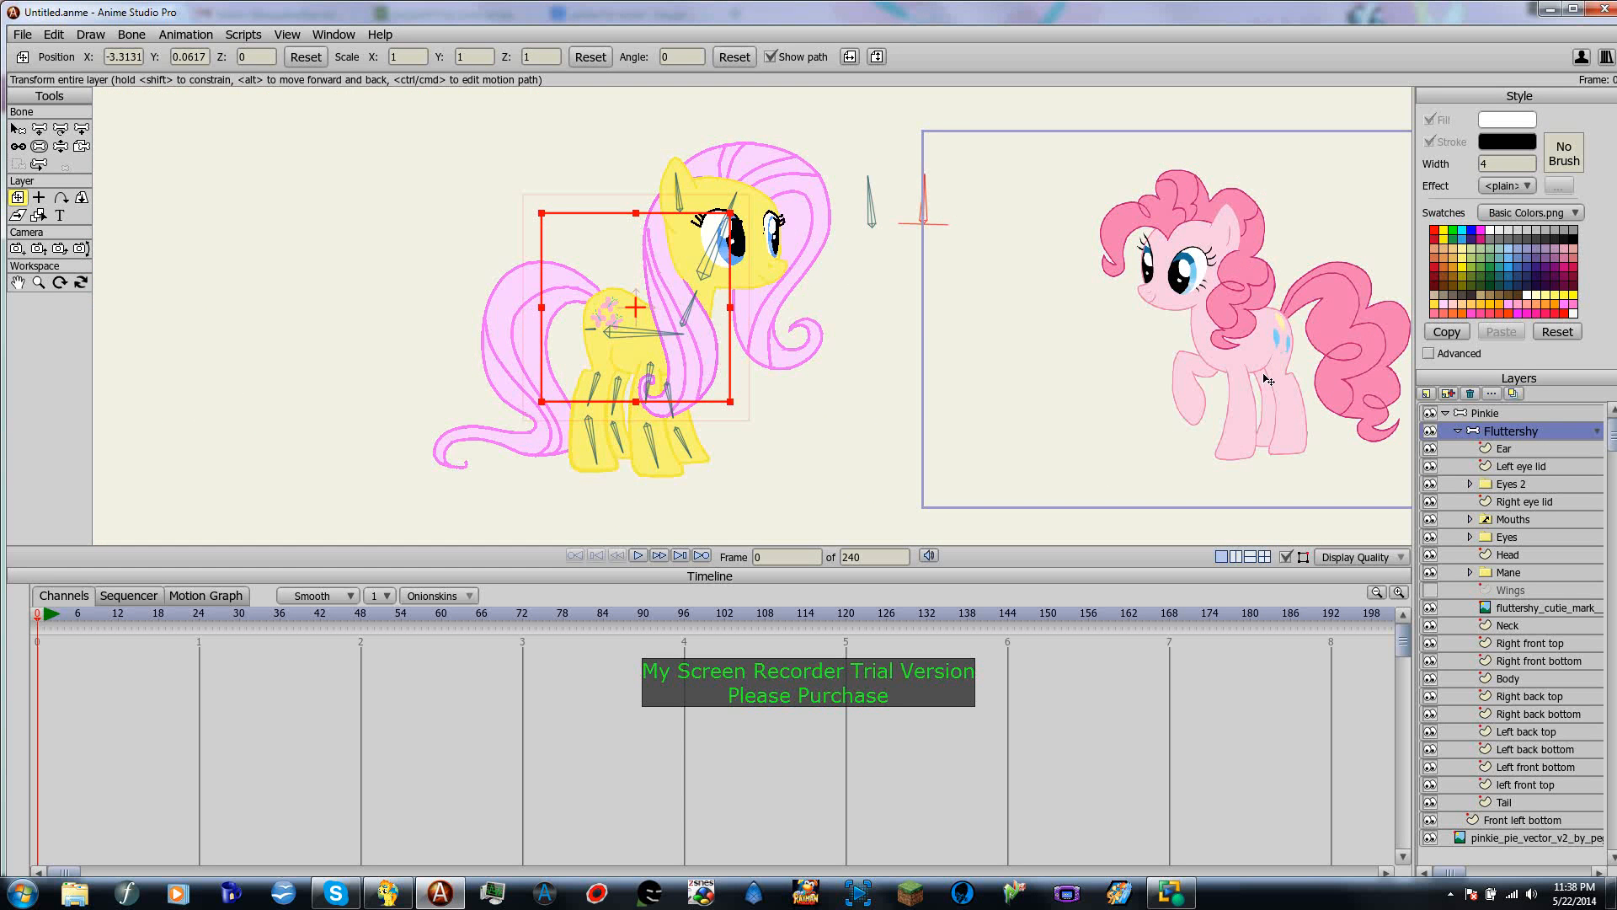
Step: Test Fluttershy's rig with Manipulate Bones by pulling the ear bone forward and swinging a front leg forward and back
key("z")
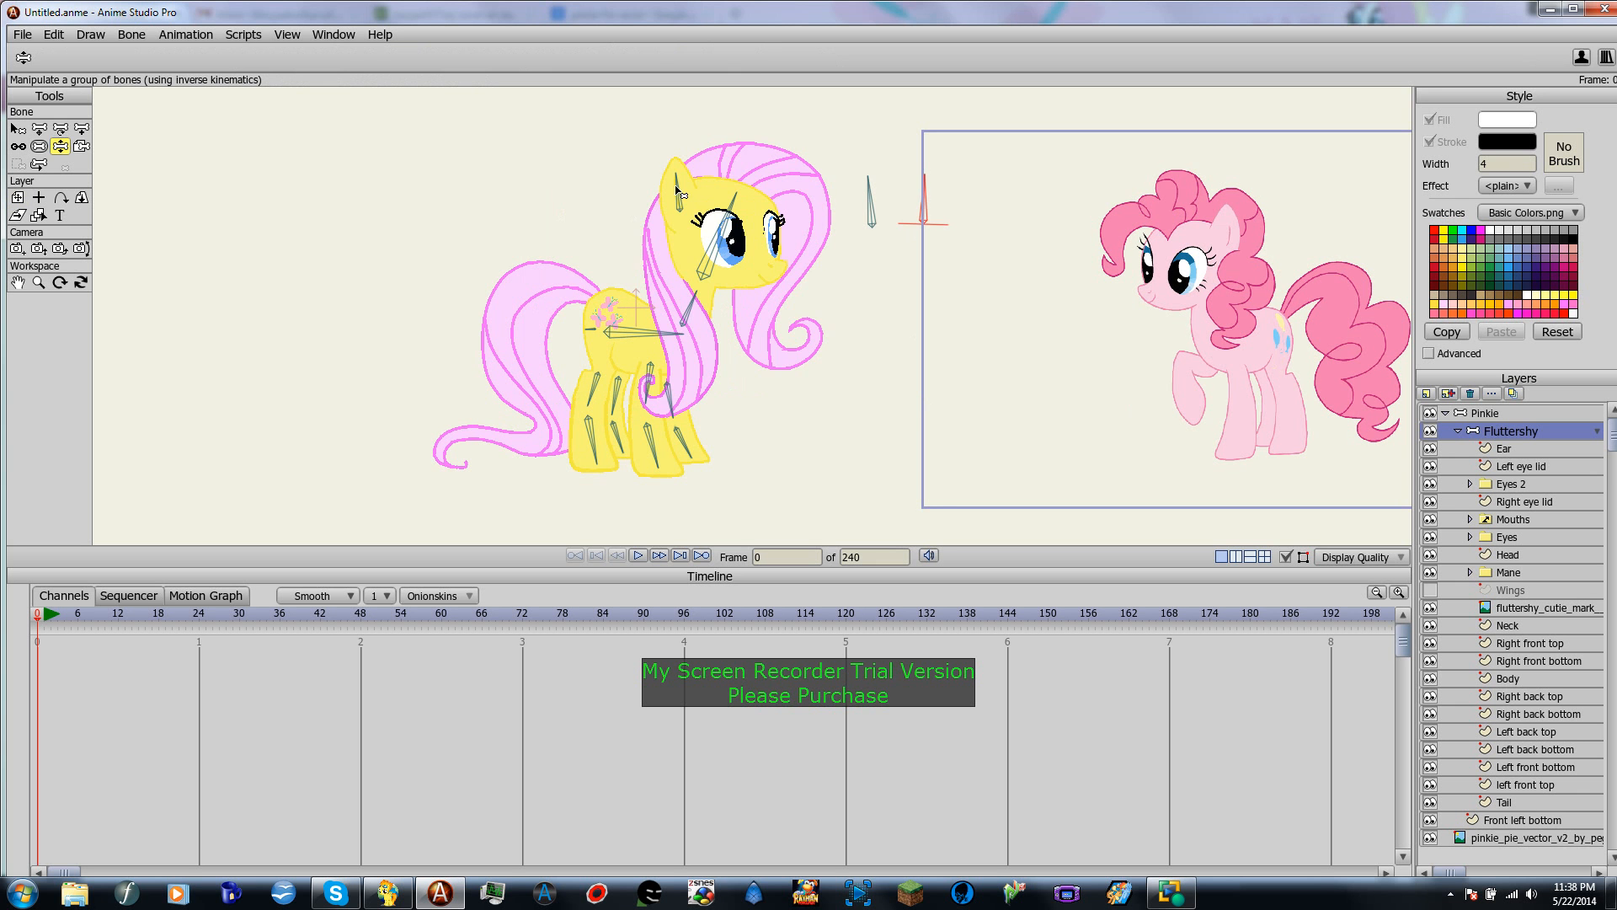
left_click_drag(674, 198, 827, 112)
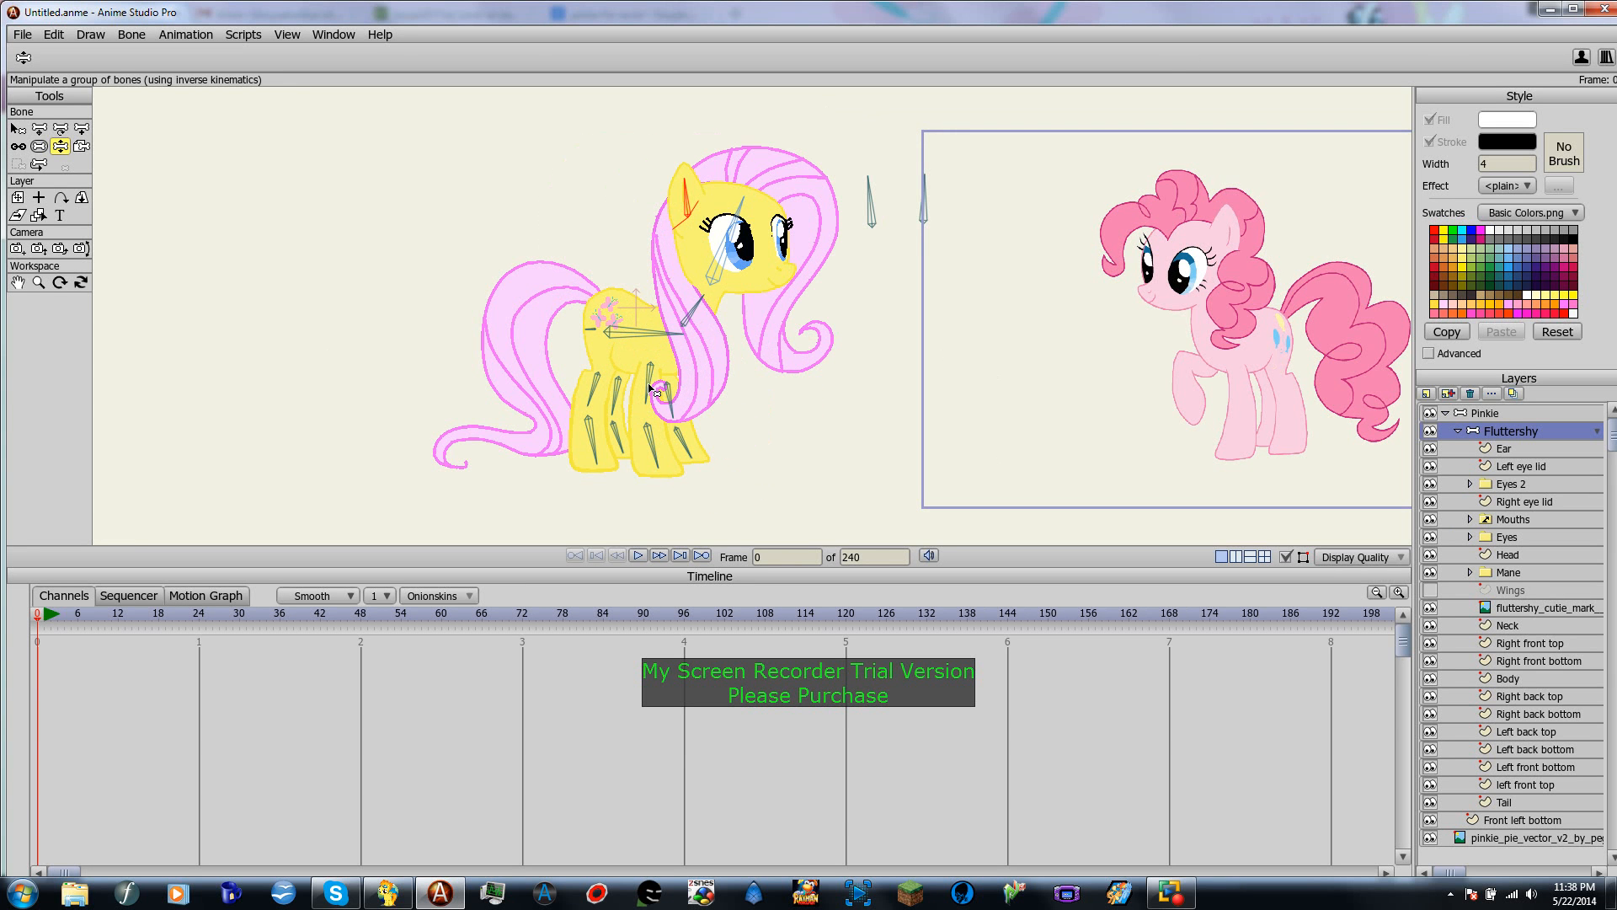
left_click_drag(653, 390, 742, 353)
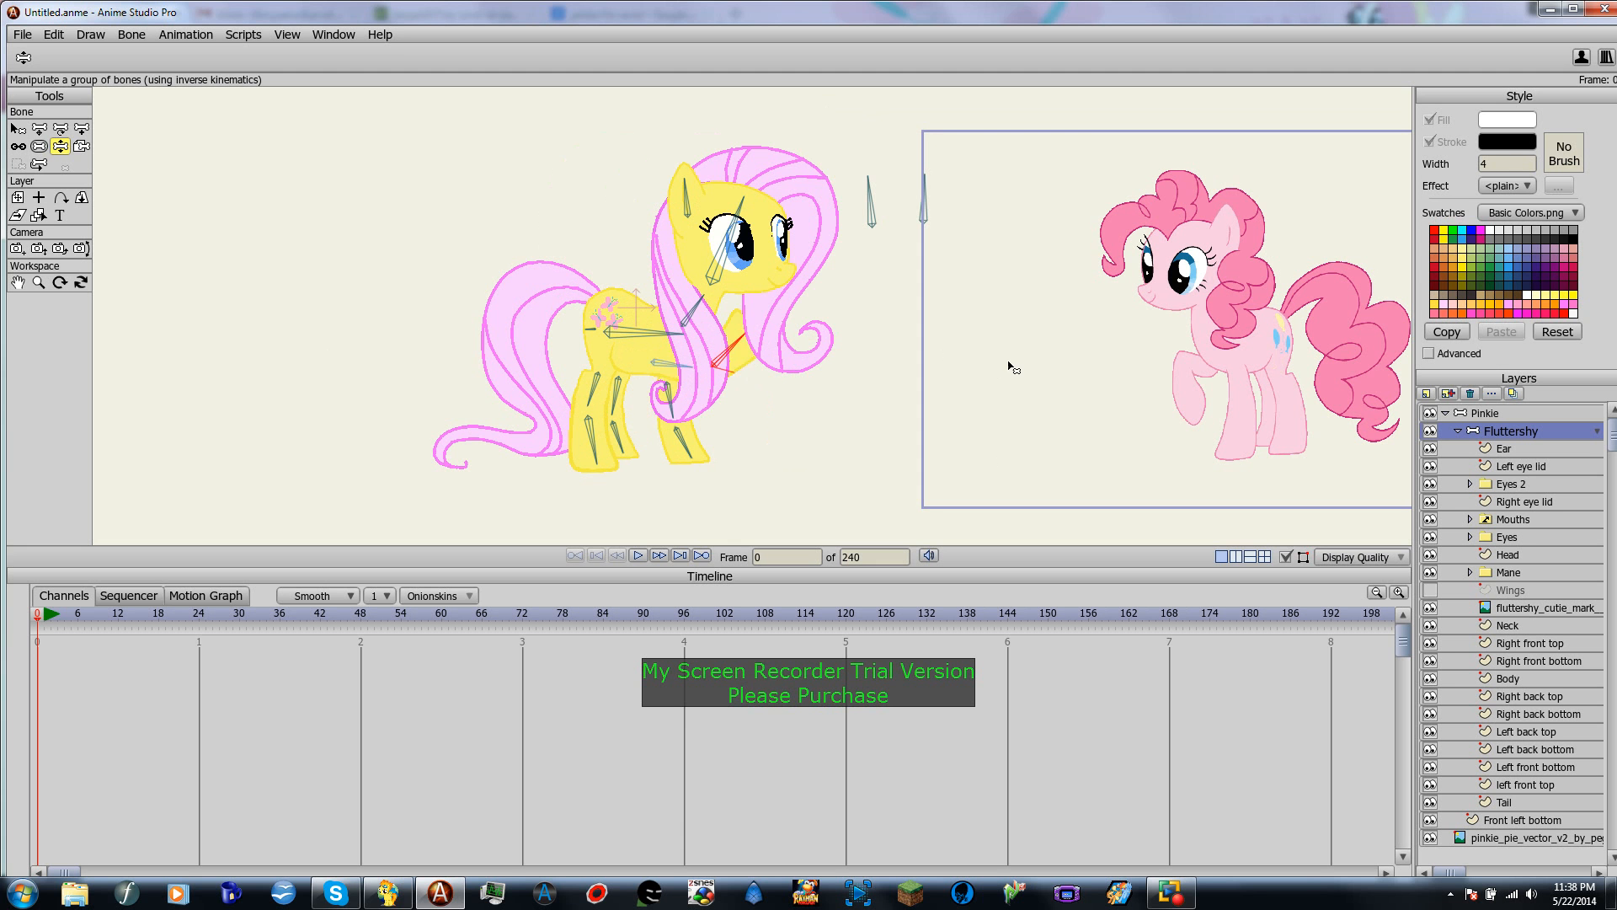
left_click_drag(1009, 367, 589, 434)
left_click(663, 367)
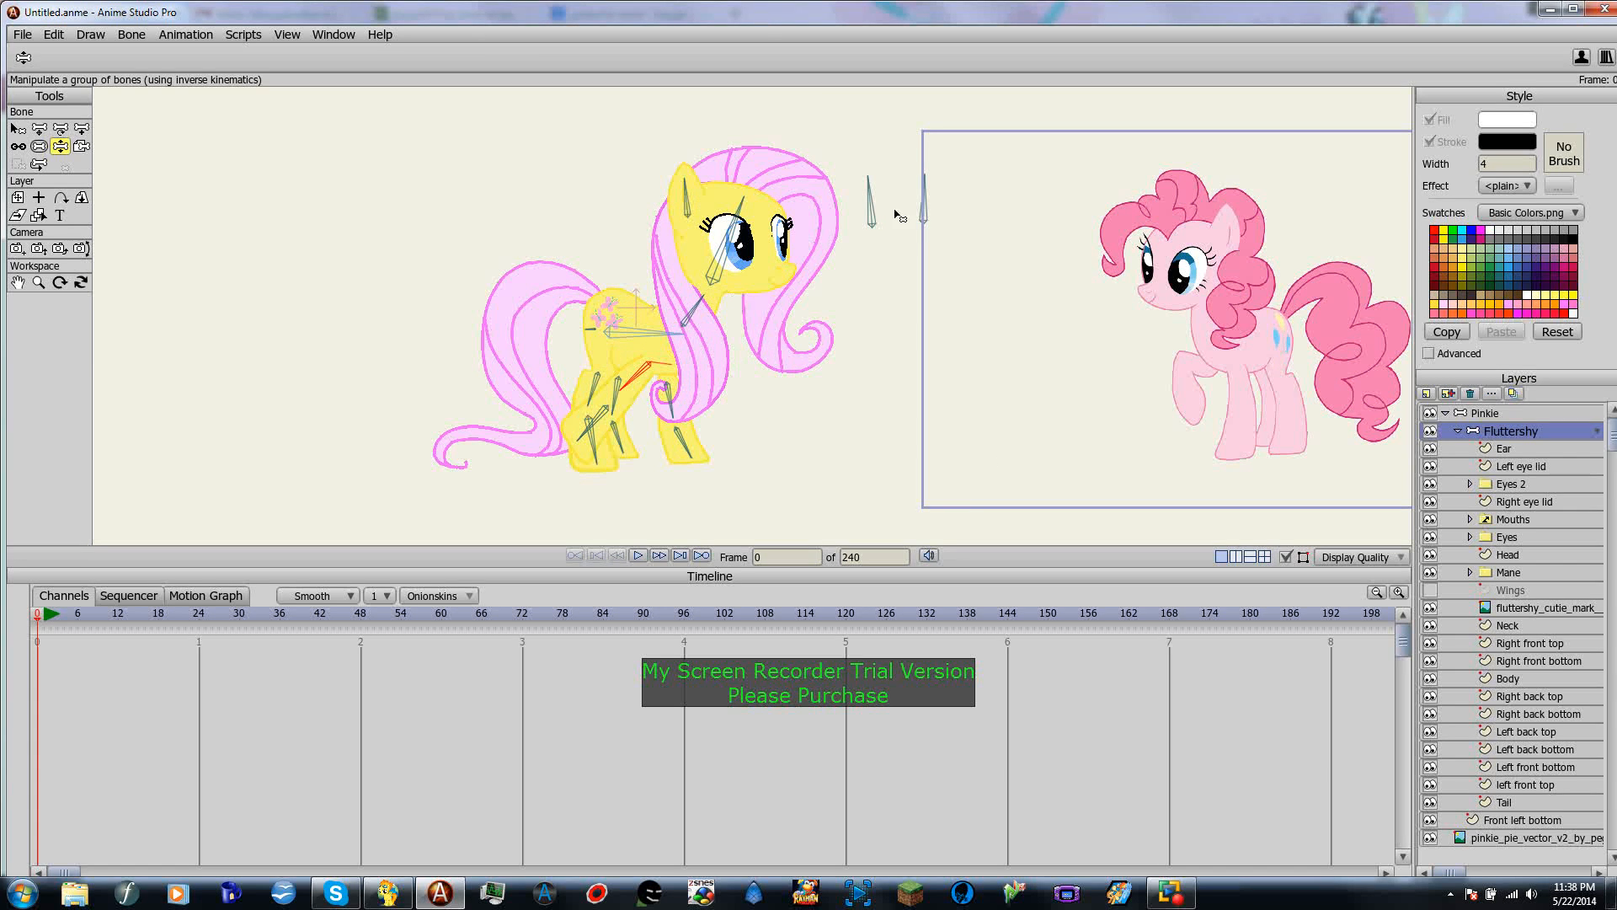
Step: Rotate the two eyelid control bones beside Fluttershy's head until both eyes are closed
left_click_drag(872, 204, 960, 202)
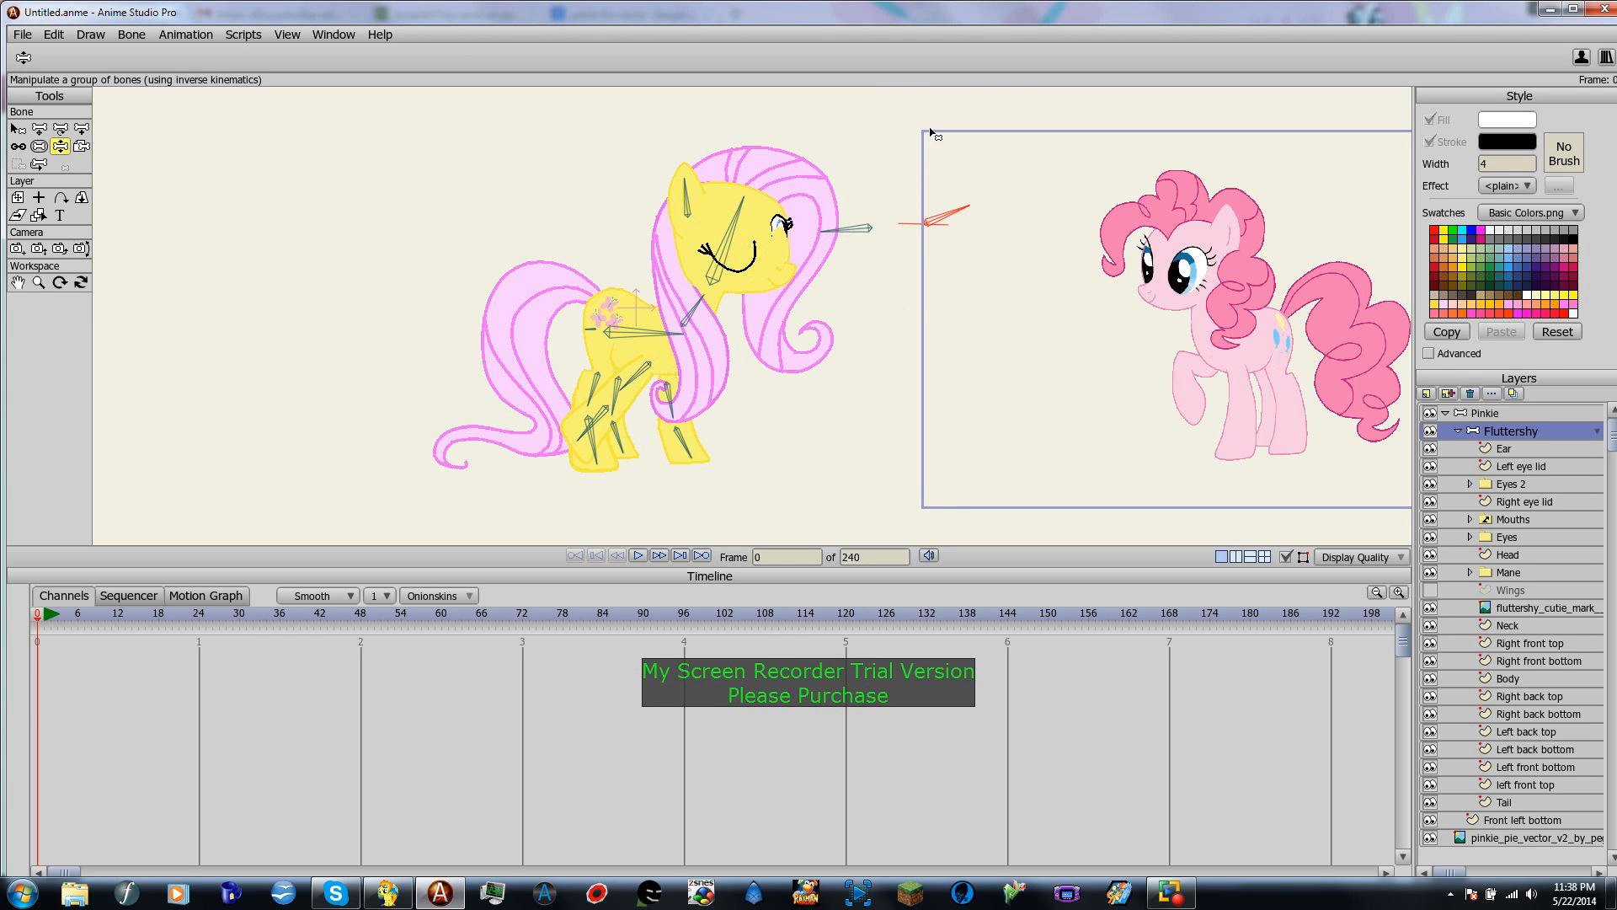
left_click_drag(931, 132, 962, 220)
left_click_drag(861, 226, 998, 241)
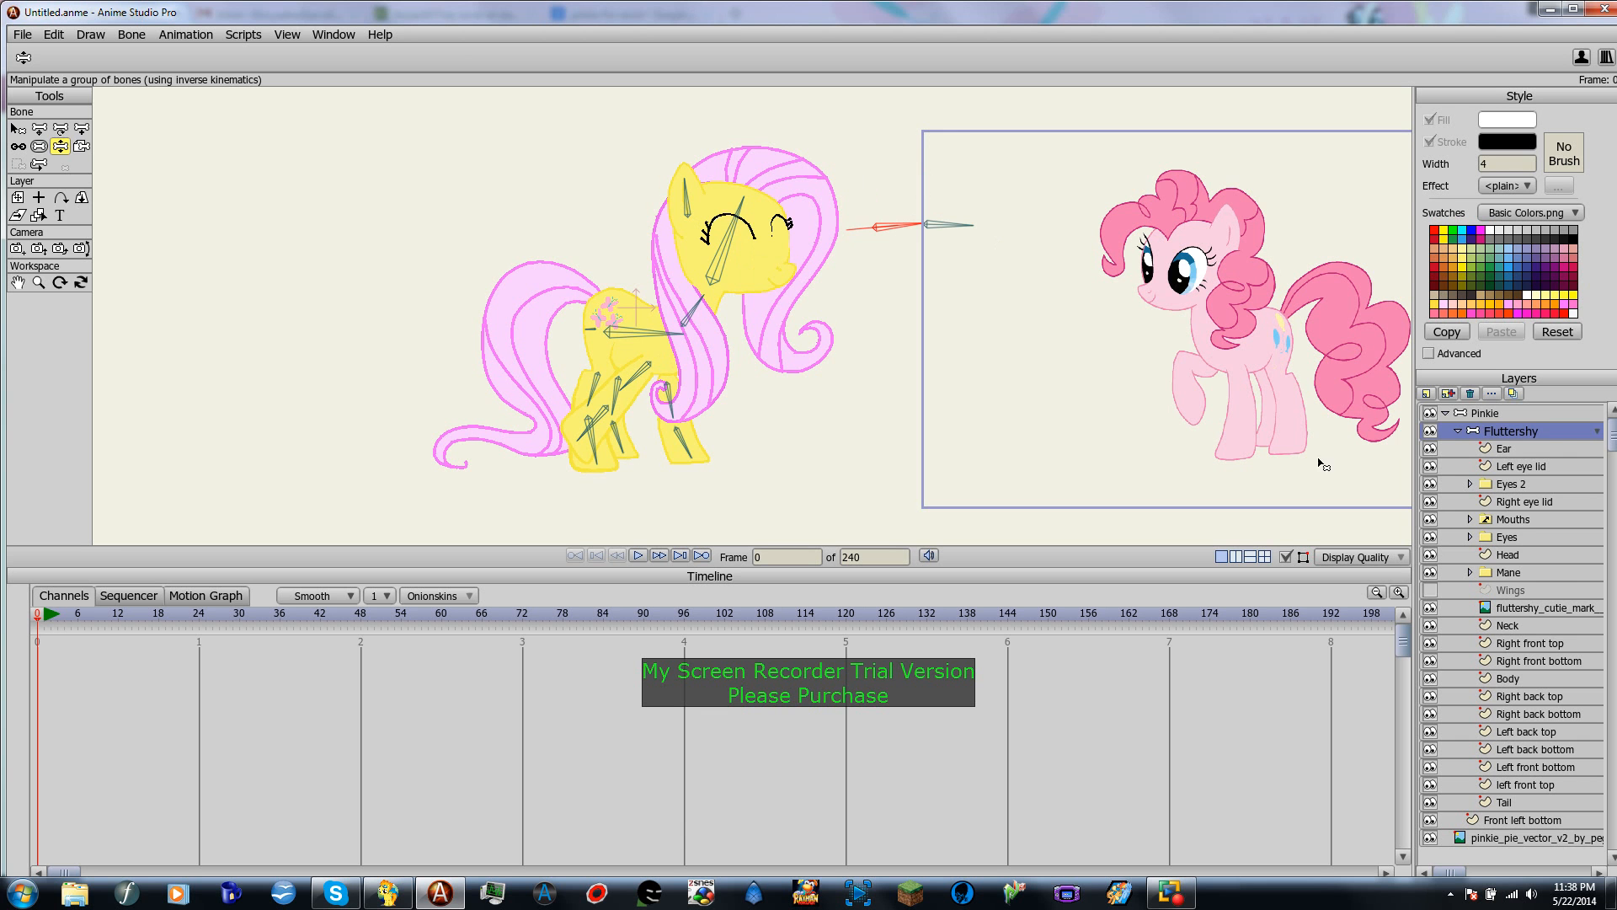
Step: Switch Fluttershy's Mouths layer to Smile and close both eyes with the eyelid control bones
right_click(1511, 522)
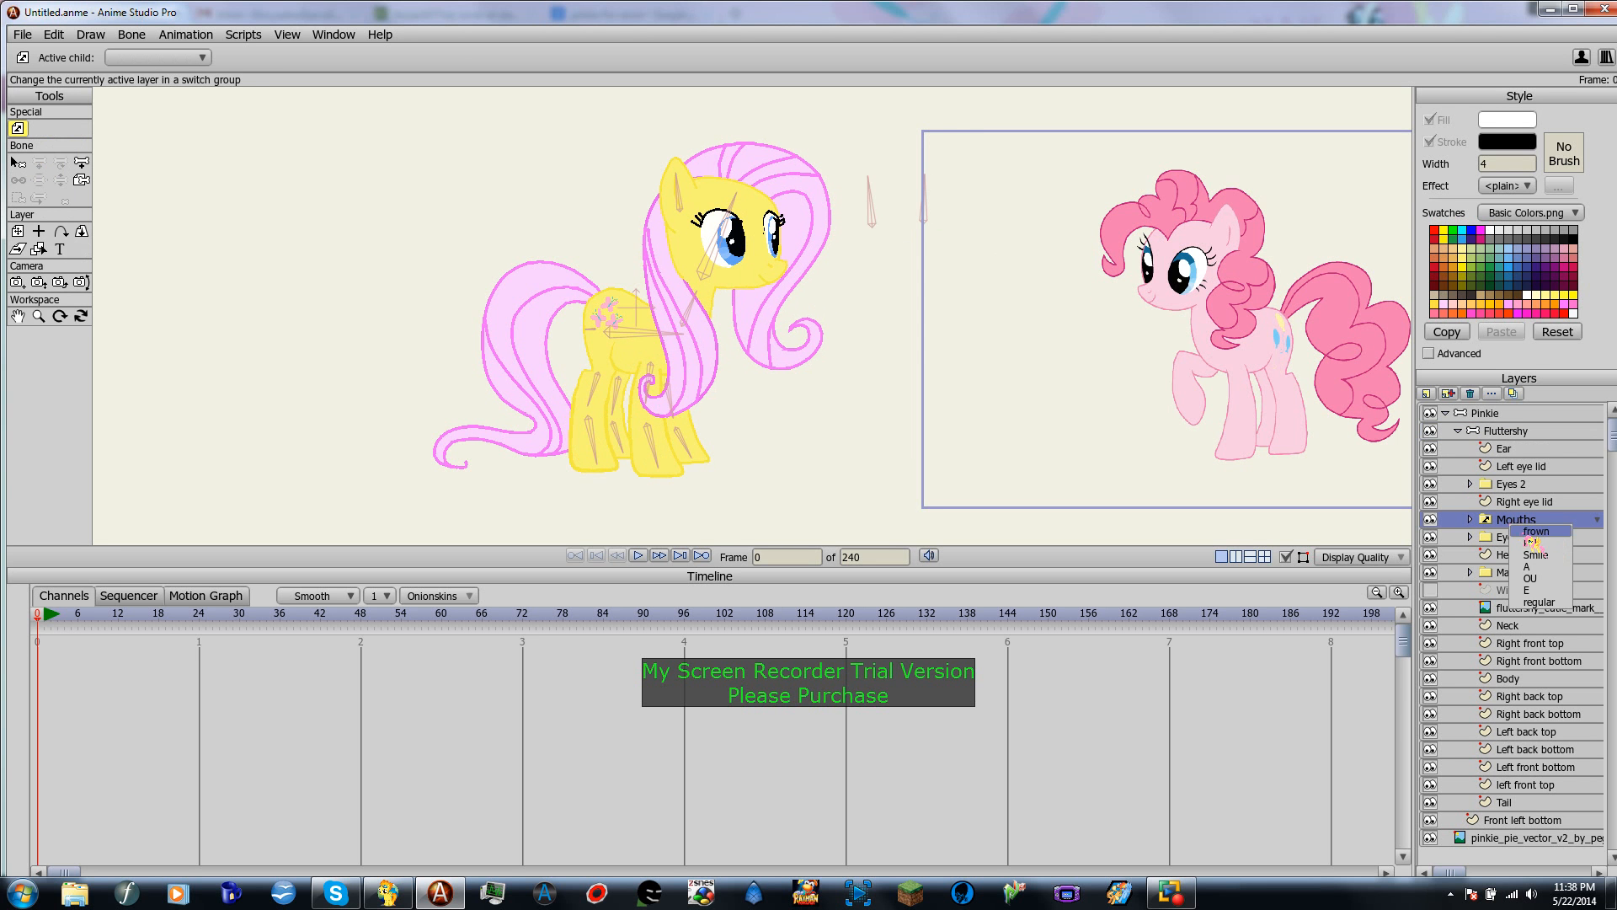
left_click(1535, 554)
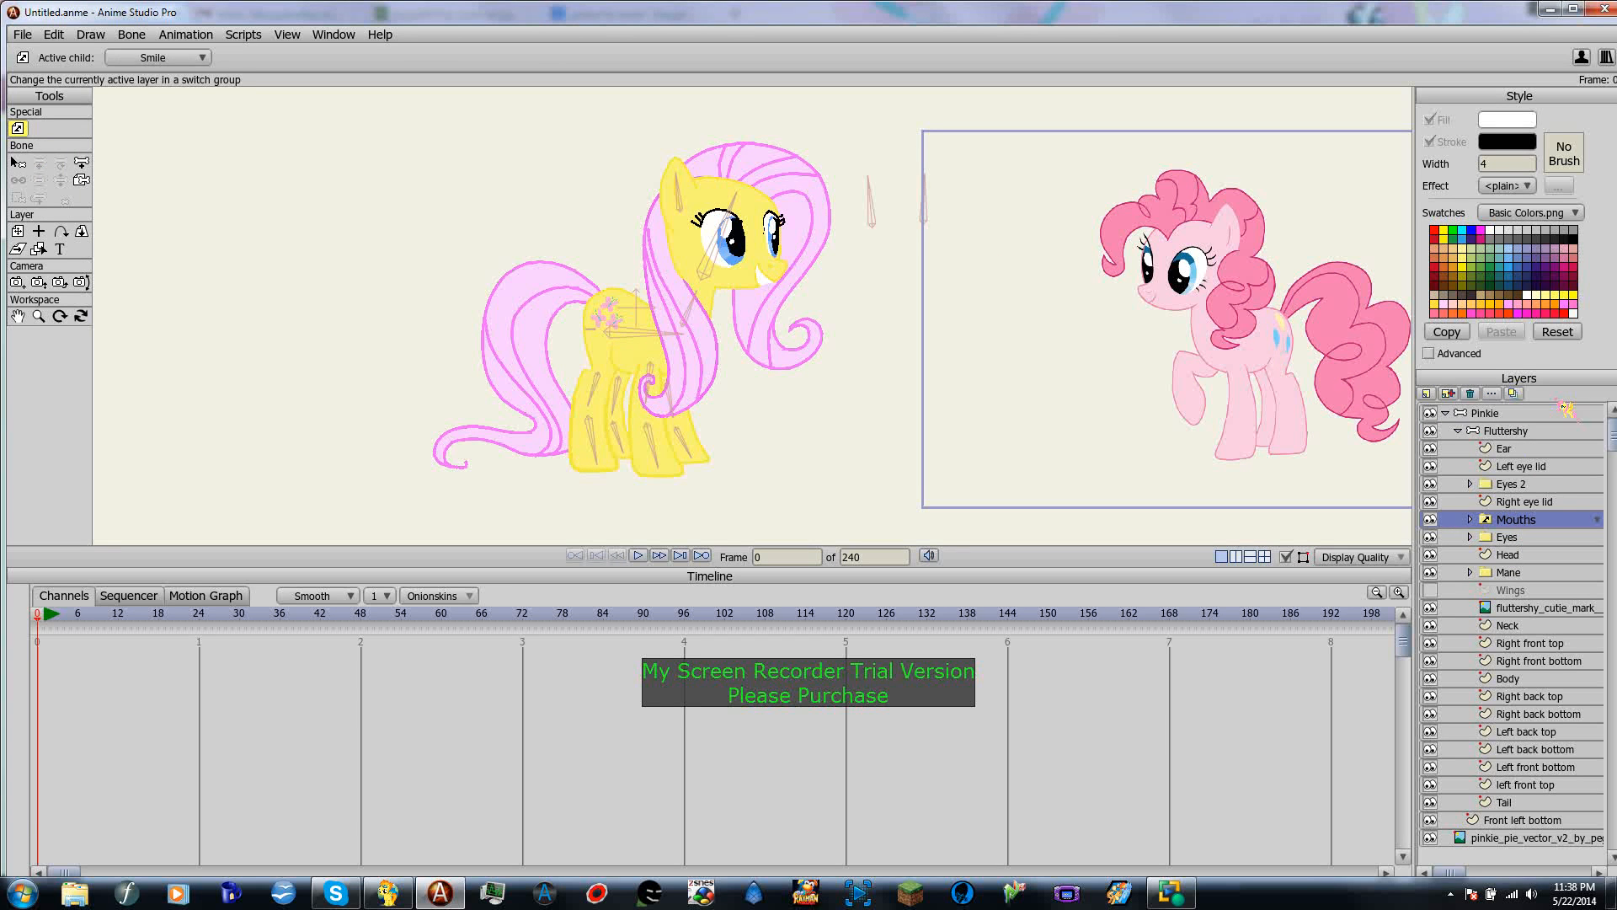
left_click(1512, 430)
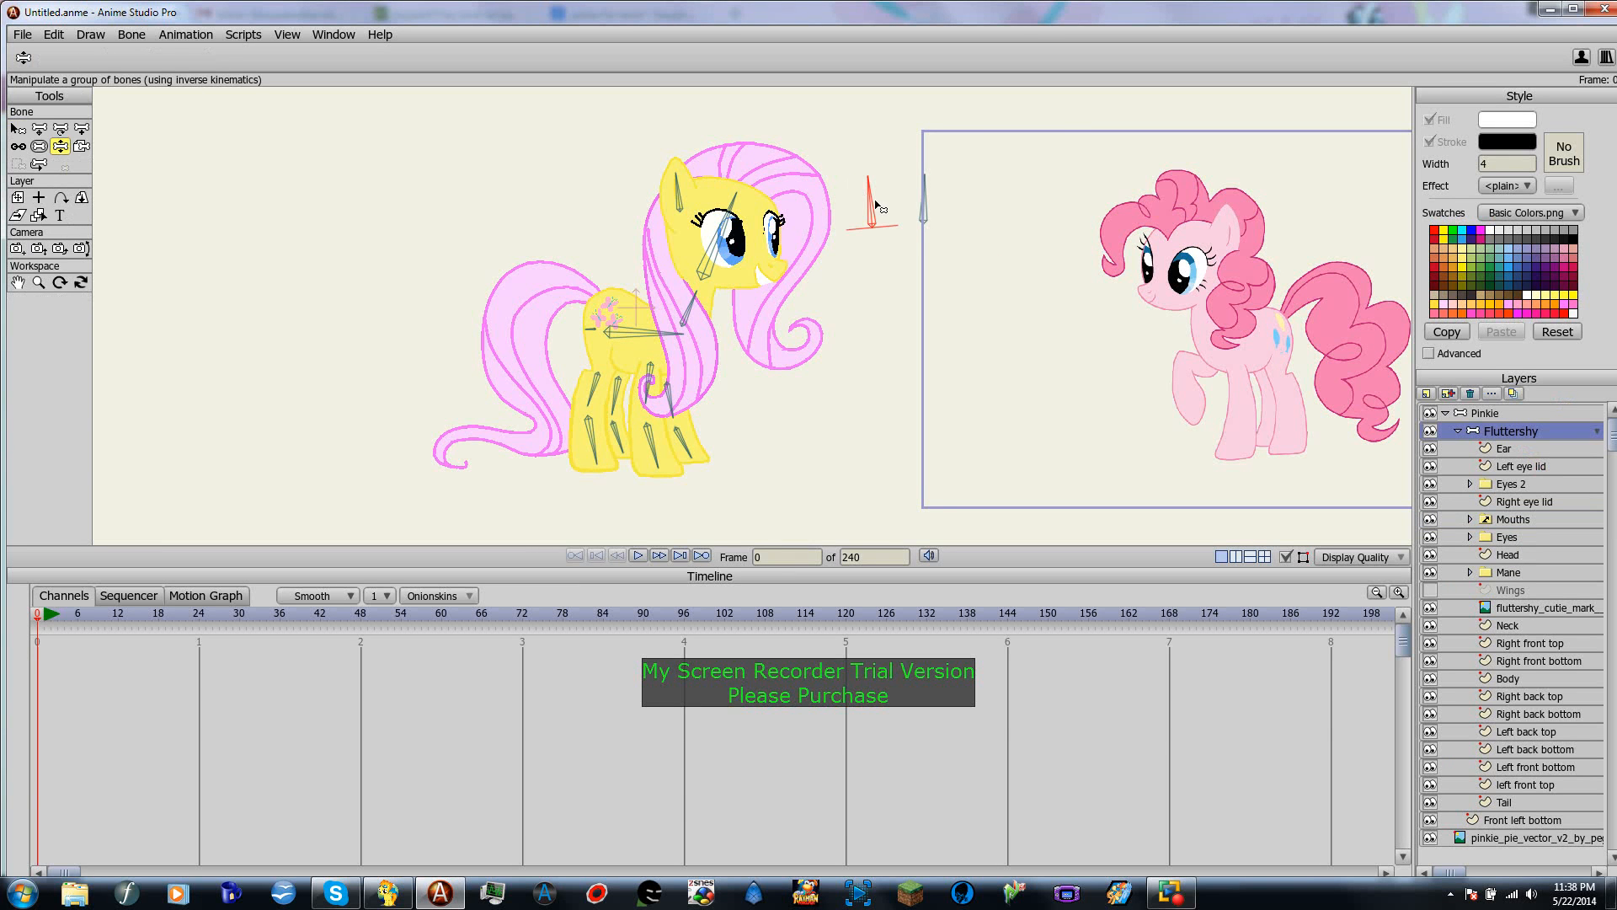
left_click_drag(881, 208, 973, 226)
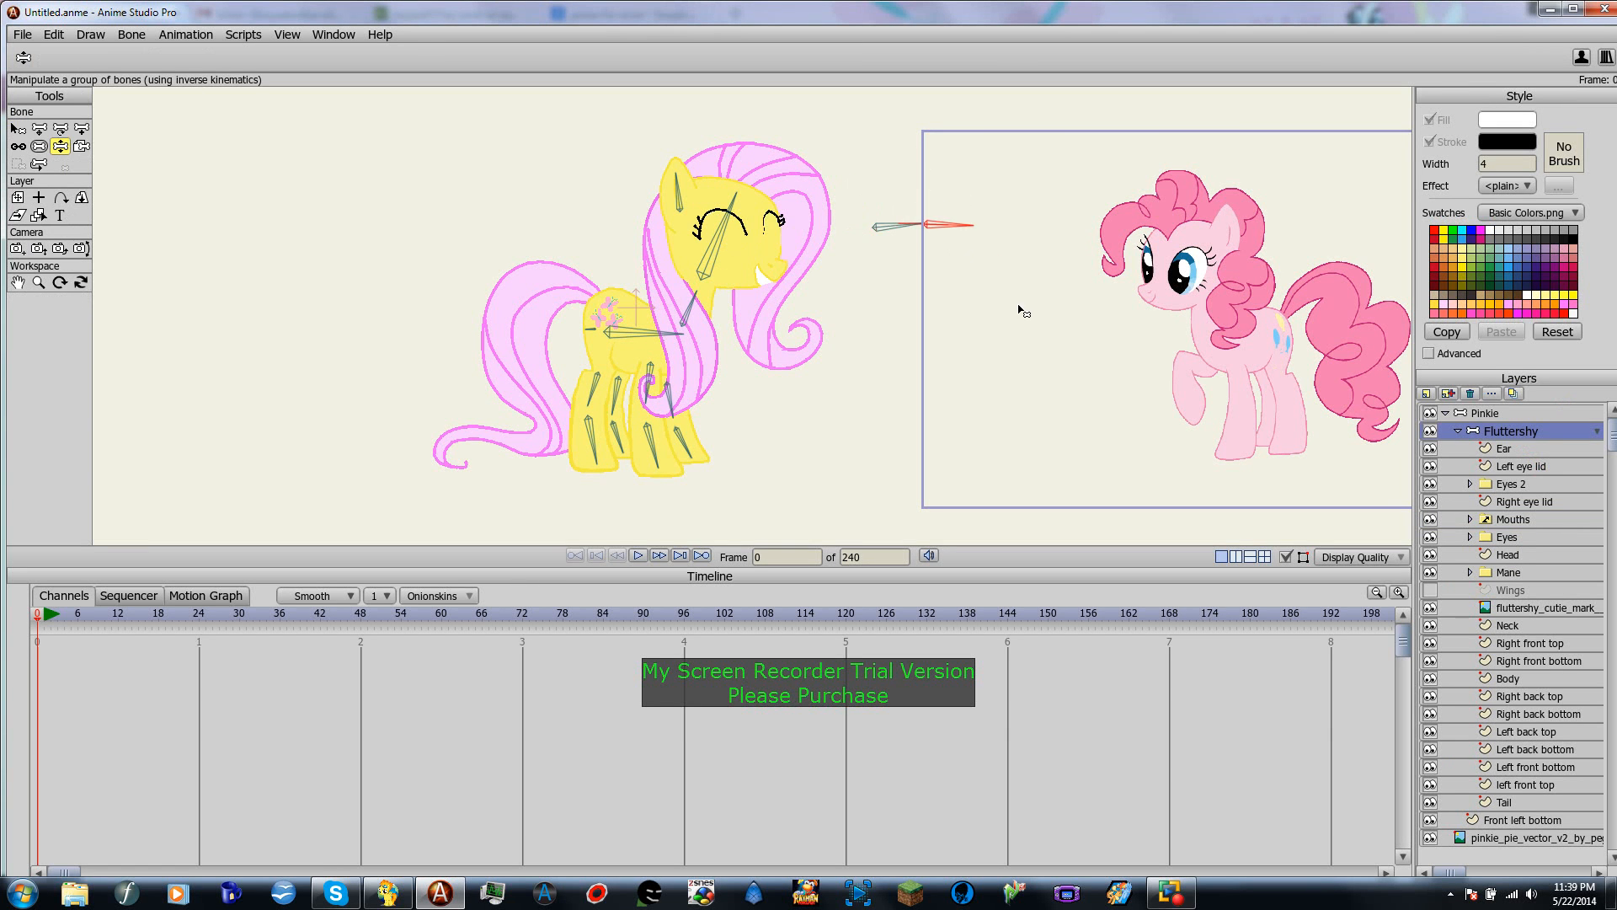
Step: Examine Fluttershy's closed eyes and smile up close, and compare the character with the Pinkie Pie reference image
scroll(671, 284, "up", 6)
left_click_drag(842, 218, 846, 448)
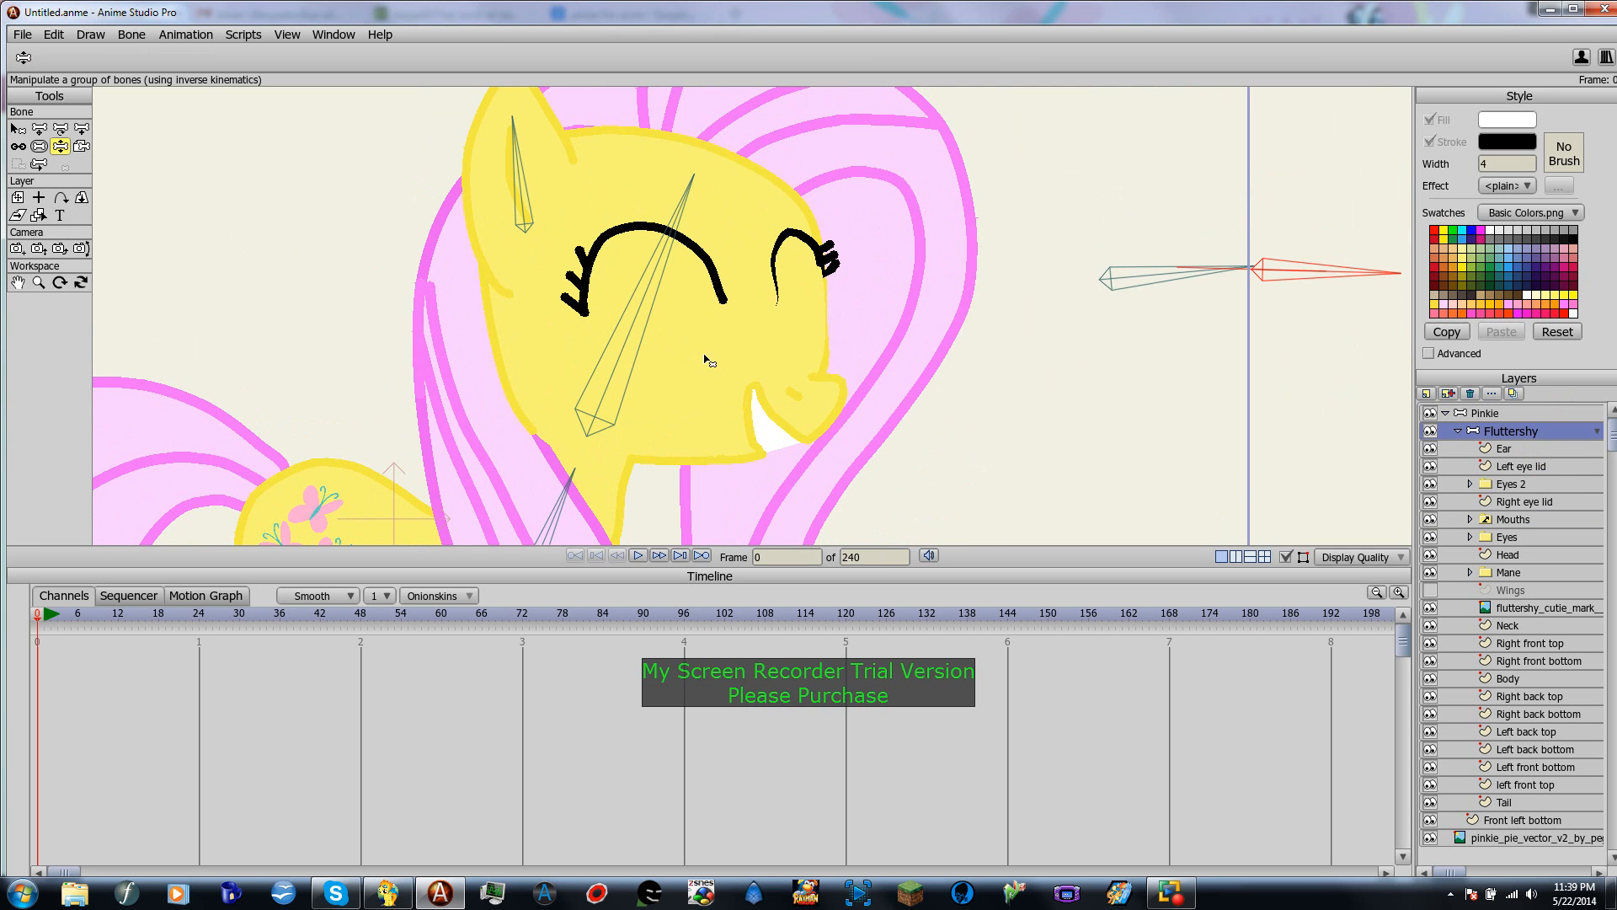
scroll(708, 362, "up", 5)
scroll(707, 362, "down", 2)
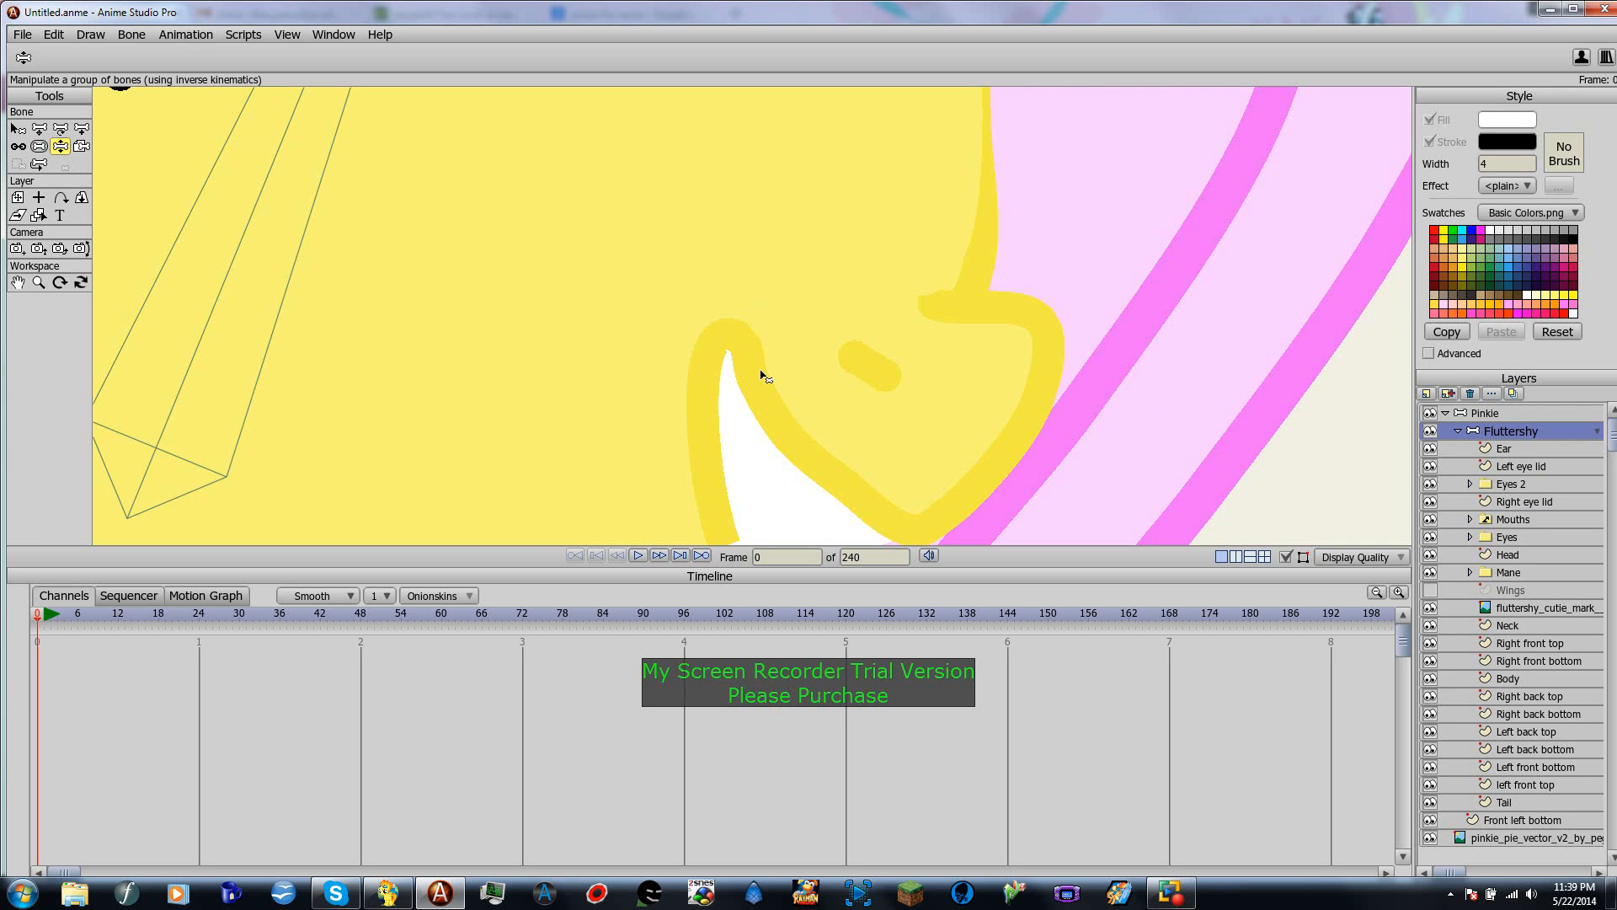
scroll(762, 369, "down", 4)
scroll(707, 235, "up", 3)
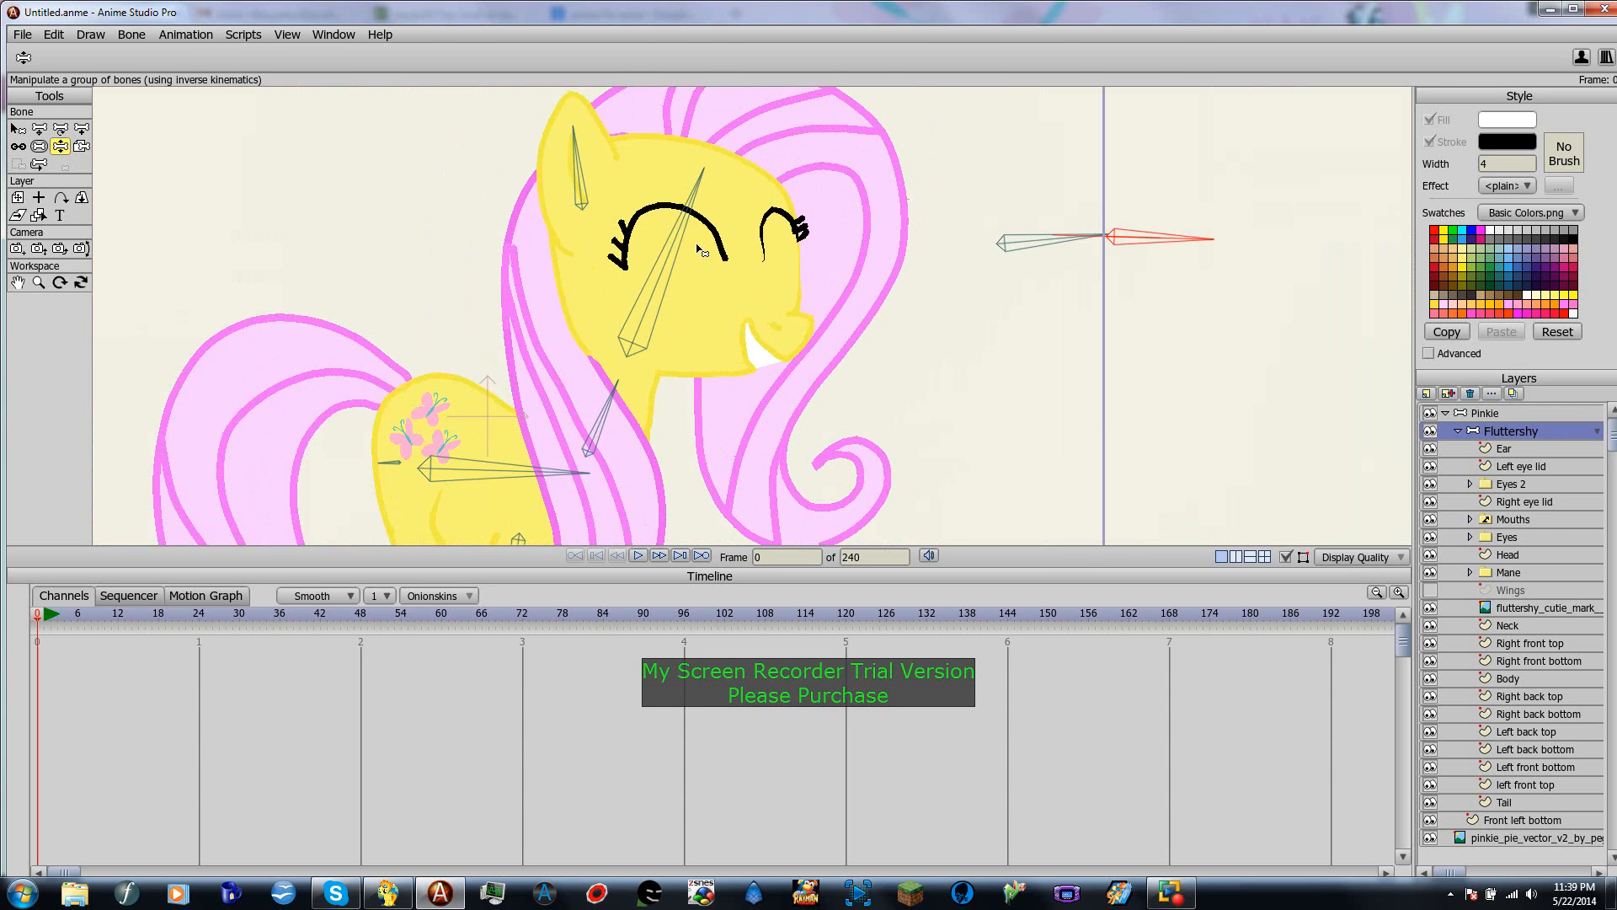
scroll(708, 235, "up", 4)
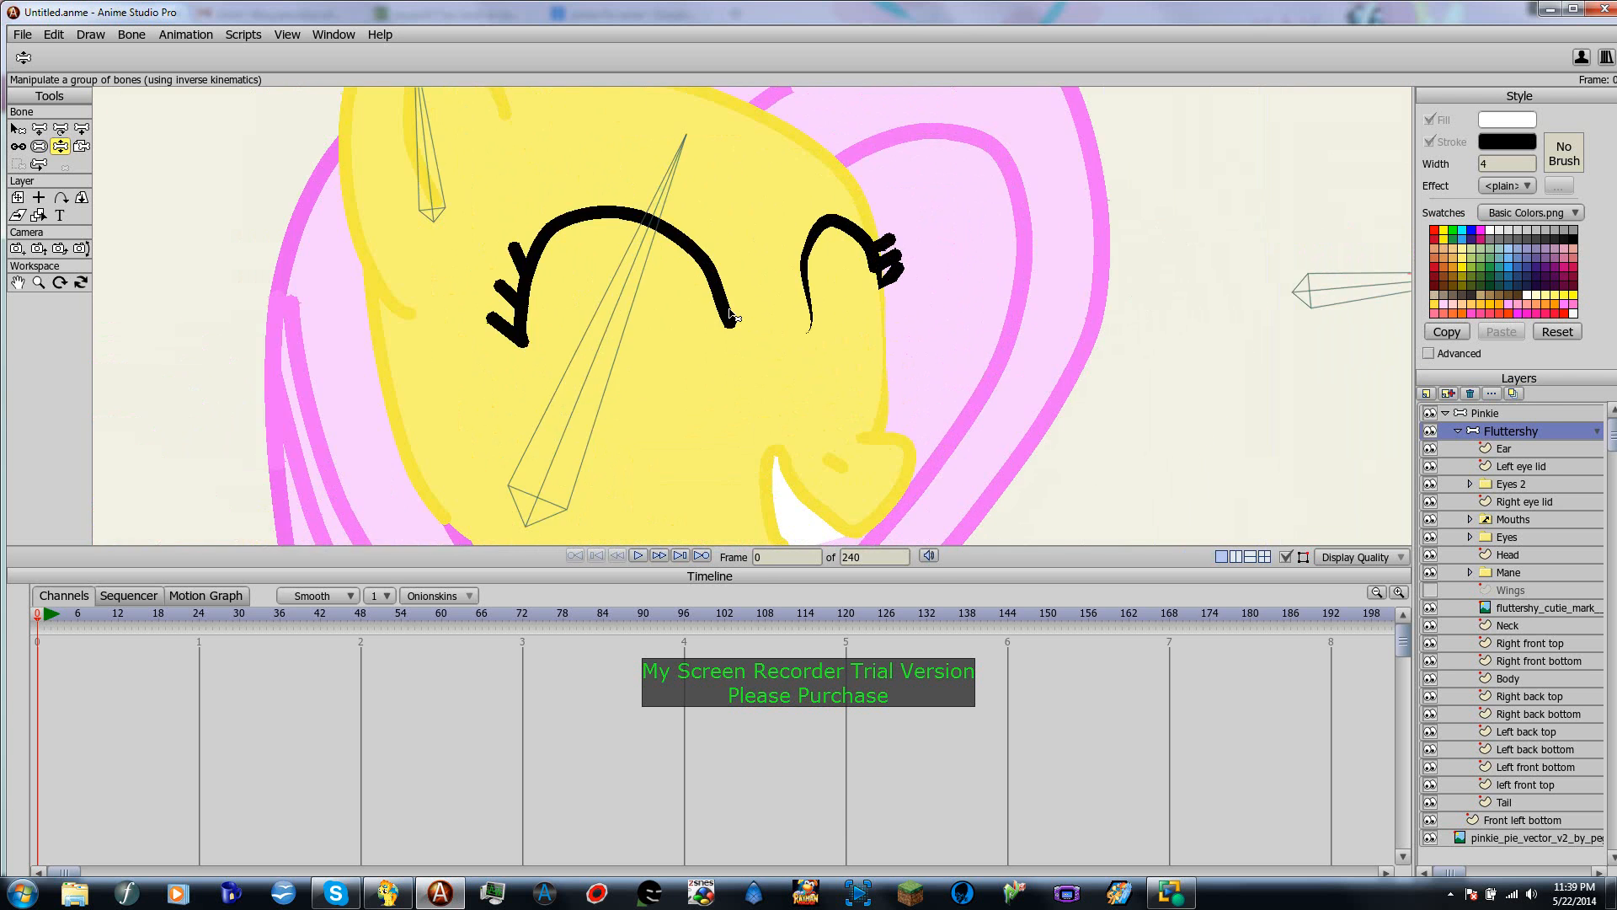
scroll(745, 329, "up", 4)
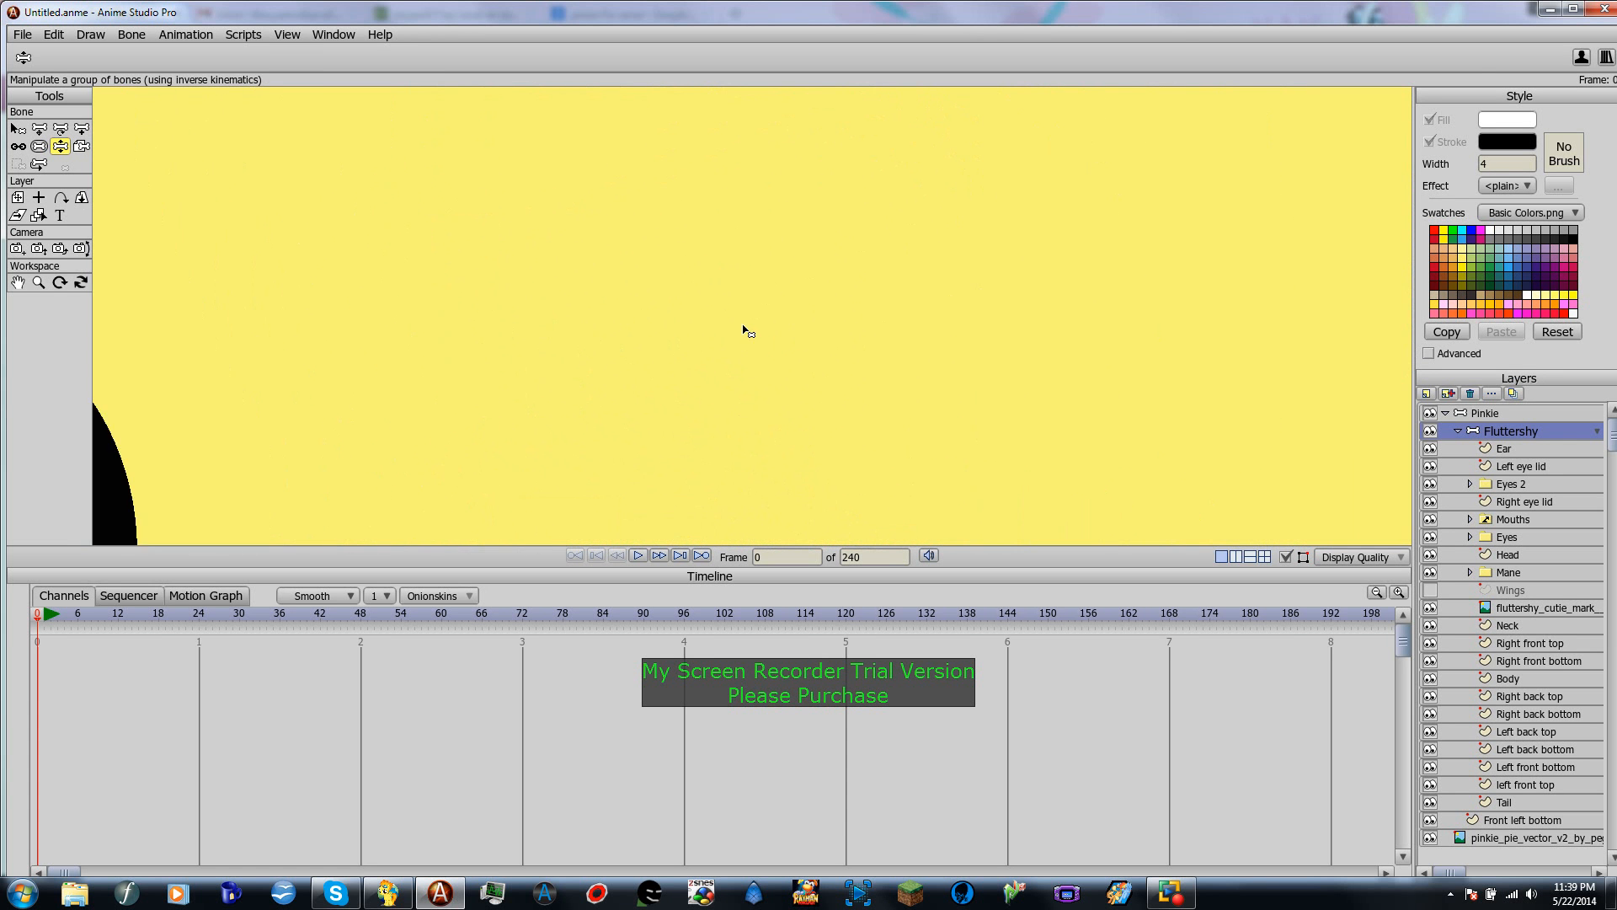
scroll(745, 331, "down", 12)
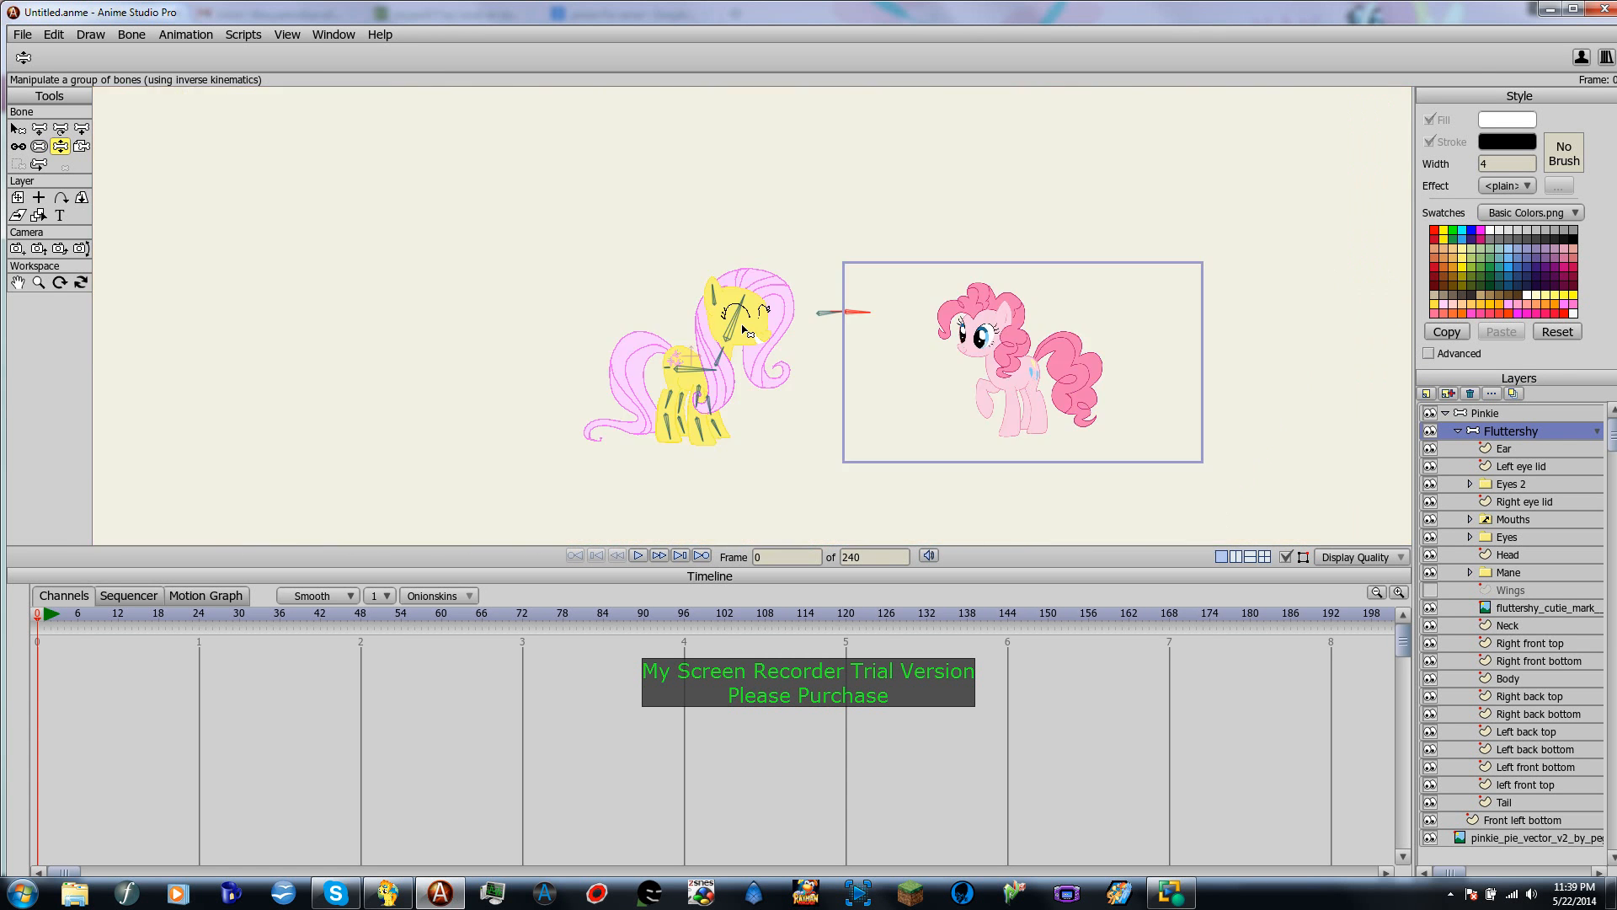
scroll(833, 335, "up", 3)
scroll(834, 335, "up", 5)
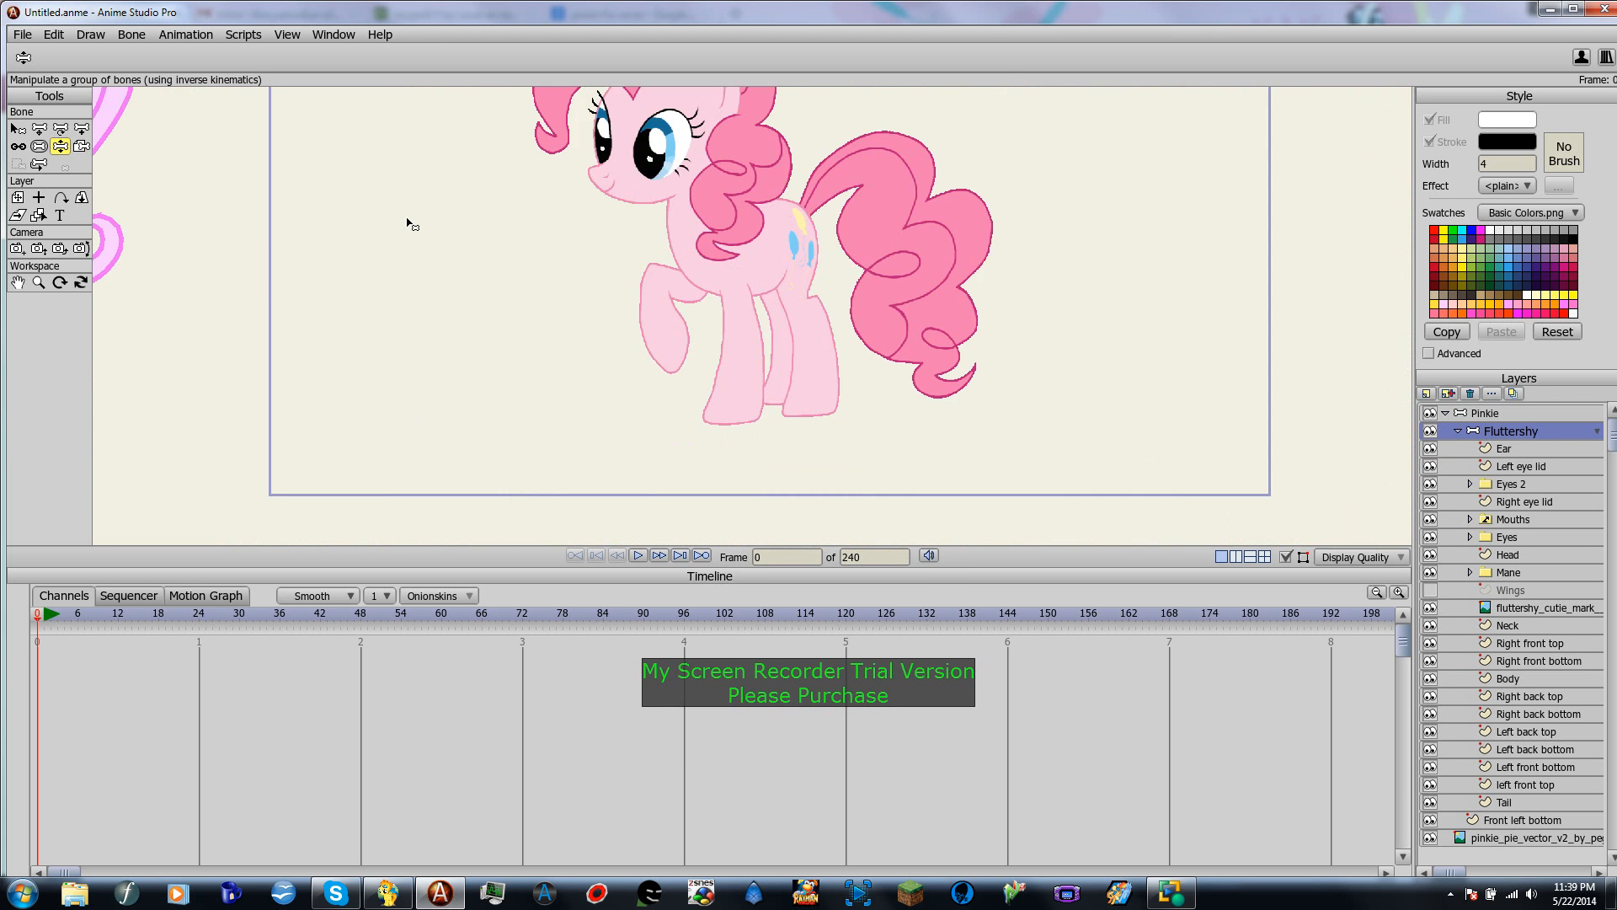
scroll(769, 296, "down", 2)
scroll(1066, 333, "down", 4)
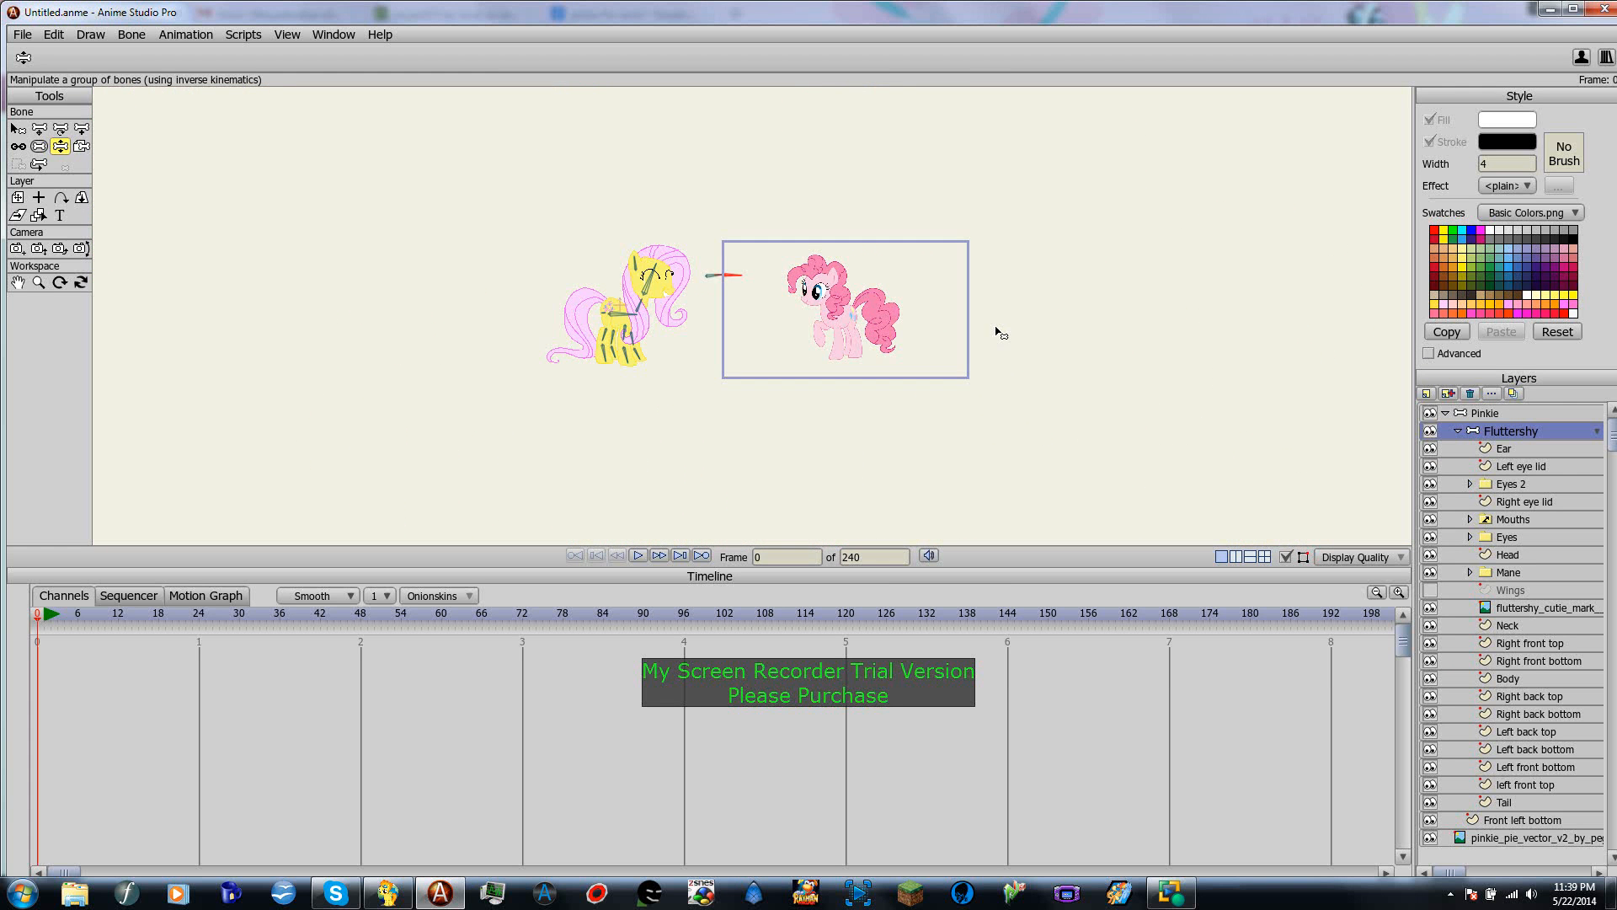
scroll(1000, 334, "up", 4)
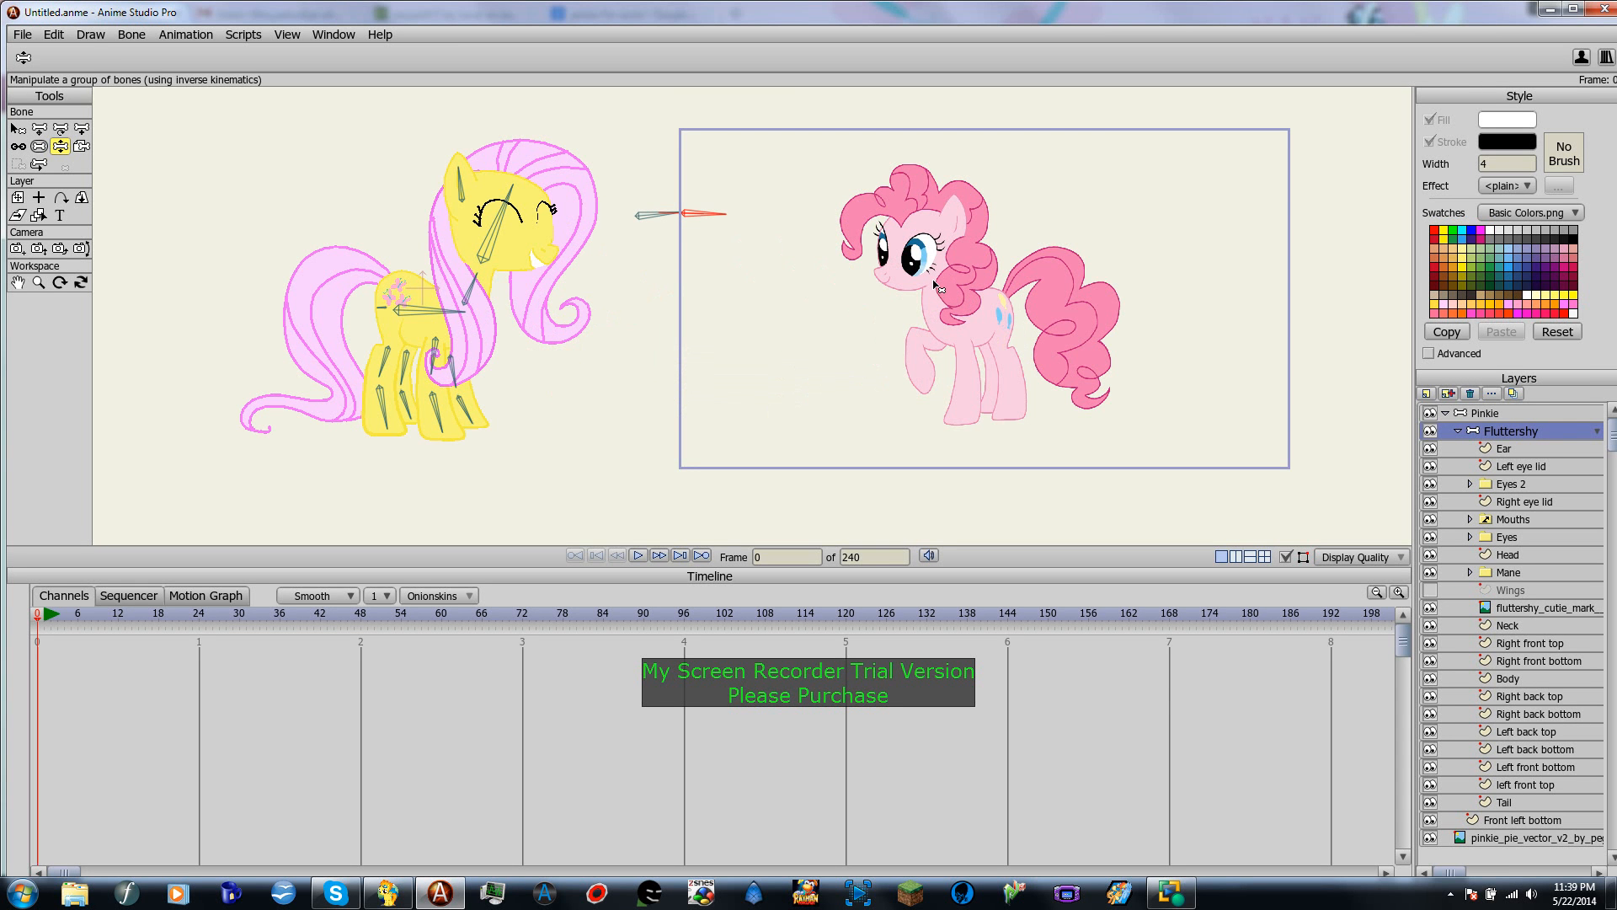
Step: Delete the Fluttershy bone layer from the Pinkie layer
left_click(1475, 399)
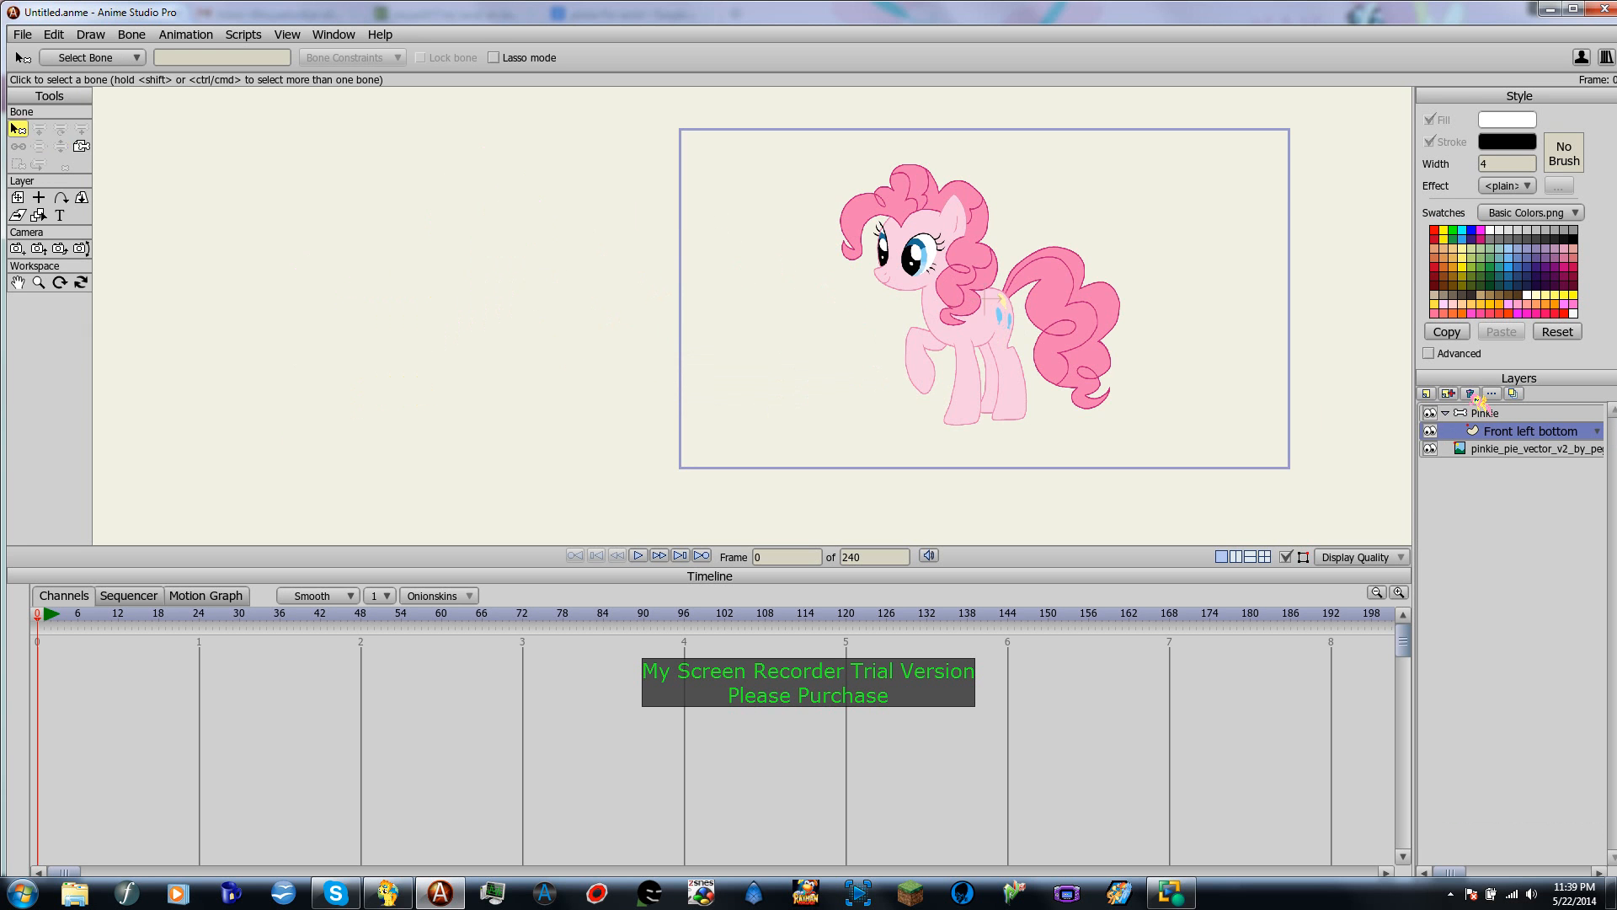
left_click_drag(994, 413, 876, 434)
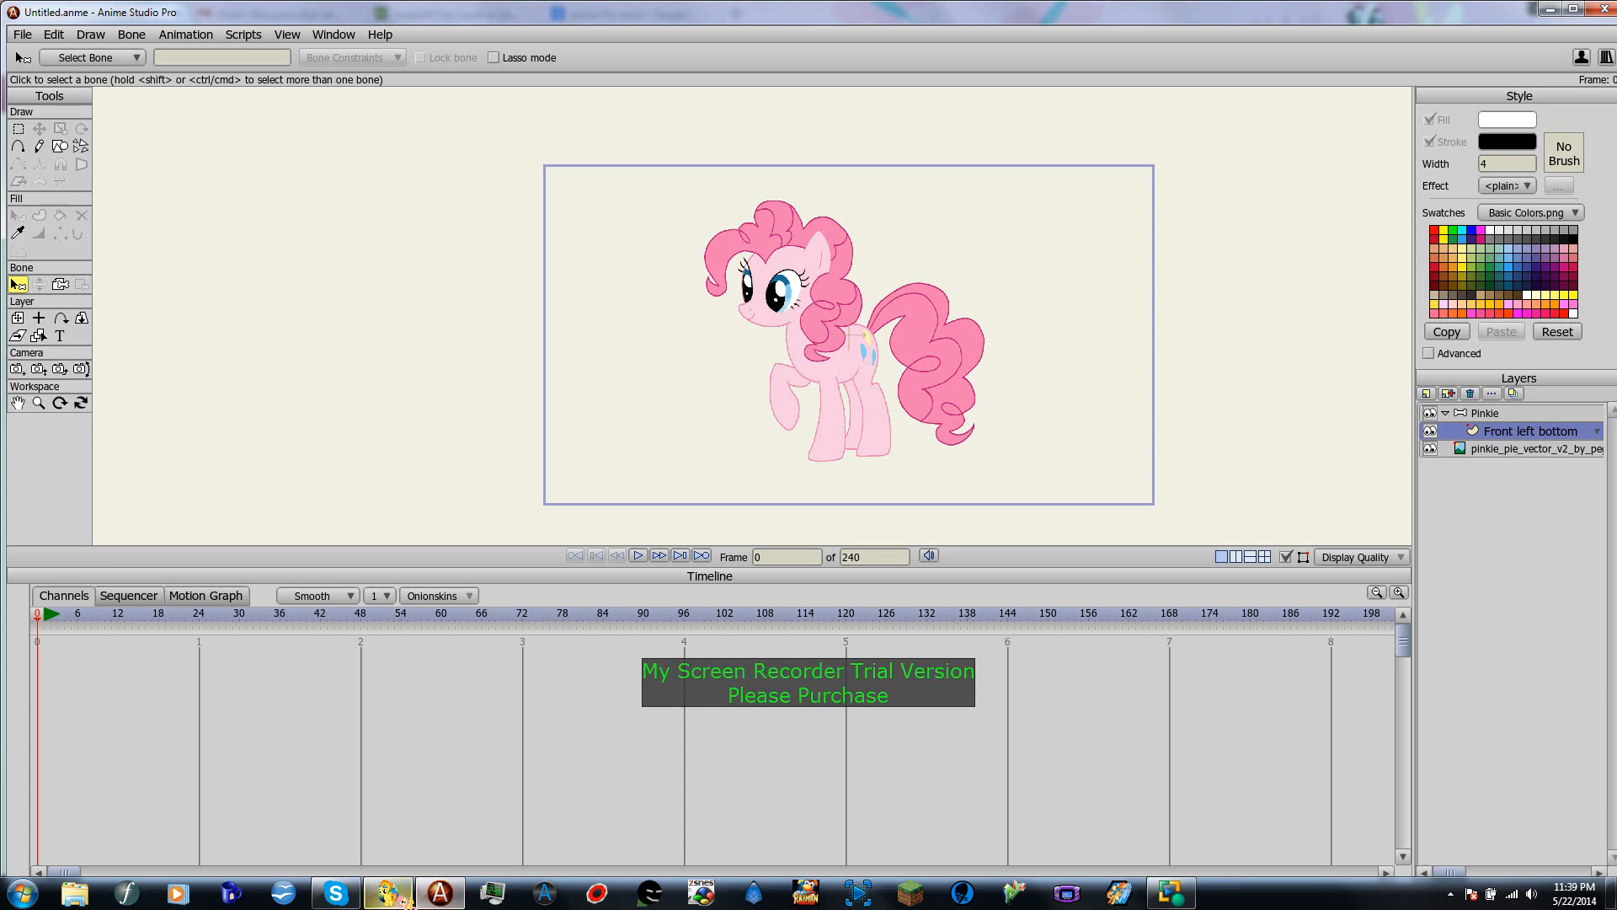
Step: Switch to the browser and look through the Google image results for Pinkie Pie vectors
left_click(387, 891)
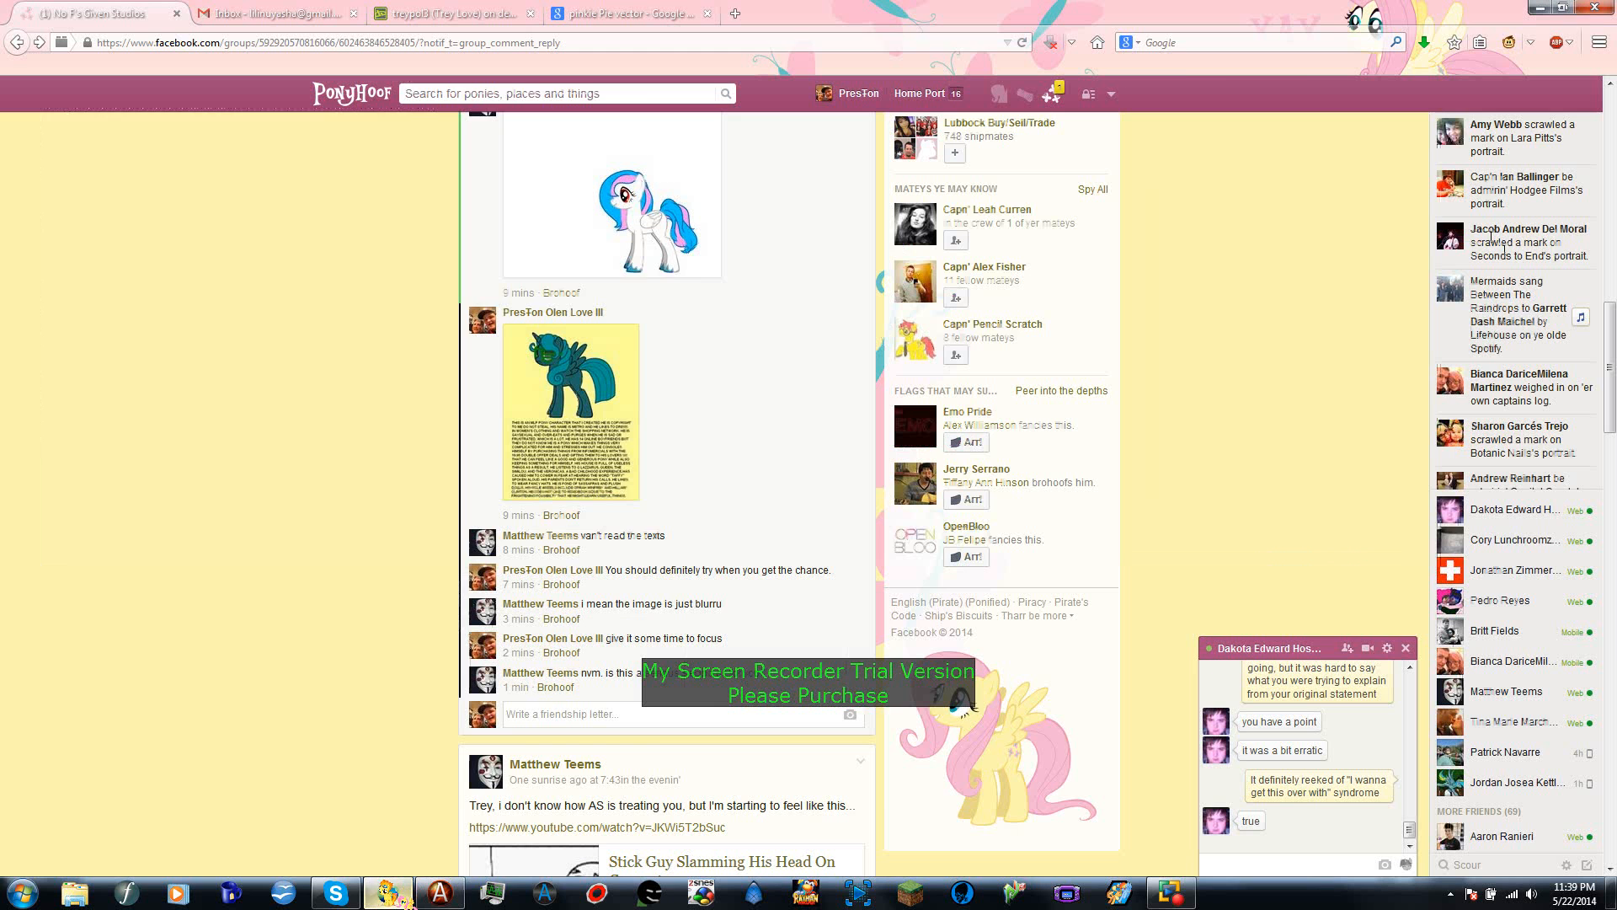
left_click(621, 11)
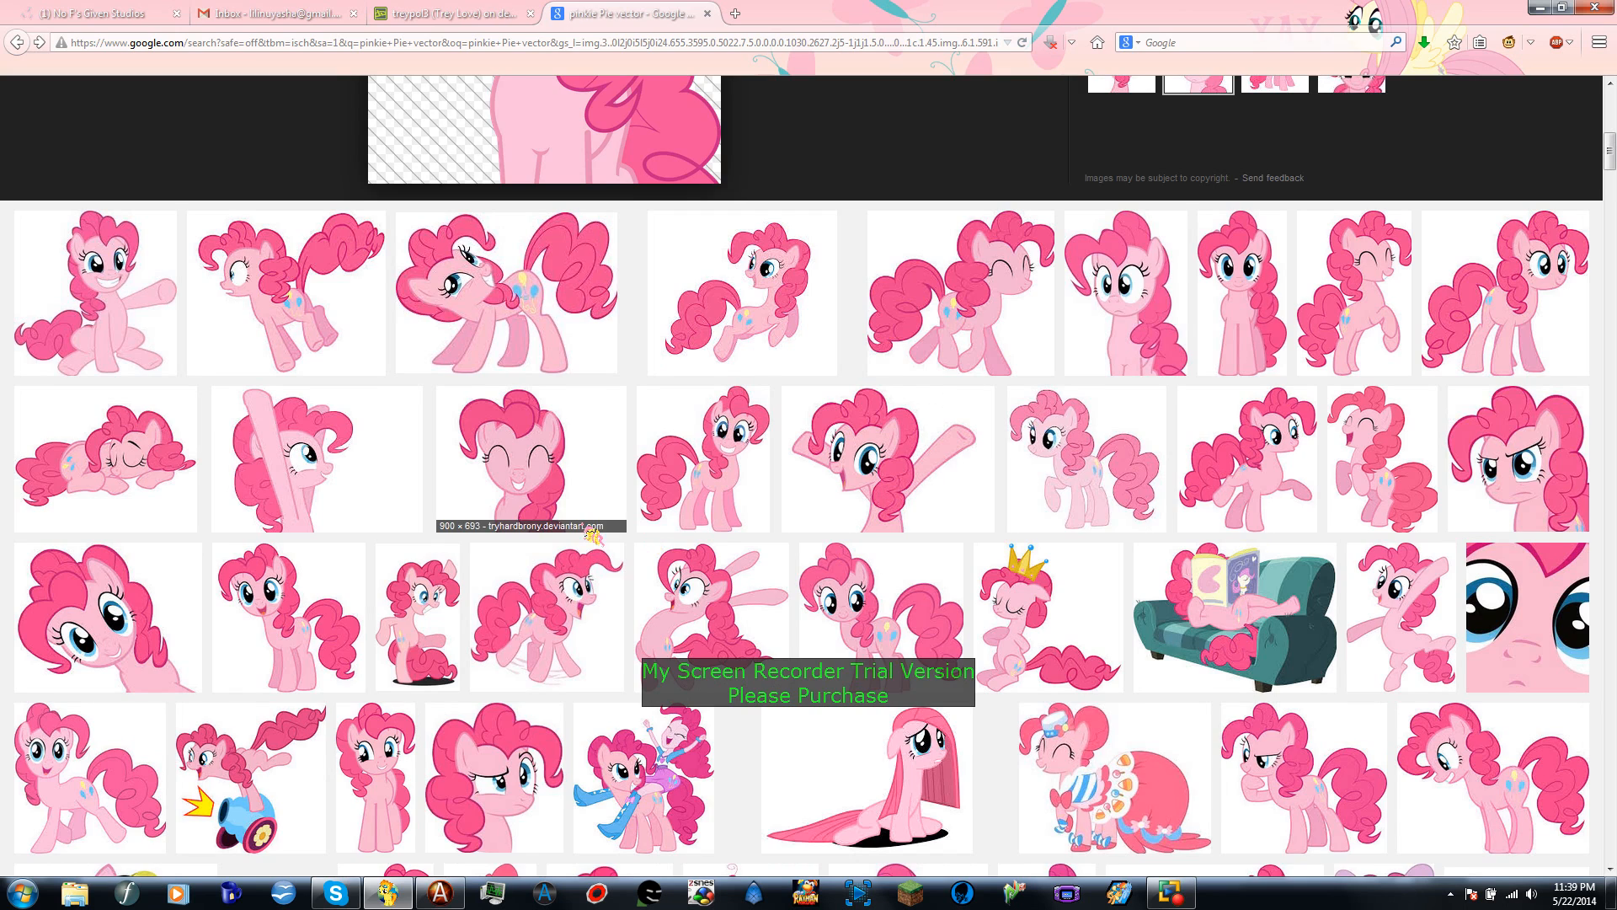
scroll(615, 436, "down", 5)
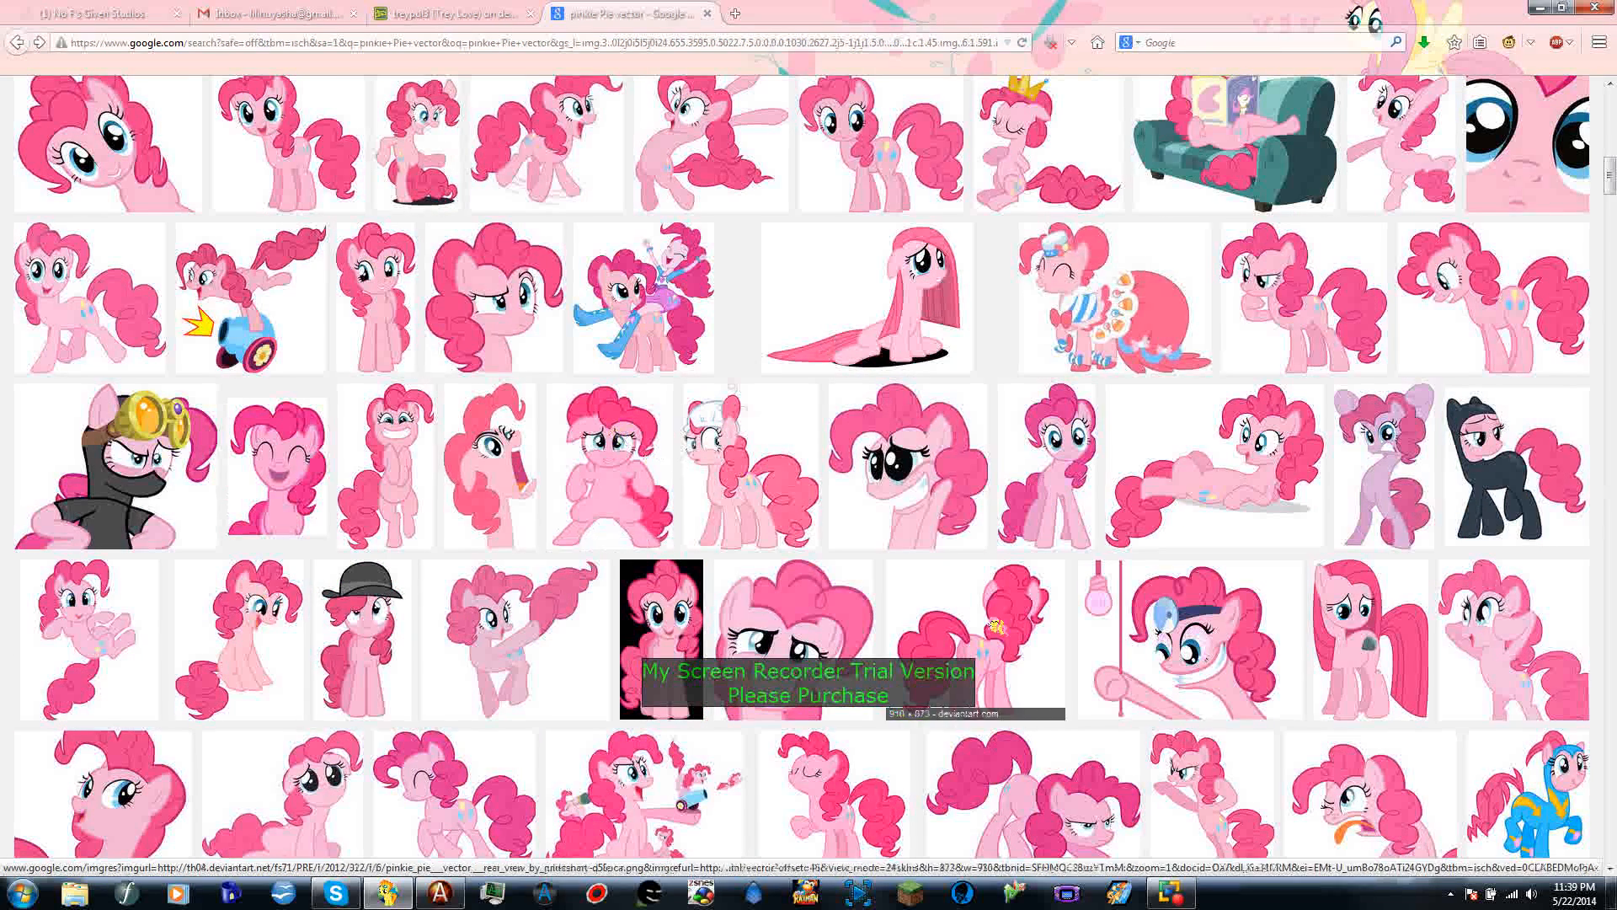
scroll(913, 600, "down", 4)
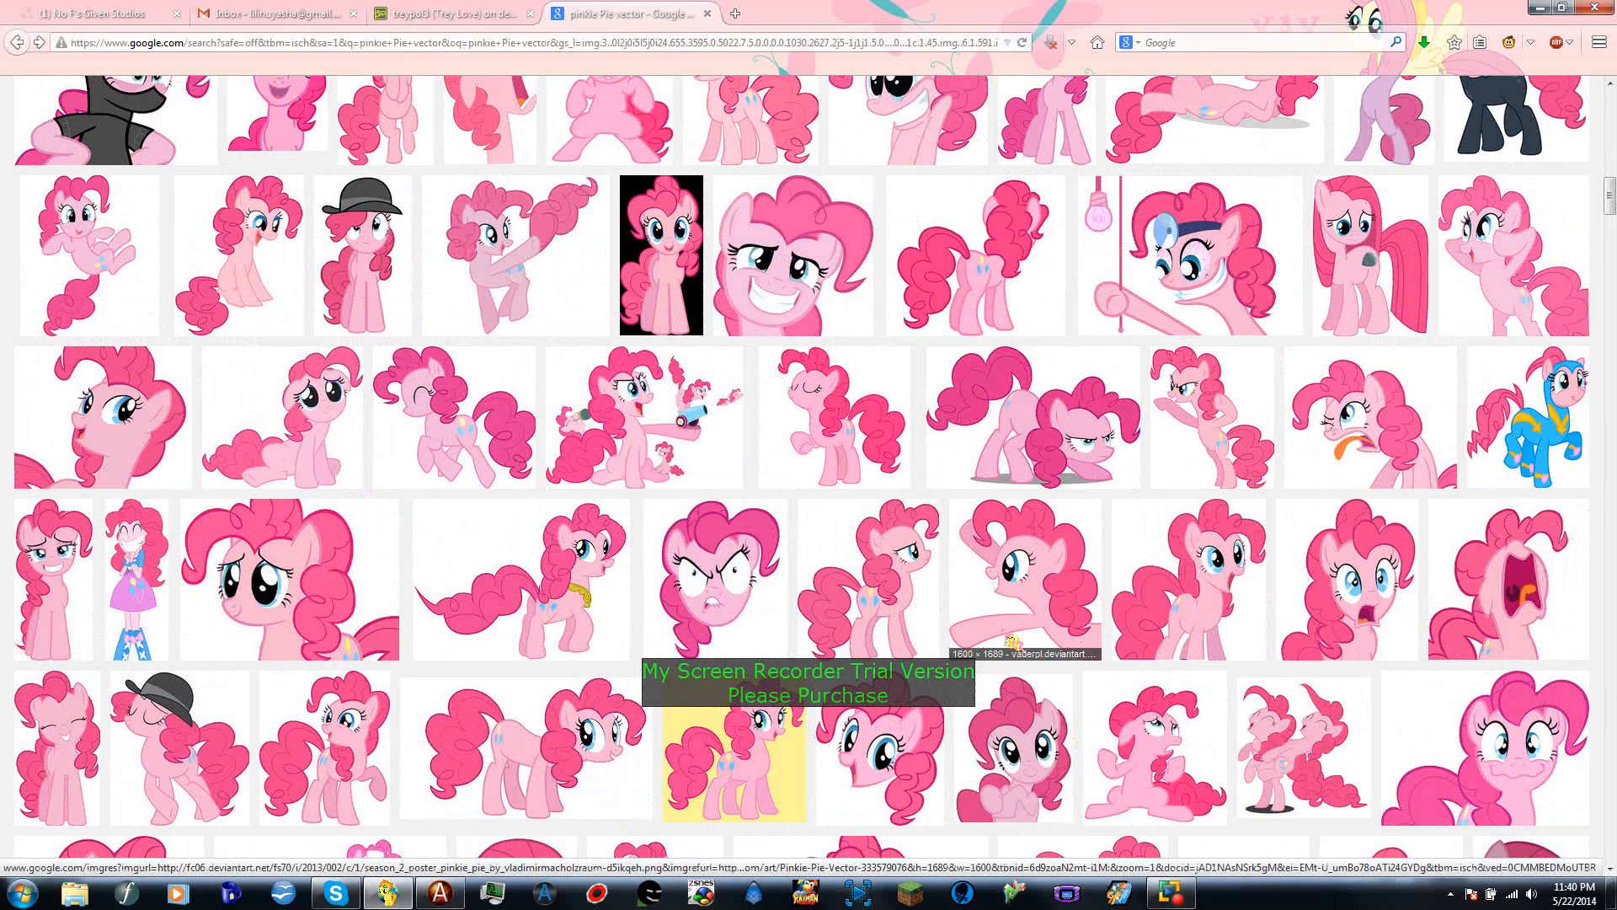
scroll(882, 552, "down", 5)
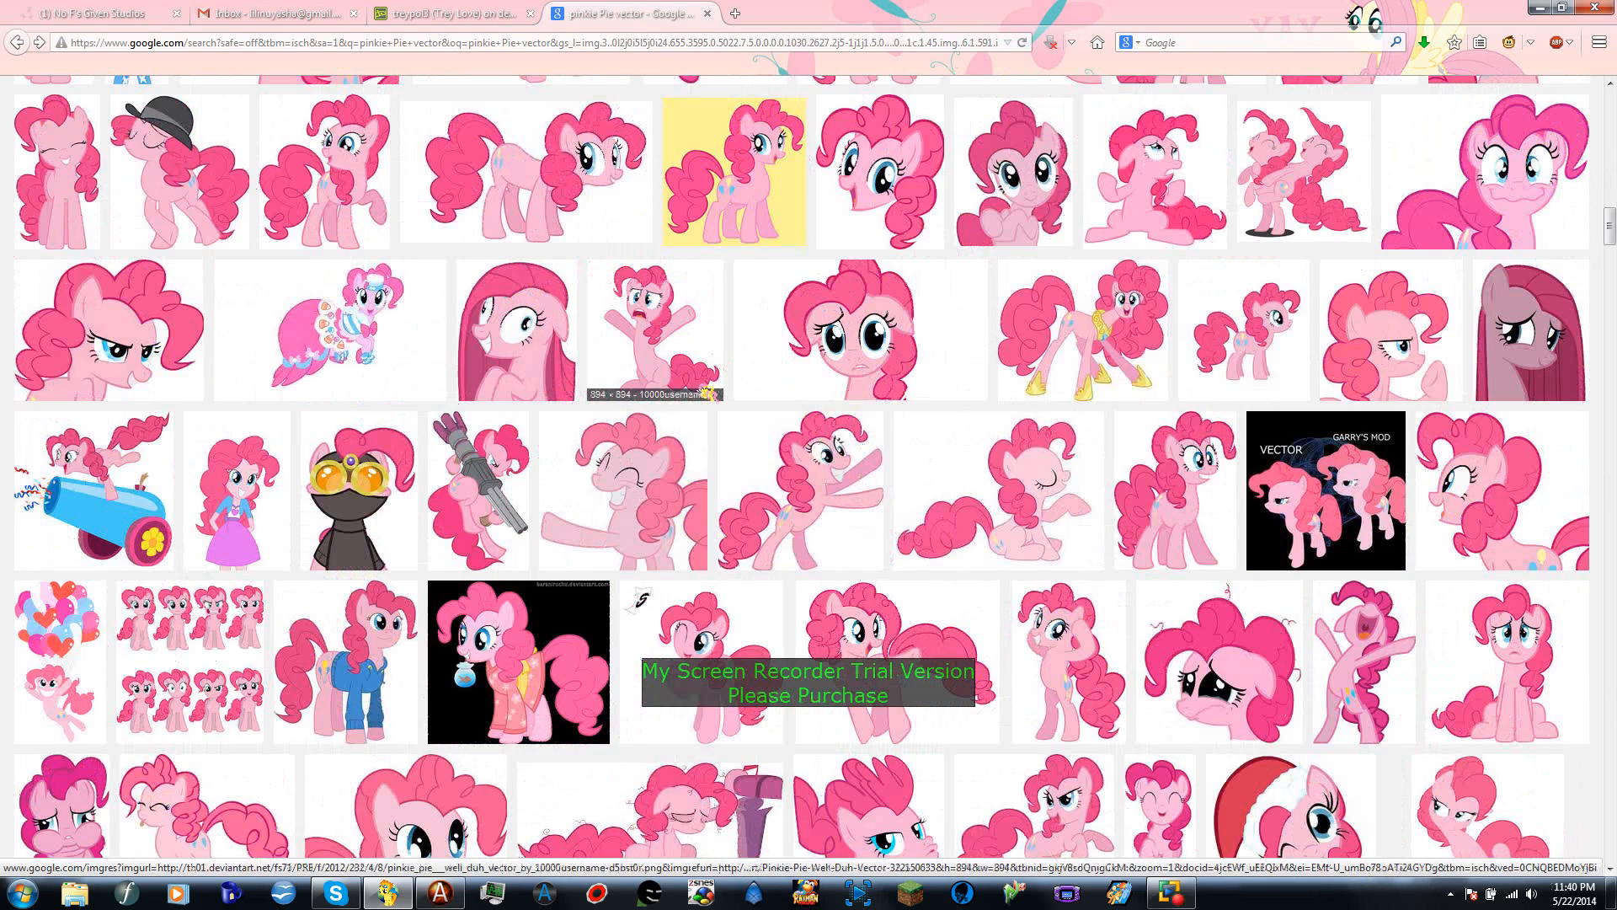
scroll(698, 407, "down", 6)
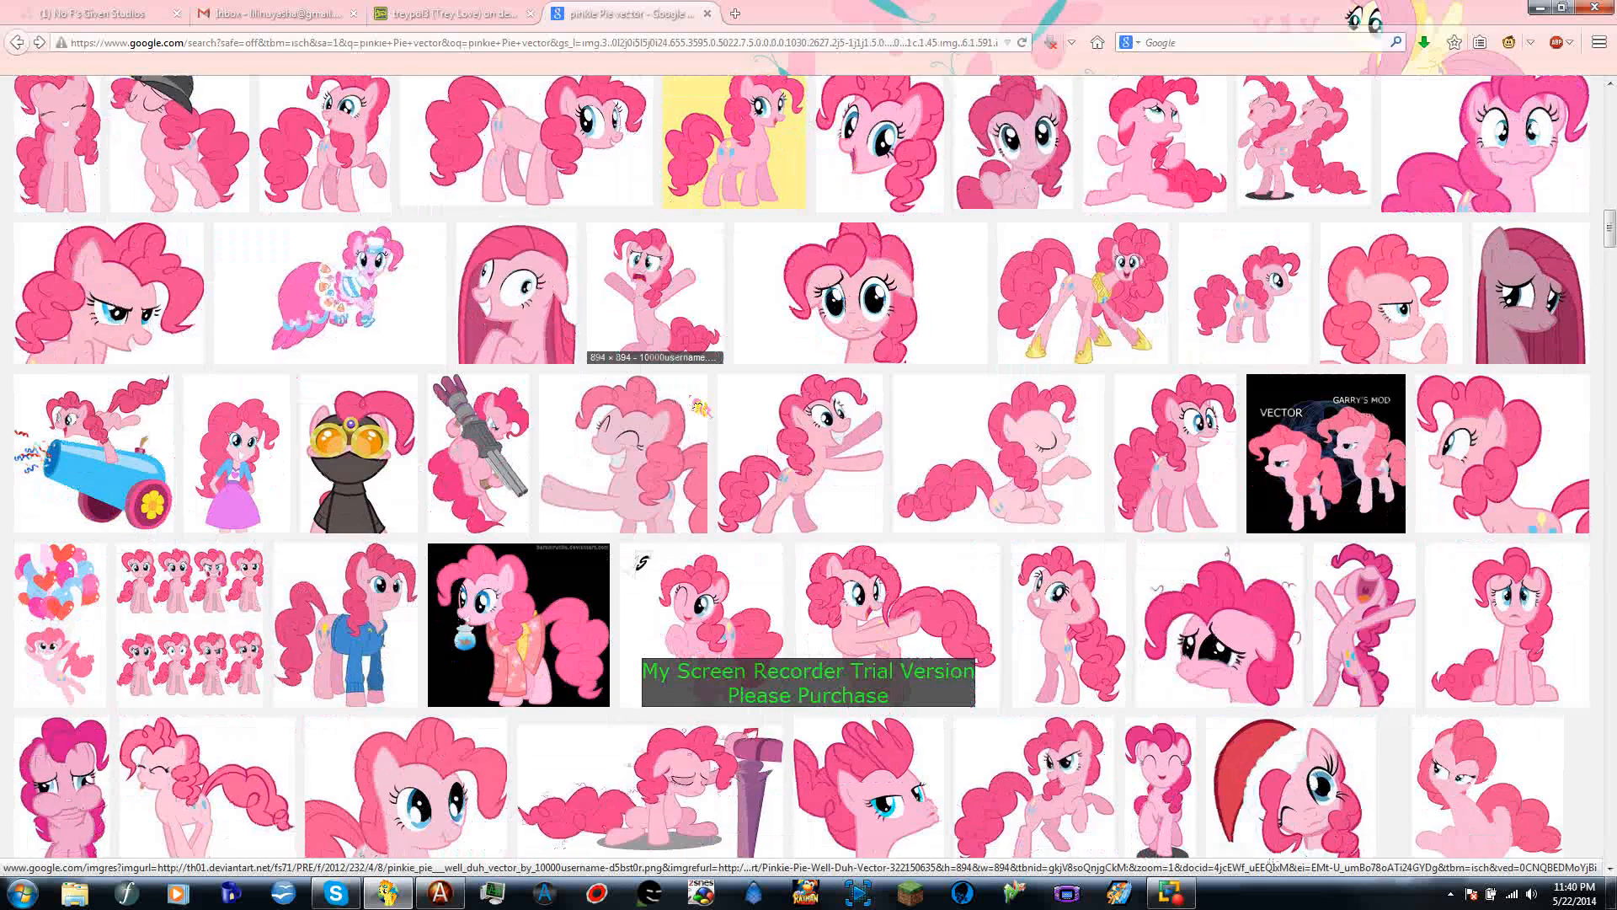
Step: Back in Anime Studio Pro, import the image colour_guide___pinkie_pie_by_liggliluff-d4qiz67.png.jpg from the vectors > Poinkie Poie folder
left_click(440, 893)
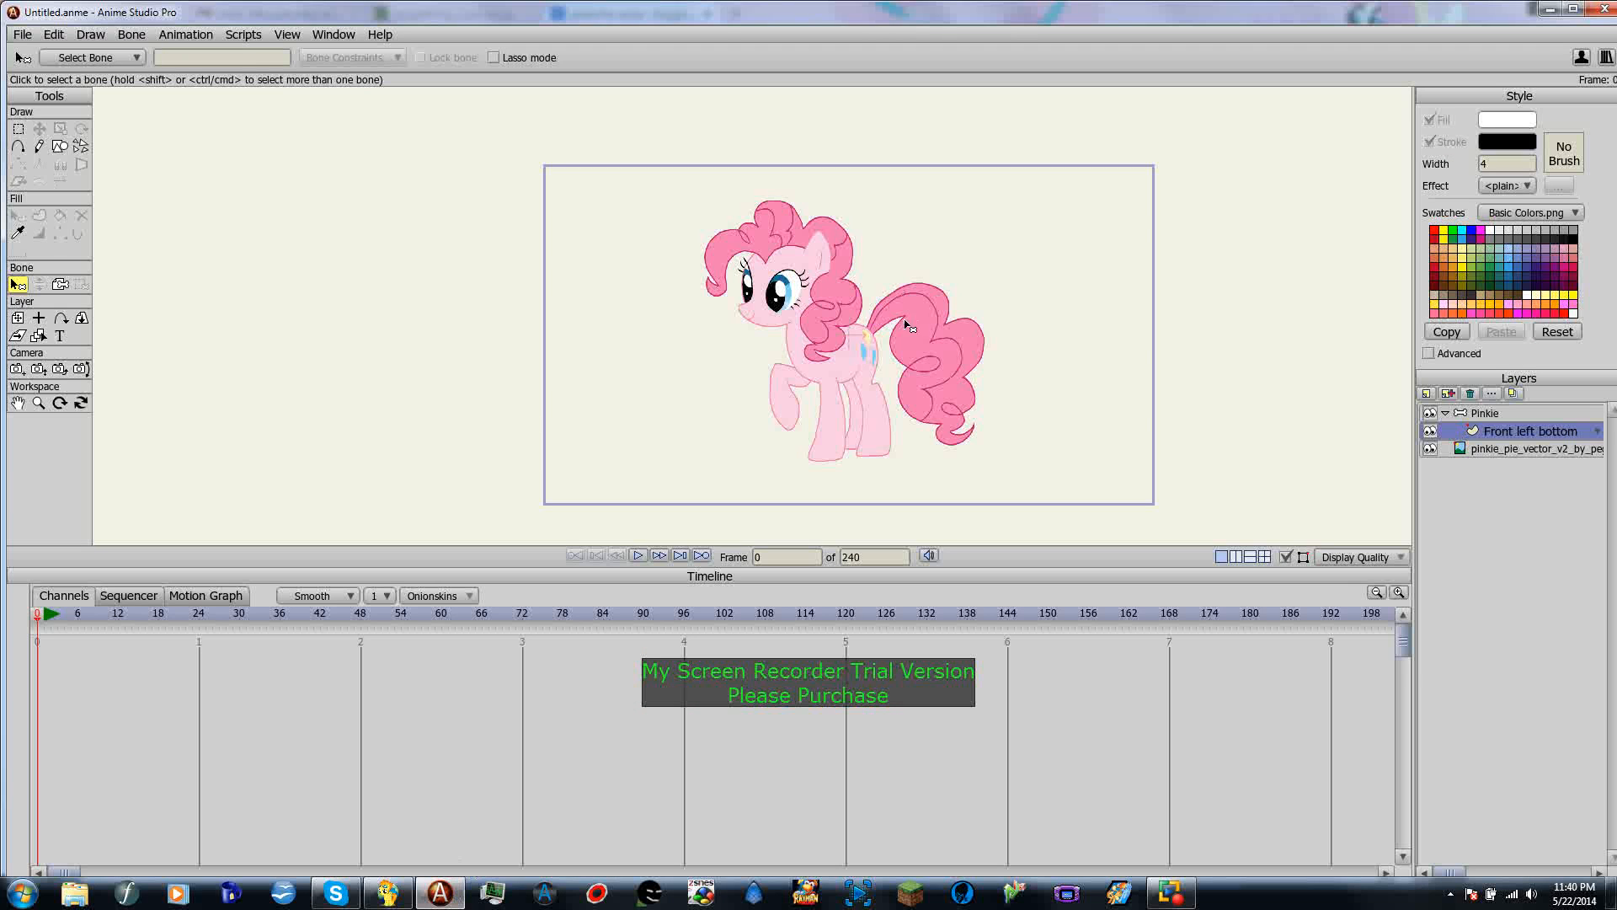
left_click(23, 35)
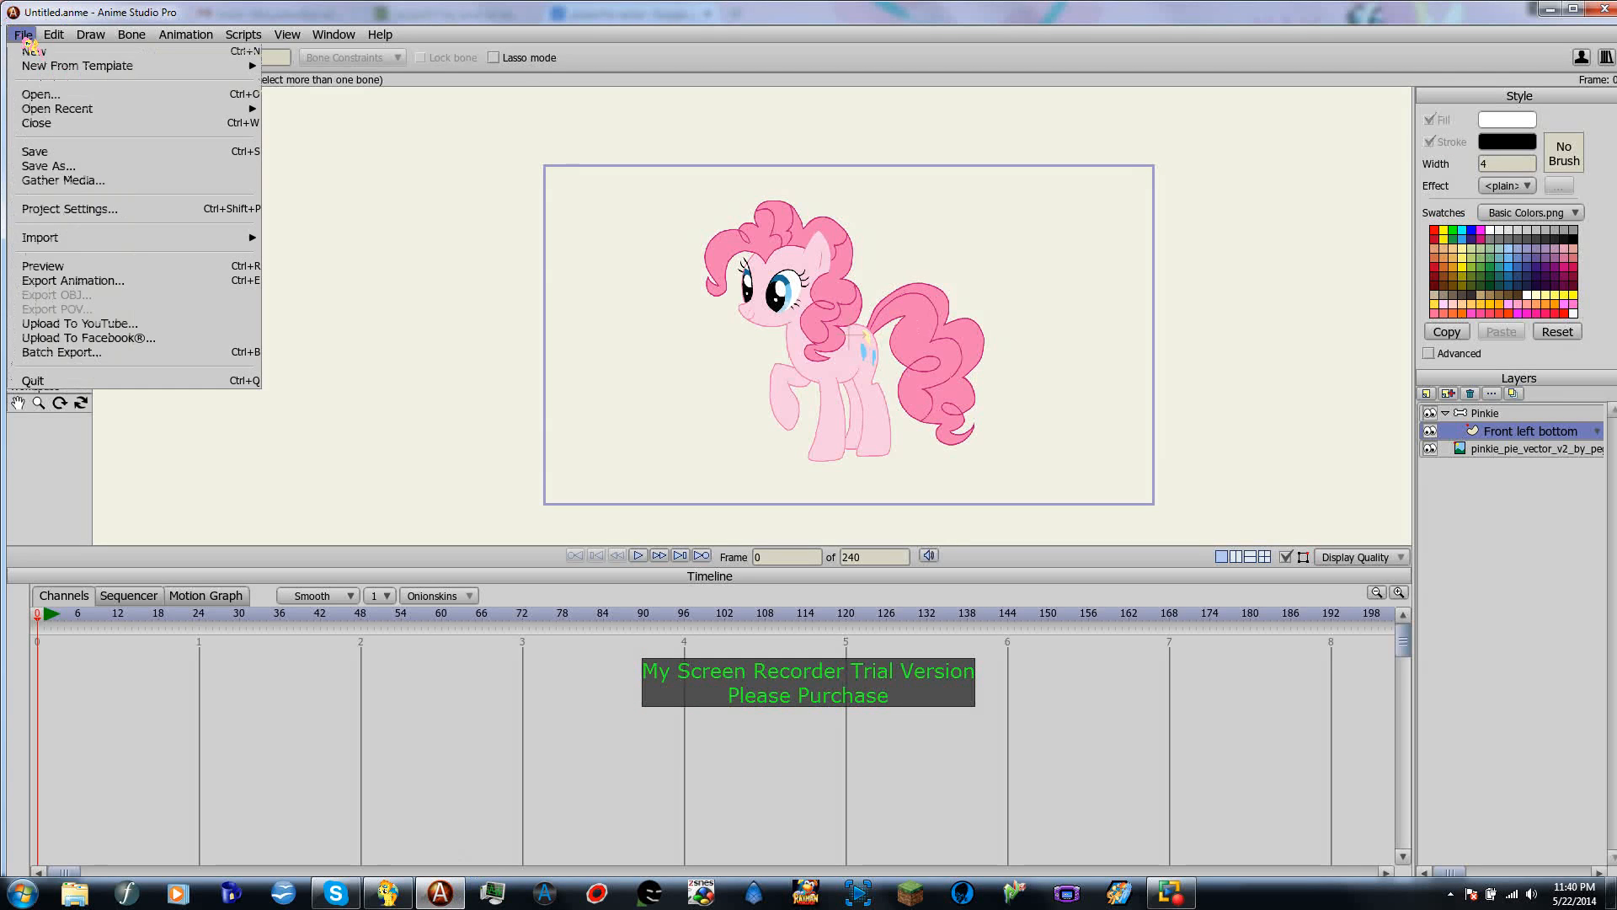
mouse_move(117, 240)
mouse_move(412, 283)
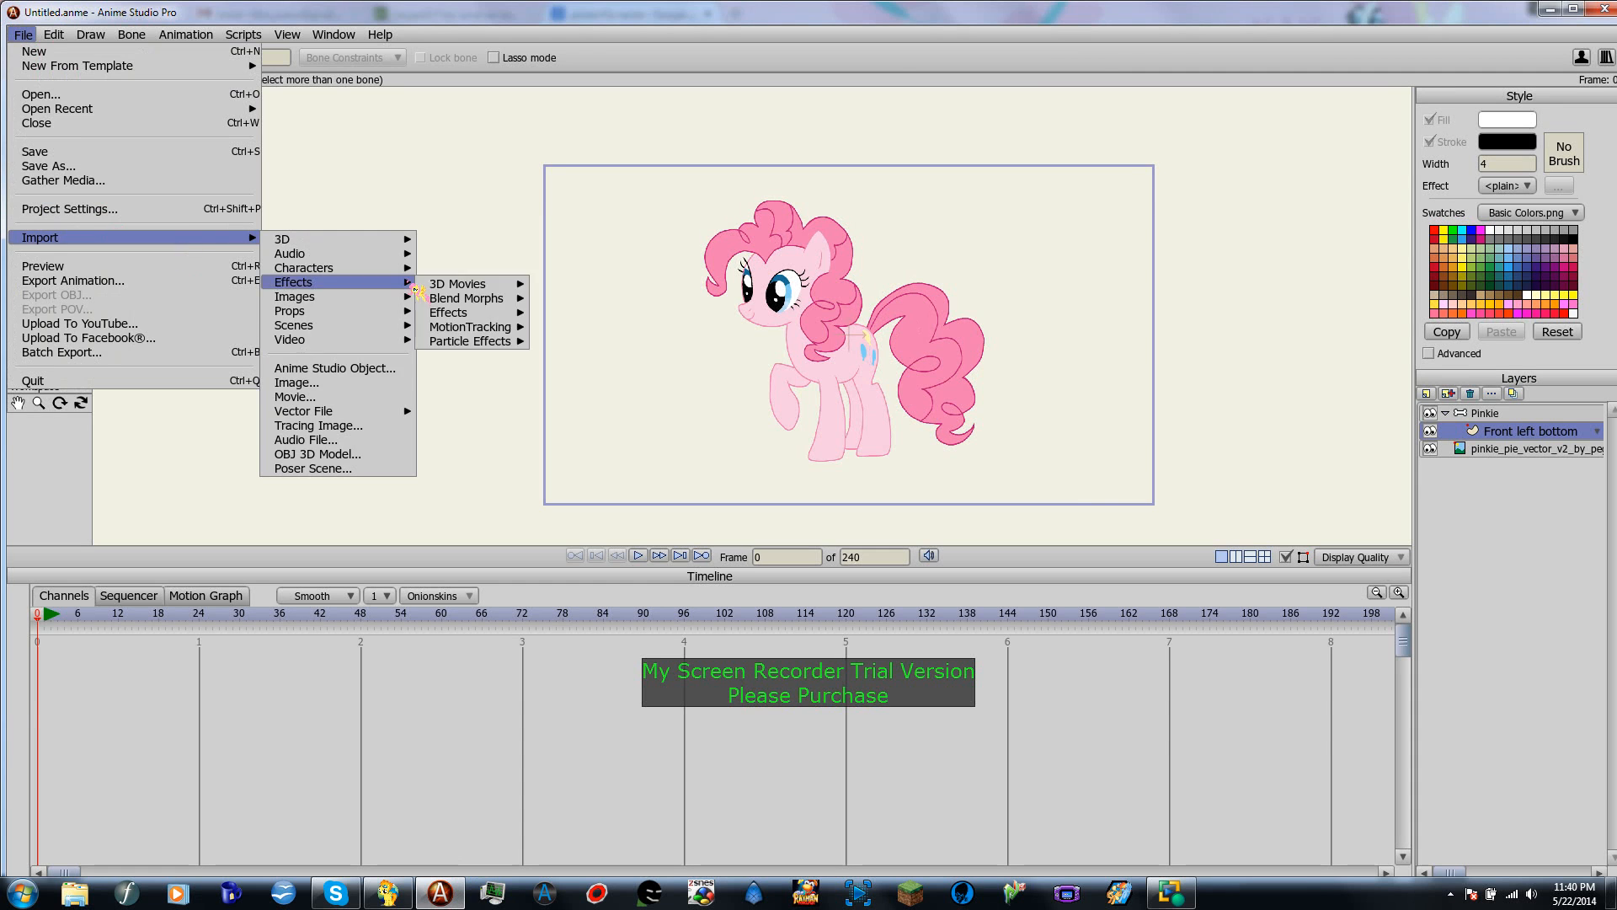
left_click(327, 383)
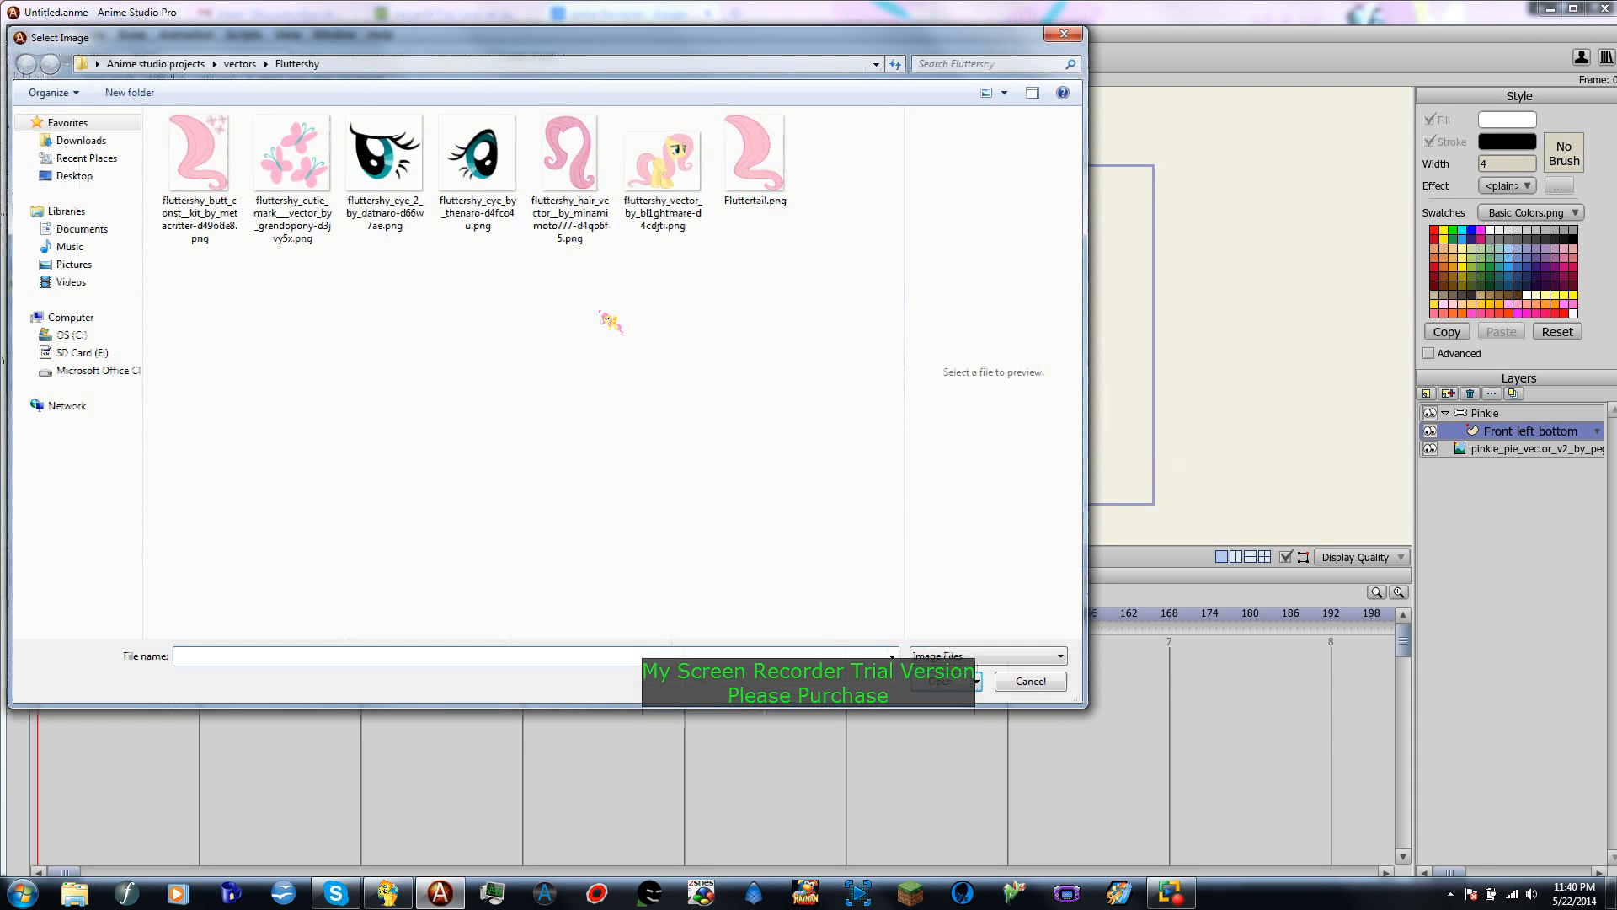
left_click(239, 64)
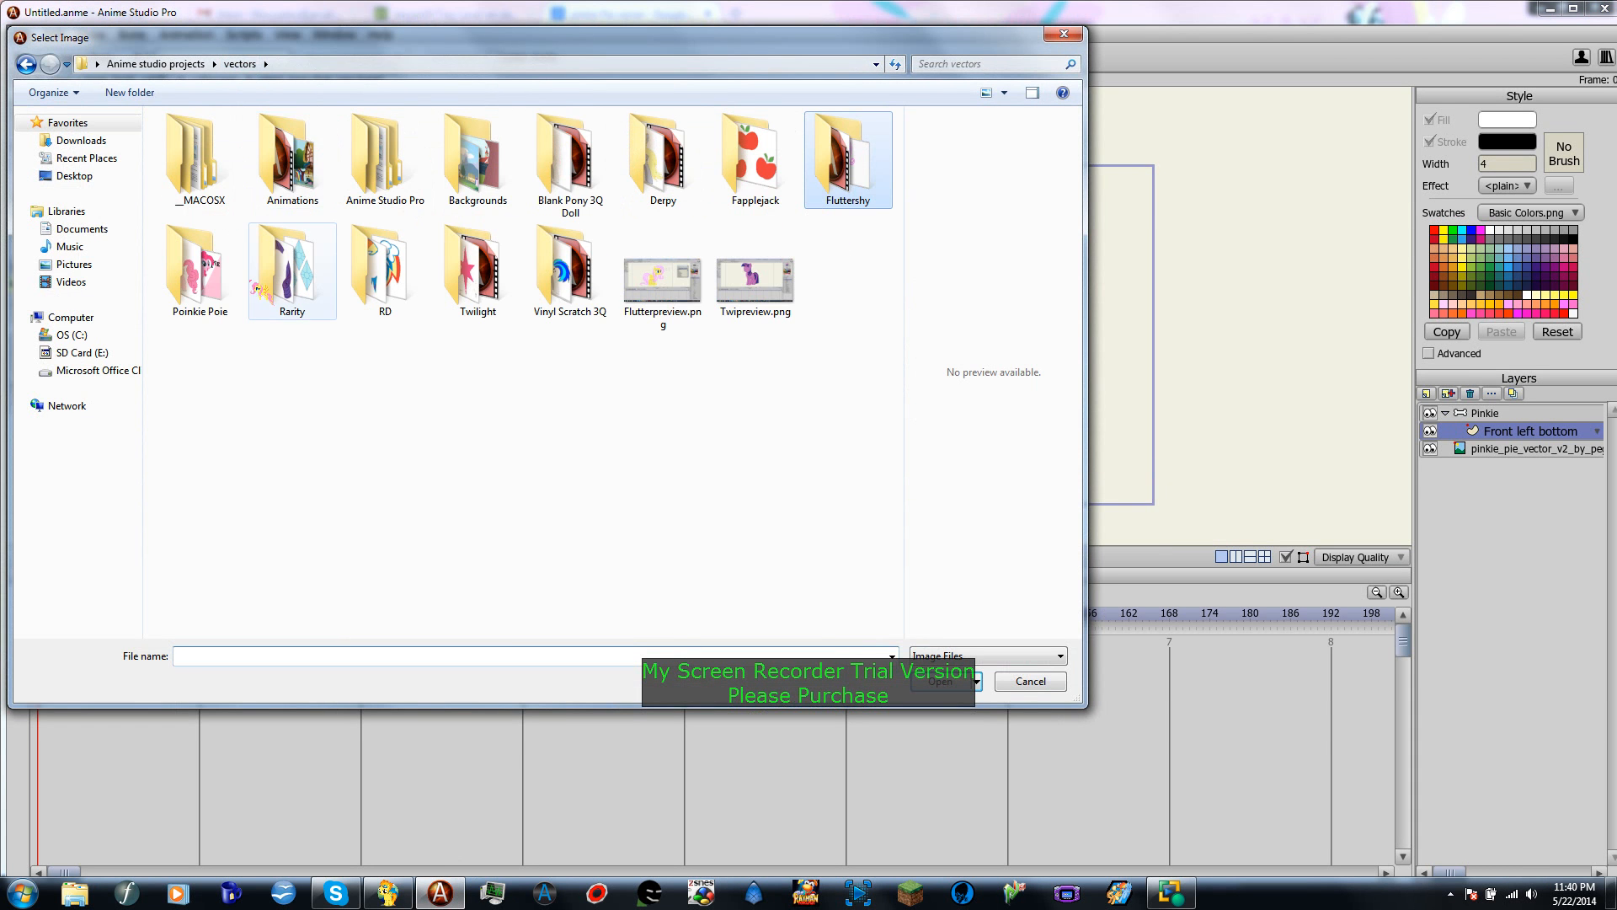
double_click(224, 281)
left_click(236, 202)
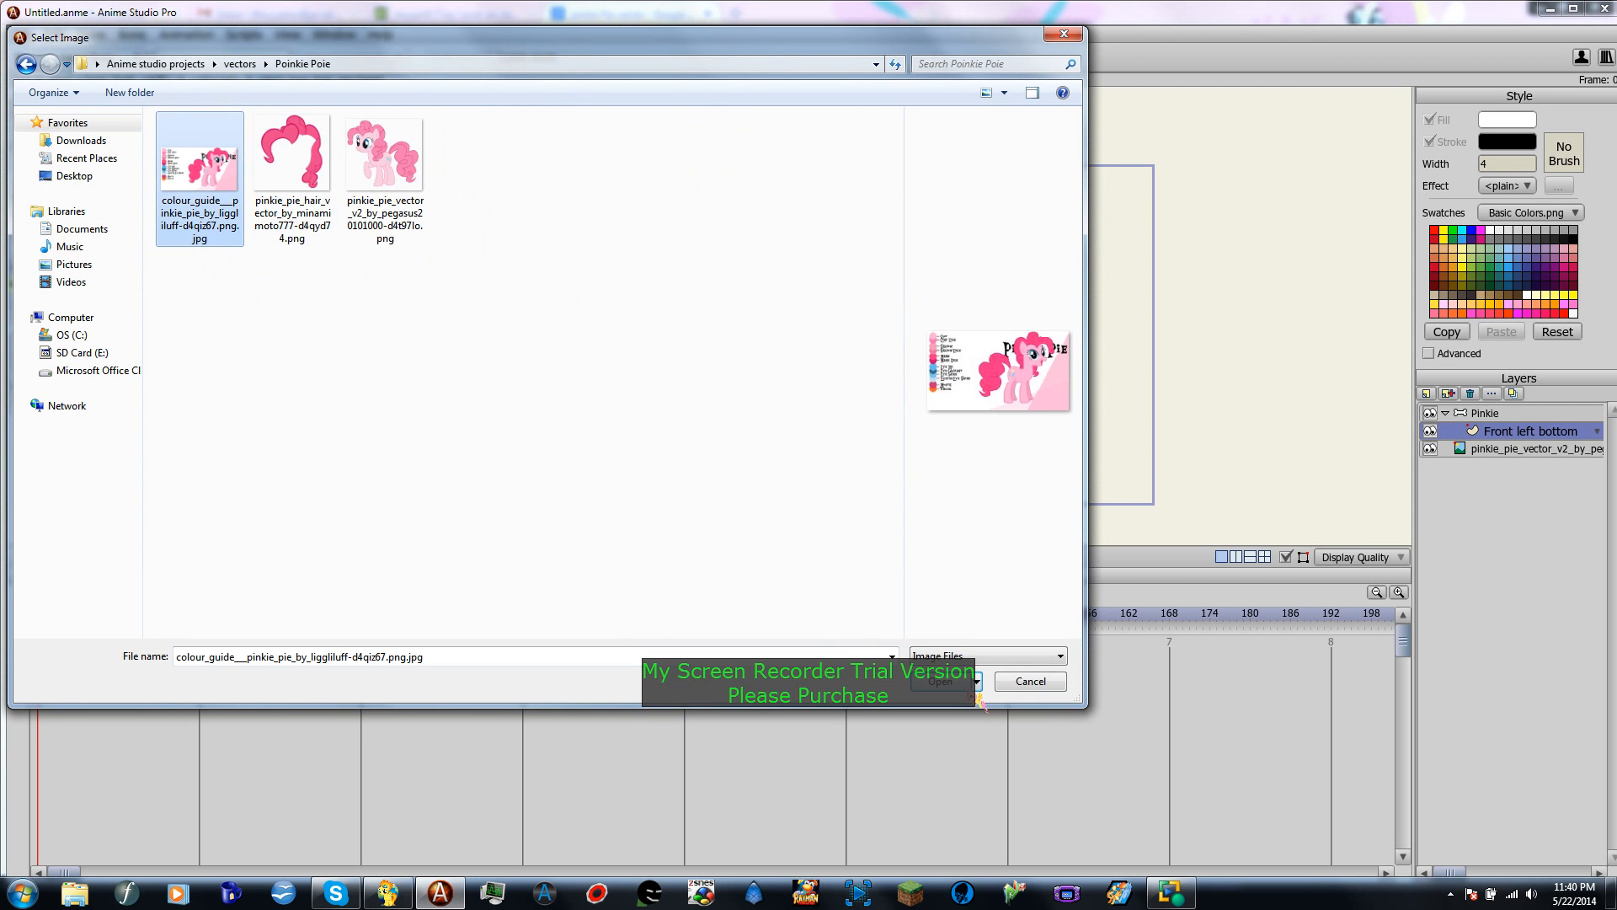
left_click(969, 675)
left_click_drag(1053, 396, 783, 371)
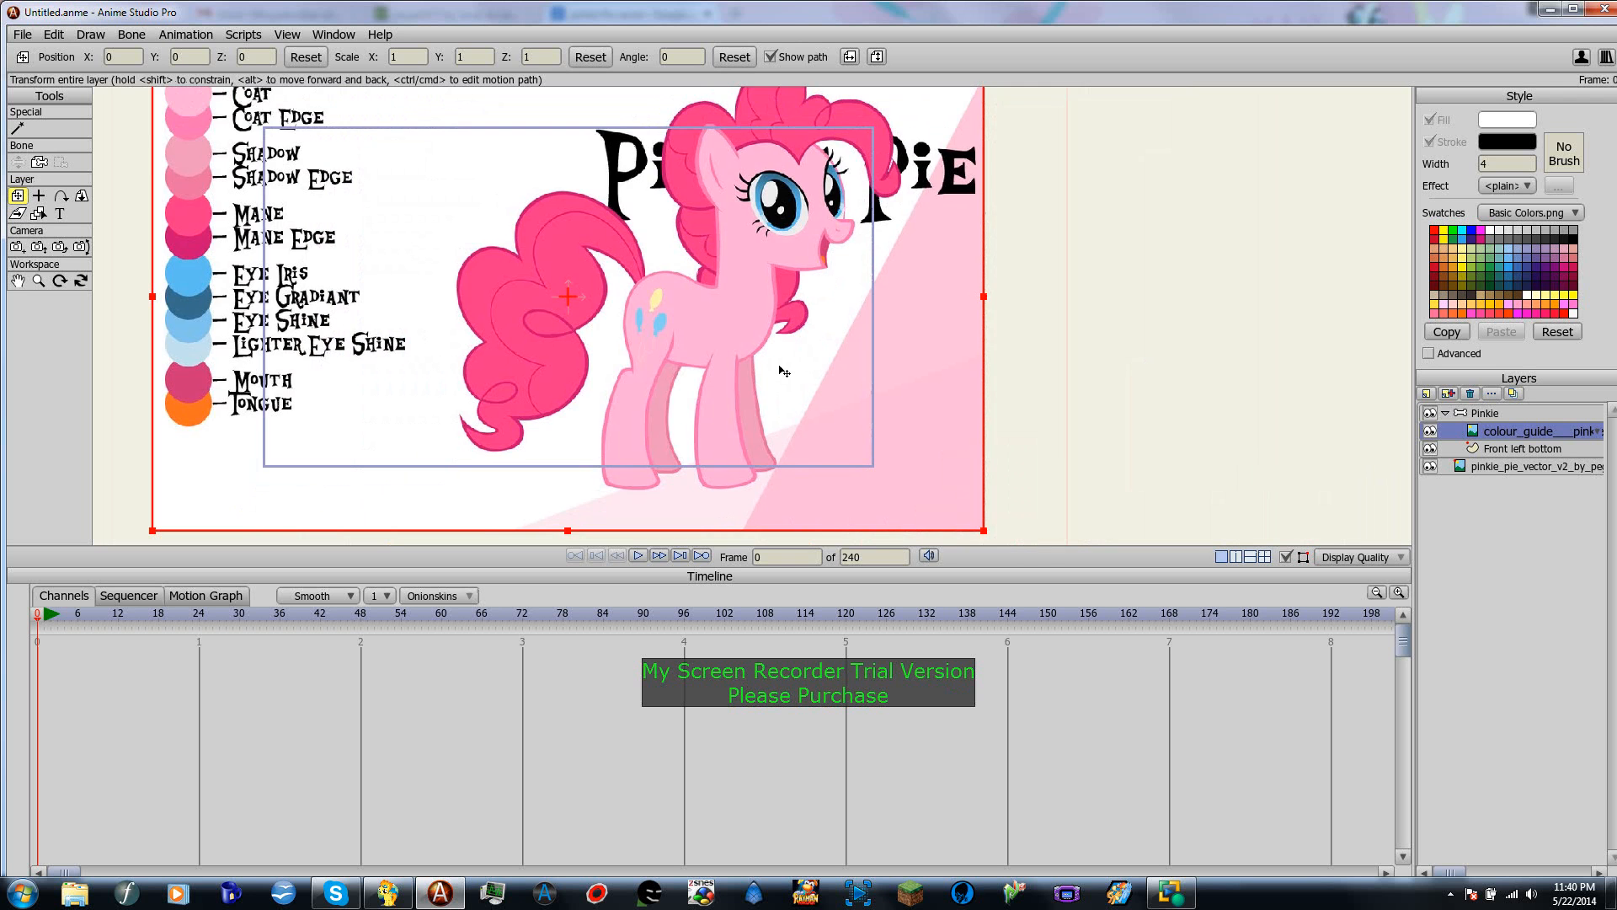
left_click_drag(769, 221, 796, 322)
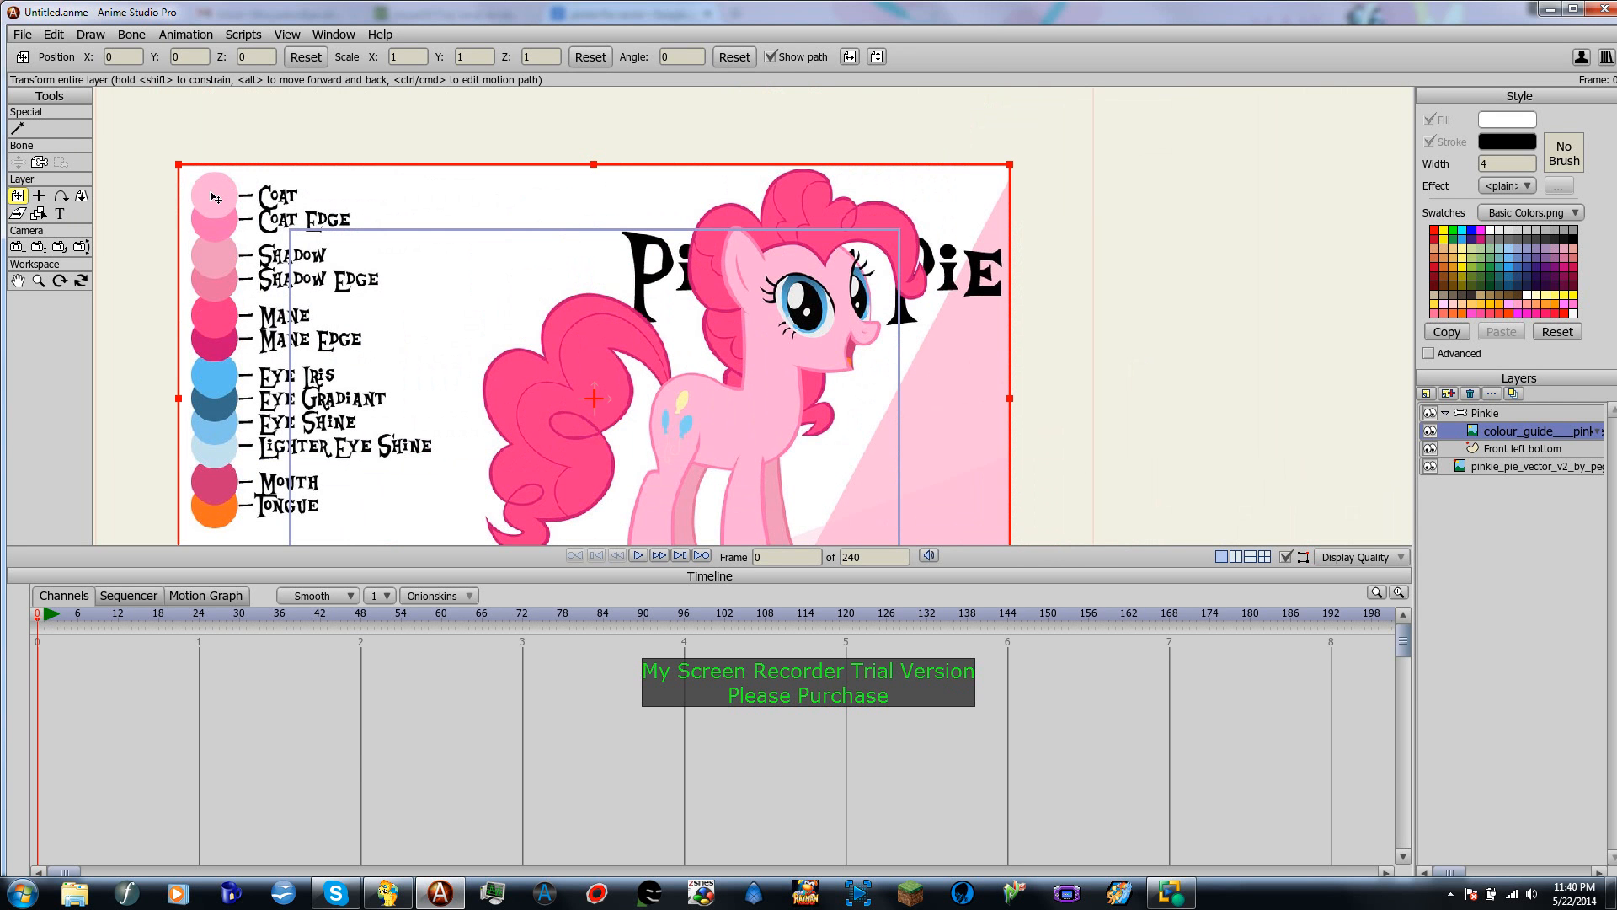
Step: Delete the pinkie_pie_vector_v2 reference image layer, leaving the colour guide as the reference
left_click_drag(374, 470, 378, 427)
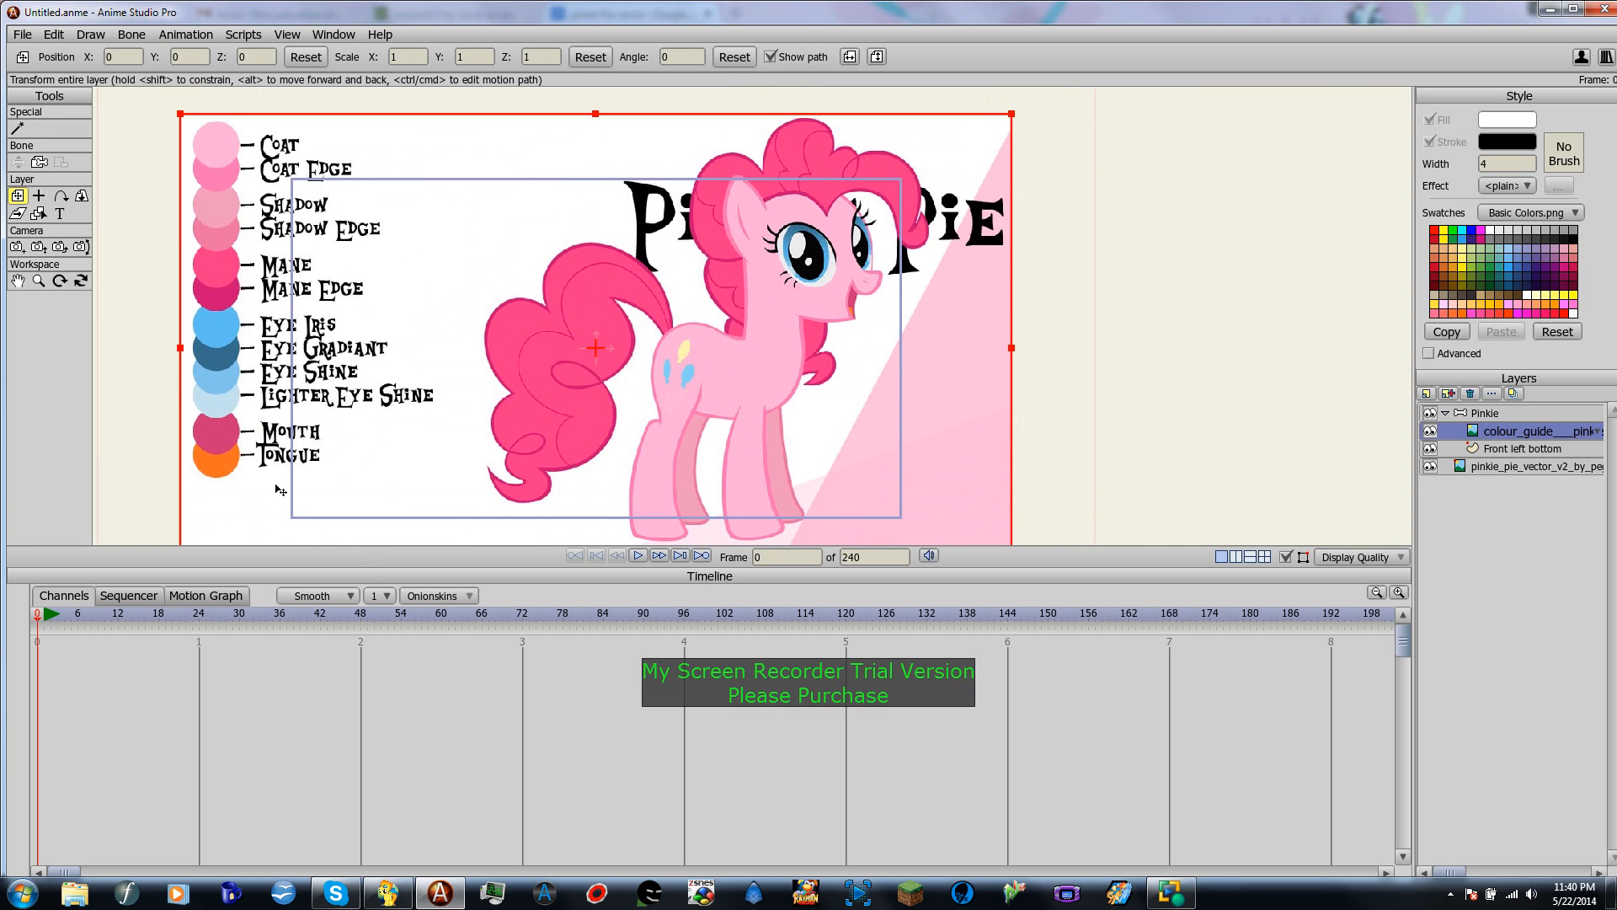
left_click(1542, 468)
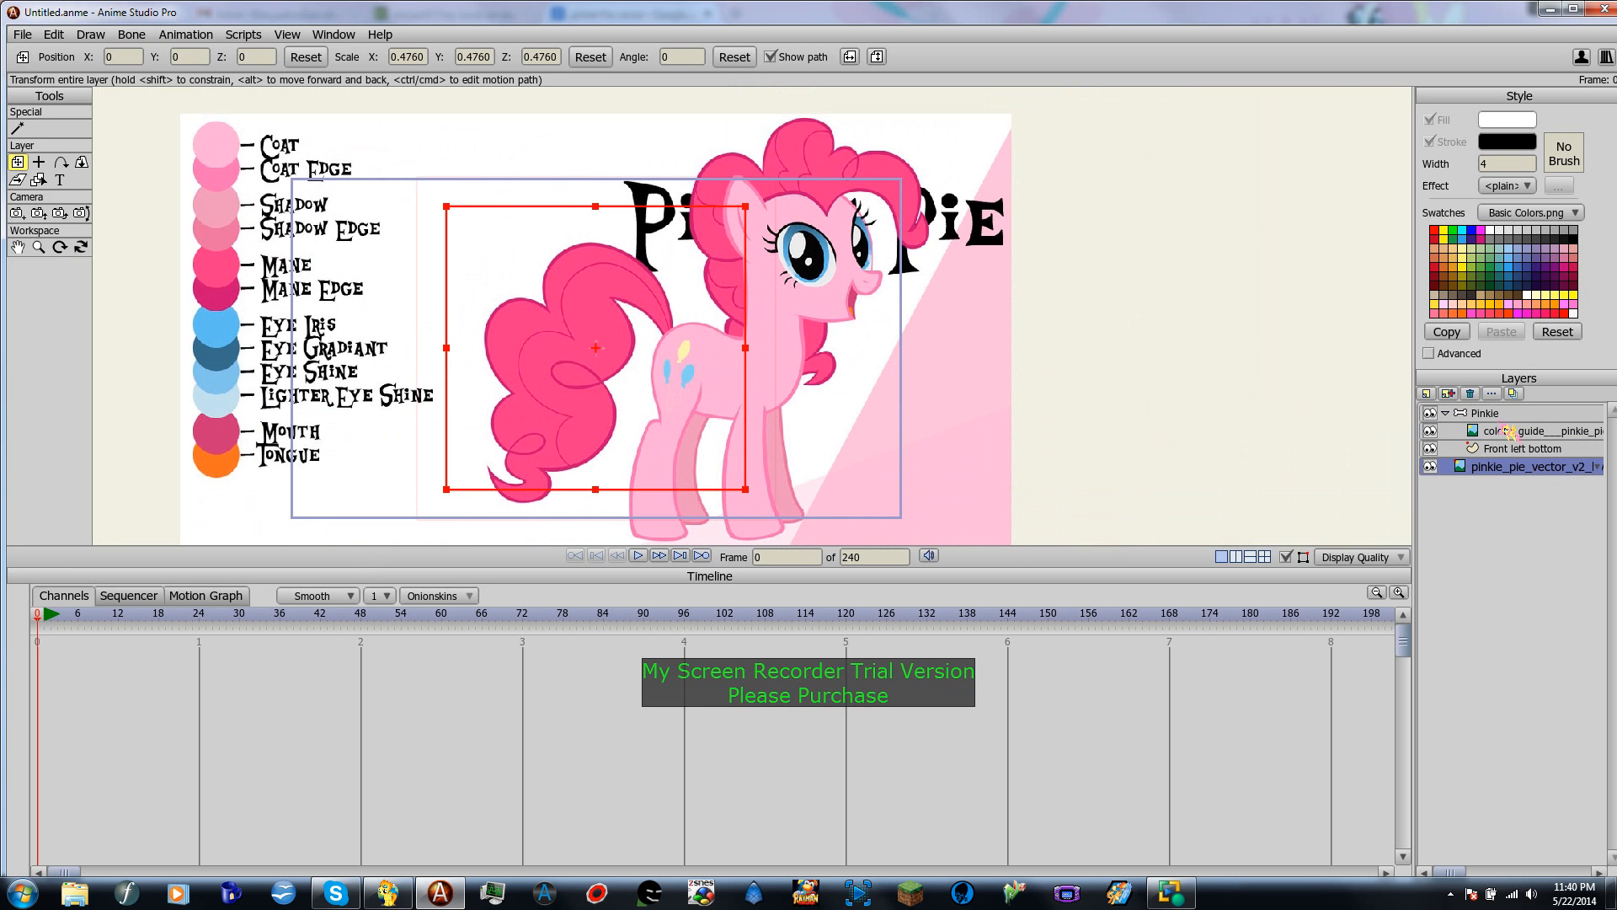
left_click(1471, 394)
Step: Move the colour guide image layer out of and below the Pinkie bone layer, and scale it down to about 0.7285
scroll(743, 337, "up", 2)
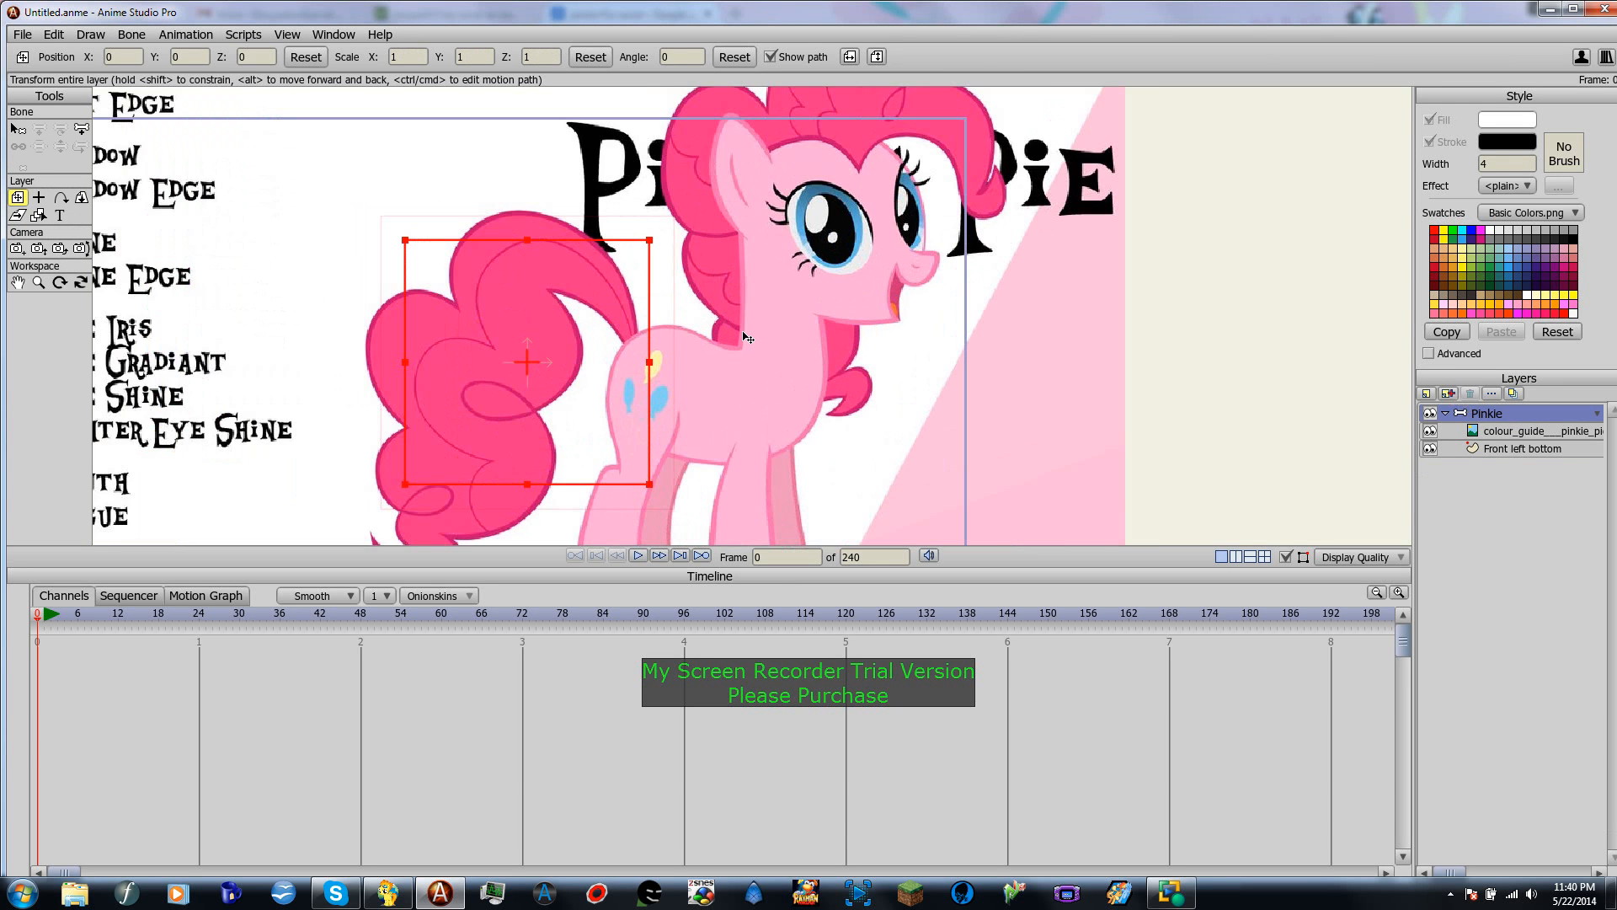
scroll(742, 337, "down", 3)
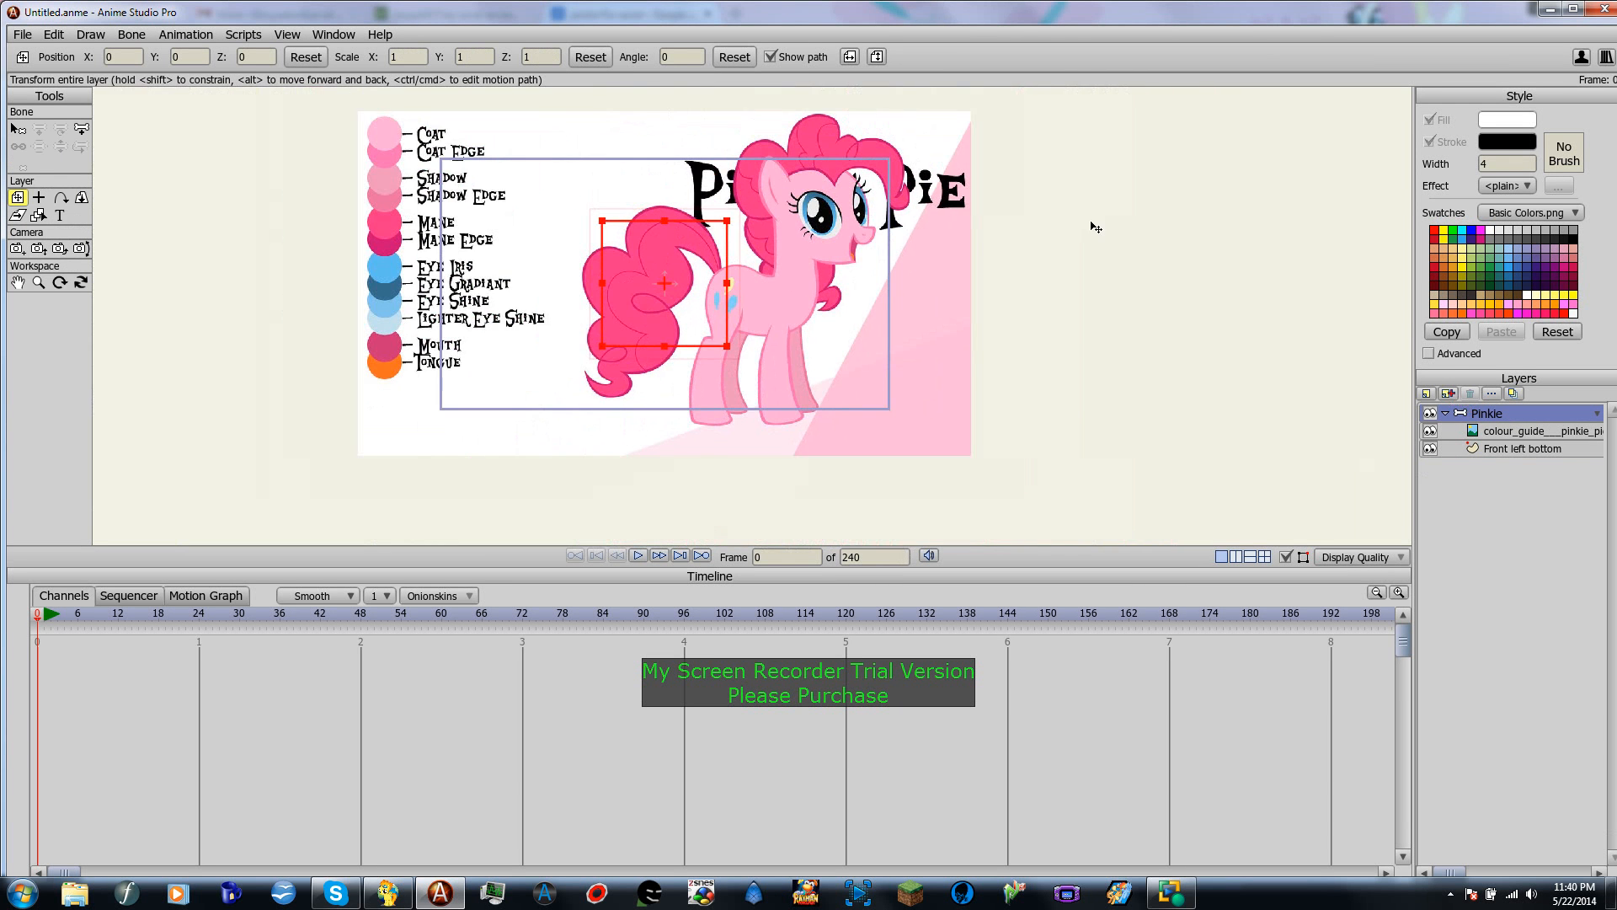
left_click_drag(1496, 434, 1523, 480)
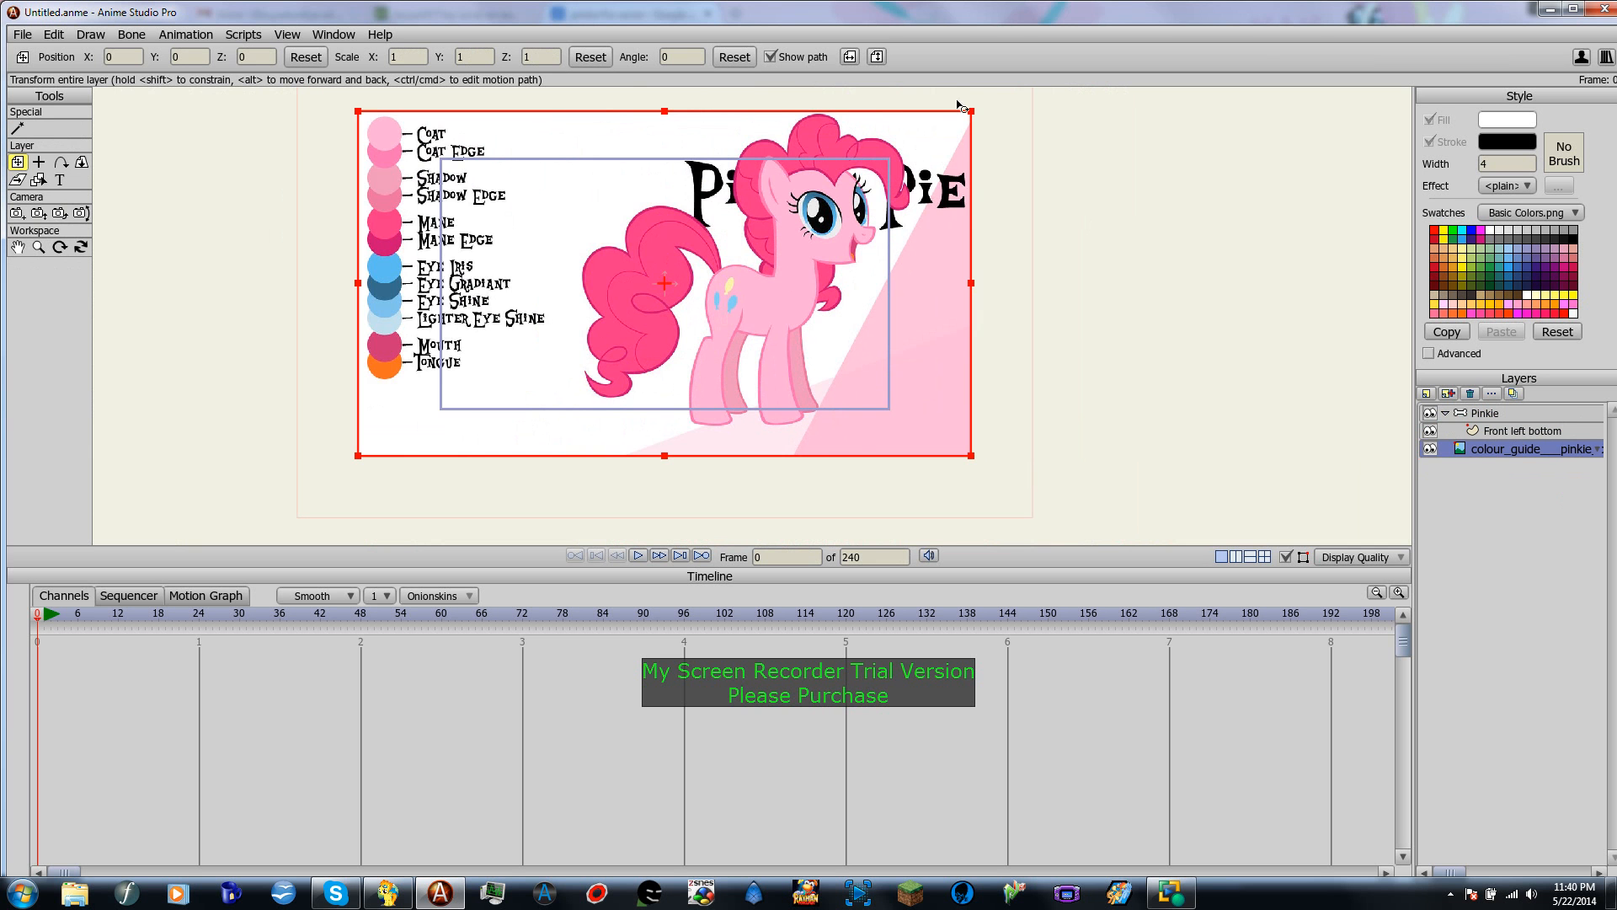
left_click_drag(972, 113, 874, 154)
scroll(859, 278, "up", 2)
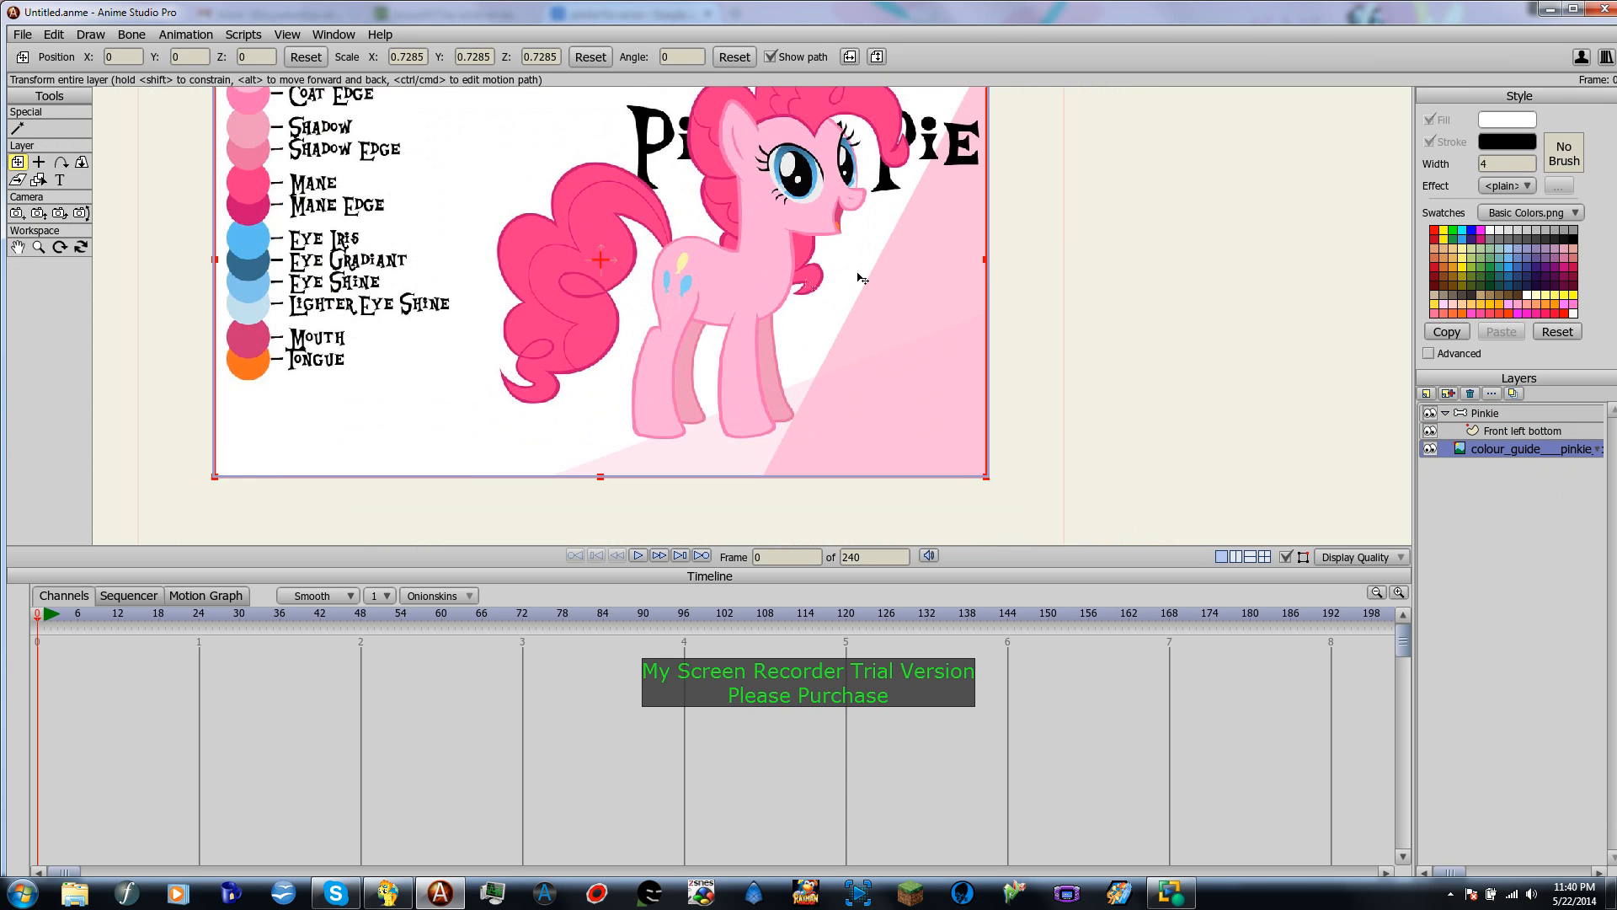
left_click_drag(859, 278, 834, 316)
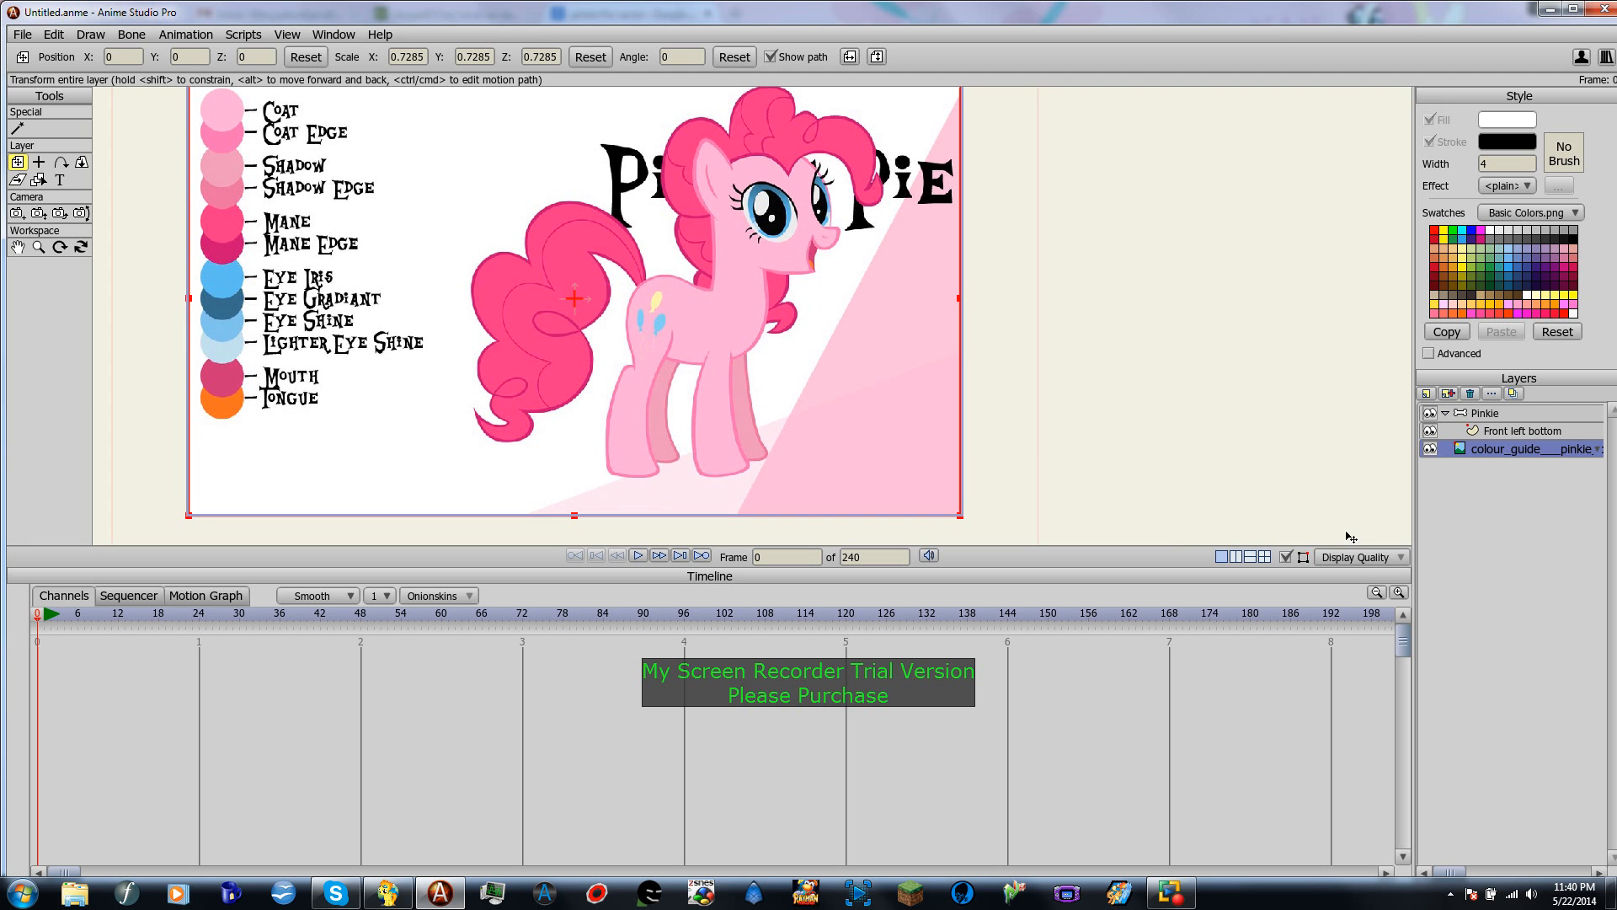
Step: Delete the Front left bottom layer from the Pinkie bone layer
left_click(1435, 395)
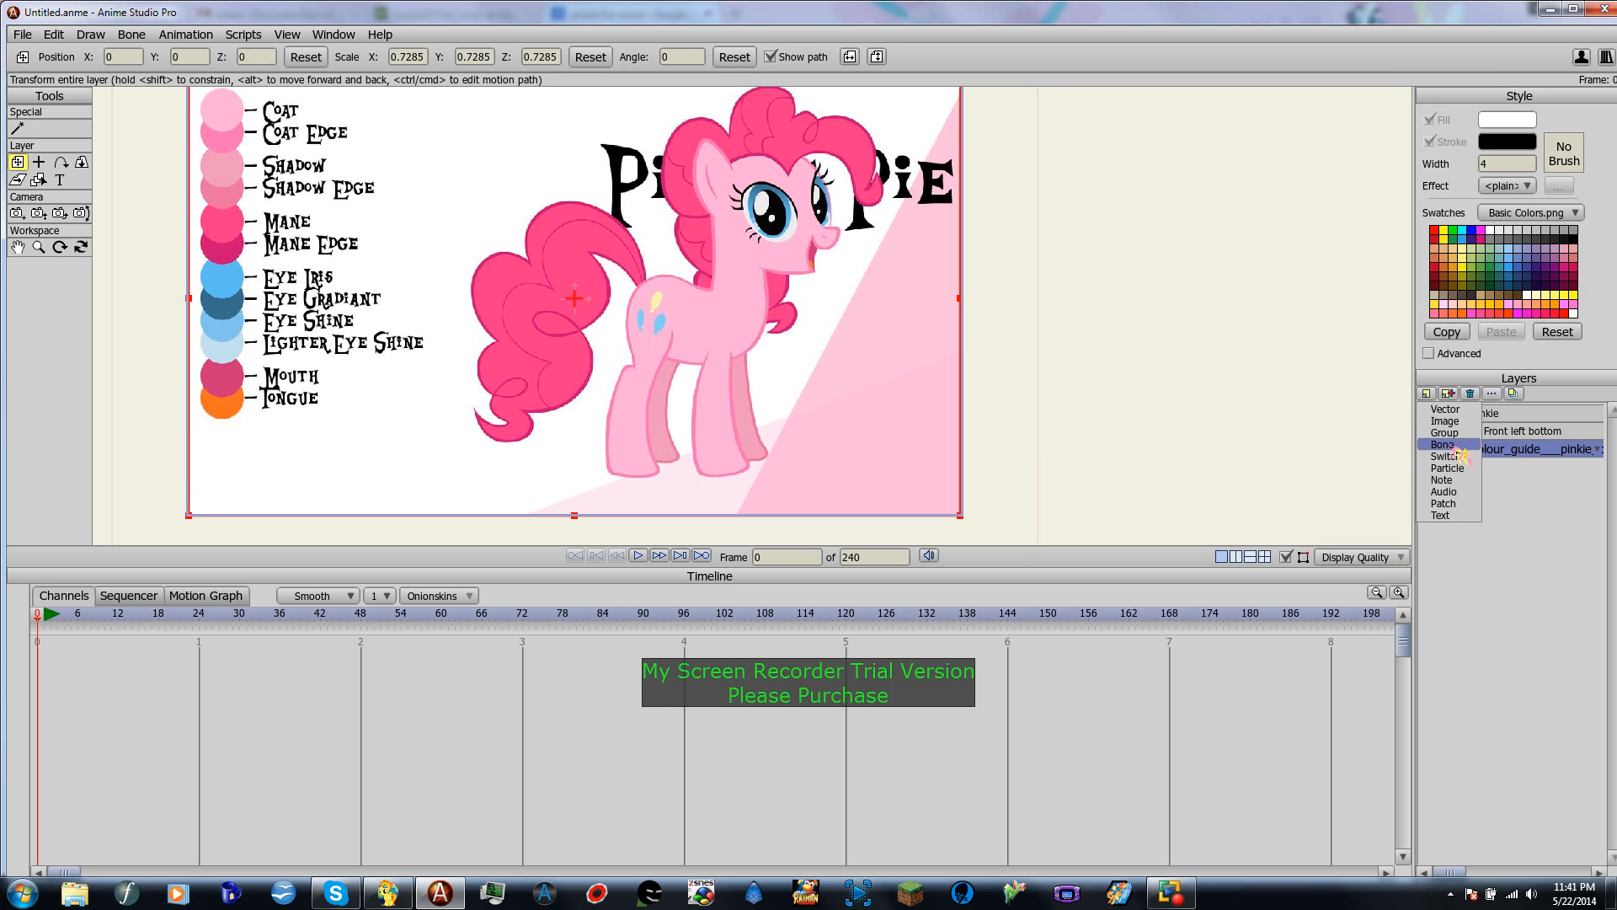
key("Escape")
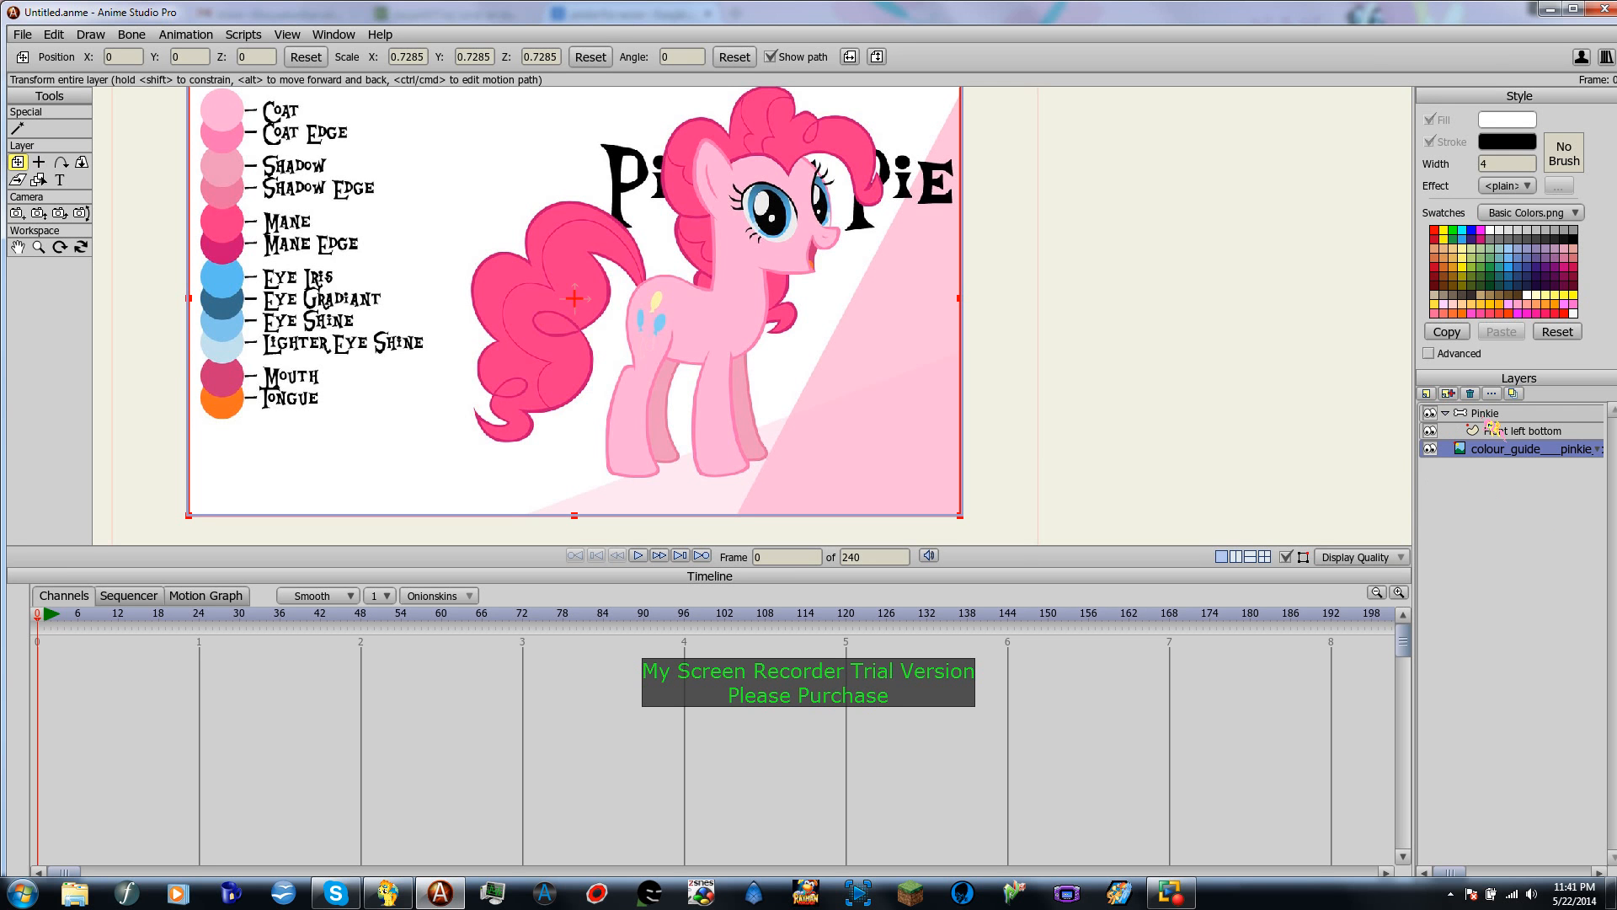
left_click(1489, 414)
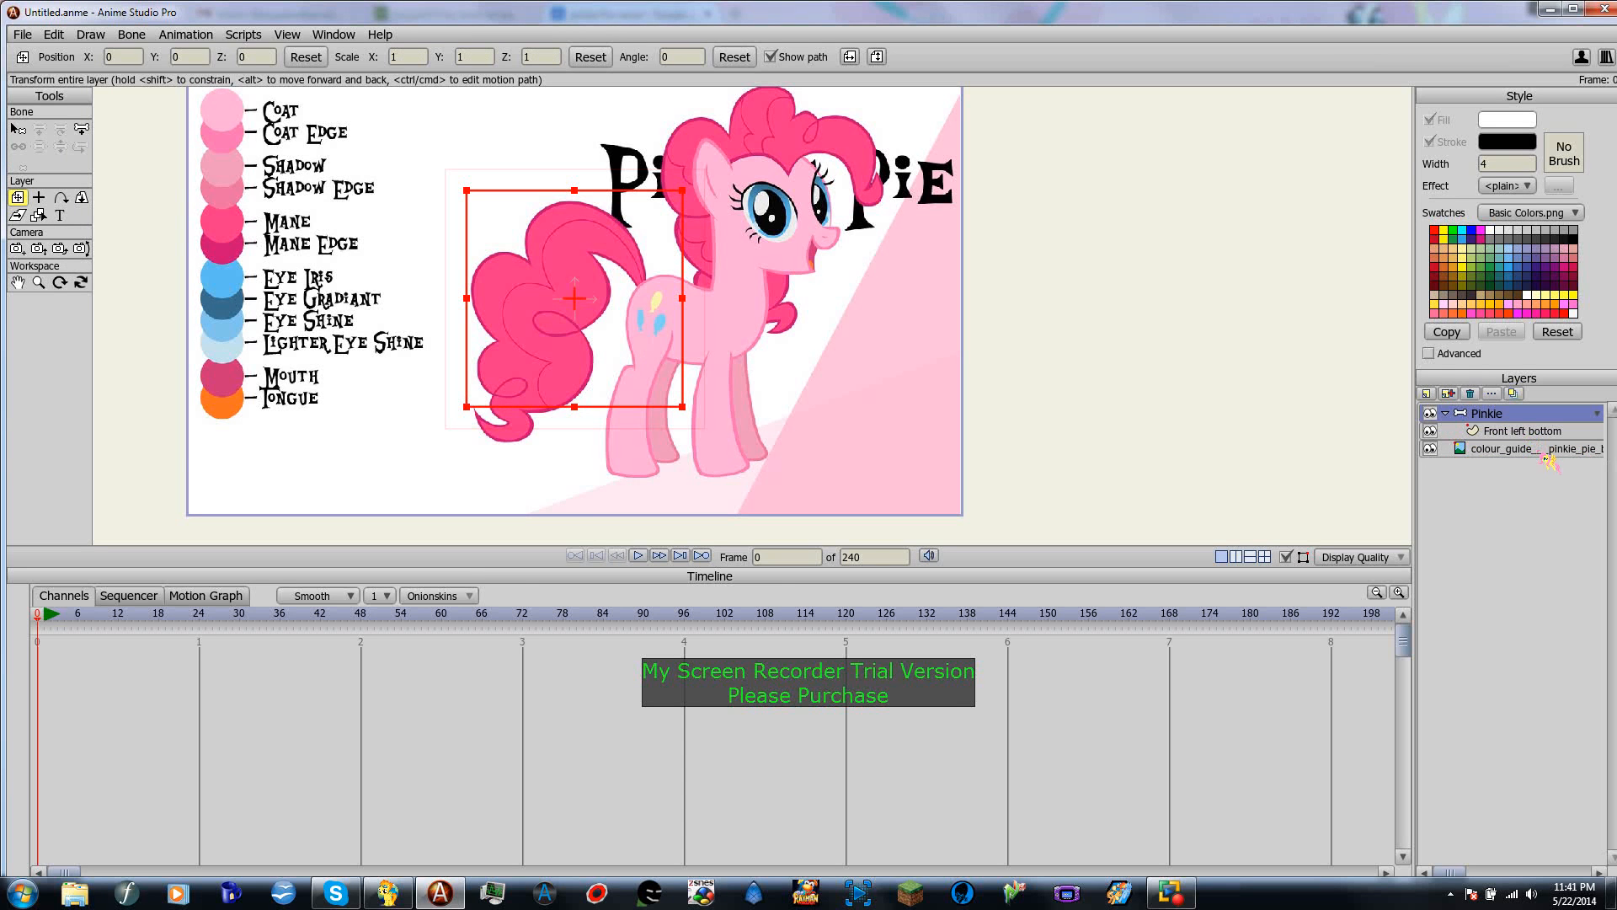
left_click(1531, 432)
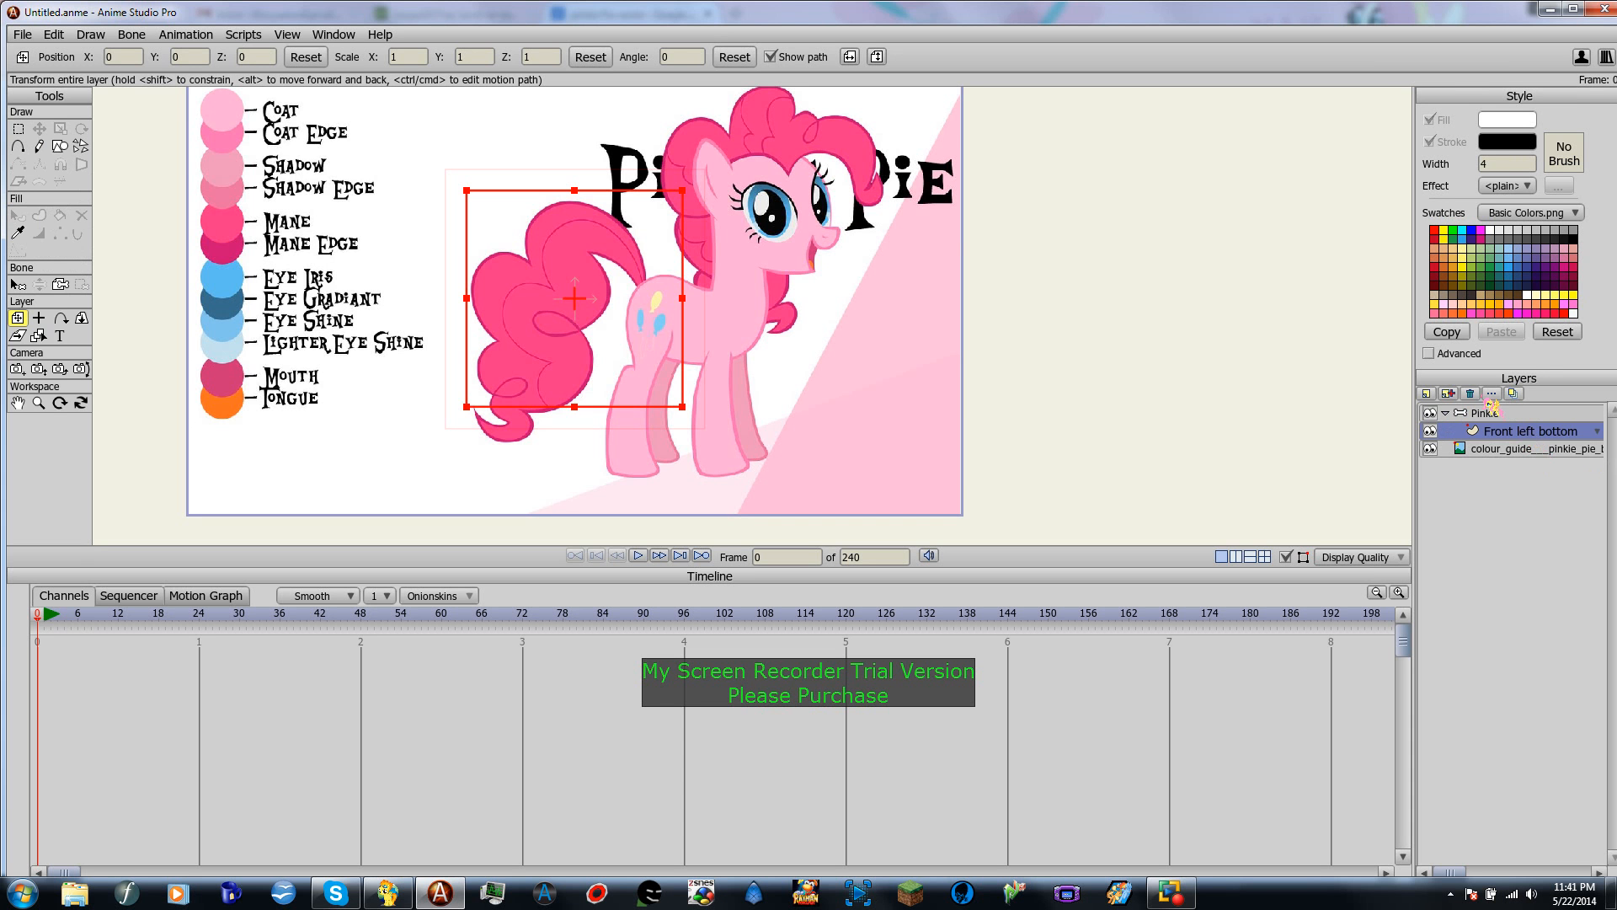
left_click(1445, 413)
Step: Add a vector layer inside the Pinkie bone layer and rename it "Front right bottom"
left_click(1427, 395)
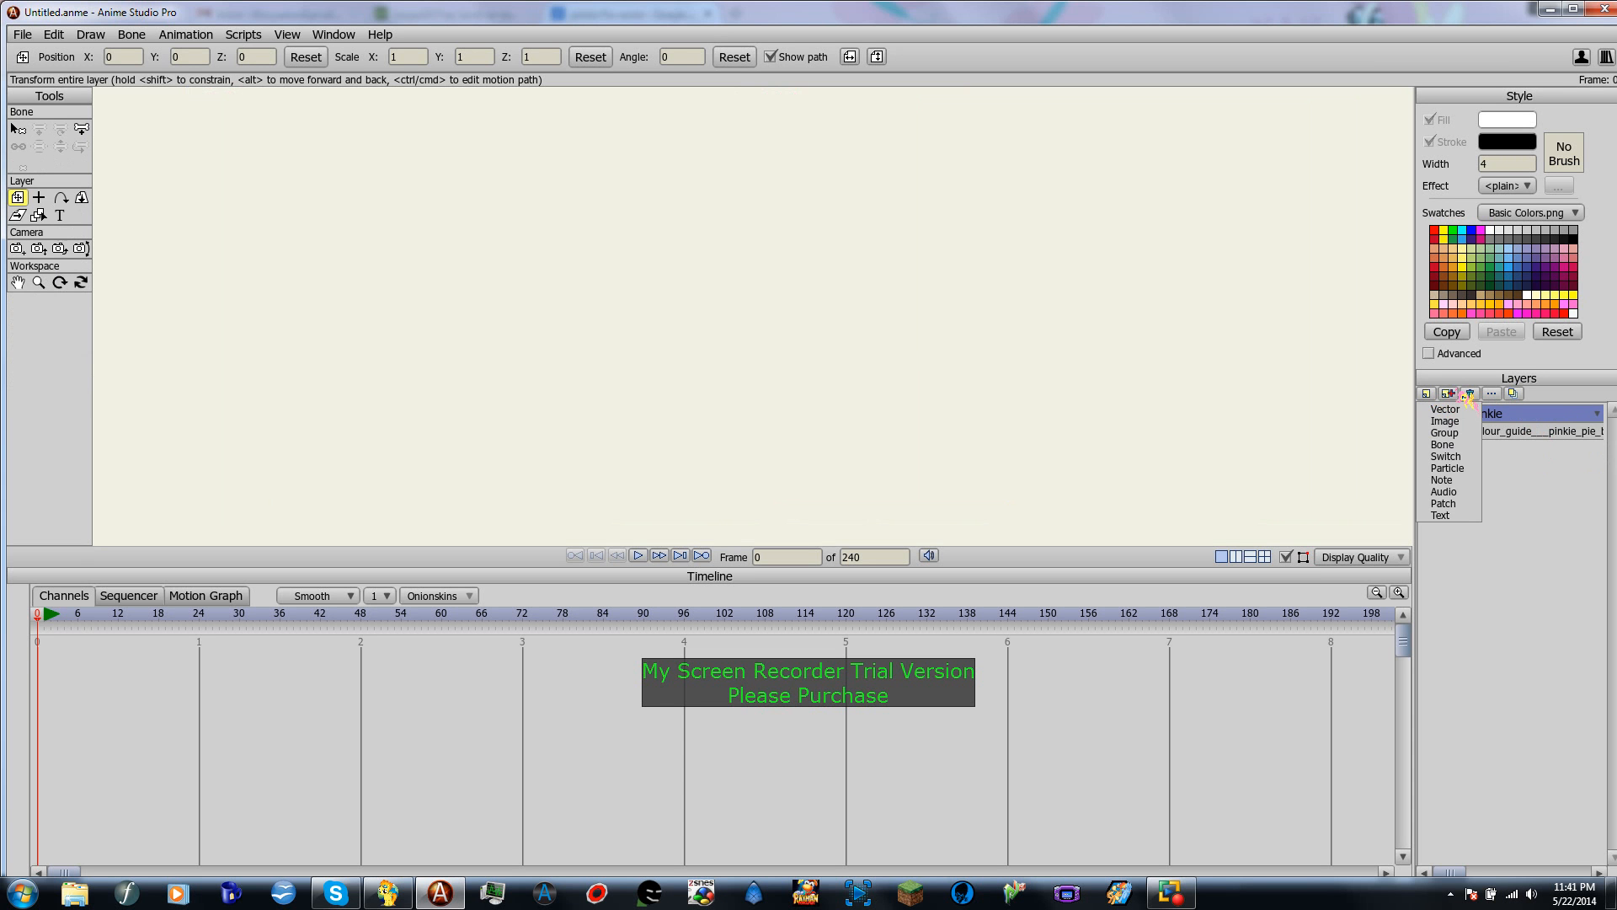
left_click(1462, 411)
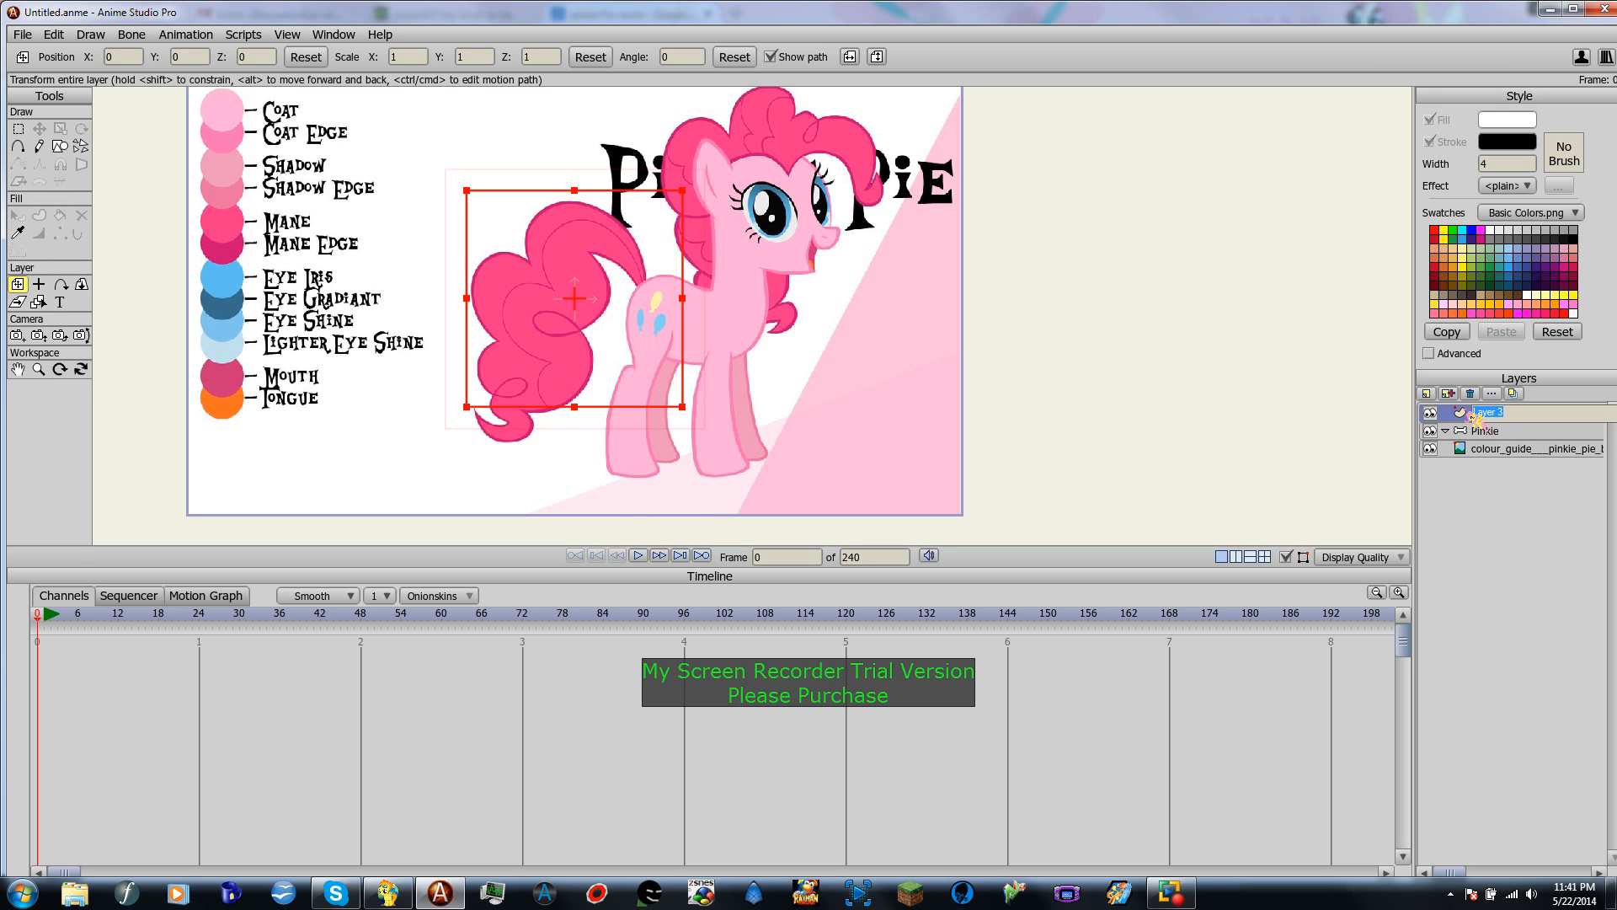
left_click_drag(1491, 413, 1504, 447)
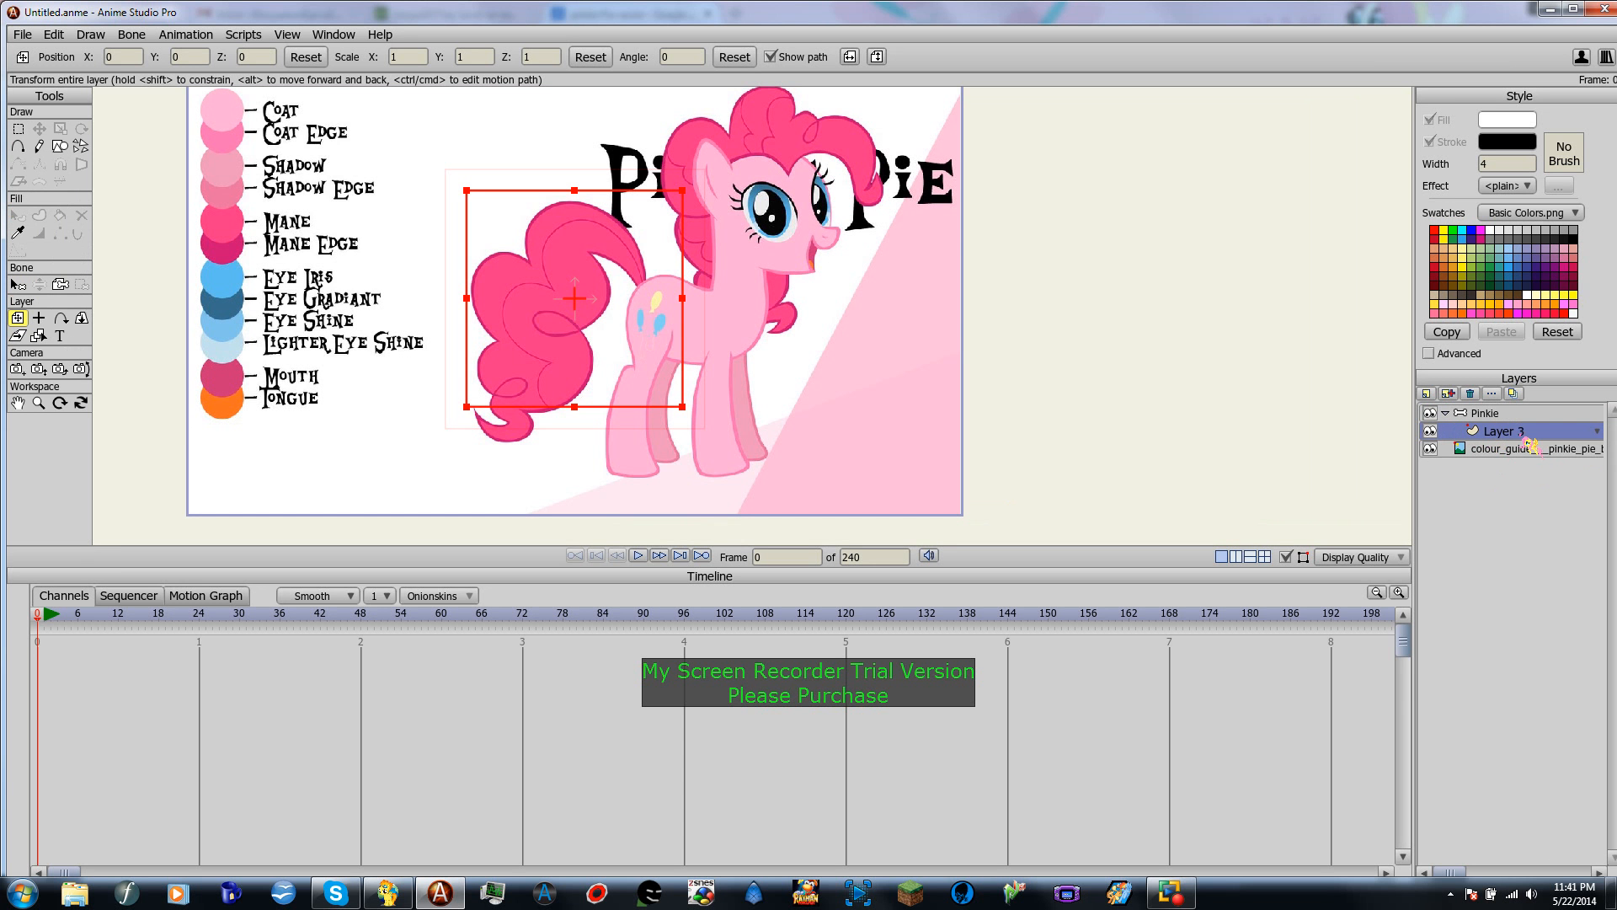
double_click(1503, 430)
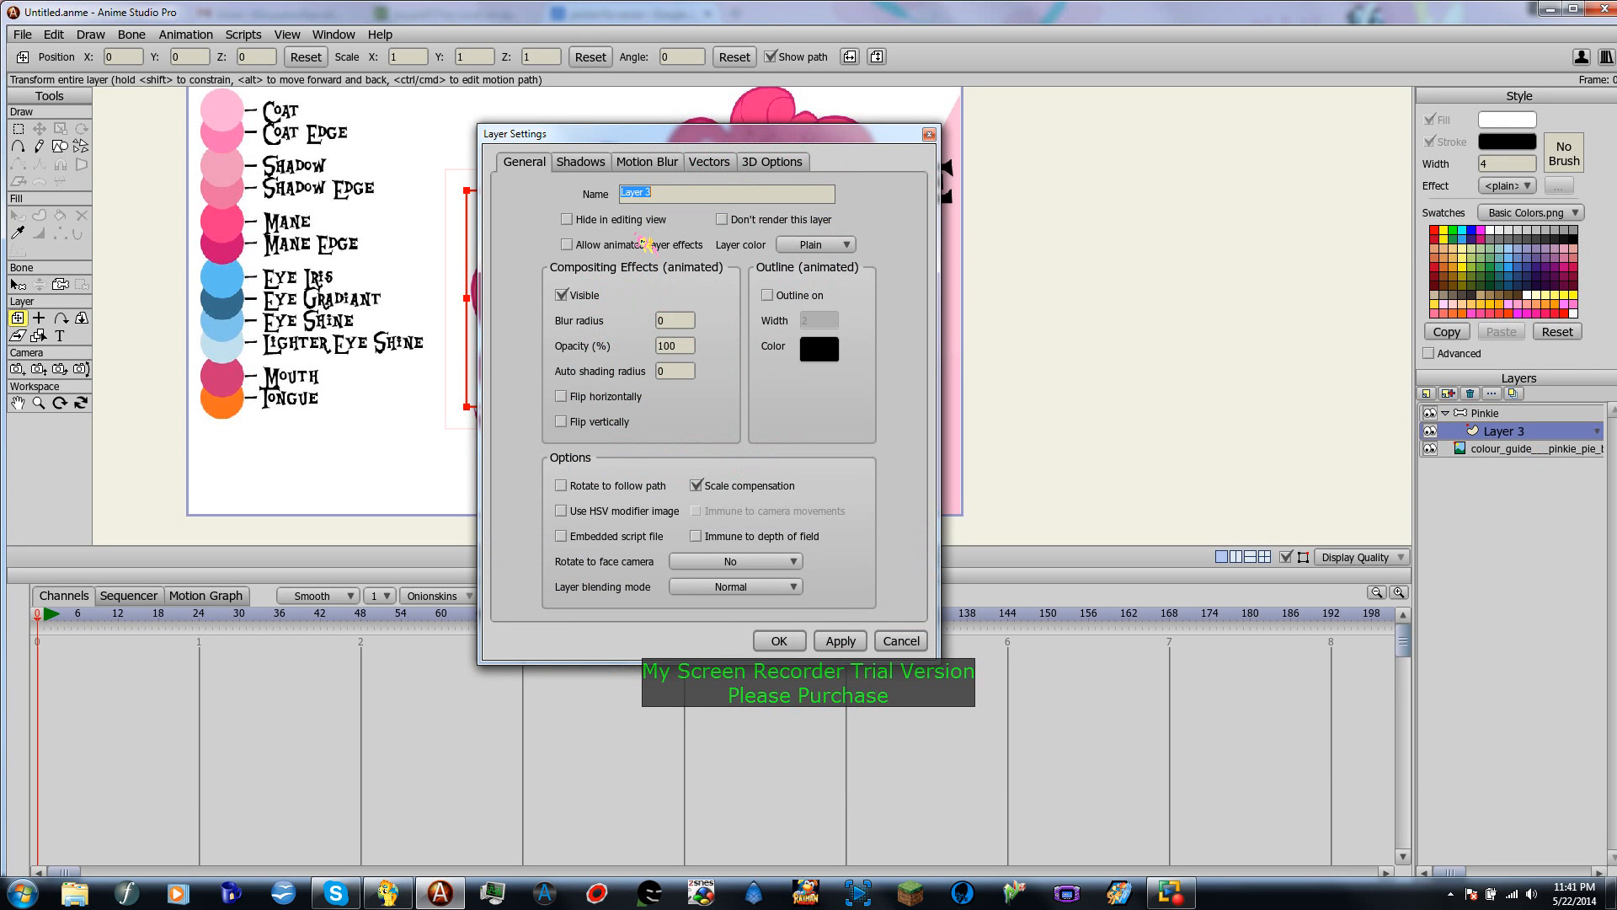
type("Front right bottom")
left_click(779, 642)
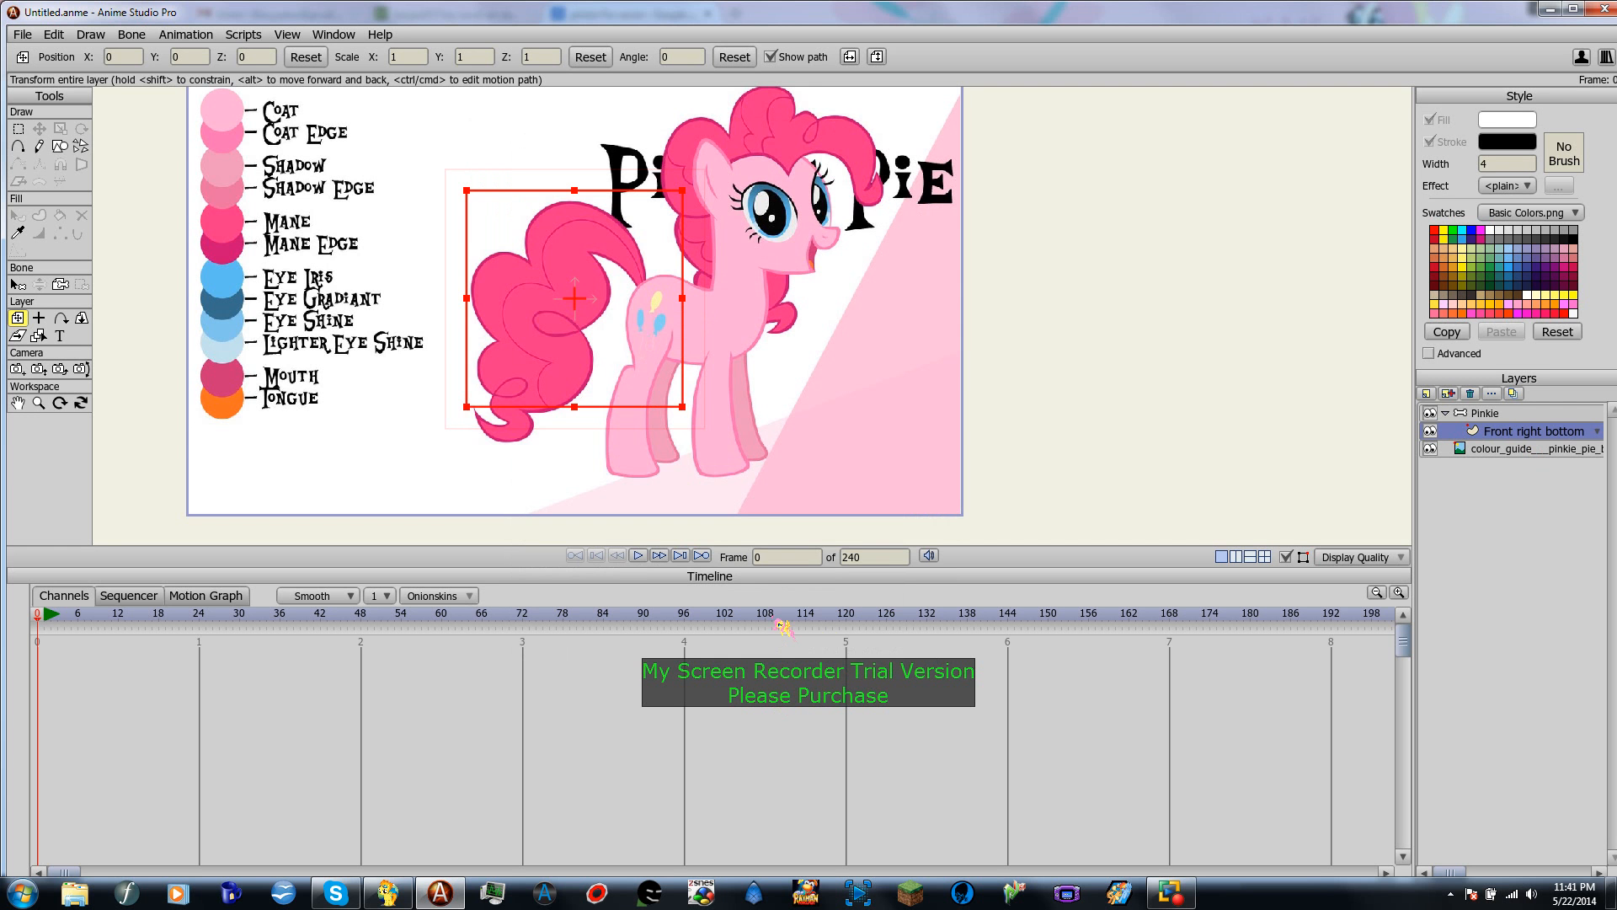
scroll(746, 421, "up", 2)
scroll(746, 421, "up", 3)
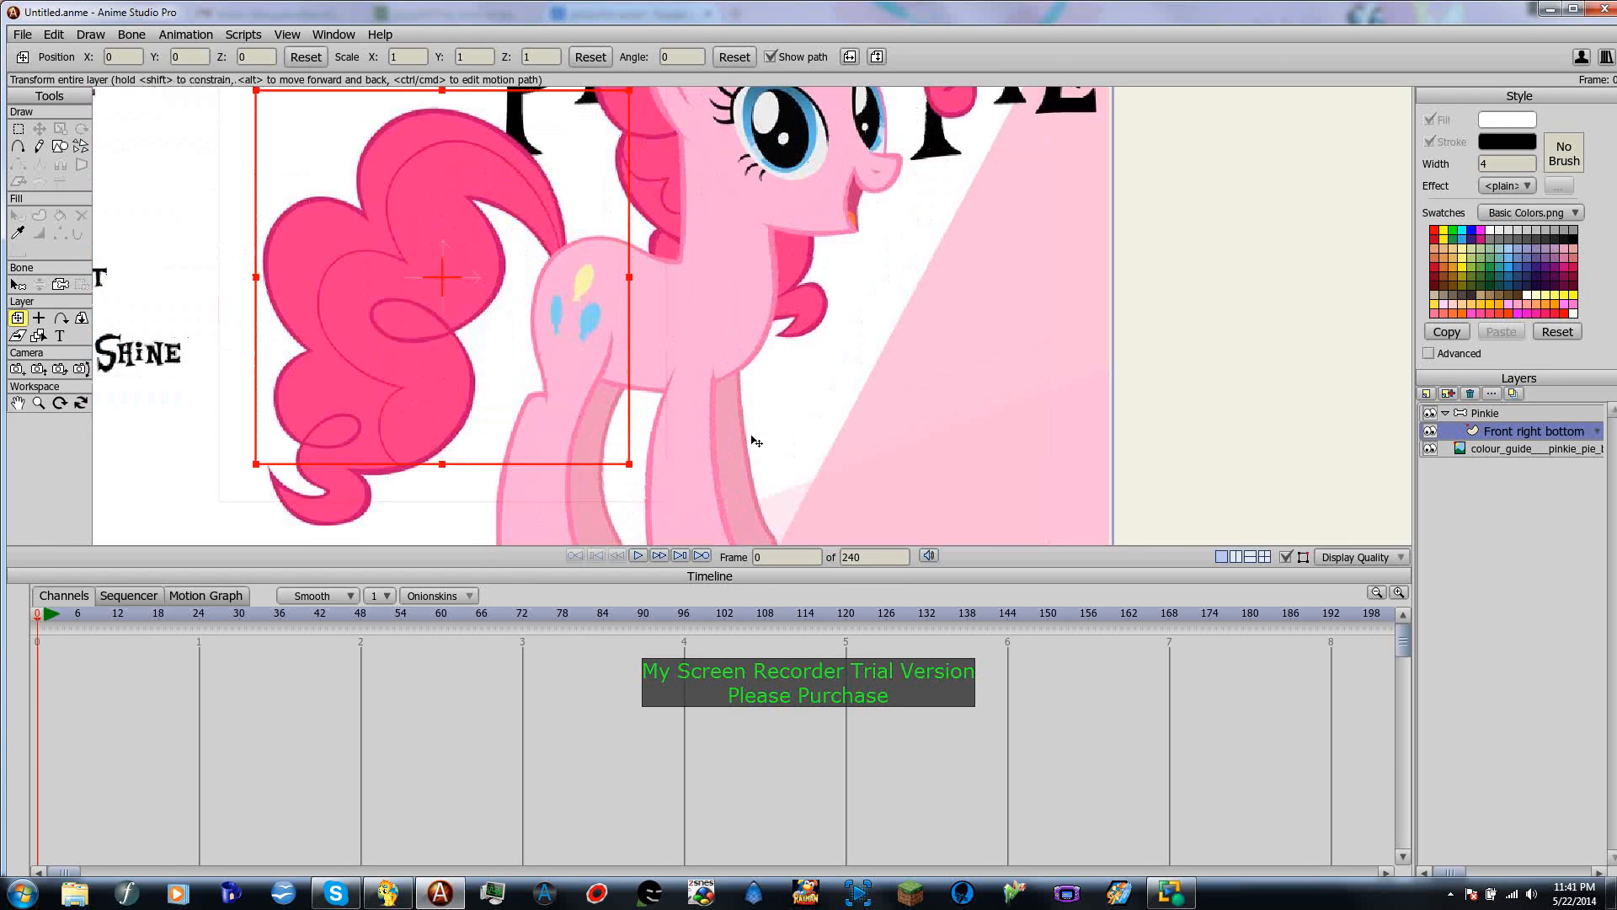
scroll(756, 440, "down", 4)
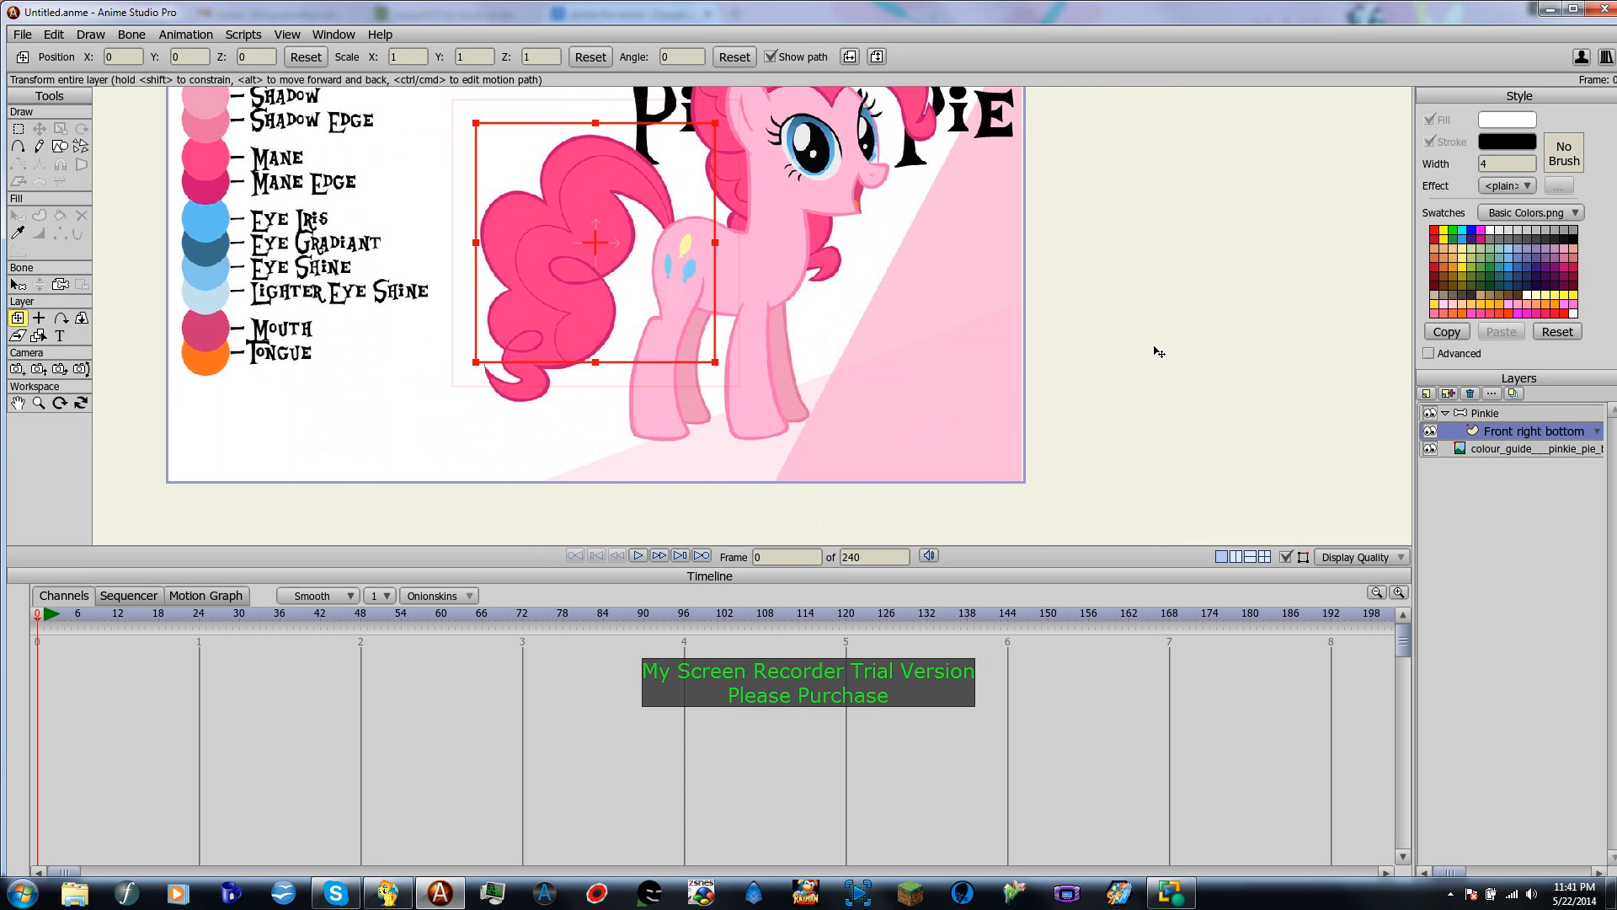
scroll(777, 368, "down", 2)
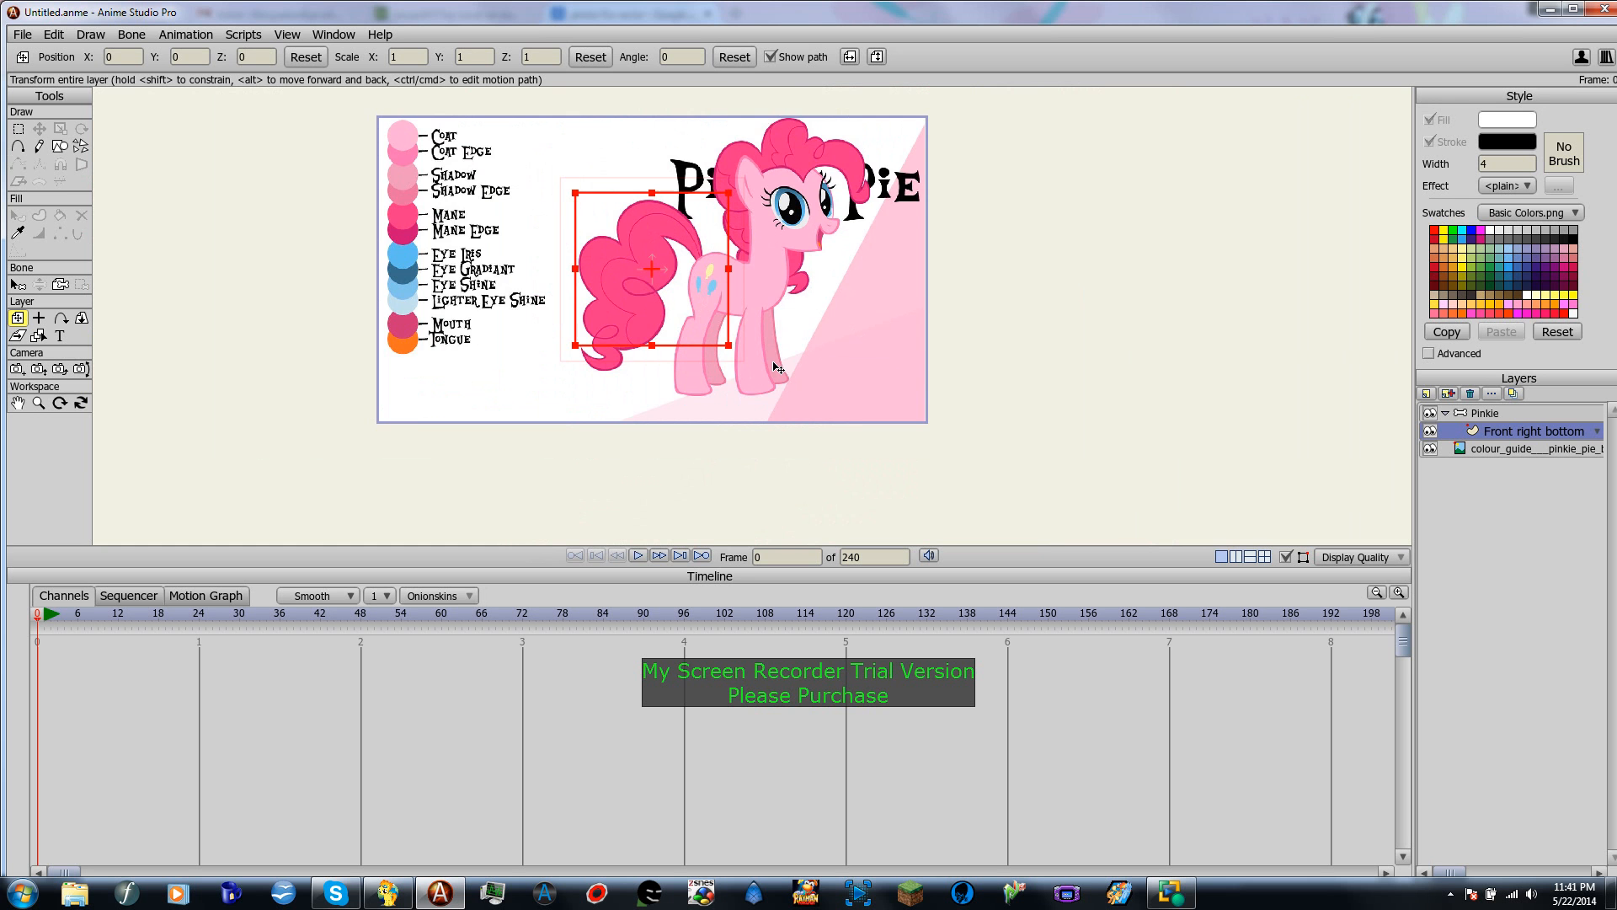
Step: Activate the Add Point tool and set the fill colour to the light pink FFA3E2 for the coat
scroll(778, 368, "up", 2)
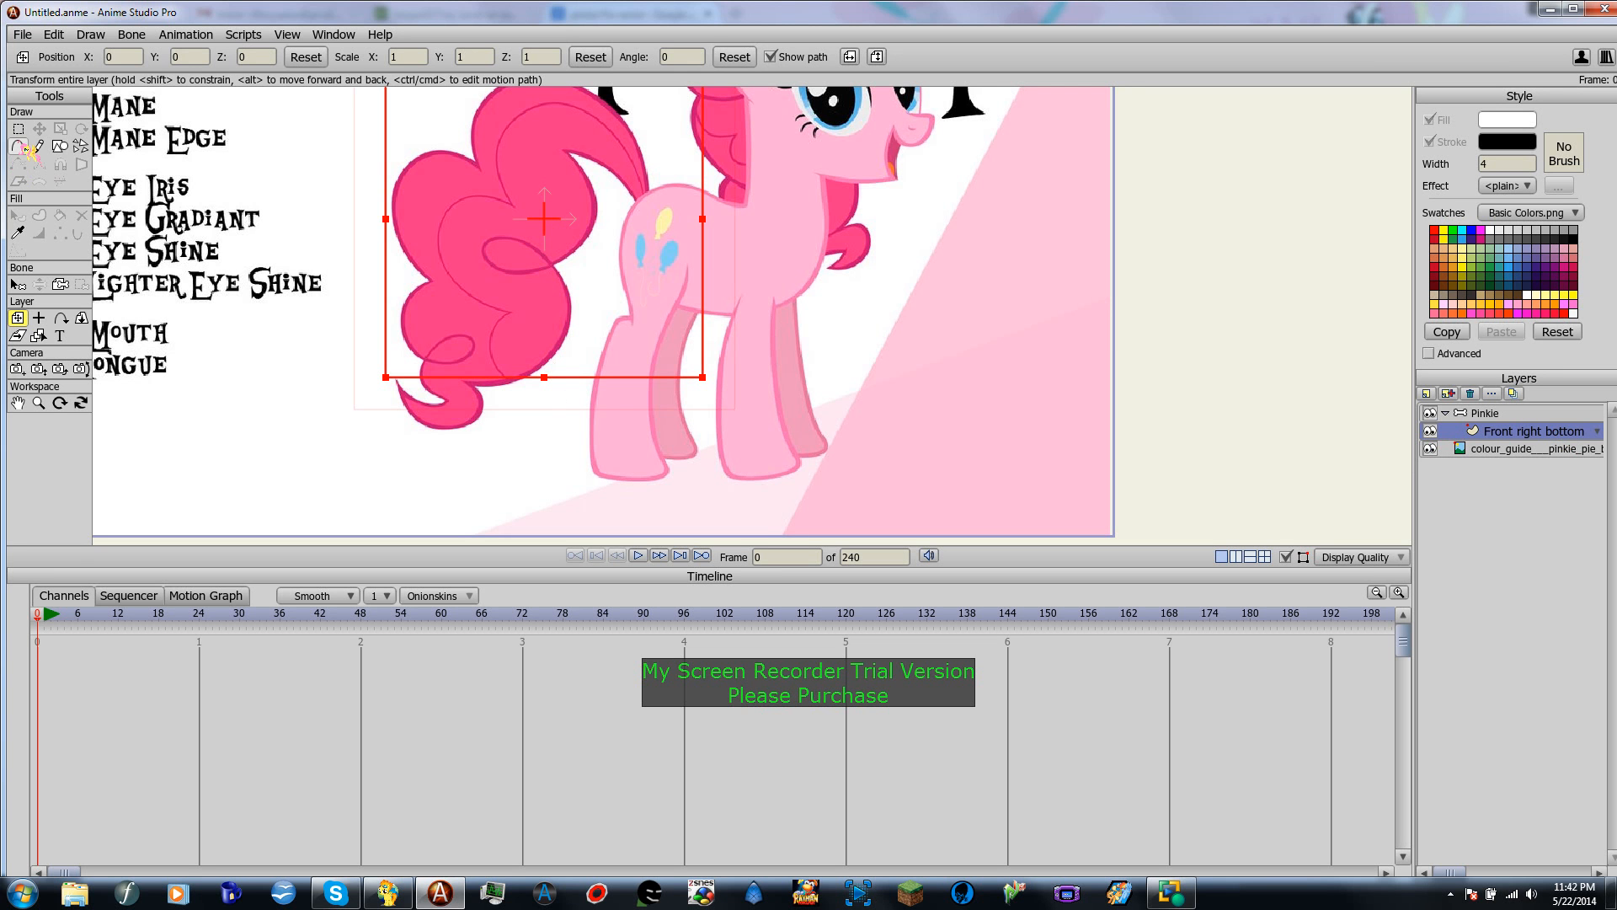
left_click(27, 149)
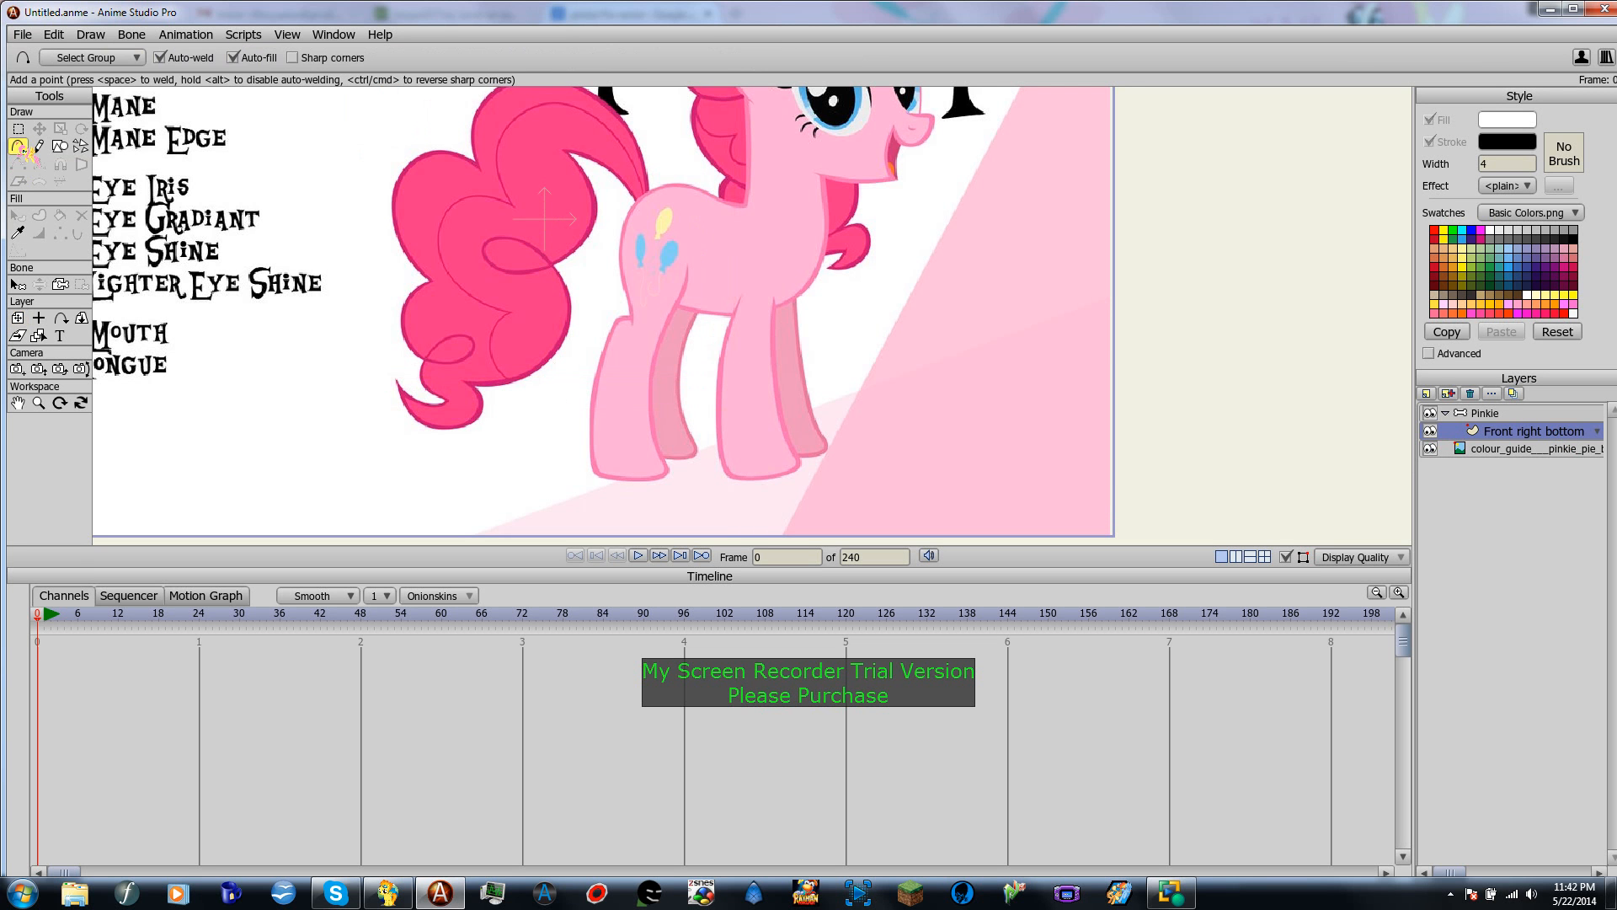
left_click(1503, 125)
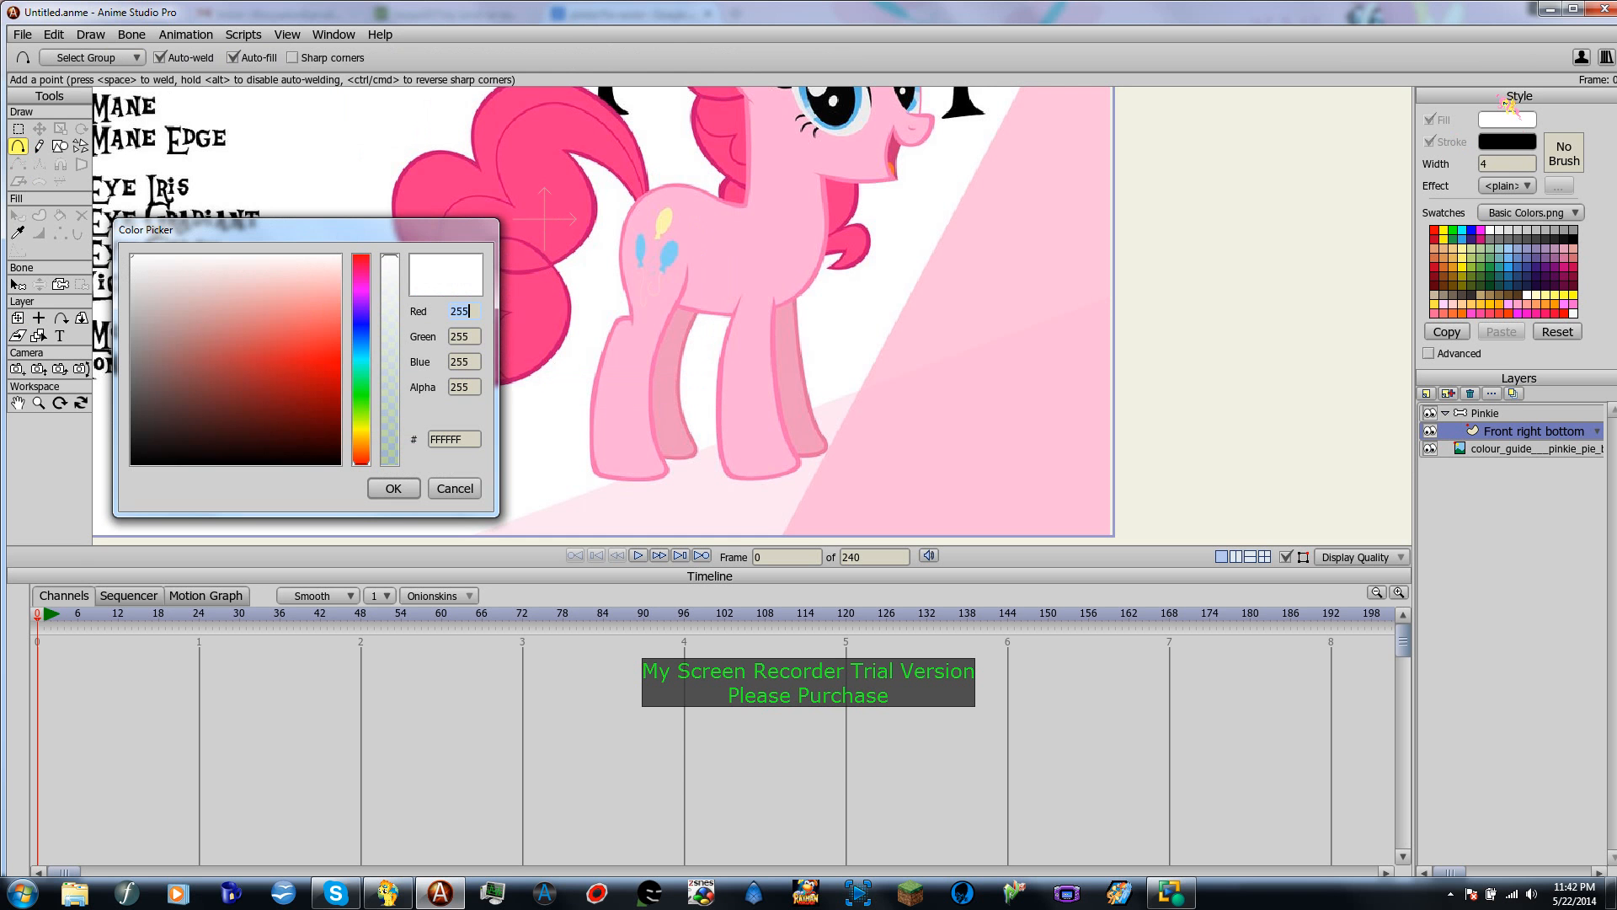
left_click(360, 279)
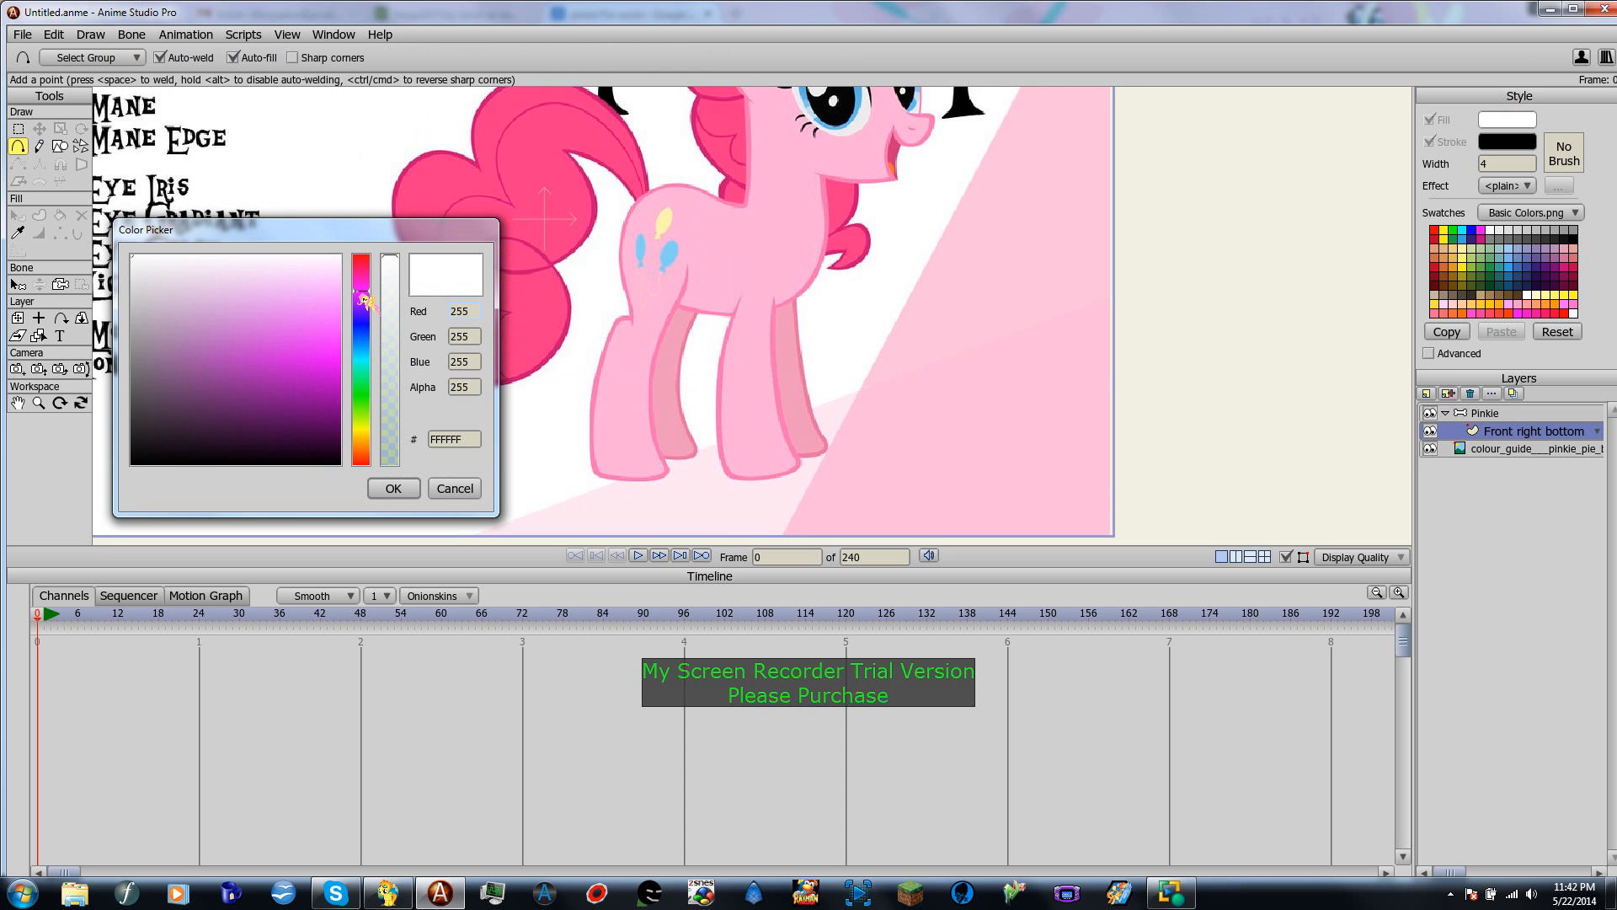
left_click(318, 302)
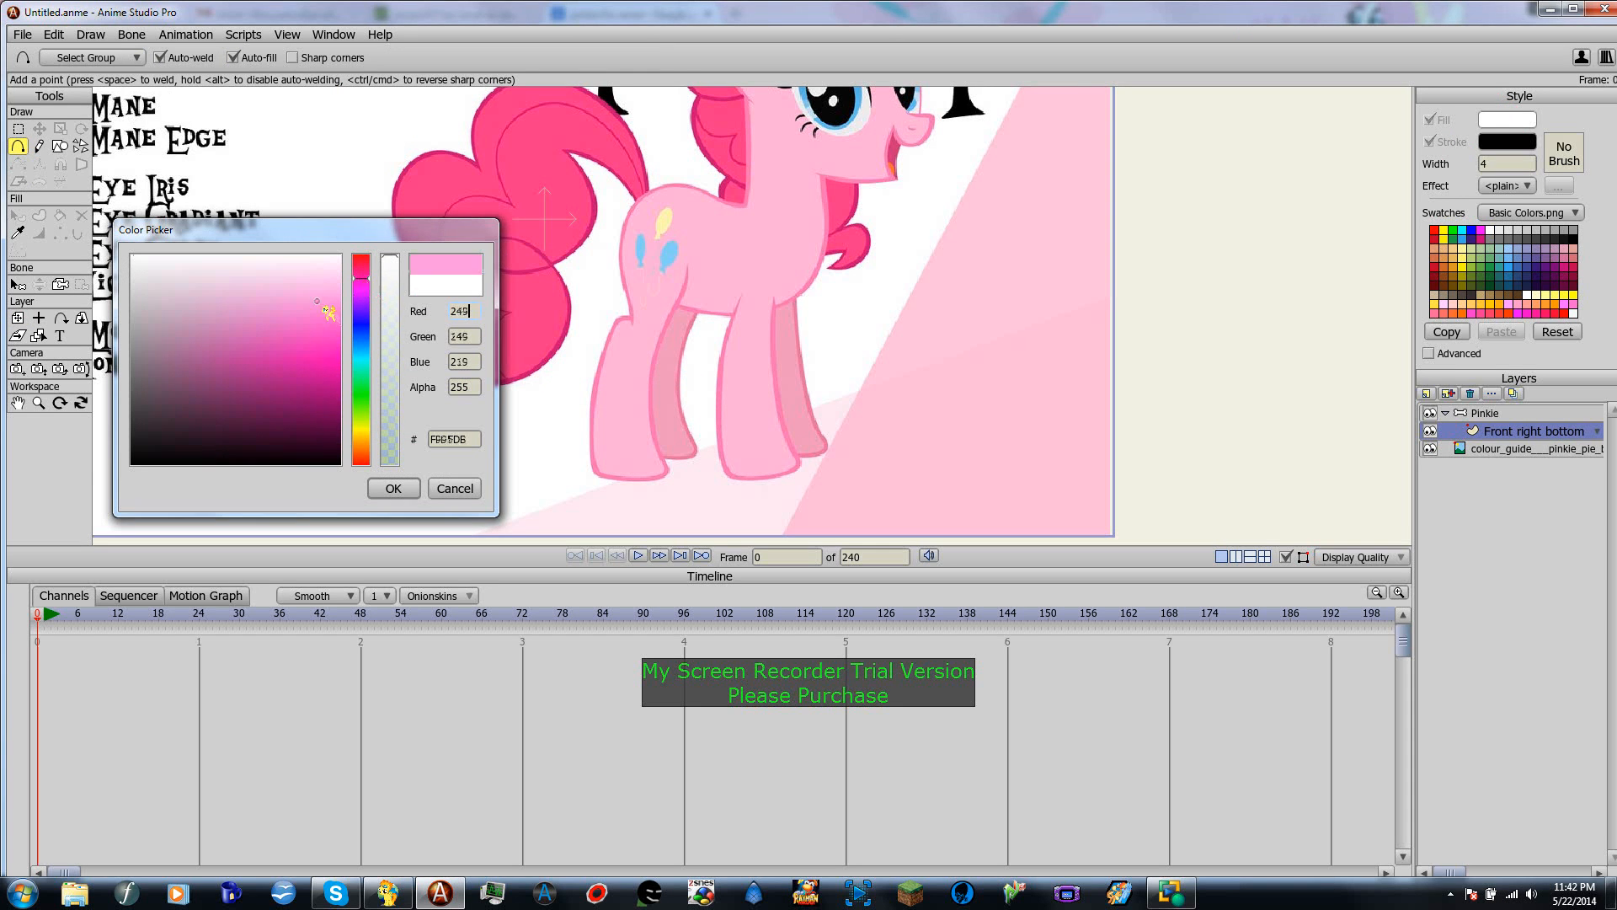
left_click_drag(316, 301, 318, 309)
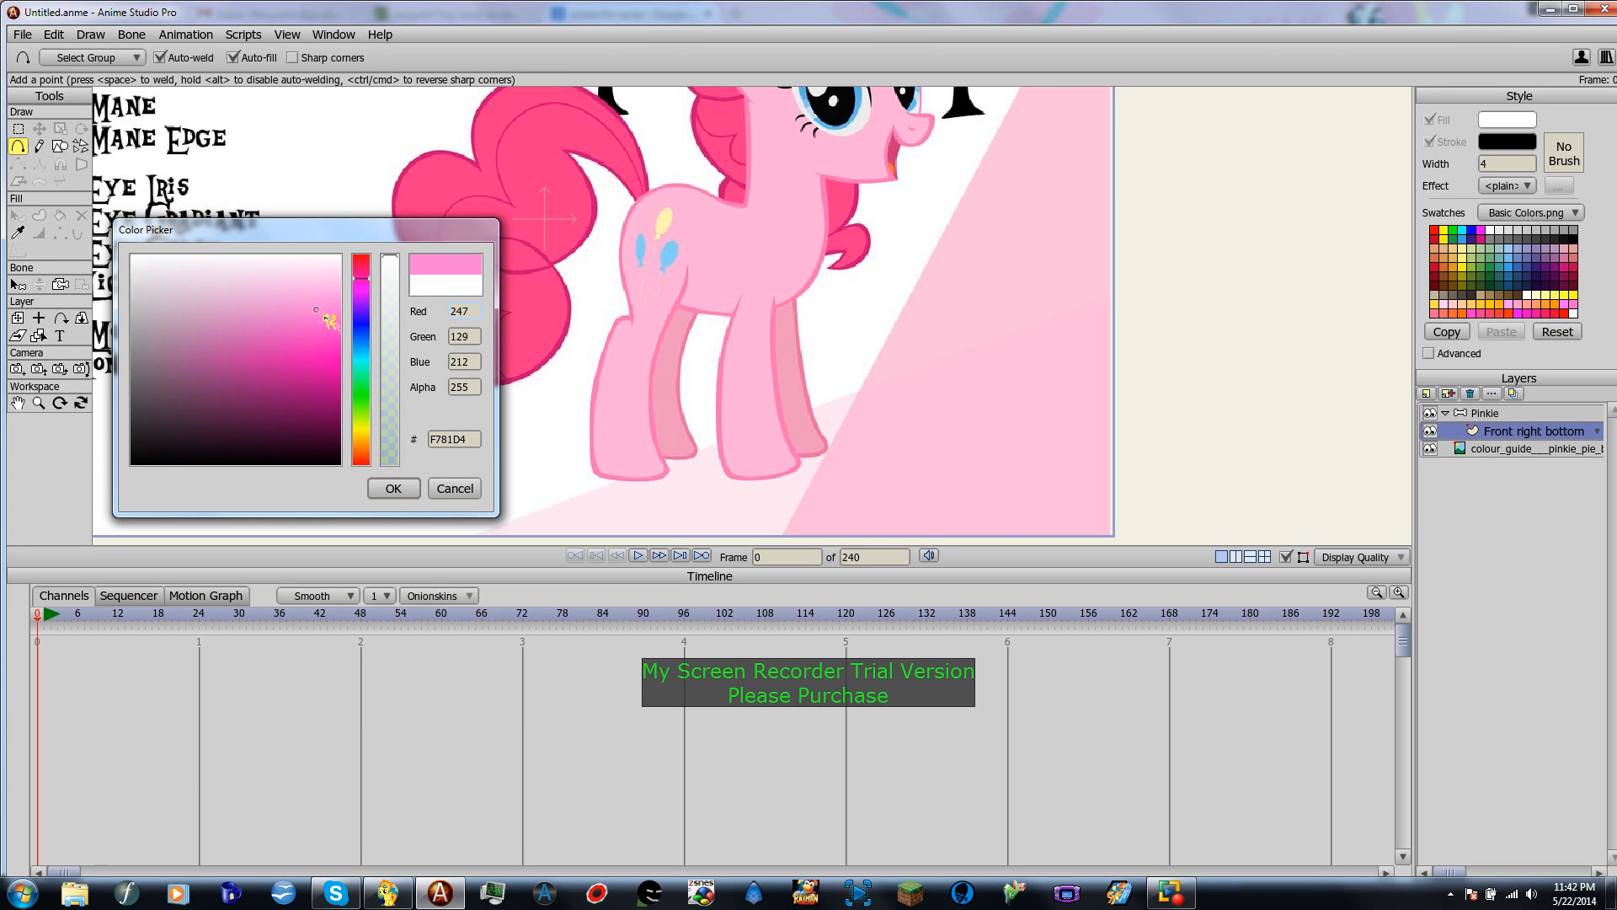
left_click_drag(327, 316, 214, 311)
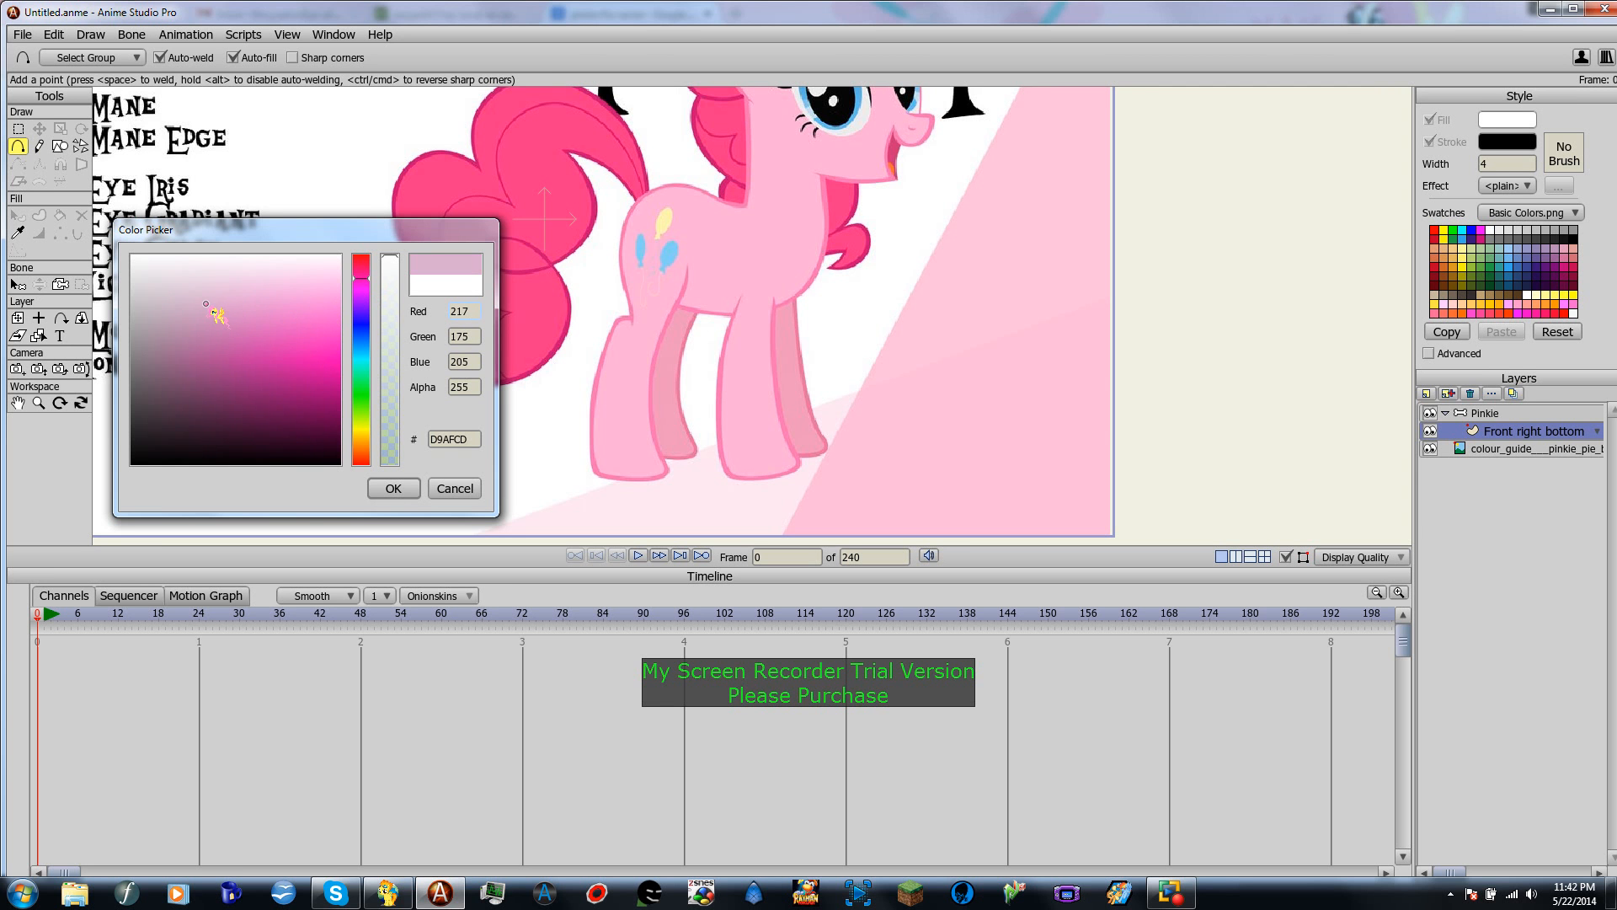
mouse_move(361, 287)
left_mouse_down()
mouse_move(366, 313)
mouse_move(360, 284)
left_mouse_up()
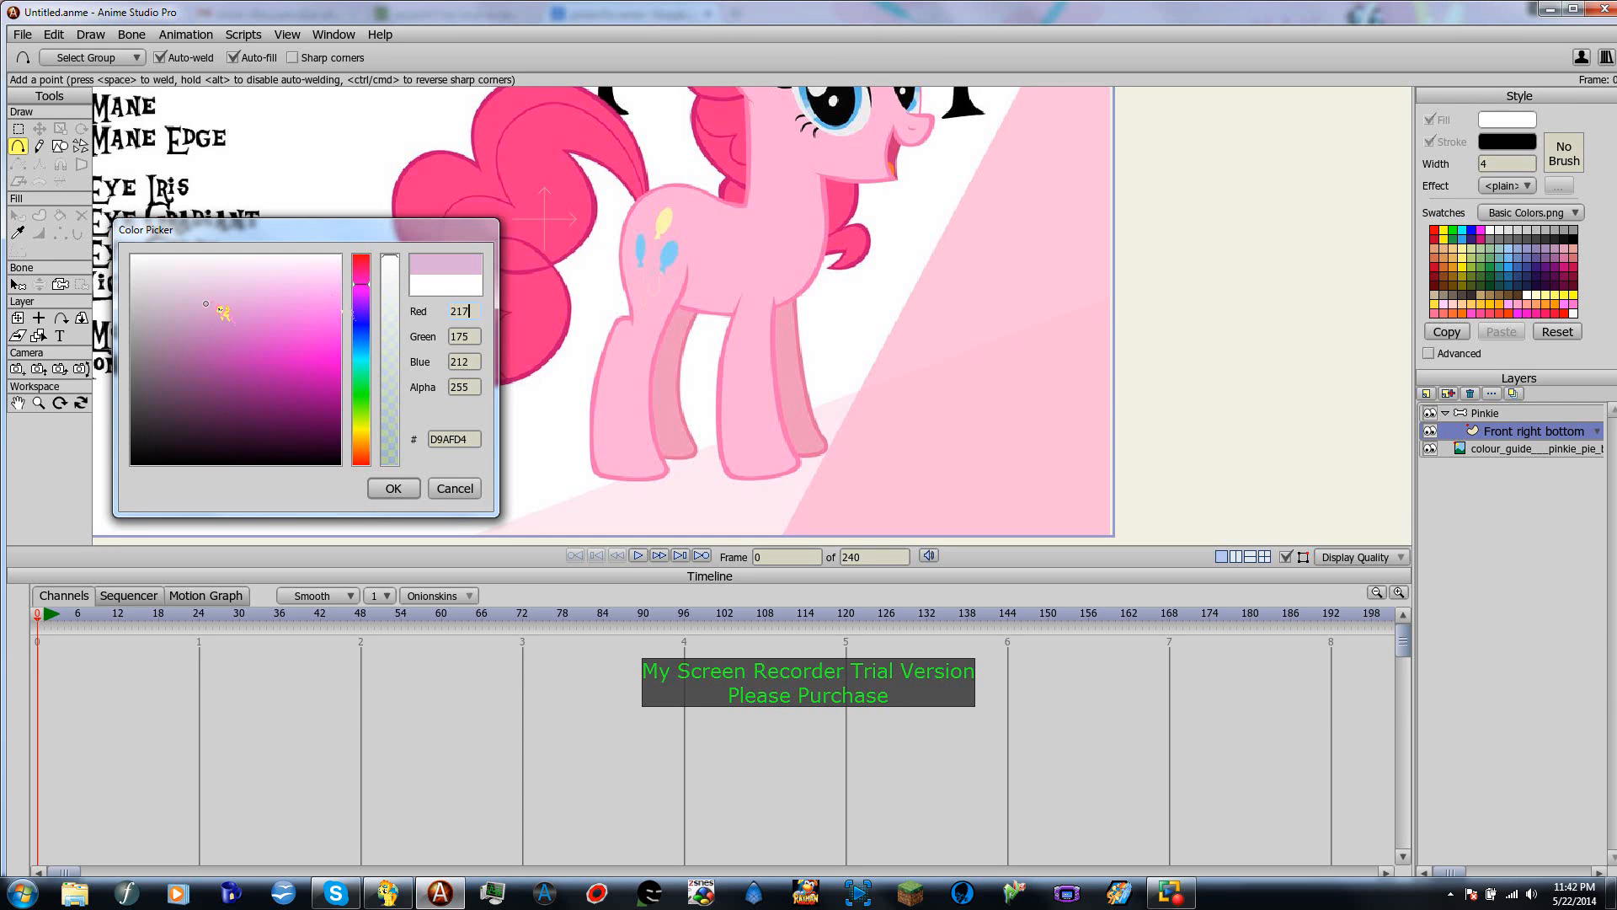
mouse_move(212, 304)
left_mouse_down()
mouse_move(281, 286)
mouse_move(306, 299)
mouse_move(332, 277)
mouse_move(315, 306)
mouse_move(339, 294)
mouse_move(263, 283)
mouse_move(246, 308)
mouse_move(185, 298)
mouse_move(340, 293)
left_mouse_up()
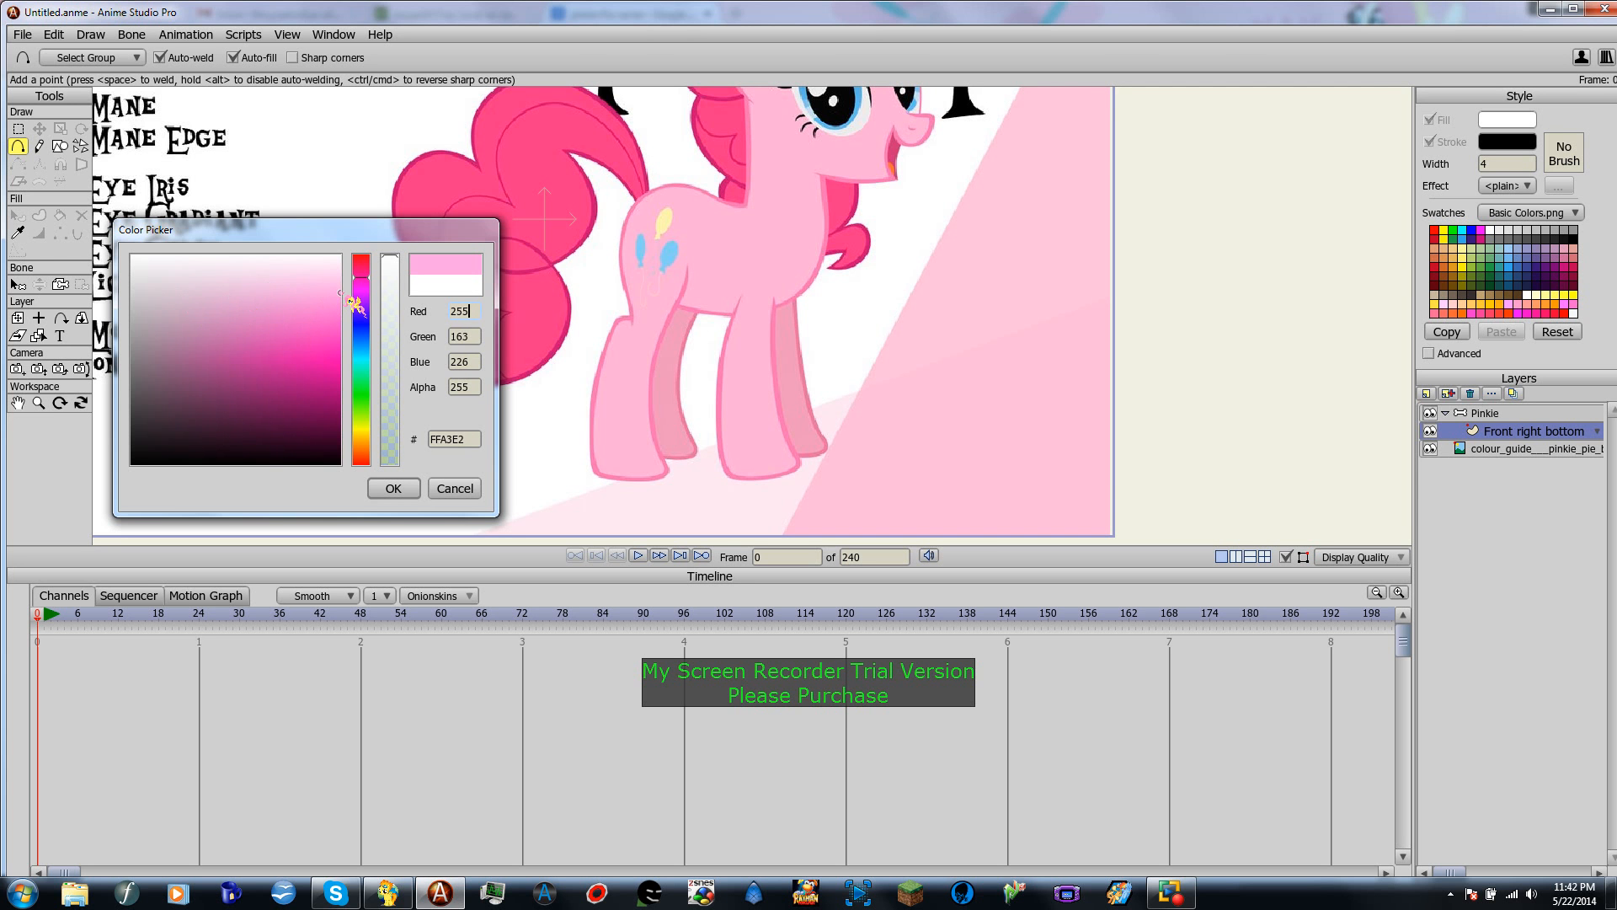
left_click(393, 488)
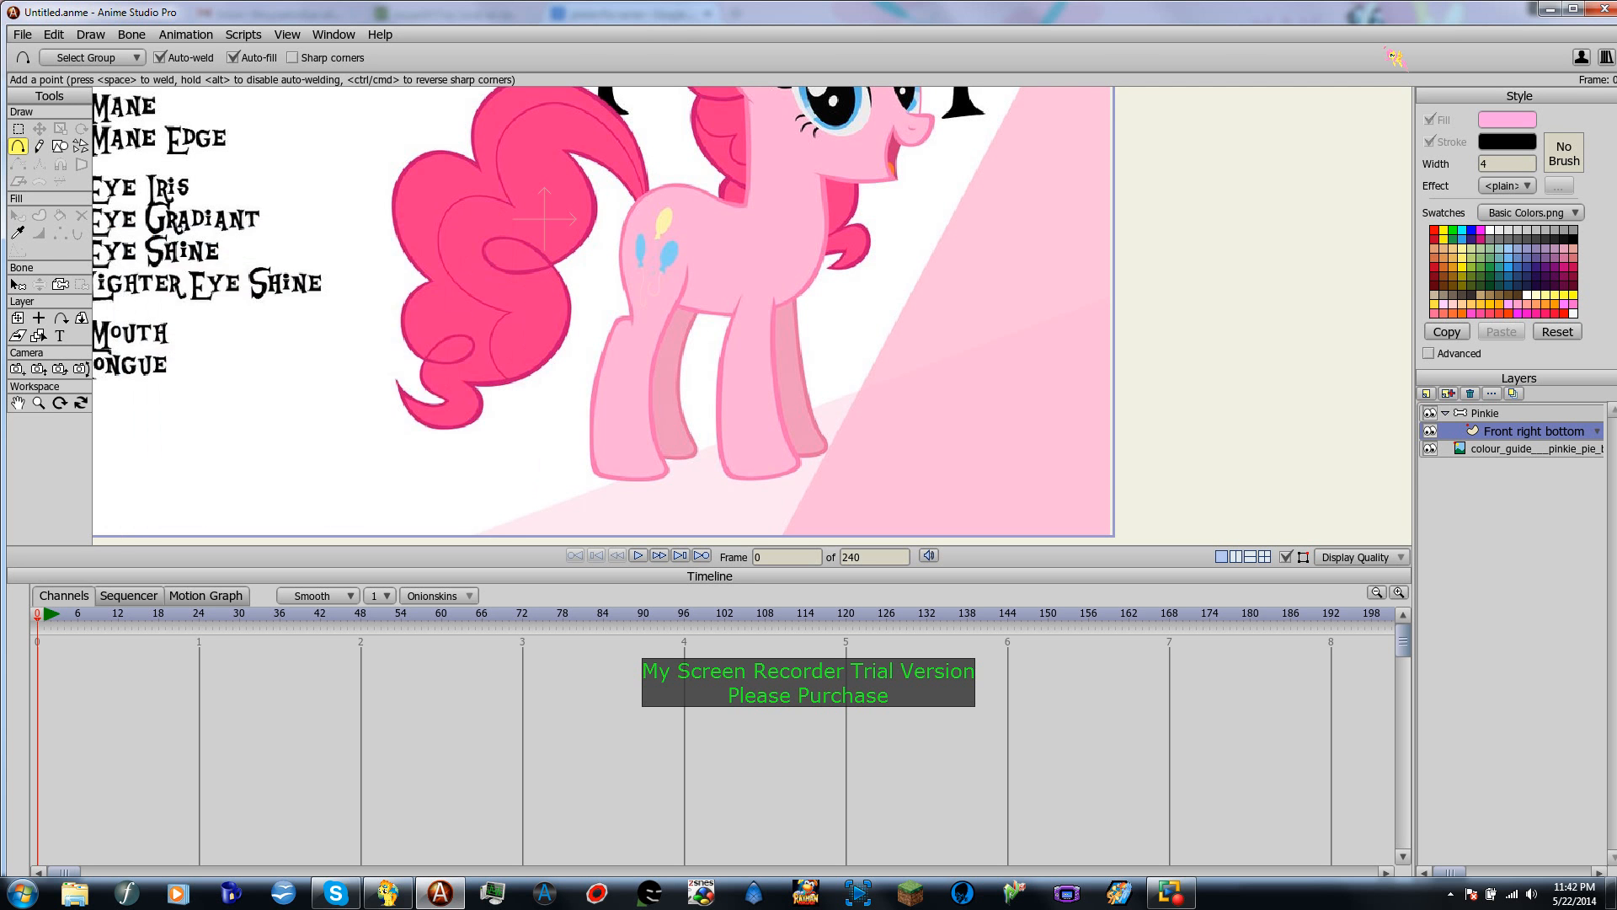
Step: Set the stroke colour to a deeper pink than the fill for the coat edge
left_click(1531, 149)
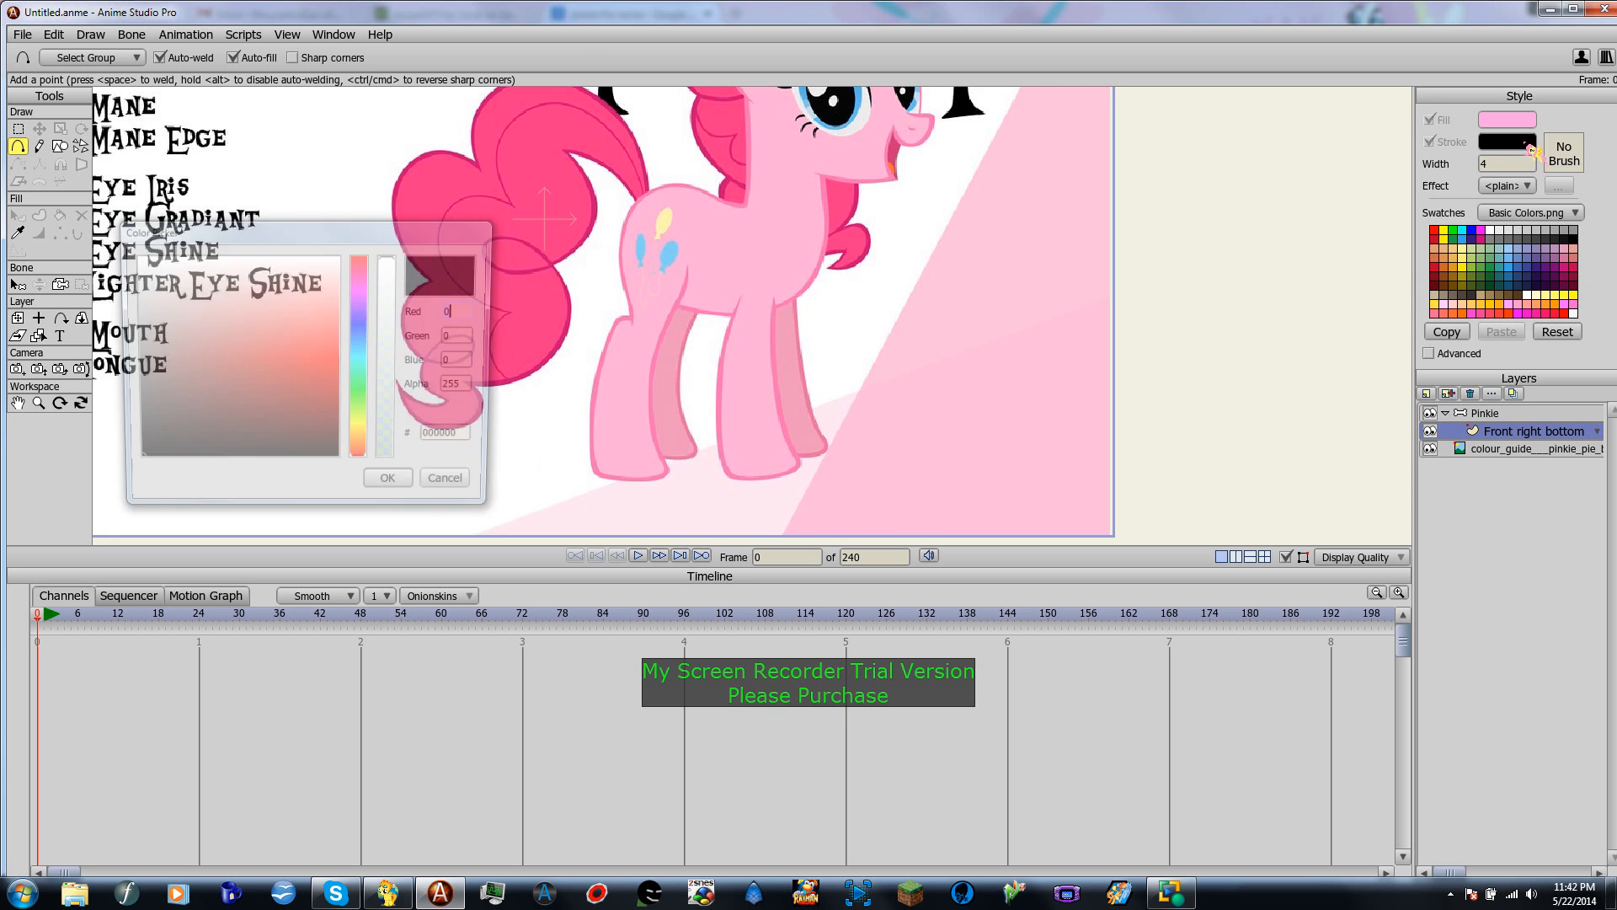
left_click(360, 279)
left_click(305, 334)
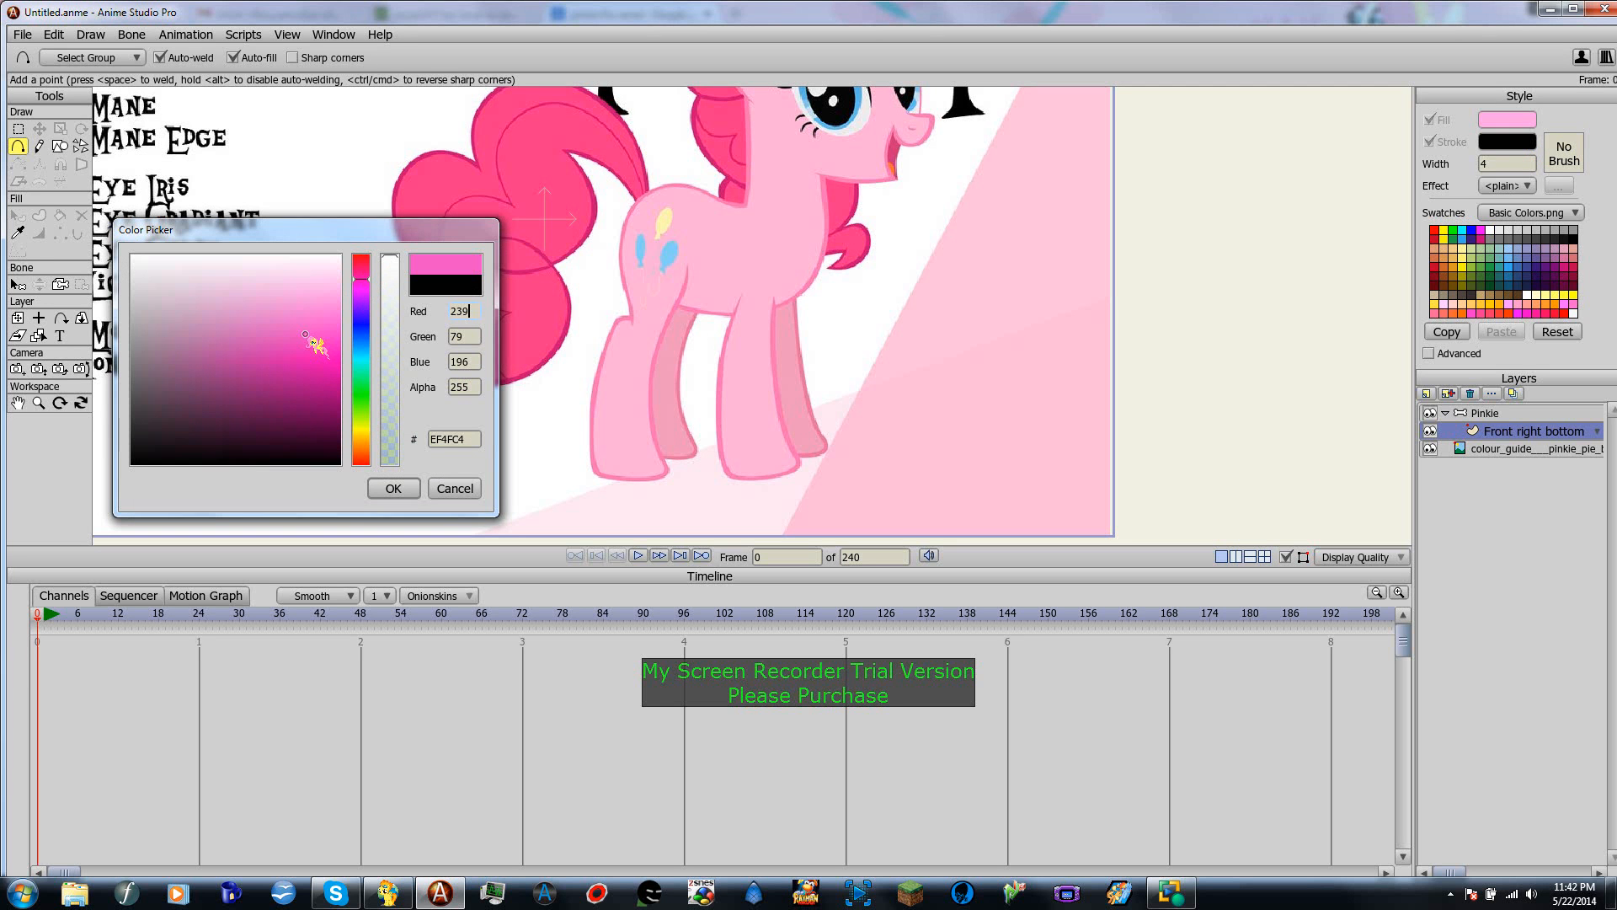
left_click(330, 333)
left_click(393, 488)
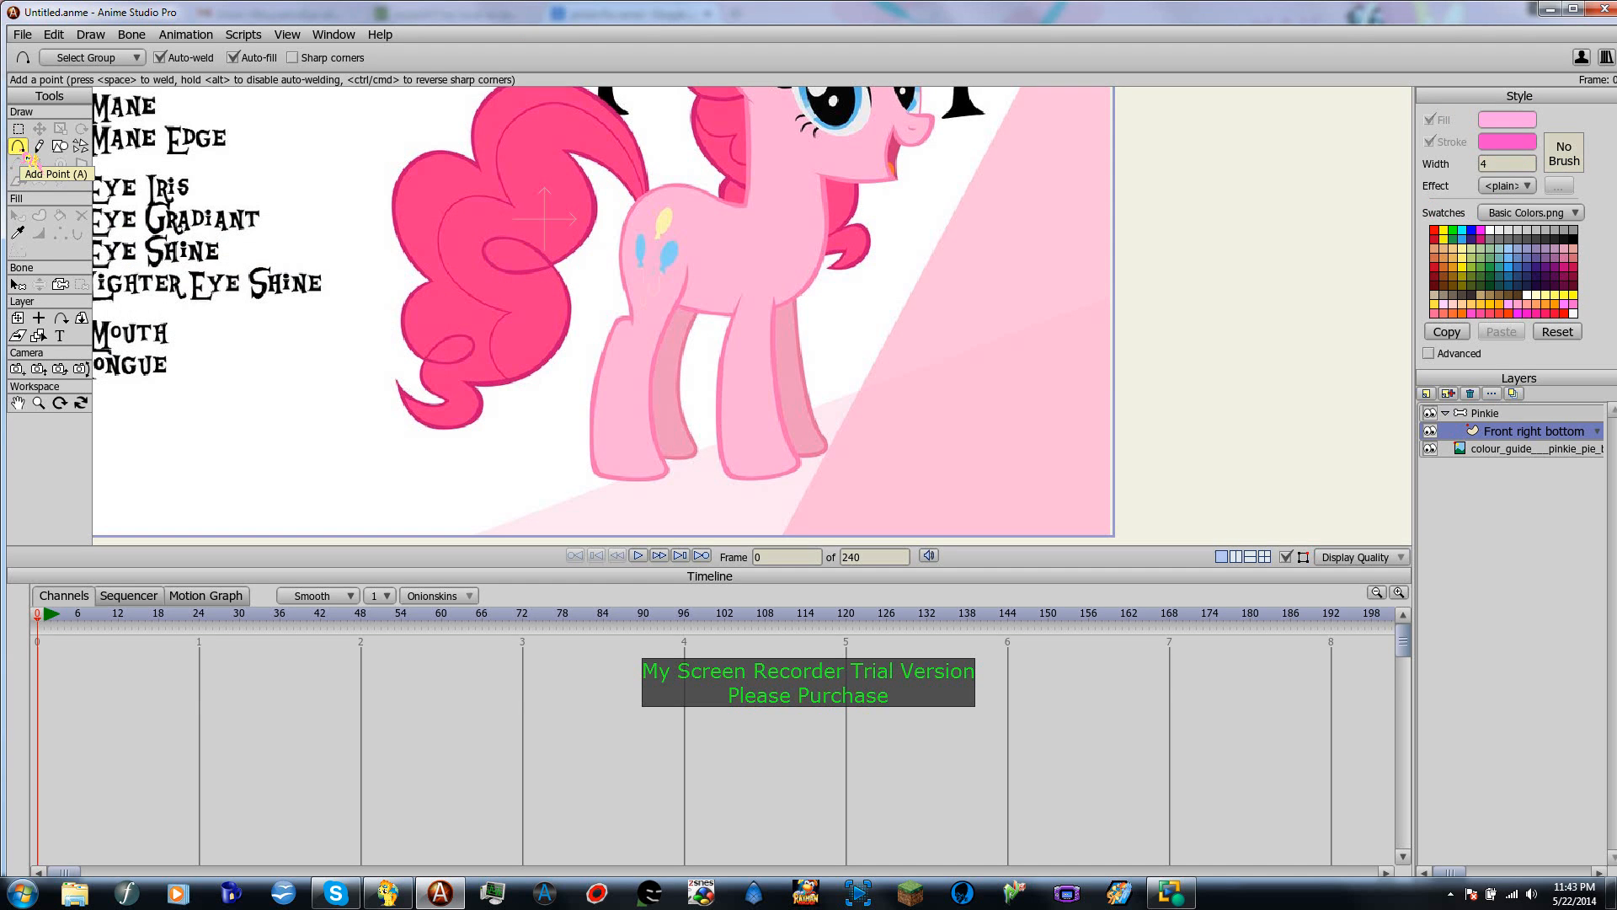
Step: Trace the lower part of the near front leg with Add Point as a closed, filled shape with a rounded top
scroll(800, 421, "up", 5)
left_click_drag(814, 433, 615, 82)
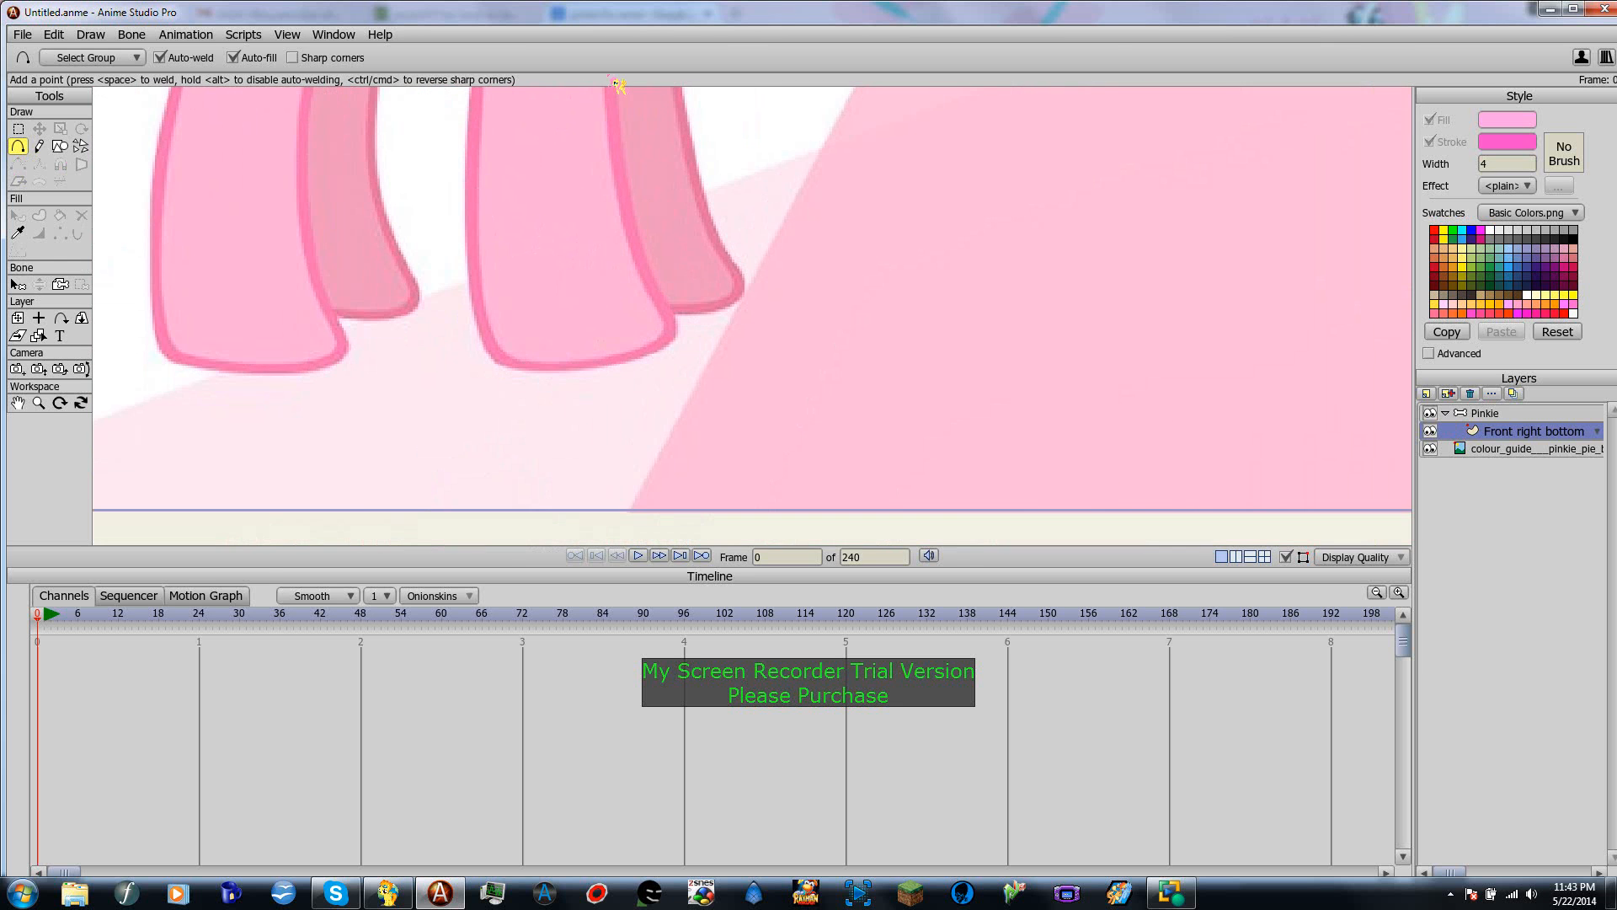
left_click_drag(491, 180, 517, 336)
scroll(523, 329, "down", 1)
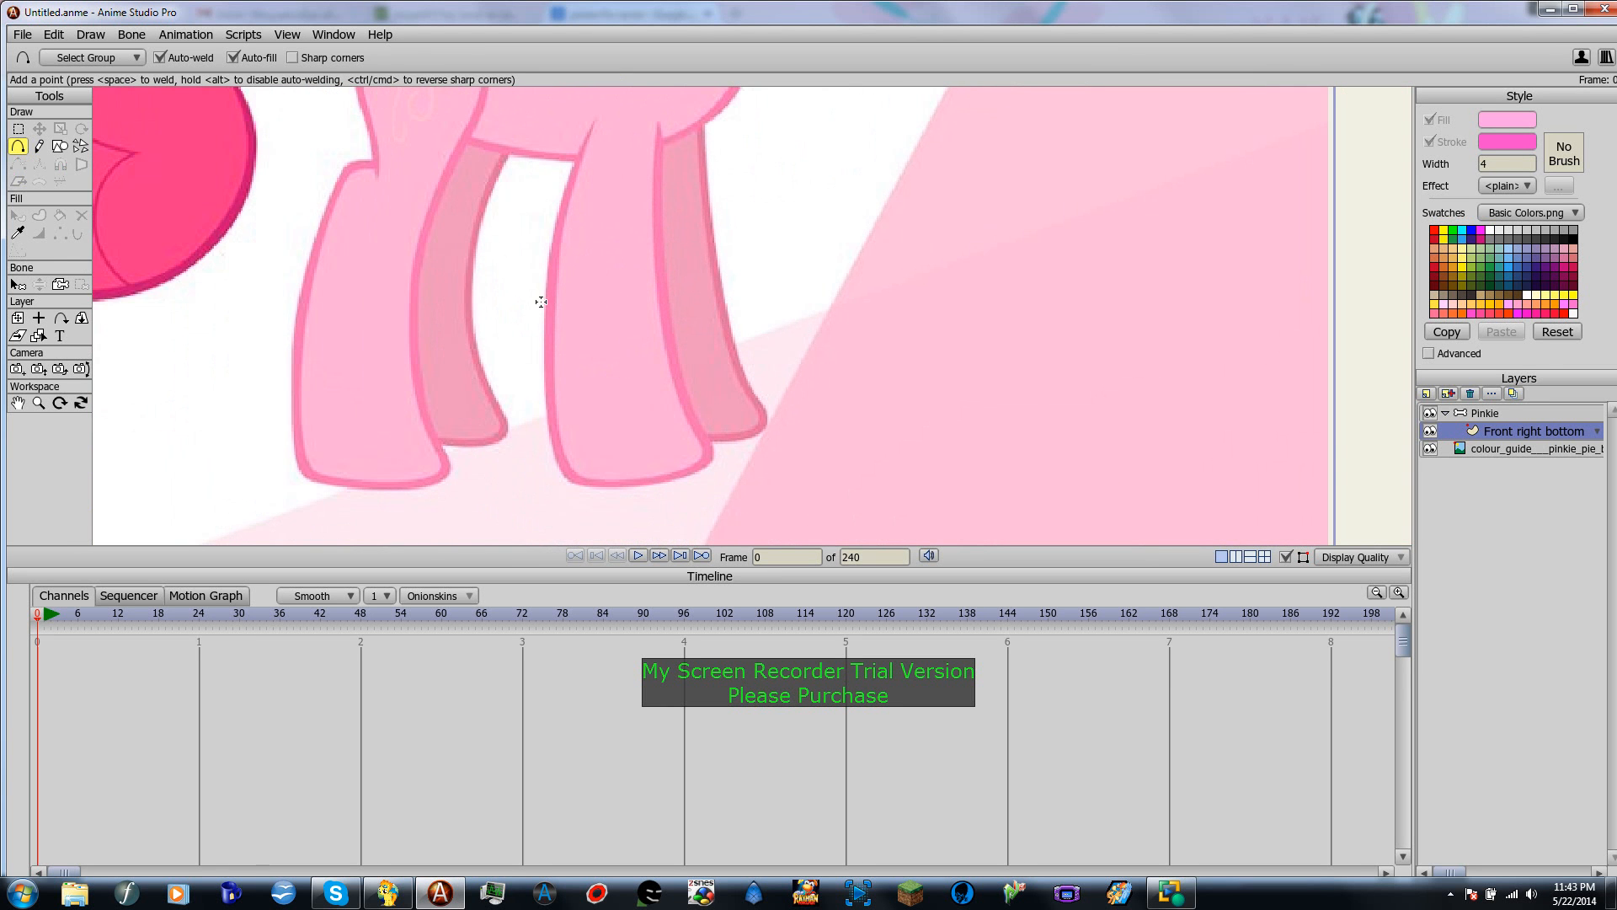
mouse_move(550, 279)
left_mouse_down()
mouse_move(568, 472)
mouse_move(631, 483)
mouse_move(708, 457)
mouse_move(665, 352)
mouse_move(661, 284)
mouse_move(606, 239)
mouse_move(551, 276)
left_mouse_up()
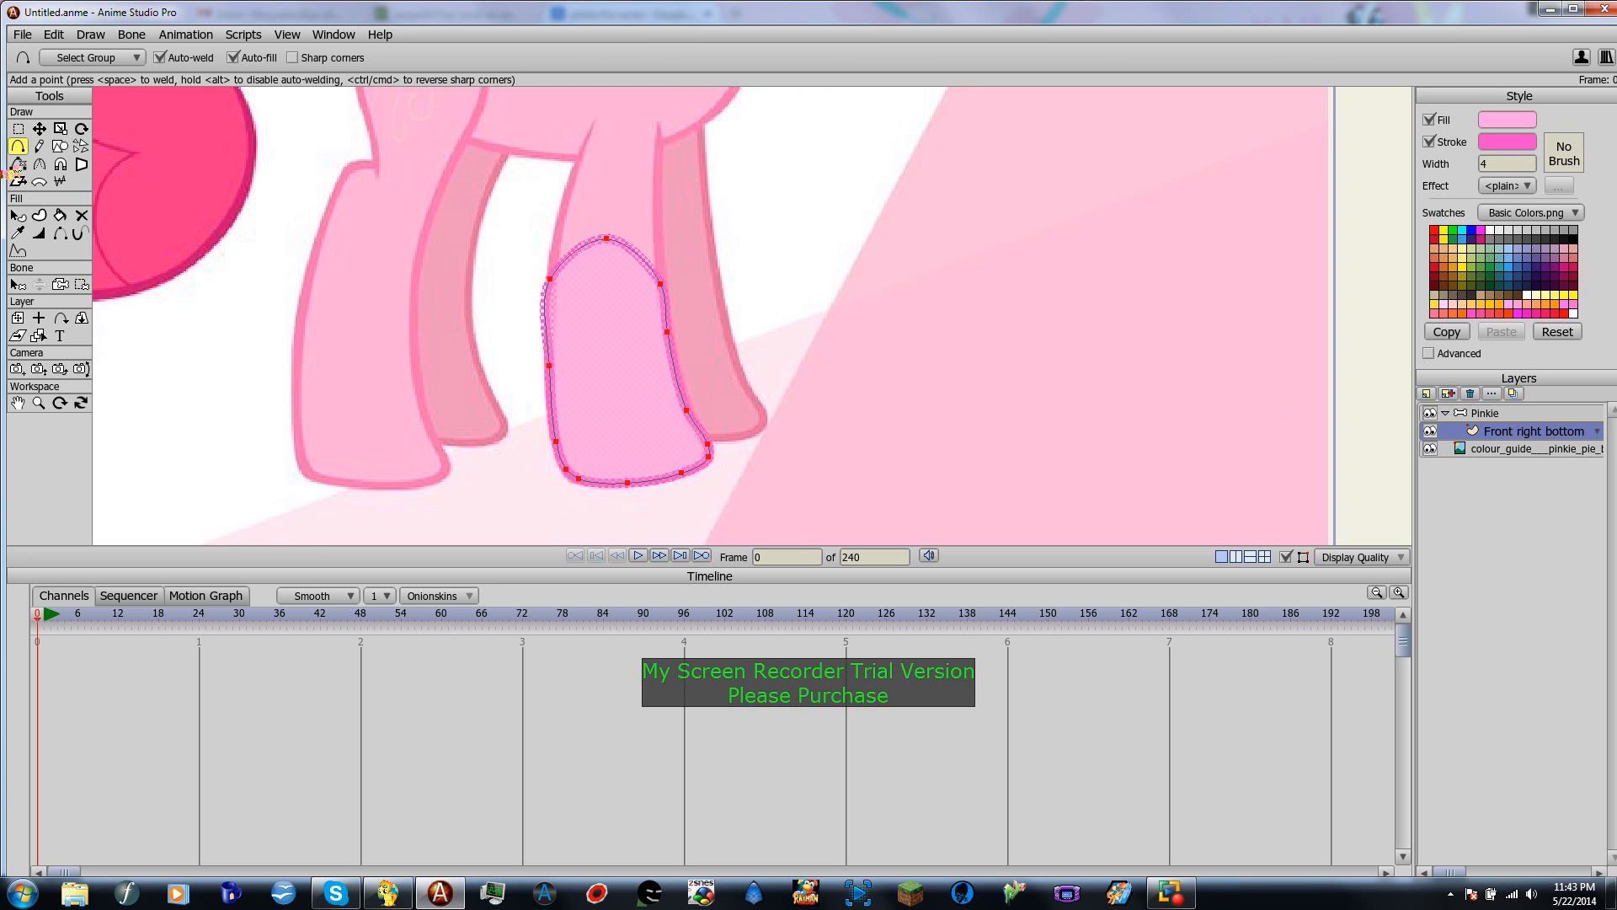
Step: Hide the colour guide layer, examine the traced lower leg shape on its own, and show the guide again
left_click(18, 129)
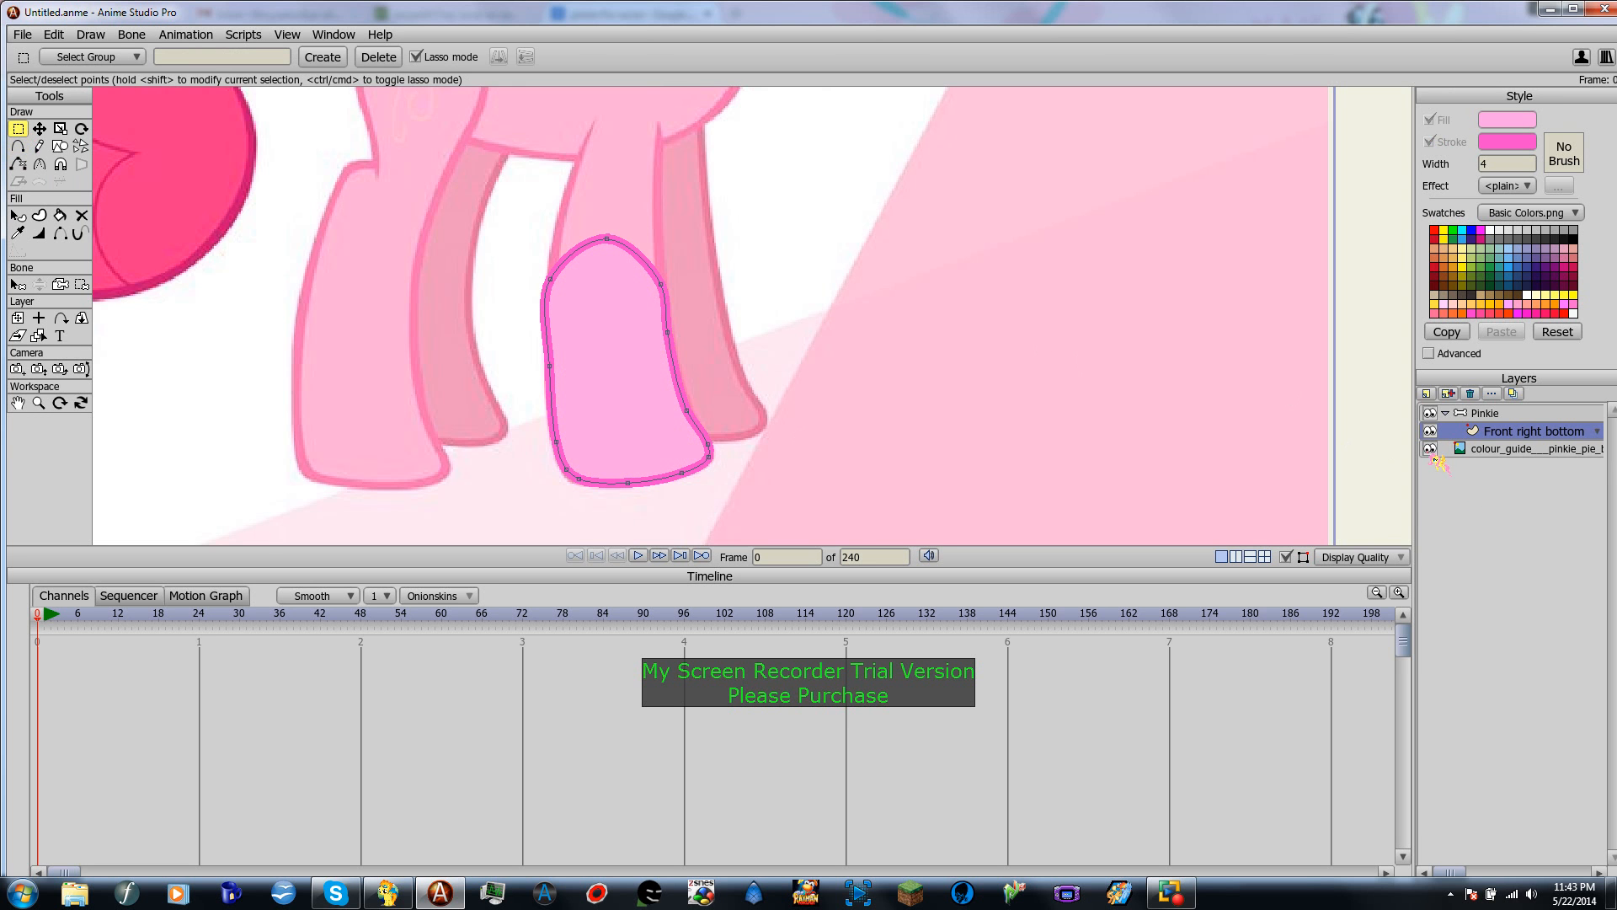
left_click(1431, 450)
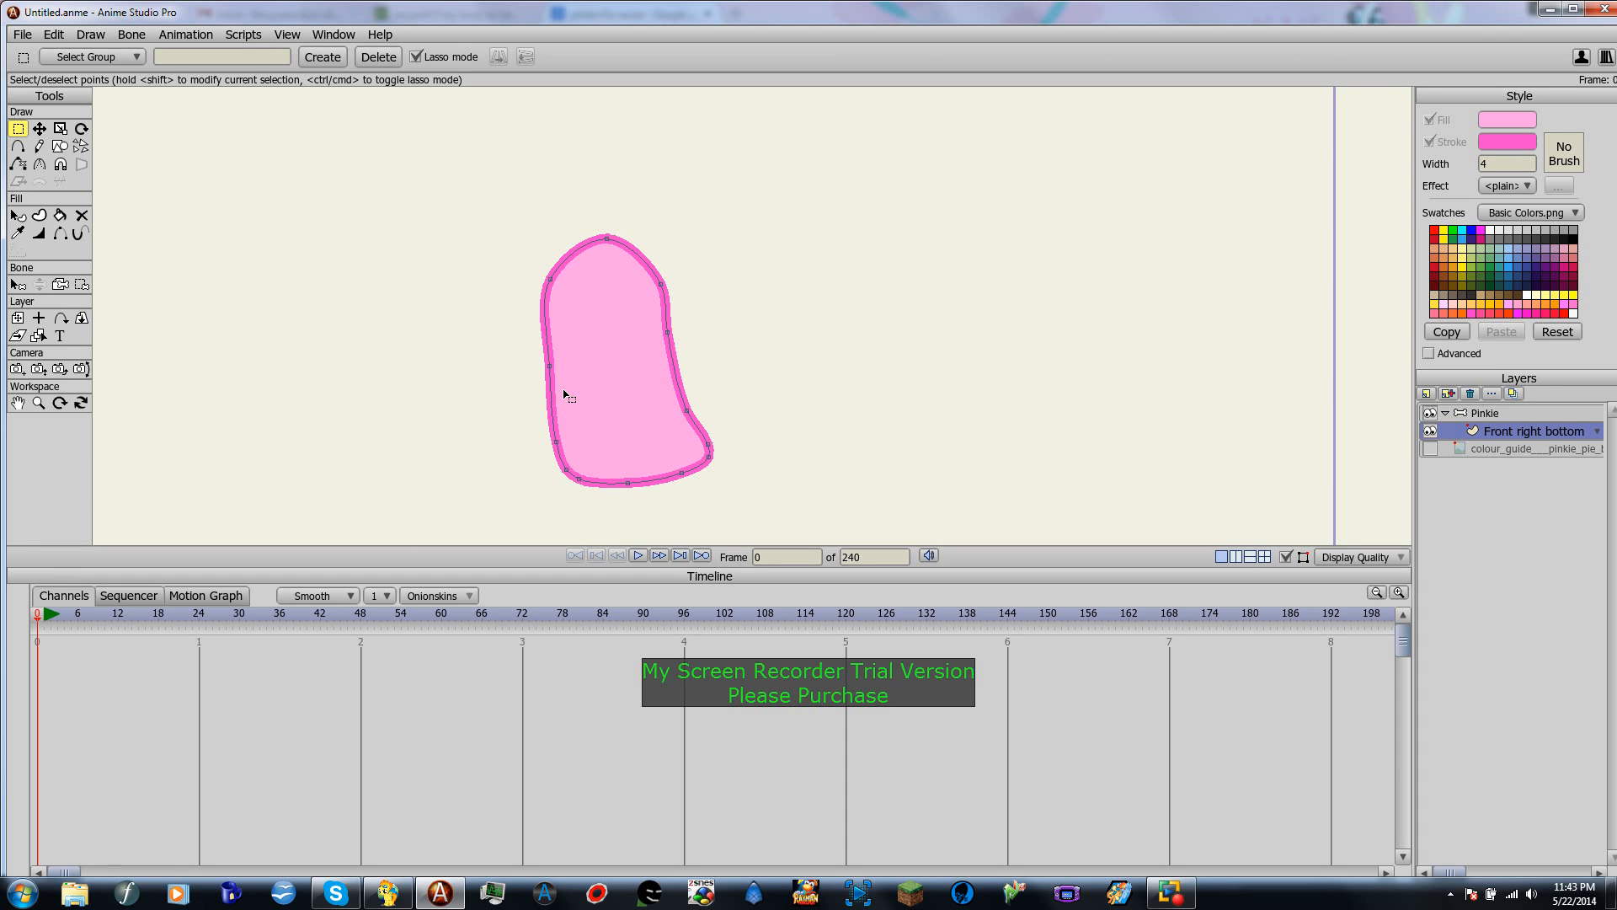
scroll(575, 388, "down", 5)
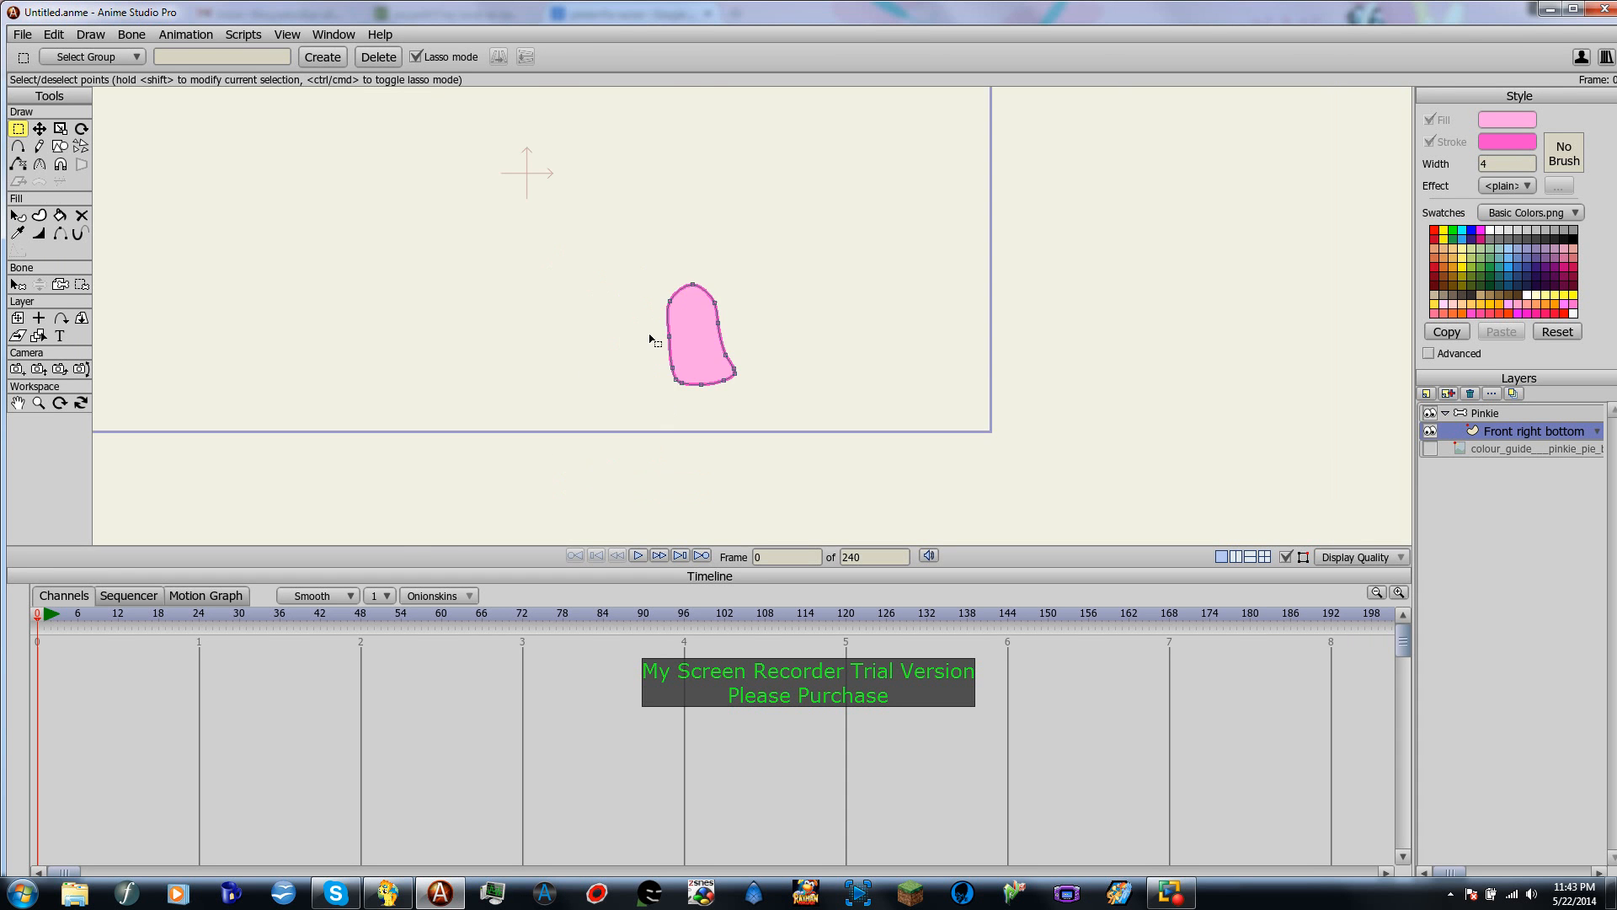
scroll(710, 336, "up", 6)
scroll(606, 354, "up", 1)
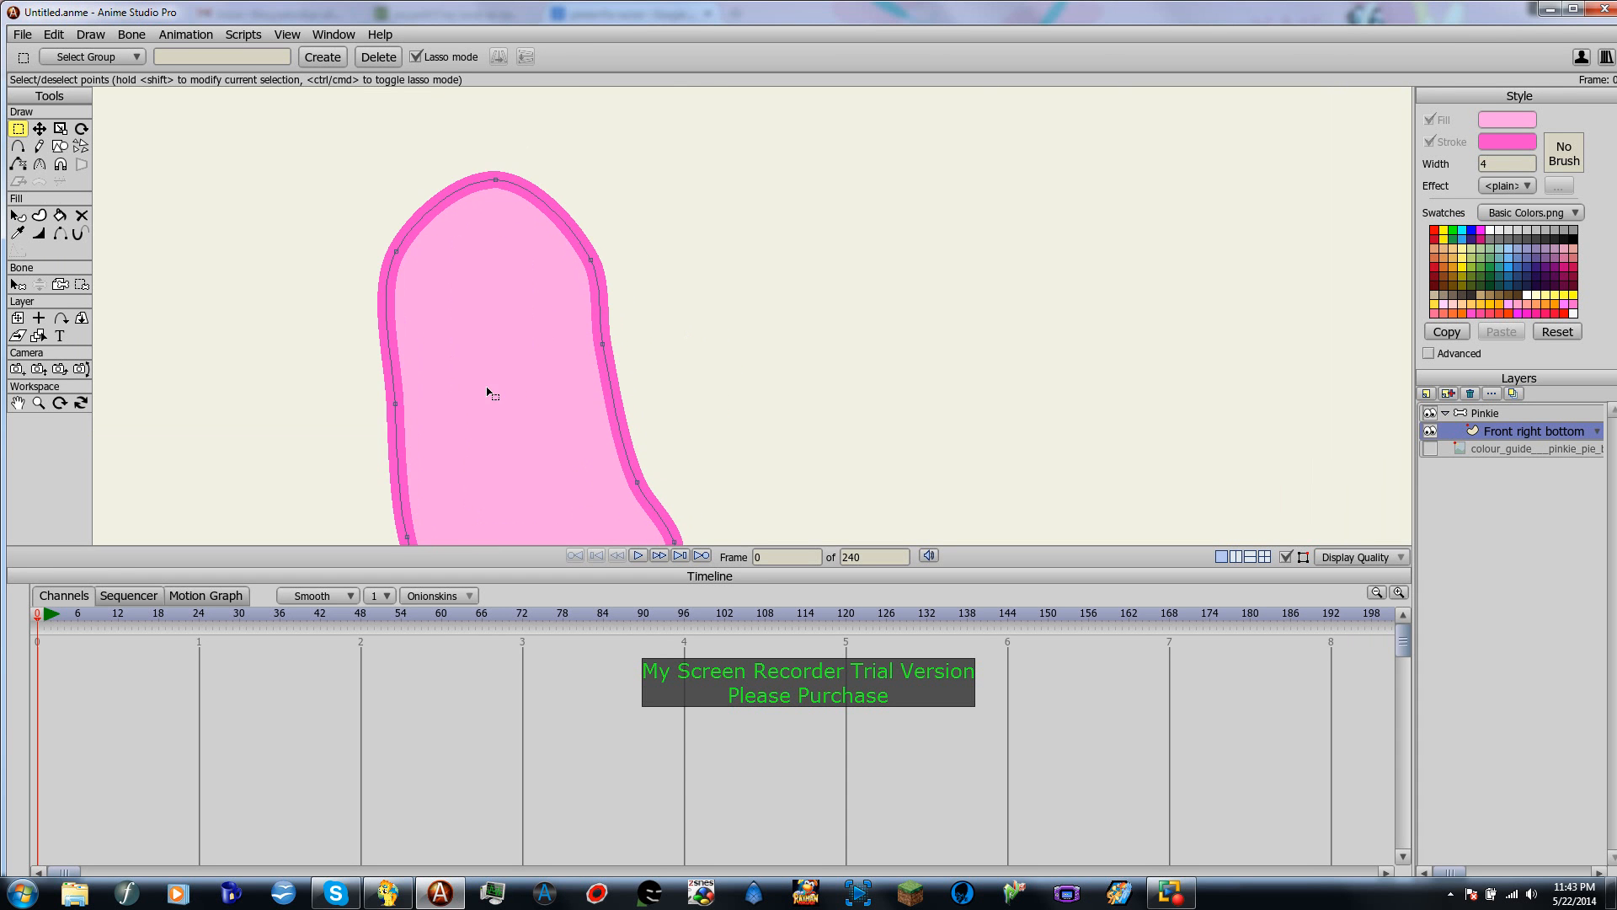
scroll(582, 419, "down", 2)
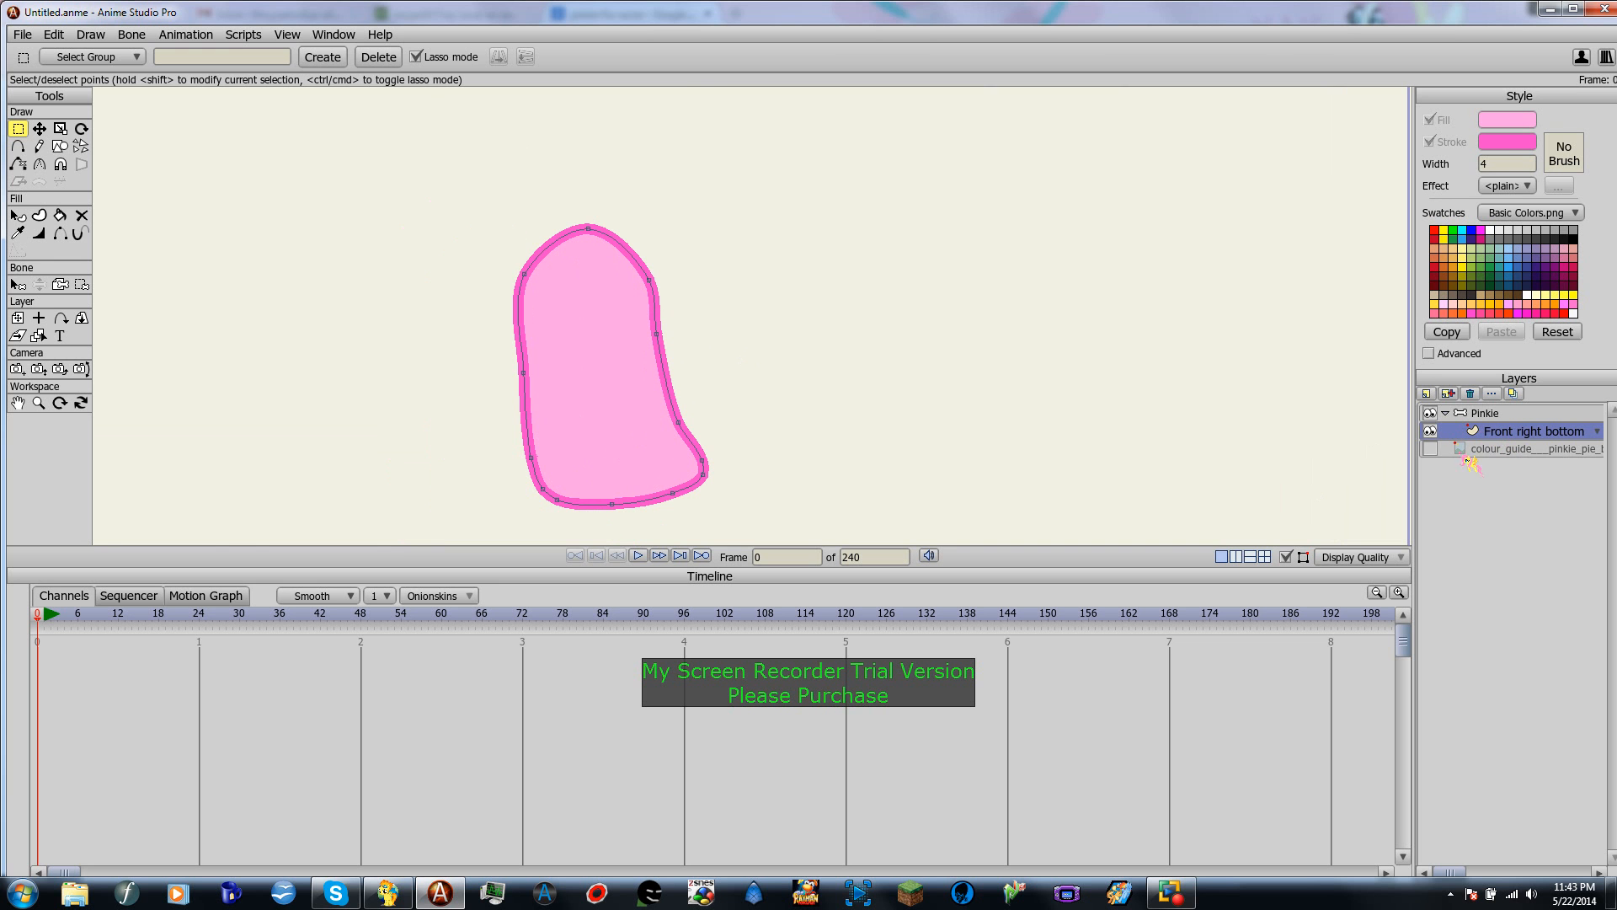
left_click(1431, 450)
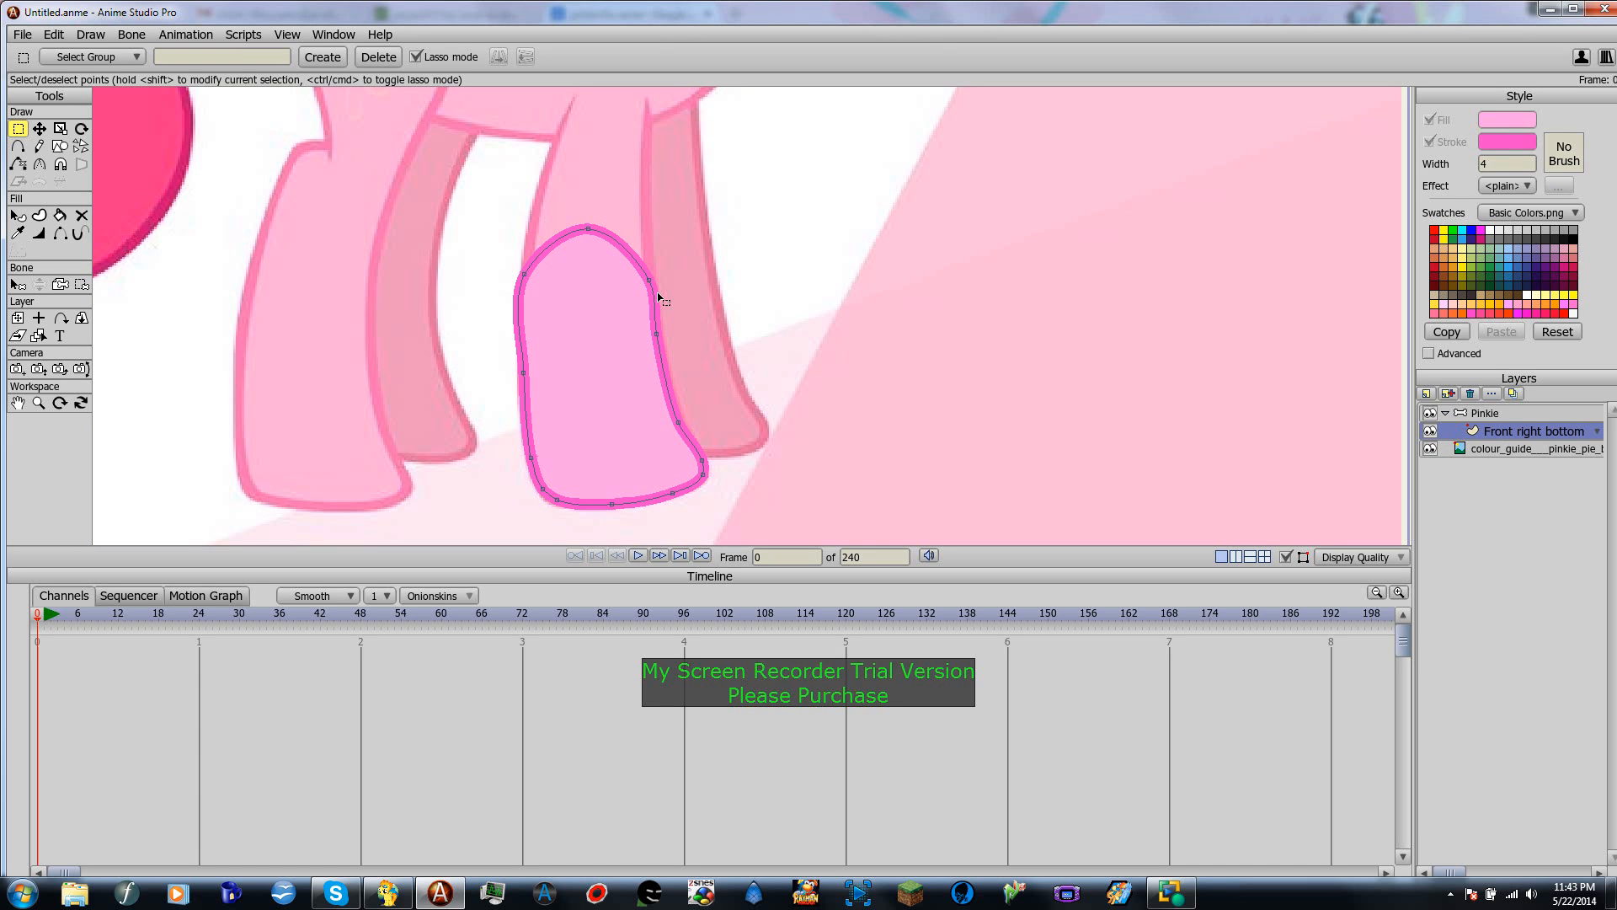
left_click(1516, 121)
mouse_move(341, 305)
left_mouse_down()
mouse_move(216, 332)
mouse_move(308, 389)
mouse_move(347, 318)
mouse_move(348, 345)
mouse_move(364, 264)
mouse_move(306, 316)
left_mouse_up()
left_click(326, 305)
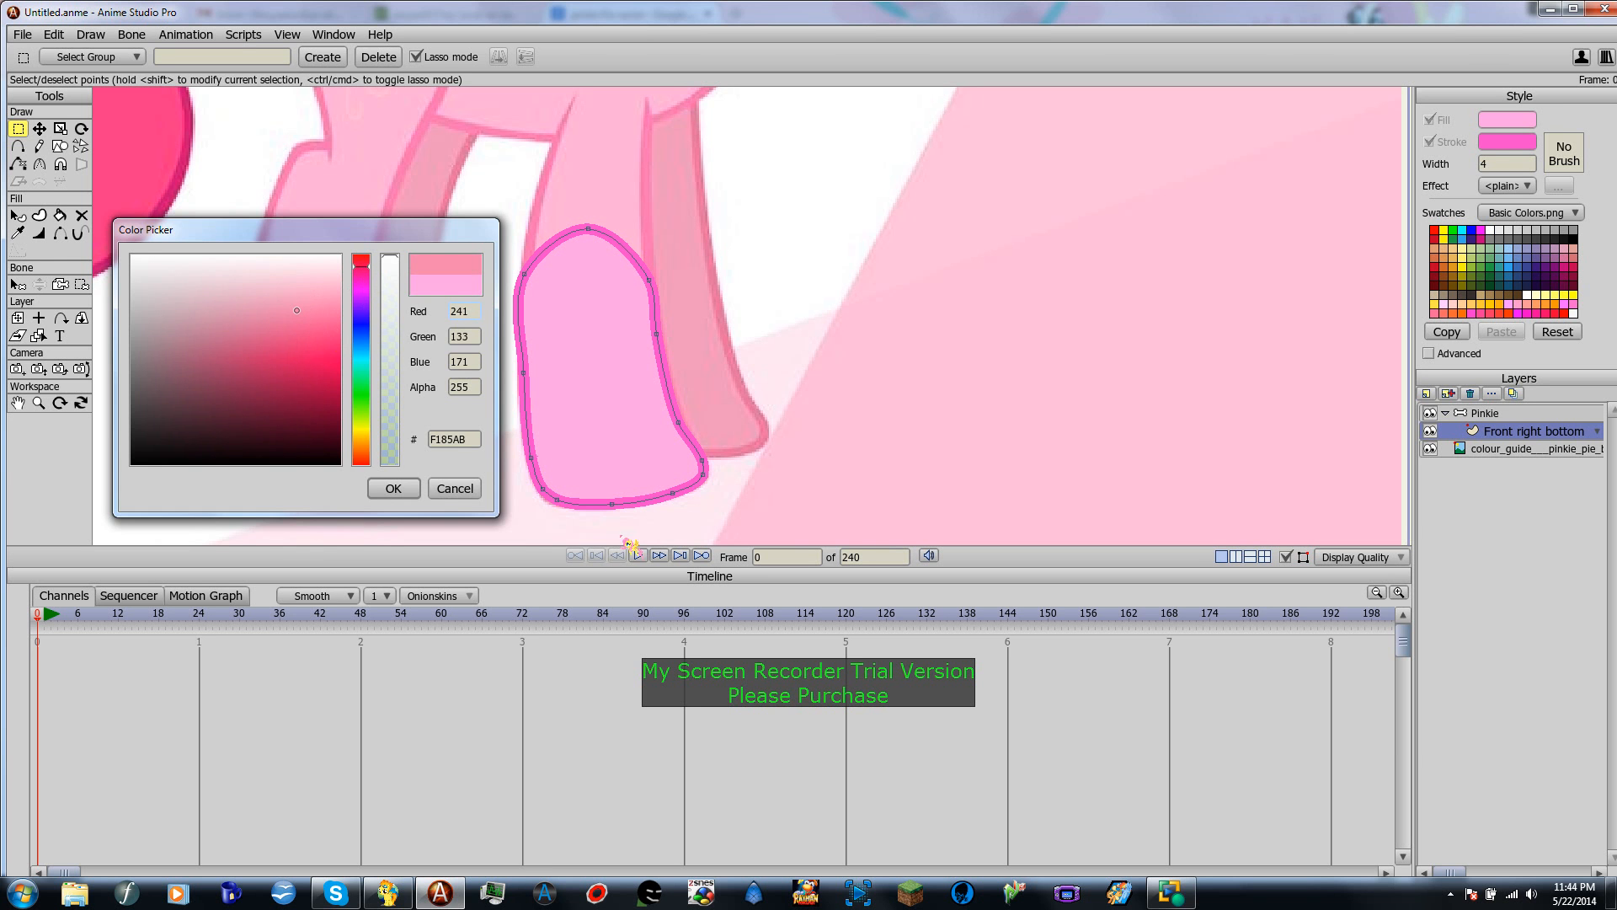
left_click(456, 488)
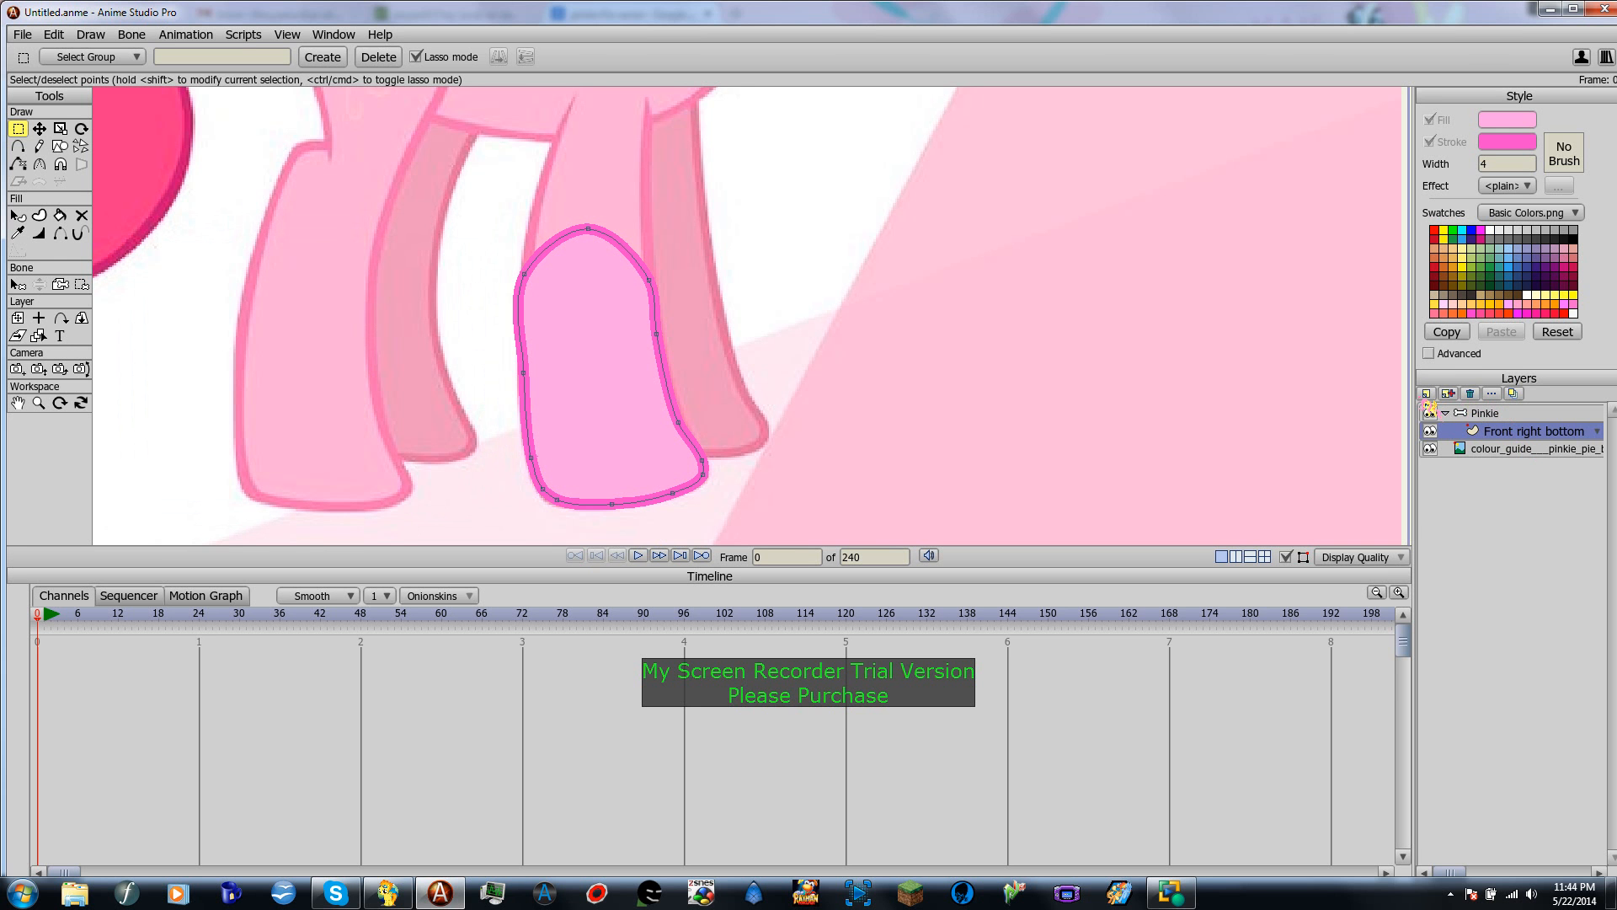
Step: Add another vector layer inside the Pinkie bone layer and rename it "Front right top"
left_click(1428, 396)
left_click(1442, 409)
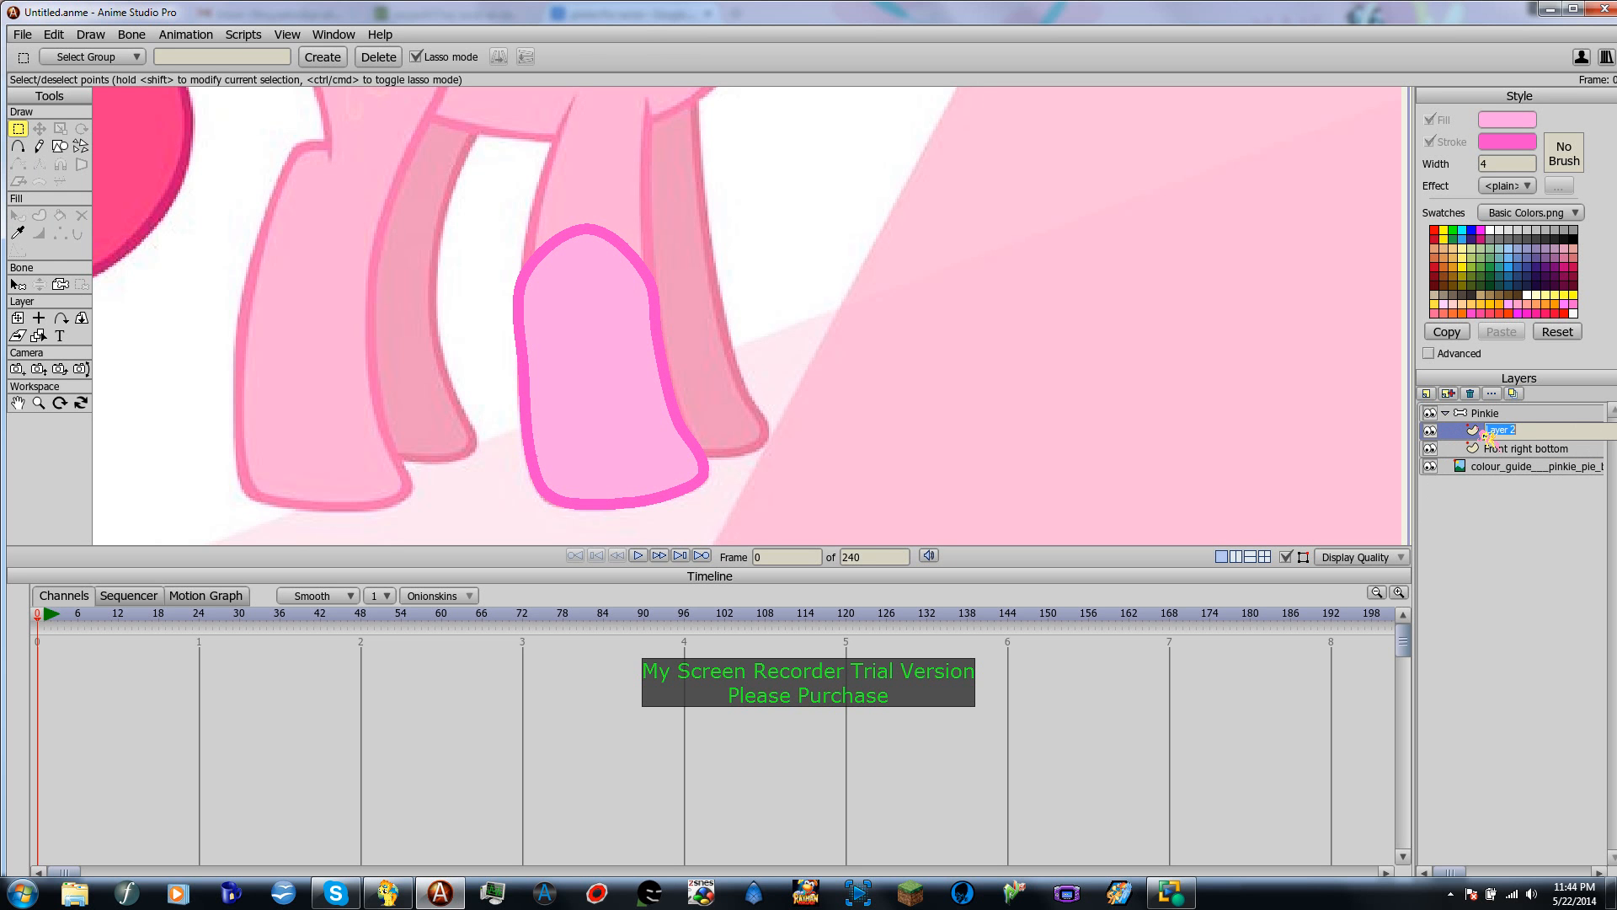
type("Front right top")
left_click(1503, 452)
left_click(1501, 431)
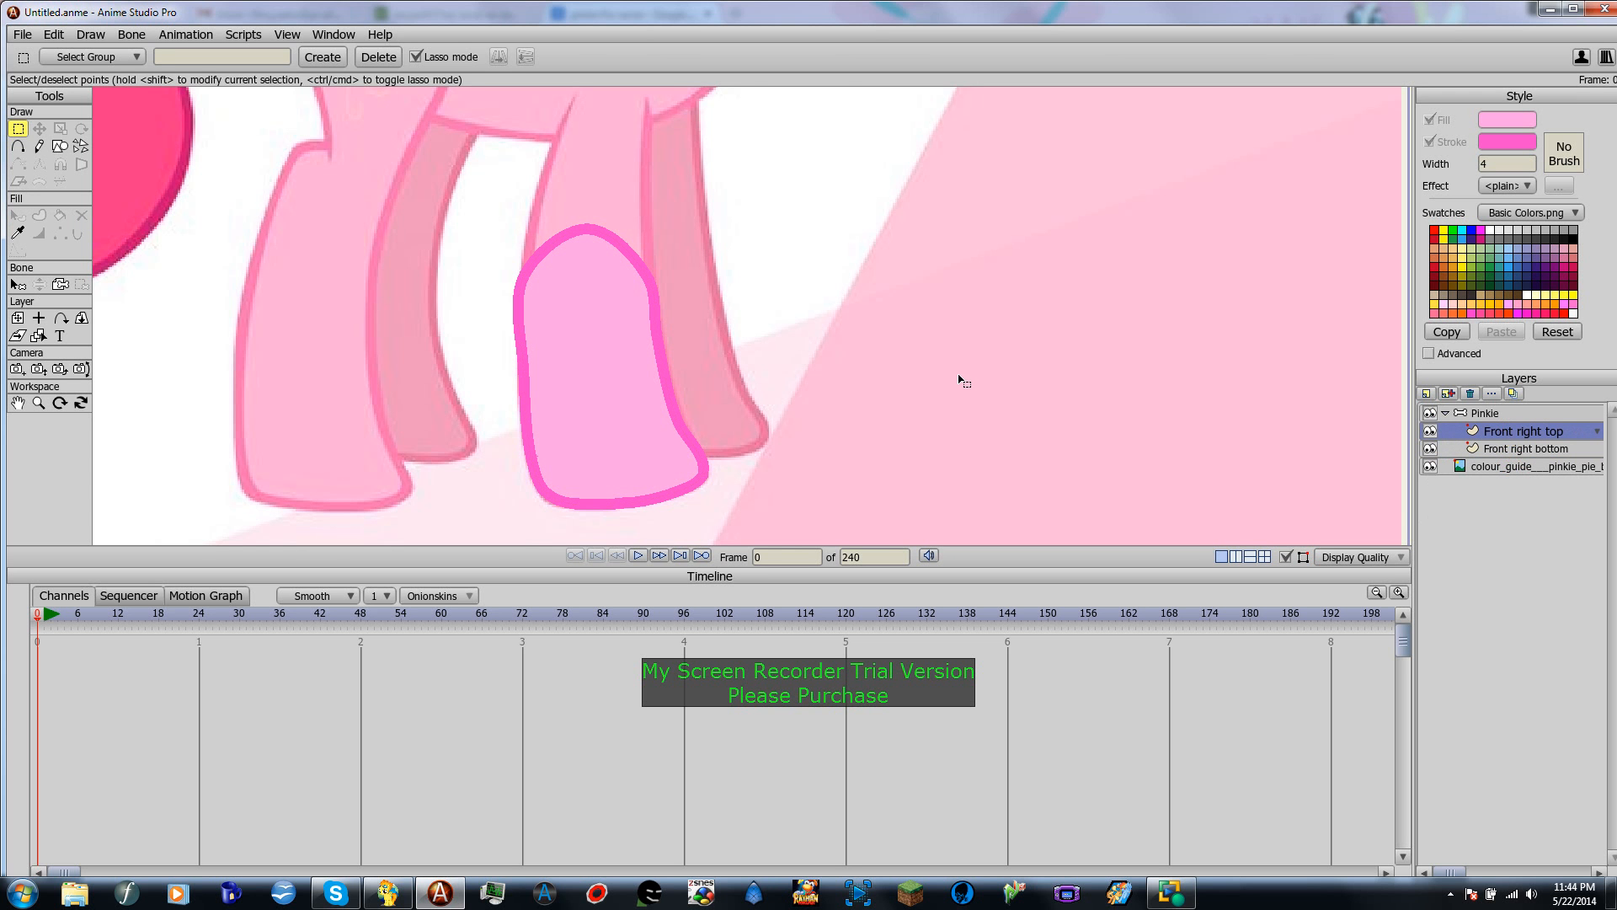
Step: Trace the upper part of the near front leg with Add Point as a closed, filled shape overlapping the lower leg, refining its right edge
left_click(18, 146)
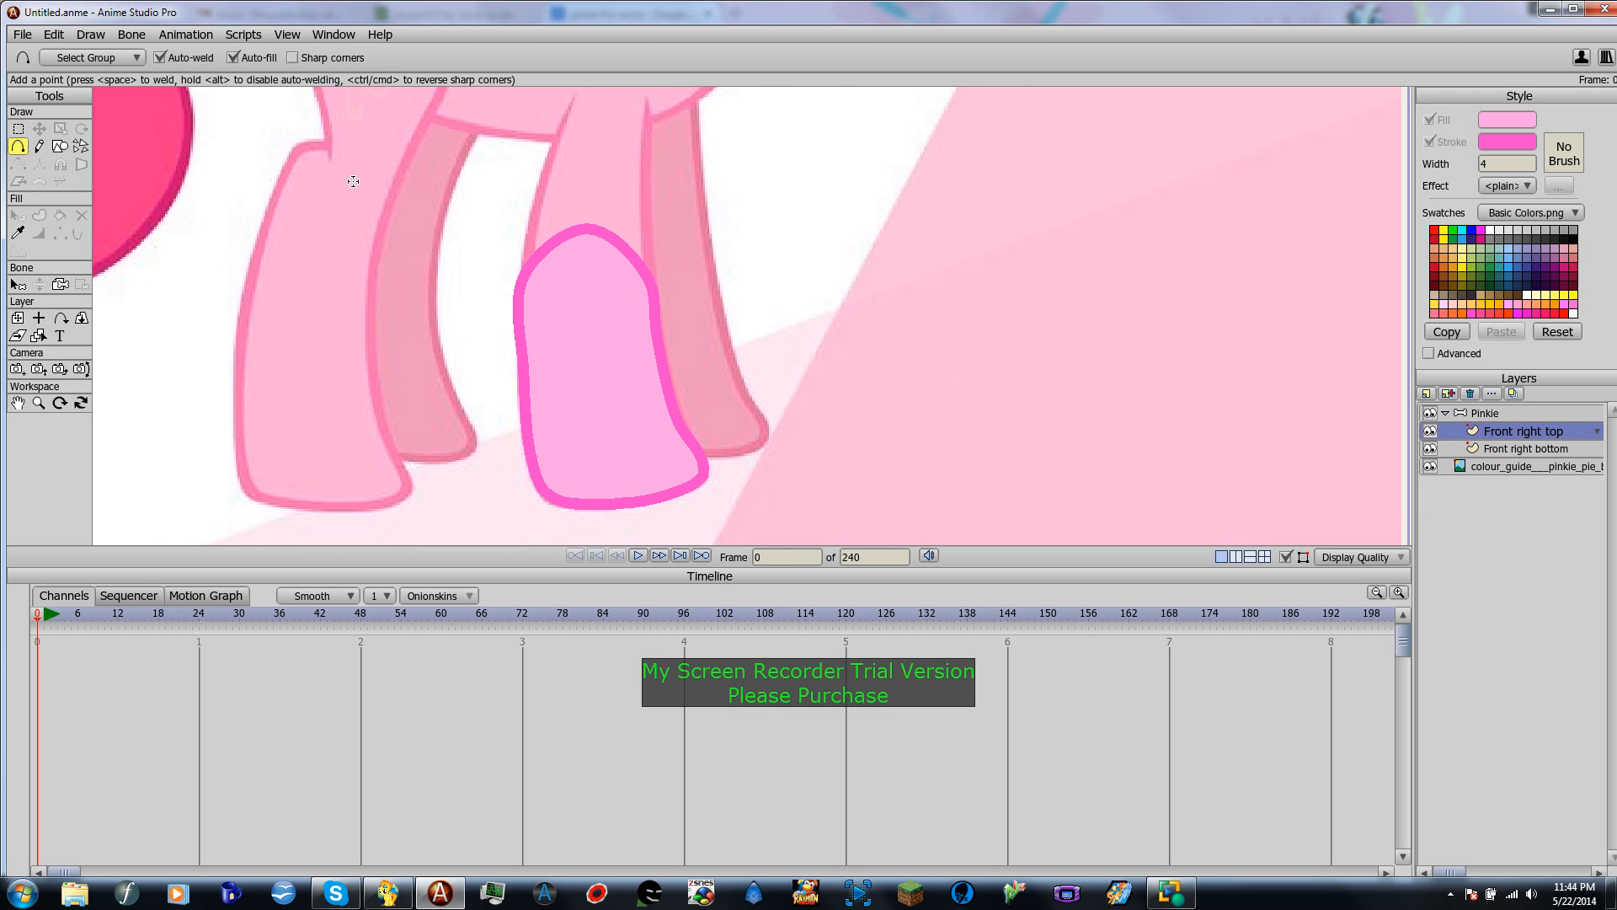
left_click_drag(668, 185, 669, 251)
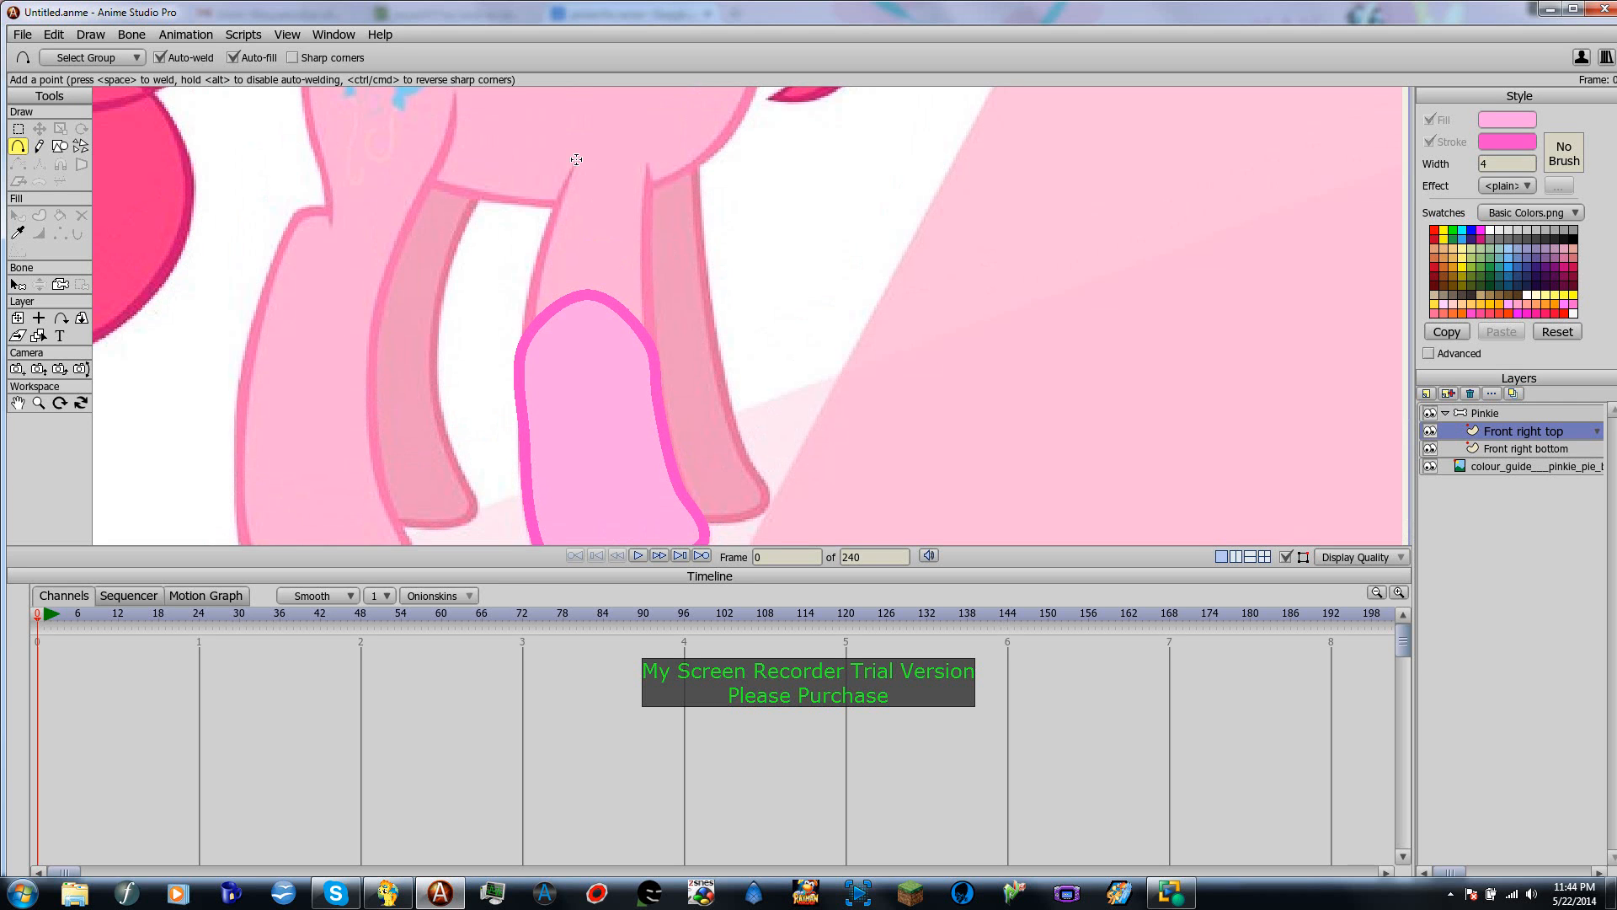
mouse_move(576, 159)
left_mouse_down()
mouse_move(528, 310)
mouse_move(534, 360)
mouse_move(609, 369)
mouse_move(650, 343)
mouse_move(632, 366)
mouse_move(647, 342)
mouse_move(647, 153)
mouse_move(649, 169)
mouse_move(620, 128)
left_mouse_up()
left_click_drag(619, 128, 576, 160)
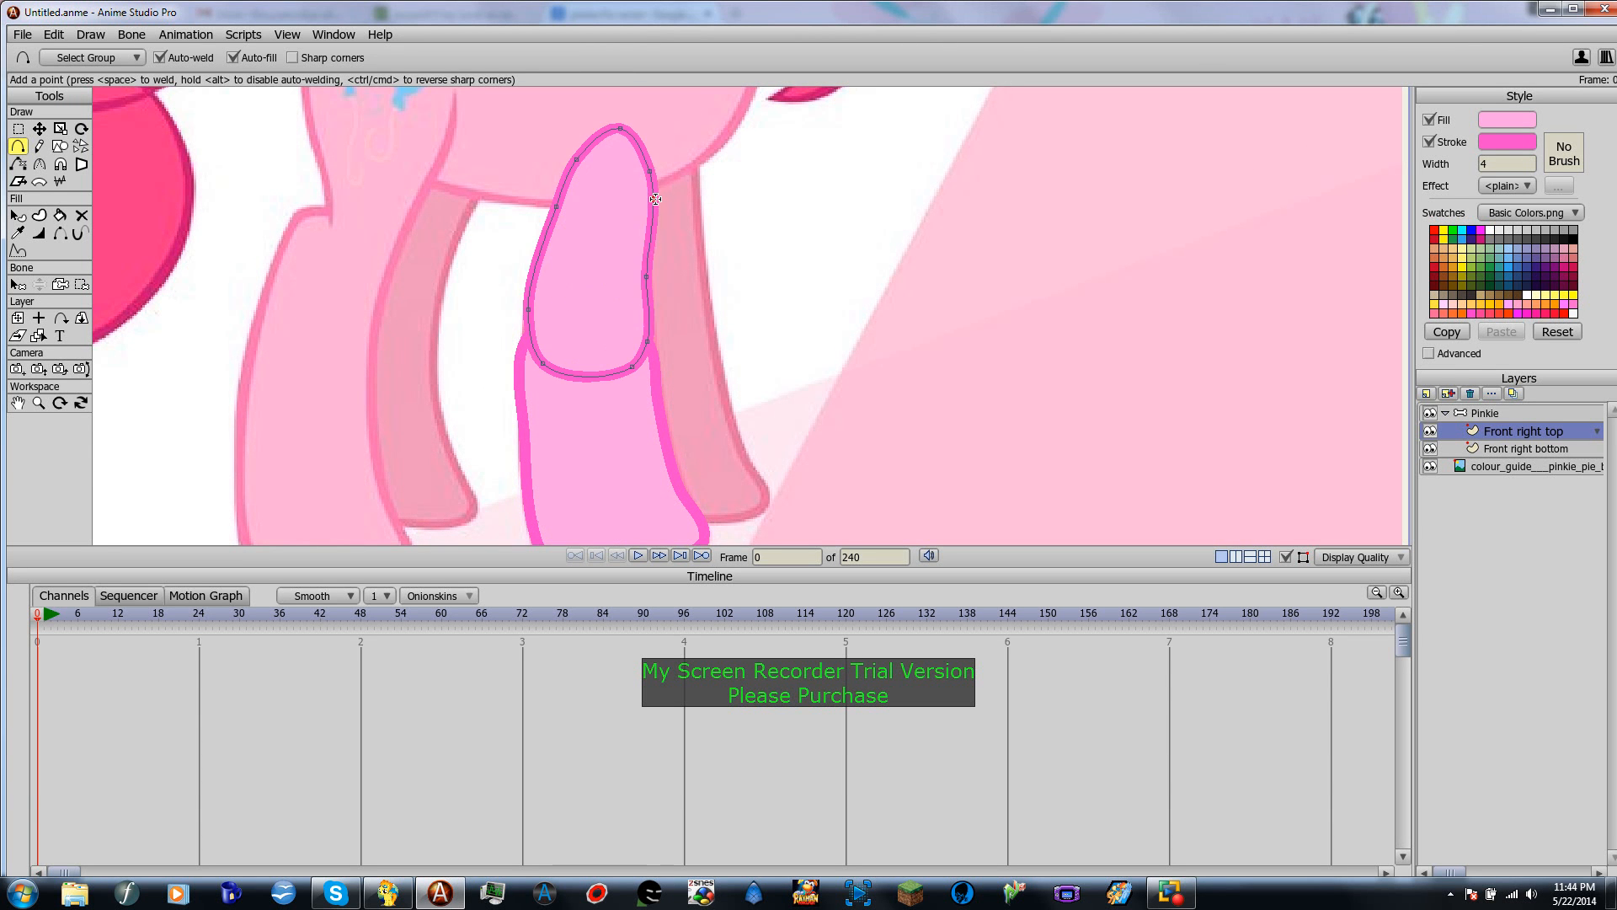
left_click_drag(655, 199, 645, 201)
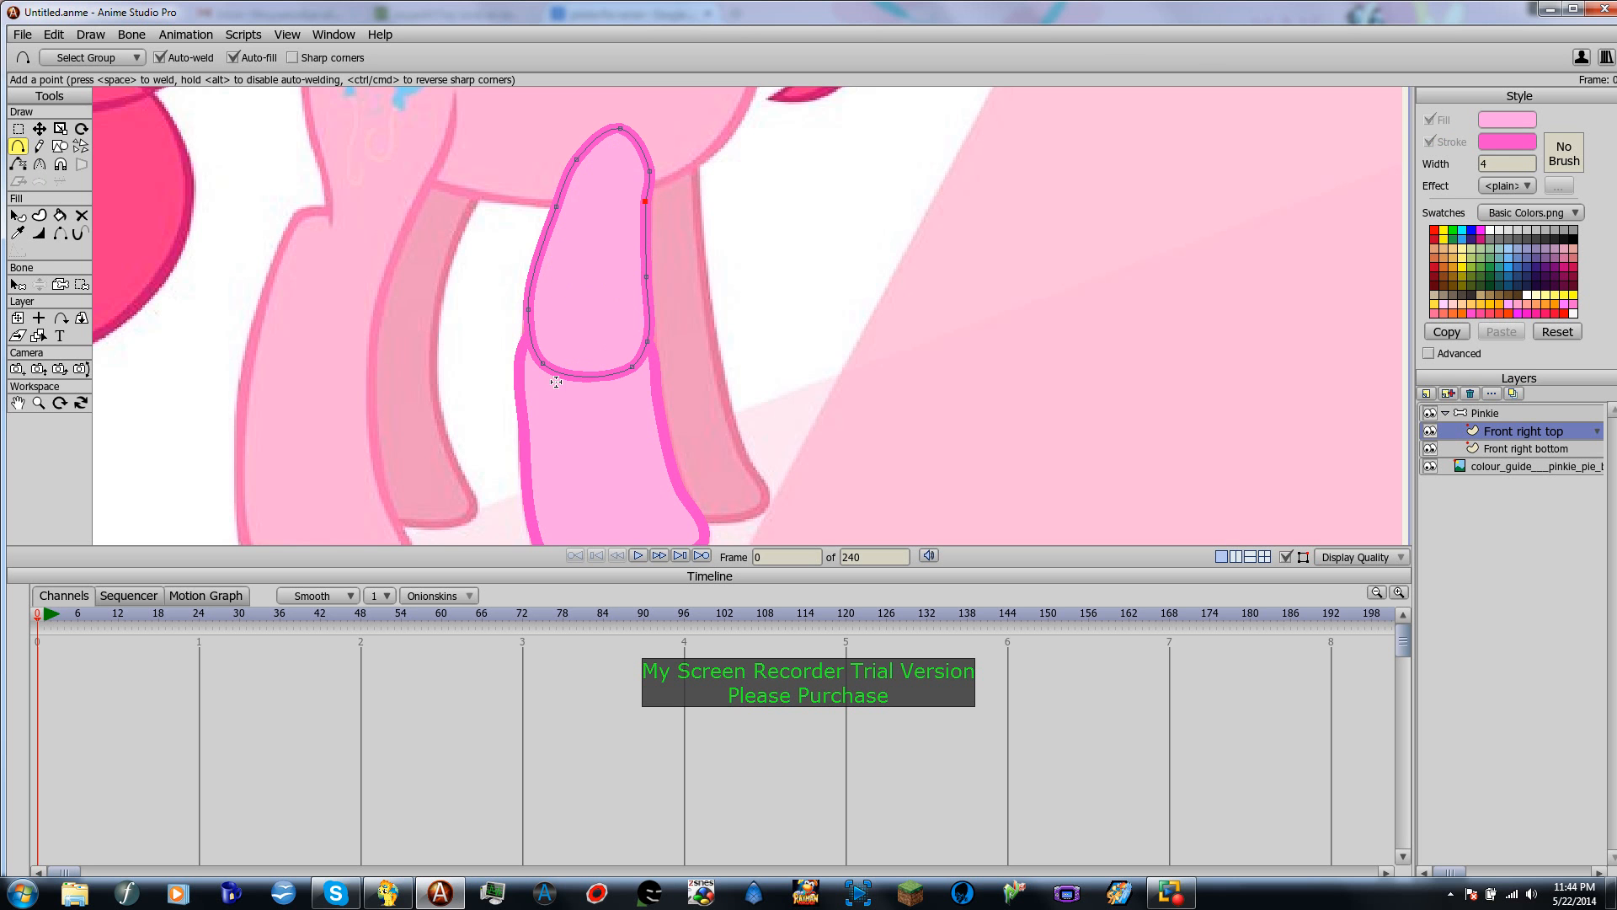
Step: Hide the curved outline segments at the bottom of the Front right top shape where it overlaps the lower leg
scroll(594, 415, "up", 1)
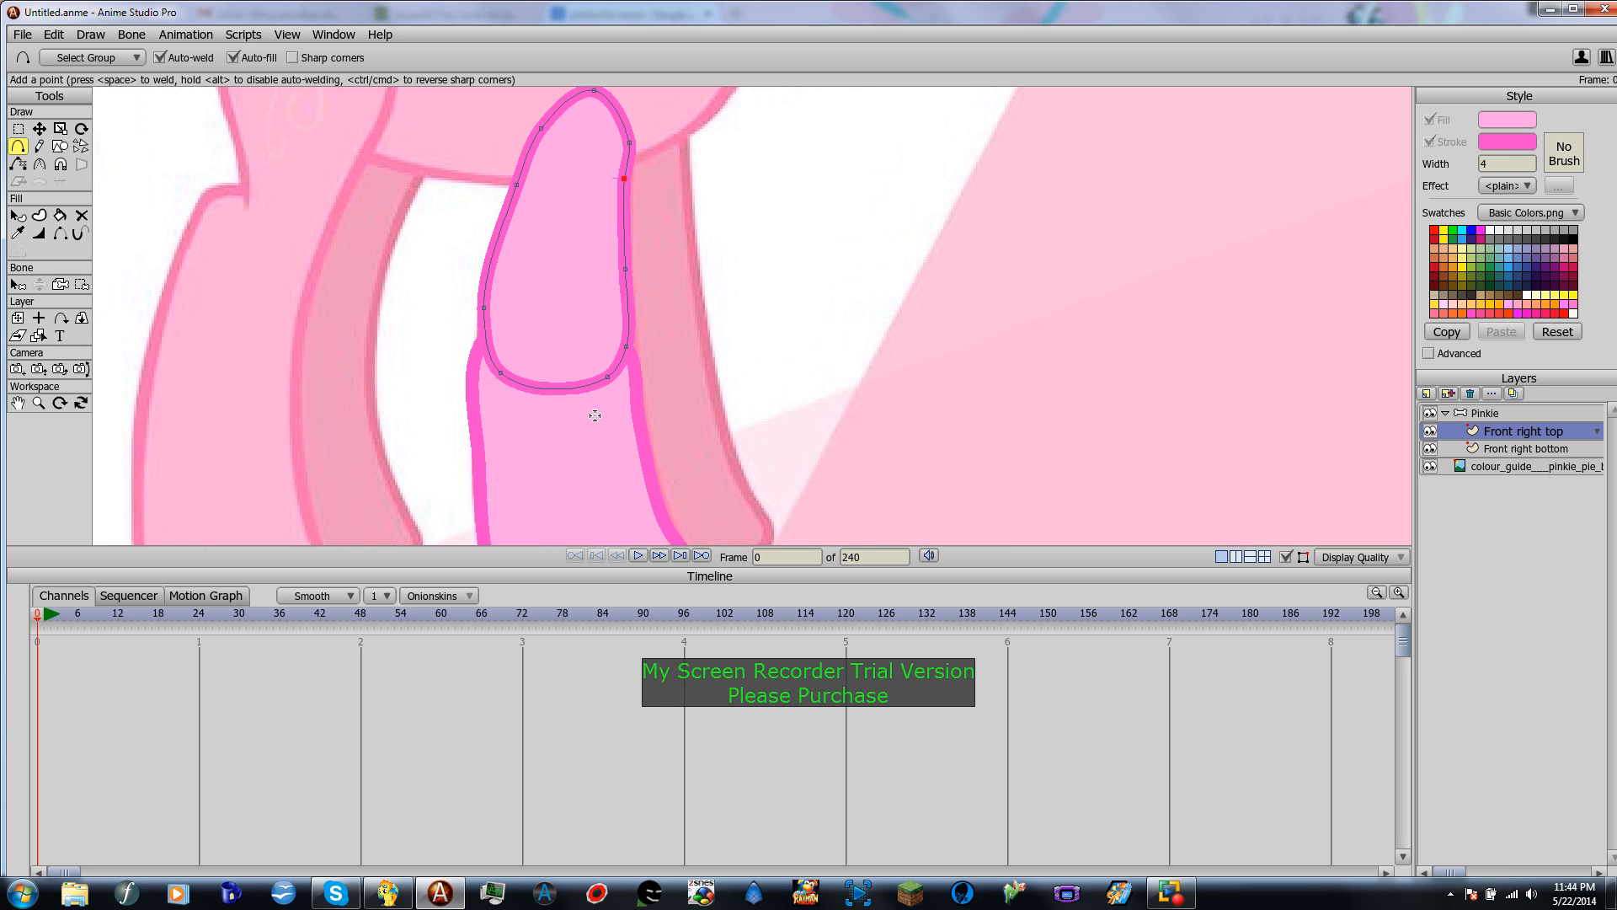
left_click_drag(594, 415, 563, 313)
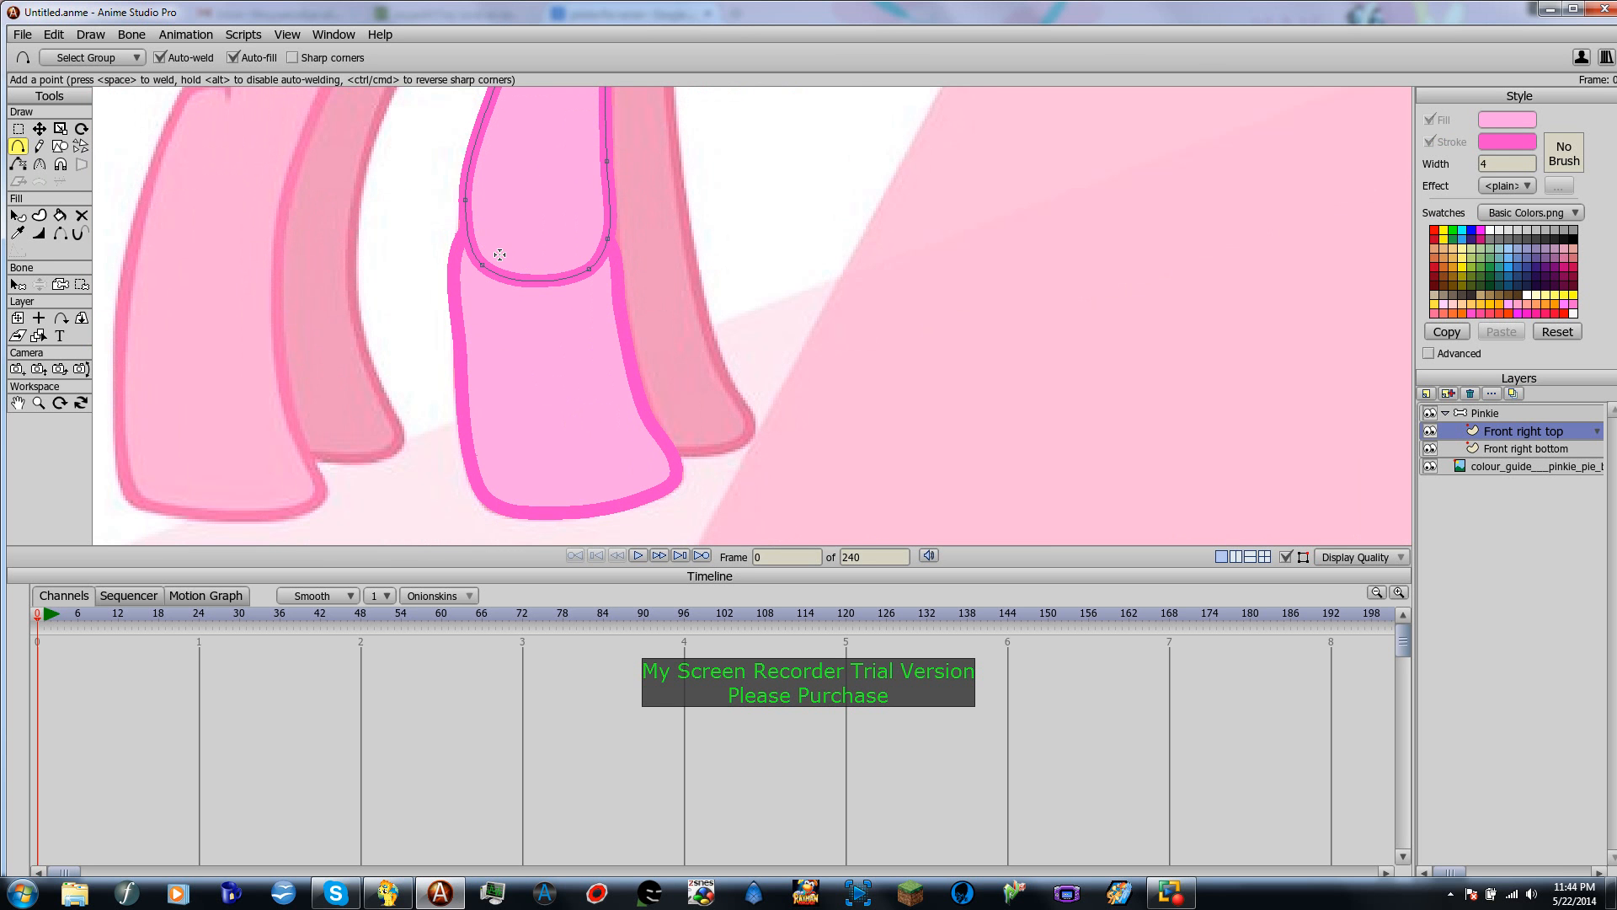
left_click(1543, 451)
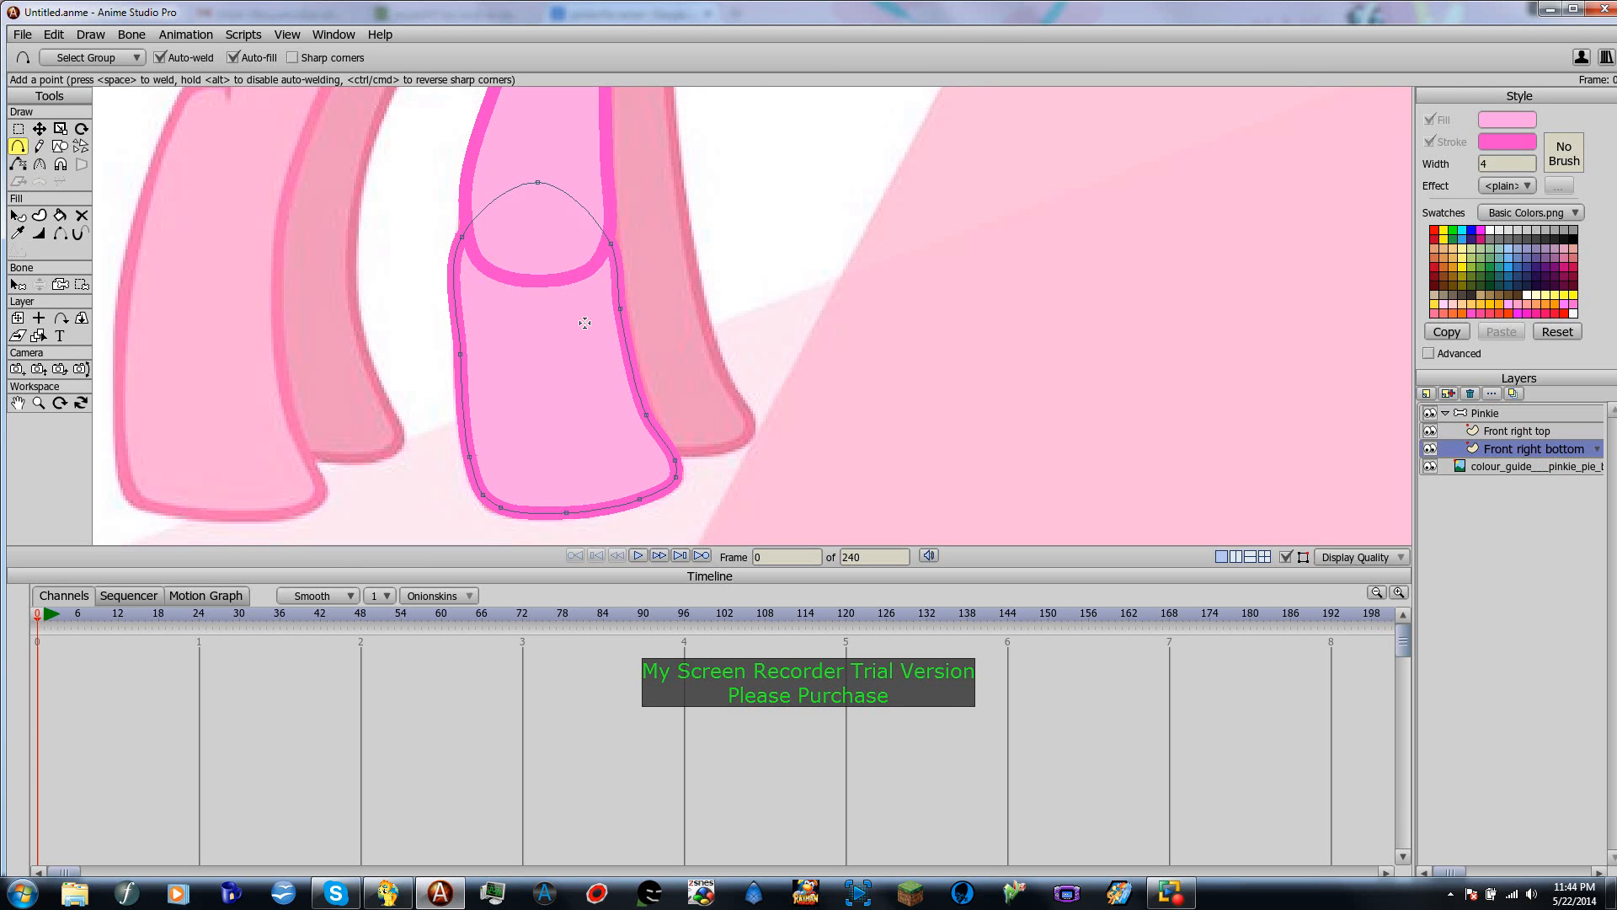
left_click(1518, 434)
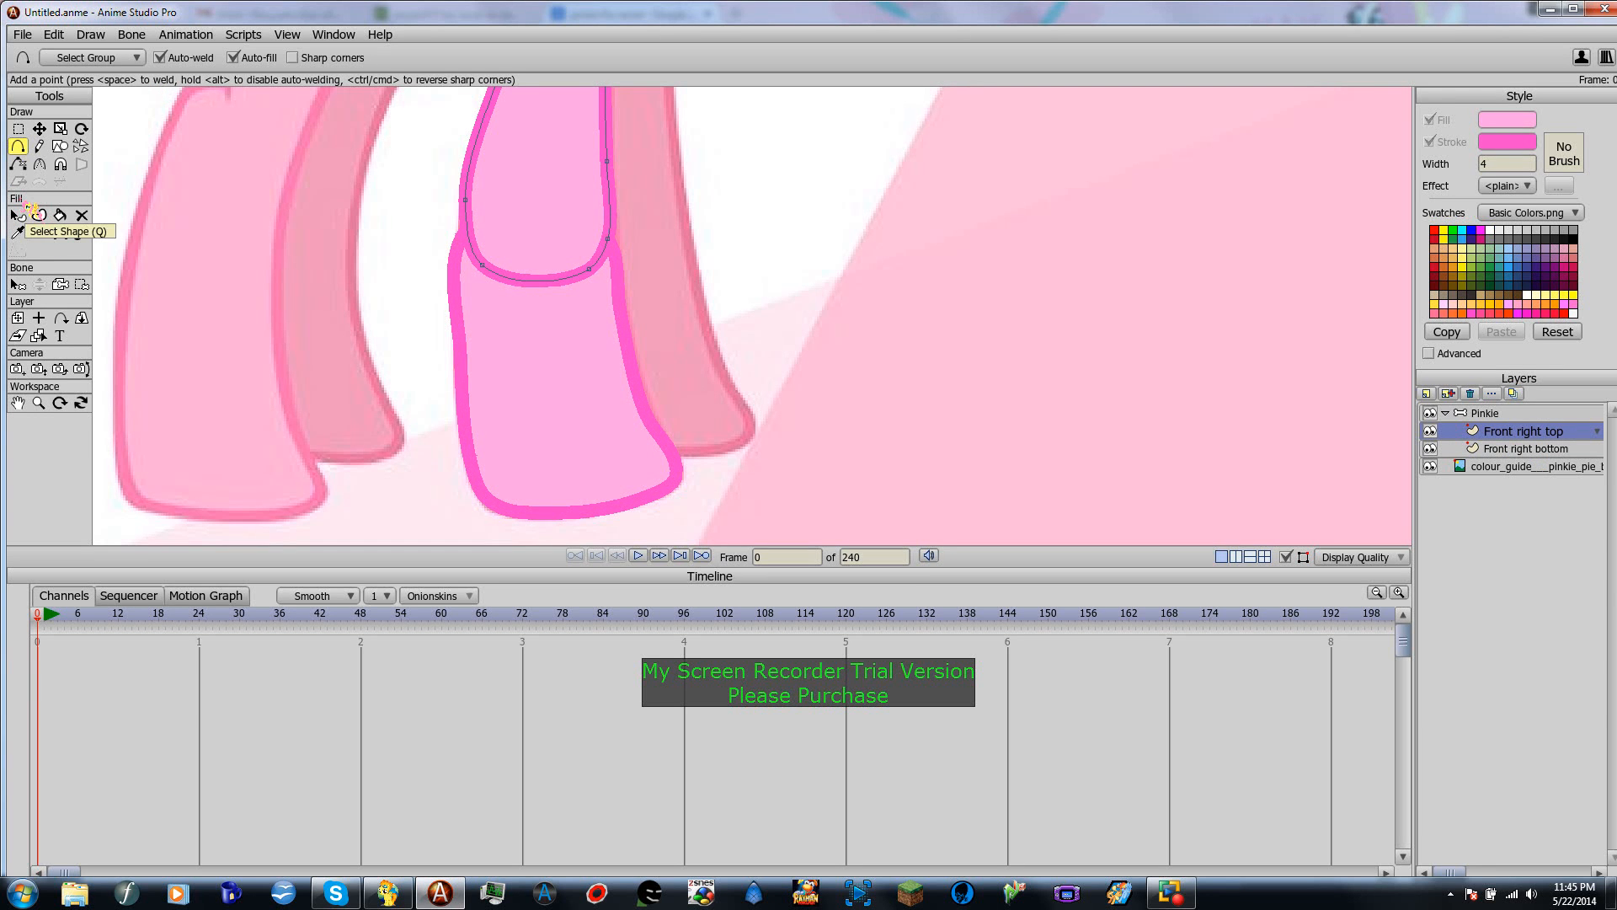
left_click(65, 235)
left_click(512, 277)
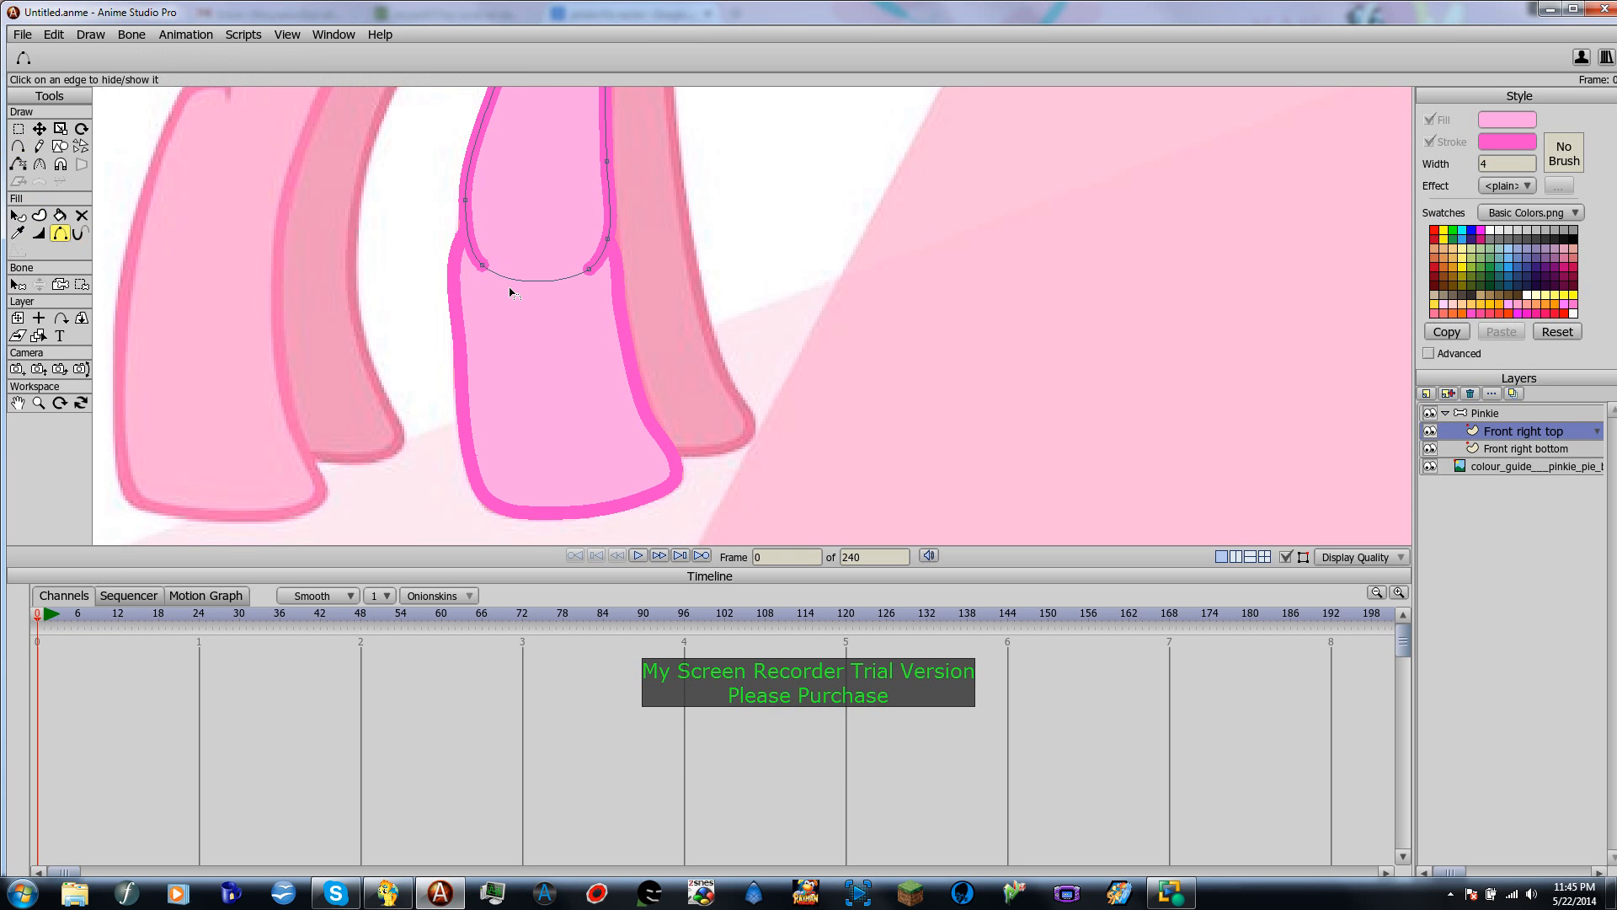
left_click(478, 263)
left_click(586, 270)
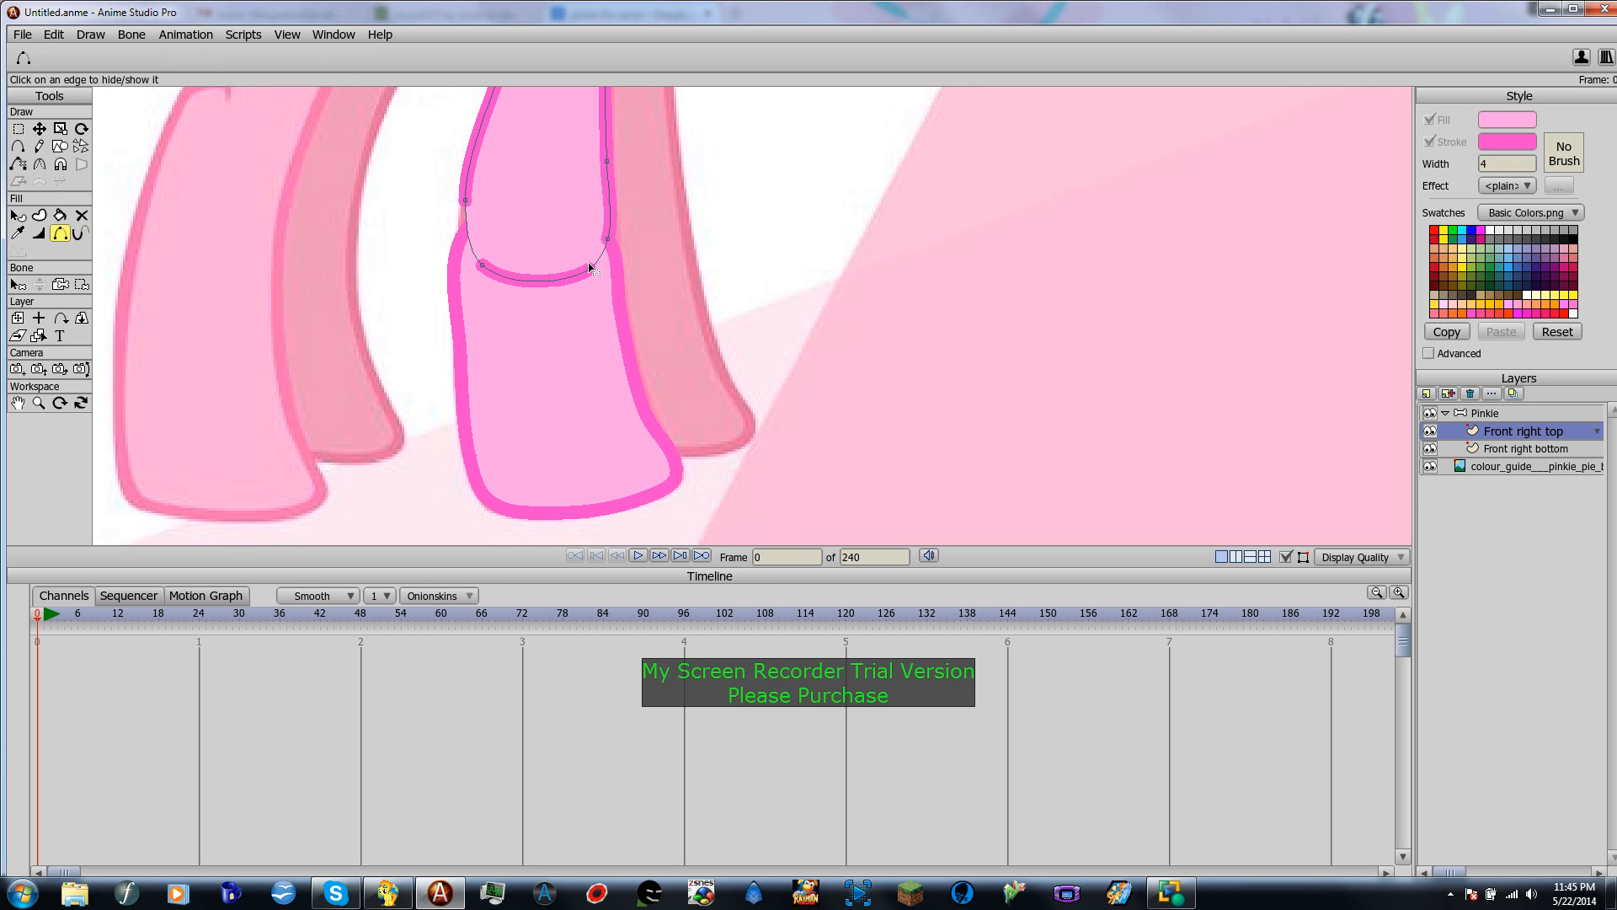
left_click(533, 281)
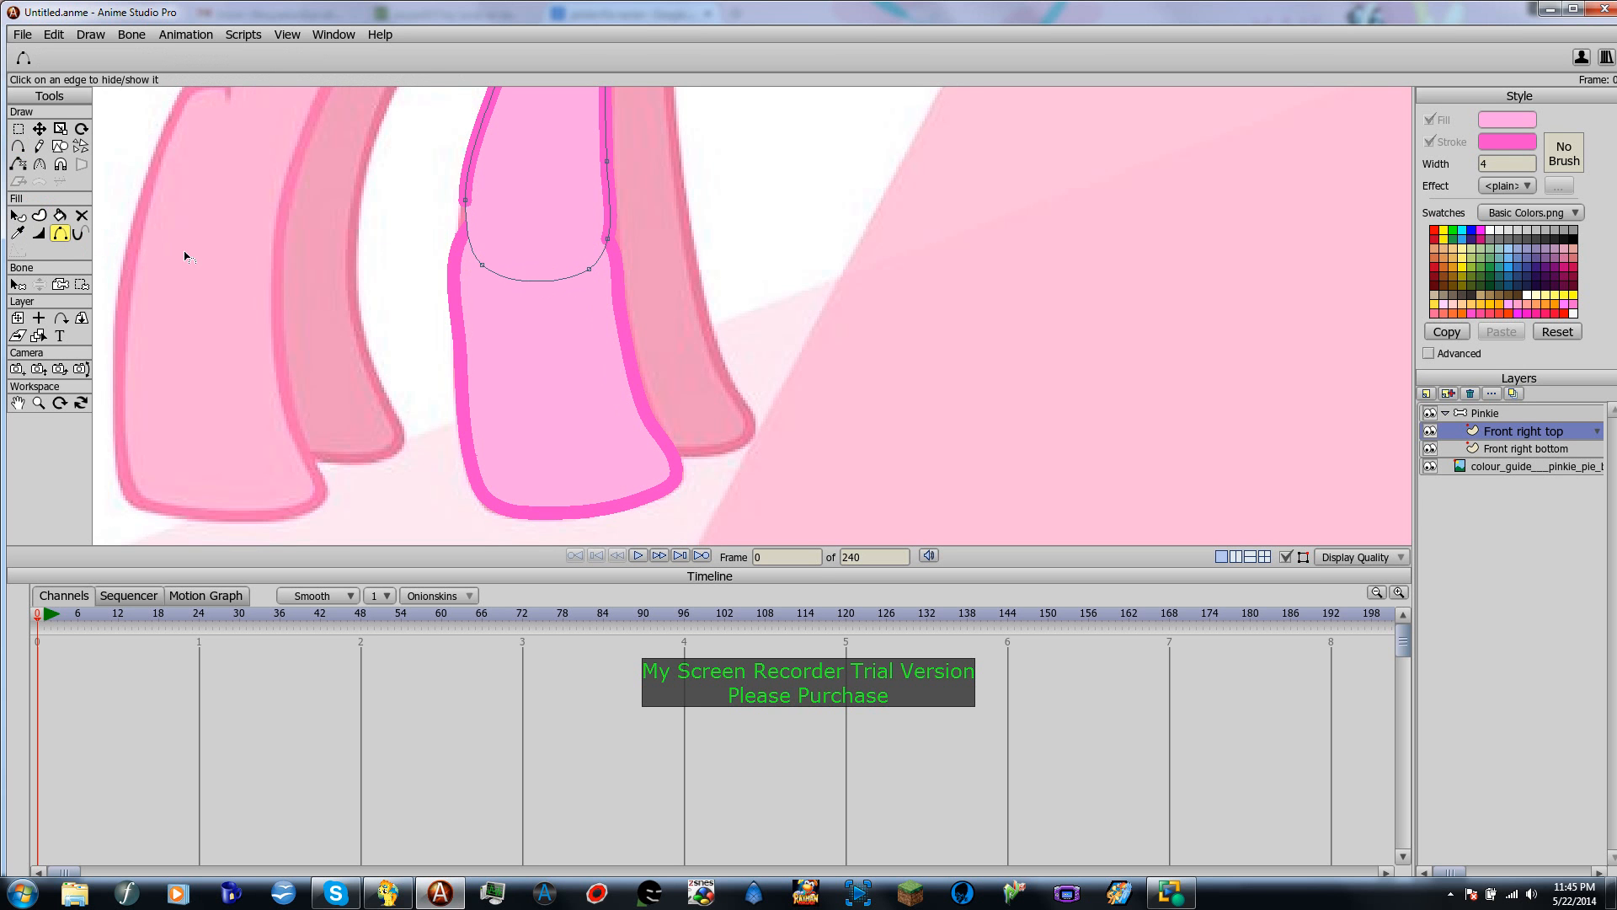
Step: Move the upper leg's two visible outline ends onto the lower leg's edges and add a point to straighten the left edge
left_click(38, 129)
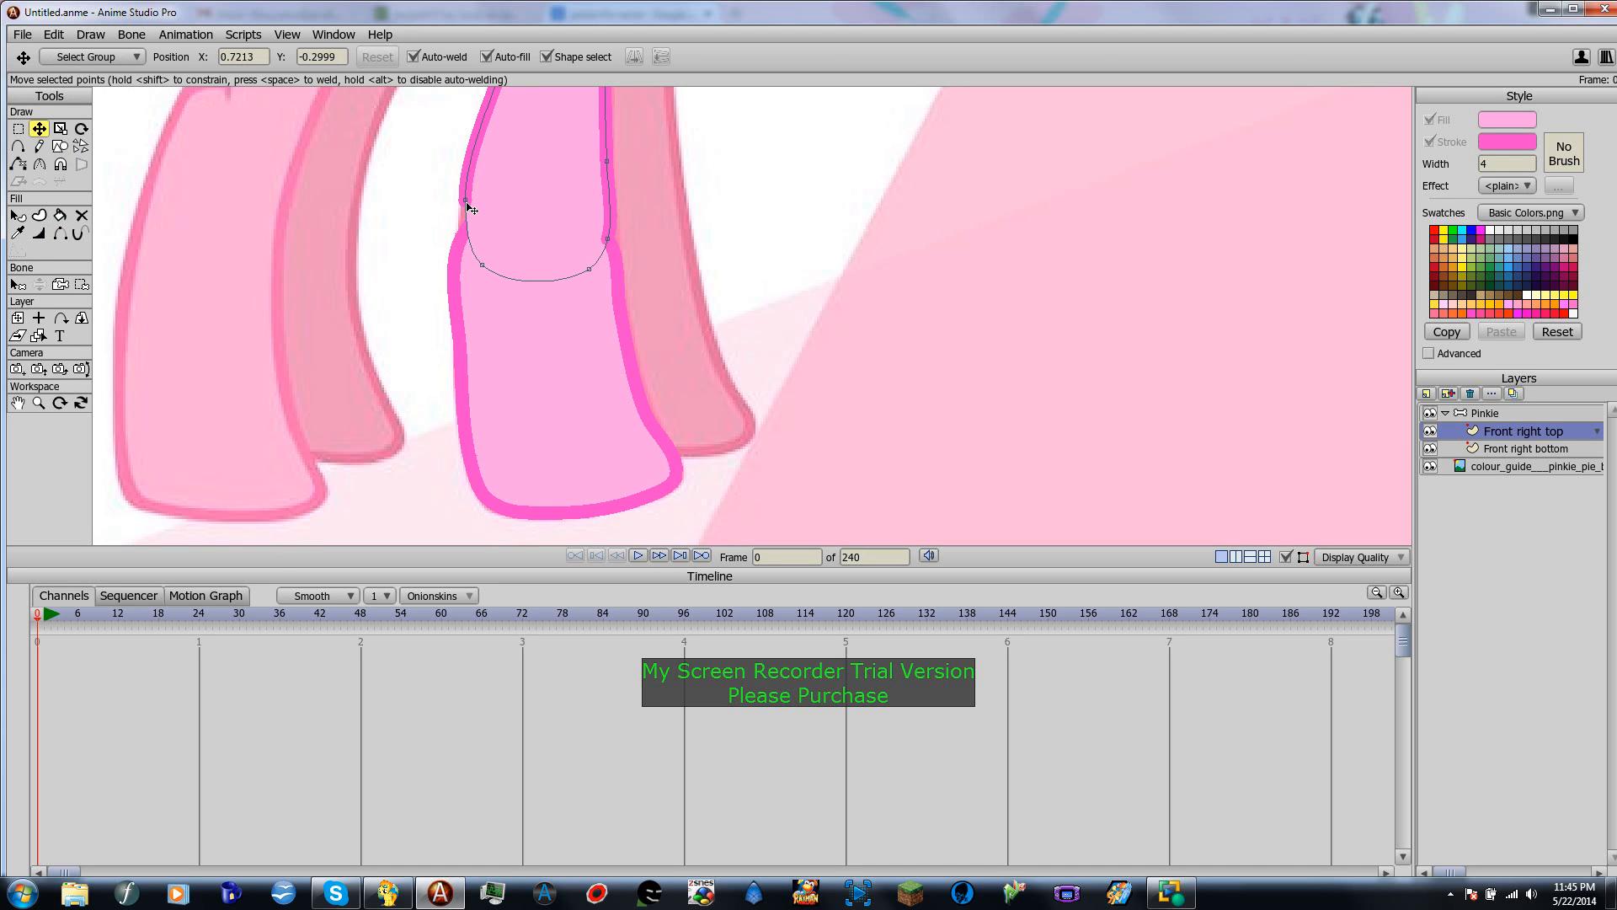
left_click_drag(469, 207, 463, 242)
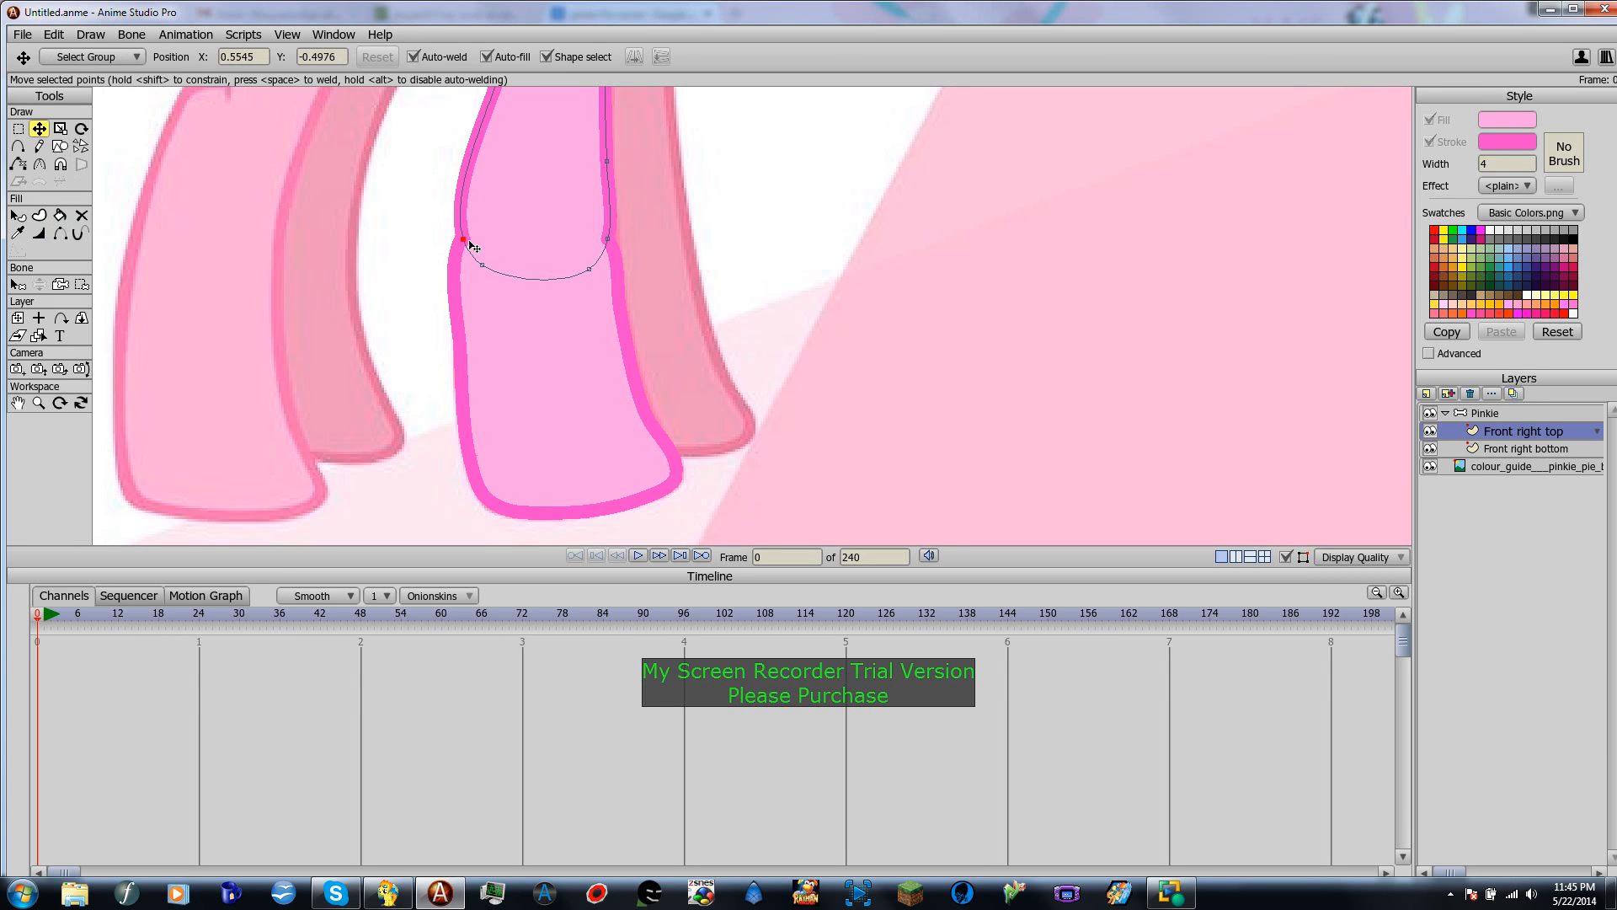
left_click_drag(607, 239, 611, 243)
key("a")
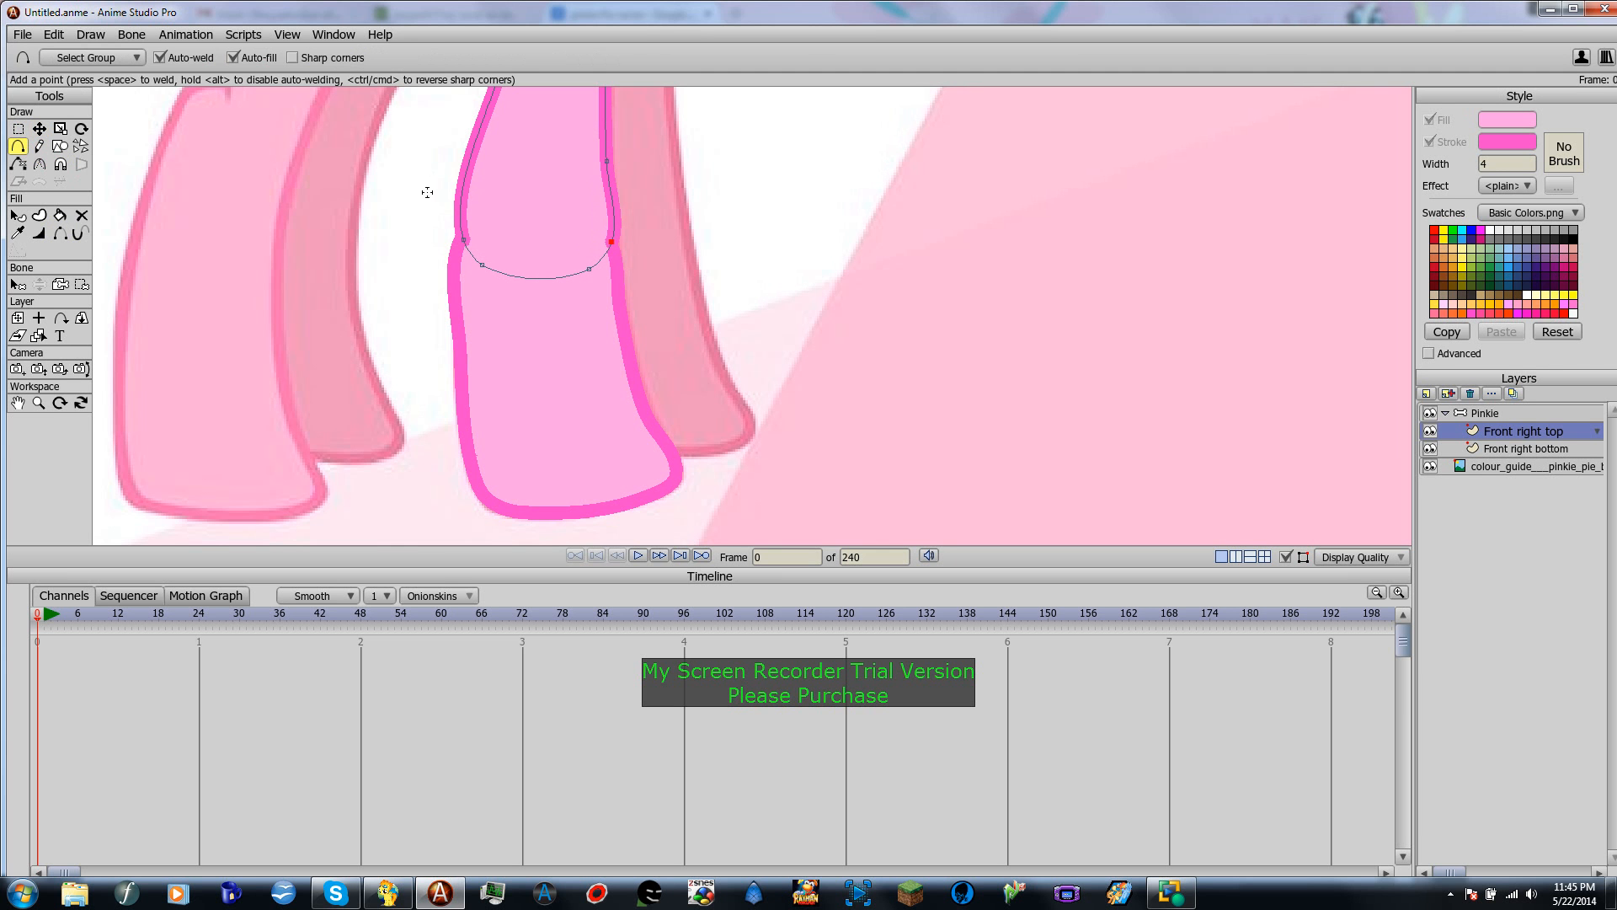
left_click_drag(457, 192, 470, 197)
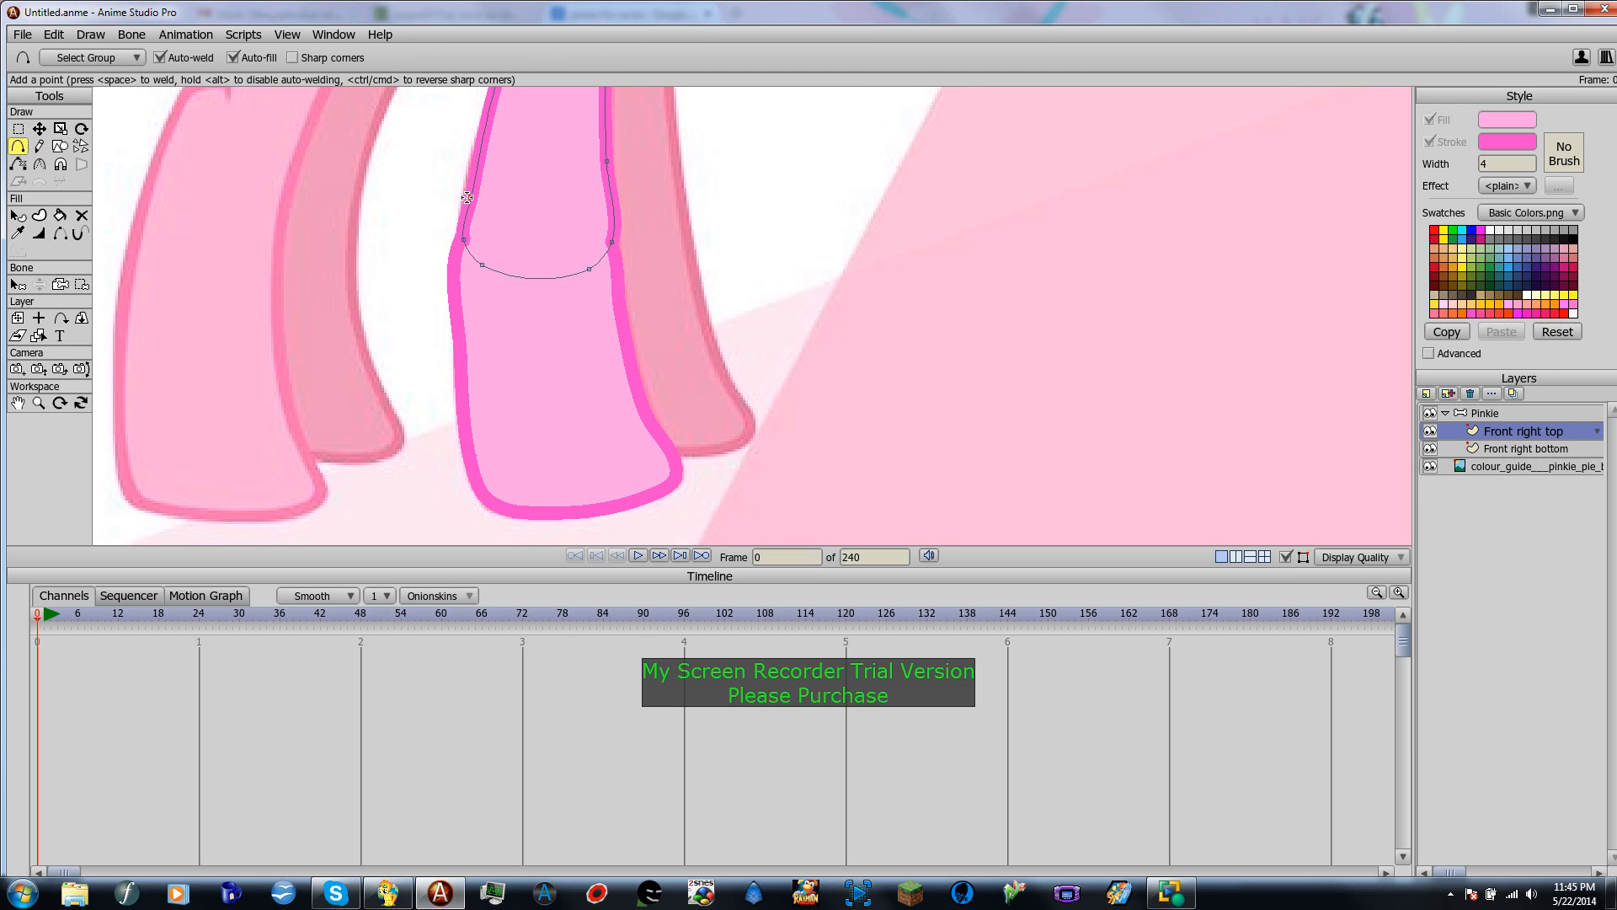
Step: Nudge both outline ends of the upper leg slightly further down so the joint blends into the lower leg
scroll(569, 221, "down", 2)
left_click_drag(582, 206, 590, 240)
scroll(622, 257, "up", 2)
key("t")
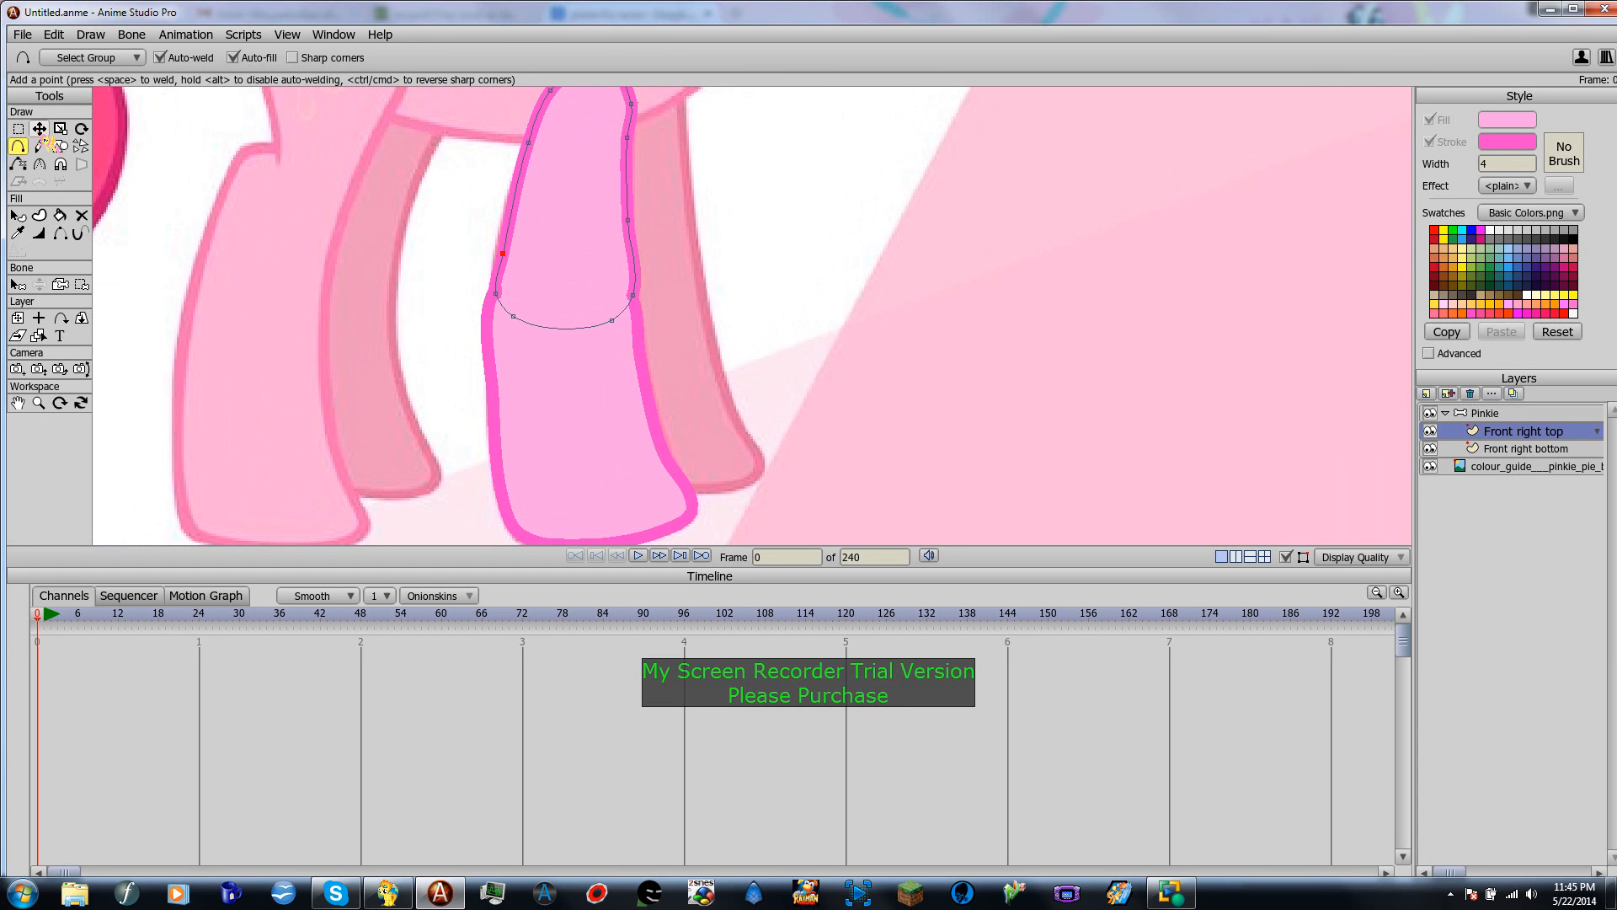
left_click_drag(497, 293, 496, 301)
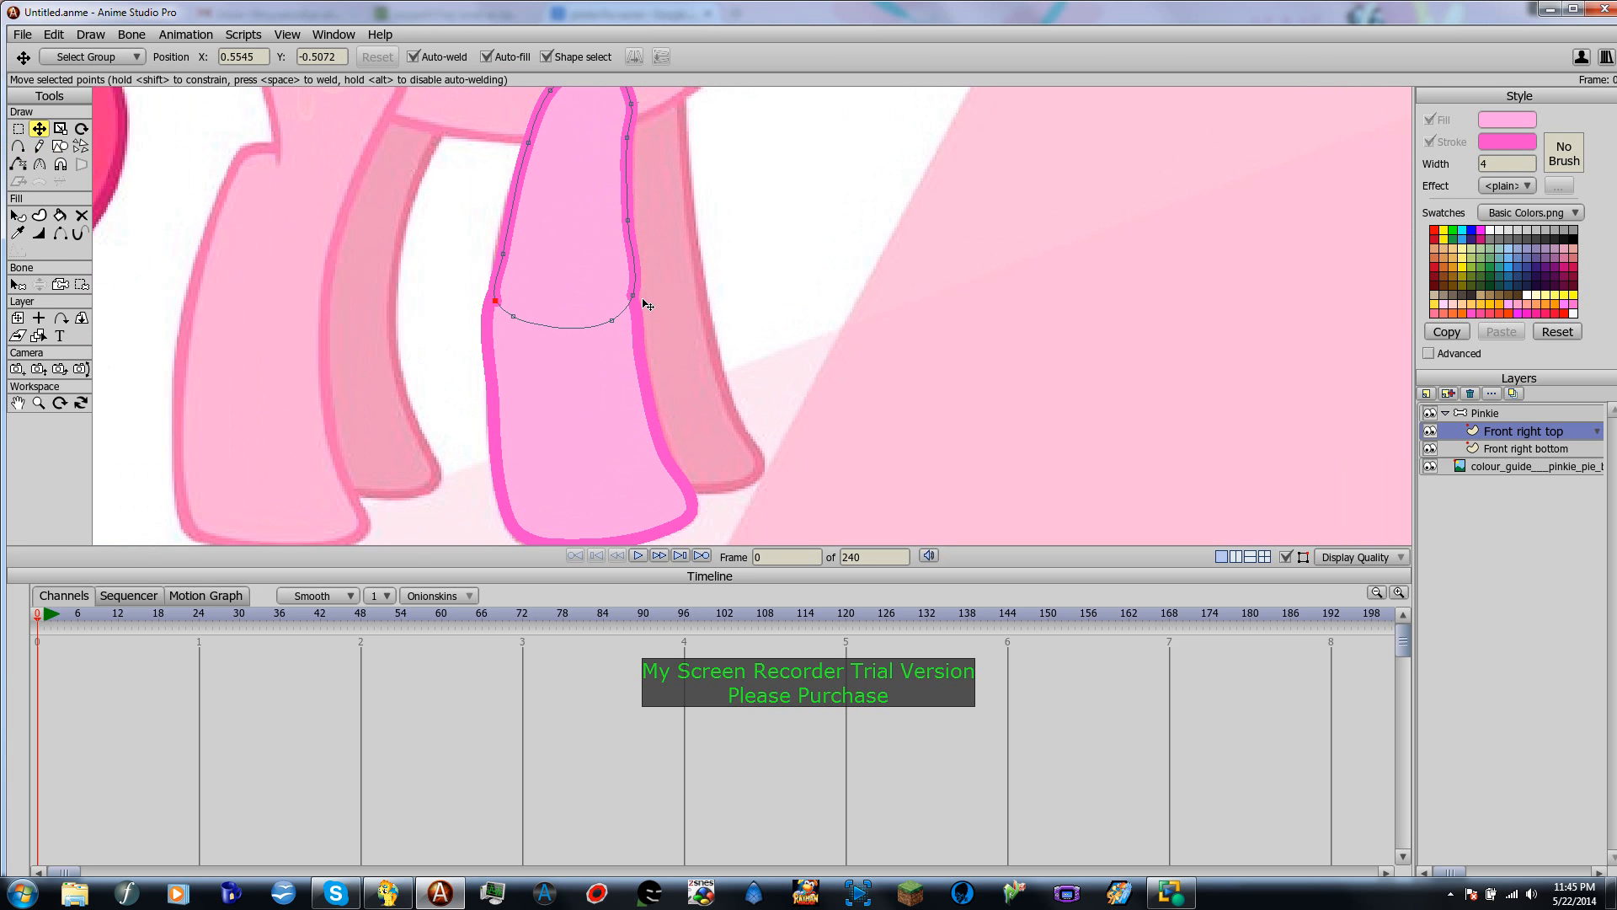
left_click_drag(632, 296, 634, 310)
left_click(19, 147)
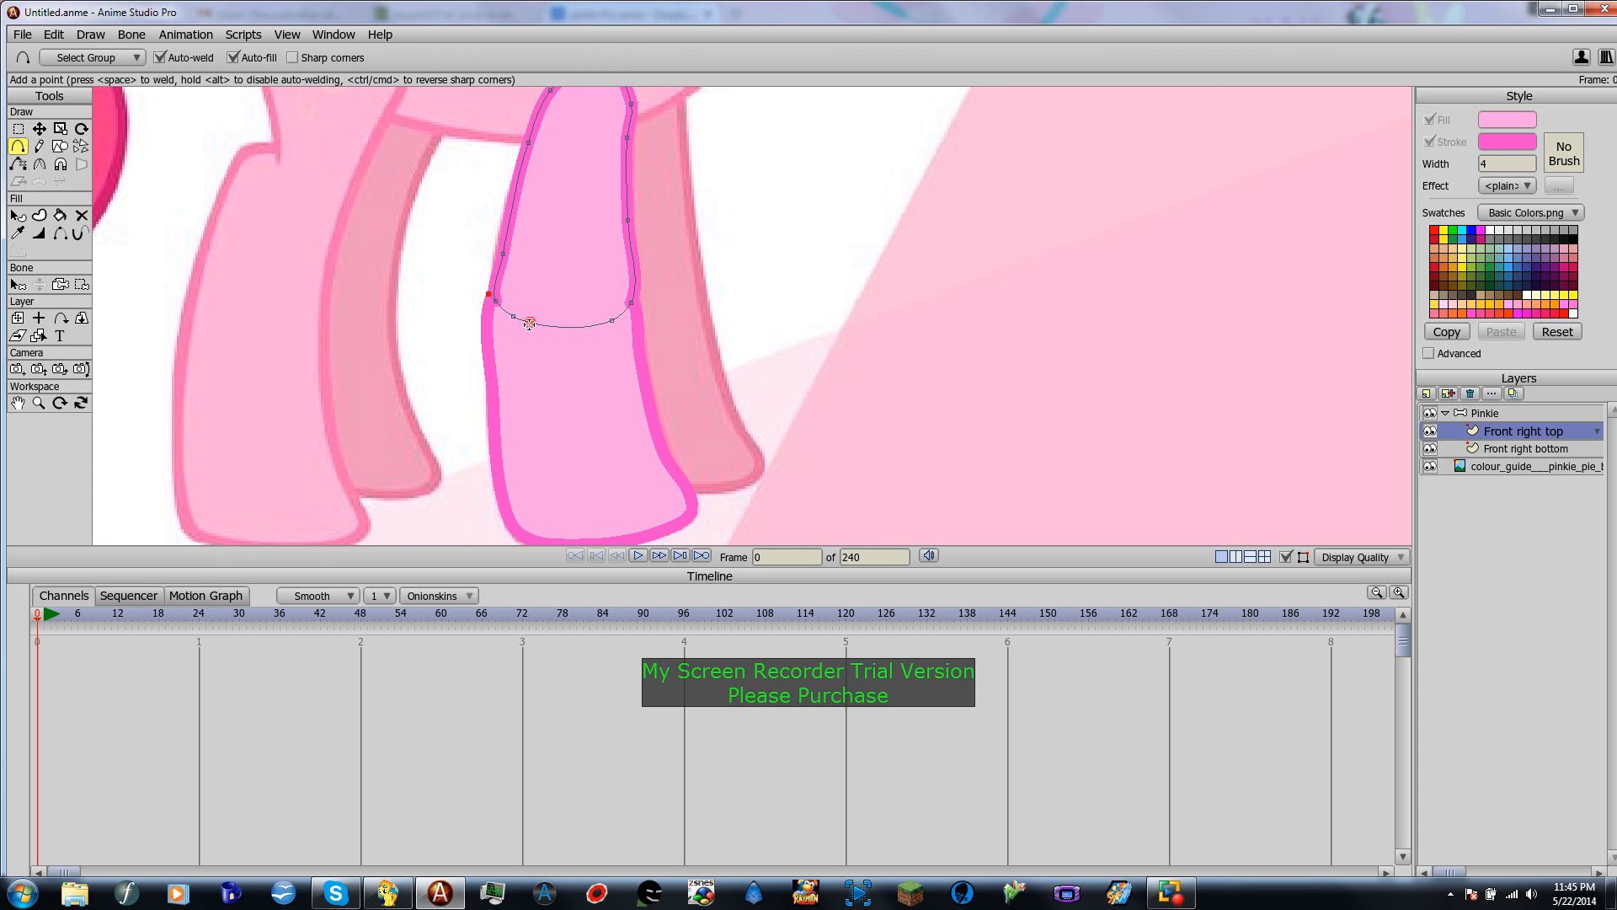
scroll(616, 323, "down", 3)
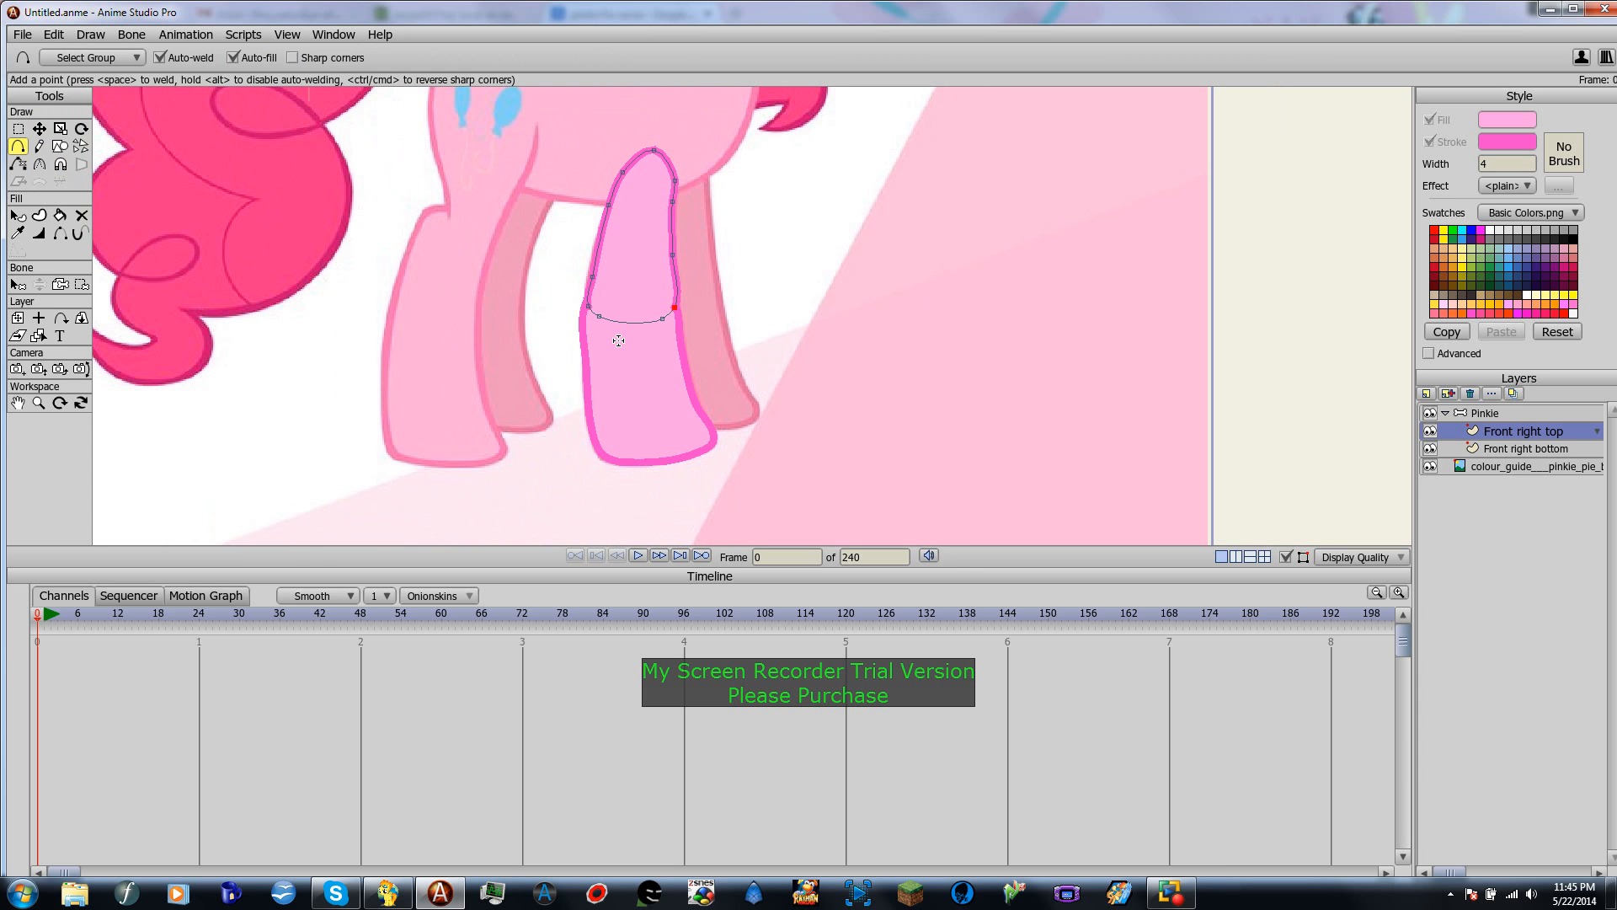
Step: Hide the colour guide, examine the joined front leg with the Pinkie bone layer selected, and show the guide again
left_click(1531, 450)
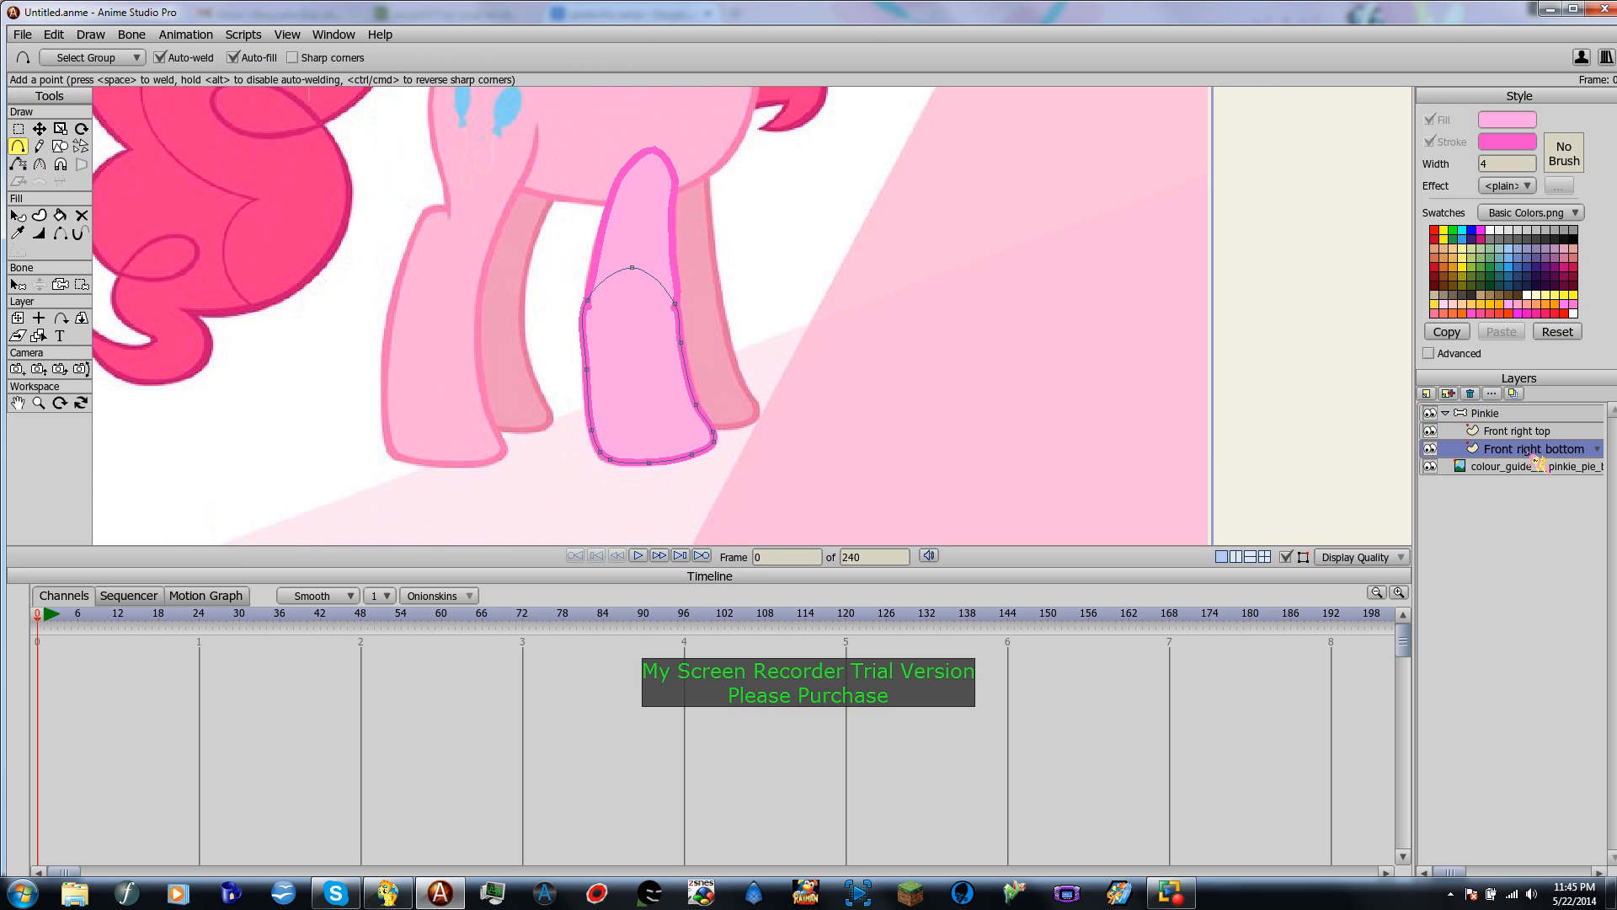
left_click(1430, 467)
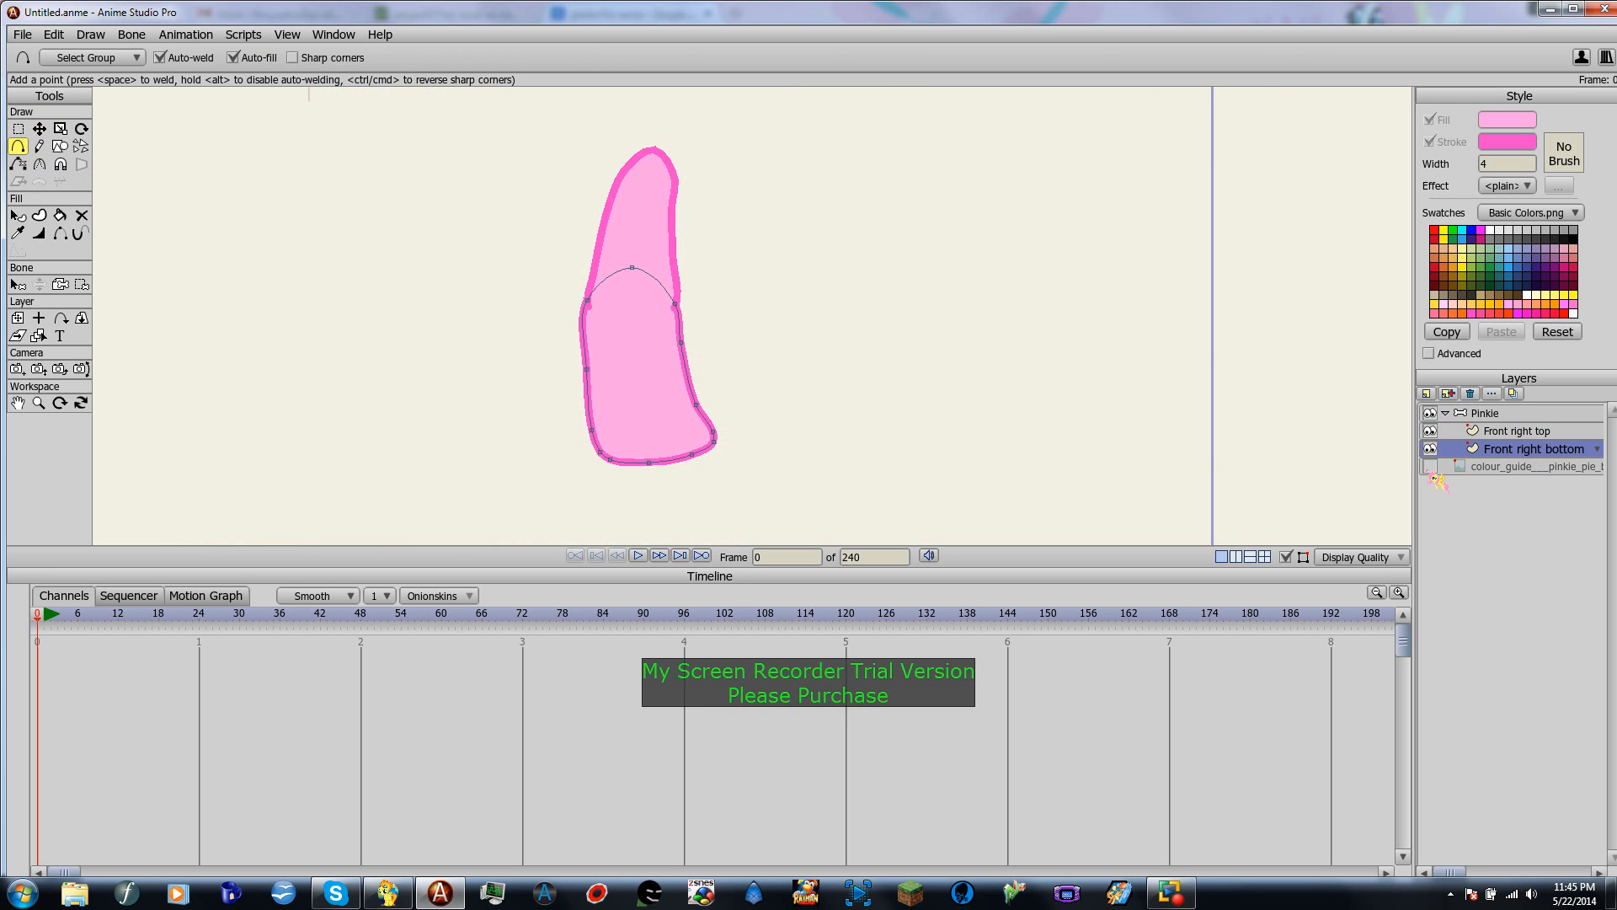
left_click(38, 128)
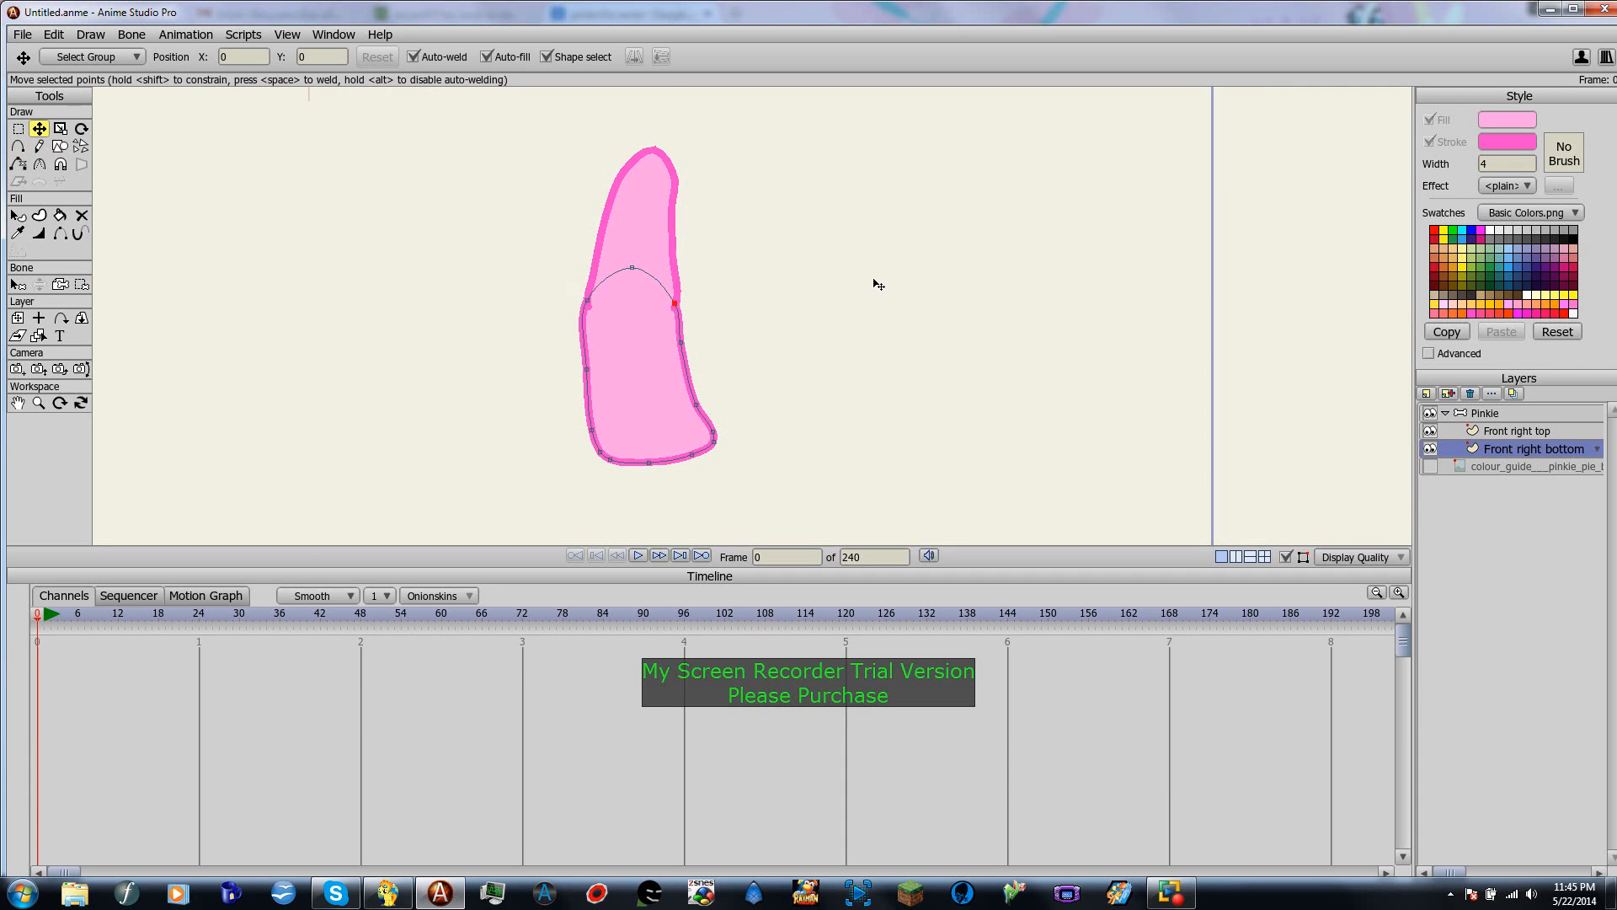
left_click(1508, 414)
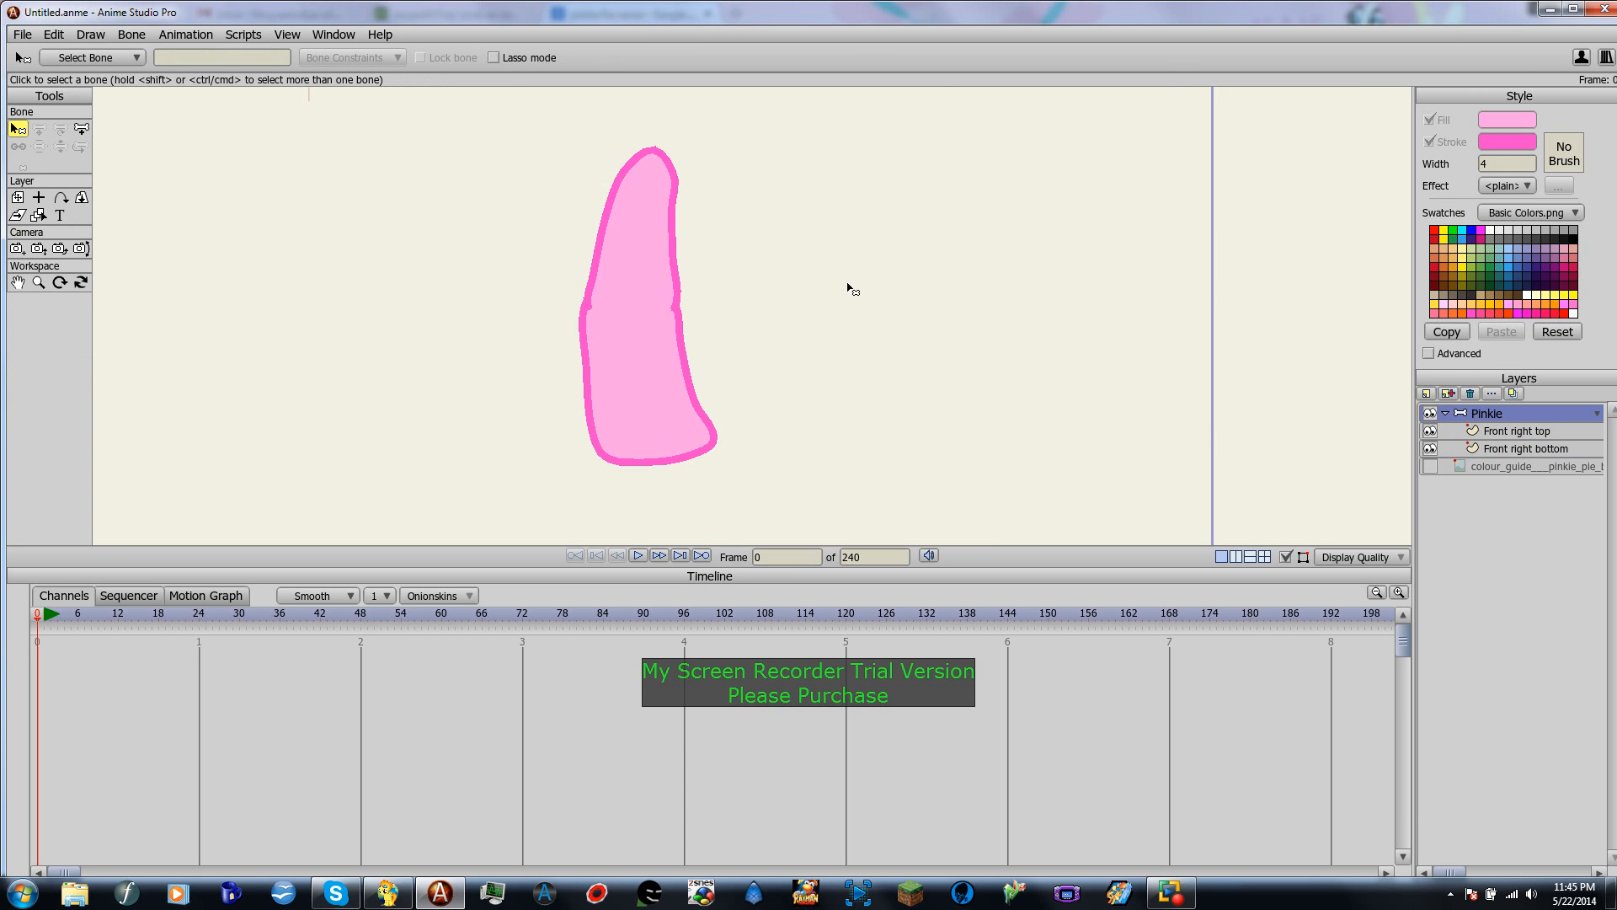
scroll(846, 293, "down", 3)
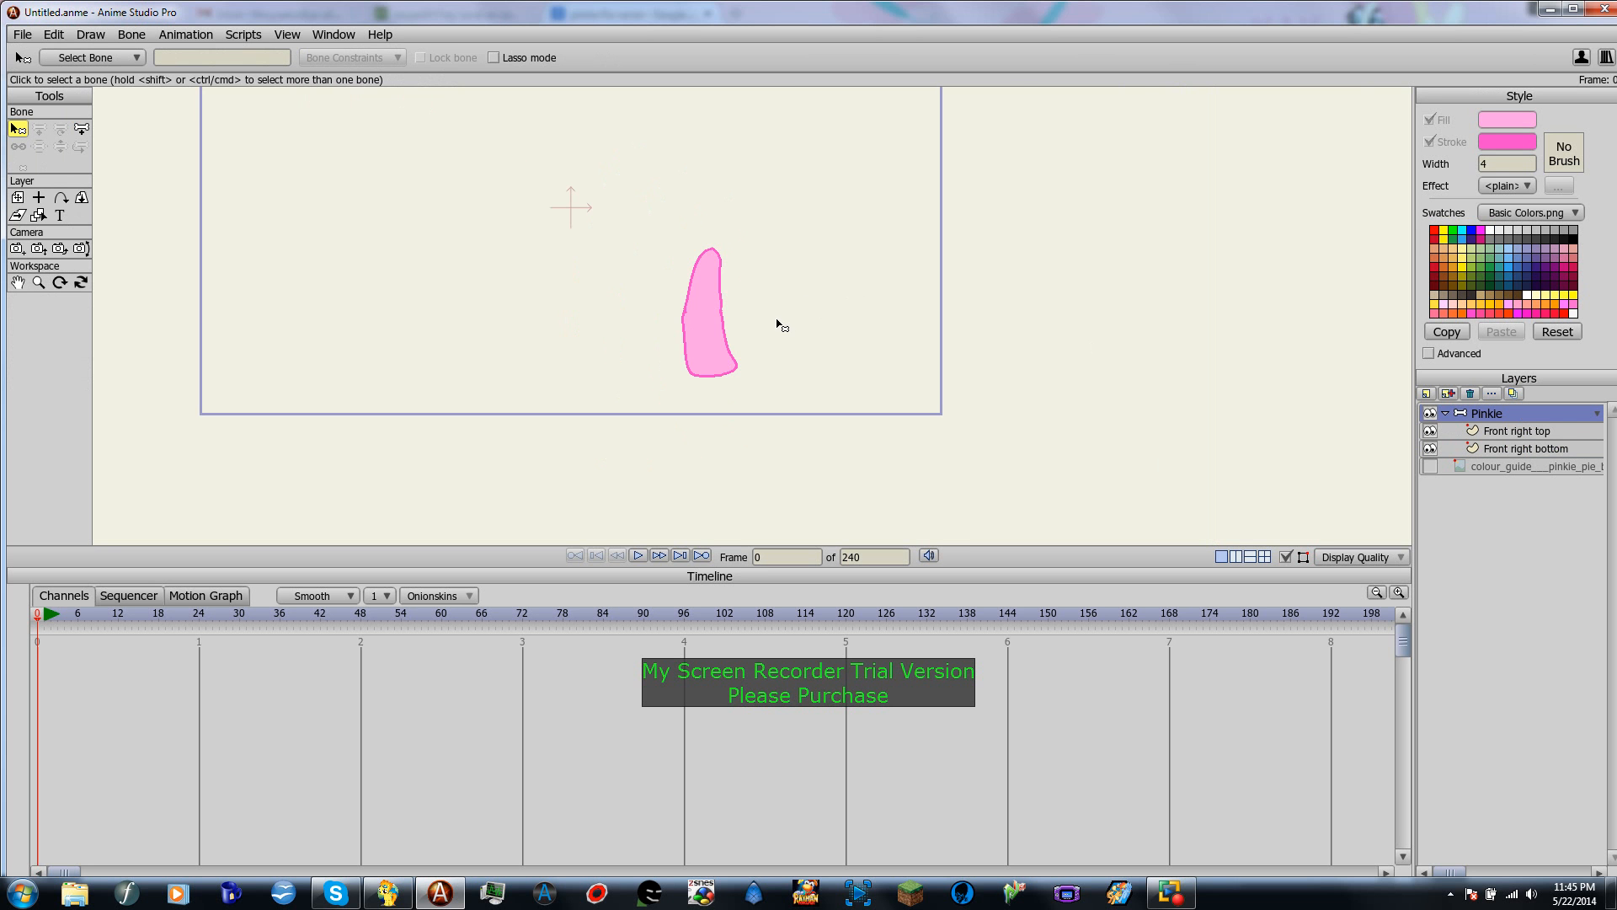
scroll(778, 325, "up", 4)
left_click(1430, 466)
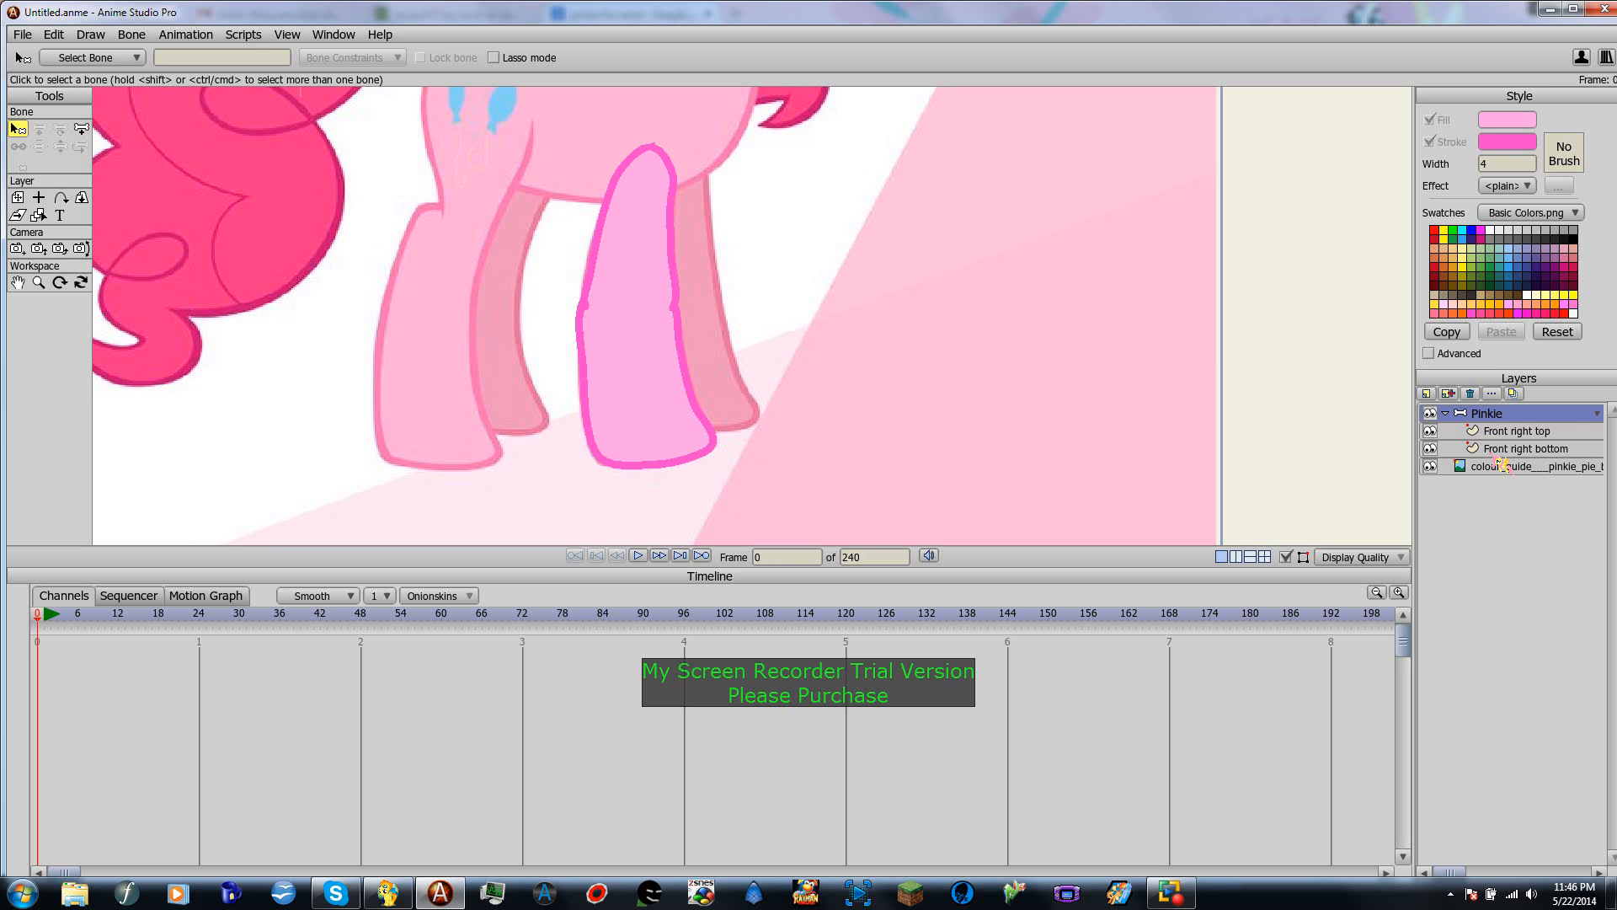
Step: Duplicate the Front right bottom layer and name the copy "Front left bottom"
left_click(1492, 453)
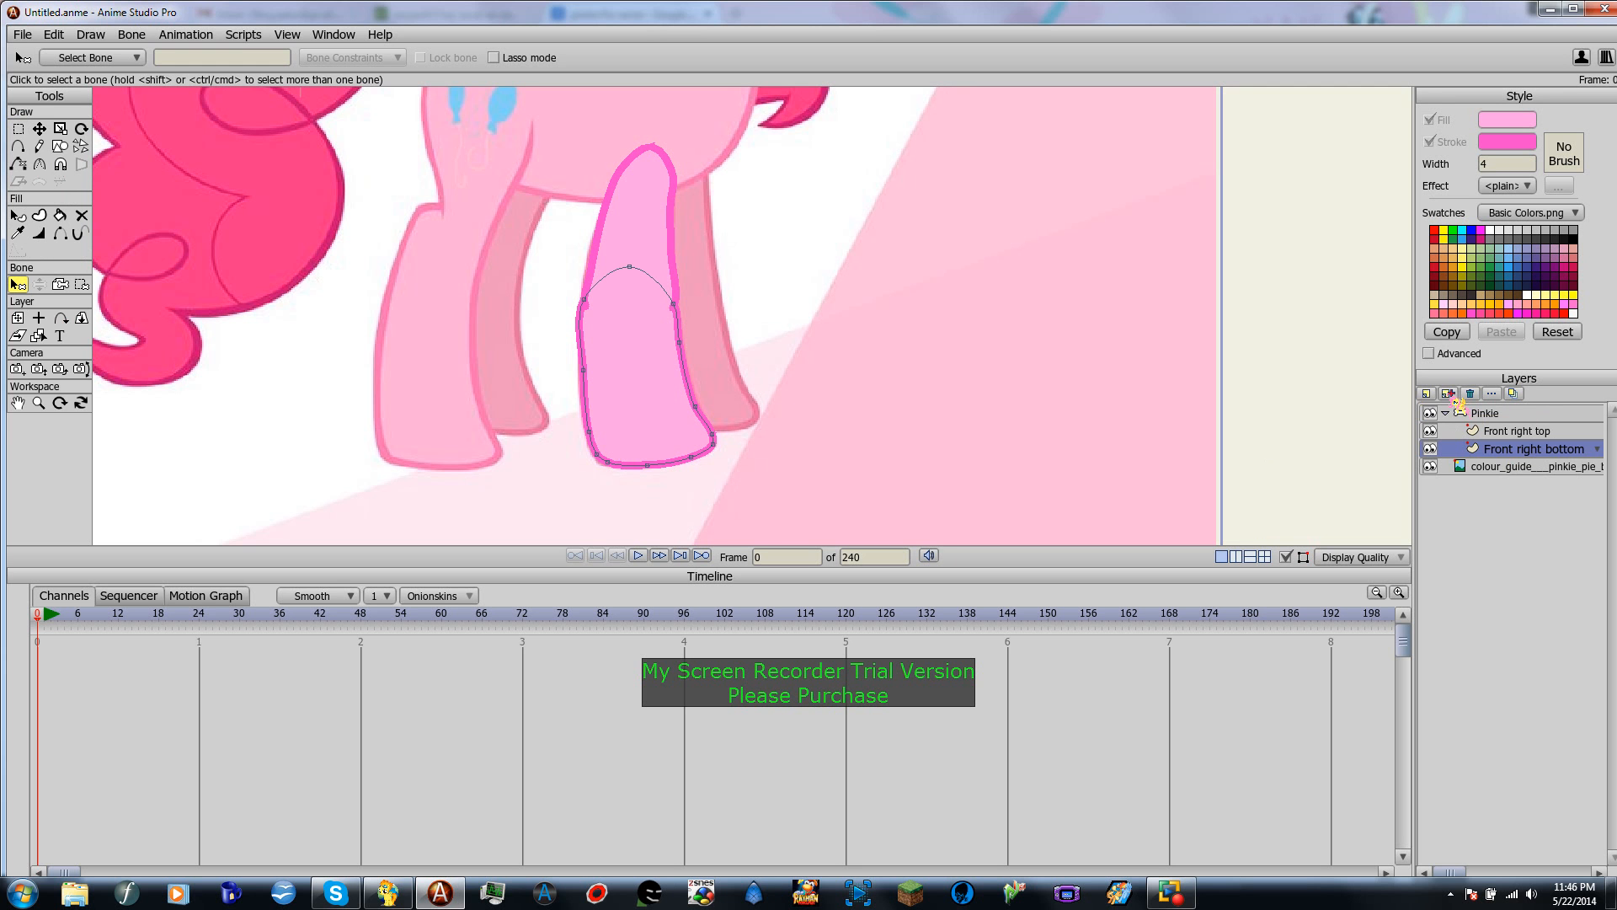
left_click(1458, 396)
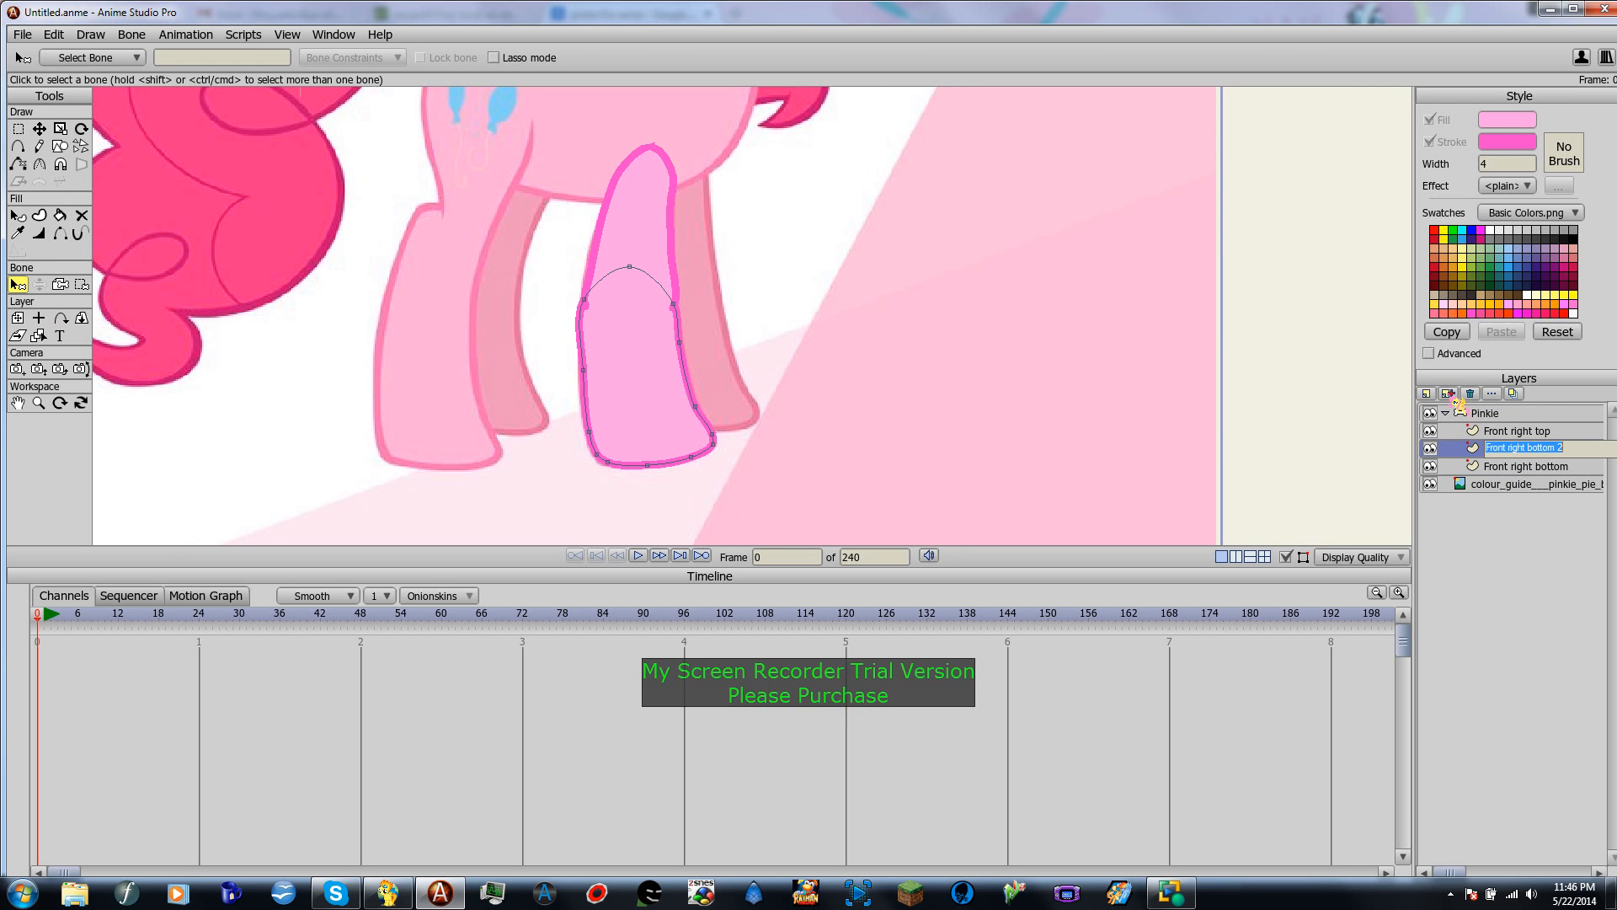
type("Fro")
left_click(1504, 450)
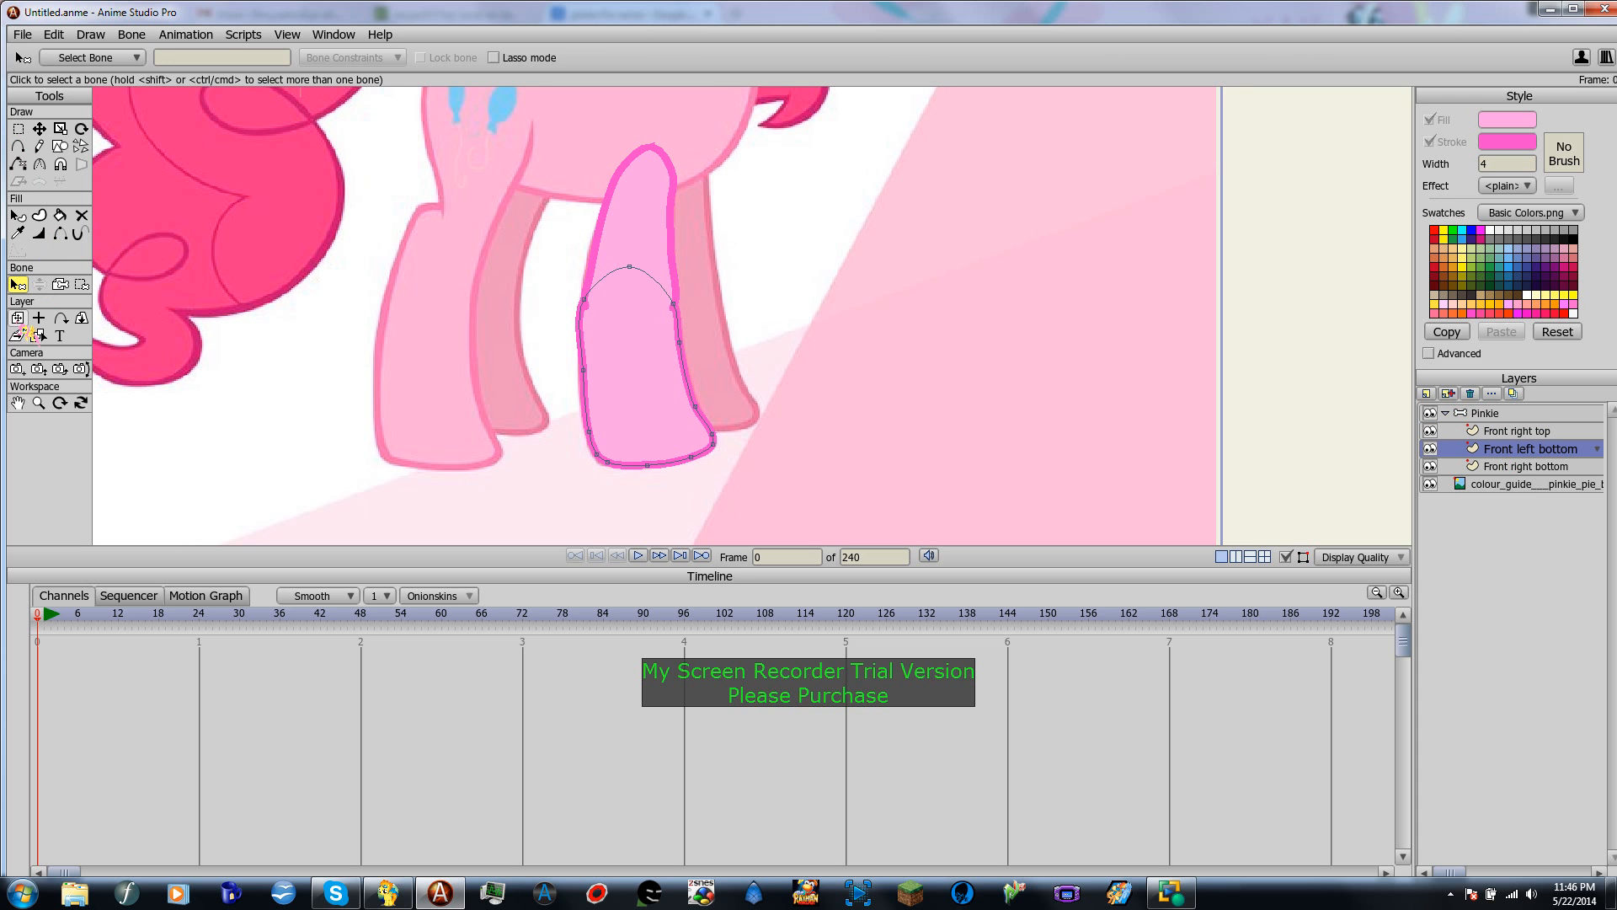
Step: Move the Front left bottom shape over the guide's far front lower leg and place its layer beneath Front right bottom
left_click(20, 321)
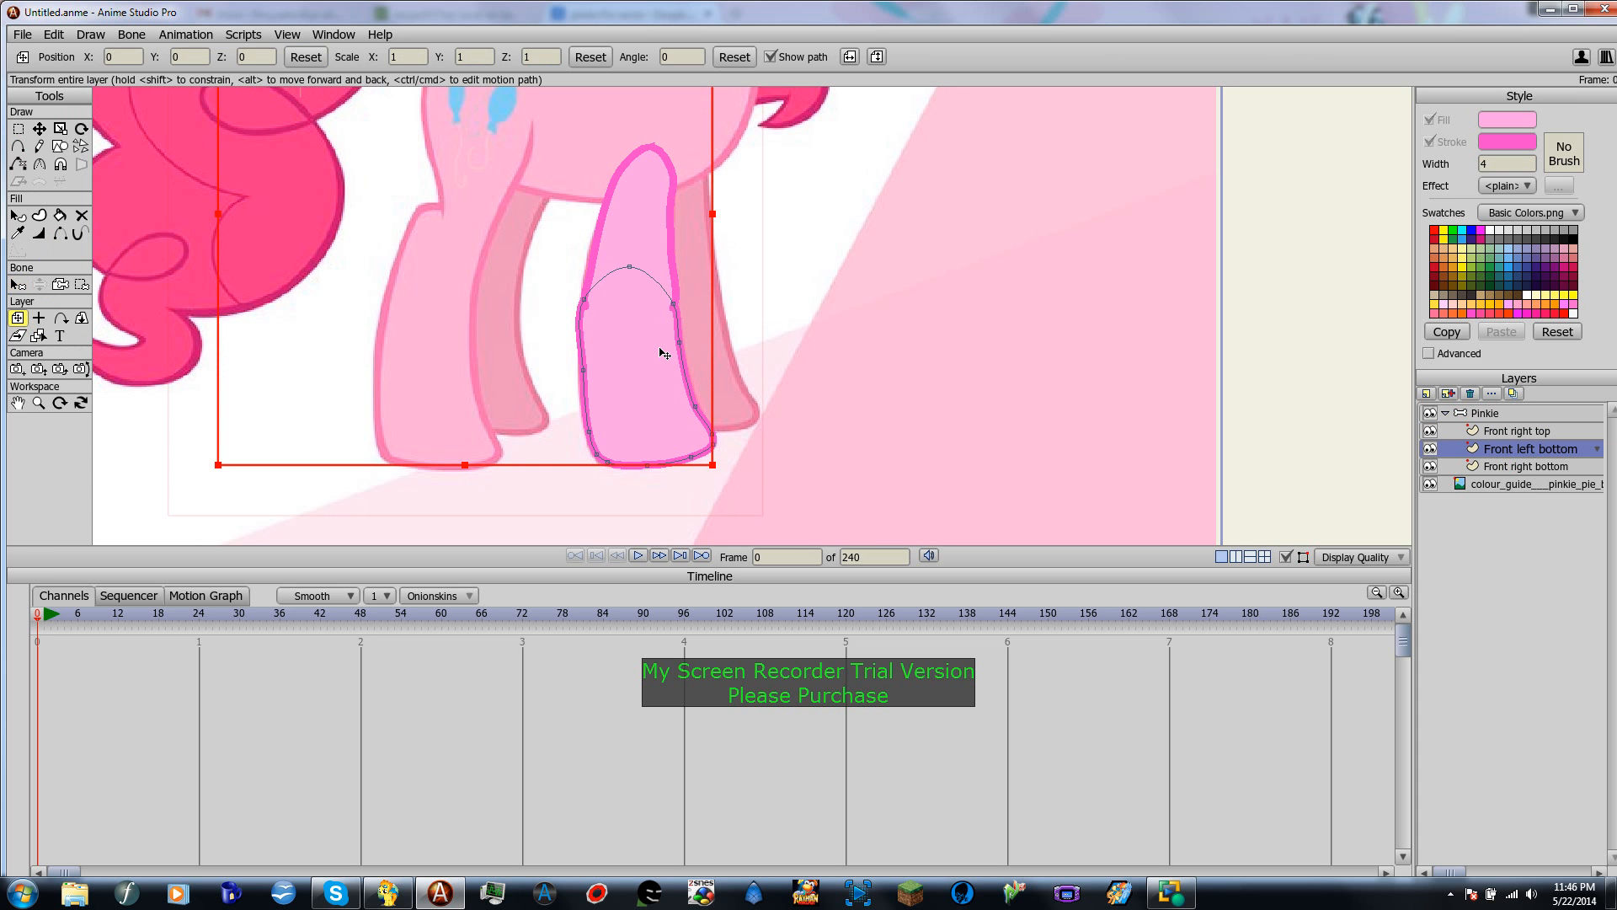
left_click_drag(659, 354, 702, 329)
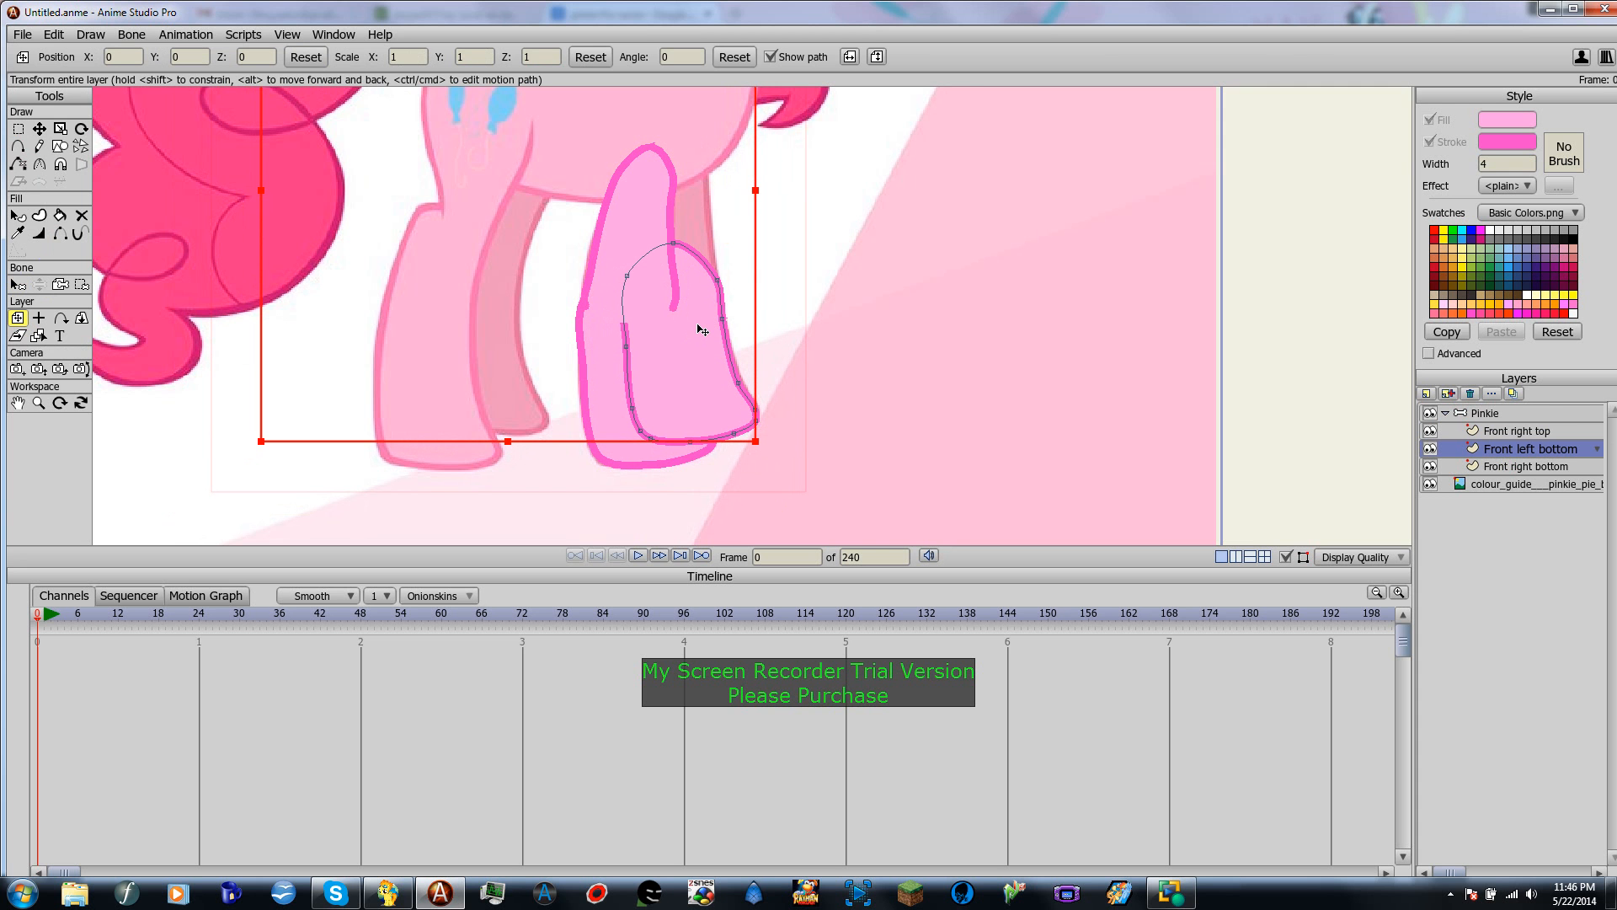
left_click_drag(703, 330, 702, 329)
left_click_drag(1520, 459, 1521, 475)
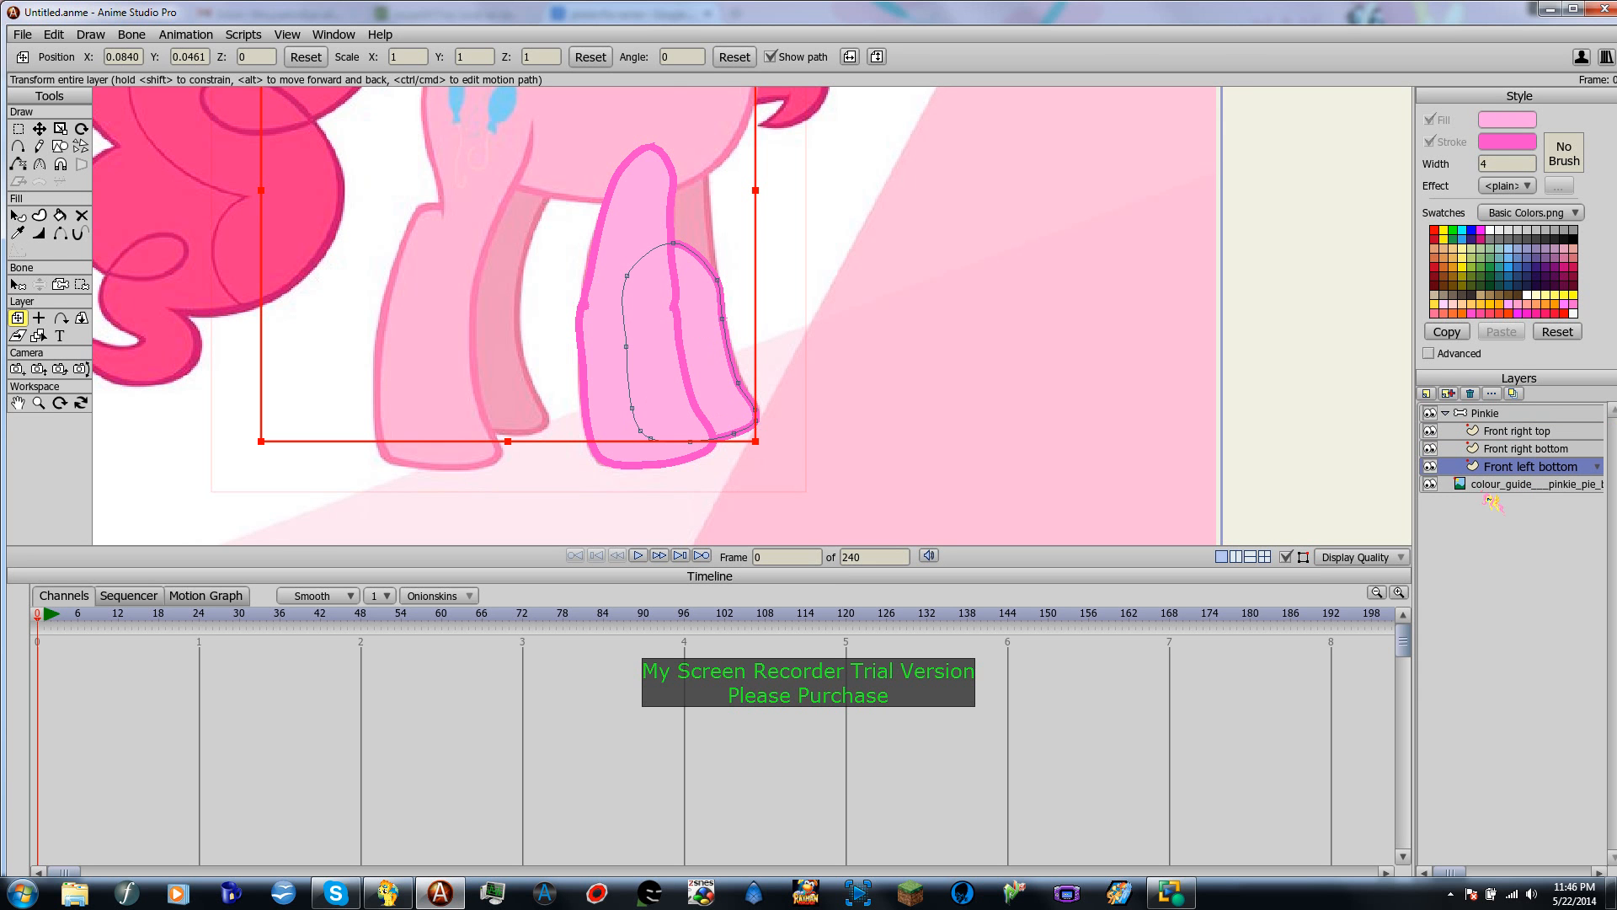
Step: Duplicate the Front right top layer and name the copy "Front left top"
left_click(1511, 432)
left_click(1450, 394)
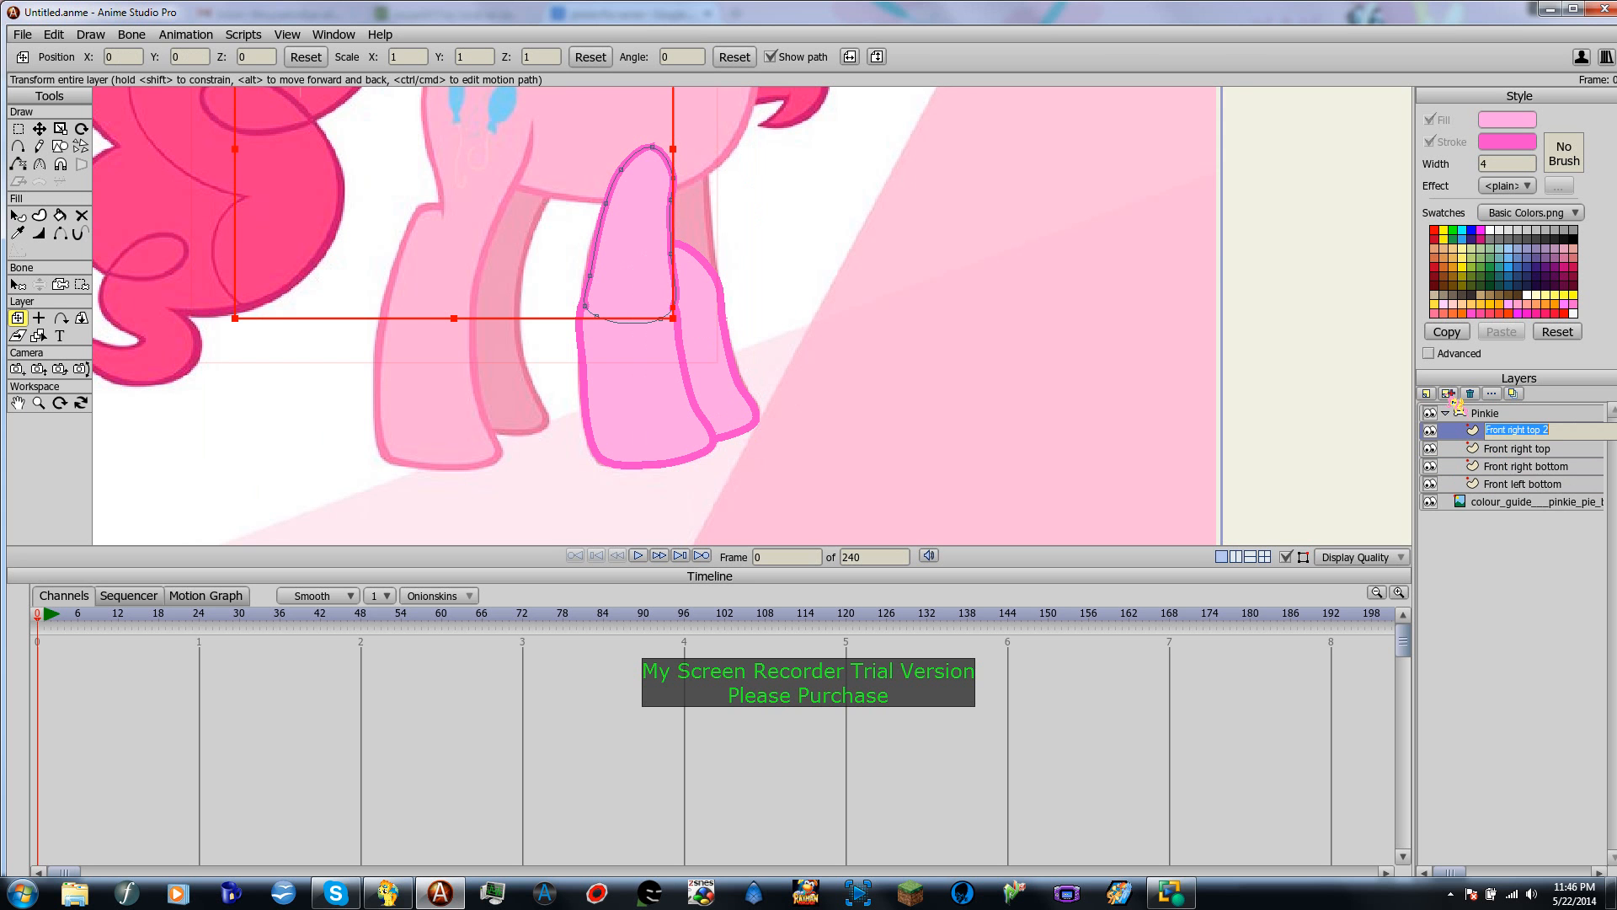
type("fr")
key("Left")
key("Left")
key("Left")
key("Left")
key("Left")
key("Left")
key("Left")
key("Left")
key("Left")
key("Left")
key("Left")
key("Left")
key("Left")
key("BackSpace")
type("Fr")
key("Return")
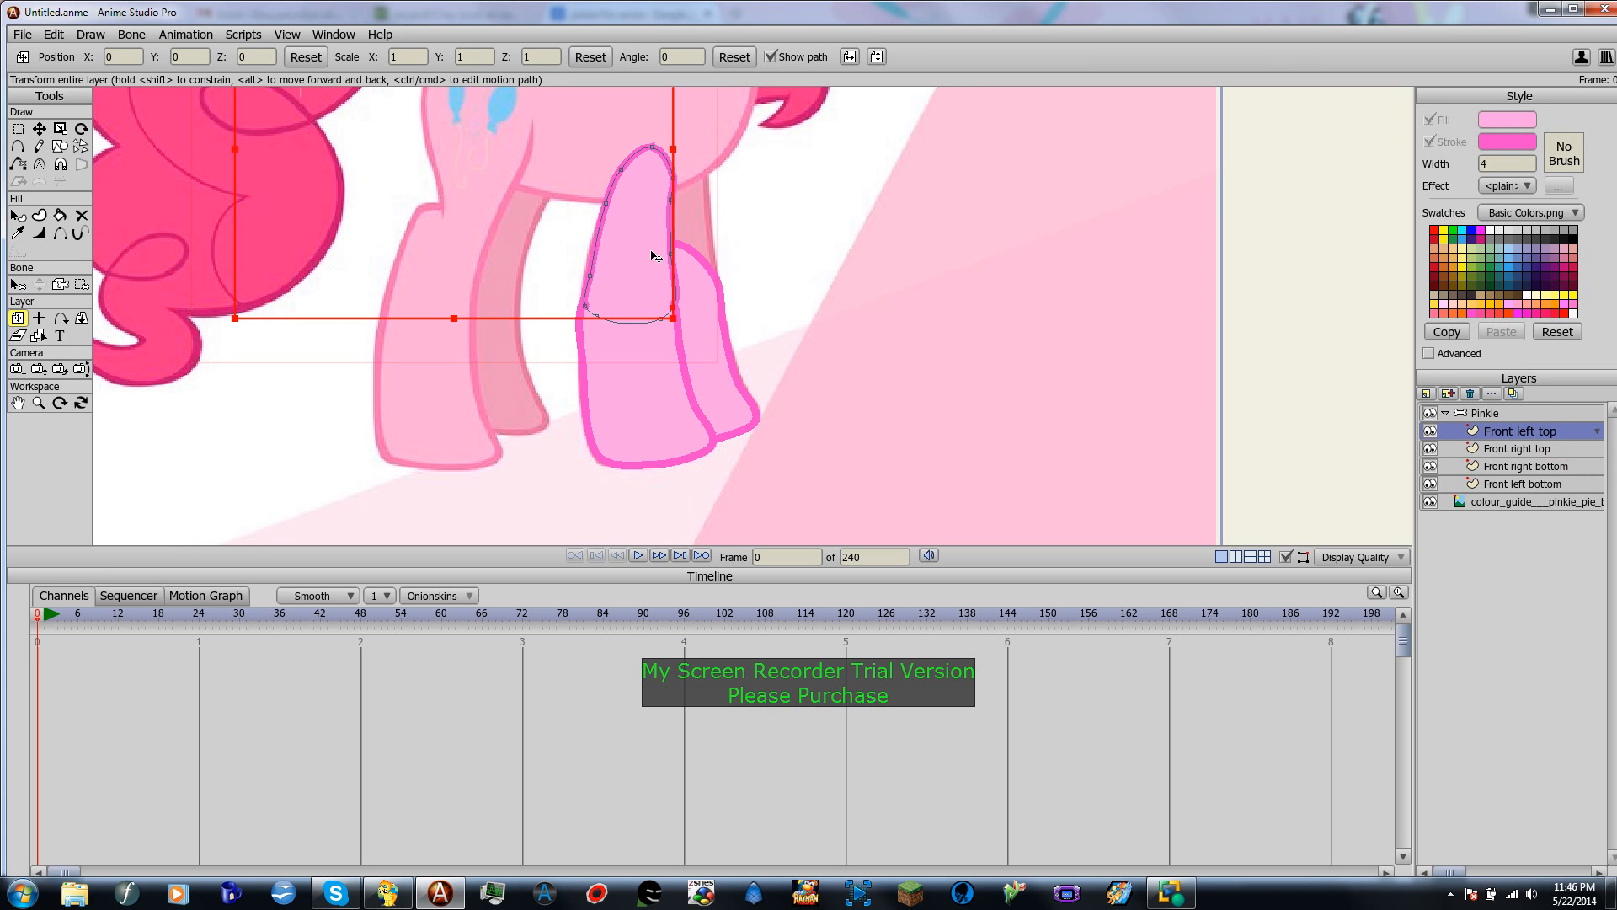
Step: Move the Front left top shape over the far front upper leg and place its layer between Front right bottom and Front left bottom
left_click_drag(653, 253, 697, 250)
left_click_drag(1516, 433, 1527, 480)
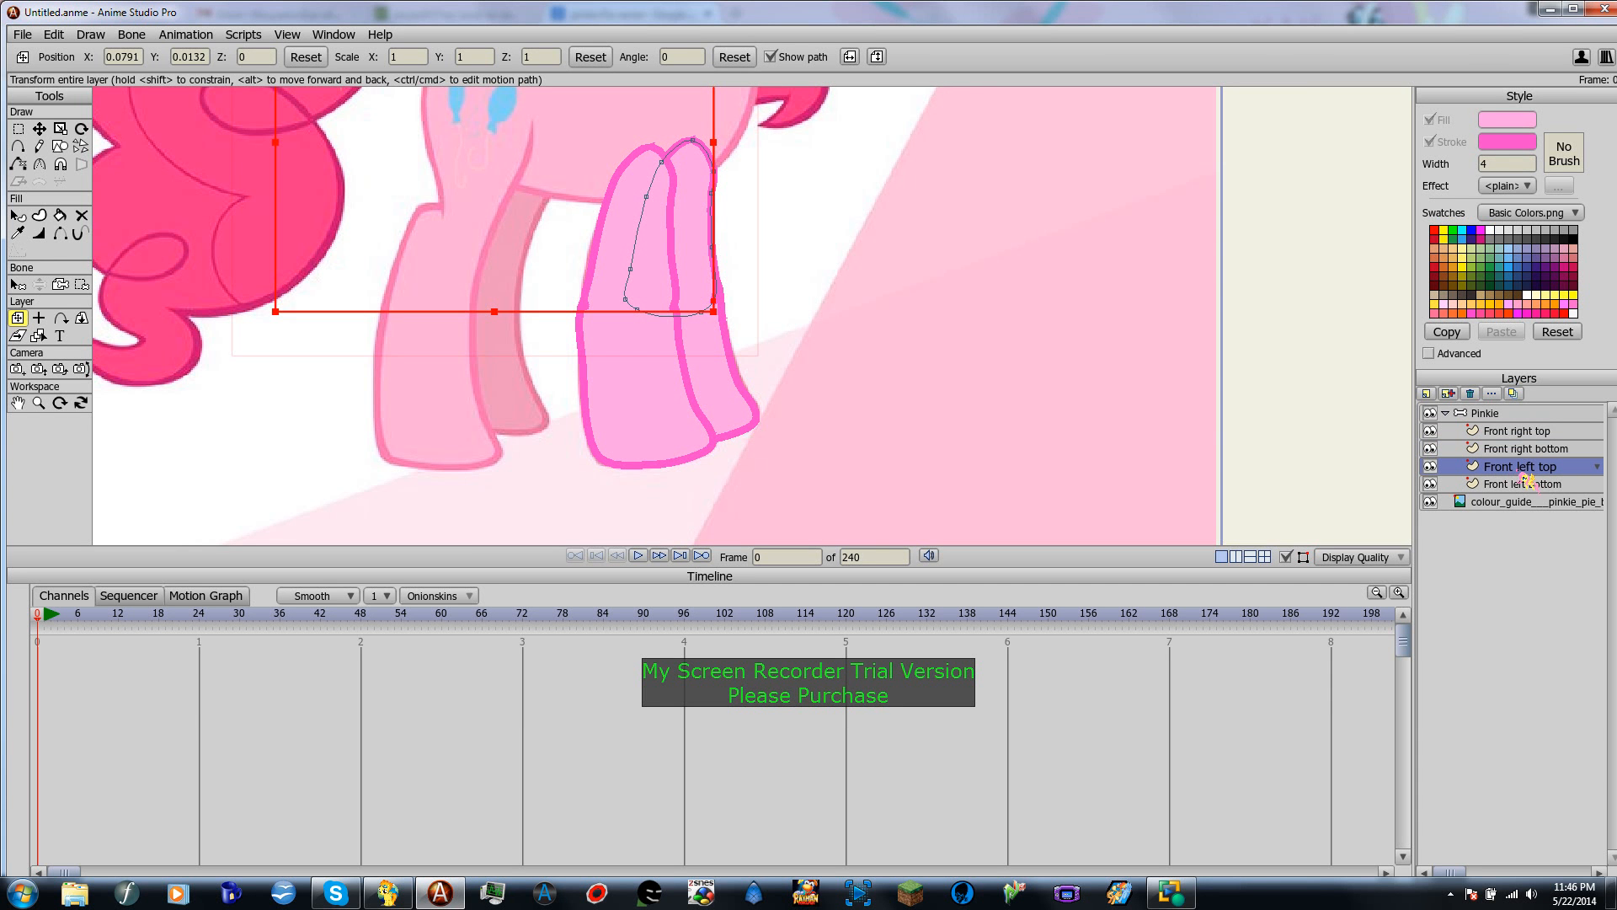
Step: Align the Front left top outline's right end with the lower leg's edge, adding two points above it to straighten the joint
scroll(875, 361, "up", 4)
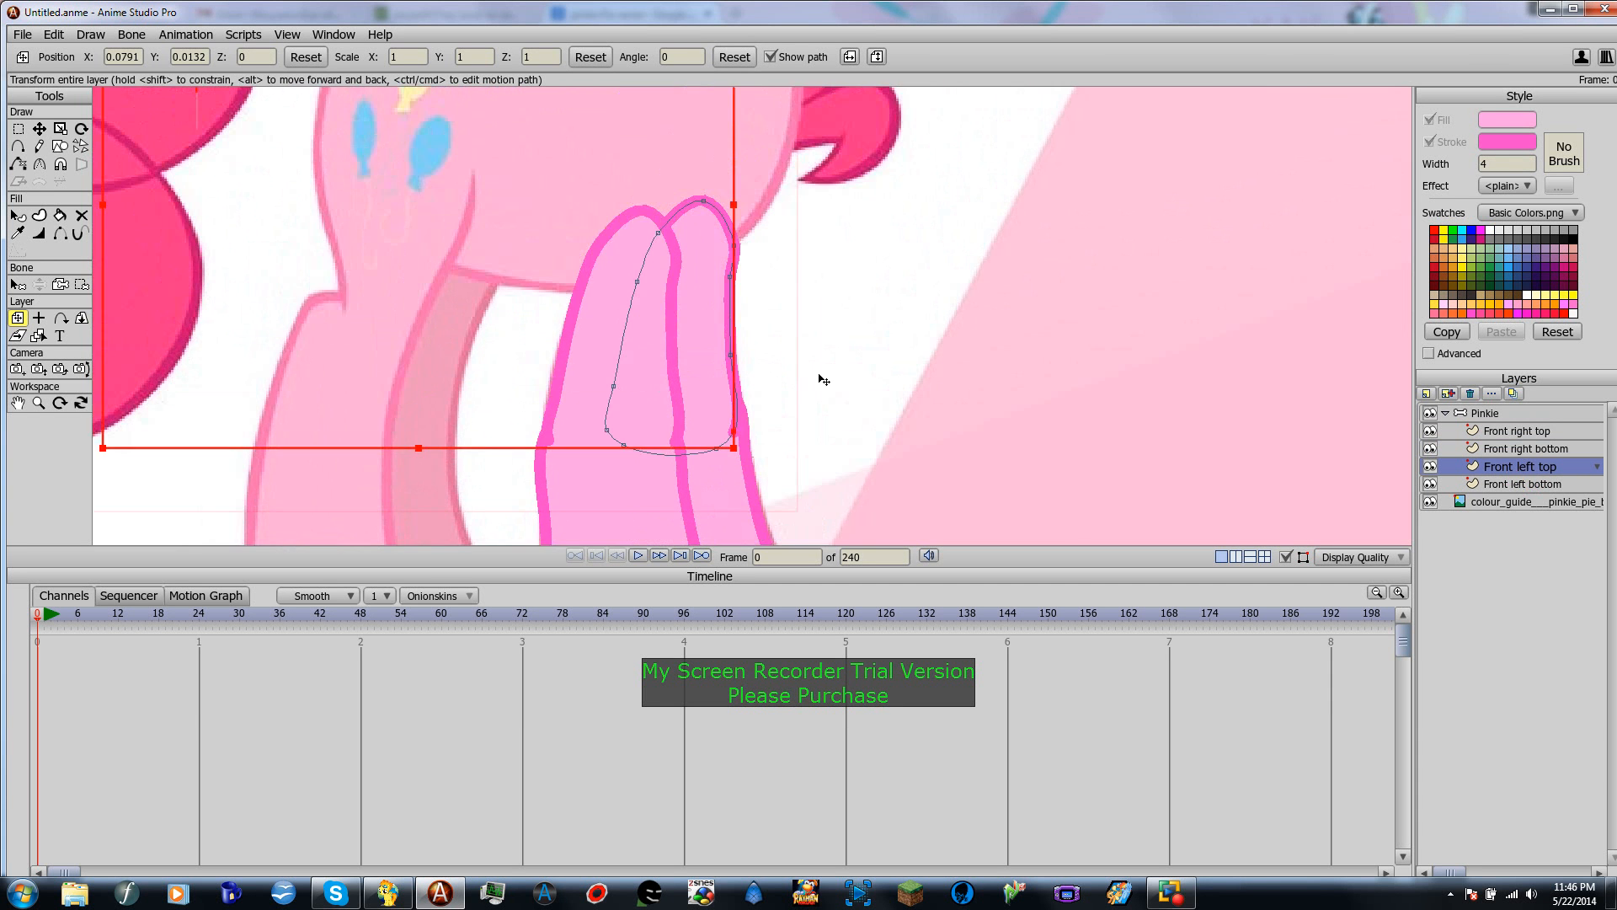
left_click_drag(848, 404, 805, 316)
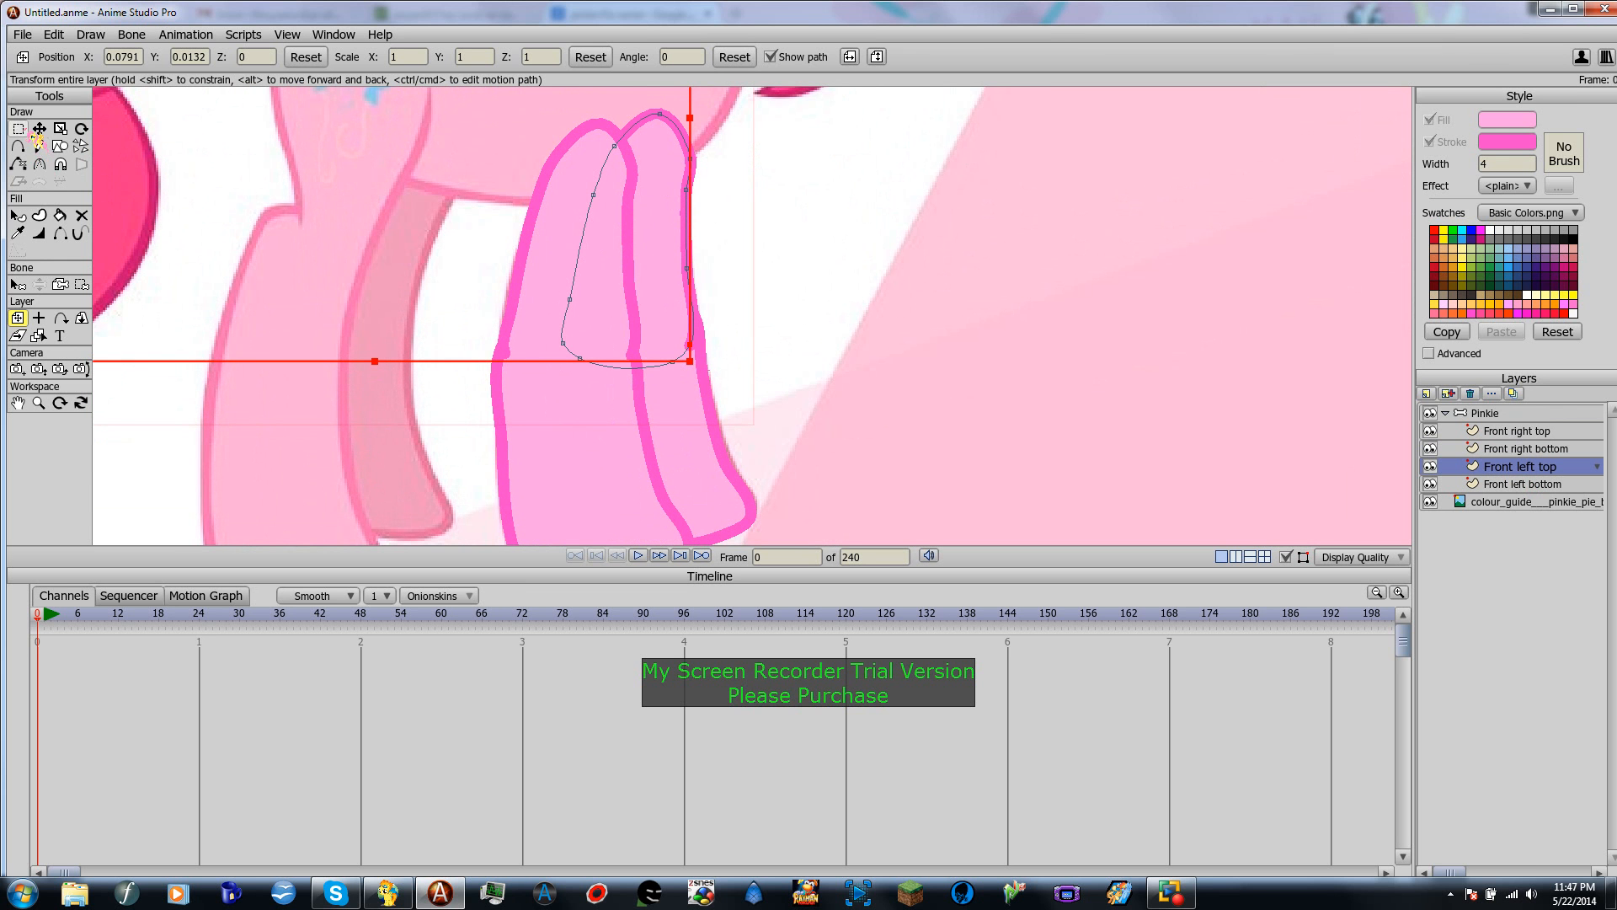
key("g")
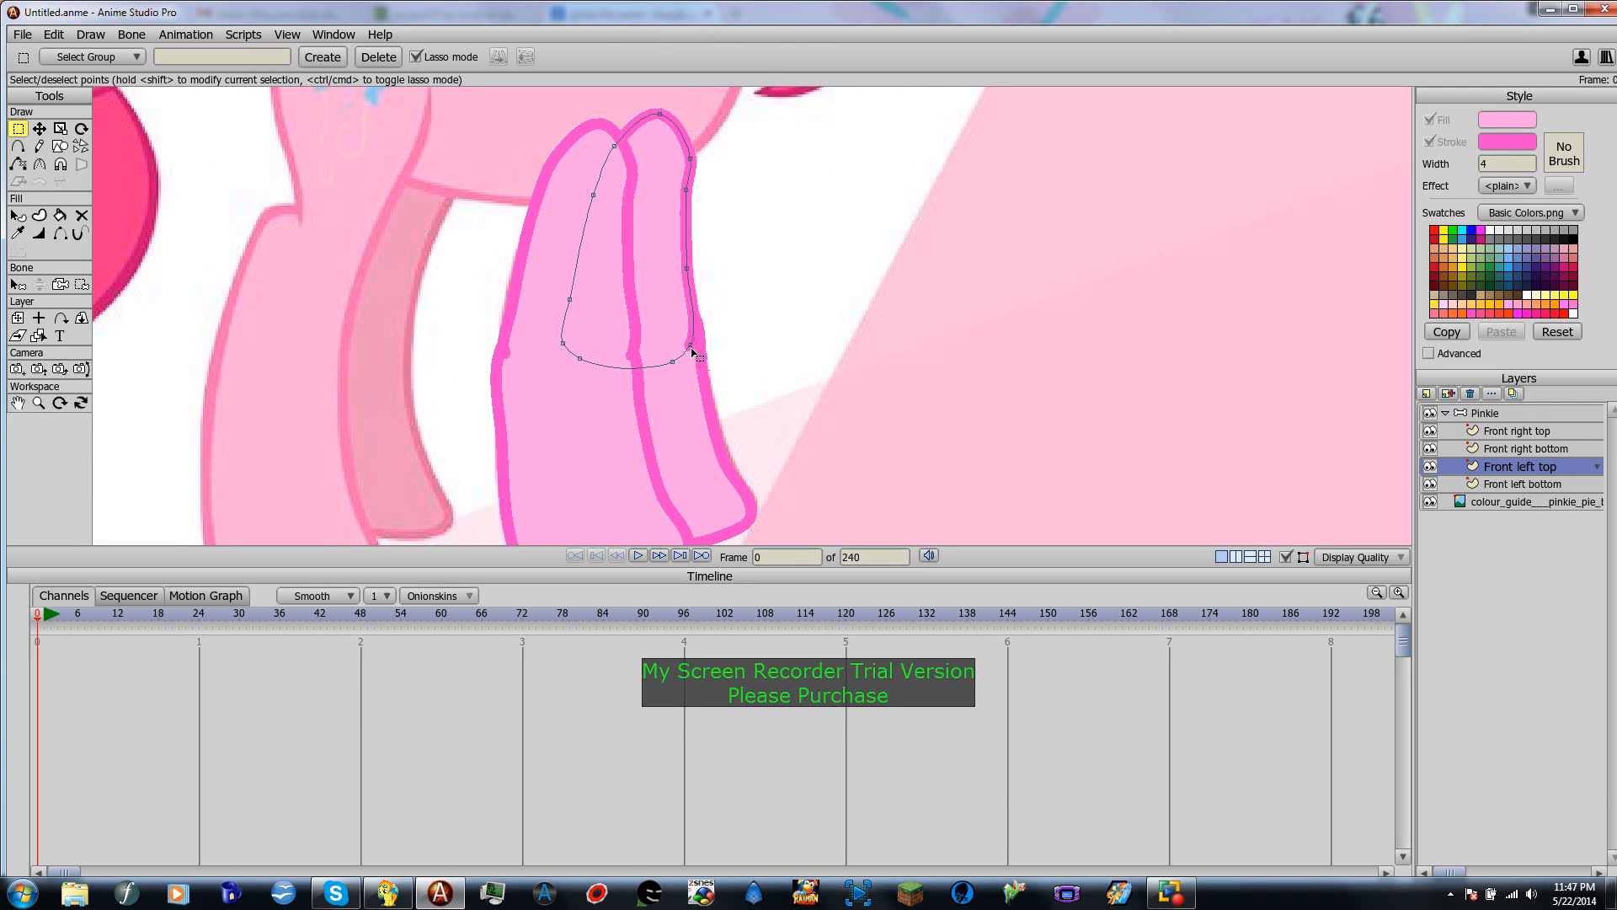
left_click(40, 128)
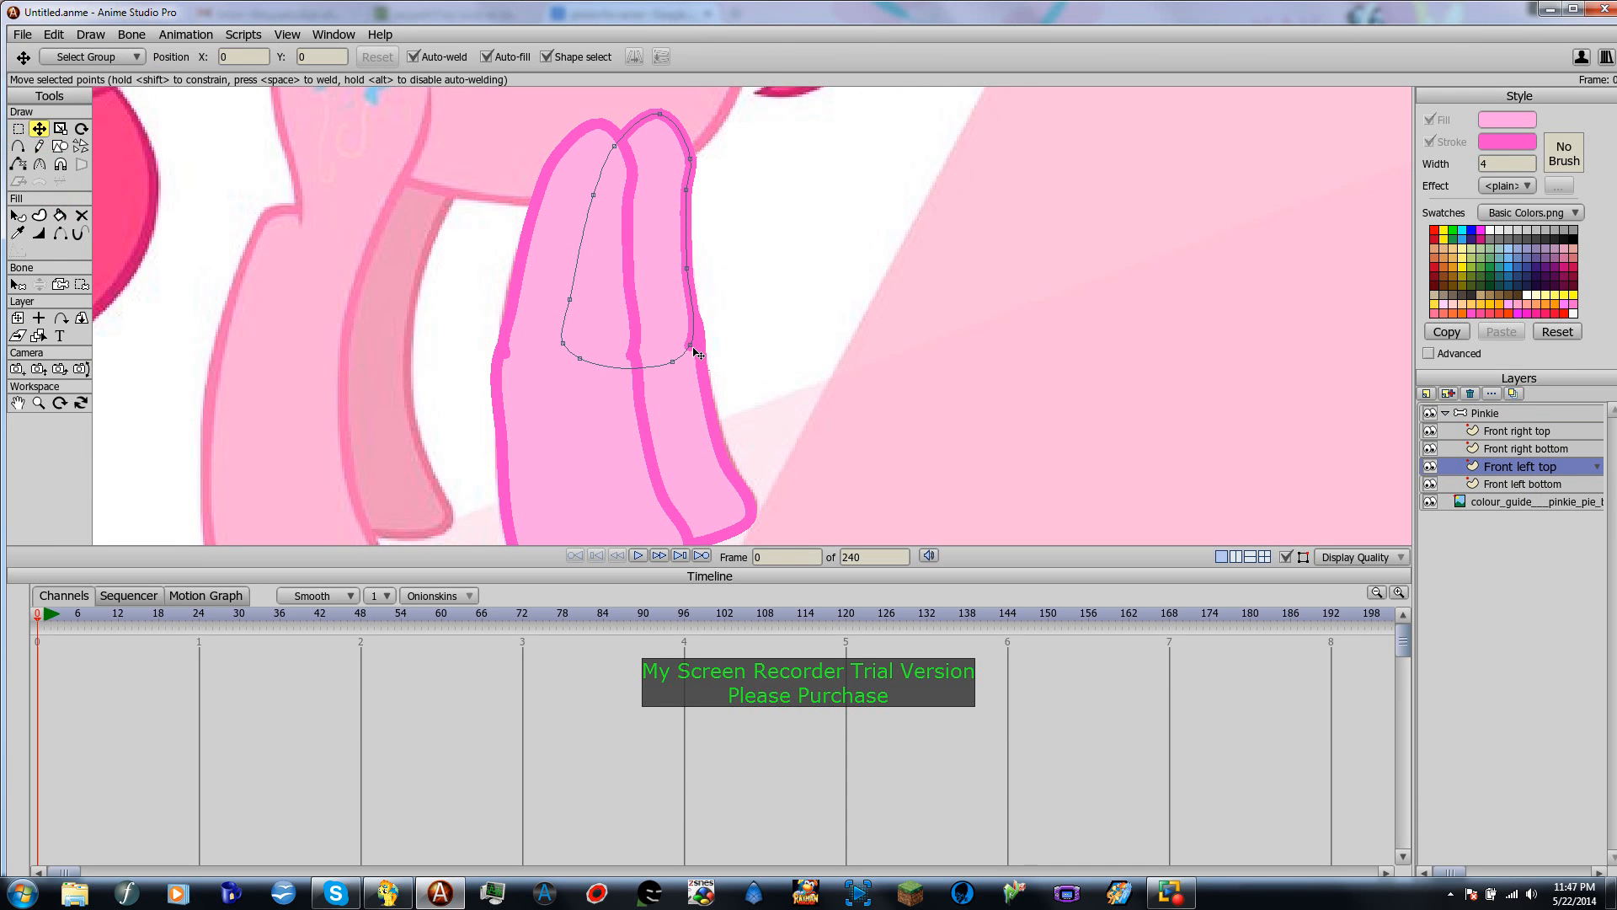
left_click_drag(693, 347, 699, 348)
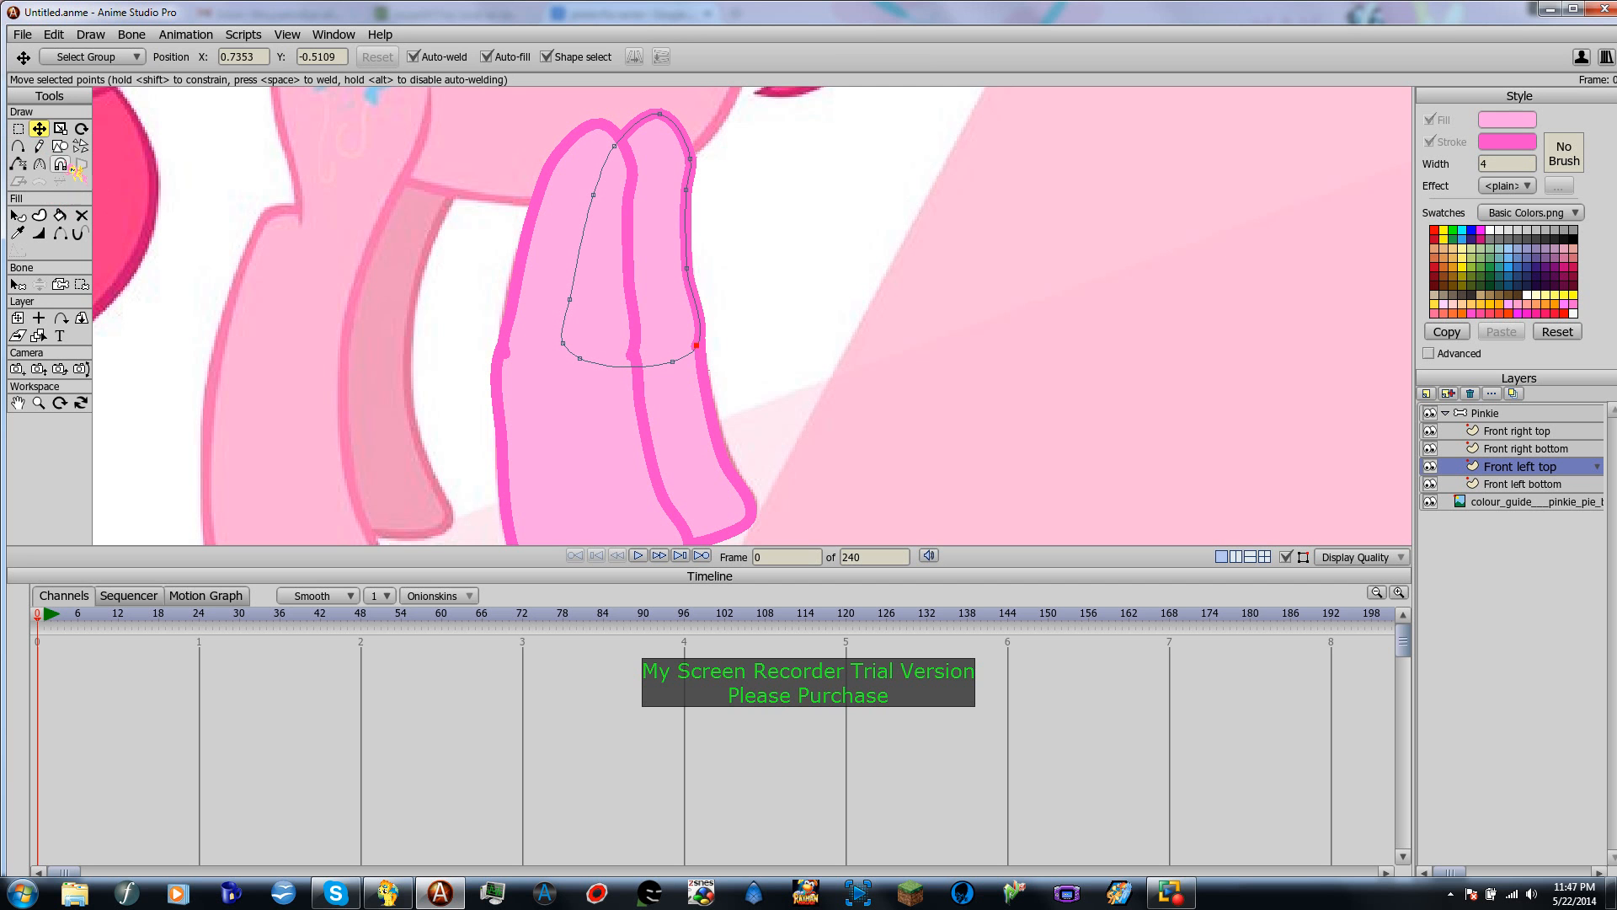
left_click(18, 145)
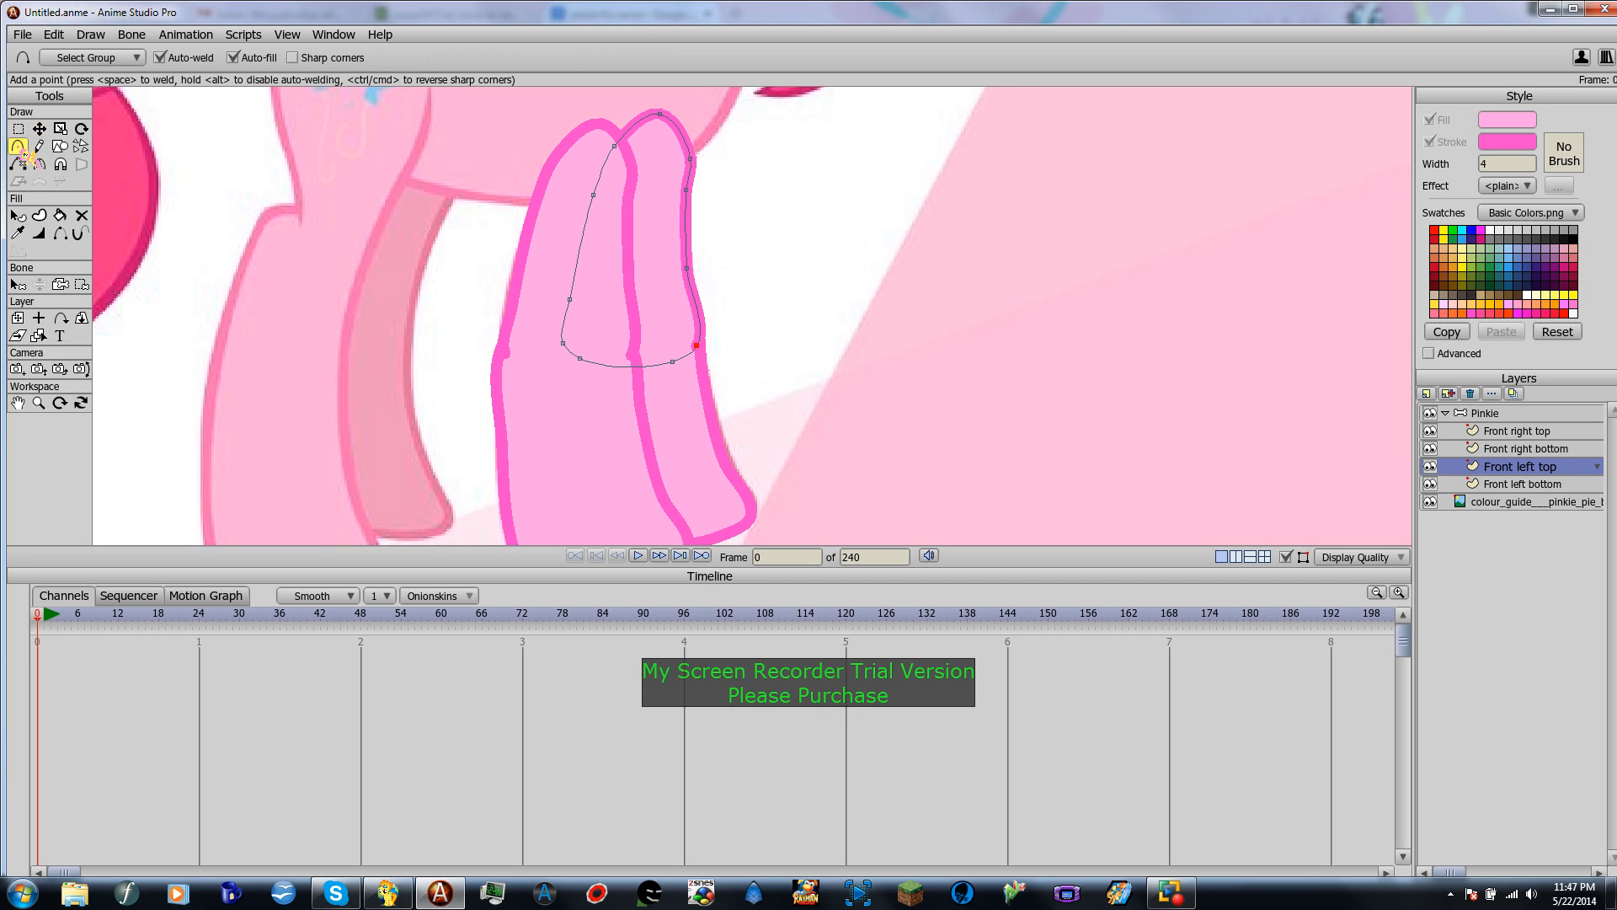
left_click(691, 309)
left_click(694, 338)
key("t")
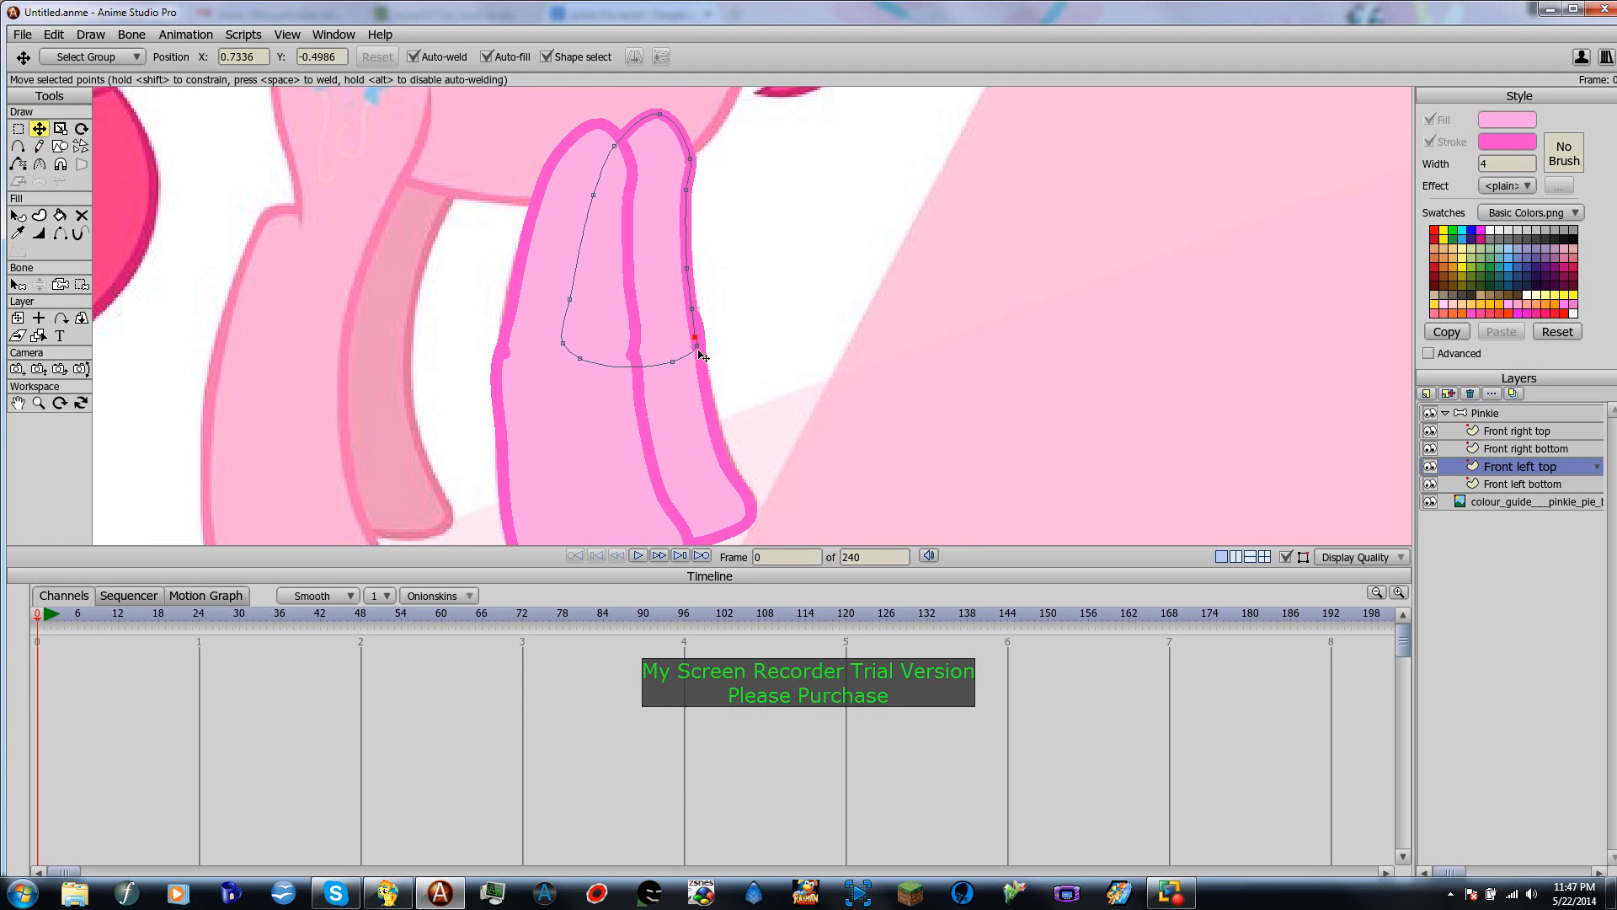
left_click(699, 347)
left_click_drag(702, 357, 703, 361)
Step: Temporarily hide Front left bottom and both Front right layers to examine how the far front leg's pieces join
left_click(1430, 484)
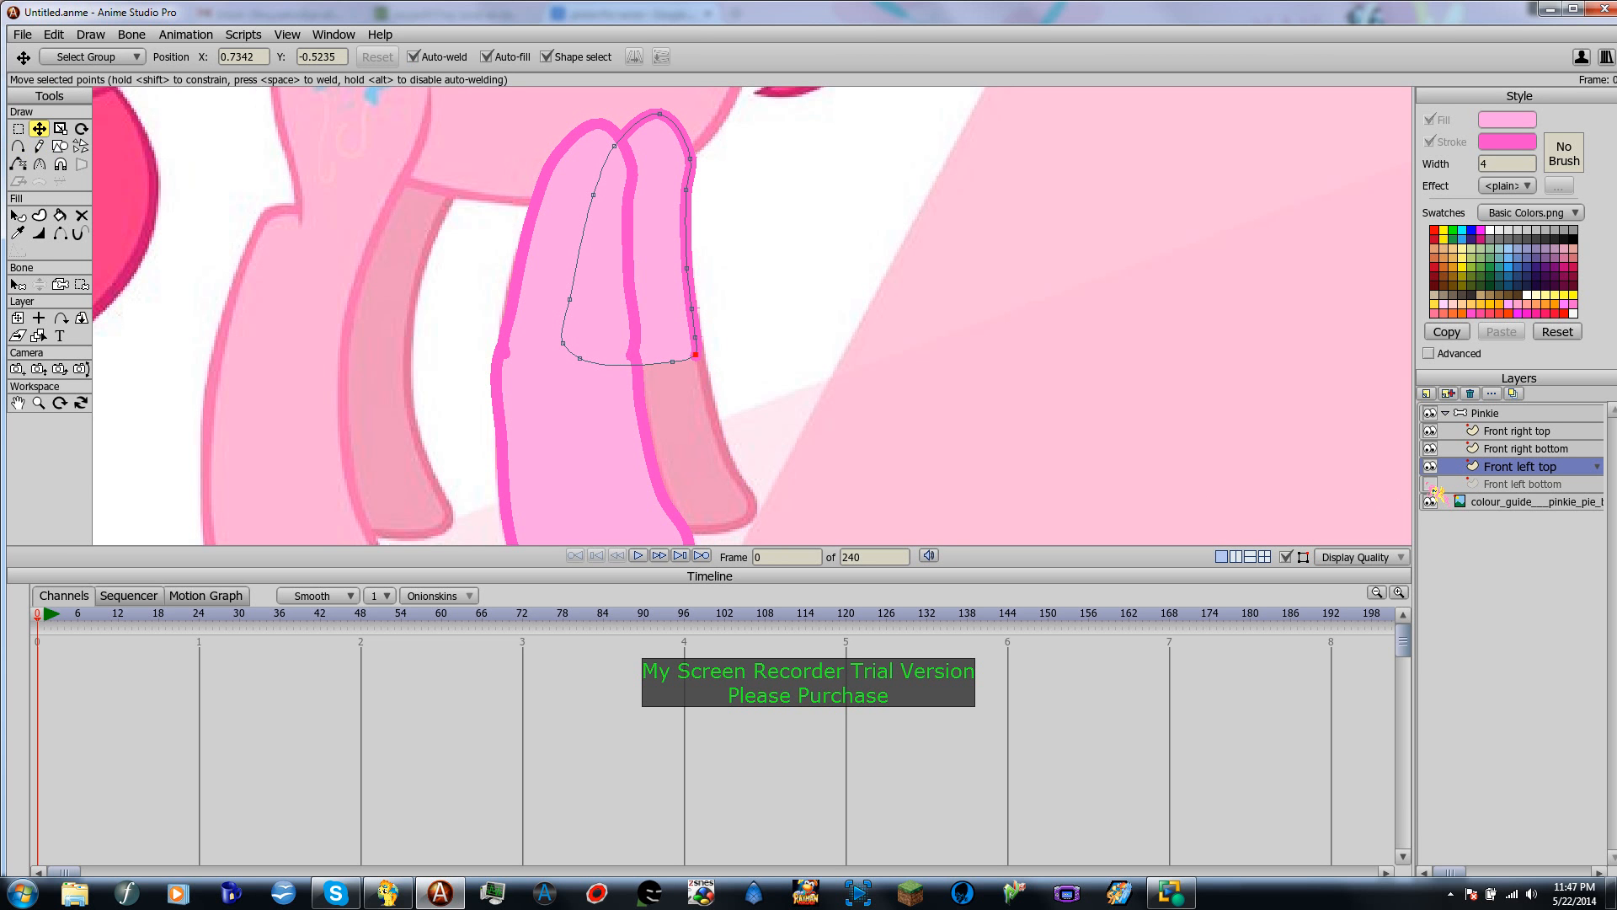
left_click(1430, 485)
left_click(1441, 449)
left_click(1430, 430)
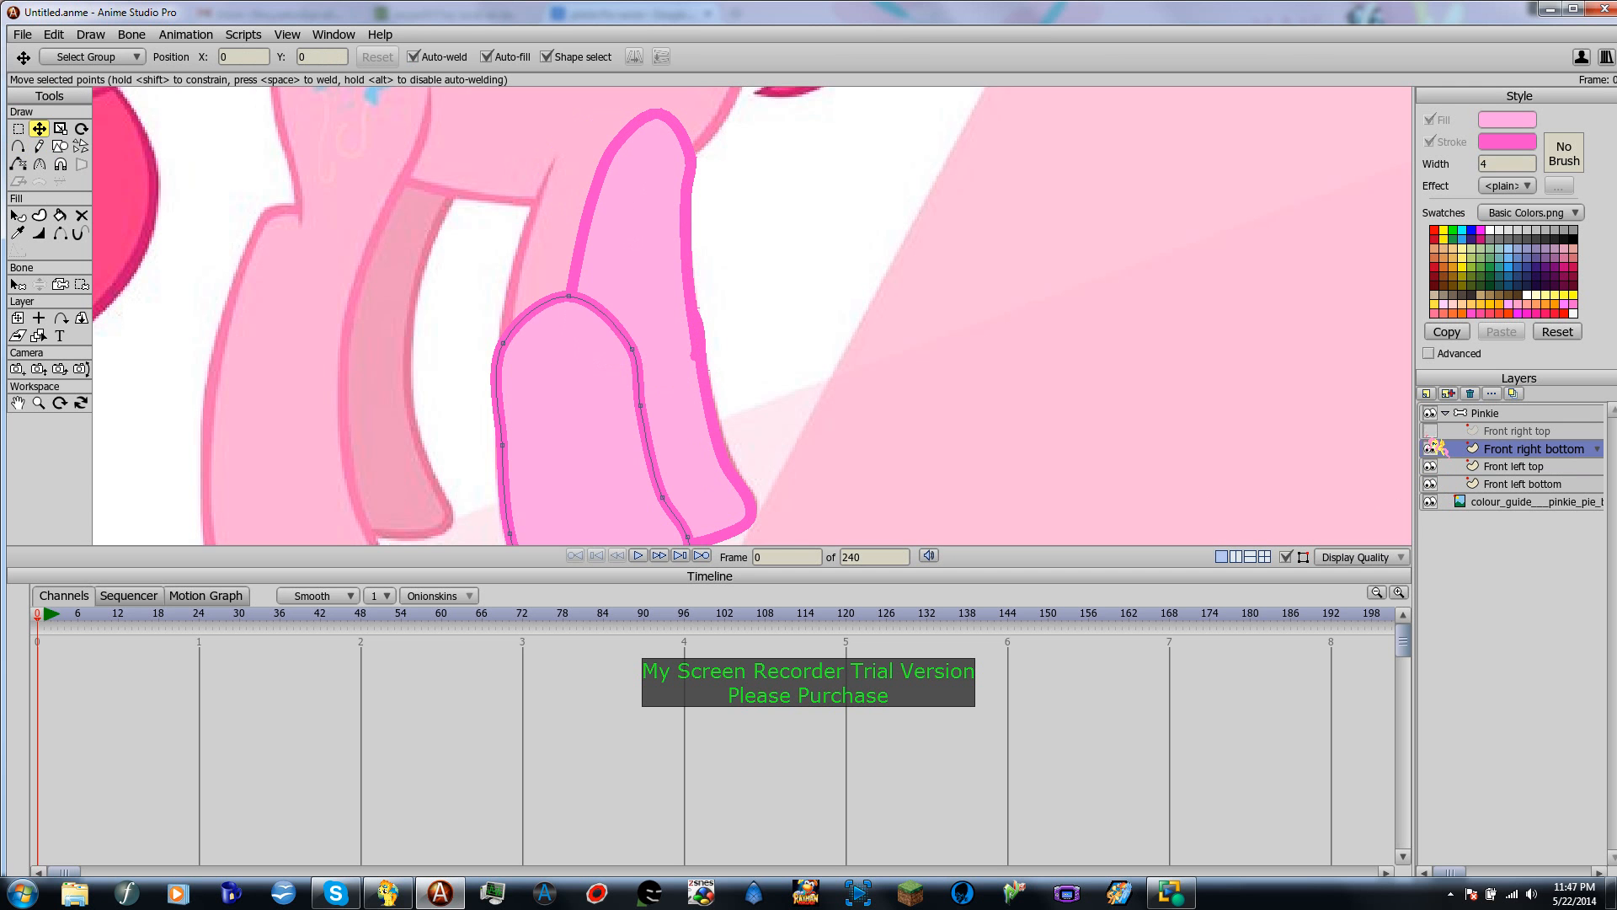
left_click(1430, 448)
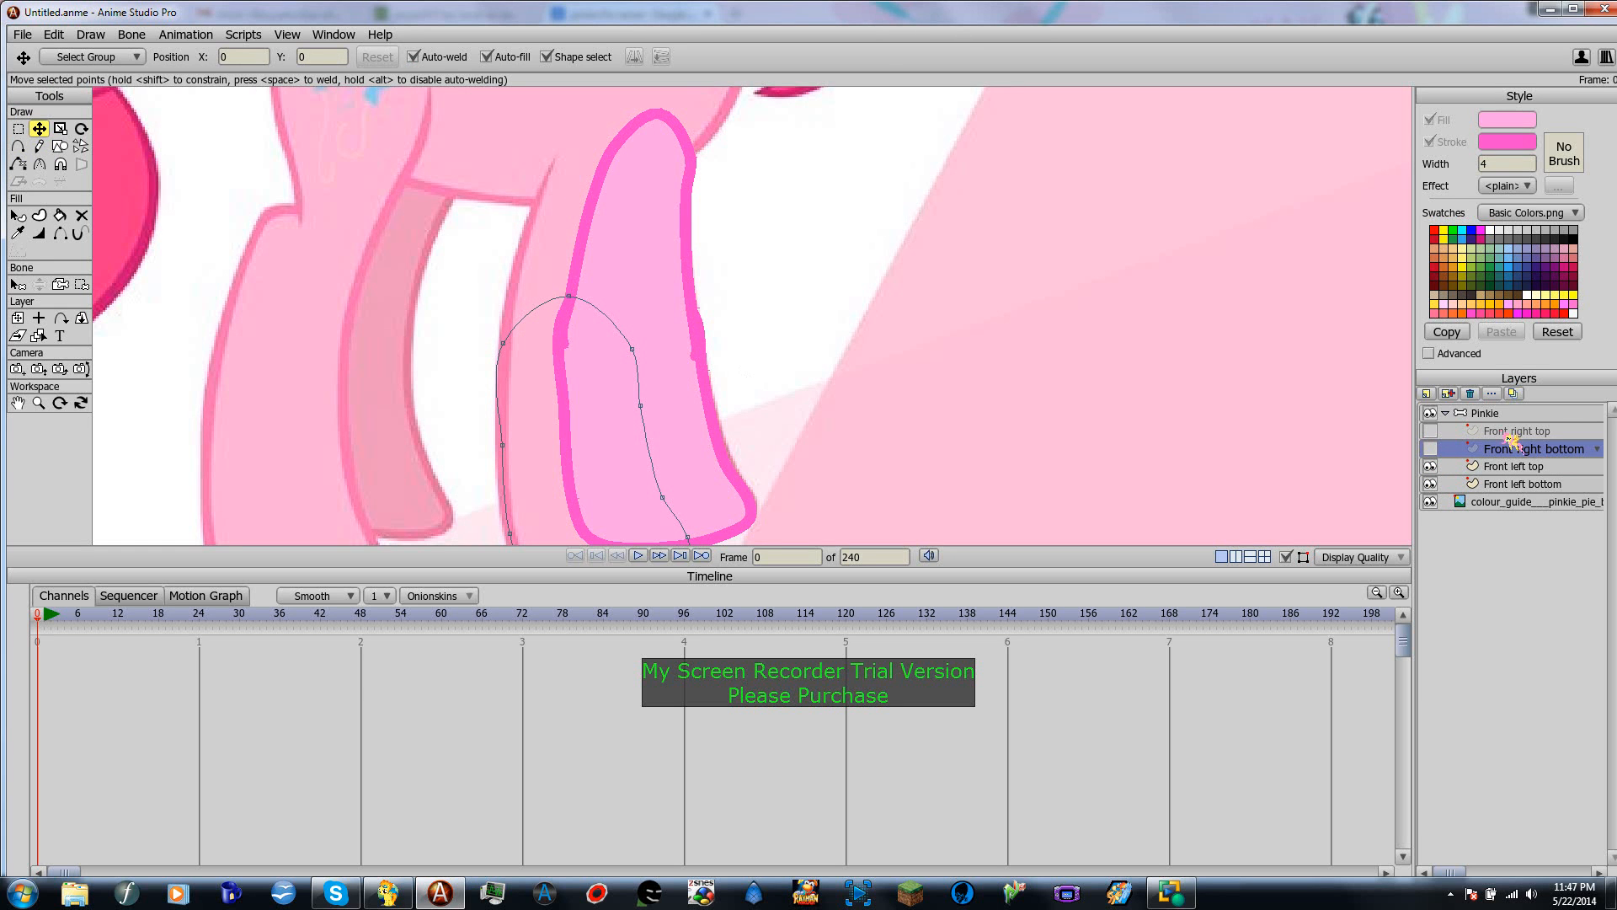
left_click(1430, 448)
left_click(1430, 430)
scroll(560, 354, "down", 3)
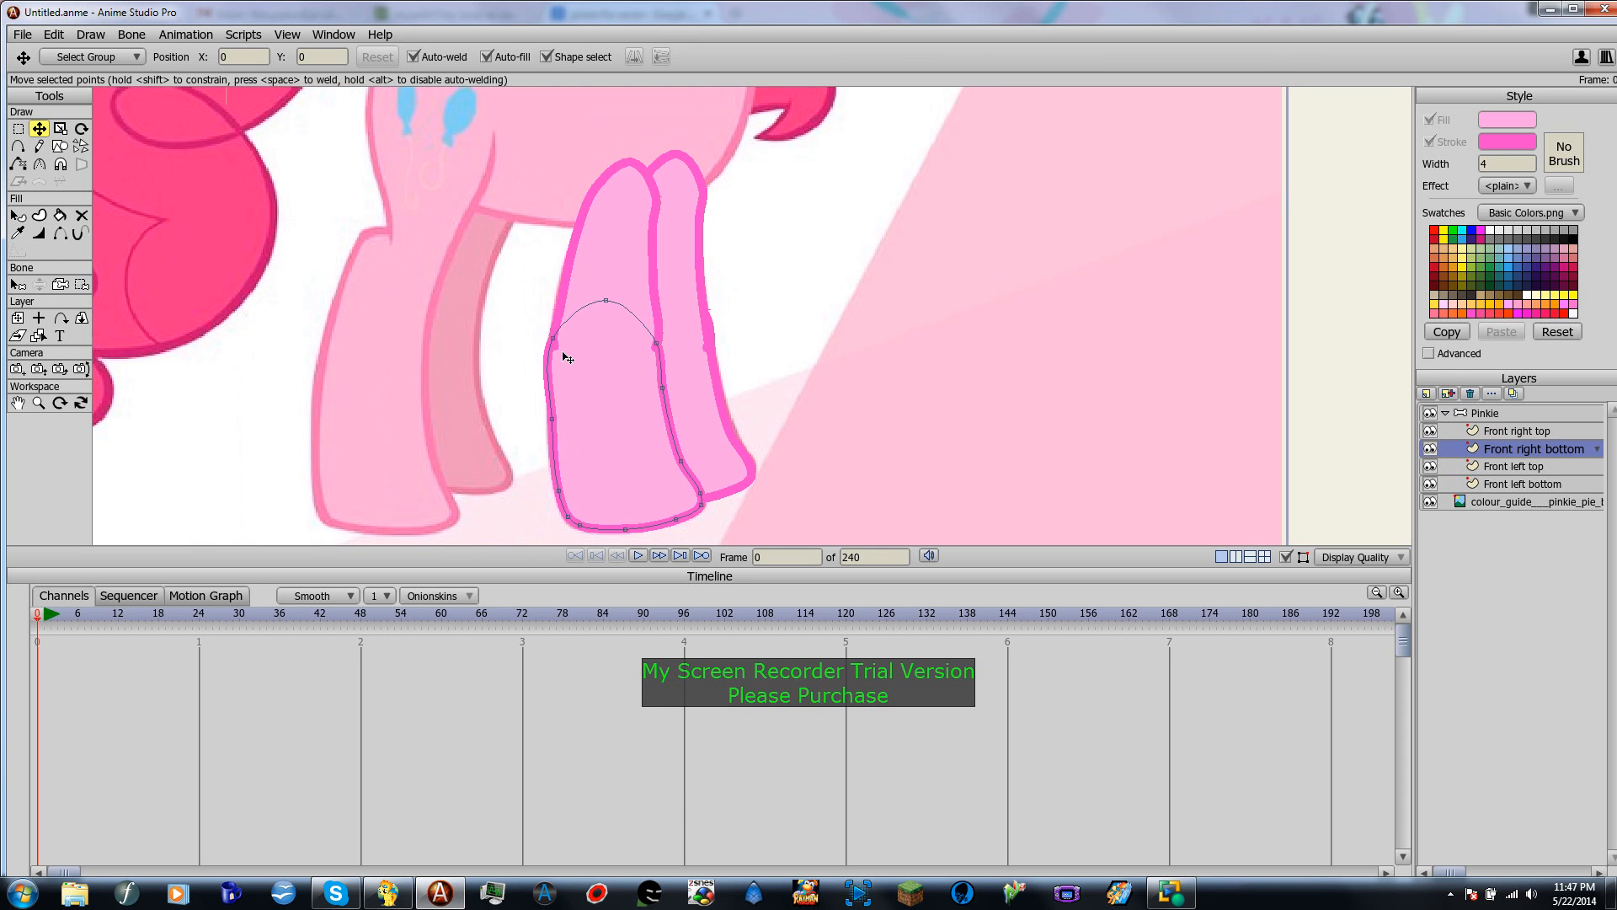
Step: Hide the colour guide, examine the outlines and joints of both front legs, and show the guide again
left_click(1430, 501)
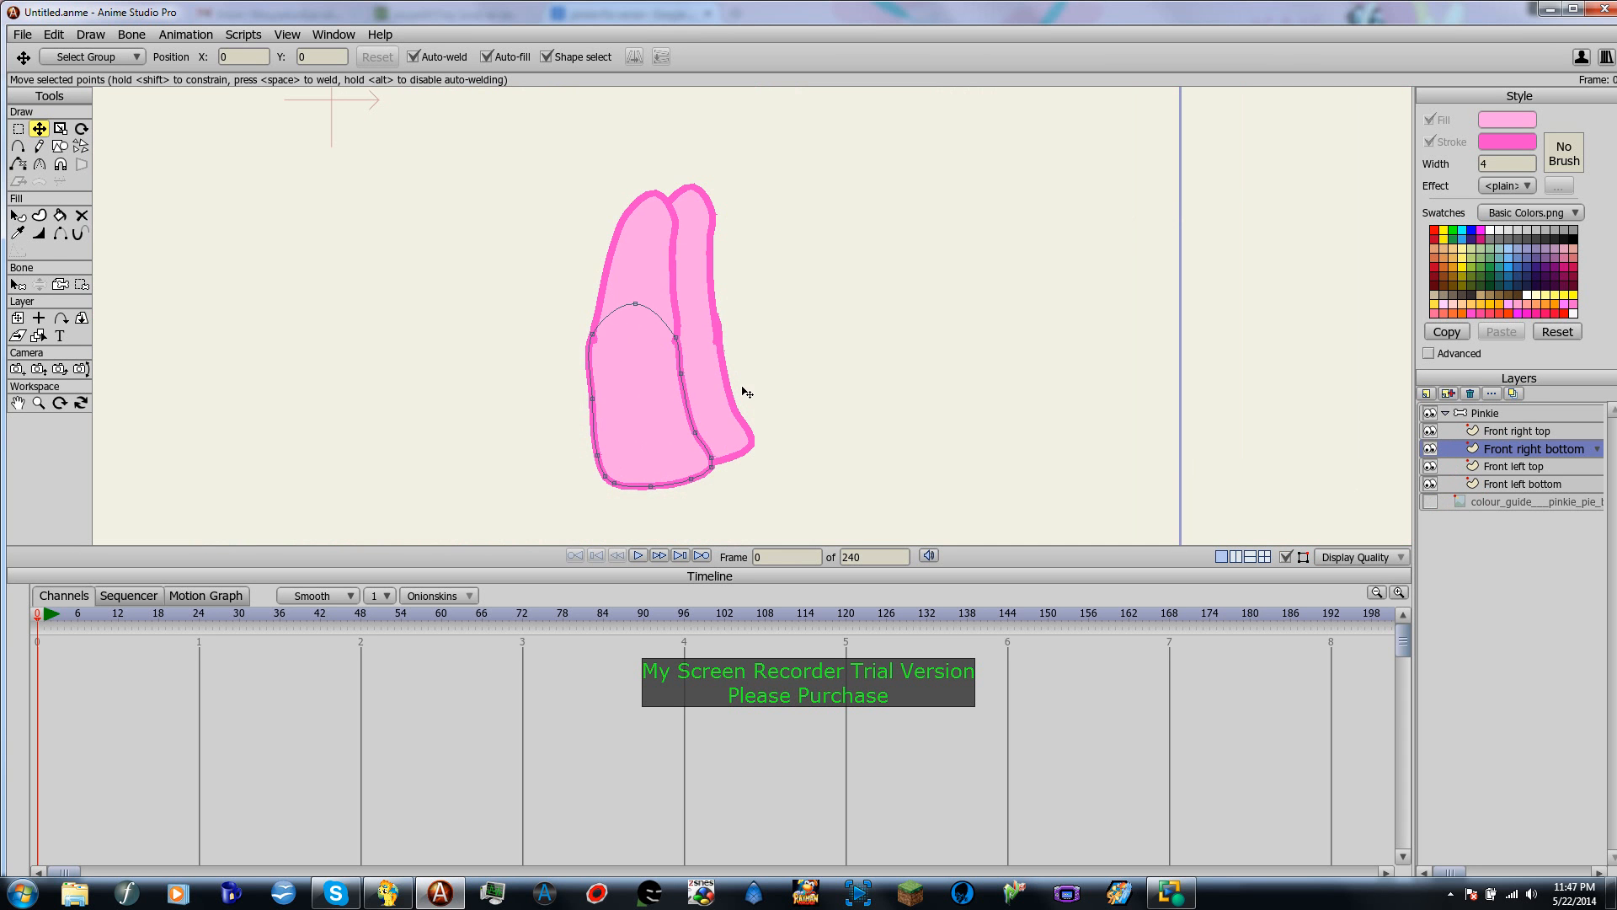
scroll(745, 390, "down", 2)
scroll(733, 332, "up", 5)
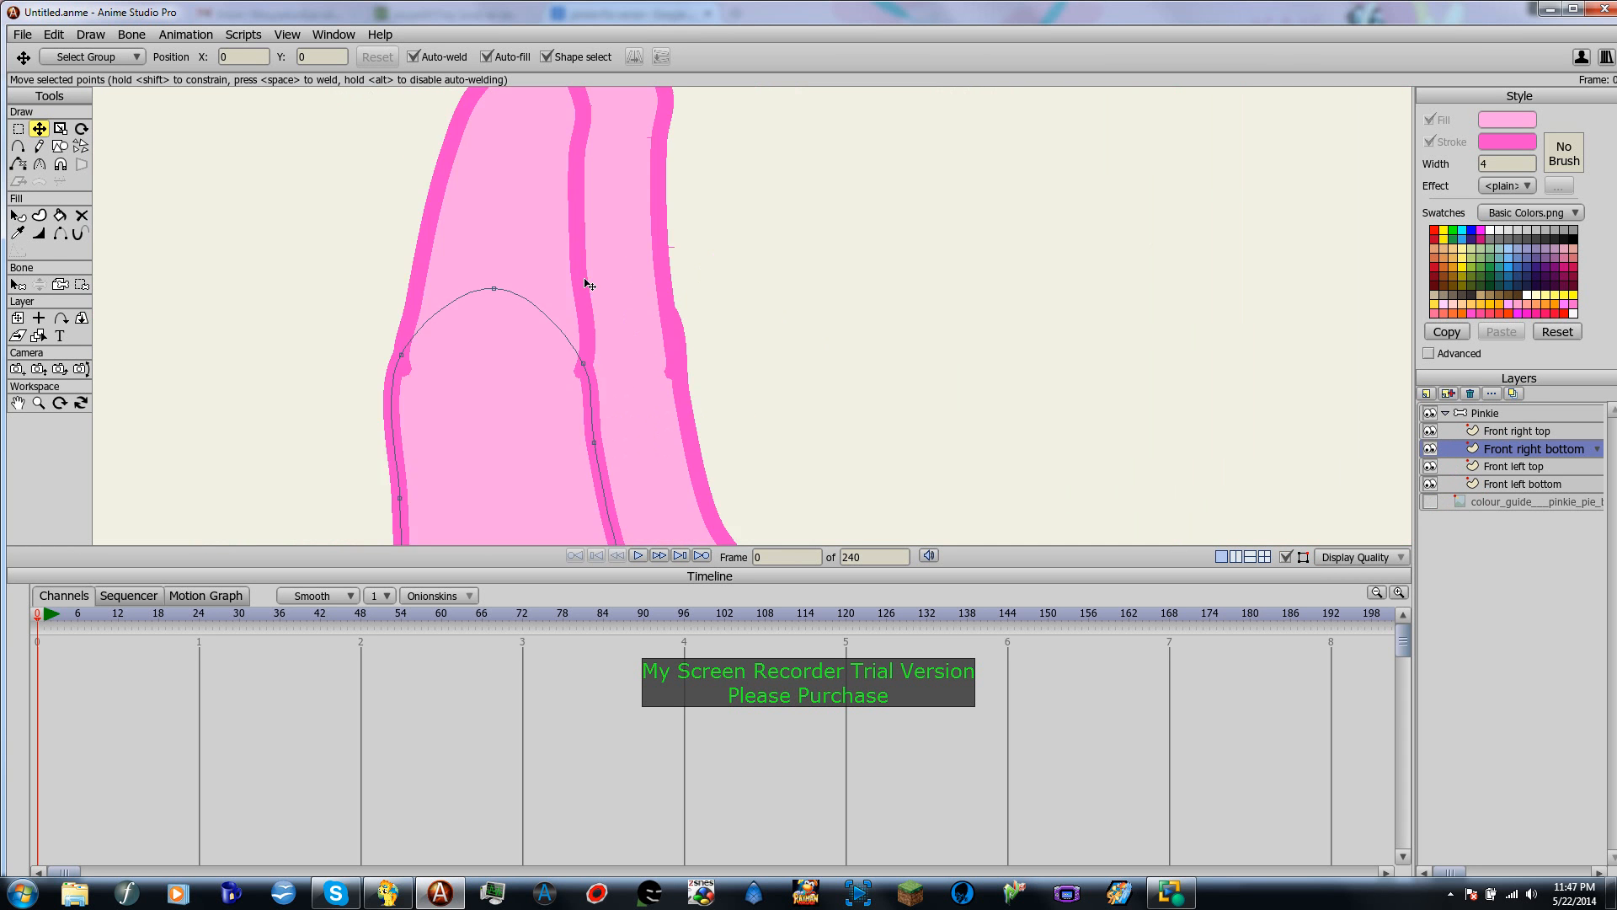
scroll(602, 351, "down", 2)
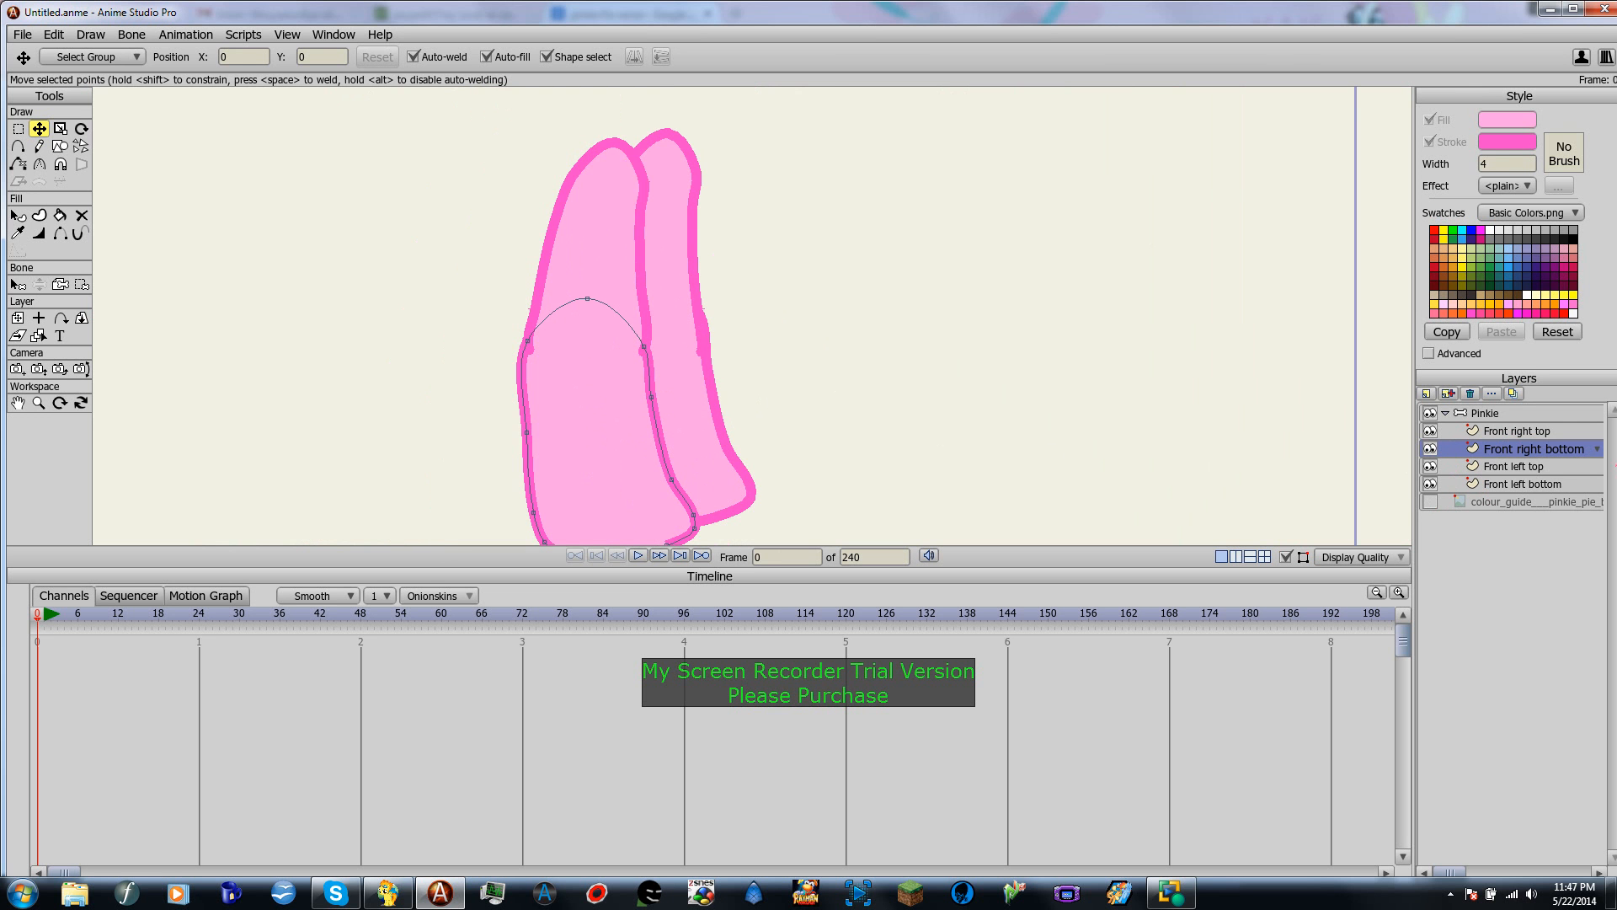
left_click(1430, 501)
Step: Hide all four front leg layers to examine the guide's leg tops, and show the layers again
scroll(960, 277, "up", 3)
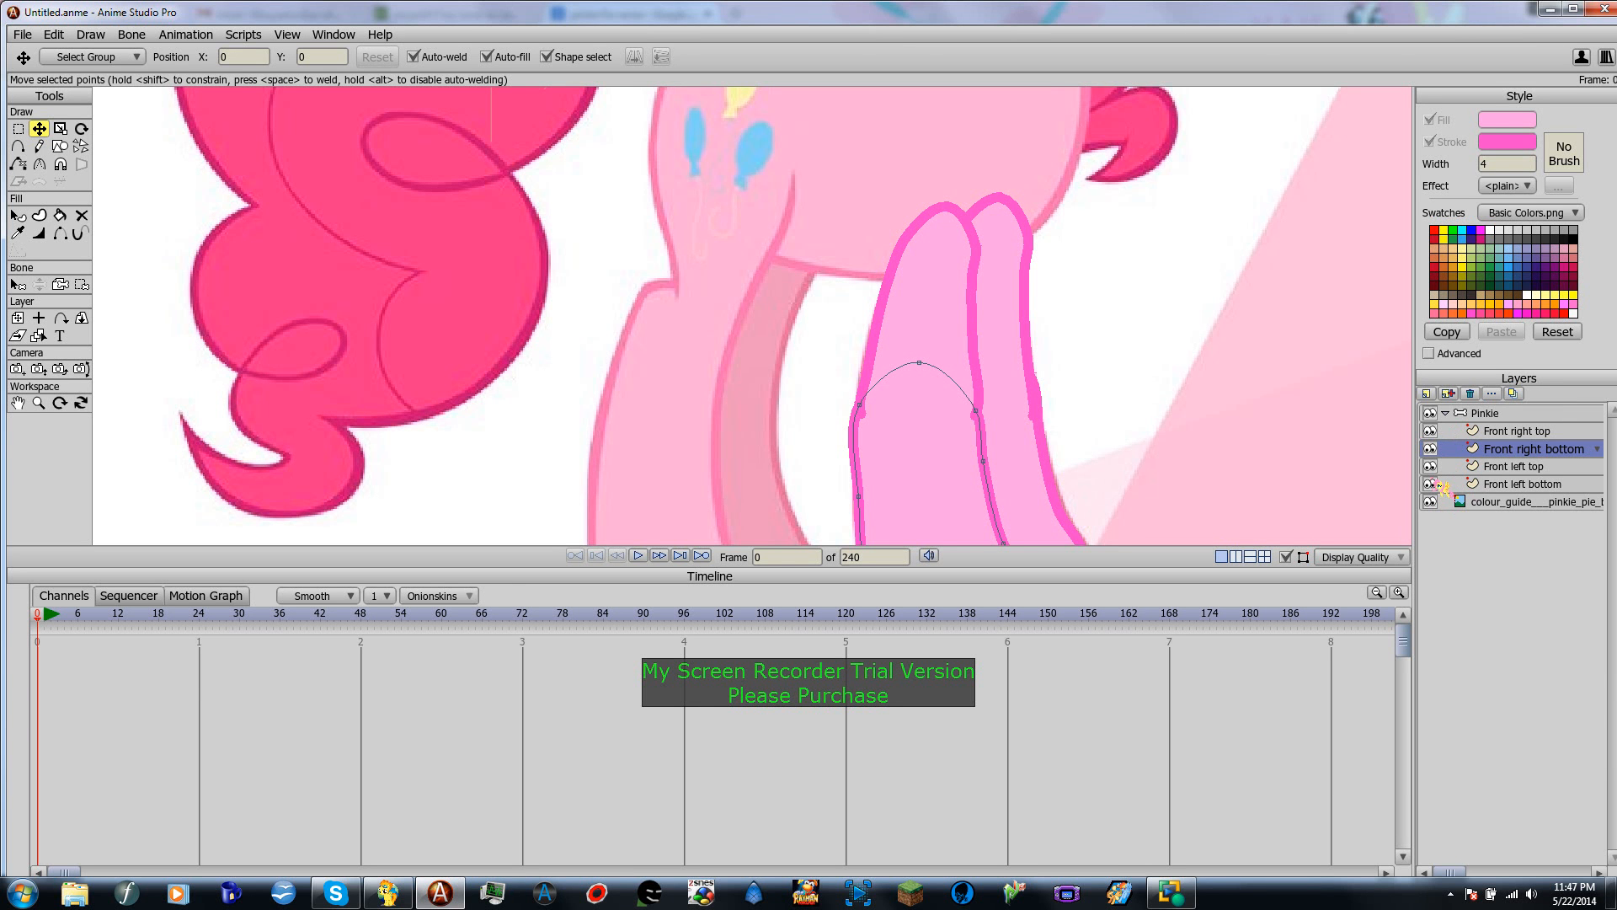
left_click(1430, 483)
left_click(1430, 465)
left_click(1430, 448)
left_click(1430, 431)
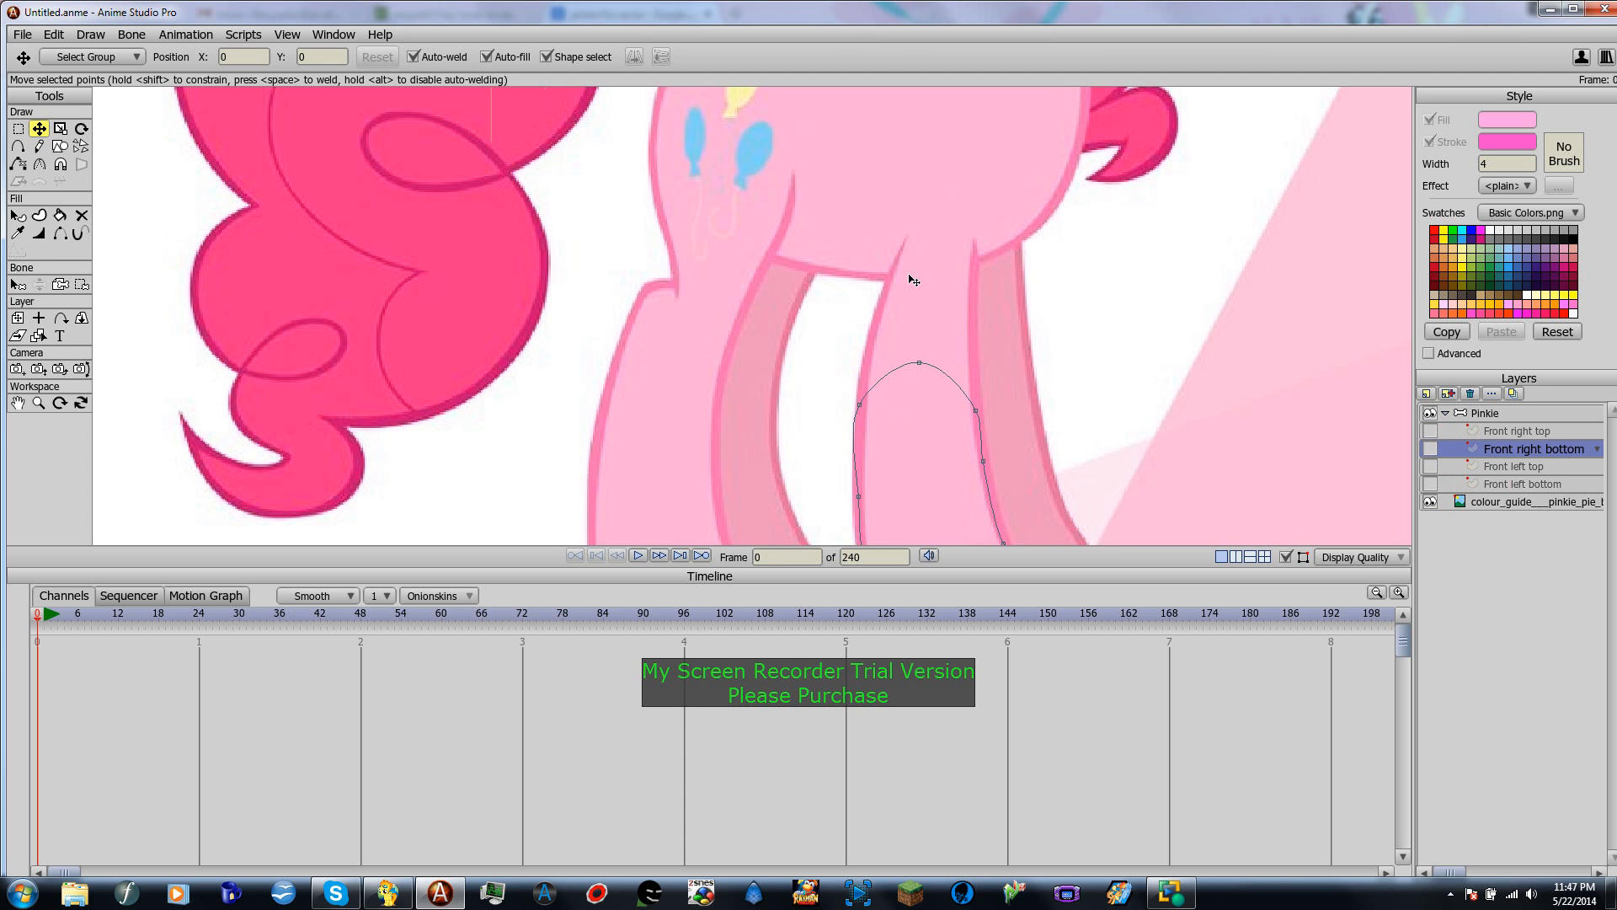
left_click(1430, 483)
left_click(1430, 466)
left_click(1430, 448)
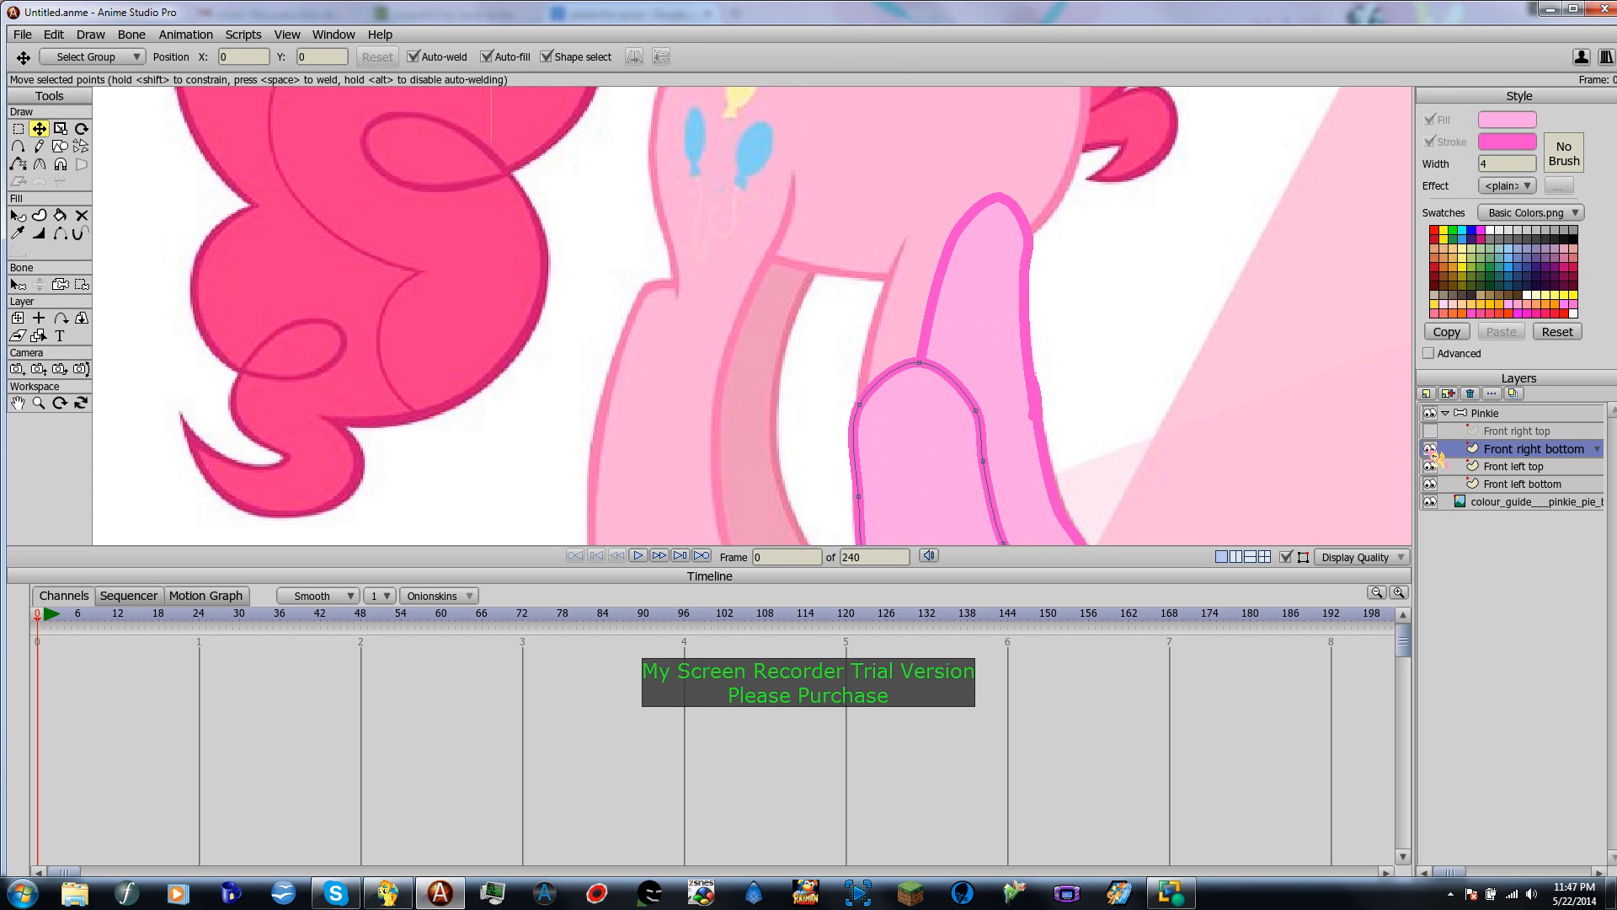
left_click(1430, 430)
Step: Hide the two curved outline segments at the top of the Front right top shape where it meets the body
left_click(1534, 432)
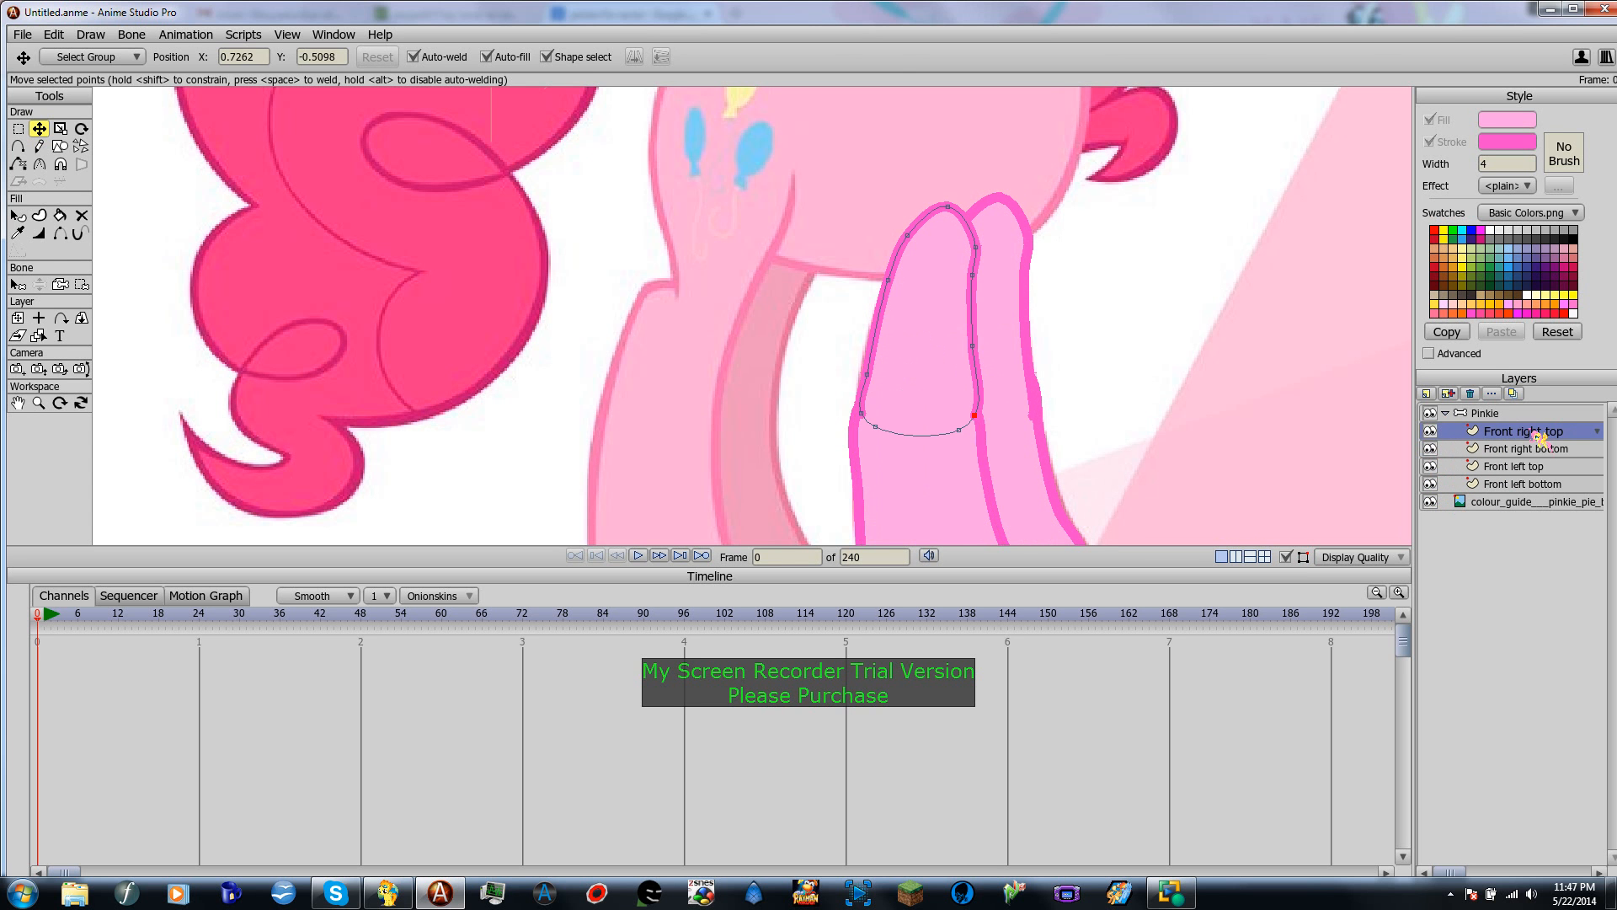
scroll(895, 310, "up", 2)
scroll(1130, 441, "down", 2)
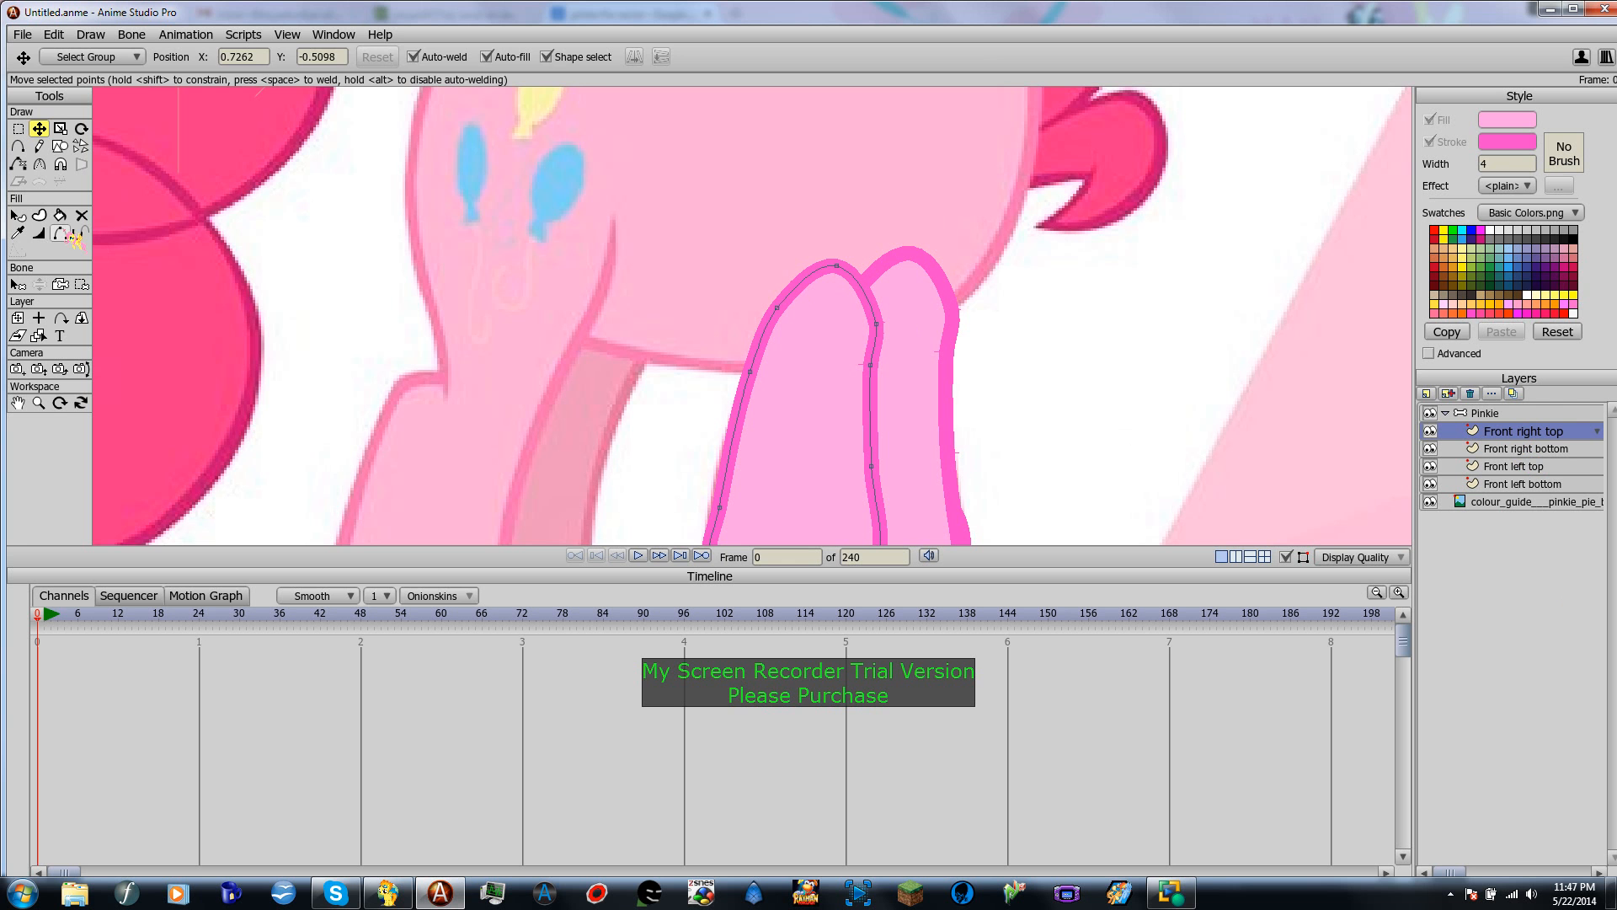
left_click(62, 235)
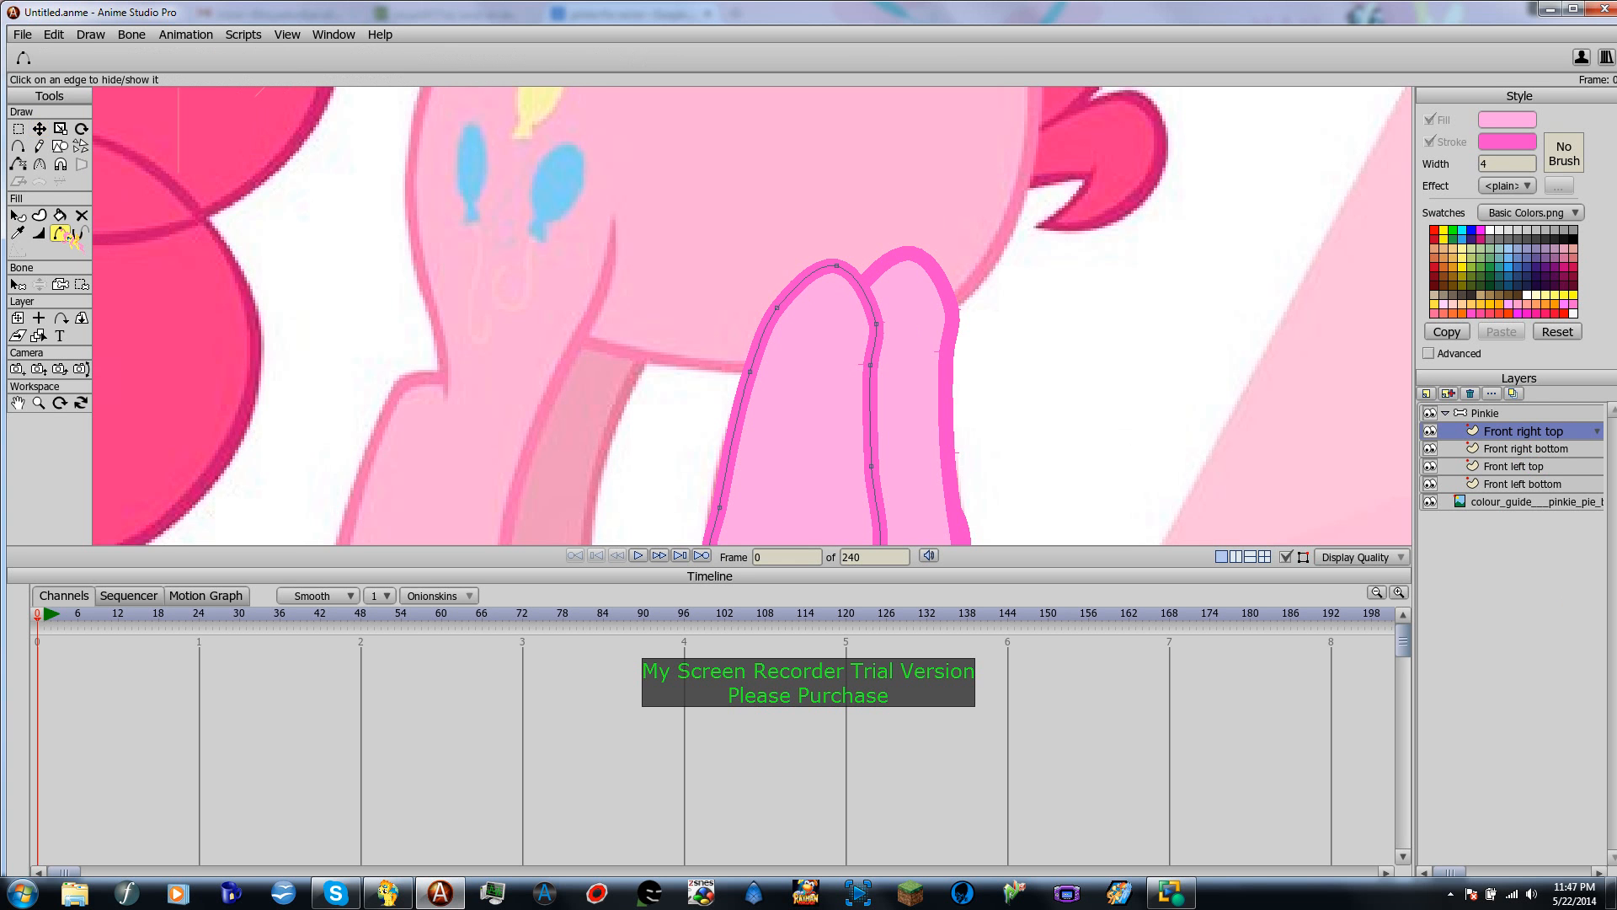
left_click(803, 280)
left_click(866, 291)
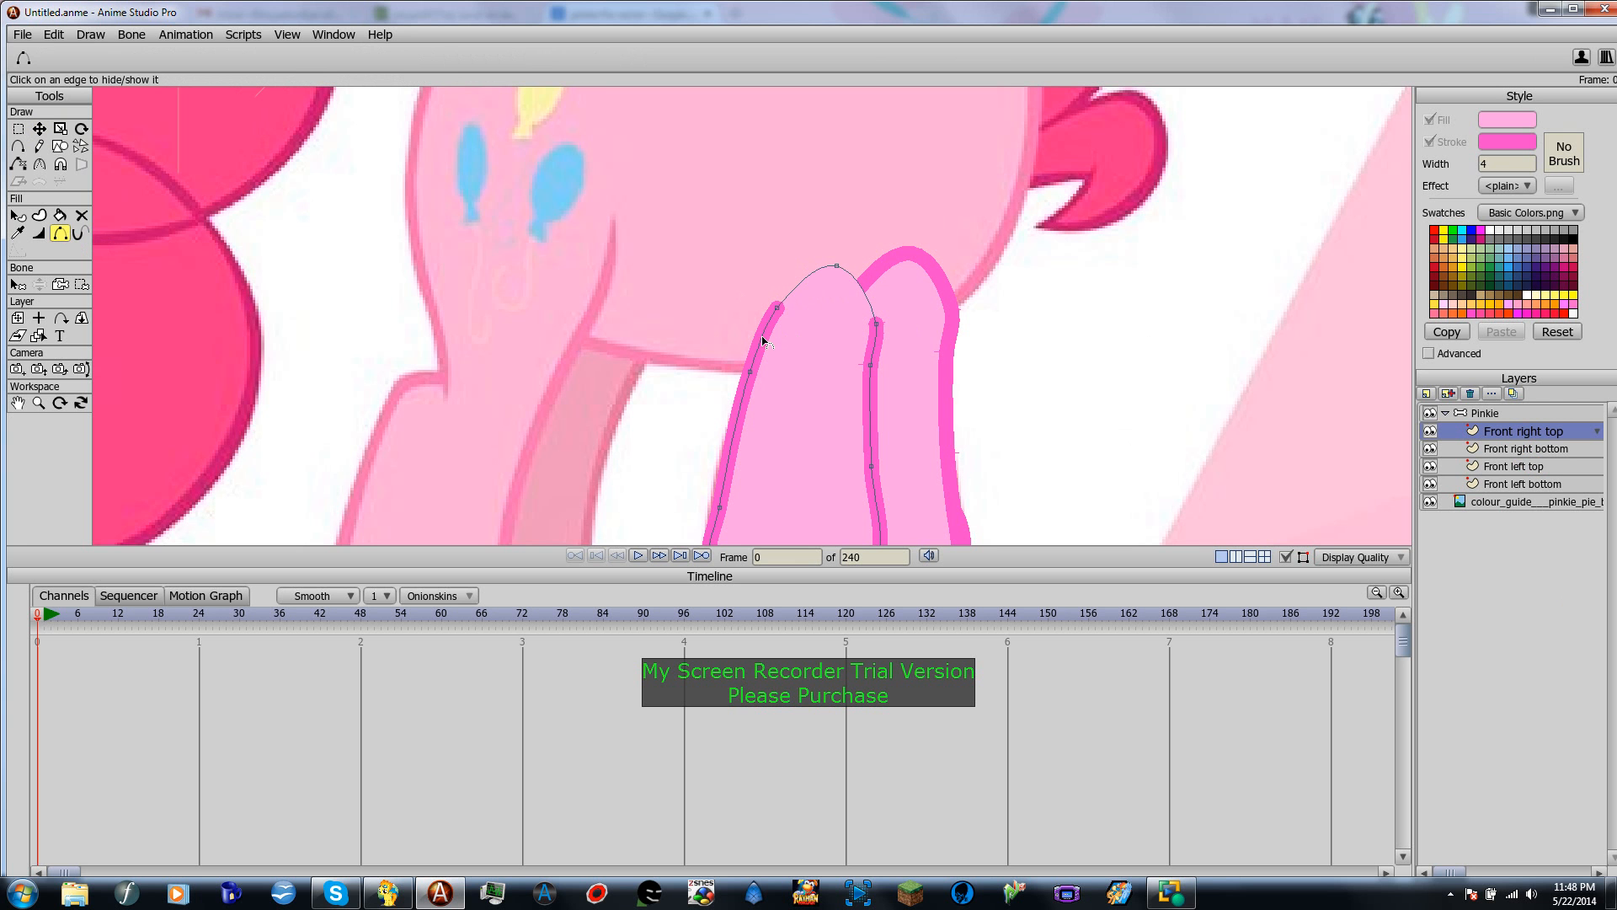
Step: Move the upper leg's left outline end slightly down its edge and its right outline end slightly up
left_click(39, 128)
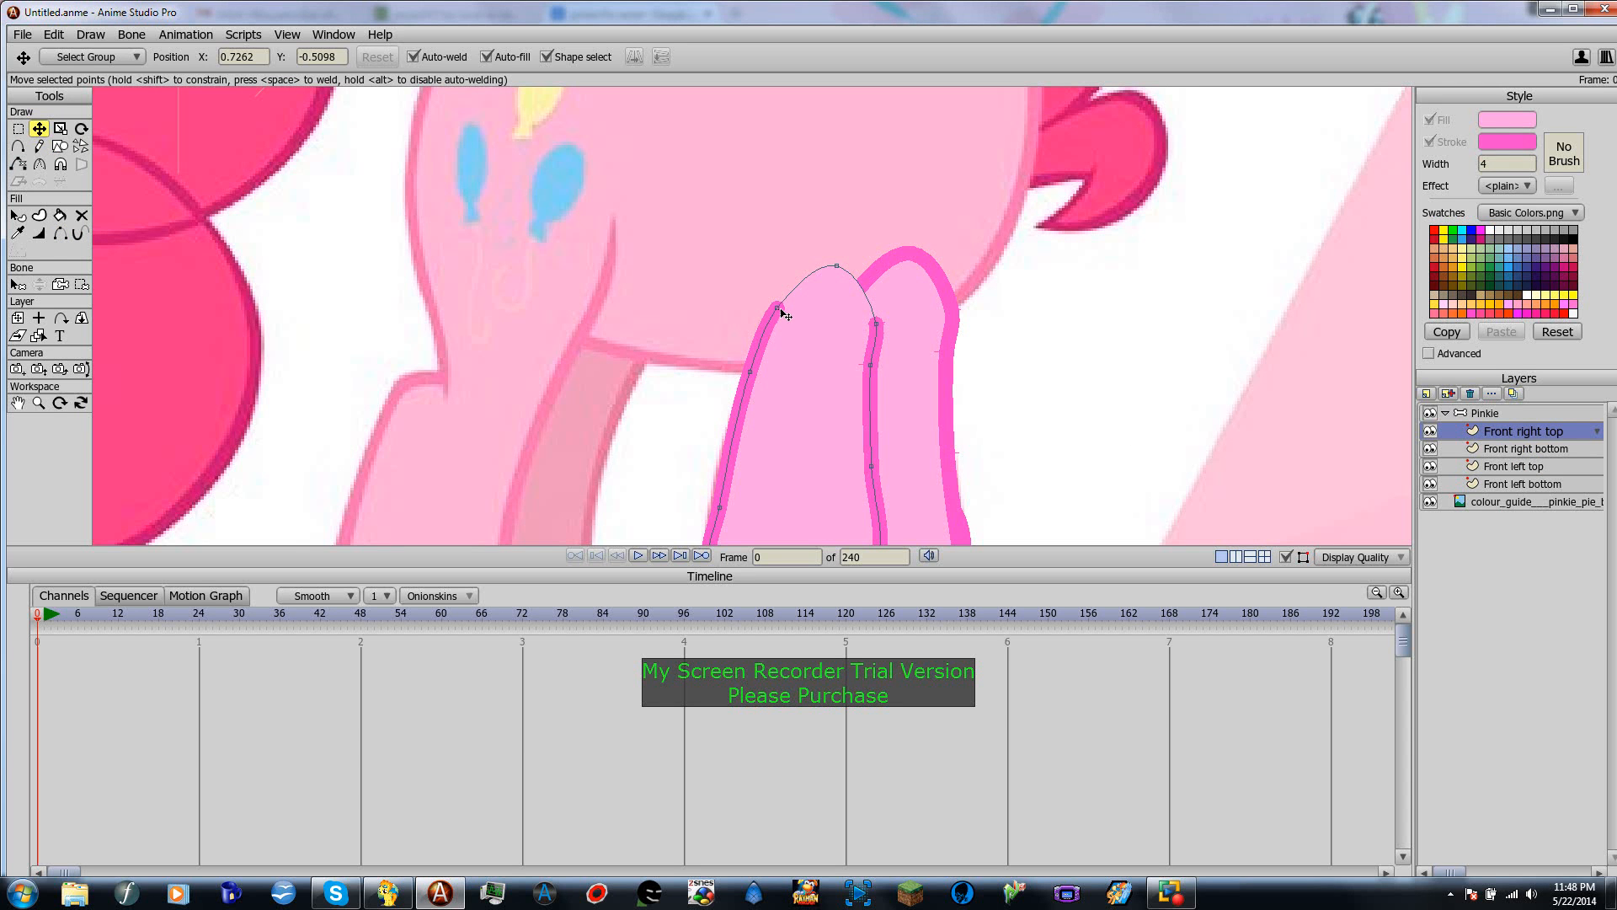
left_click_drag(778, 310, 764, 329)
left_click_drag(876, 368, 873, 315)
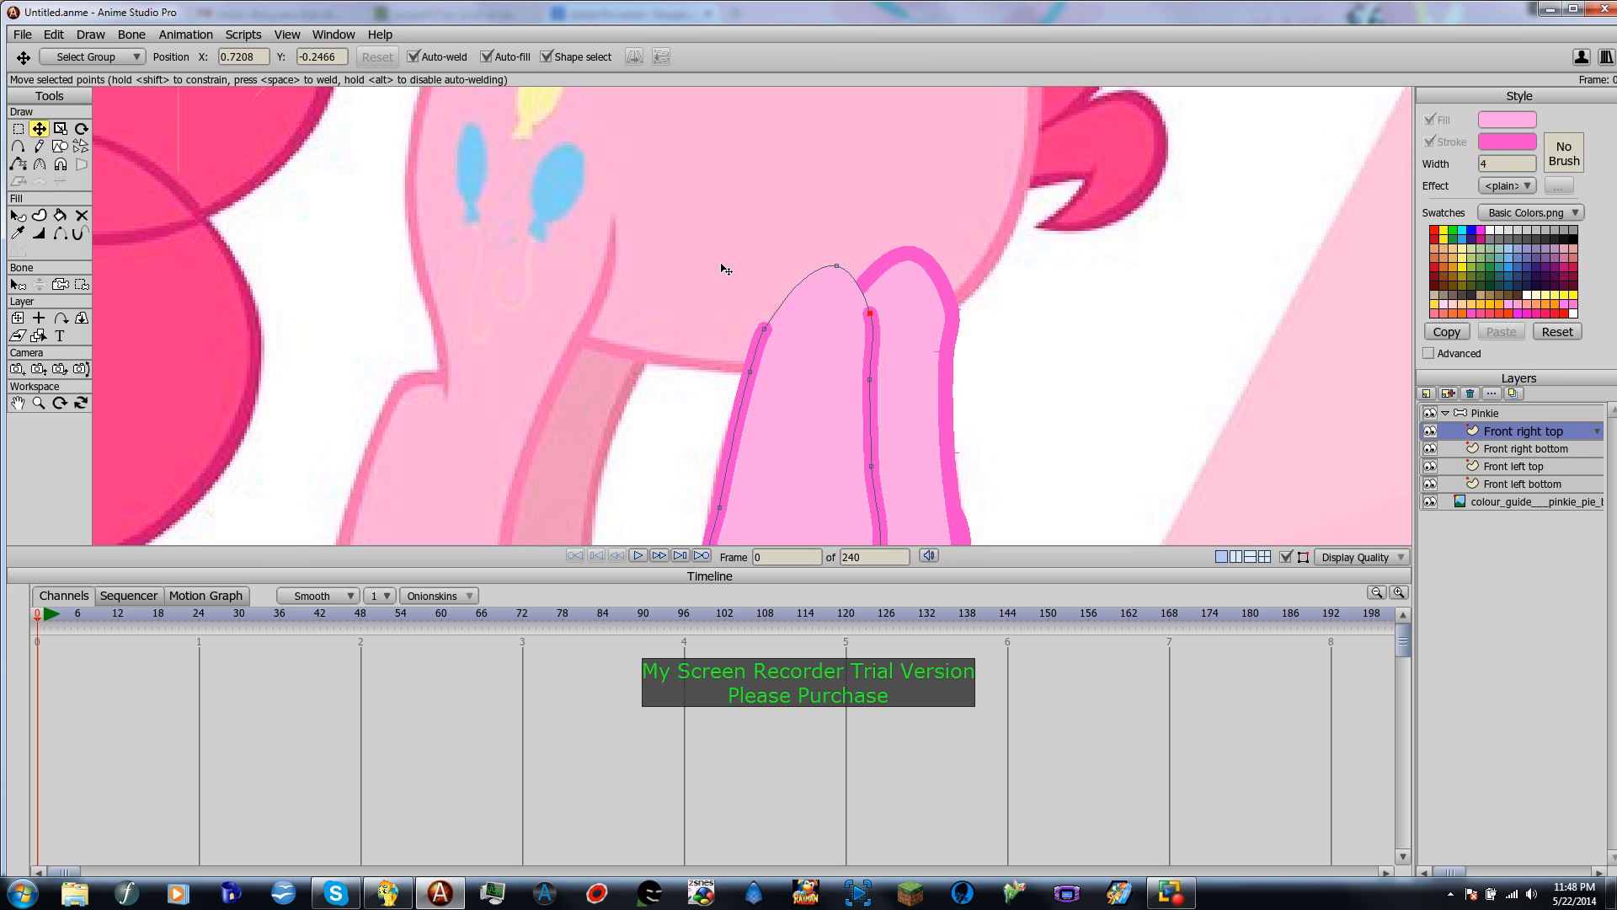
left_click(1073, 357)
Step: Add a new vector layer named "Back right botom" above Front right top and select it
left_click(1446, 396)
left_click(1442, 408)
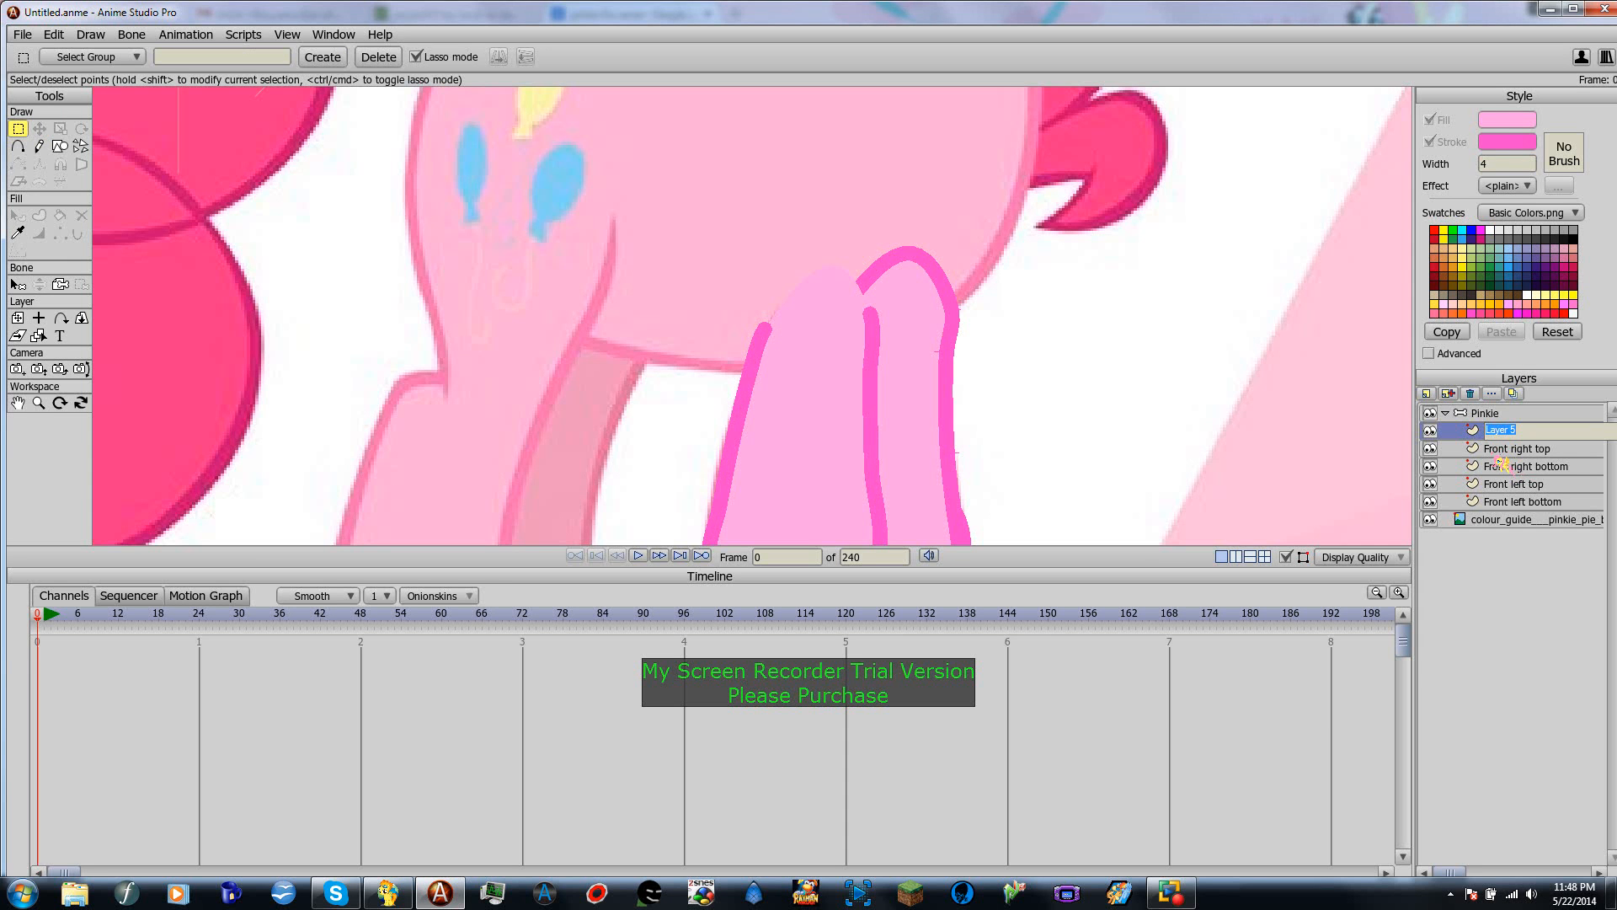
type("Back right botom")
left_click(1501, 450)
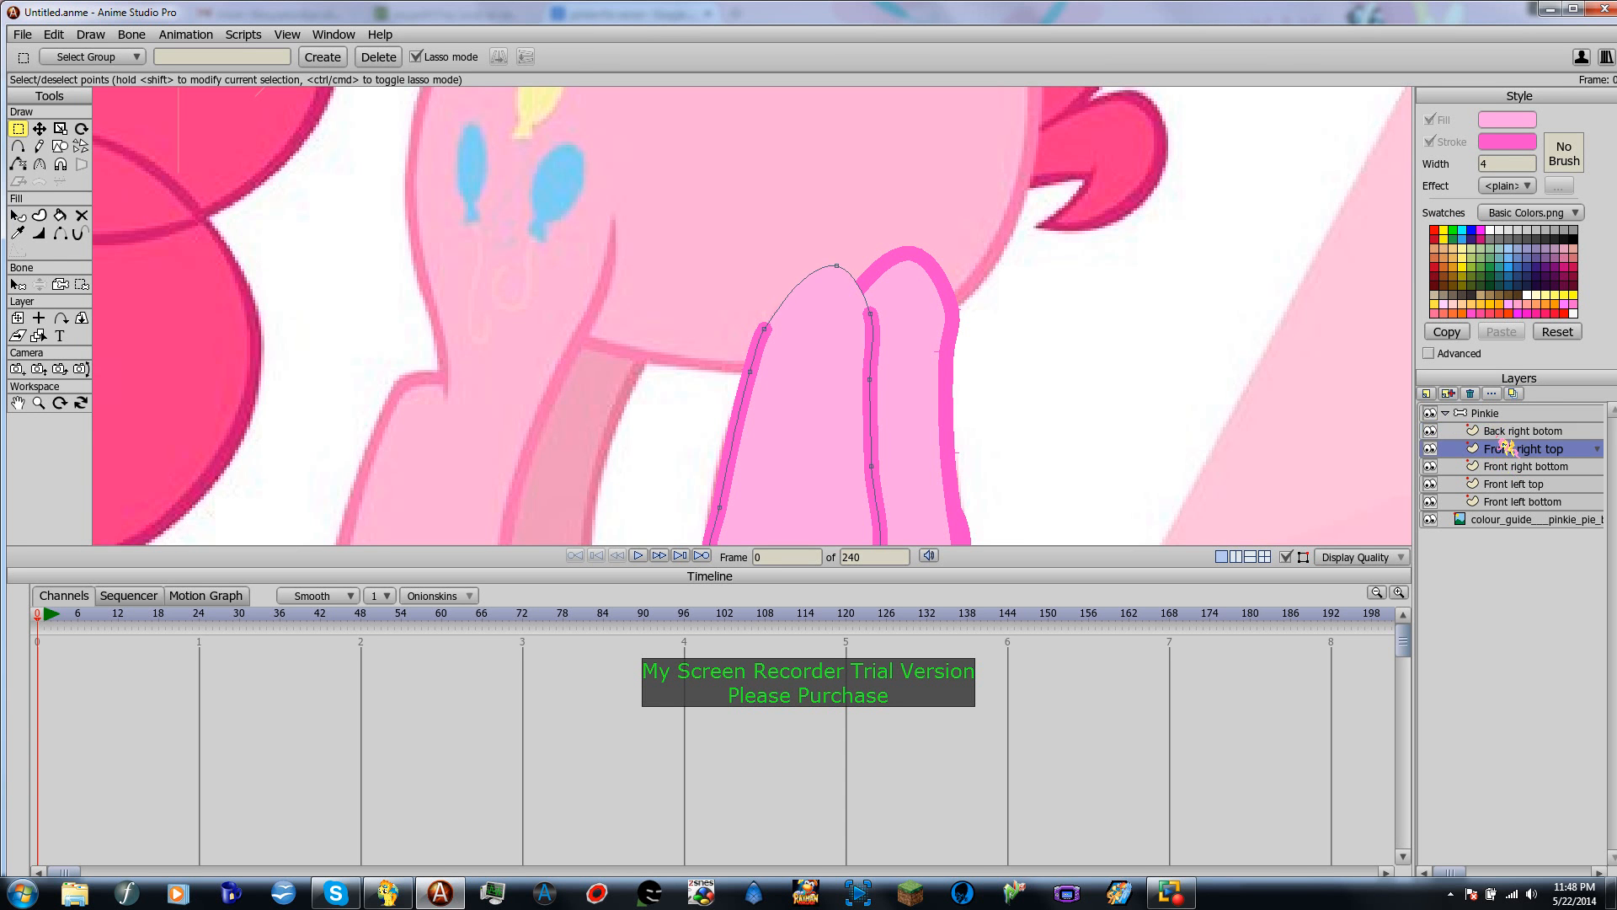
left_click(1502, 433)
scroll(534, 397, "up", 4)
scroll(532, 398, "down", 5)
scroll(533, 401, "down", 4)
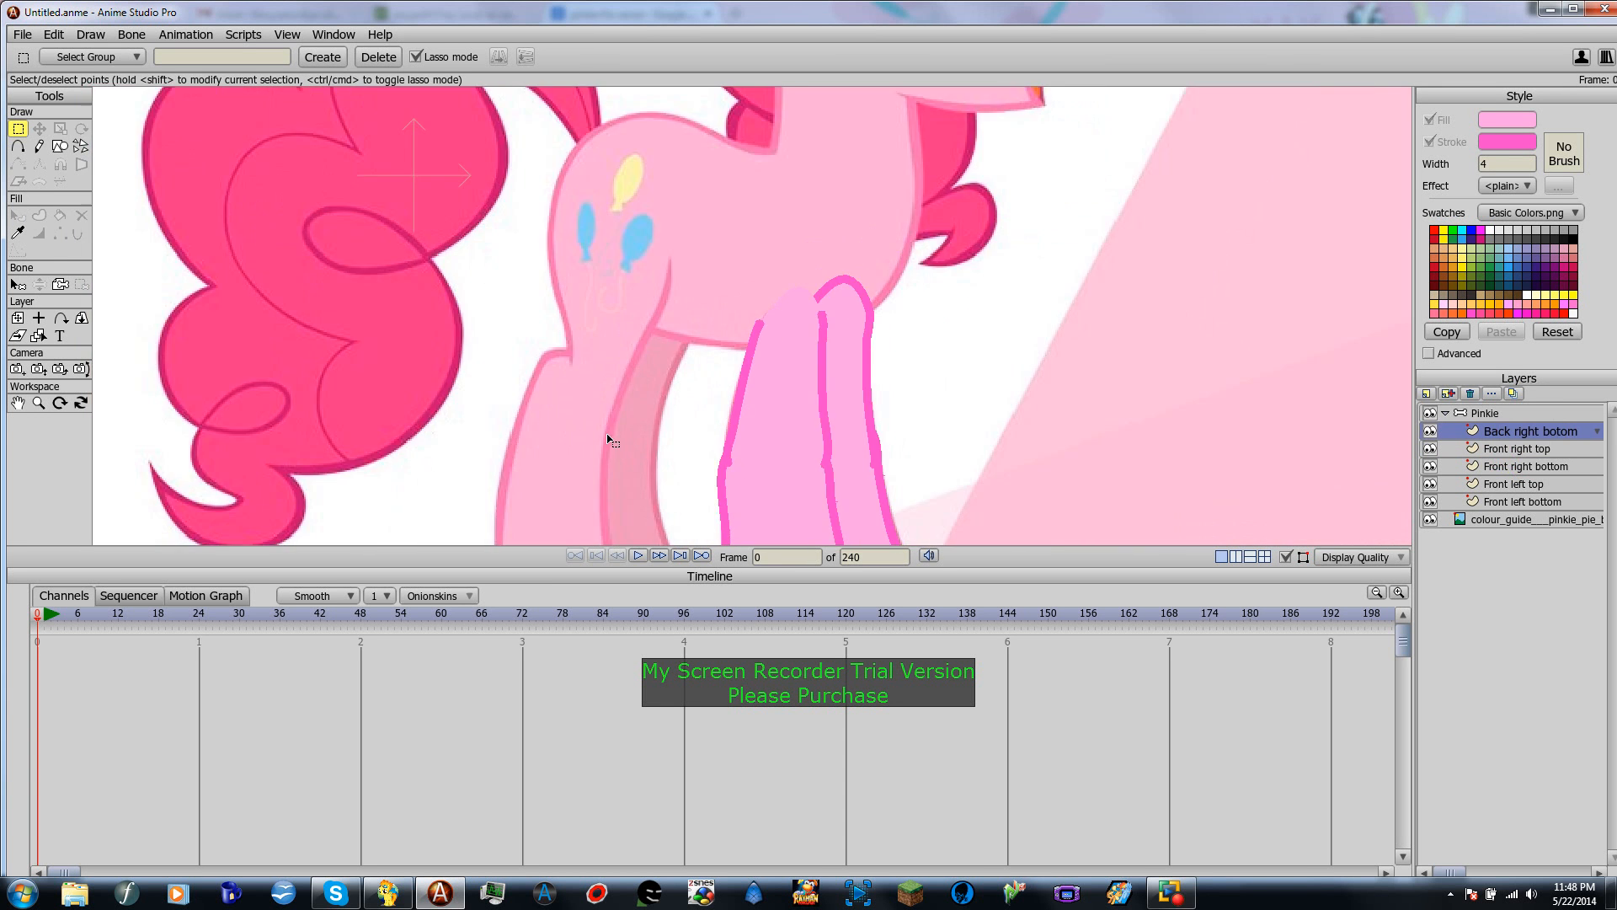
Step: Trace the lower part of the near back leg and hoof as a closed filled shape with a rounded top on Back right botom
key("a")
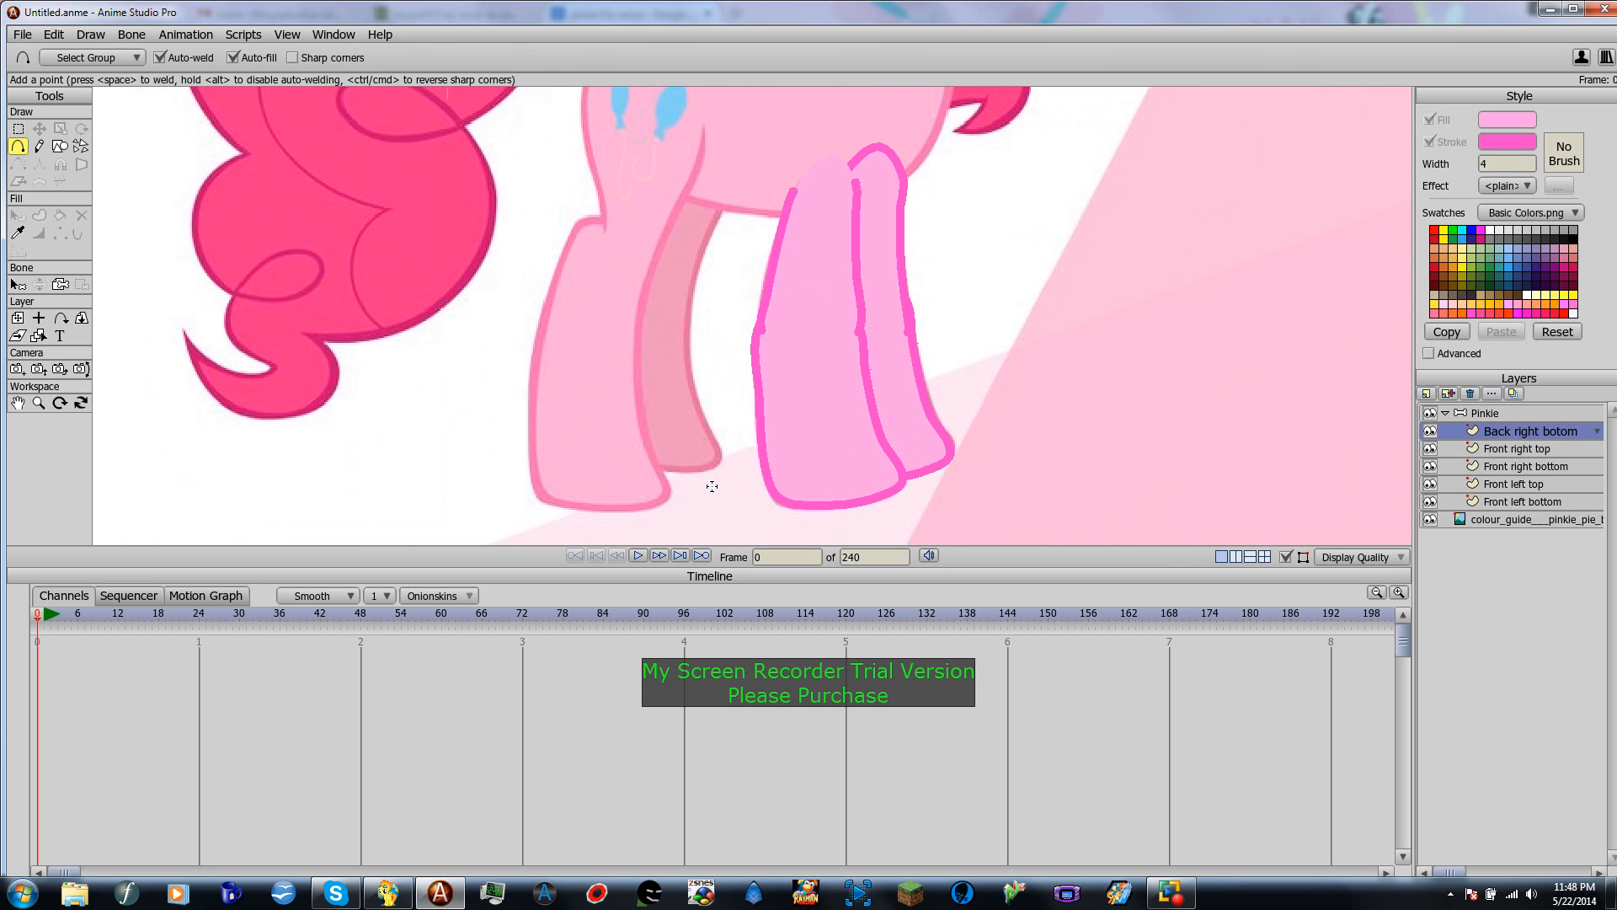
scroll(711, 473, "up", 5)
scroll(769, 394, "down", 3)
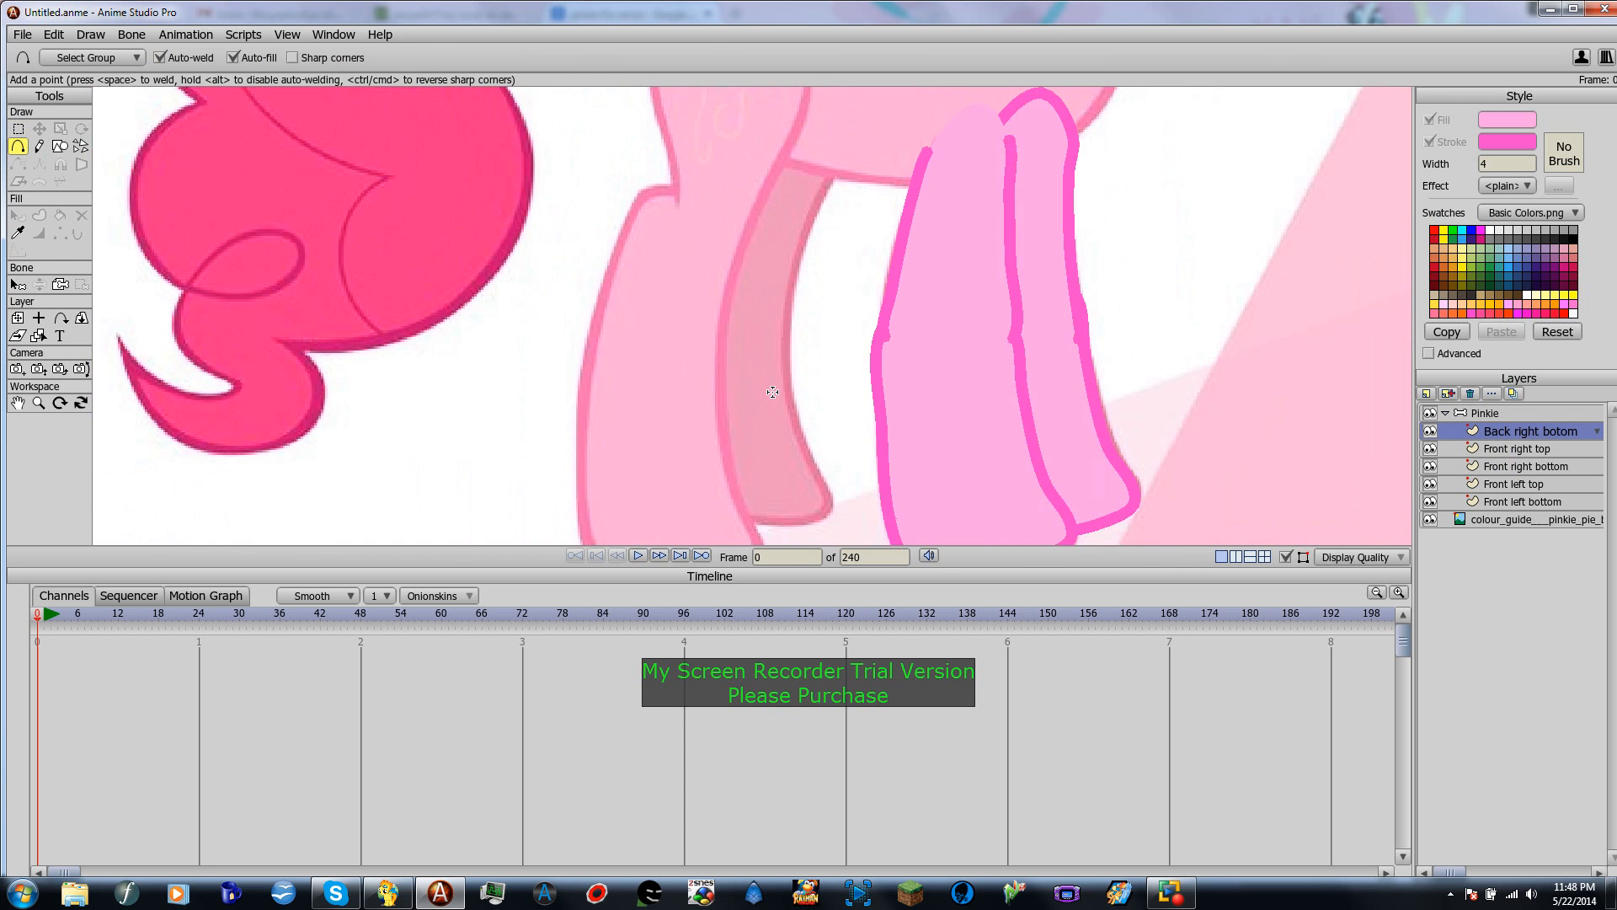
scroll(787, 425, "up", 2)
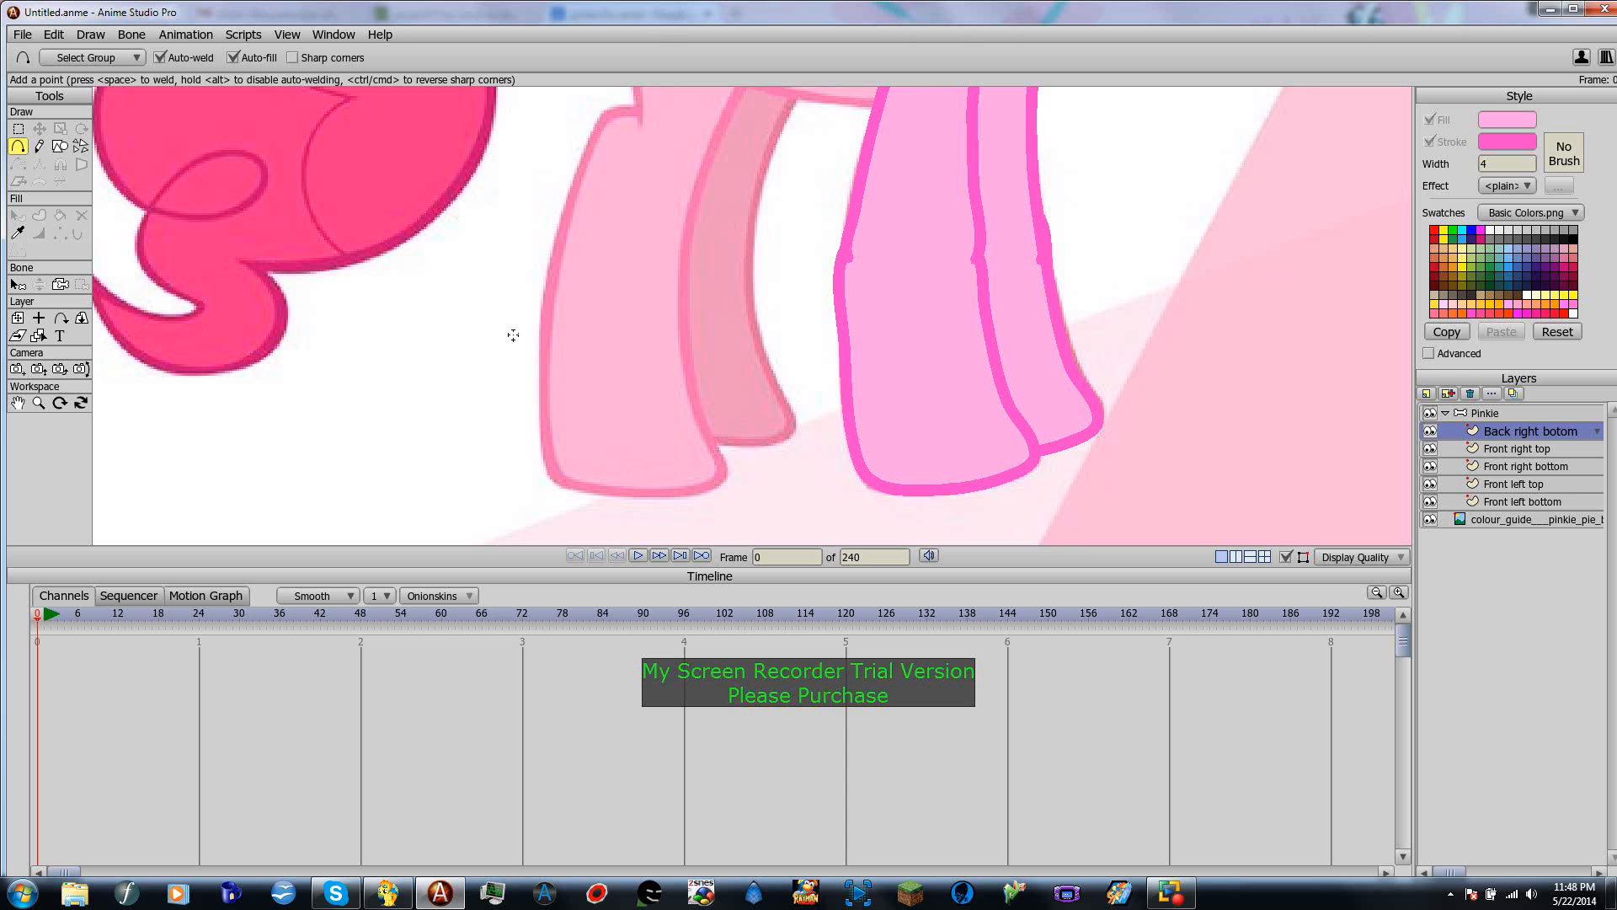
mouse_move(550, 281)
left_mouse_down()
mouse_move(558, 476)
mouse_move(620, 493)
mouse_move(717, 482)
mouse_move(681, 288)
mouse_move(624, 238)
mouse_move(574, 246)
mouse_move(627, 236)
mouse_move(550, 281)
left_mouse_up()
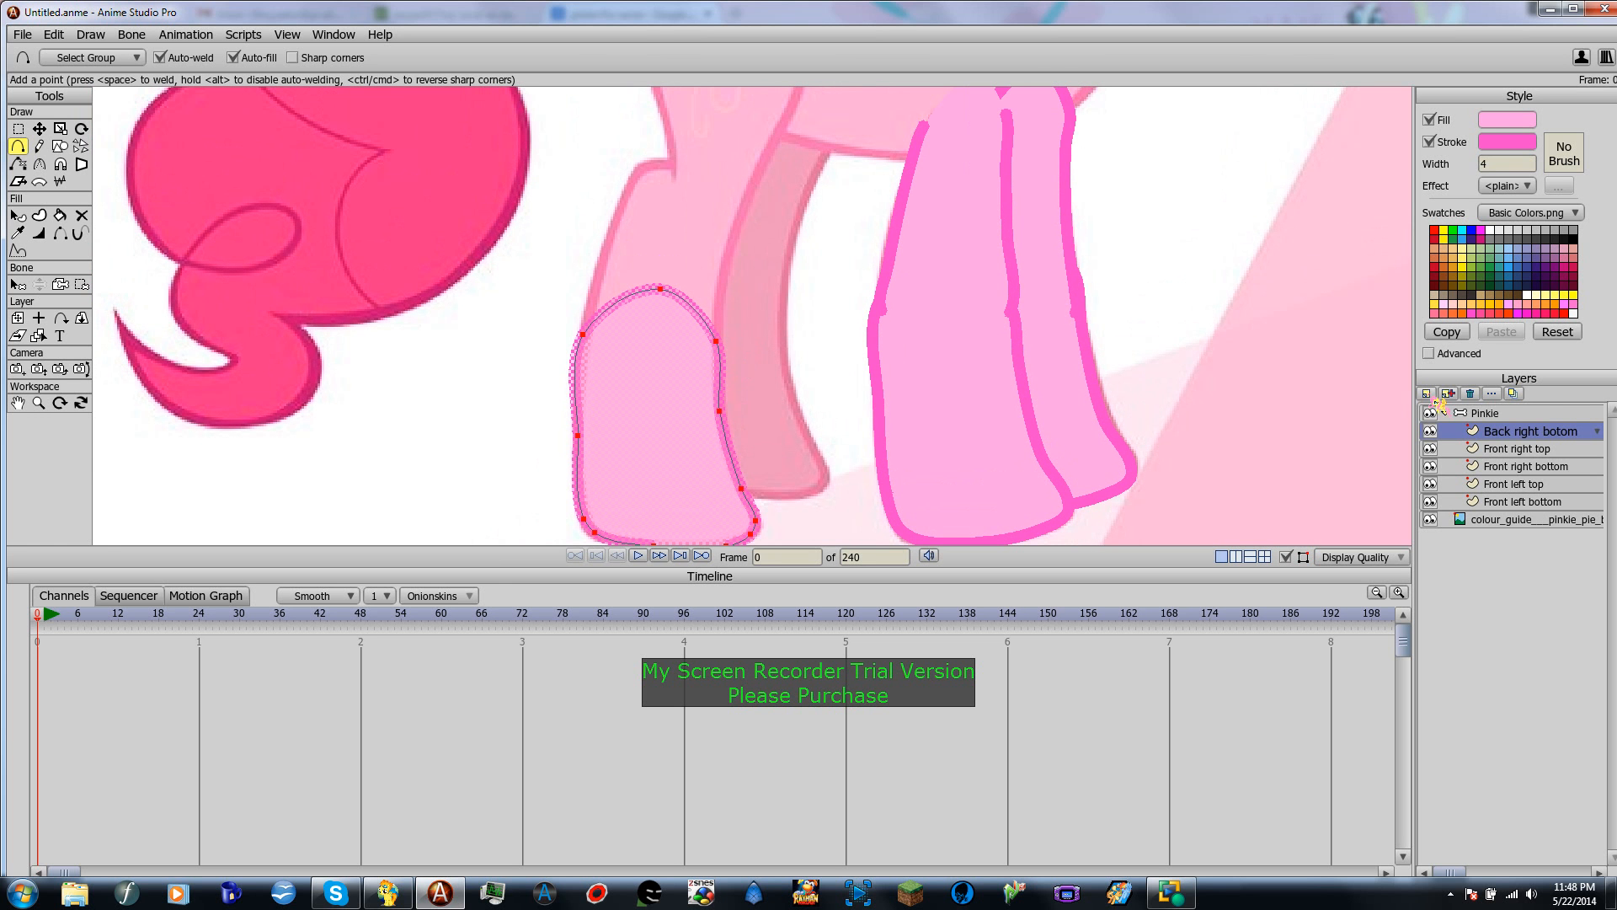
Step: Add a new vector layer named "Back right top" above Back right botom
left_click(1425, 393)
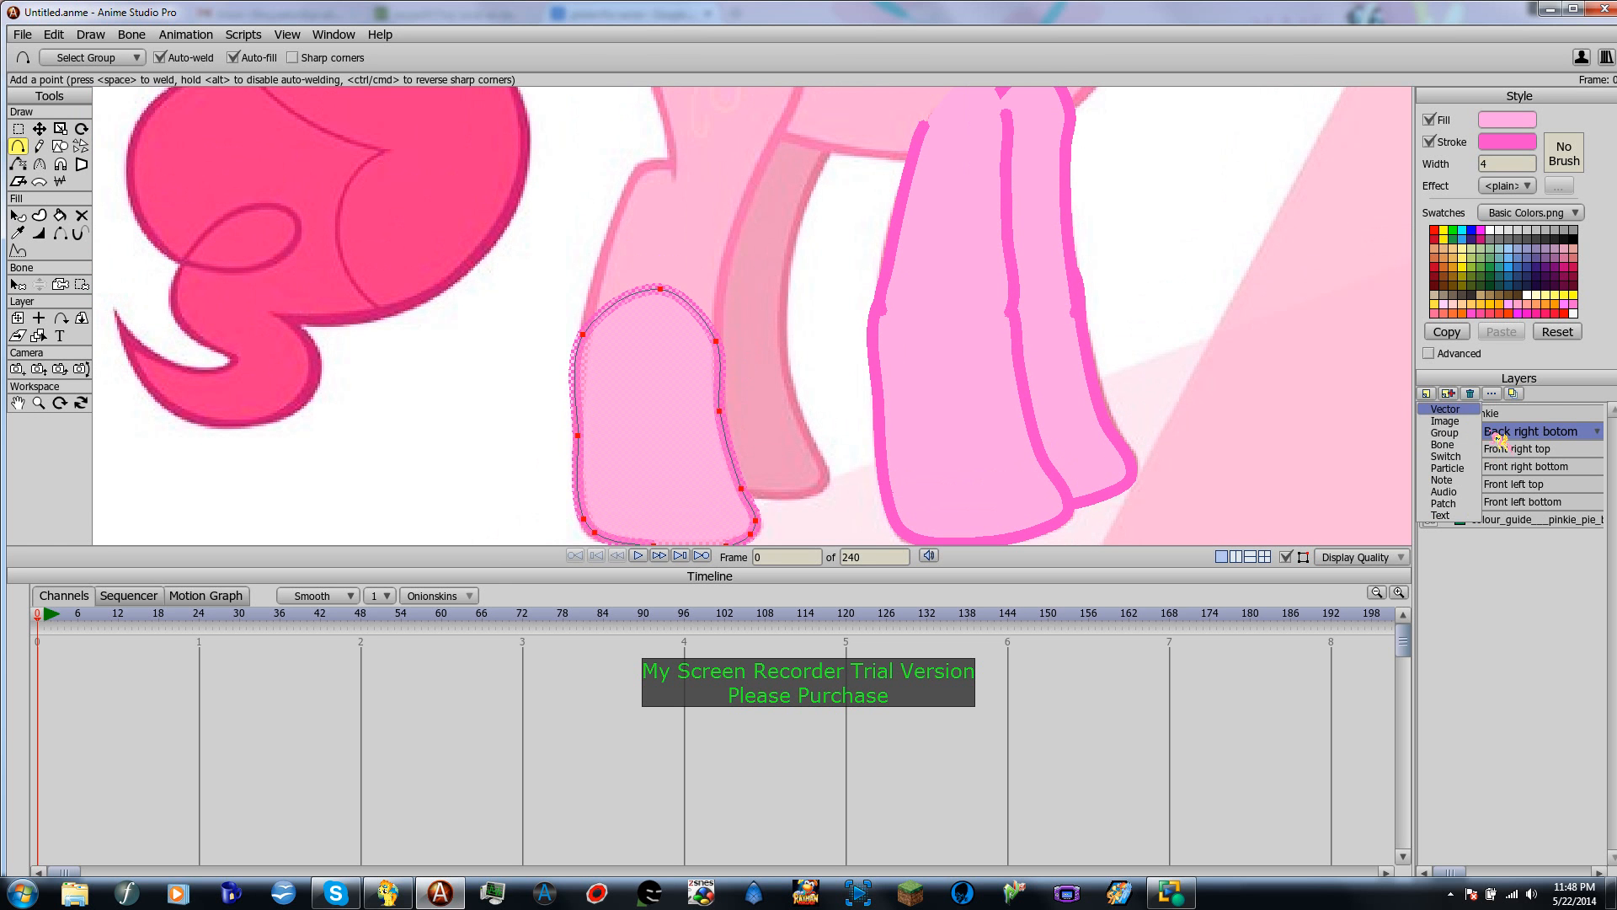
left_click(1466, 411)
type("Back right top")
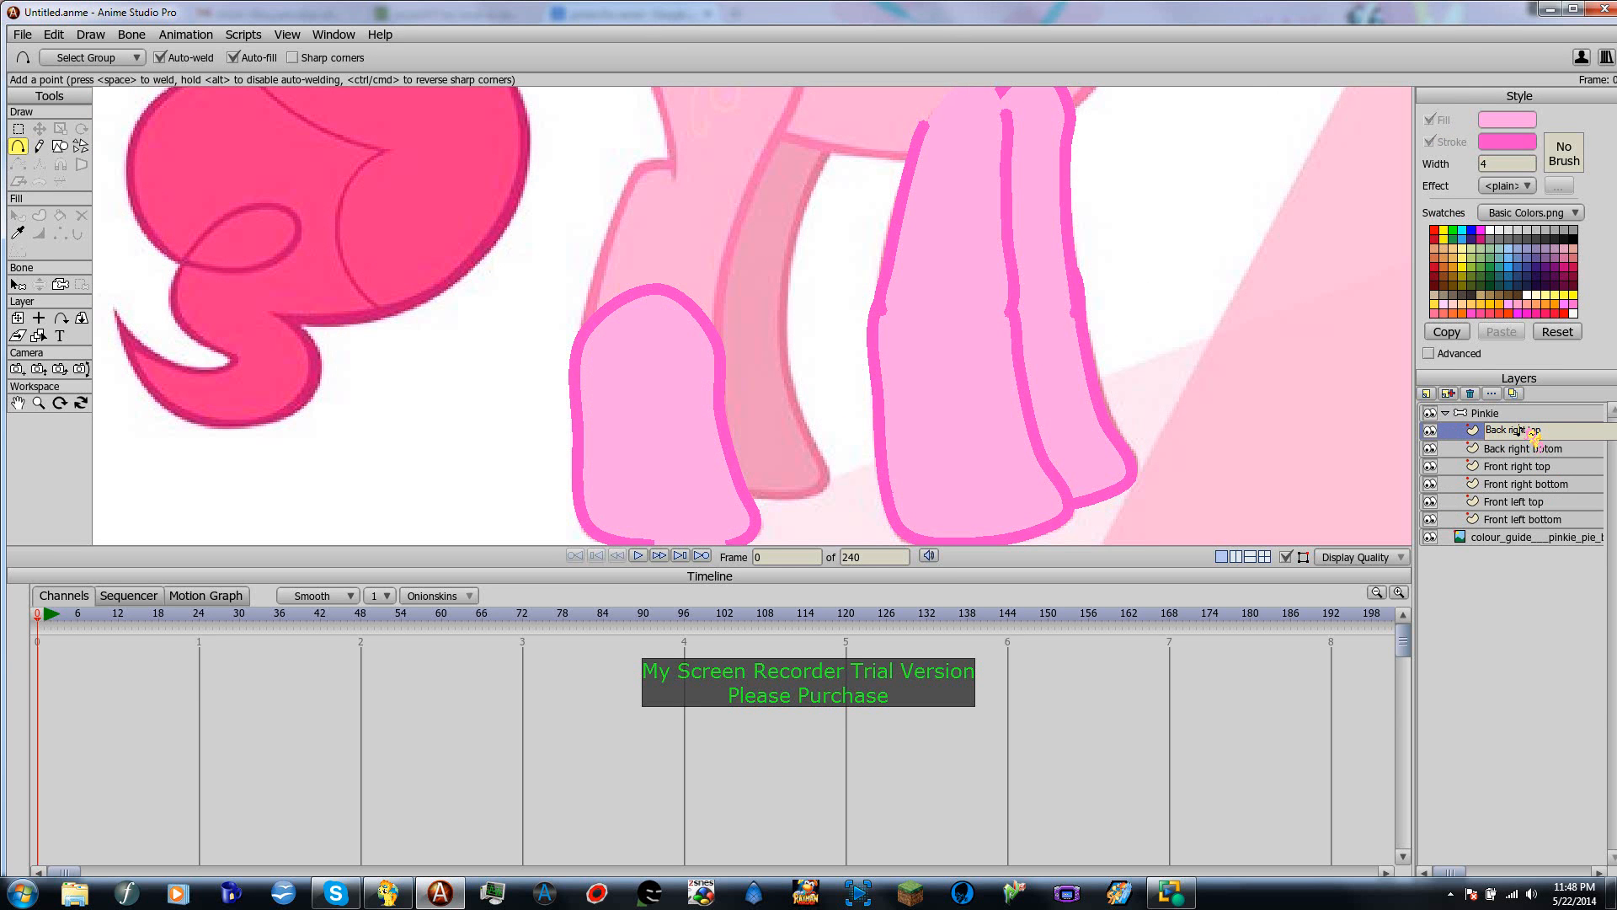
key("Return")
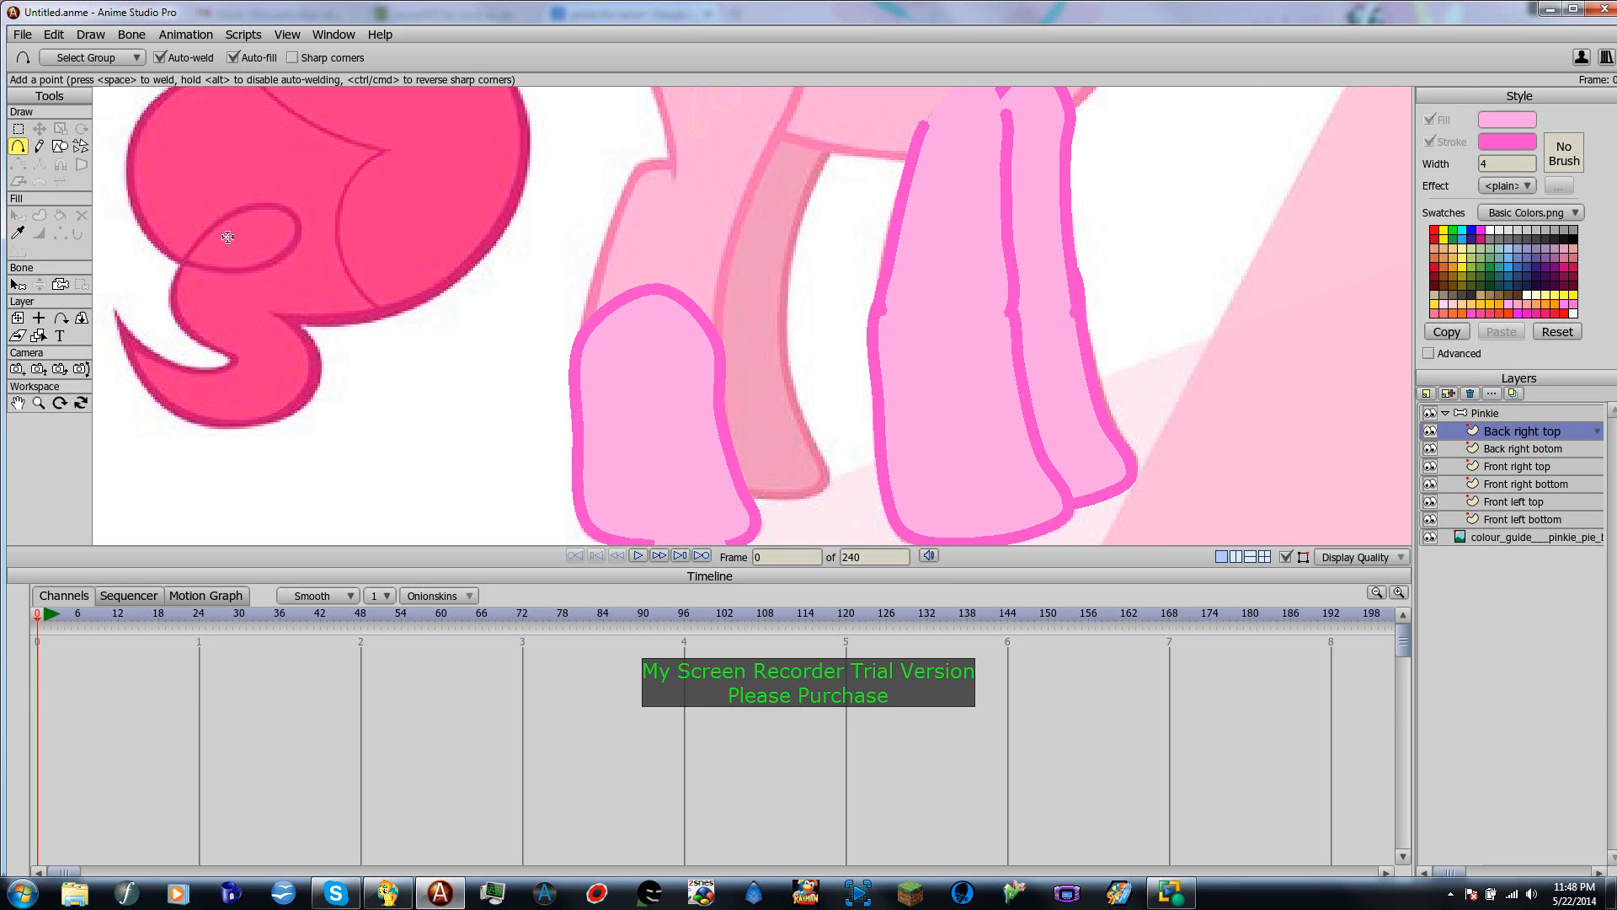
Step: Trace the near back leg's thigh and upper part as a closed filled shape overlapping the lower leg on Back right top
left_click_drag(737, 207, 731, 298)
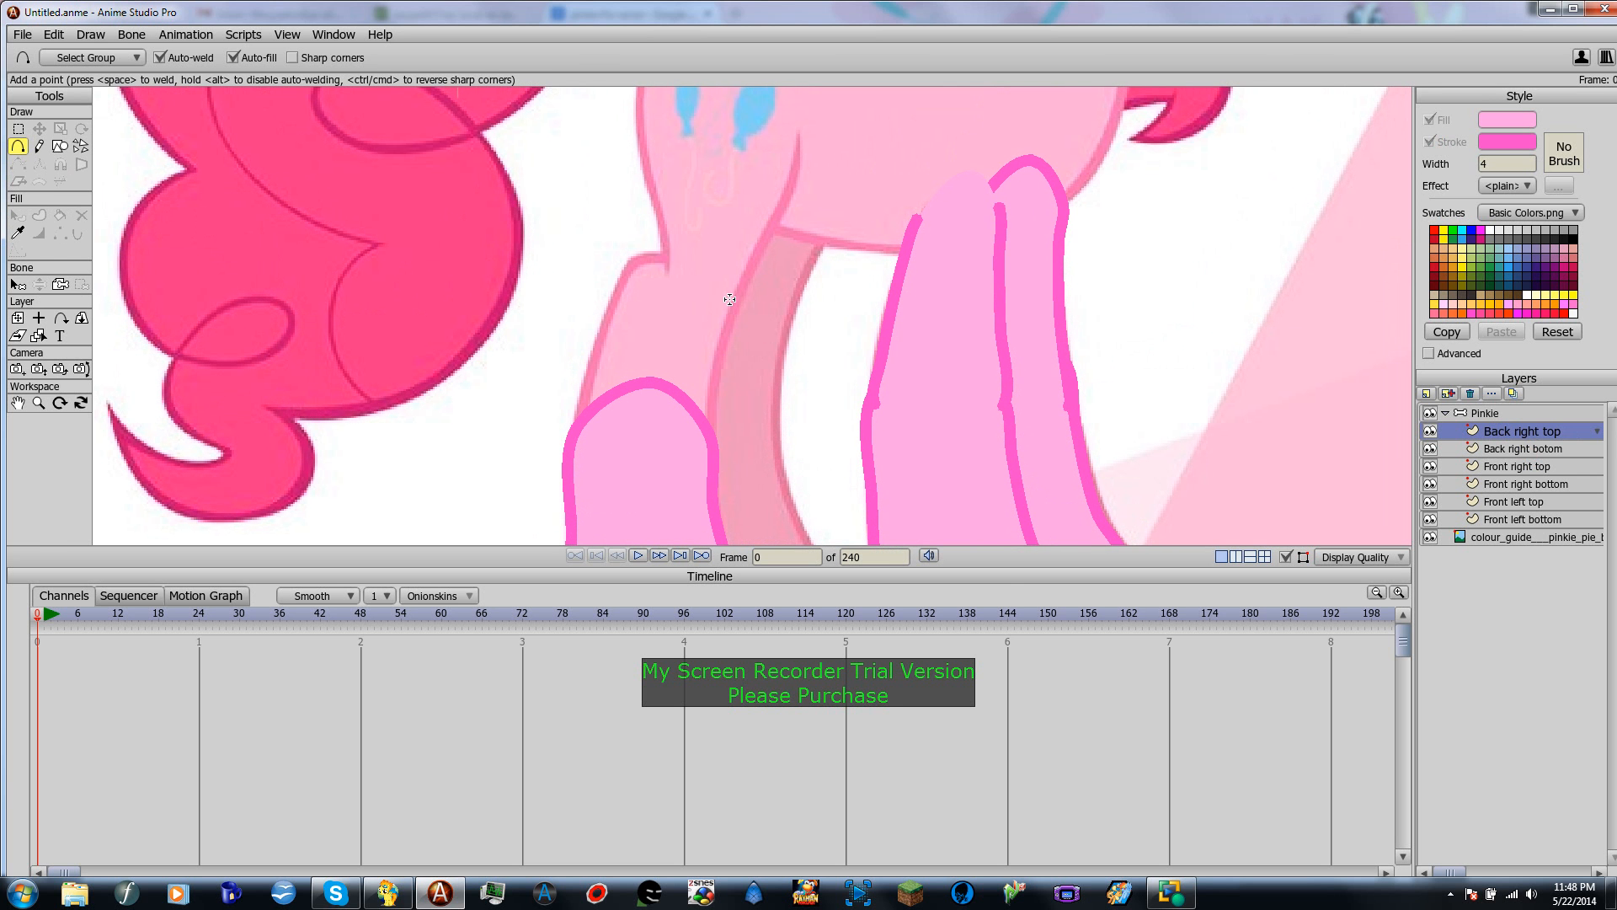
left_click_drag(798, 136, 688, 177)
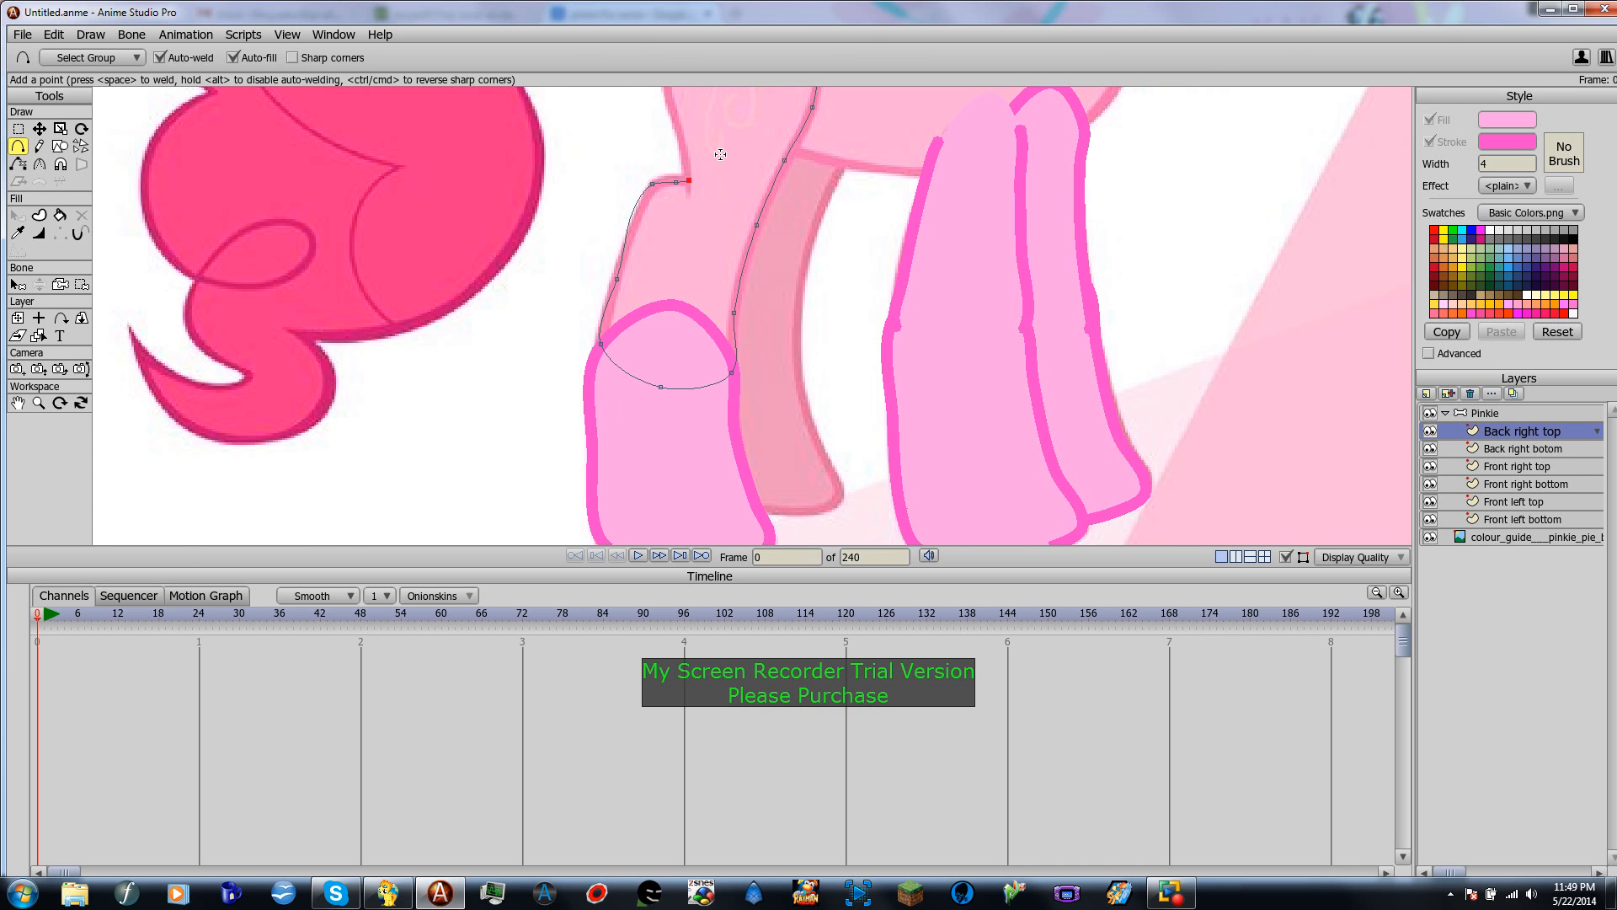
scroll(720, 155, "up", 4)
left_click_drag(699, 336, 829, 214)
scroll(850, 337, "down", 3)
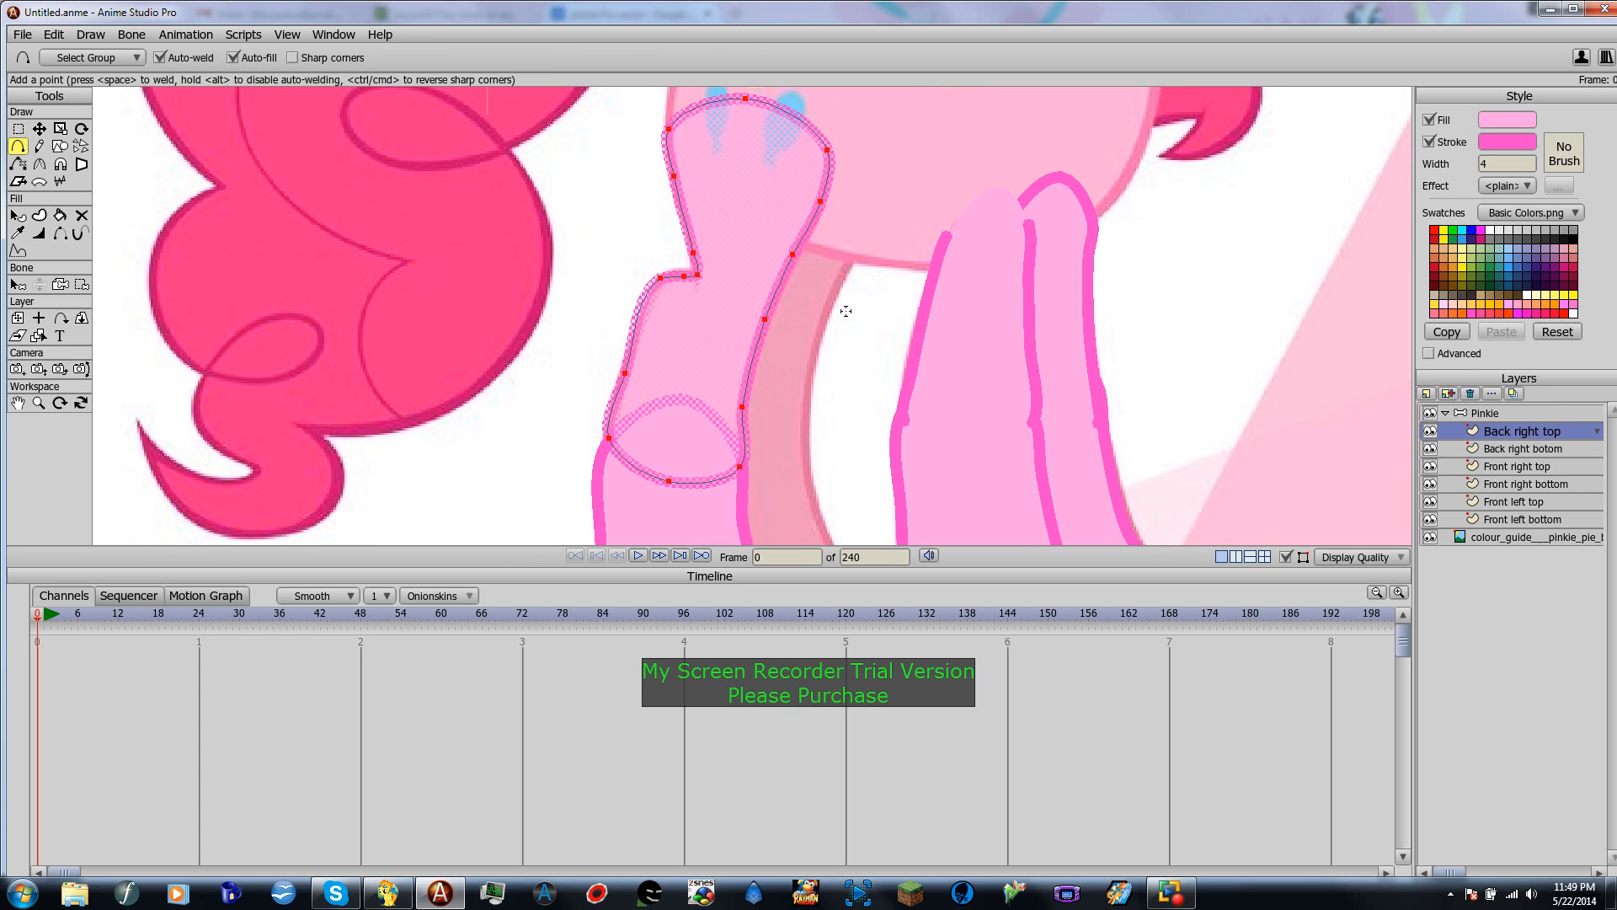
Step: Hide the curved outline segments at the lower end of the Back right top shape where it overlaps the lower leg
left_click(1551, 452)
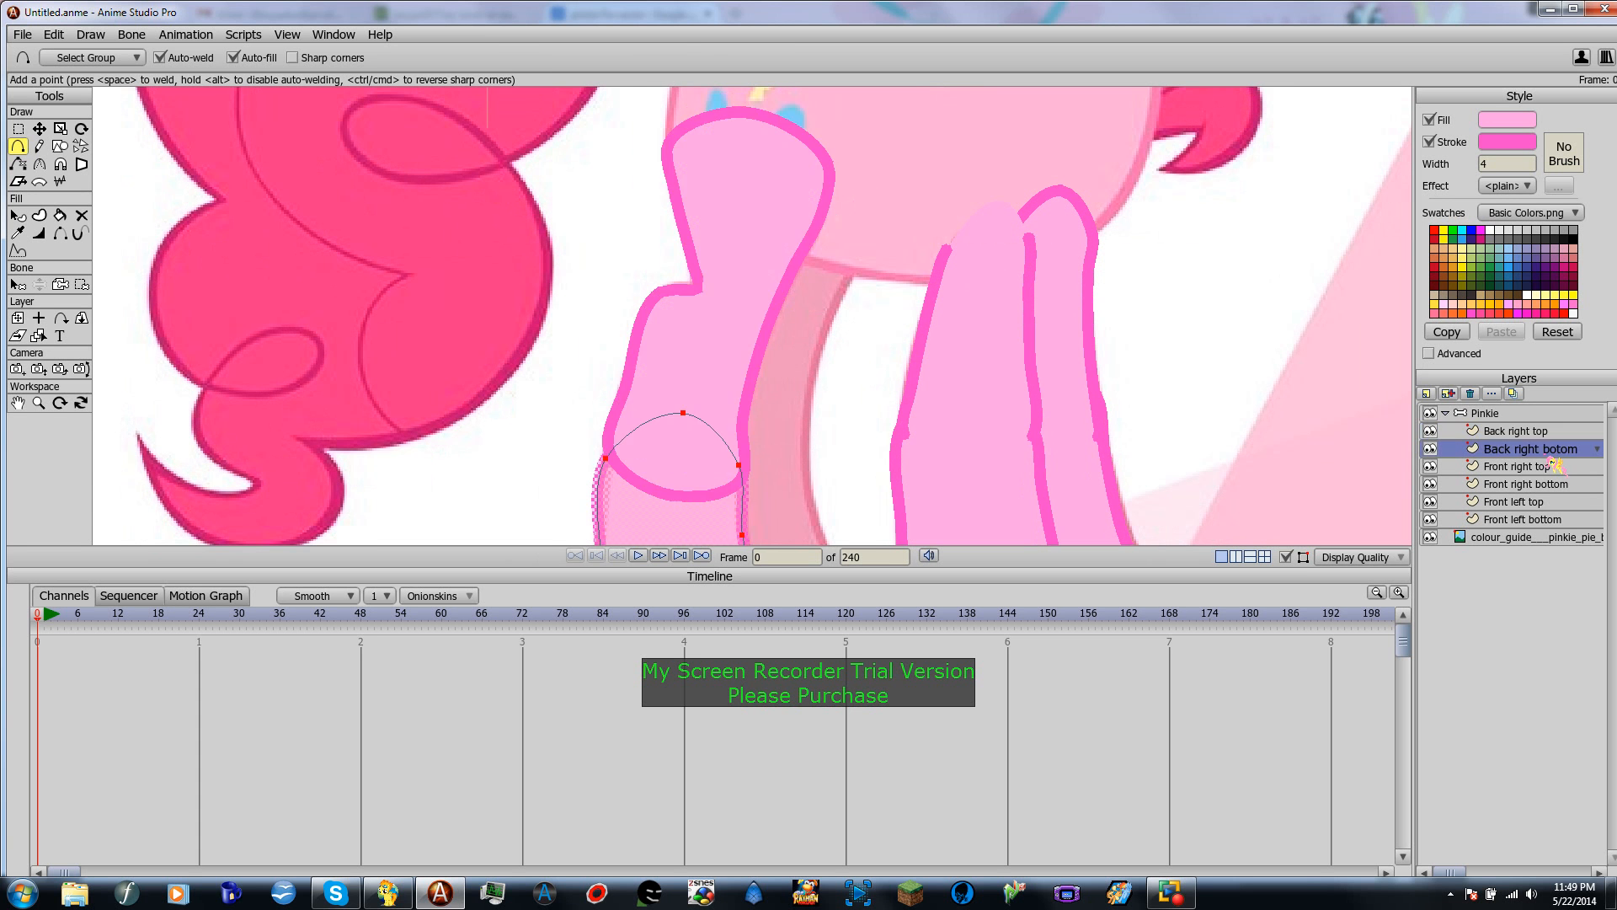
left_click(60, 234)
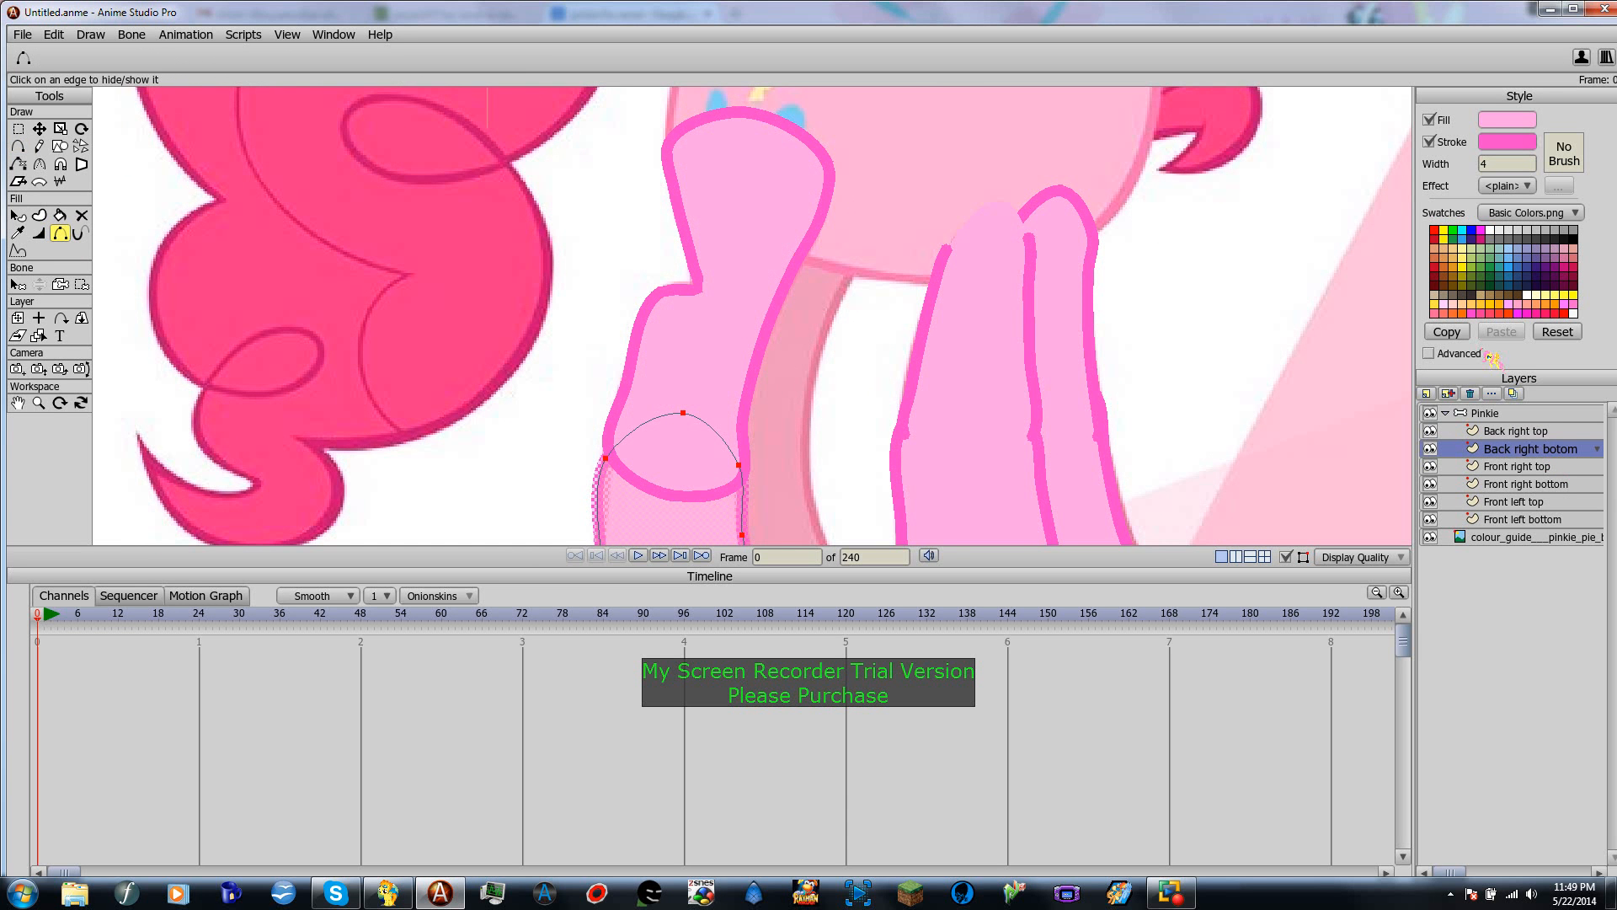
key("b")
scroll(1050, 390, "down", 5)
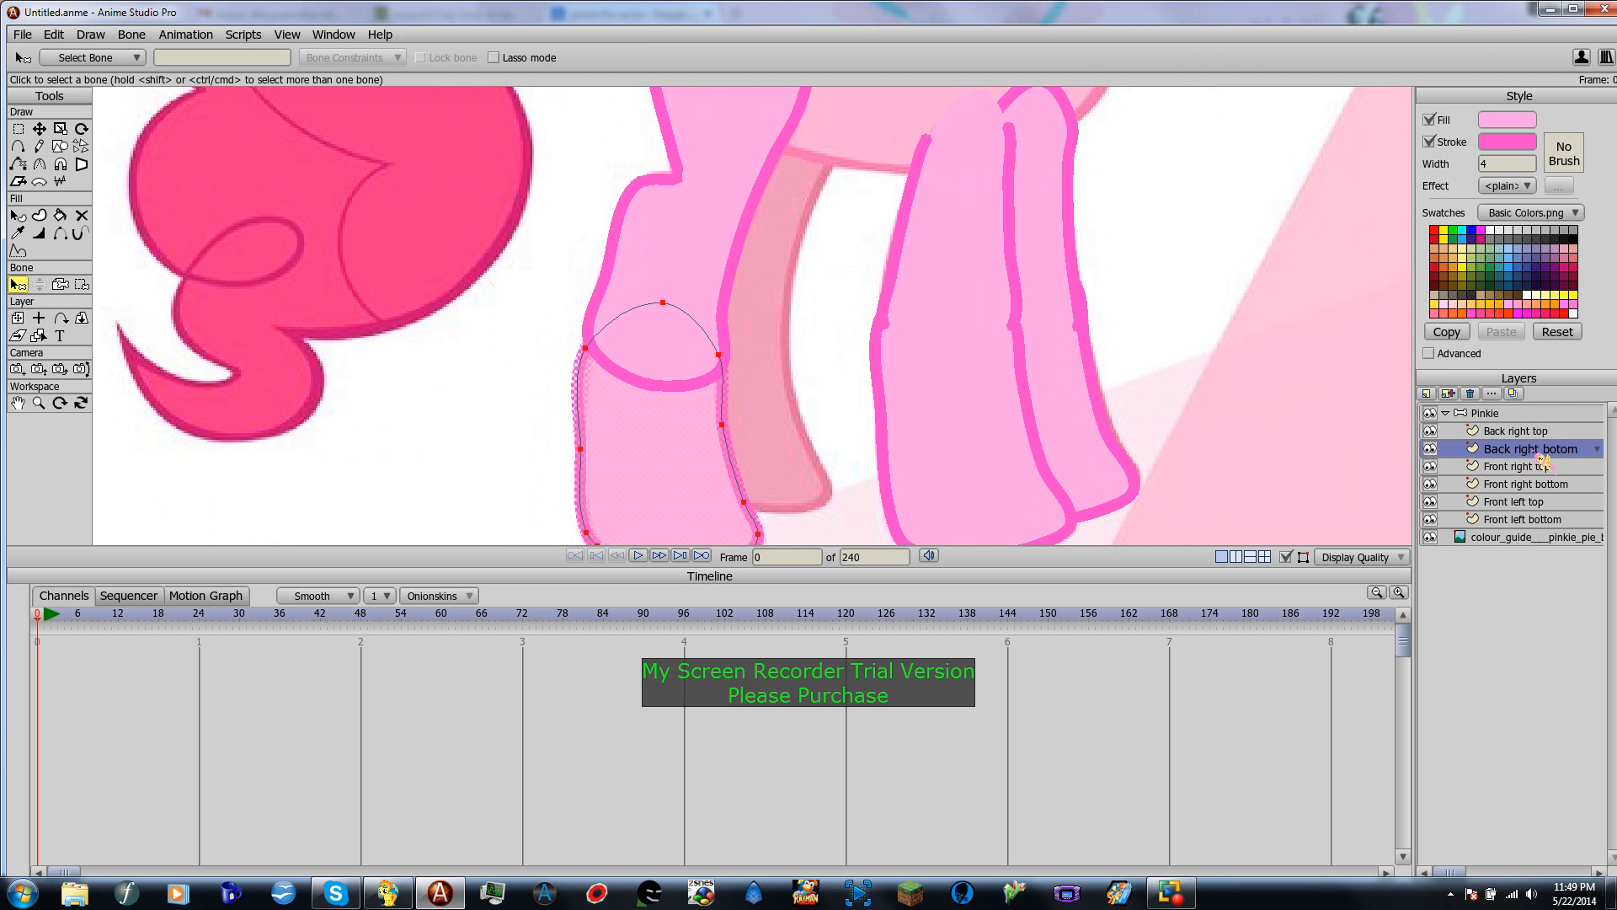
left_click(1523, 431)
left_click(624, 375)
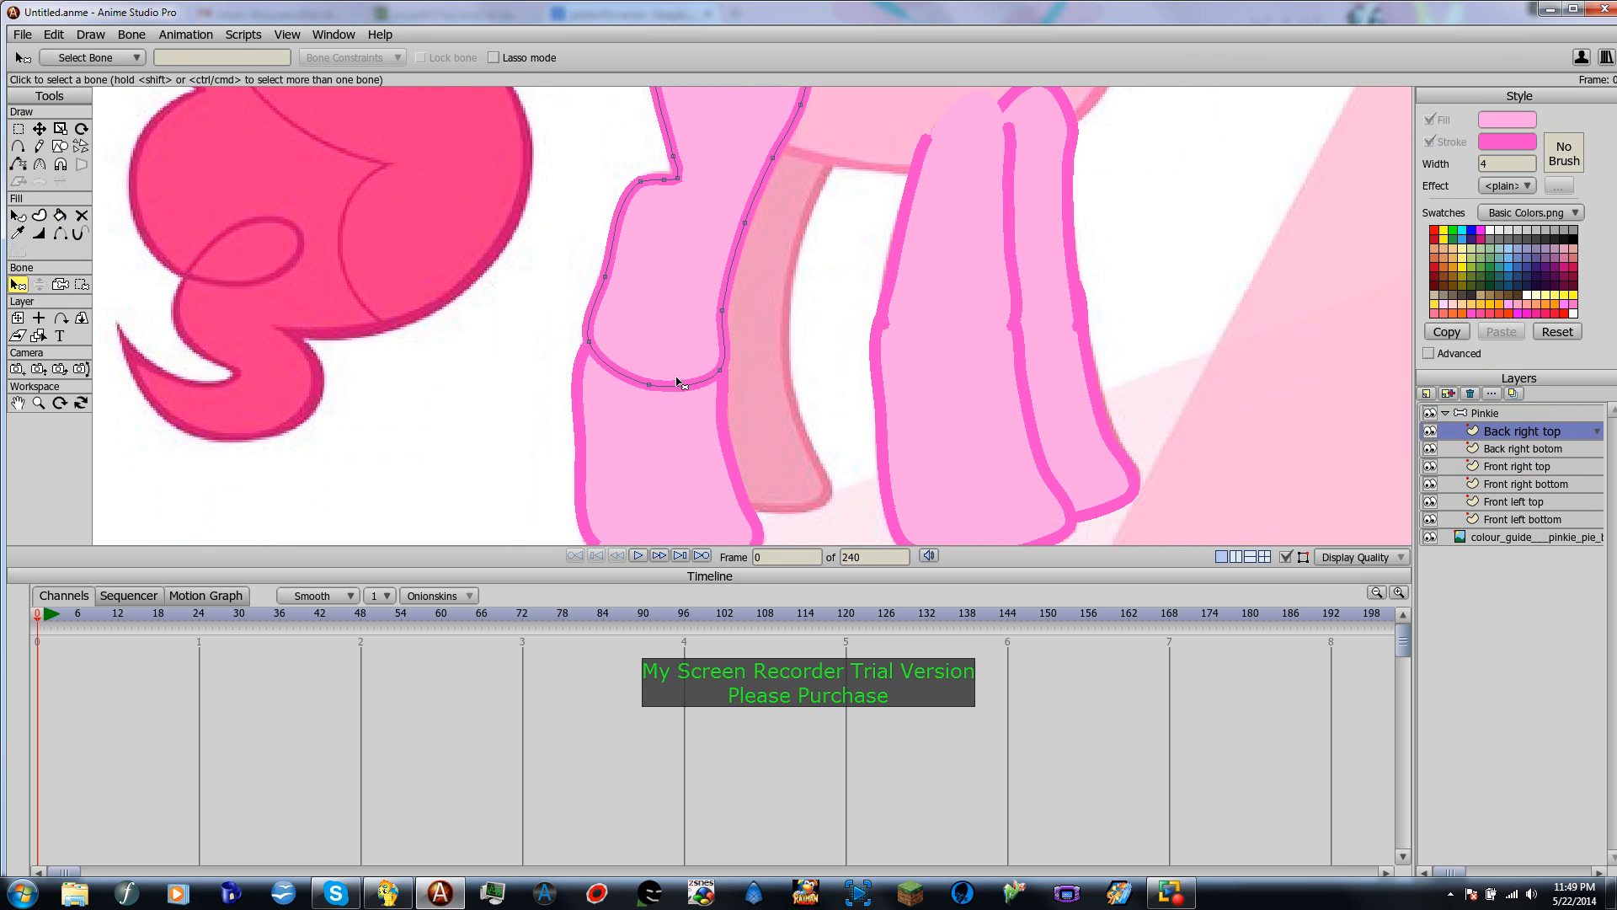
left_click(60, 233)
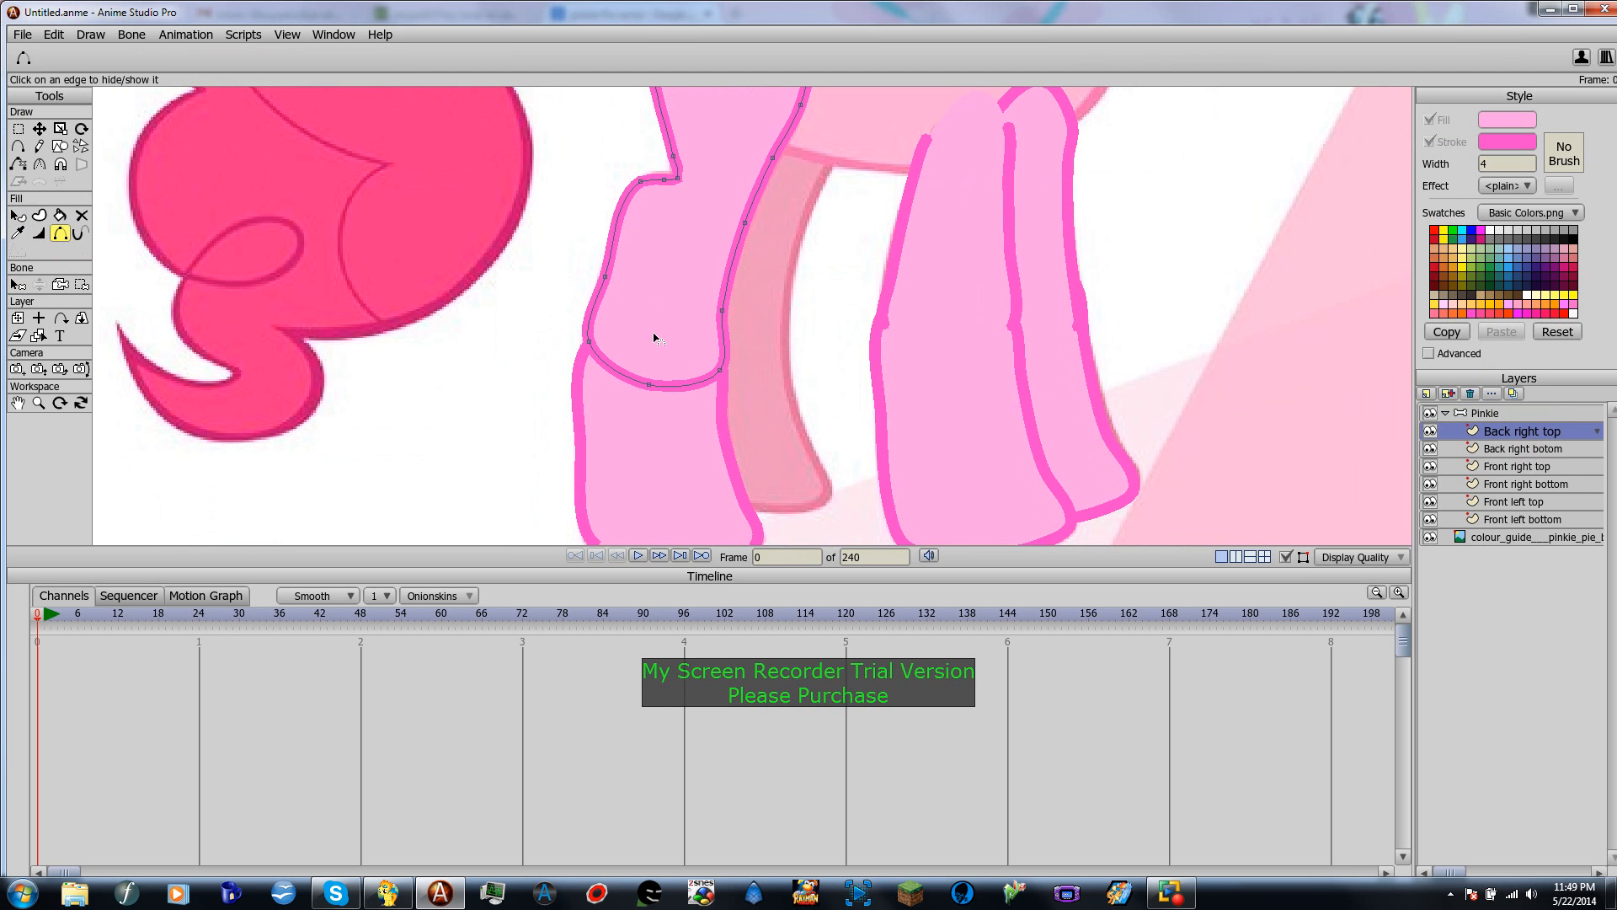
left_click(632, 376)
left_click(682, 386)
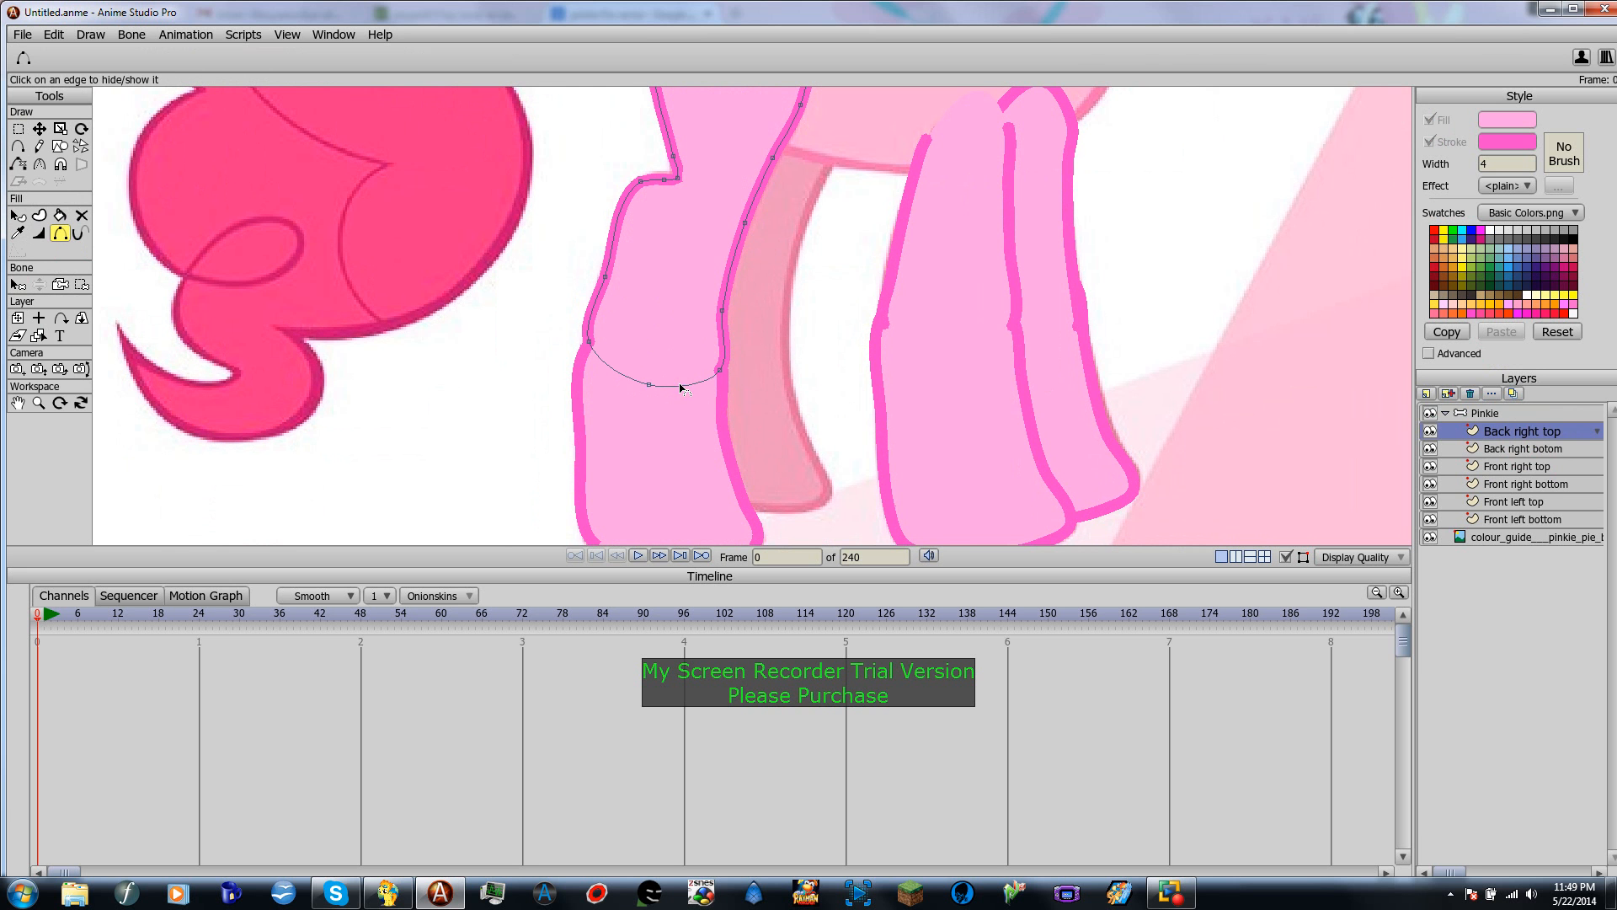
left_click(1516, 469)
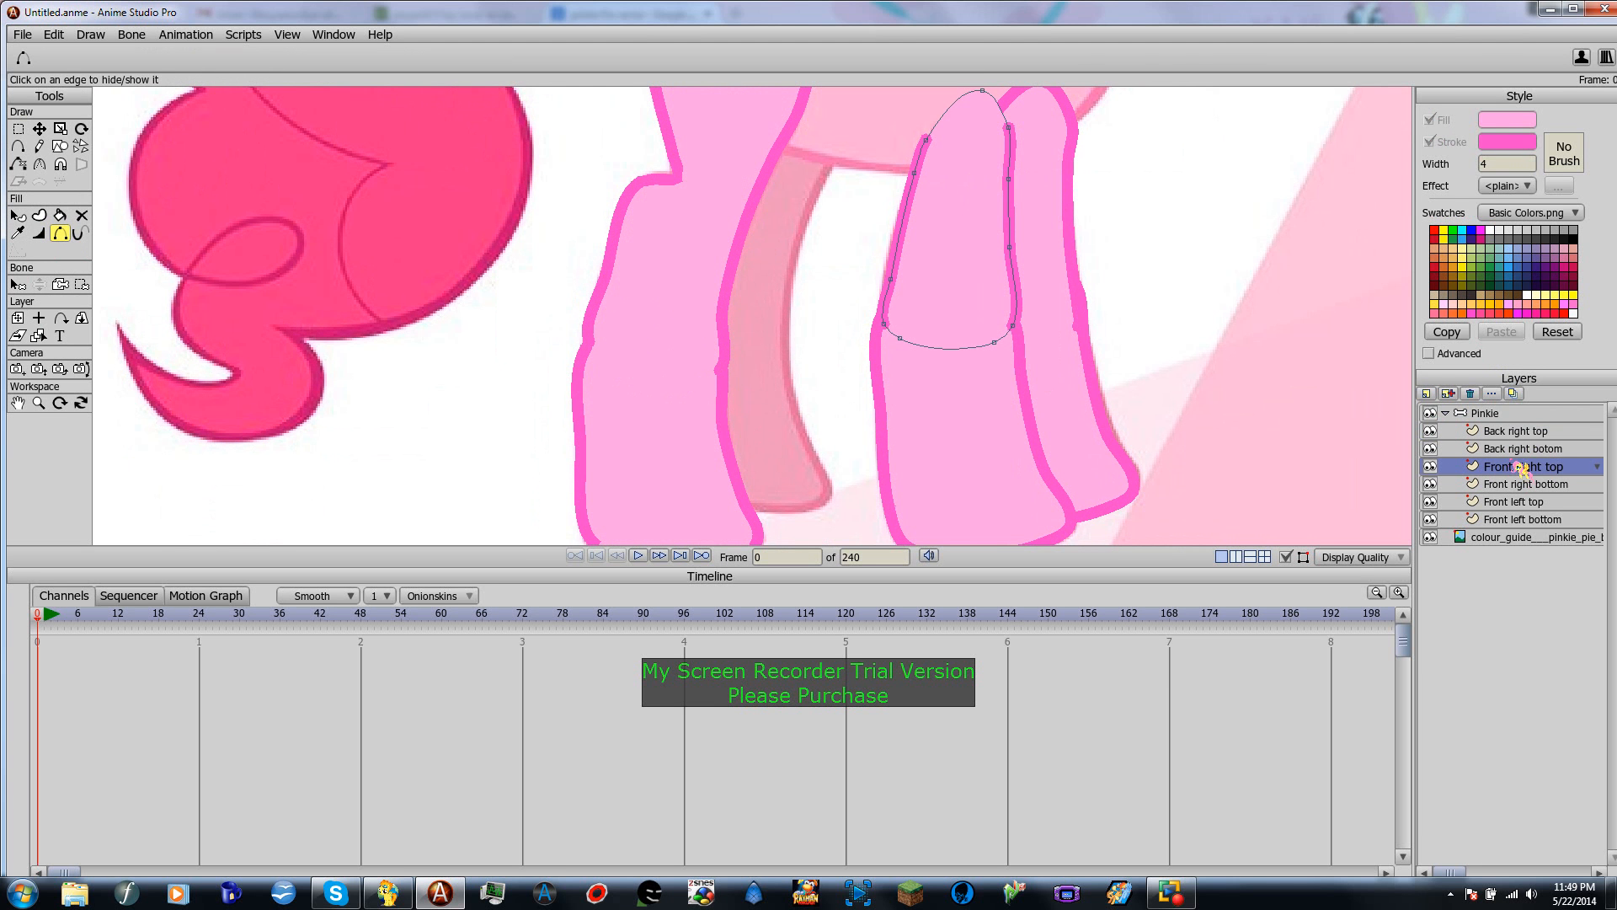
left_click(1525, 449)
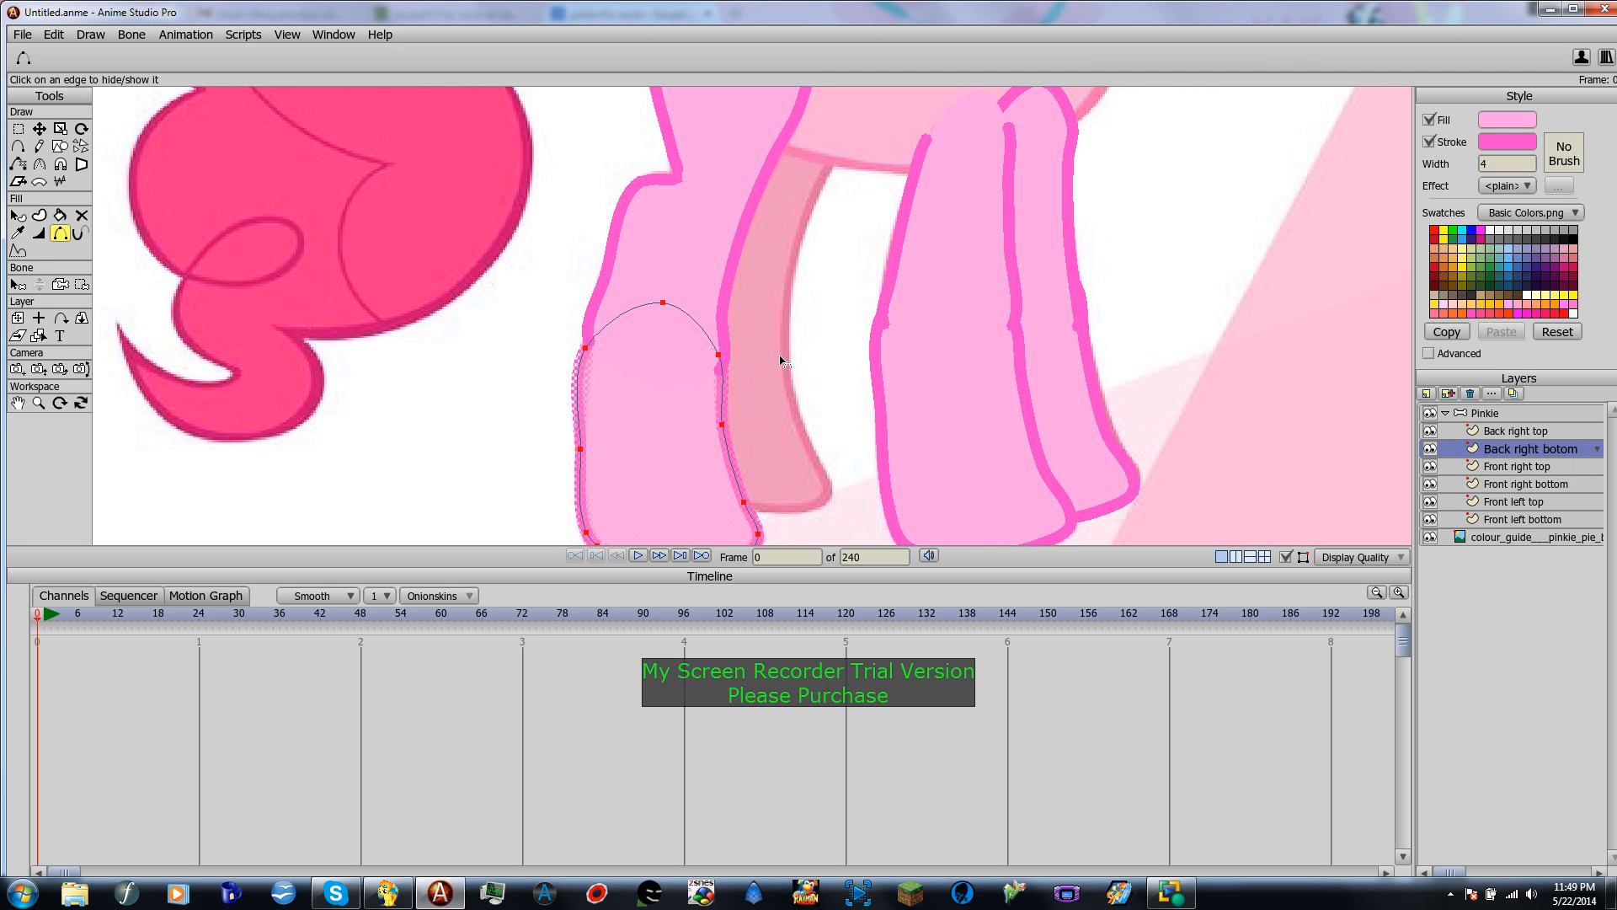
left_click(1516, 430)
scroll(794, 395, "down", 3)
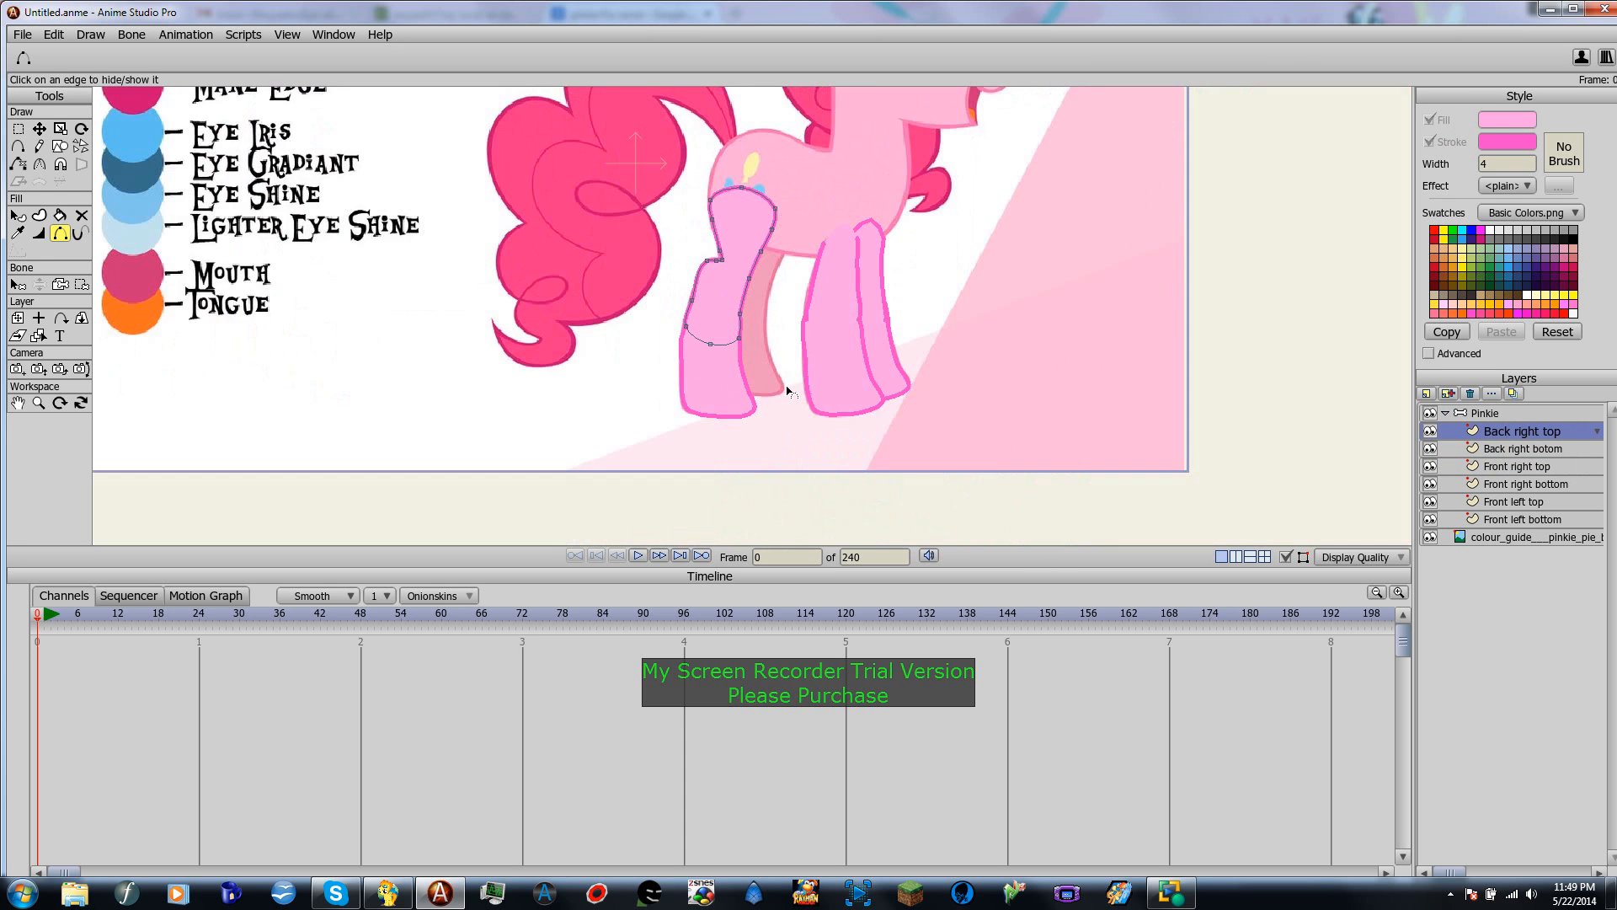
scroll(790, 391, "up", 4)
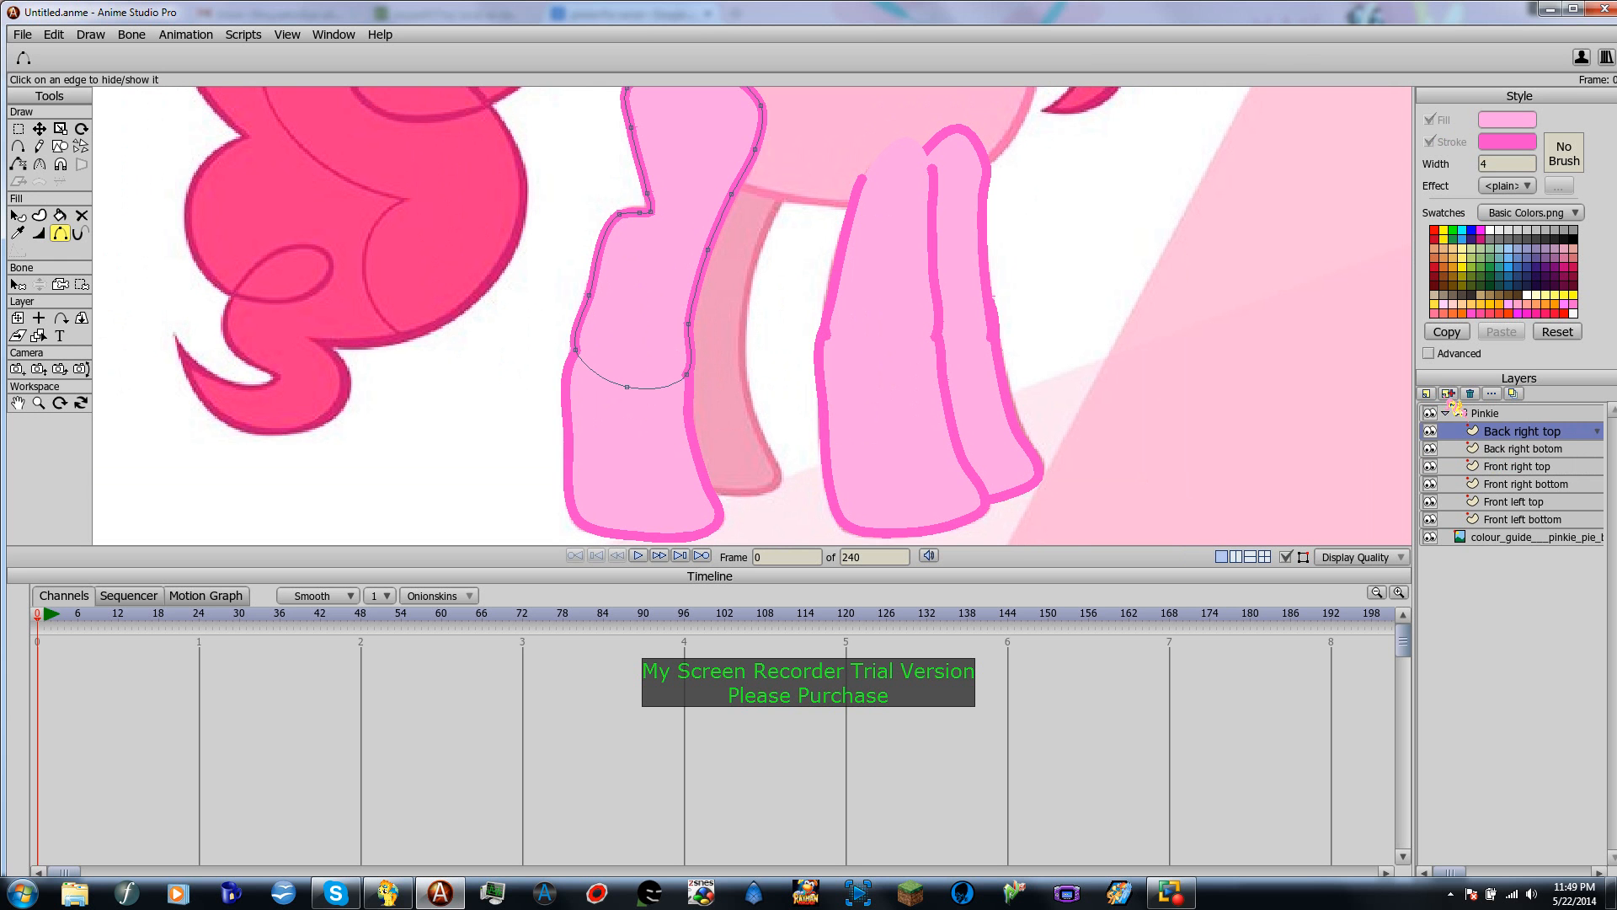
Step: Duplicate the Back right botom layer and place the copy directly below the original in the layer order
left_click(1516, 449)
left_click(1450, 395)
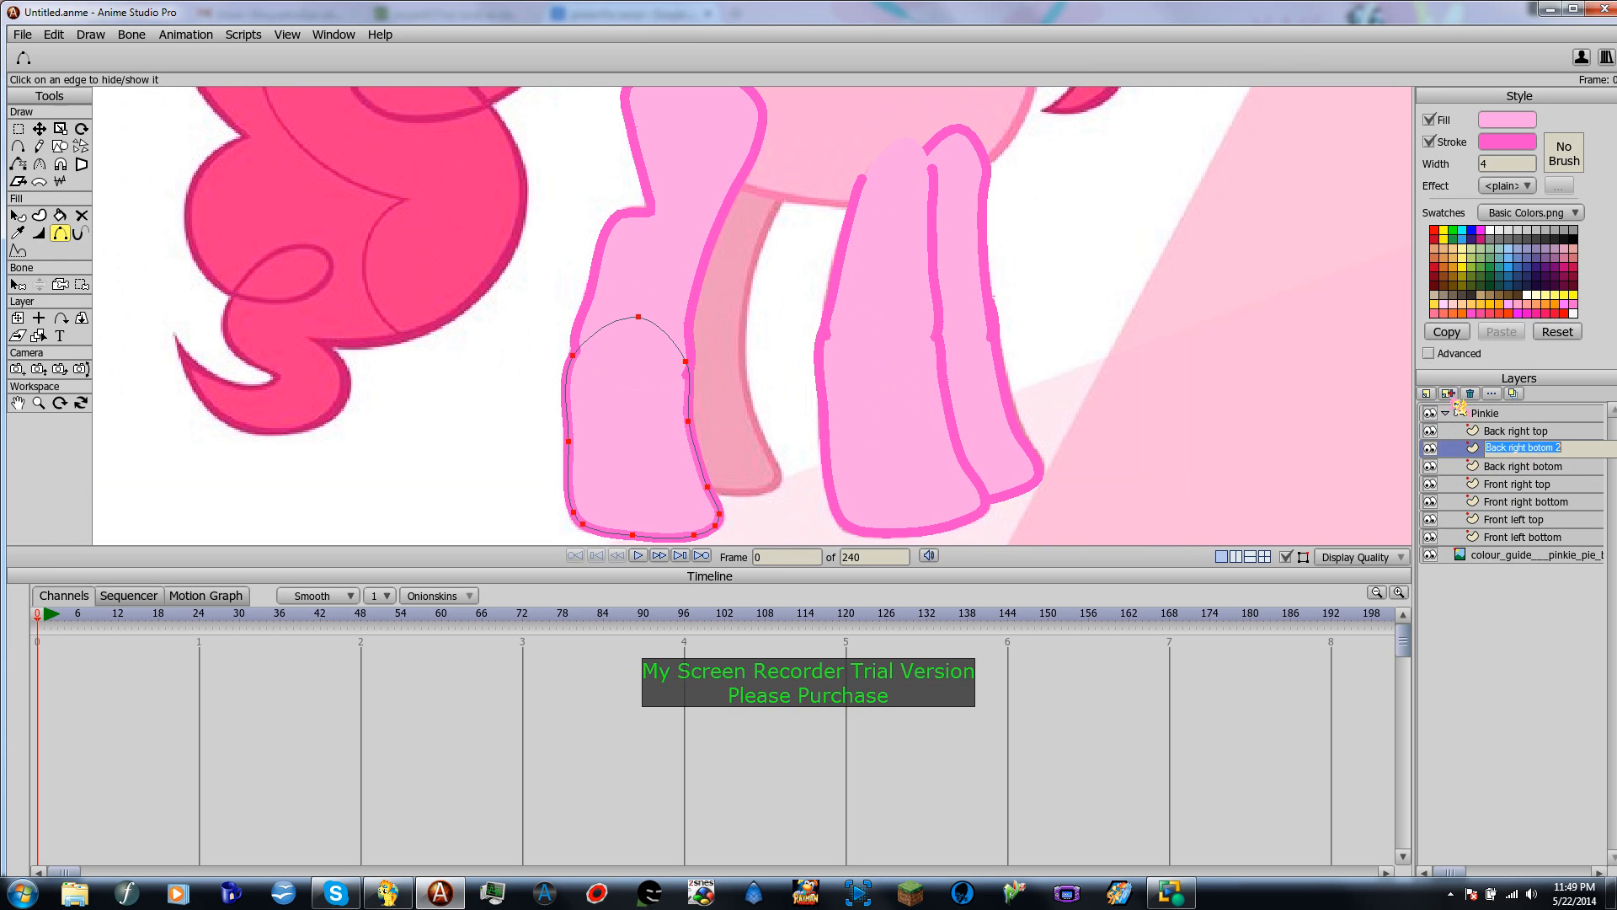
left_click_drag(1484, 448, 1484, 468)
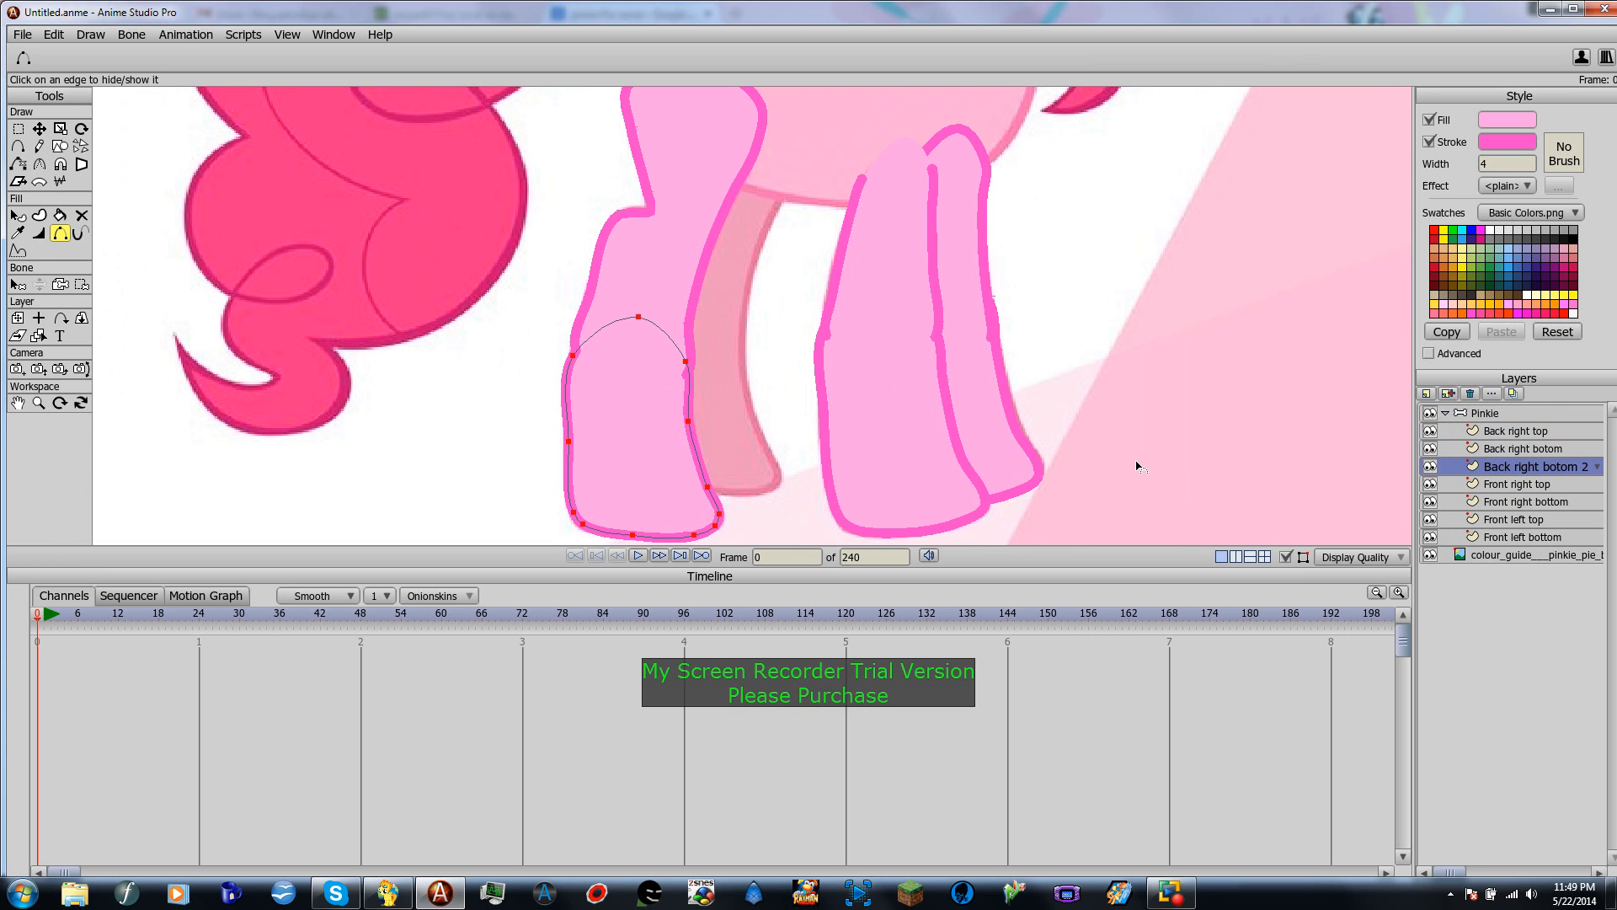
Step: Rename the lower leg copy "Back left bottom" and move it over the guide's far back hoof, at about X 0.0928, Y 0.0676
double_click(1555, 468)
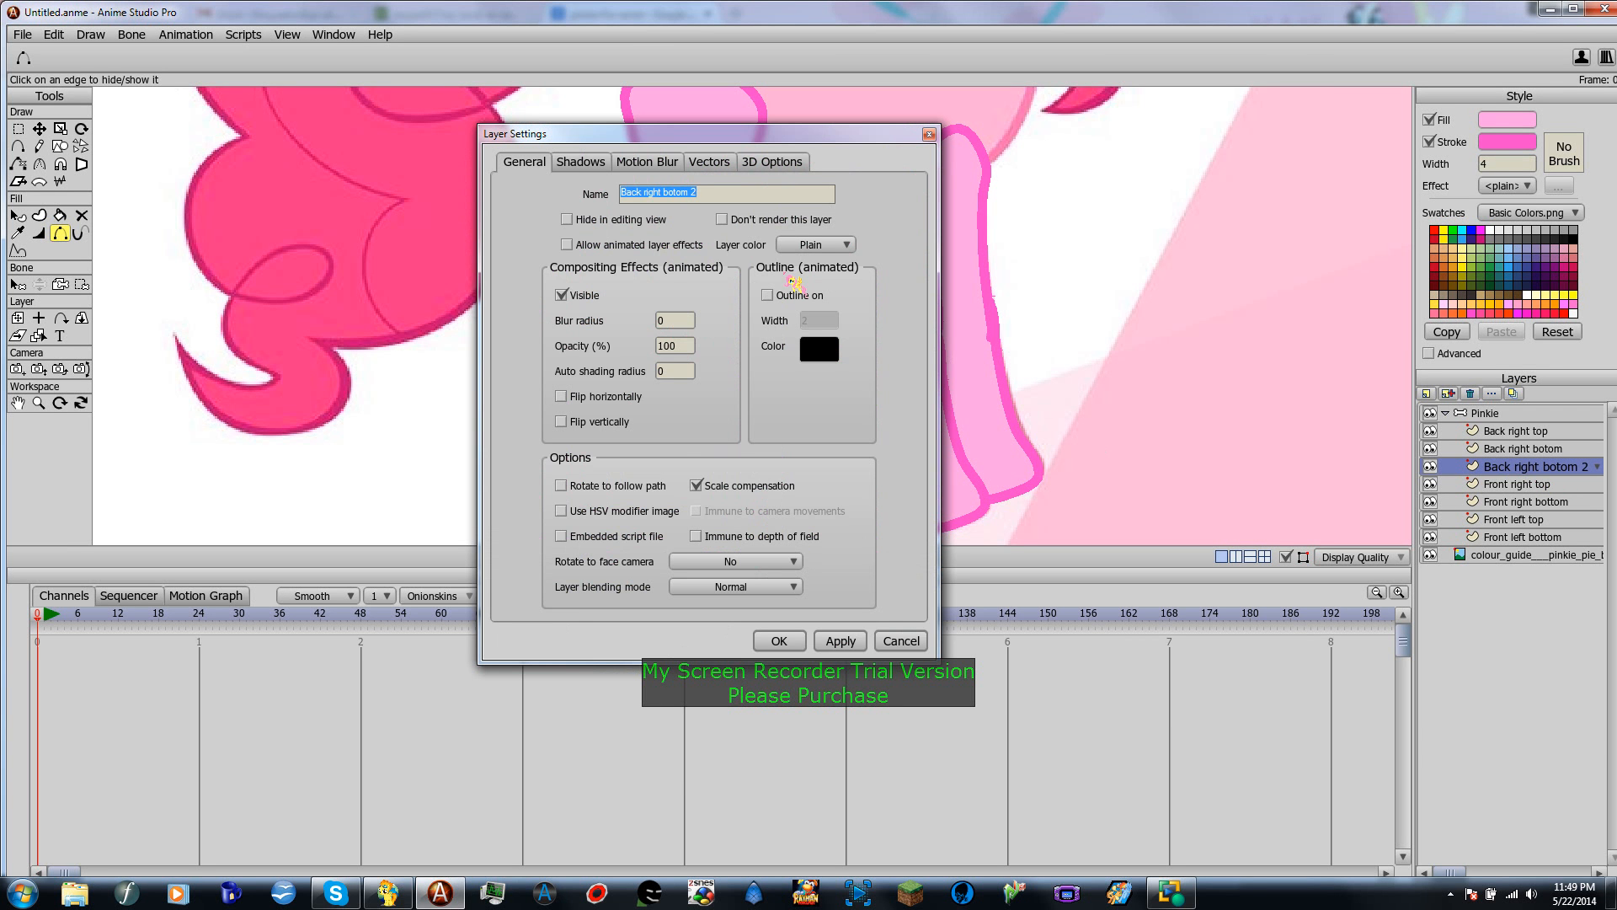
type("back left bottom")
key("Home")
key("Delete")
type("B")
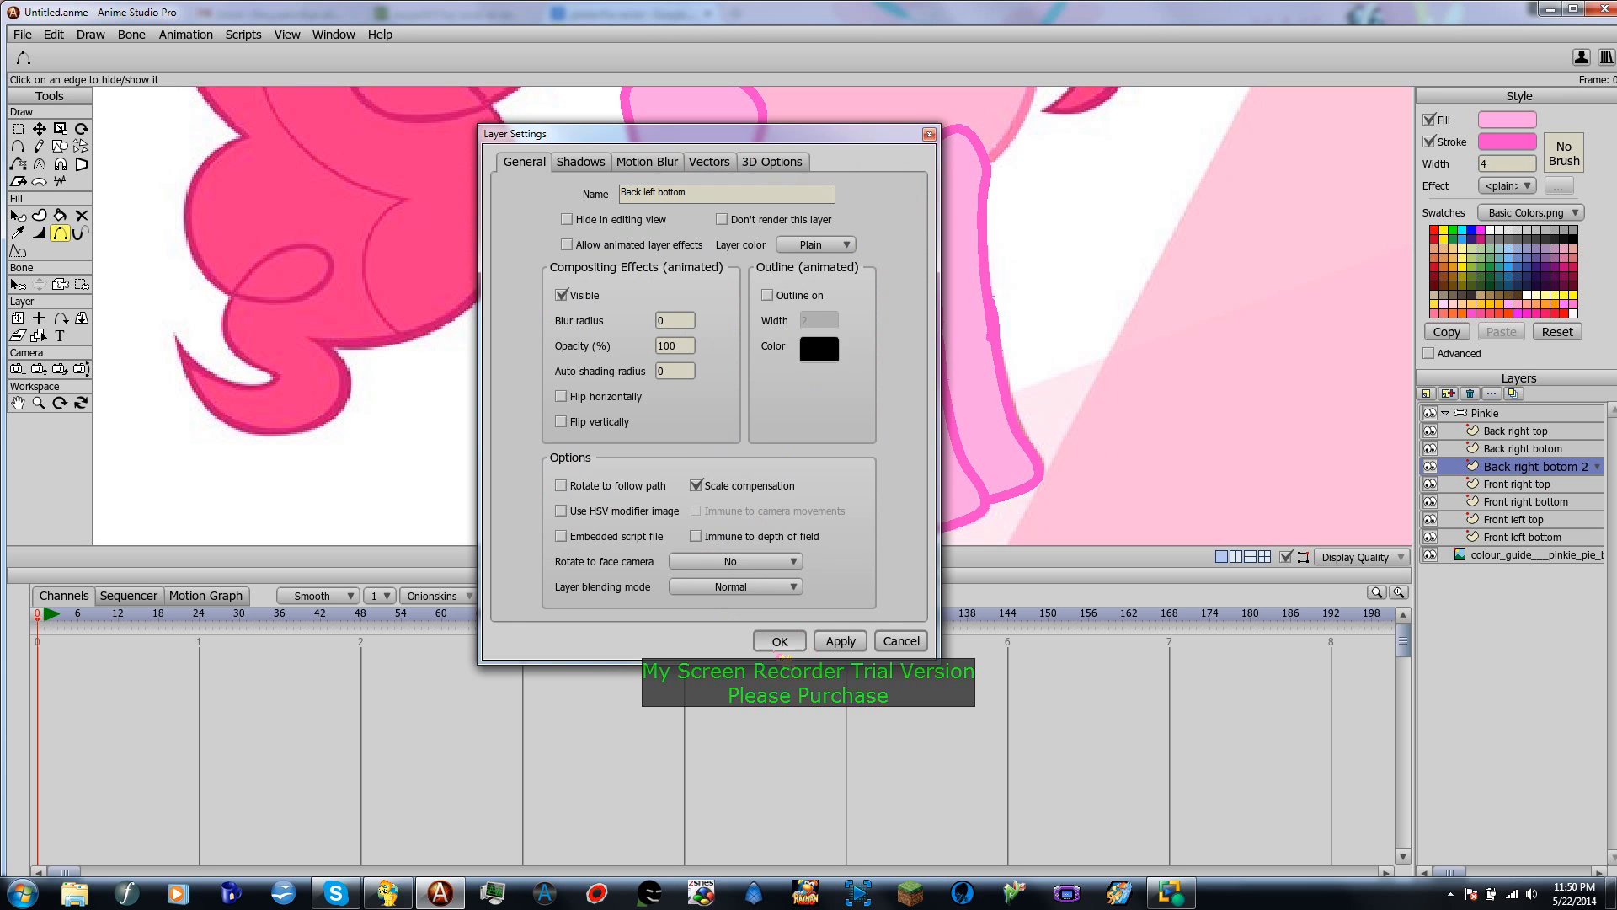
left_click(779, 641)
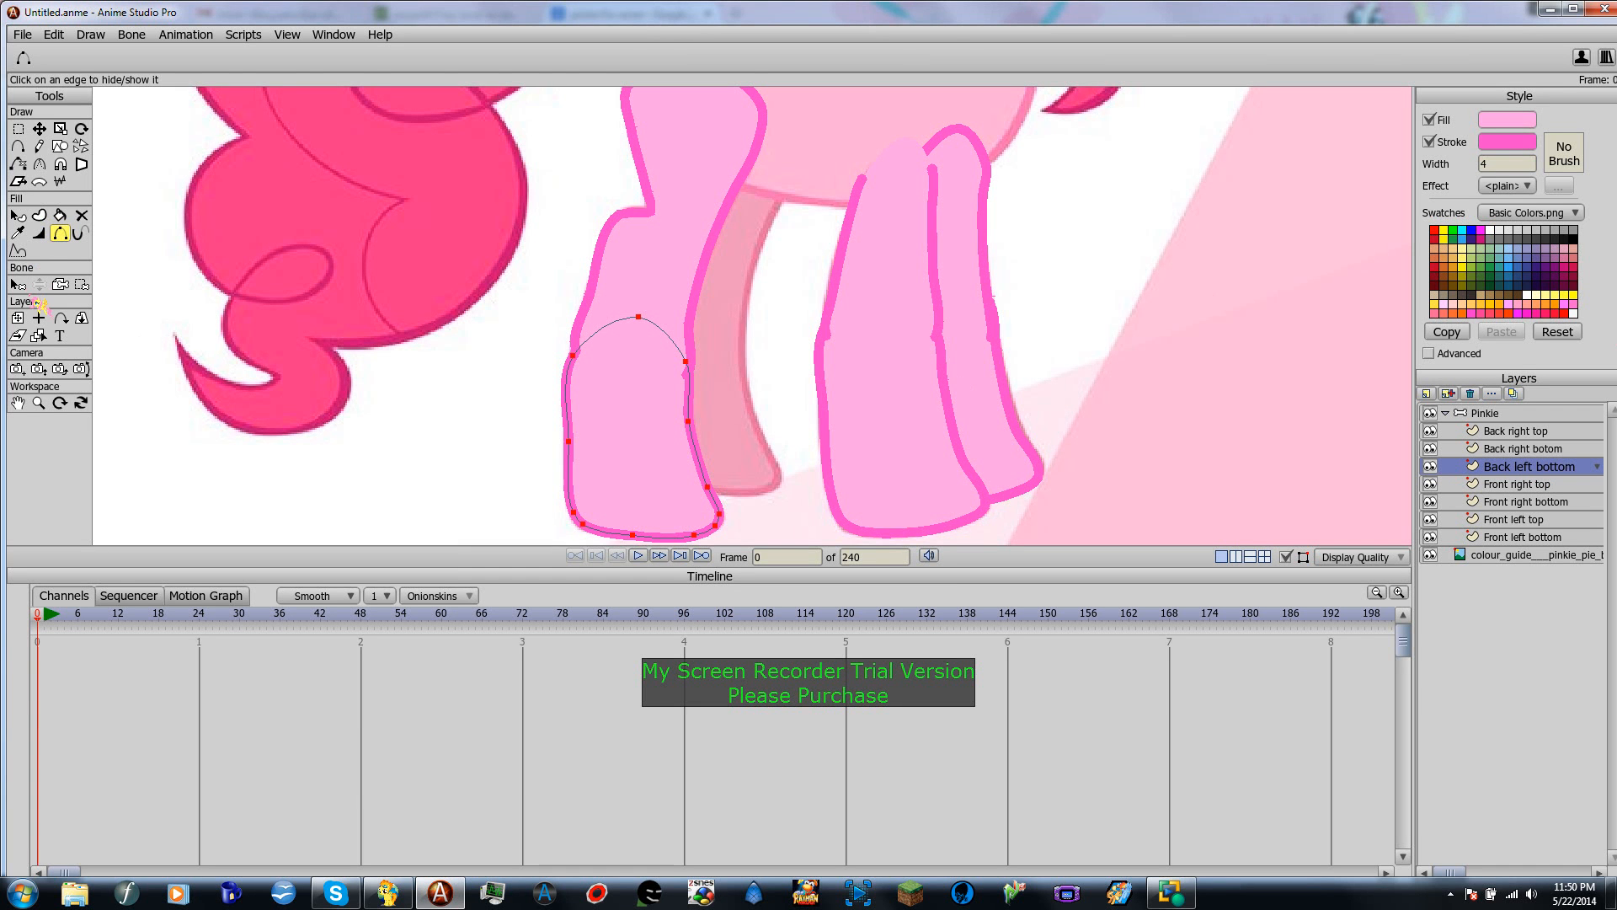
left_click(18, 317)
left_click_drag(660, 393, 718, 349)
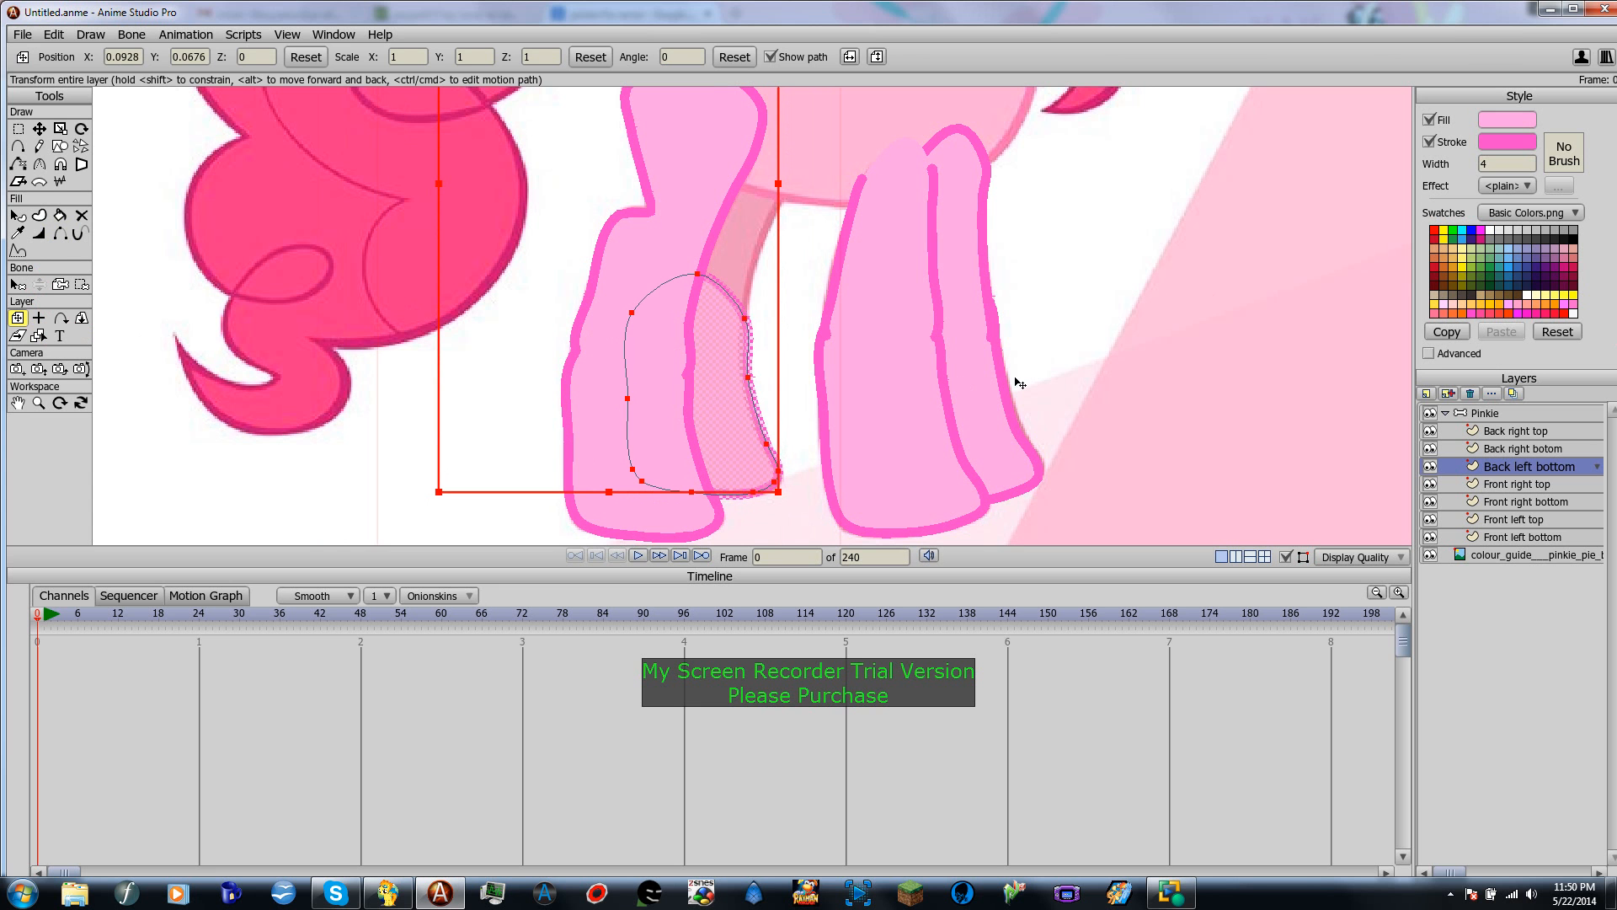
Step: Duplicate the Back right top layer and place the copy directly below the original in the layer order
left_click(1516, 431)
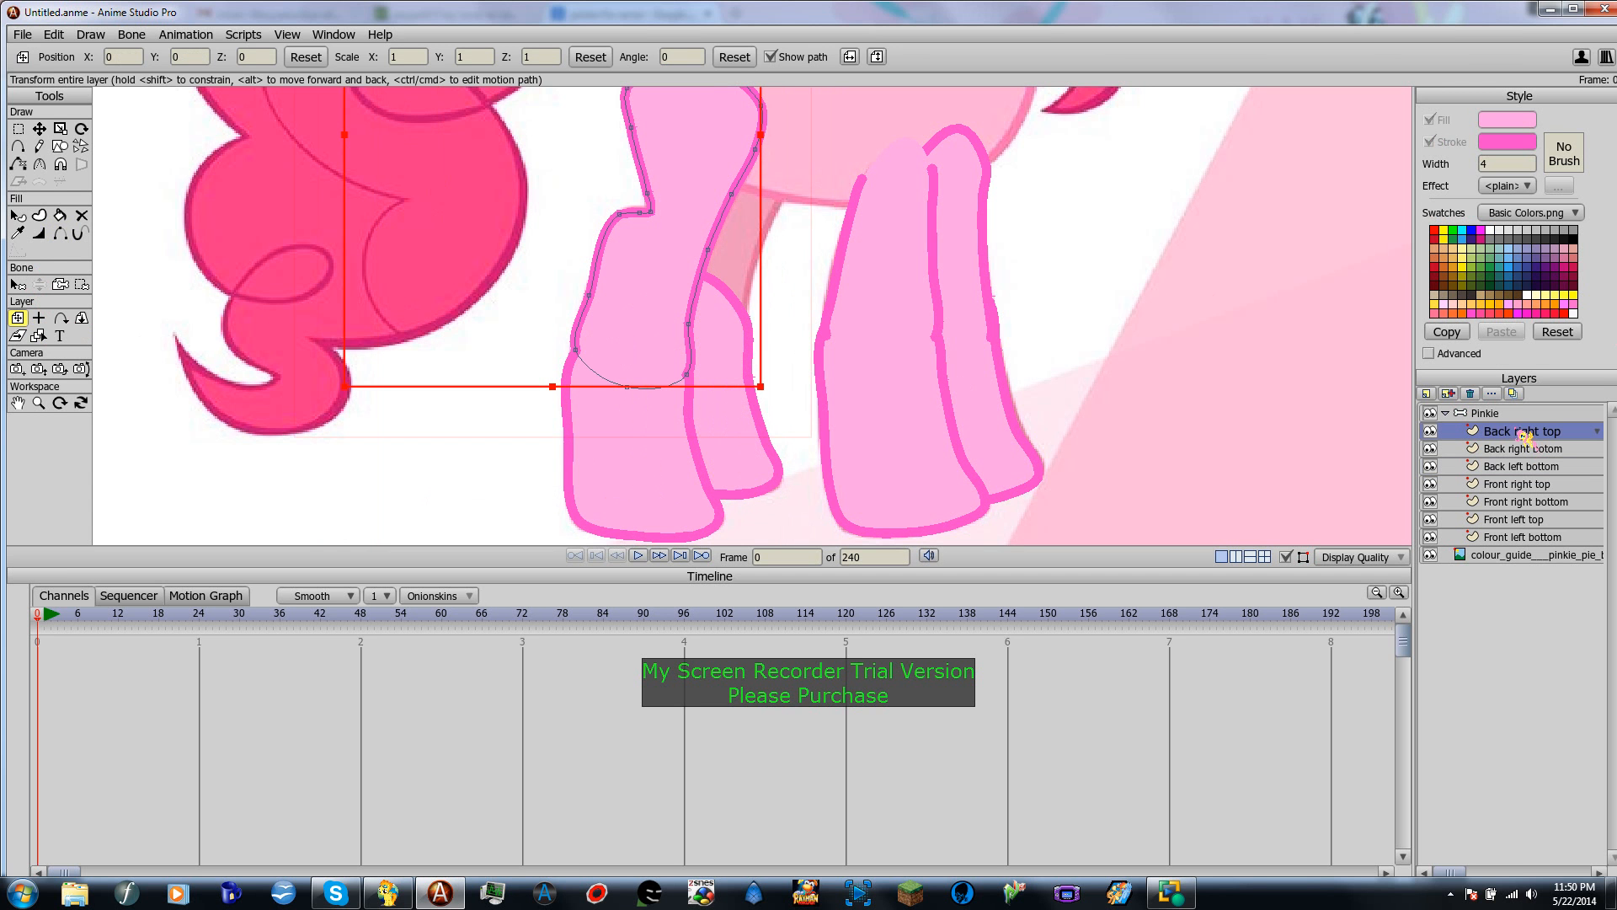
left_click(1451, 394)
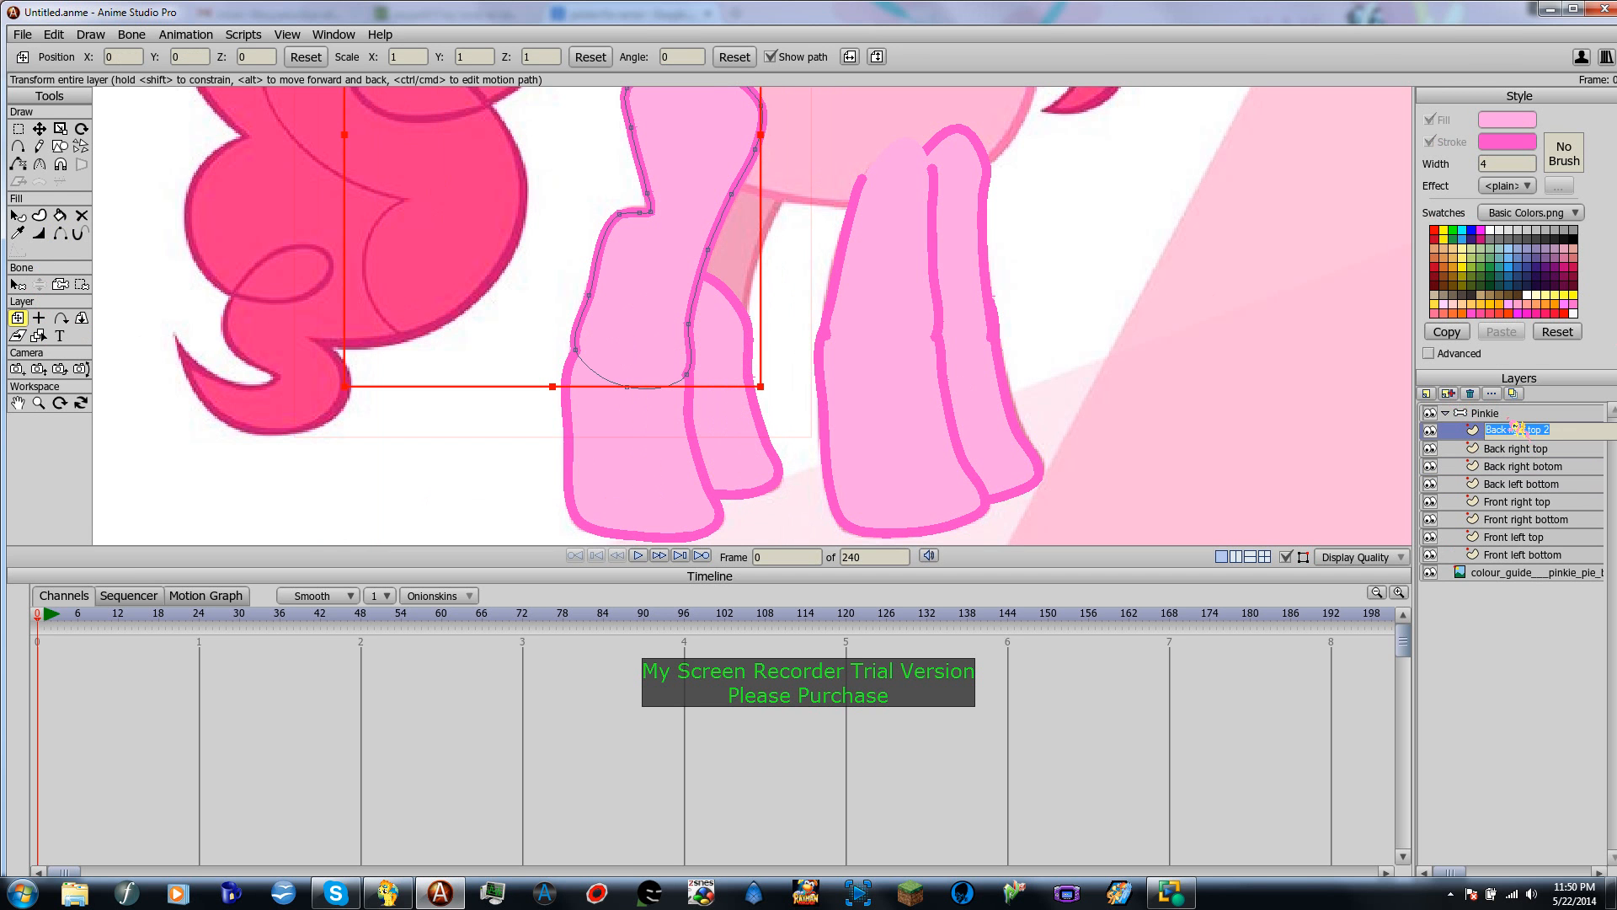
left_click_drag(1495, 434, 1495, 463)
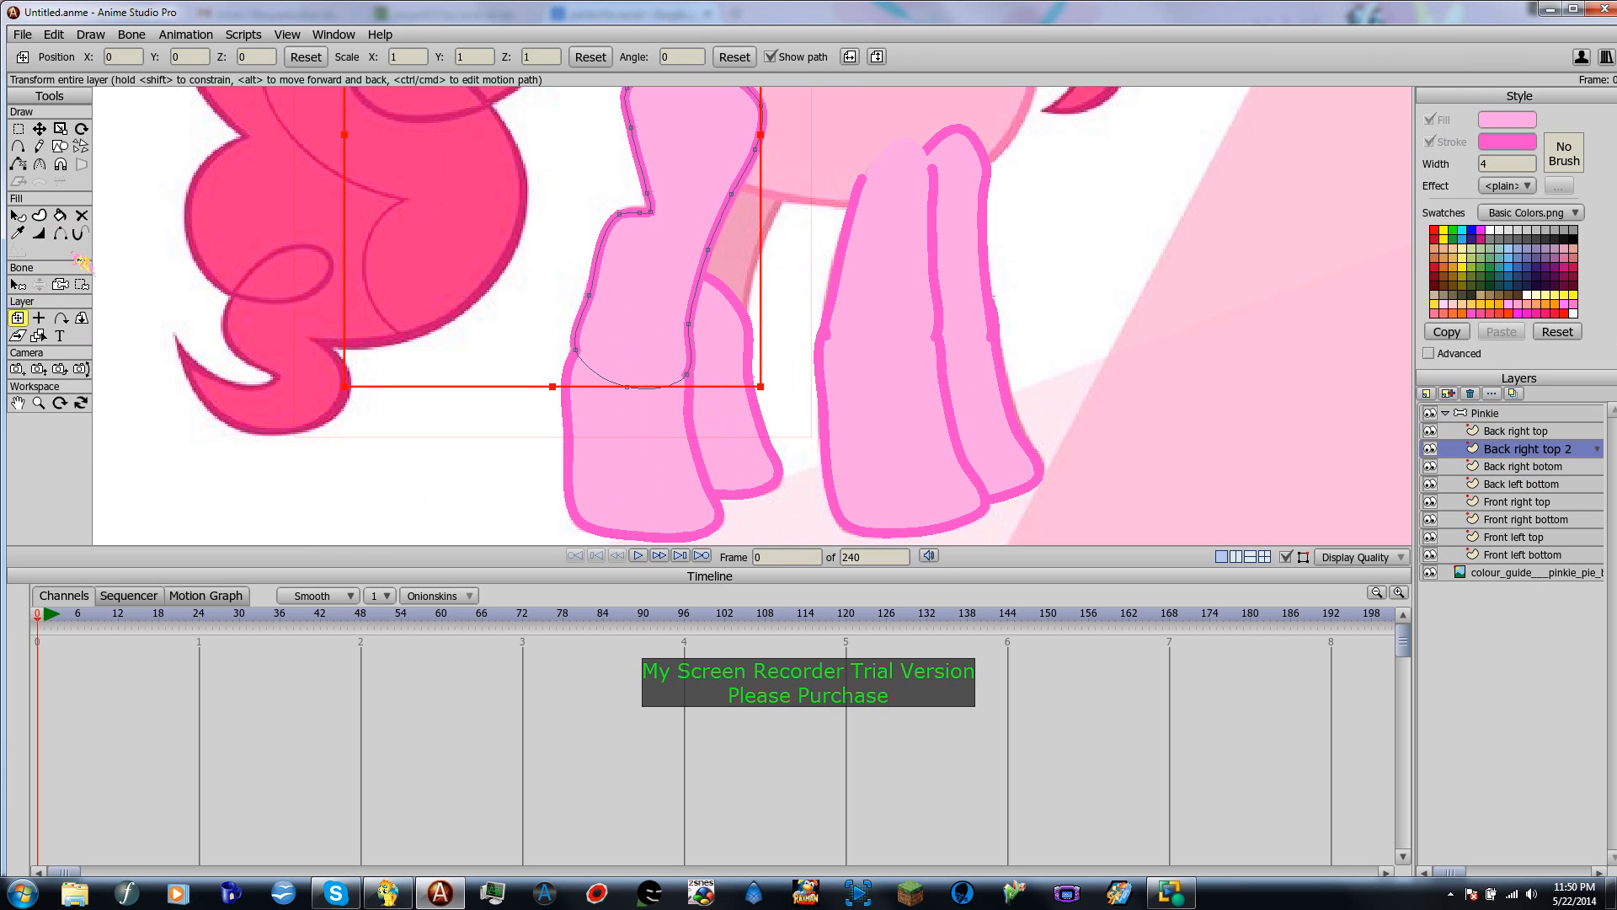
Step: Move the upper leg copy over the guide's far back leg, at about X 0.0795, Y -0.0013
left_click_drag(633, 214, 718, 229)
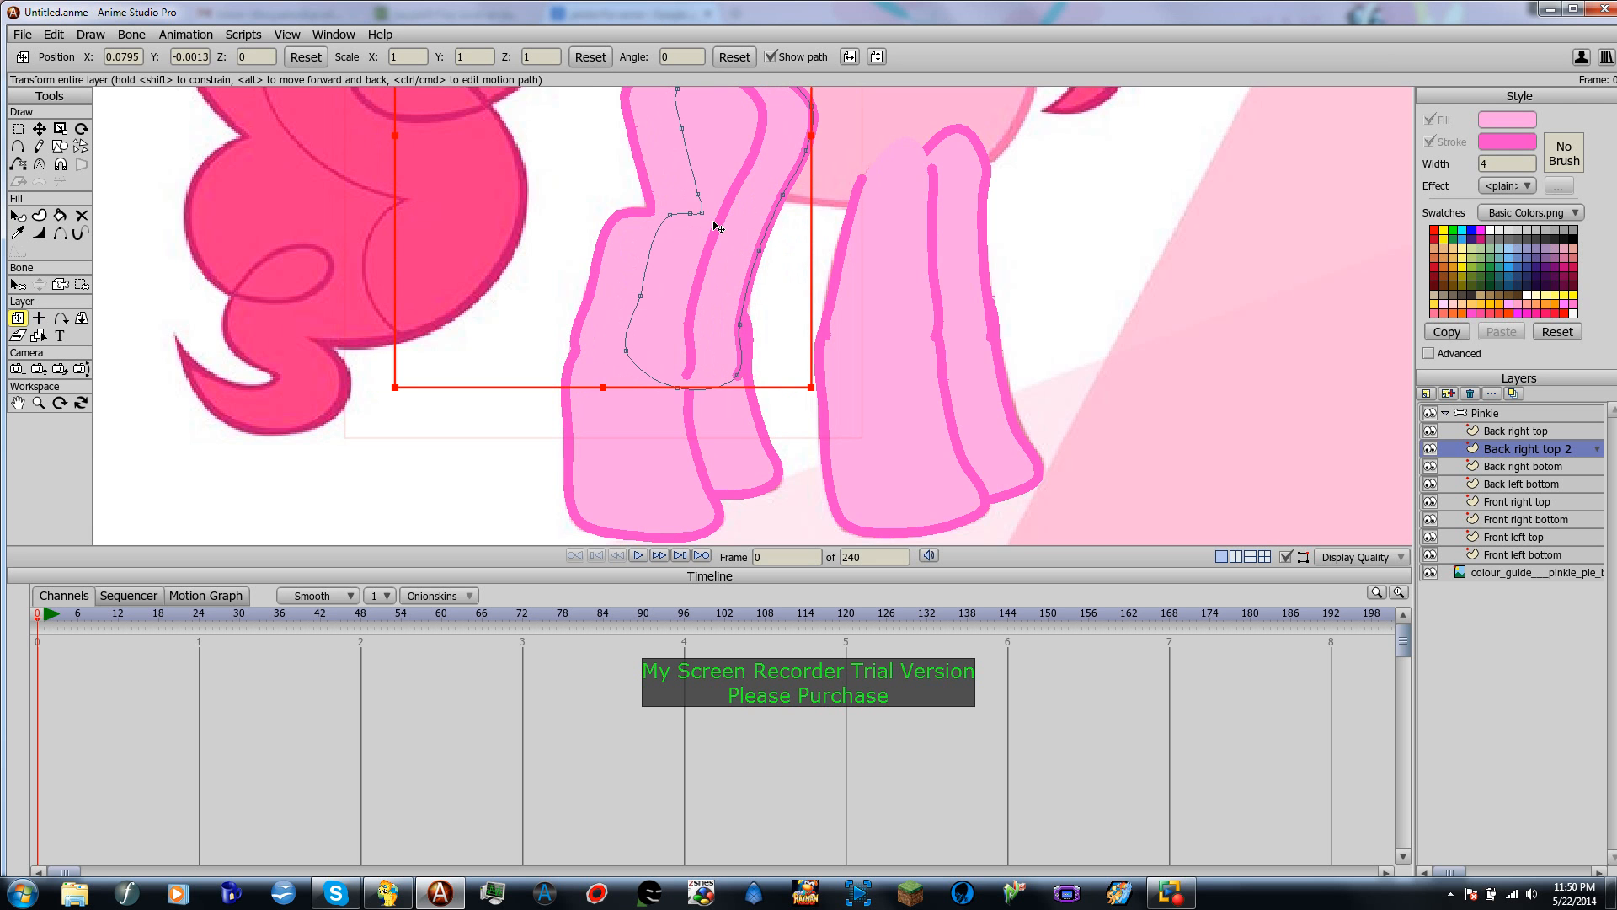
scroll(783, 287, "down", 1)
left_click_drag(815, 274, 801, 354)
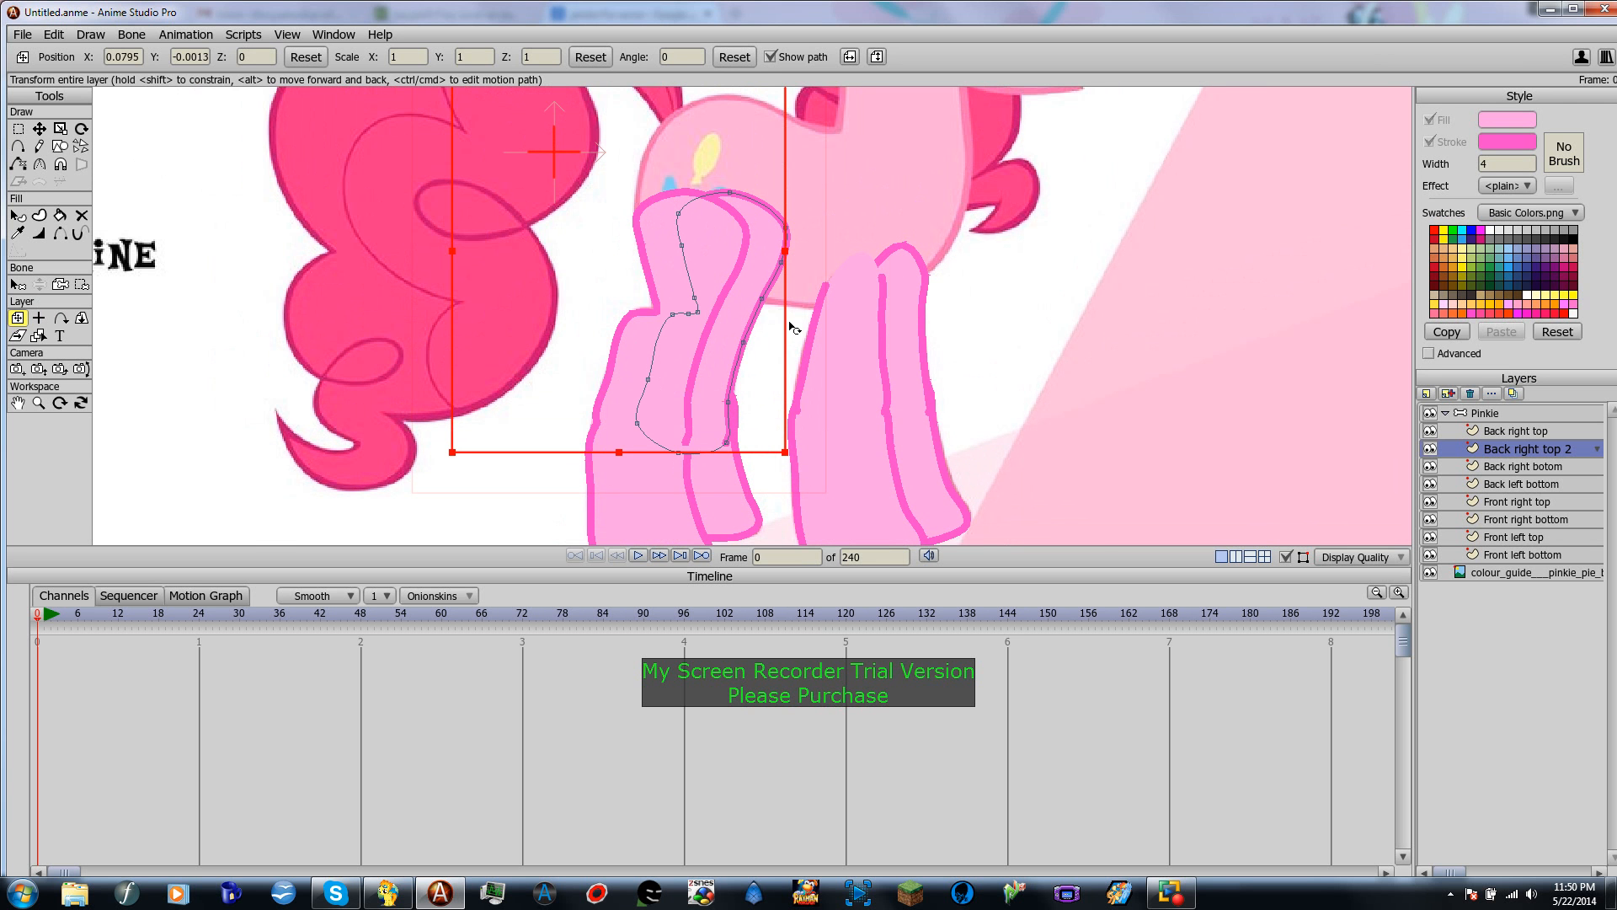
scroll(933, 309, "up", 2)
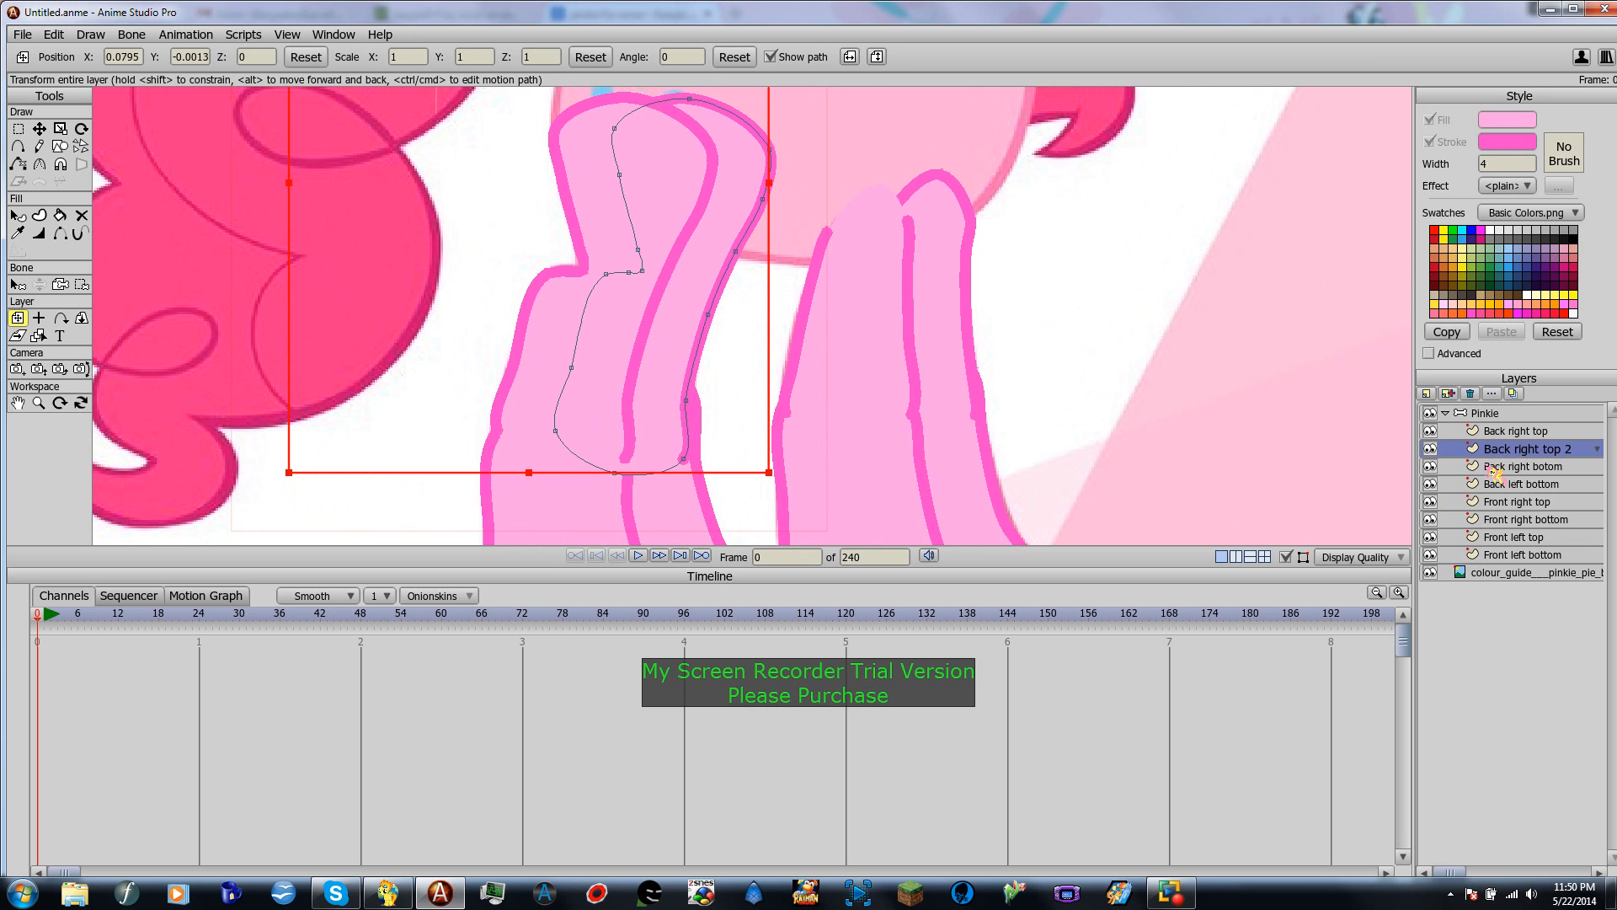
Step: Rename the duplicated upper leg layer "Back left top"
double_click(1531, 455)
type("B")
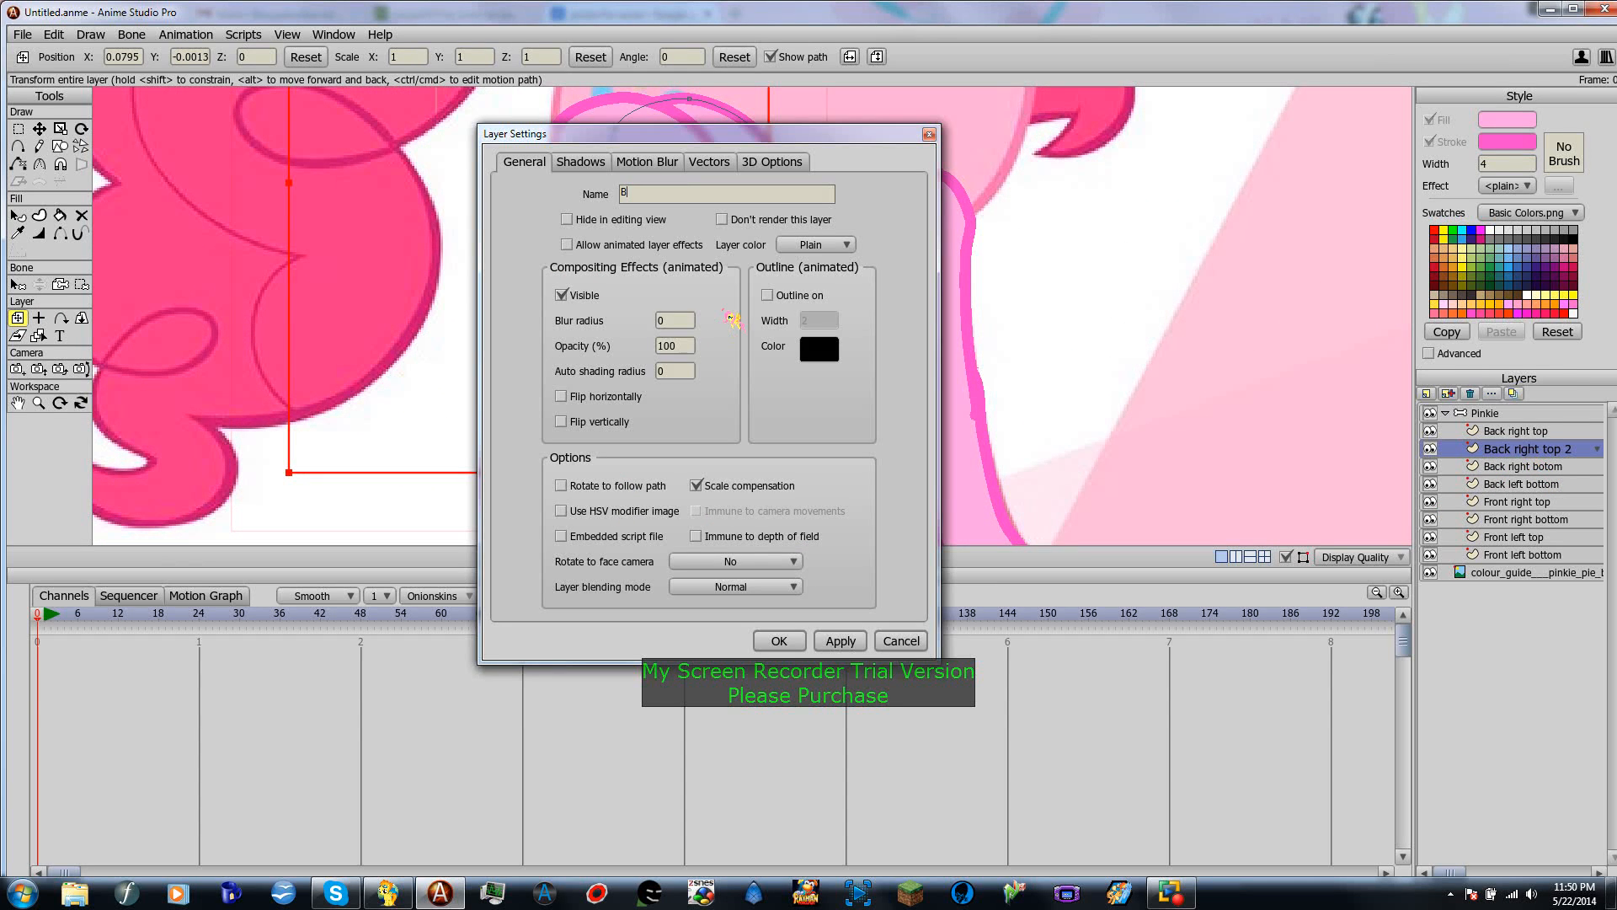
type("ack left top")
left_click(779, 641)
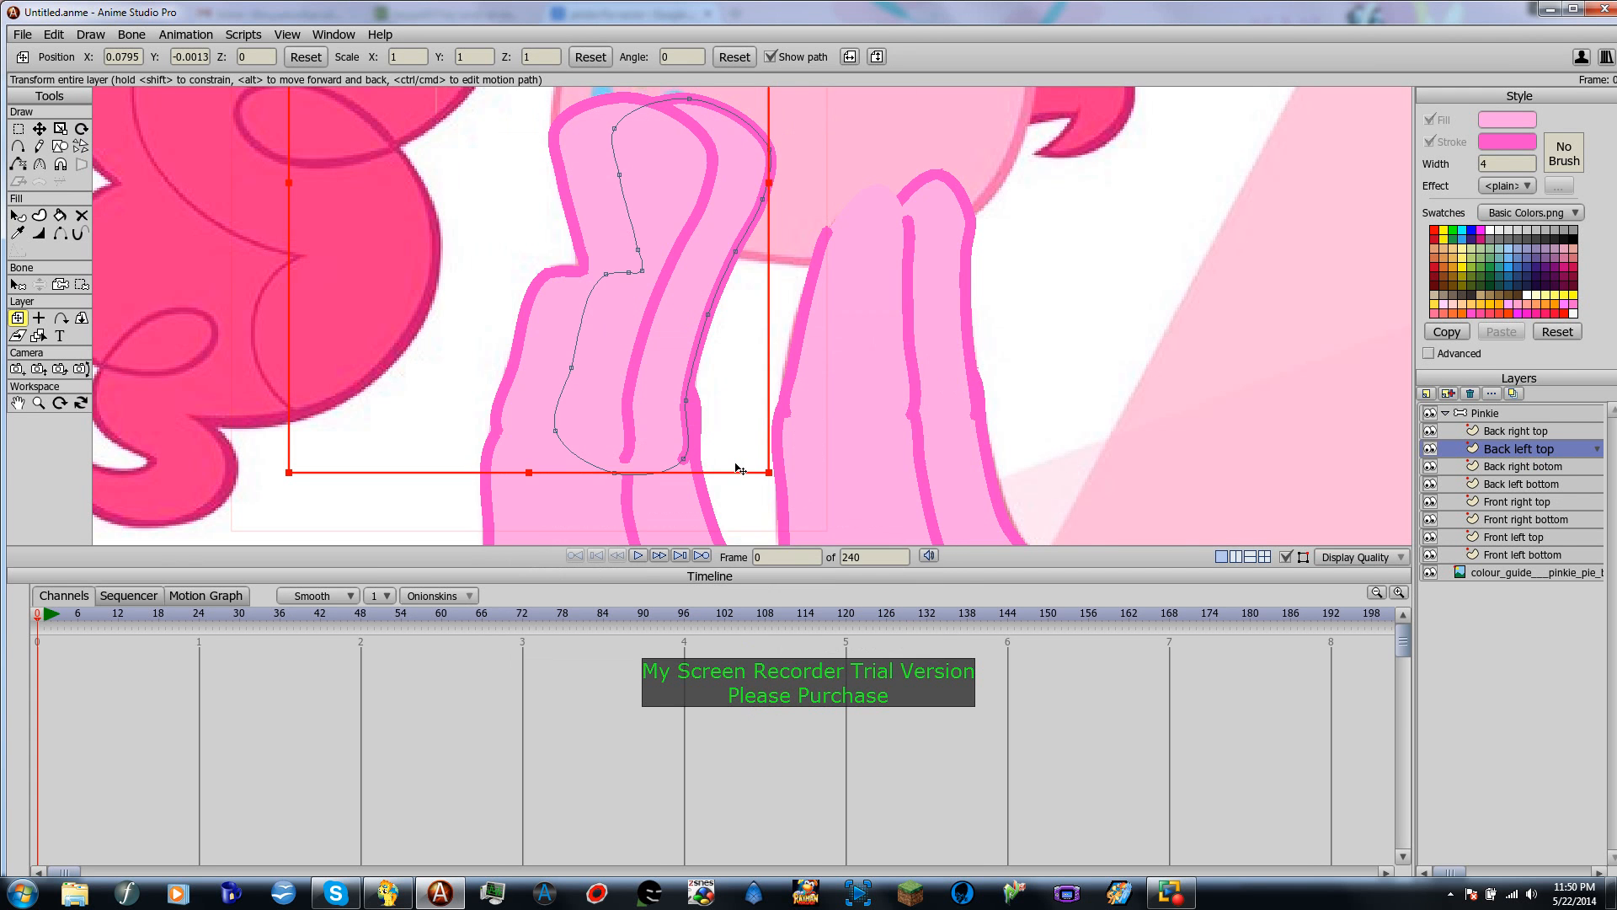
scroll(735, 468, "down", 2)
scroll(699, 336, "up", 1)
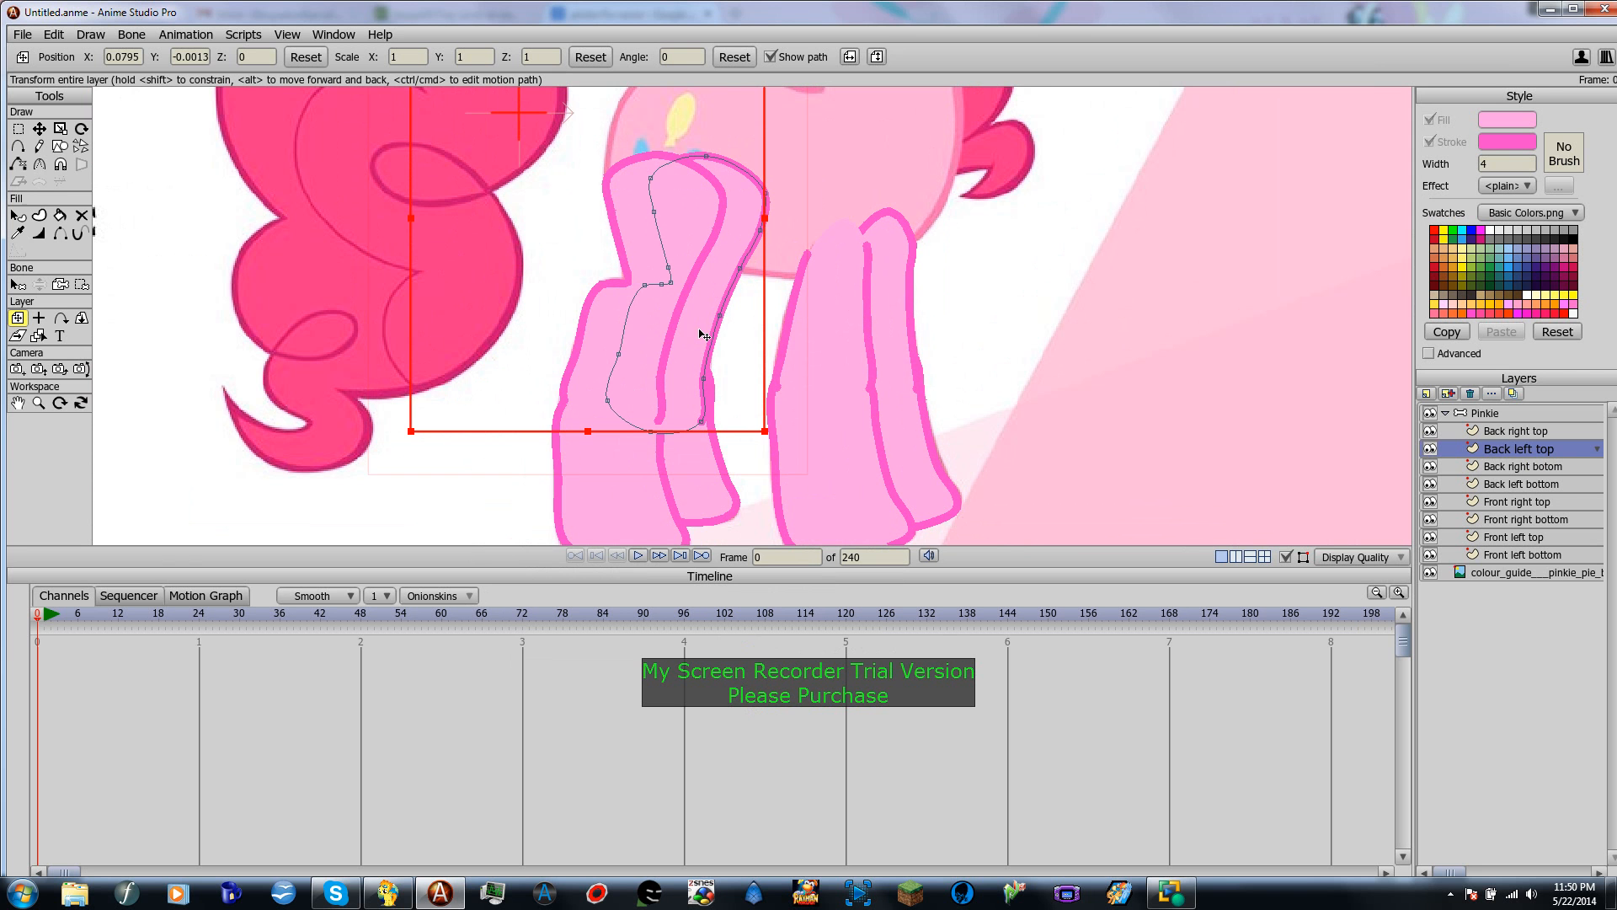
Step: Hide the colour guide image to inspect the four traced legs on their own, and show the guide again
left_click(1487, 413)
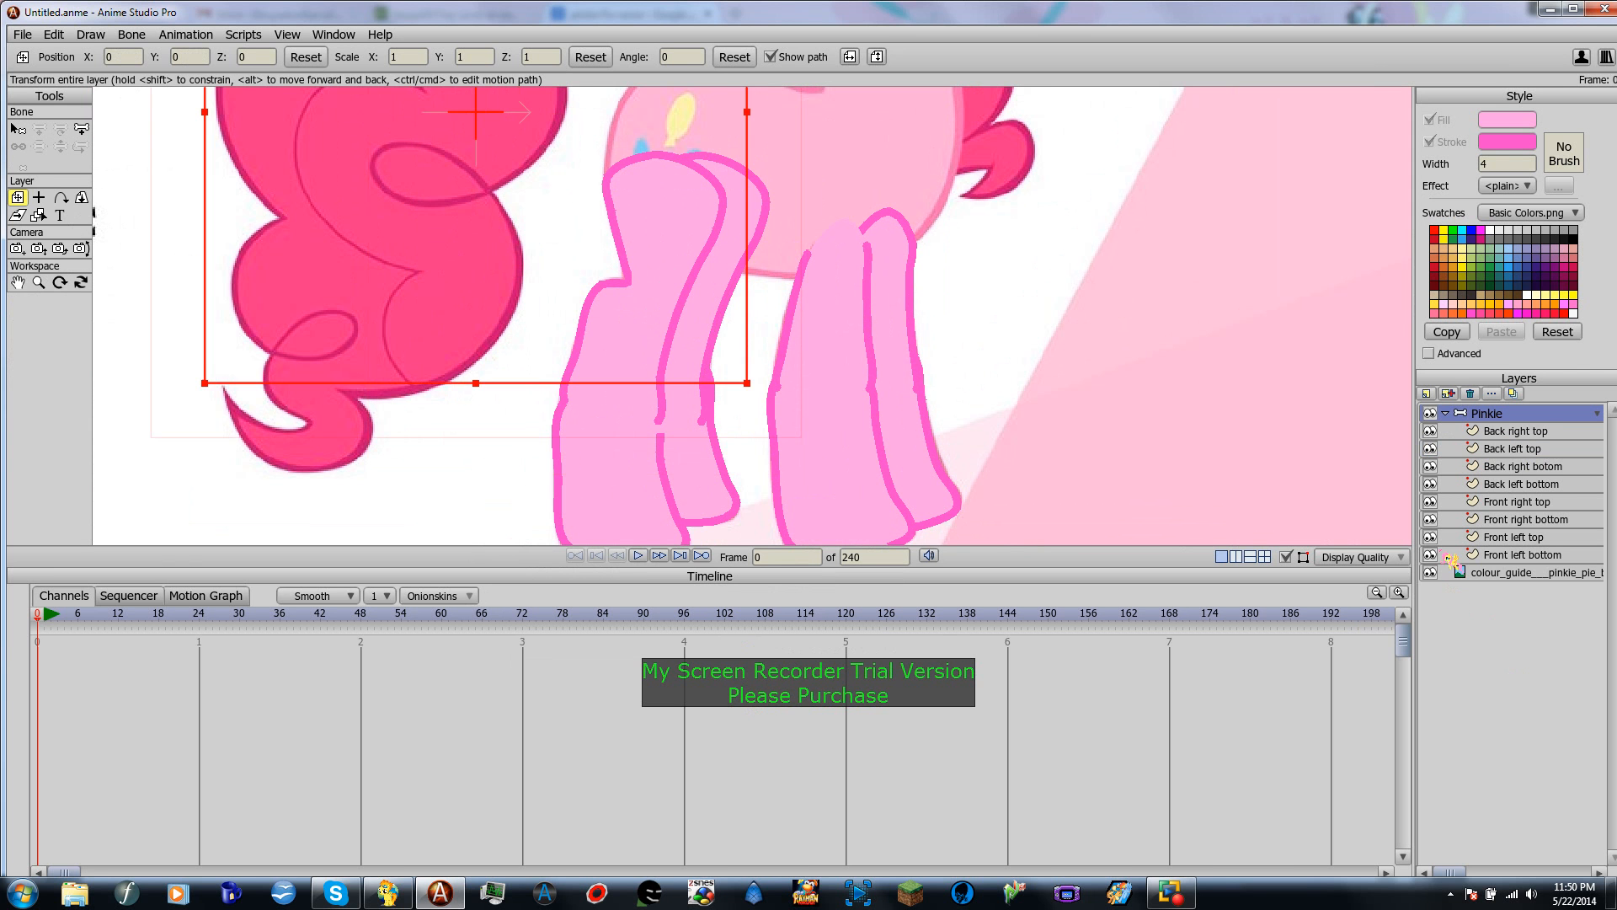
left_click(1429, 572)
scroll(1043, 427, "down", 2)
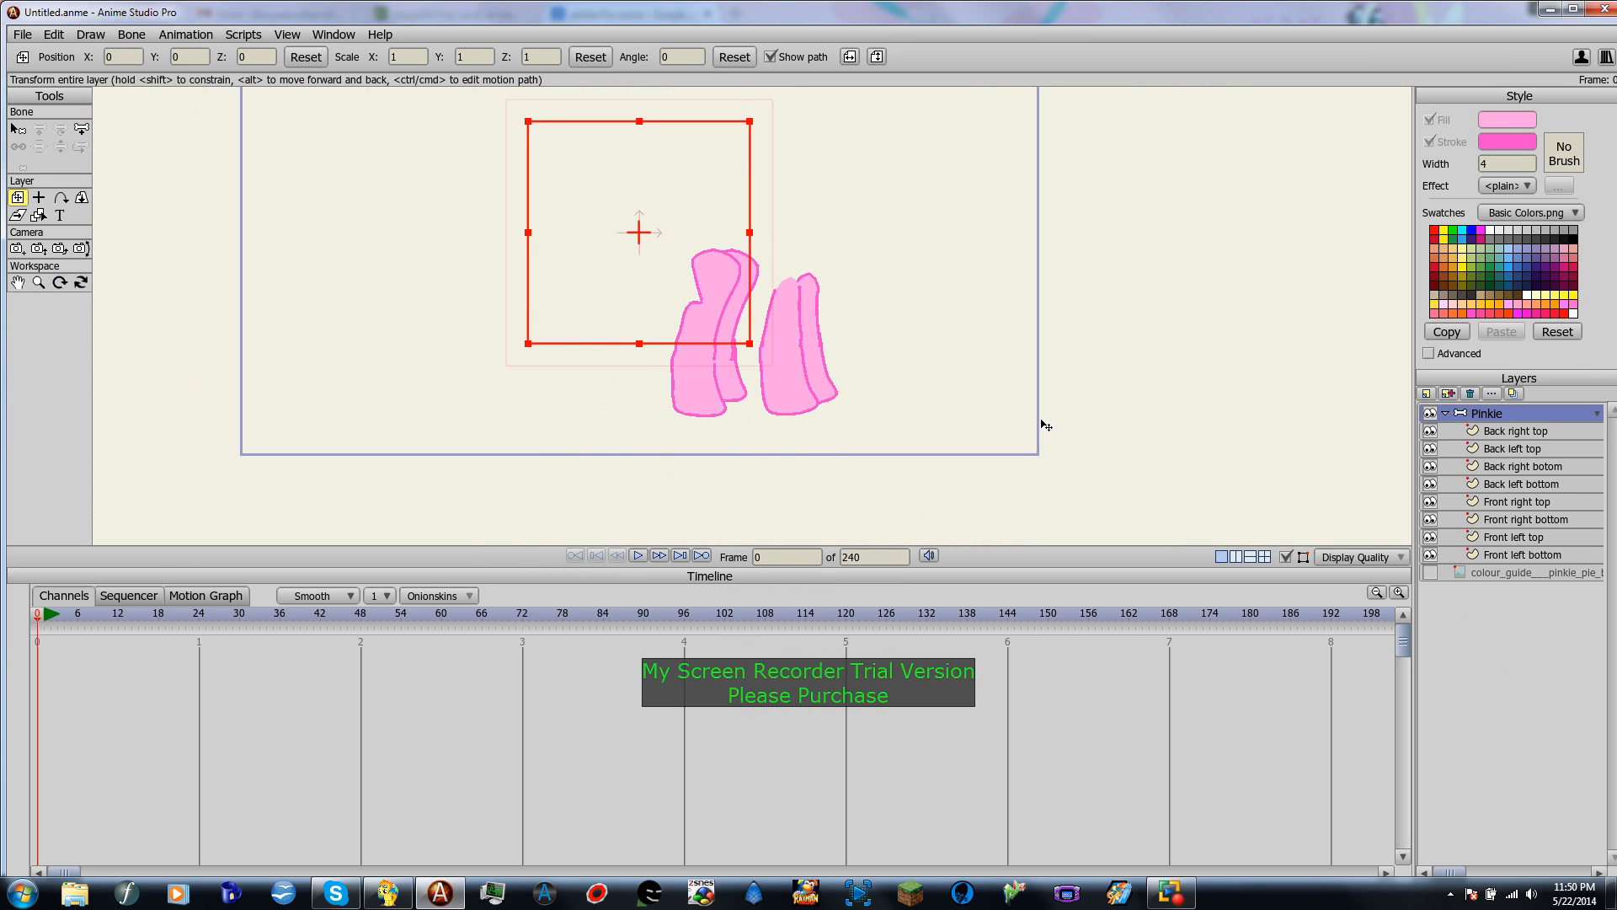
scroll(687, 394, "up", 4)
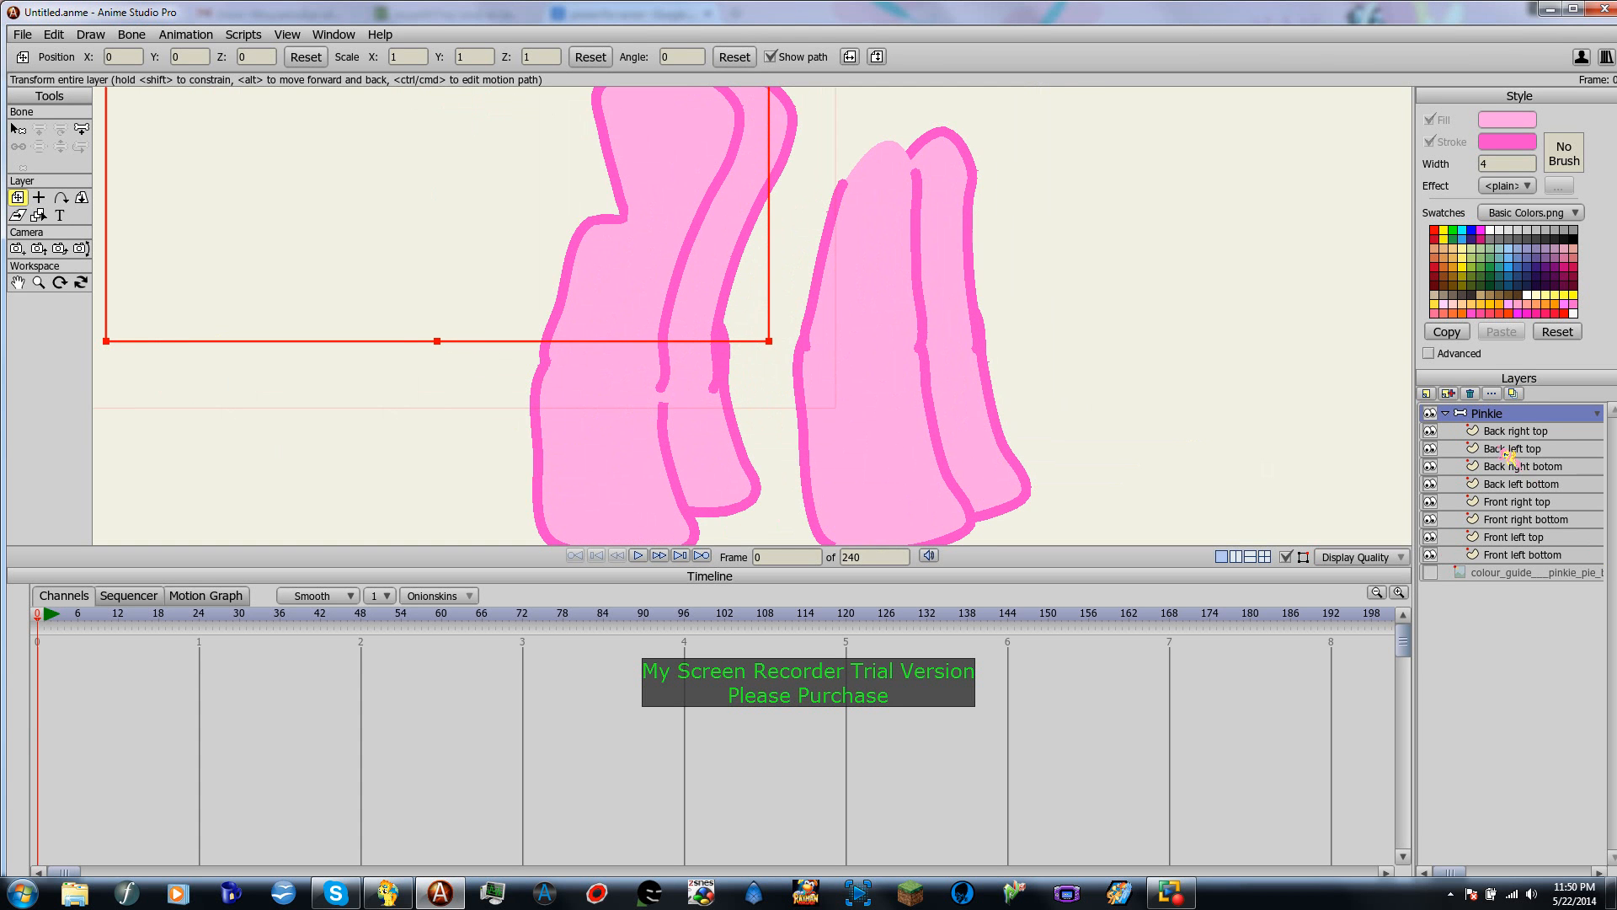
left_click(1429, 572)
Step: Move the Back left top layer below the Back right bottom layer, directly above Back left bottom
left_click(1519, 486)
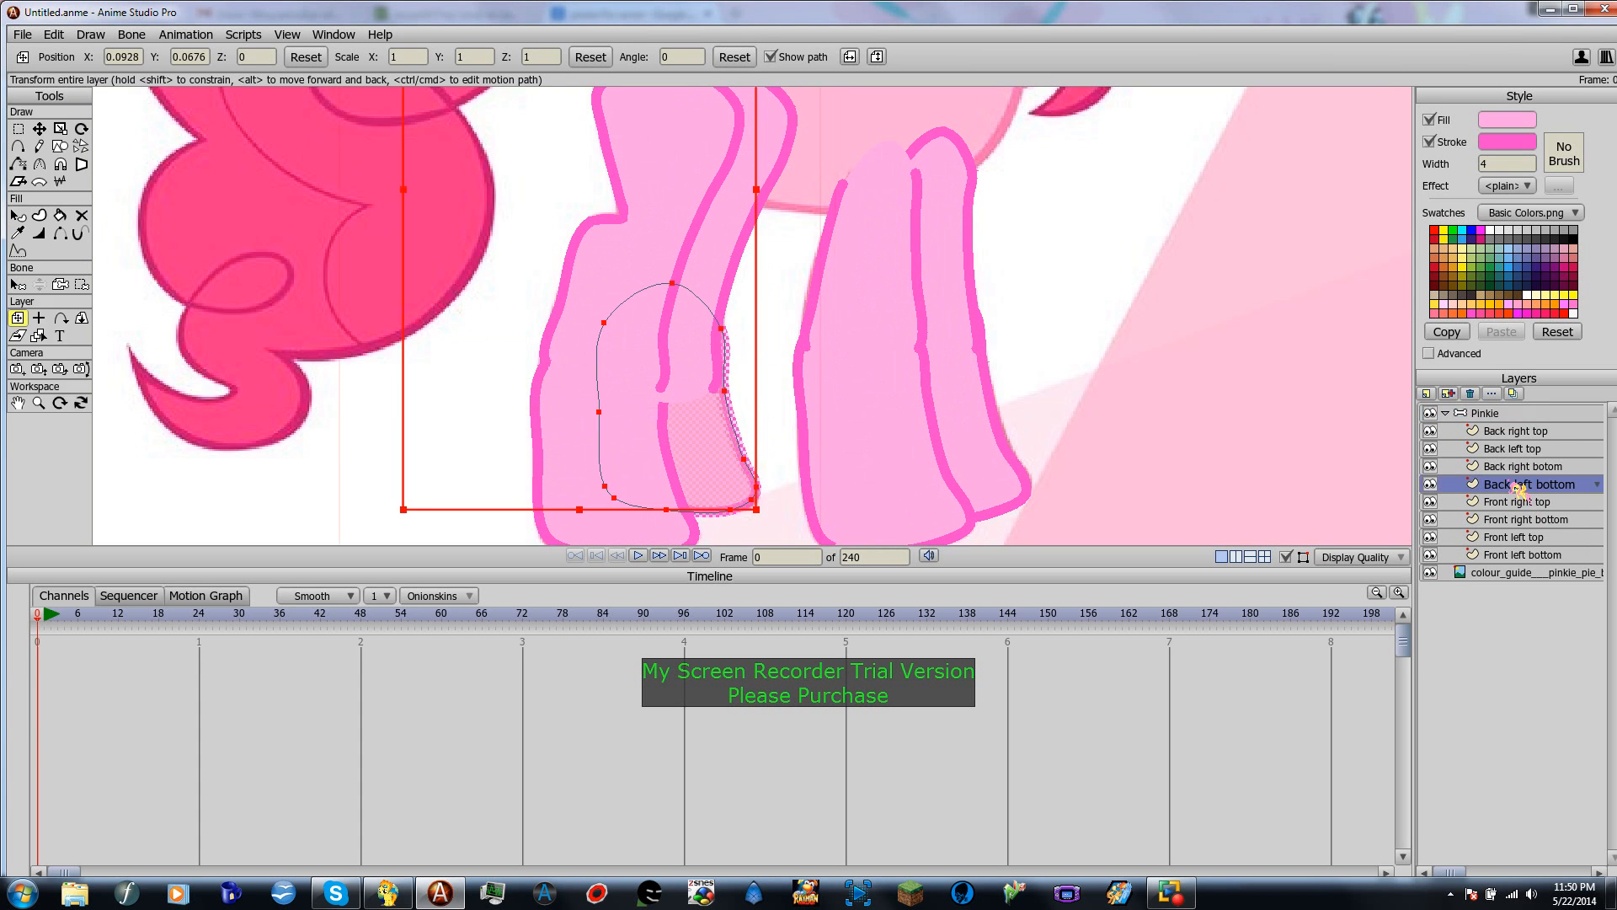
scroll(752, 410, "up", 2)
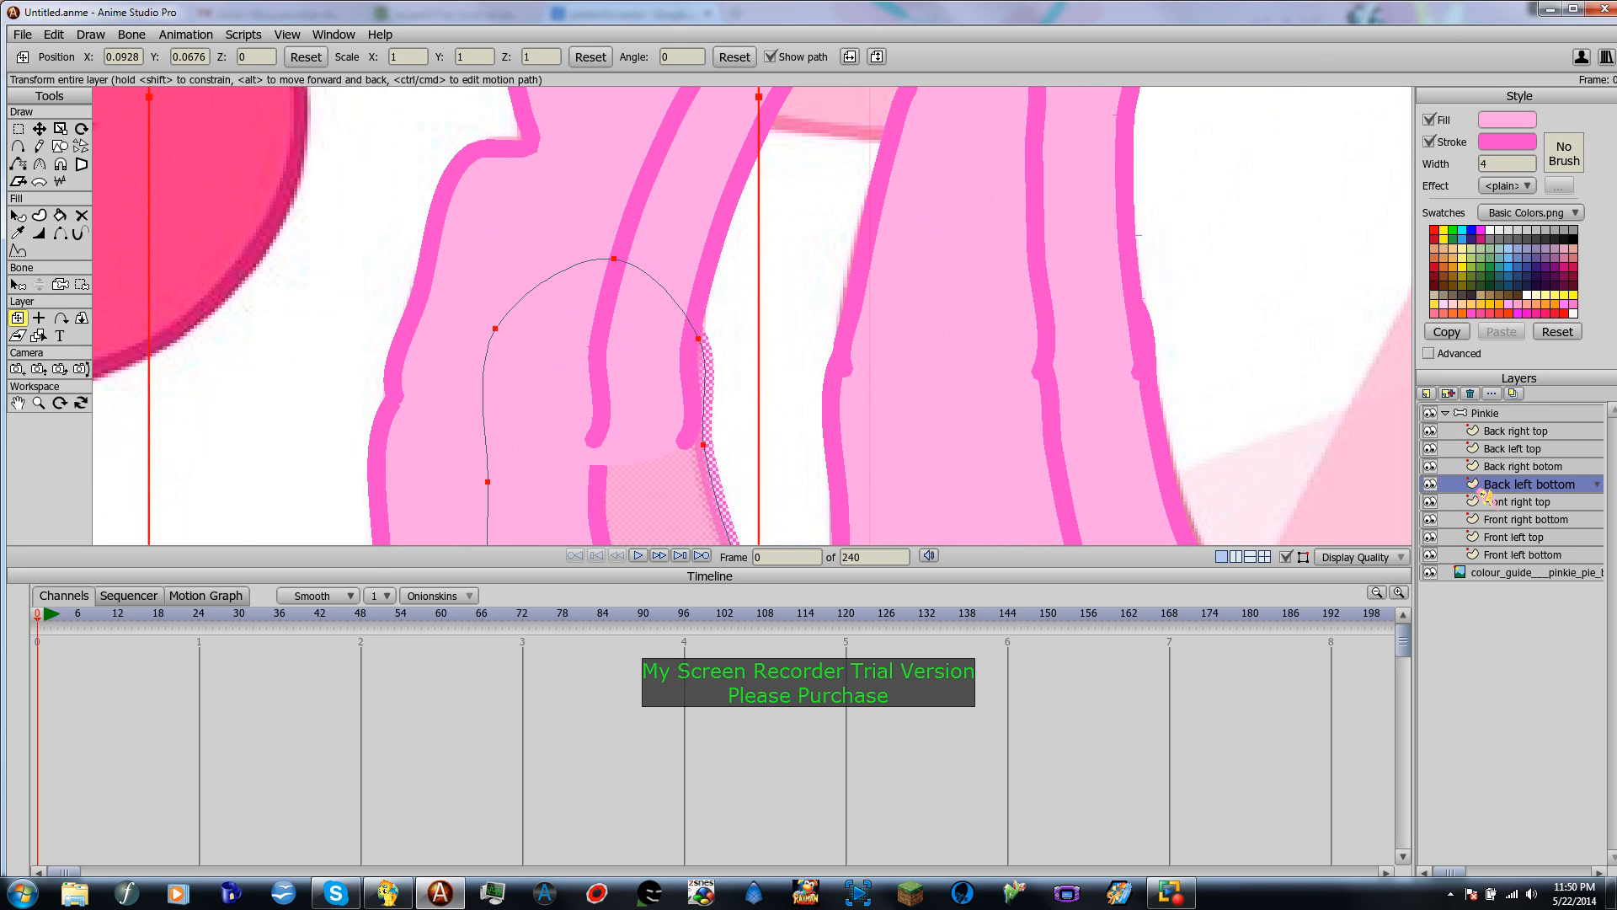
left_click(1523, 468)
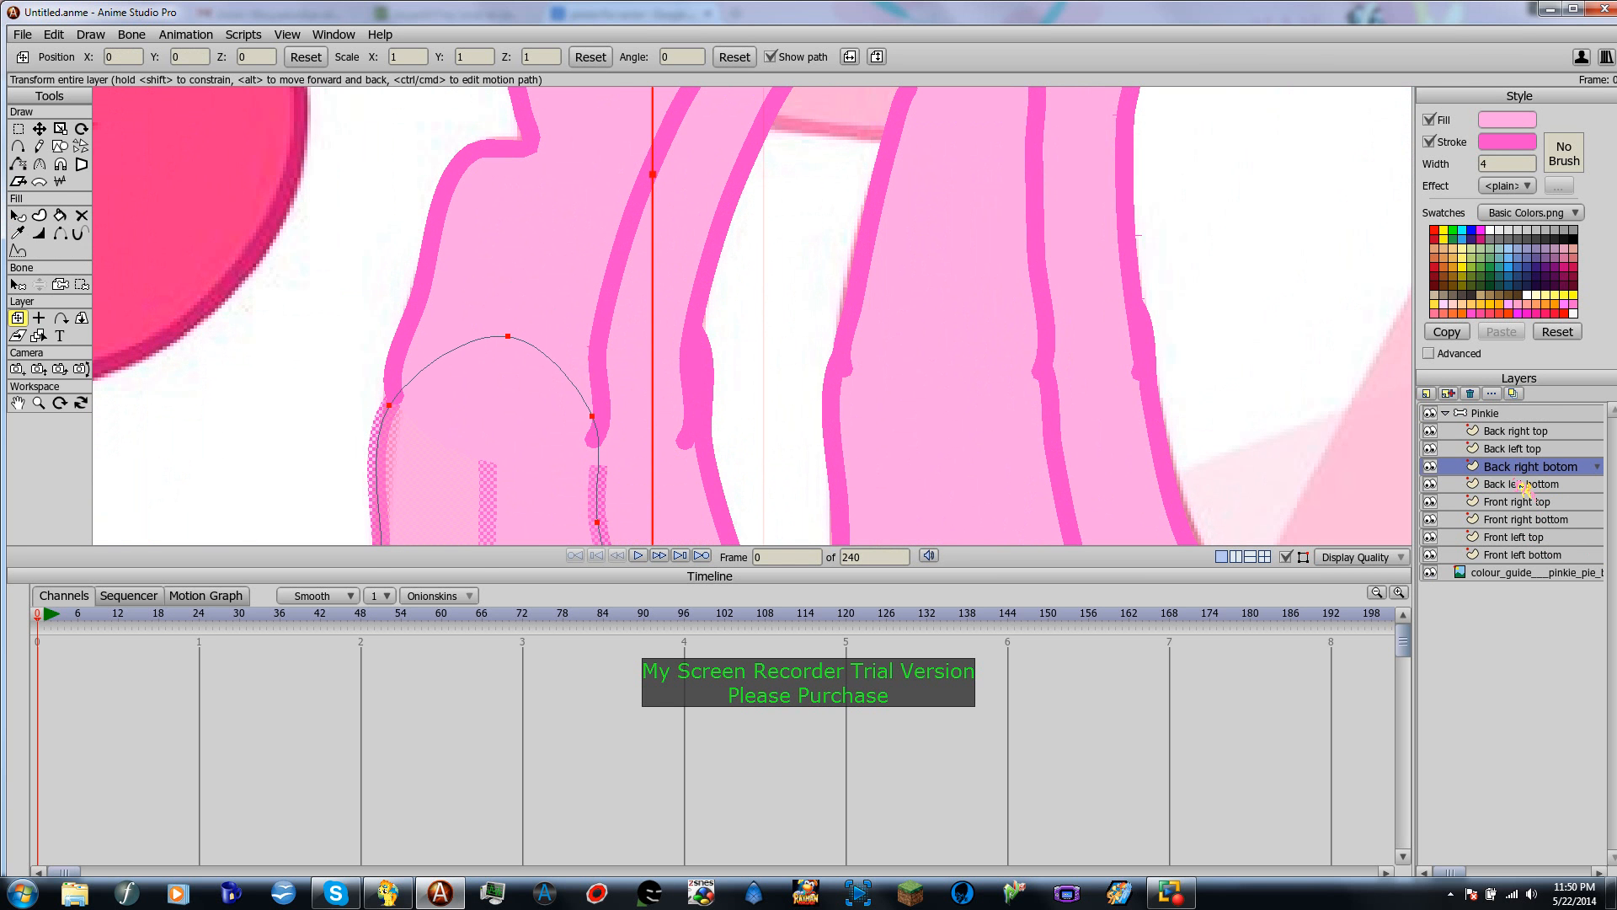
left_click(1524, 483)
left_click(1516, 455)
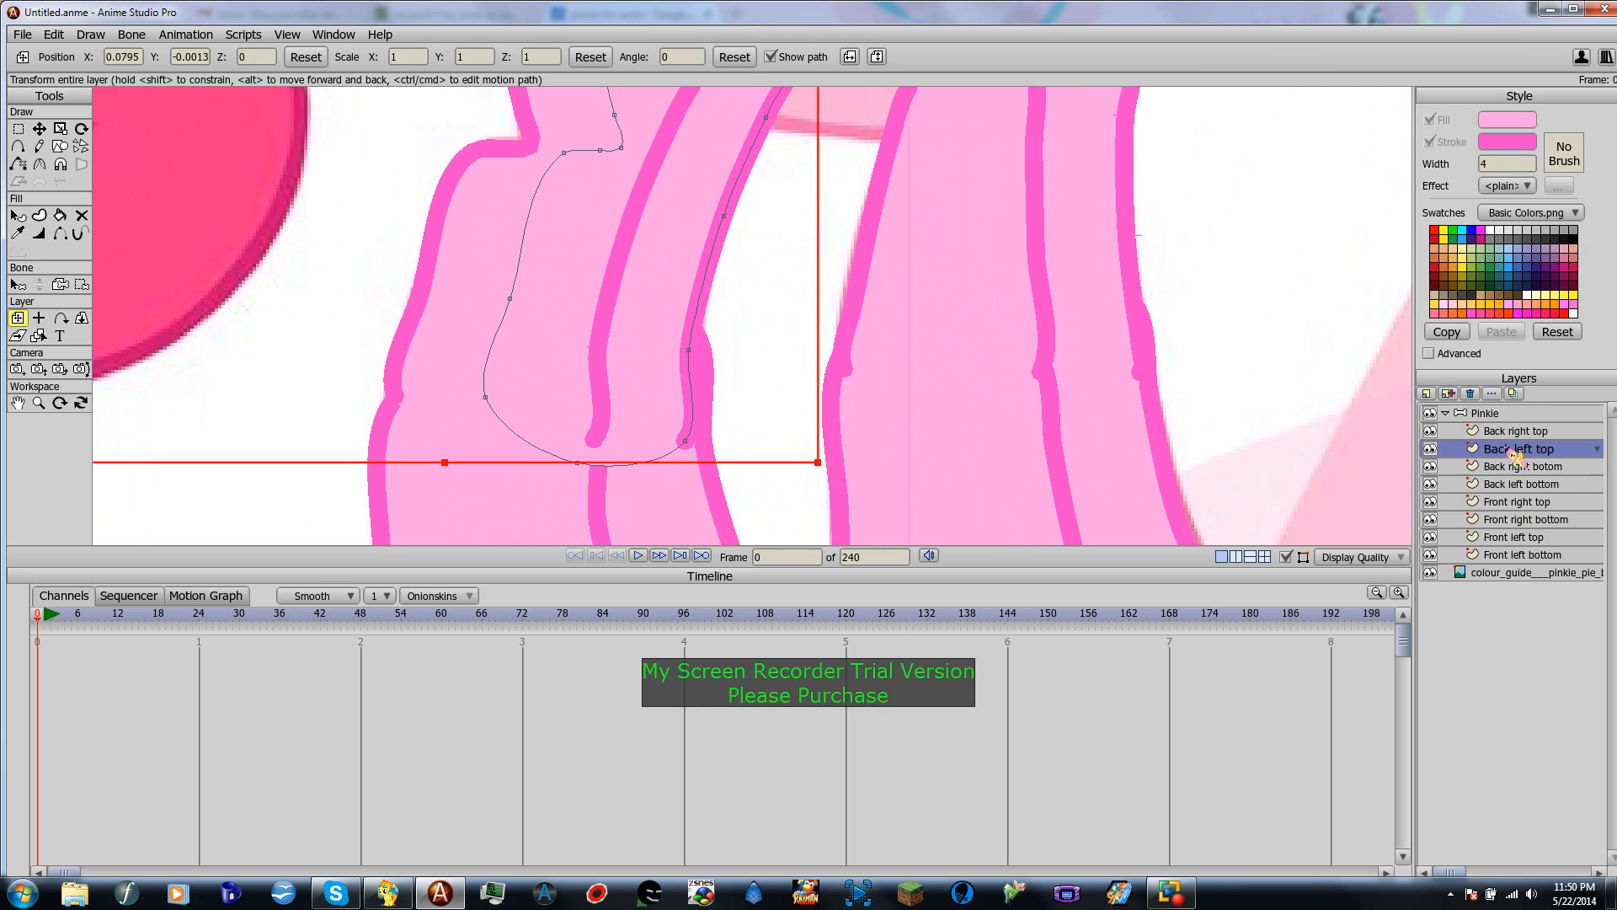
left_click_drag(1516, 456, 1479, 487)
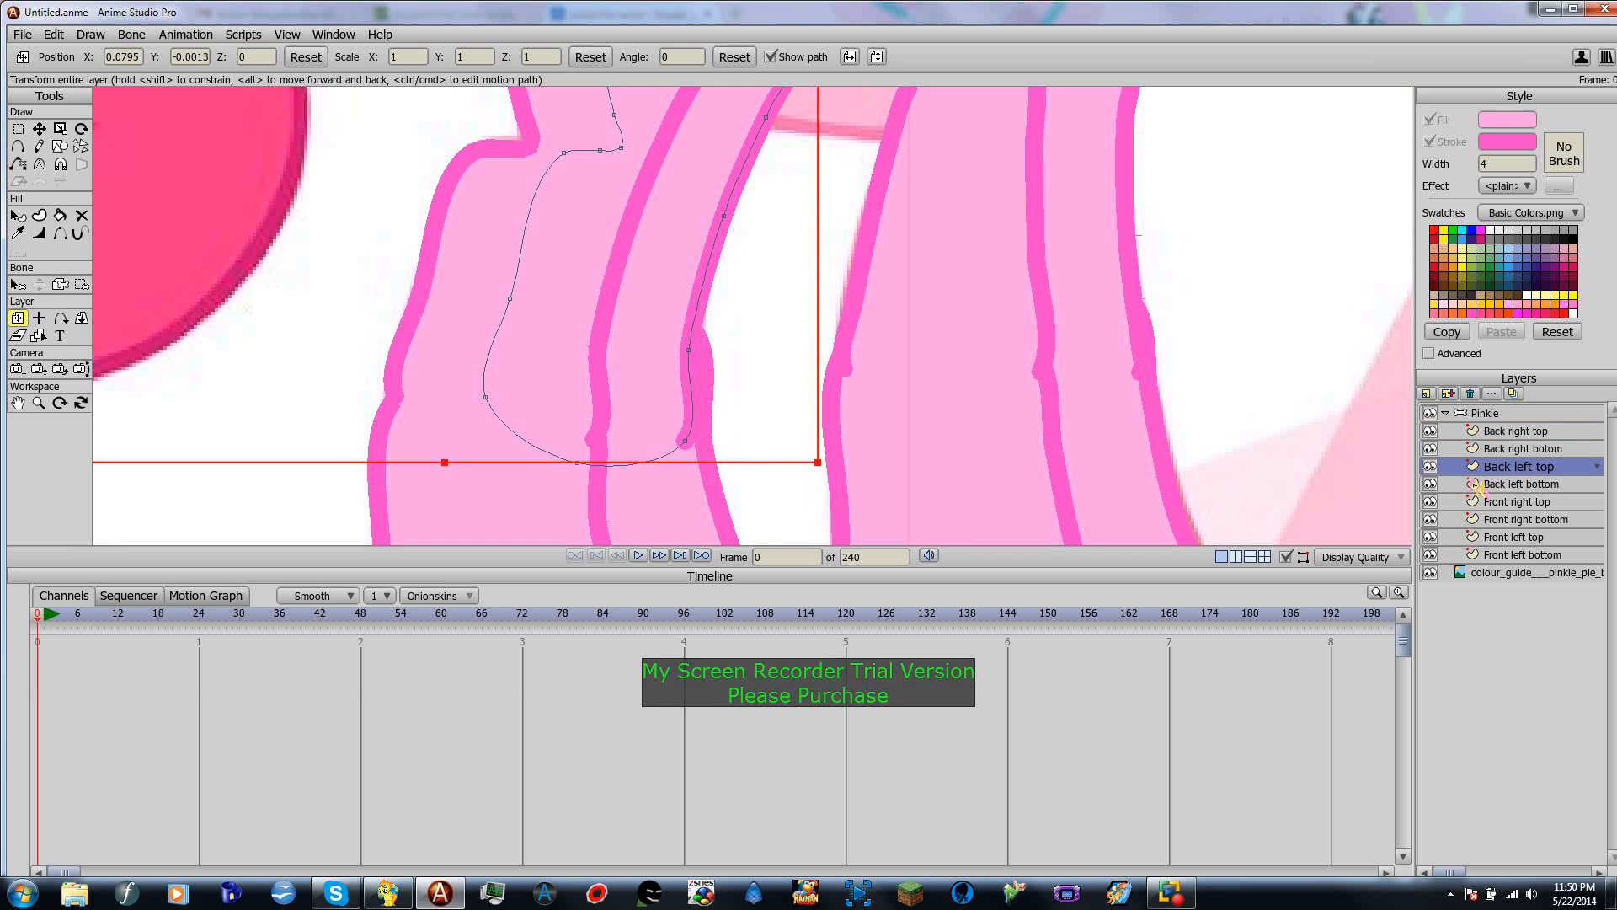
Step: Move the Back left top shape's two front-edge knee points outward to about (0.35, -0.5645) and (0.3506, -0.4895), in line with the lower leg
left_click_drag(825, 491, 841, 382)
scroll(791, 364, "down", 1)
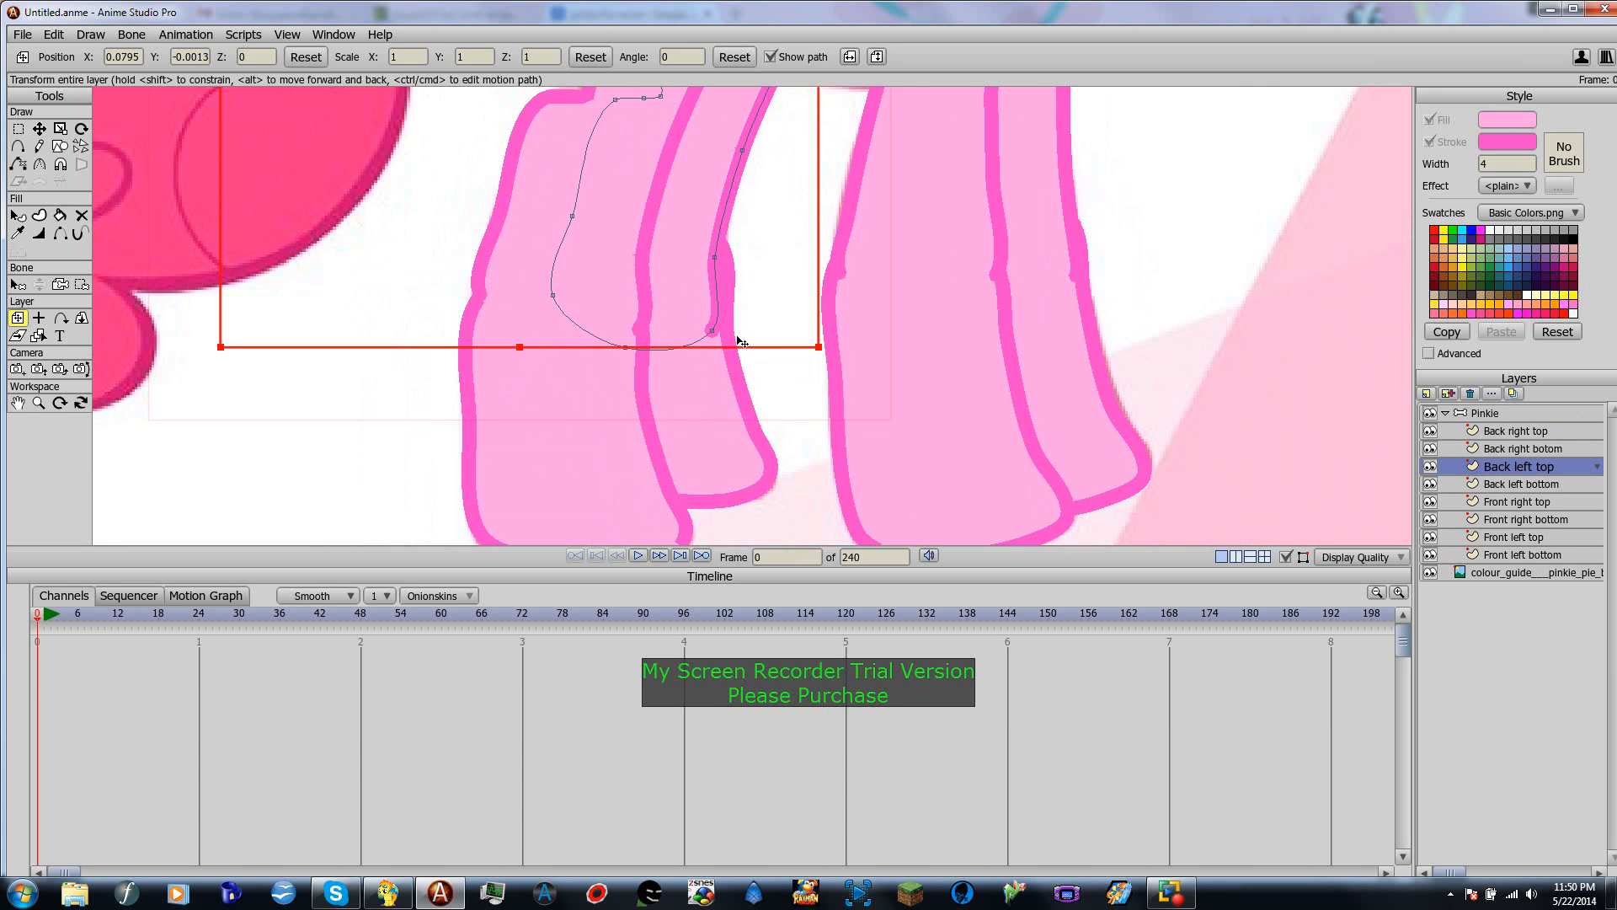
left_click(1510, 487)
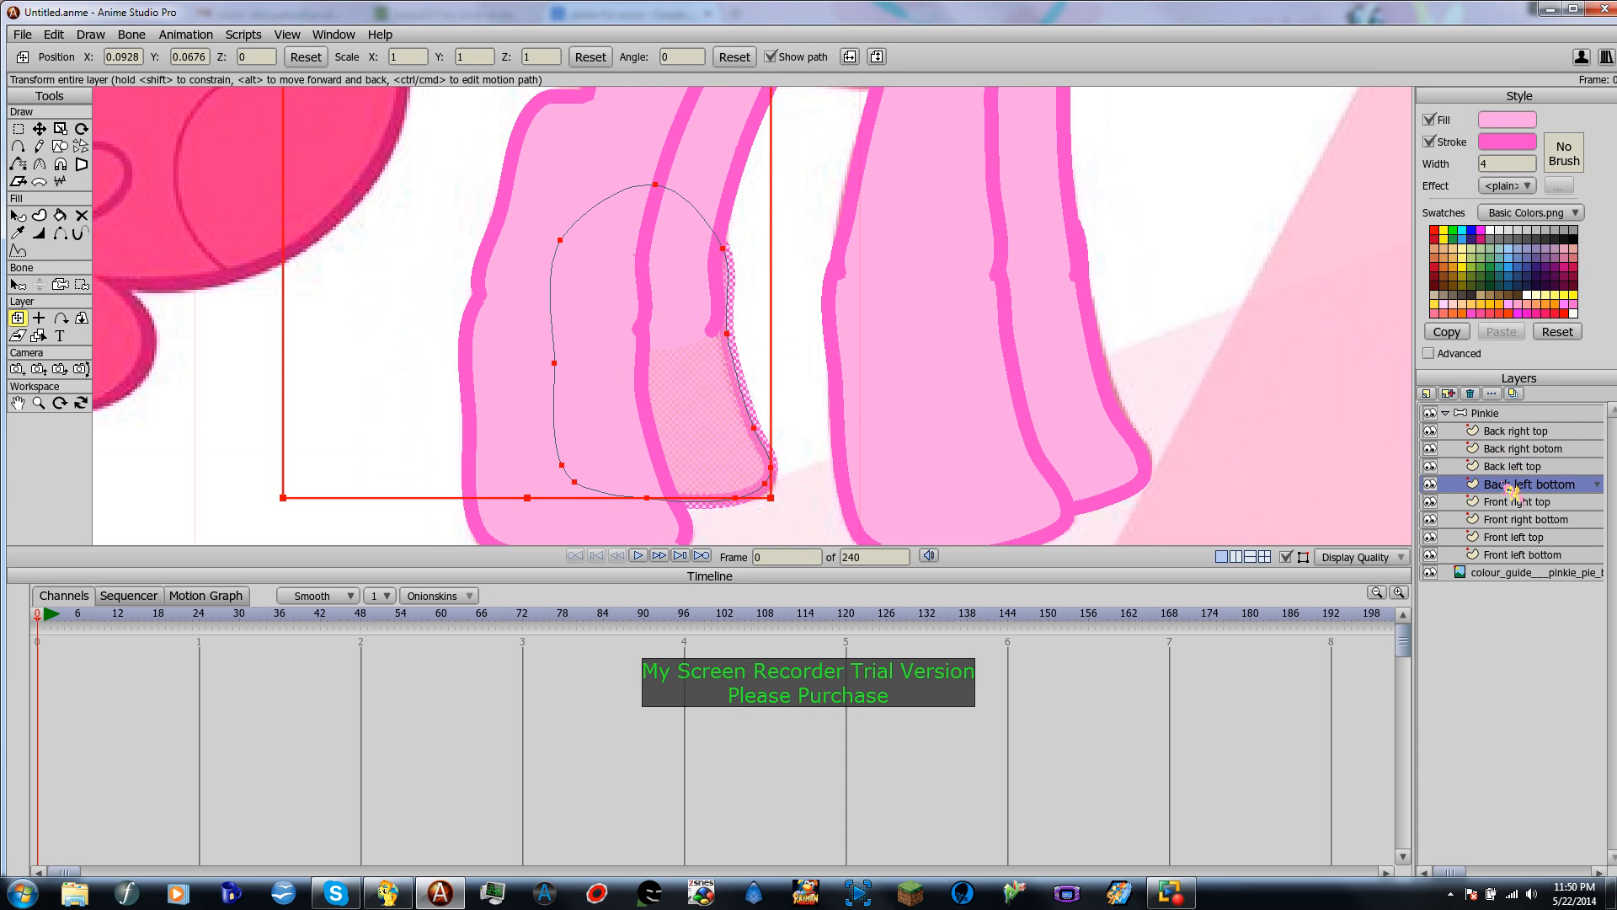
left_click(1513, 468)
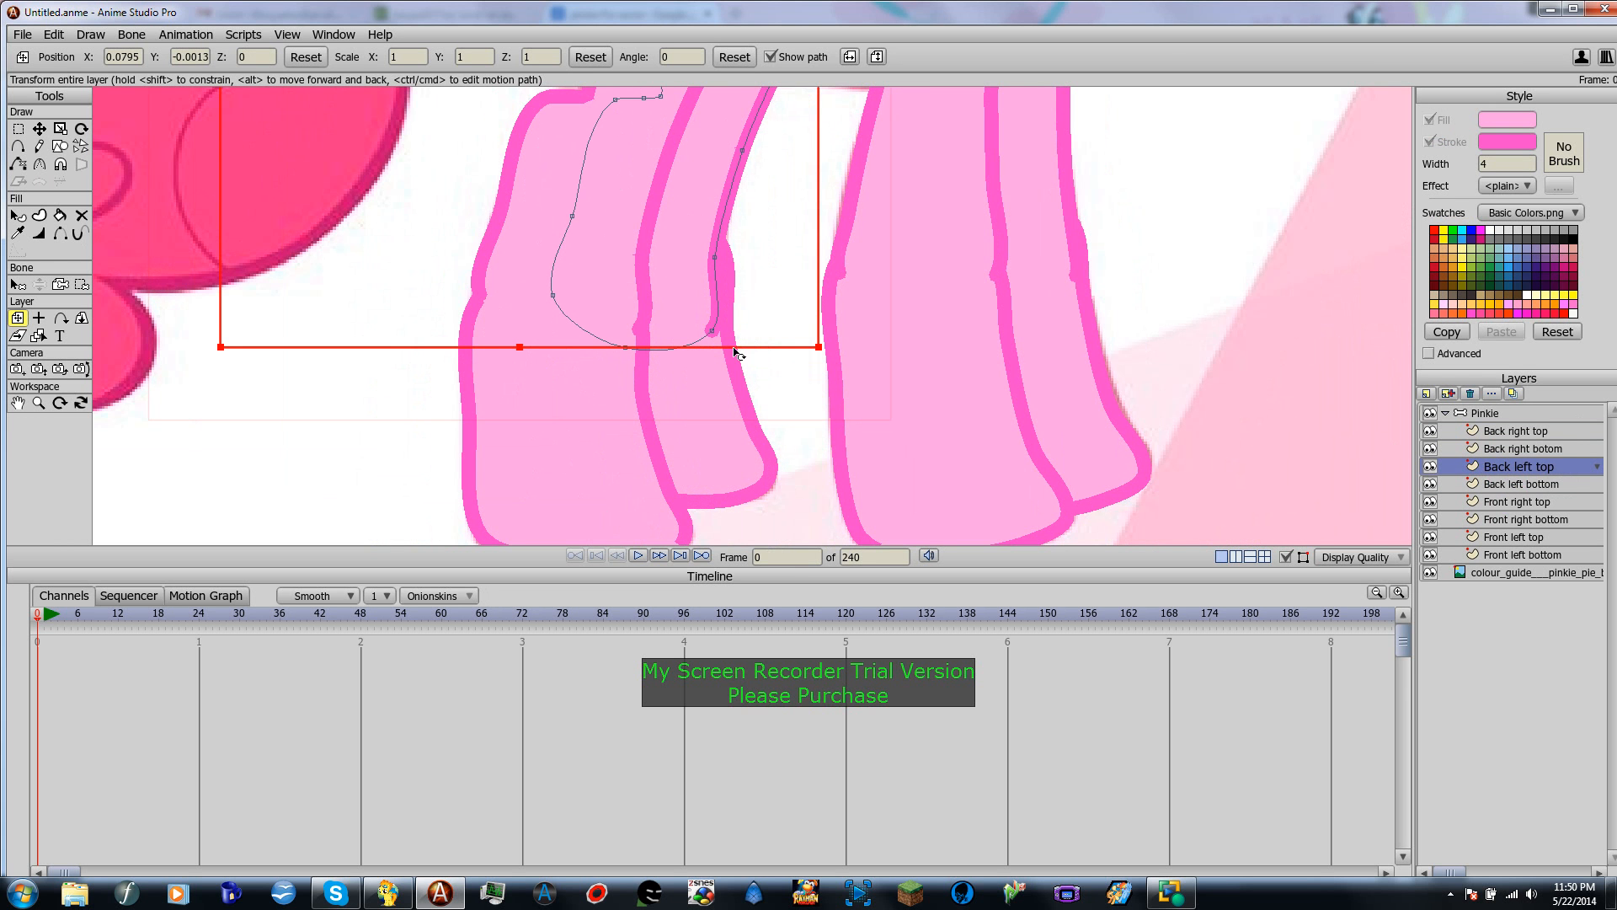
left_click_drag(706, 334, 730, 333)
key("t")
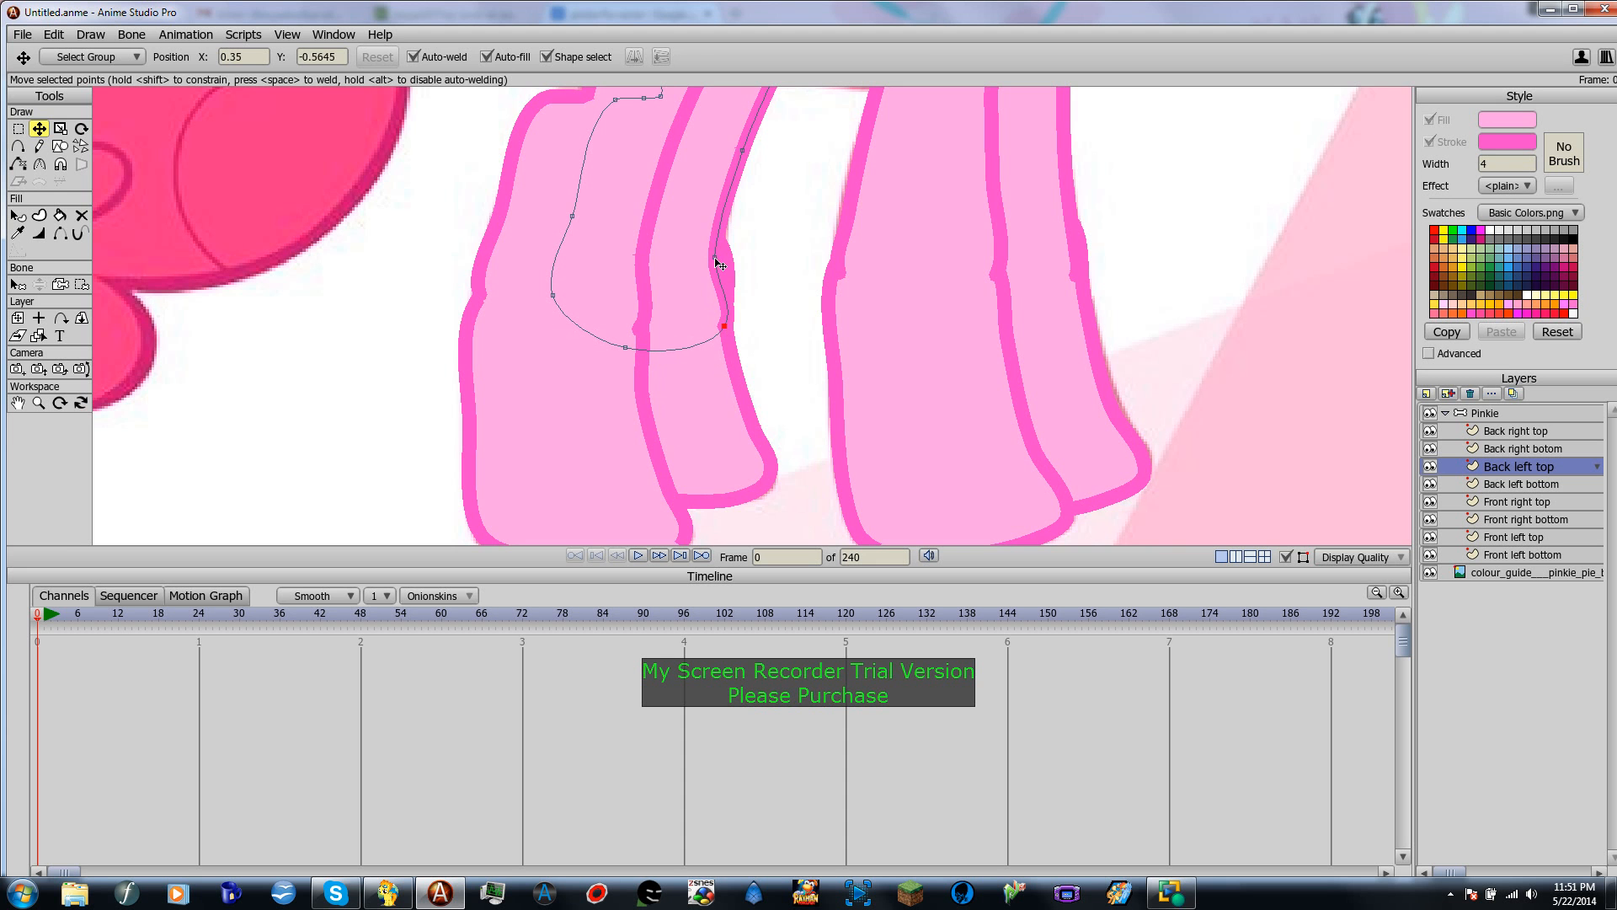
left_click_drag(716, 258, 728, 259)
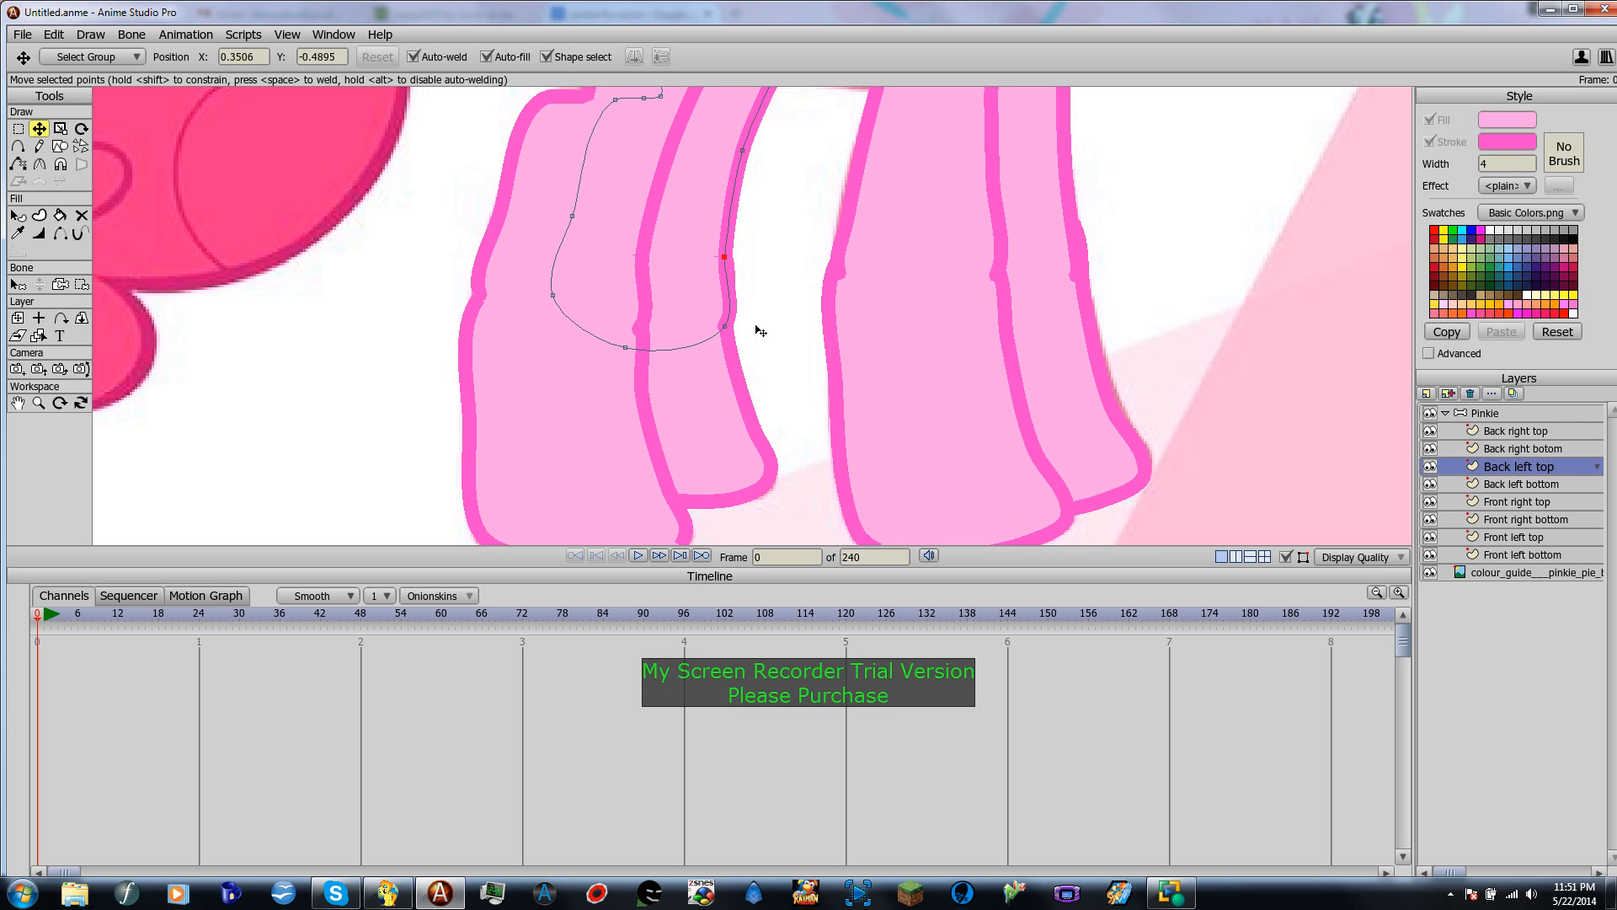
Step: Move both lower corner points of the Front right top shape down onto the lower leg's outline, the front one to about (0.7320, -0.5358)
scroll(787, 270, "down", 3)
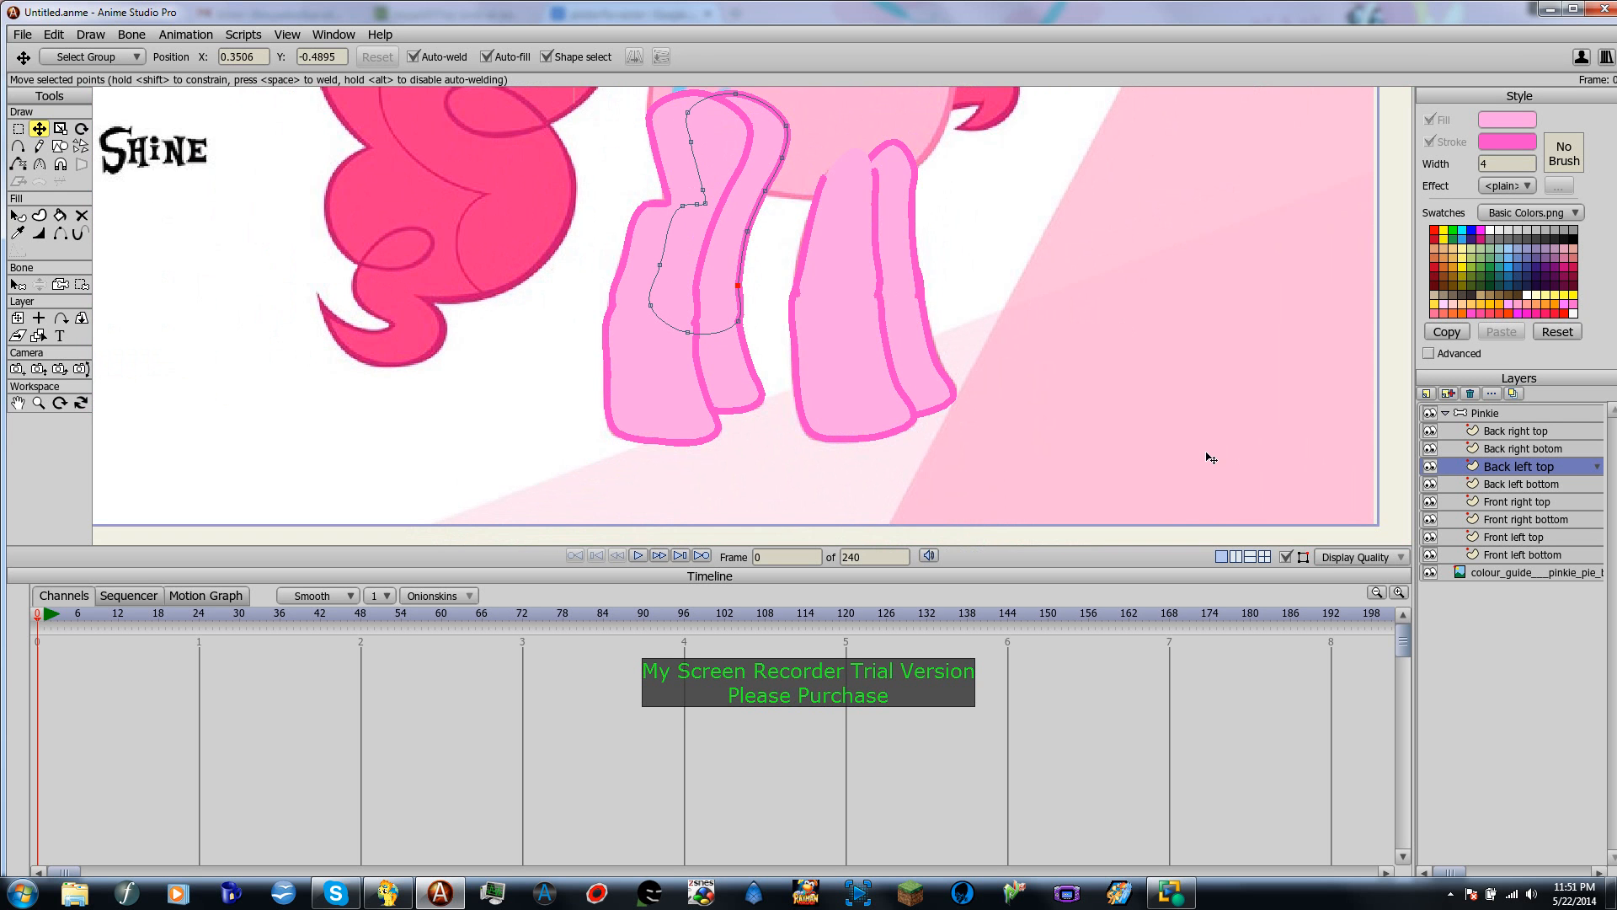
scroll(848, 290, "up", 3)
left_click_drag(1184, 359, 1026, 383)
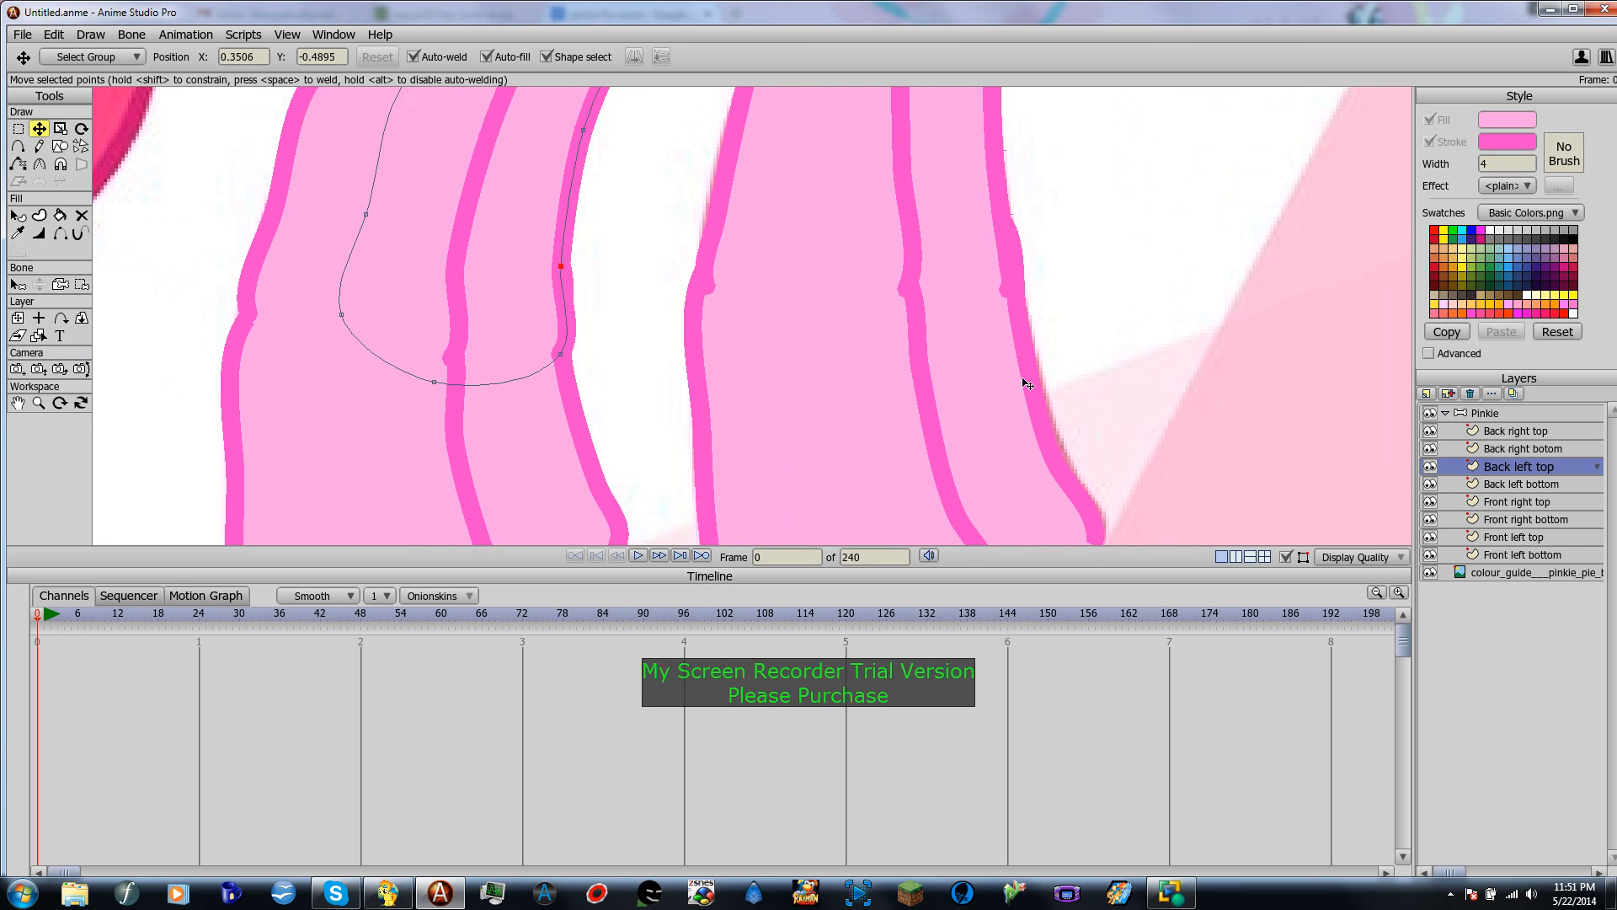
left_click(1539, 502)
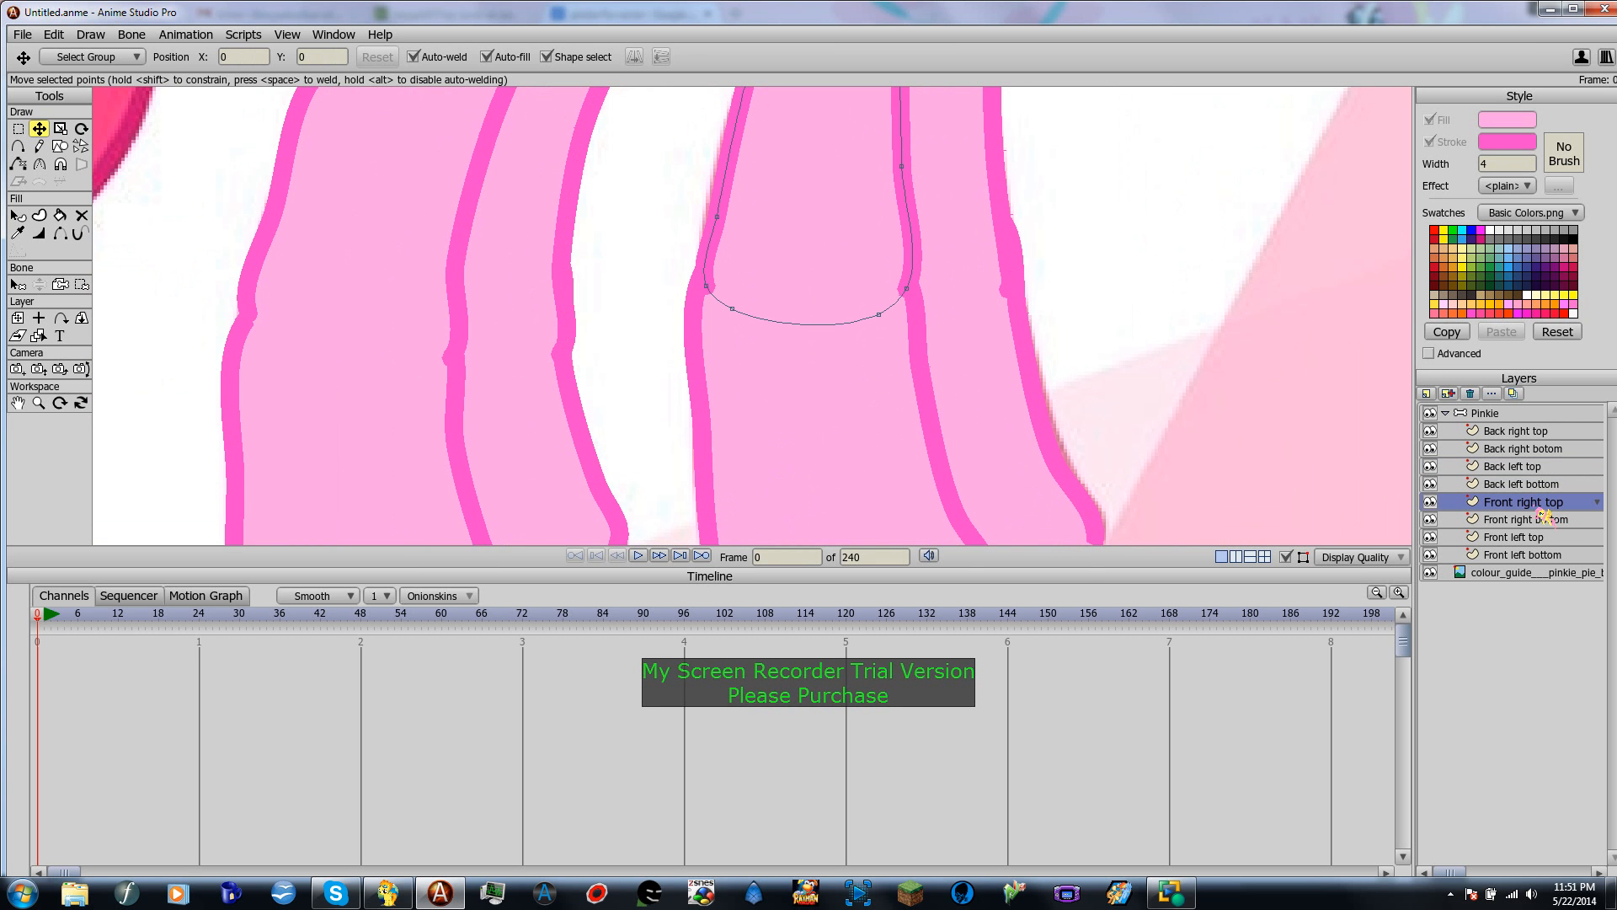
left_click_drag(710, 292, 708, 314)
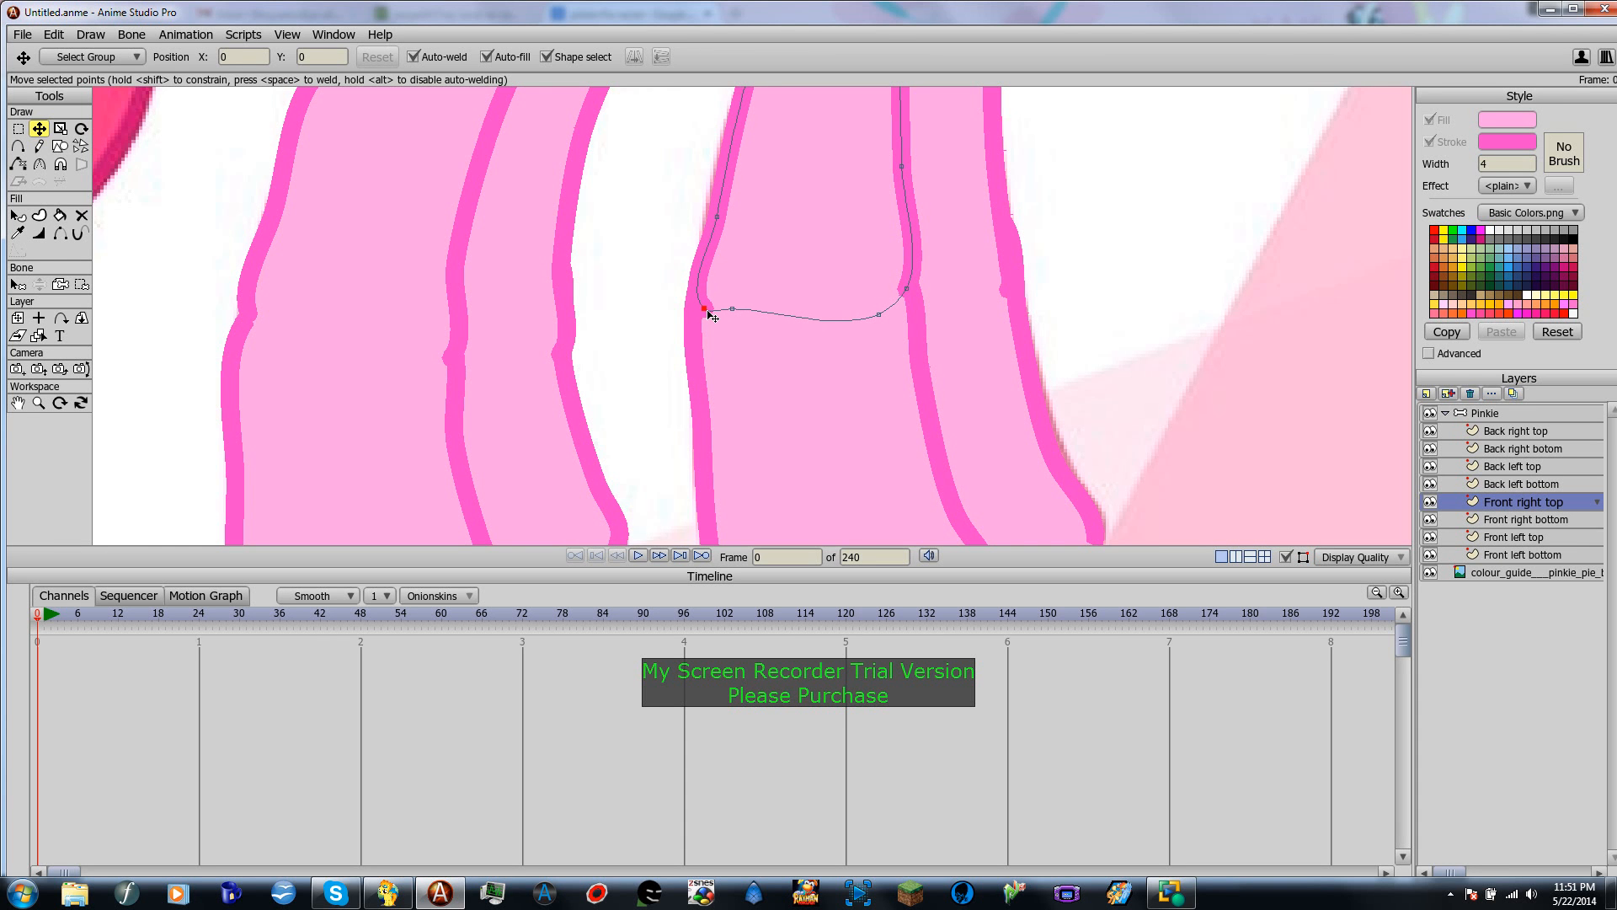
left_click(906, 290)
left_click_drag(908, 294, 918, 323)
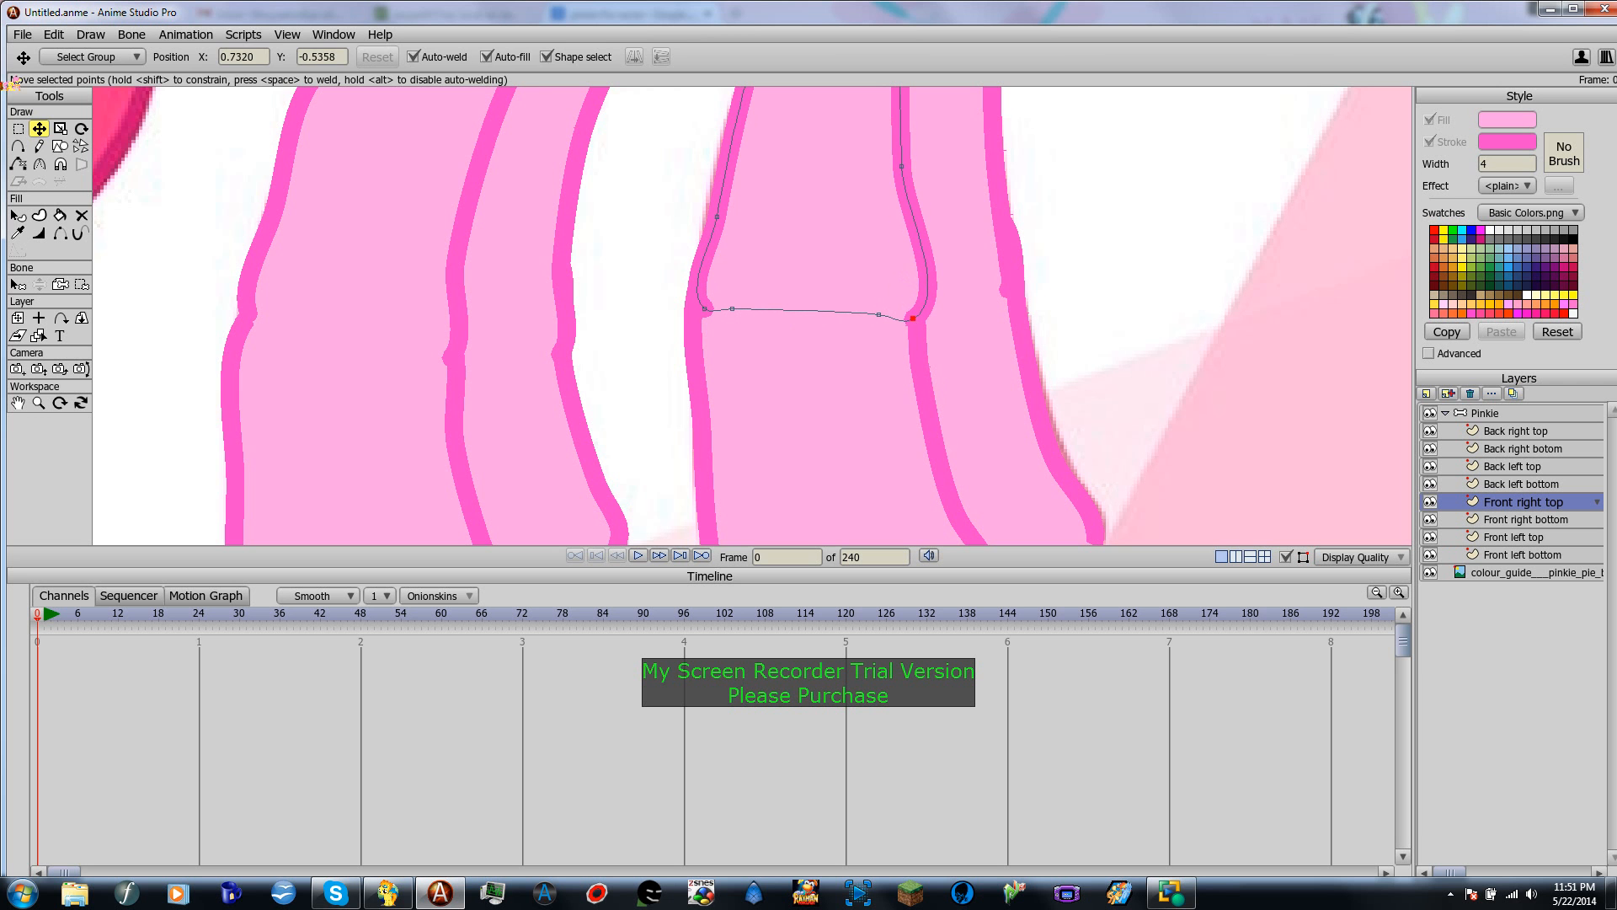
Step: Add a point on the Front right top shape's front edge just above the knee, at about (0.7279, -0.5031), to straighten the bulge
left_click(18, 147)
left_click_drag(934, 281, 913, 282)
scroll(1078, 334, "down", 5)
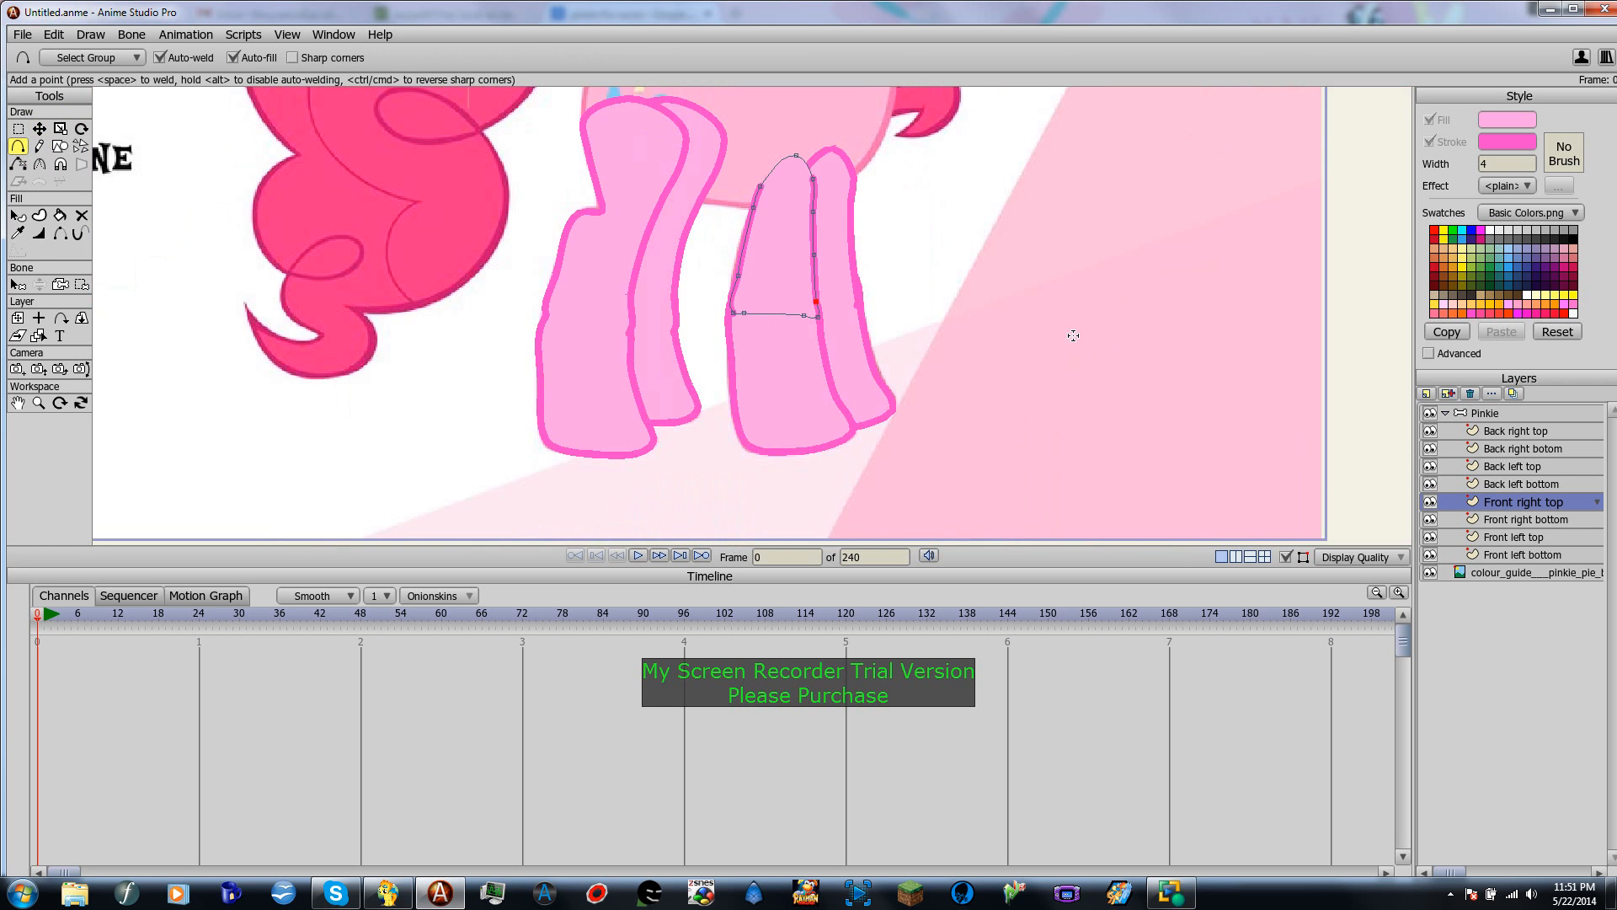
scroll(918, 341, "up", 3)
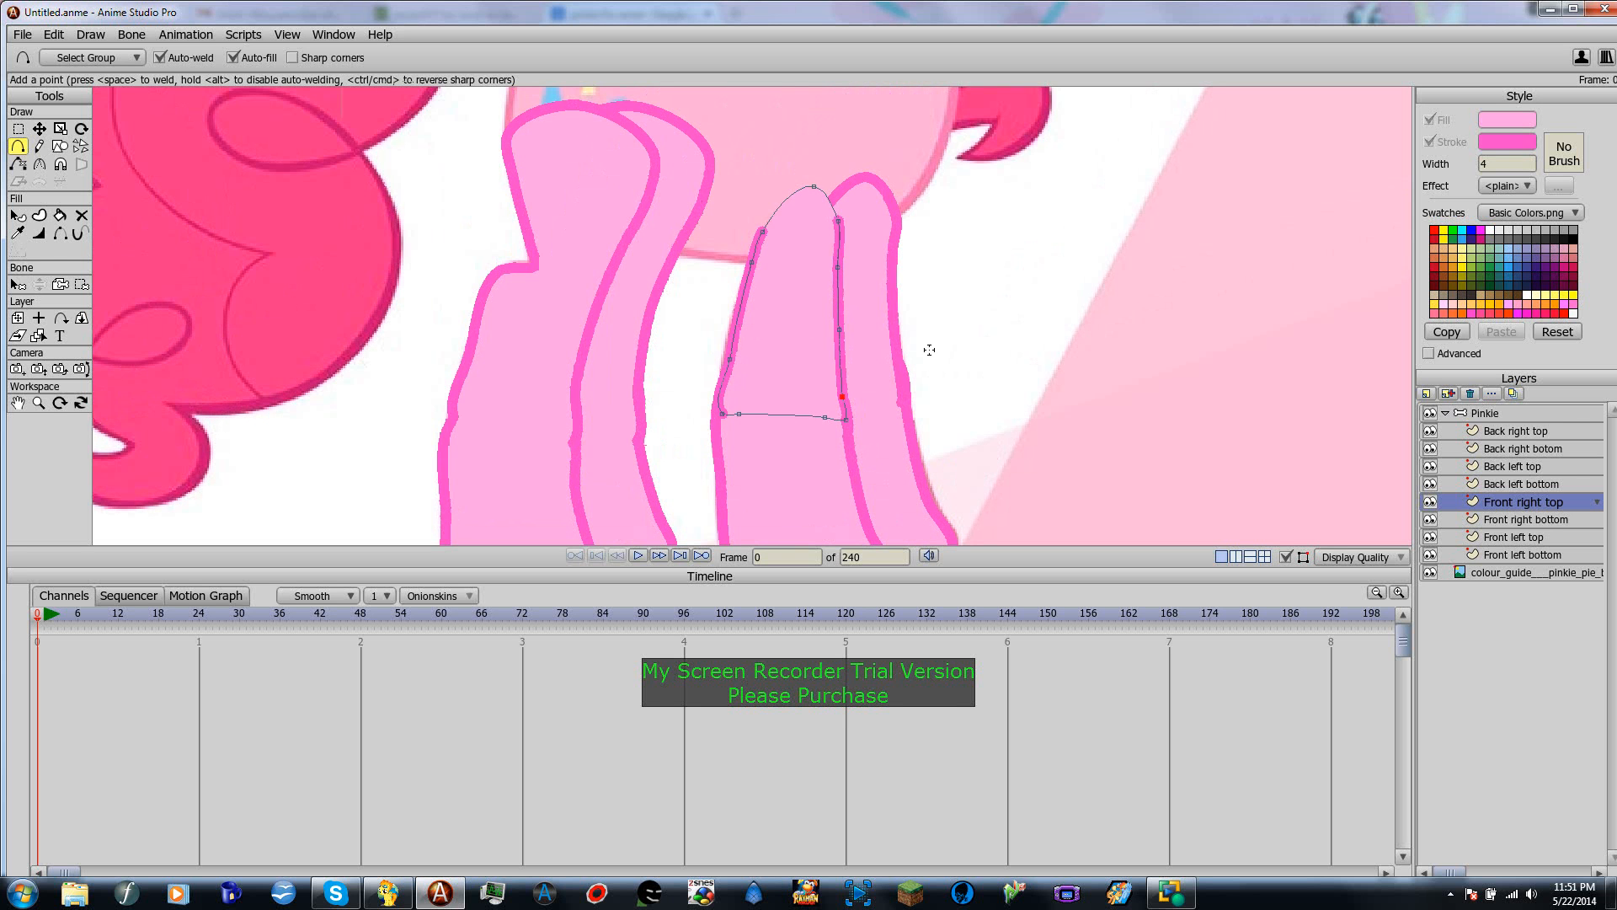
left_click(39, 128)
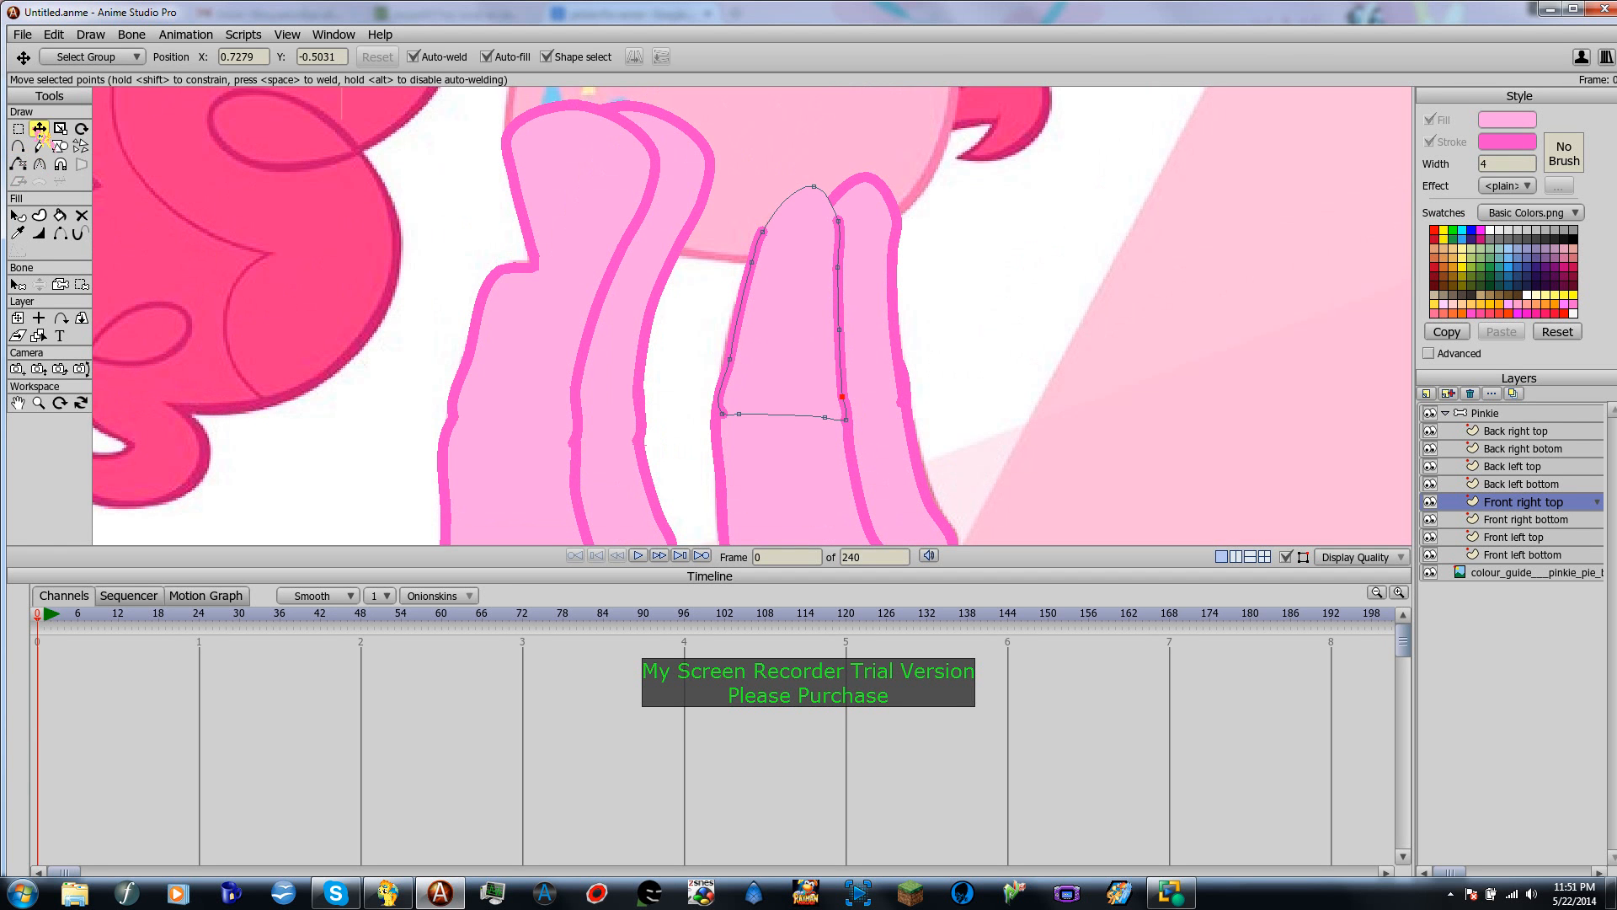
scroll(963, 329, "down", 5)
left_click(903, 279)
scroll(903, 279, "up", 2)
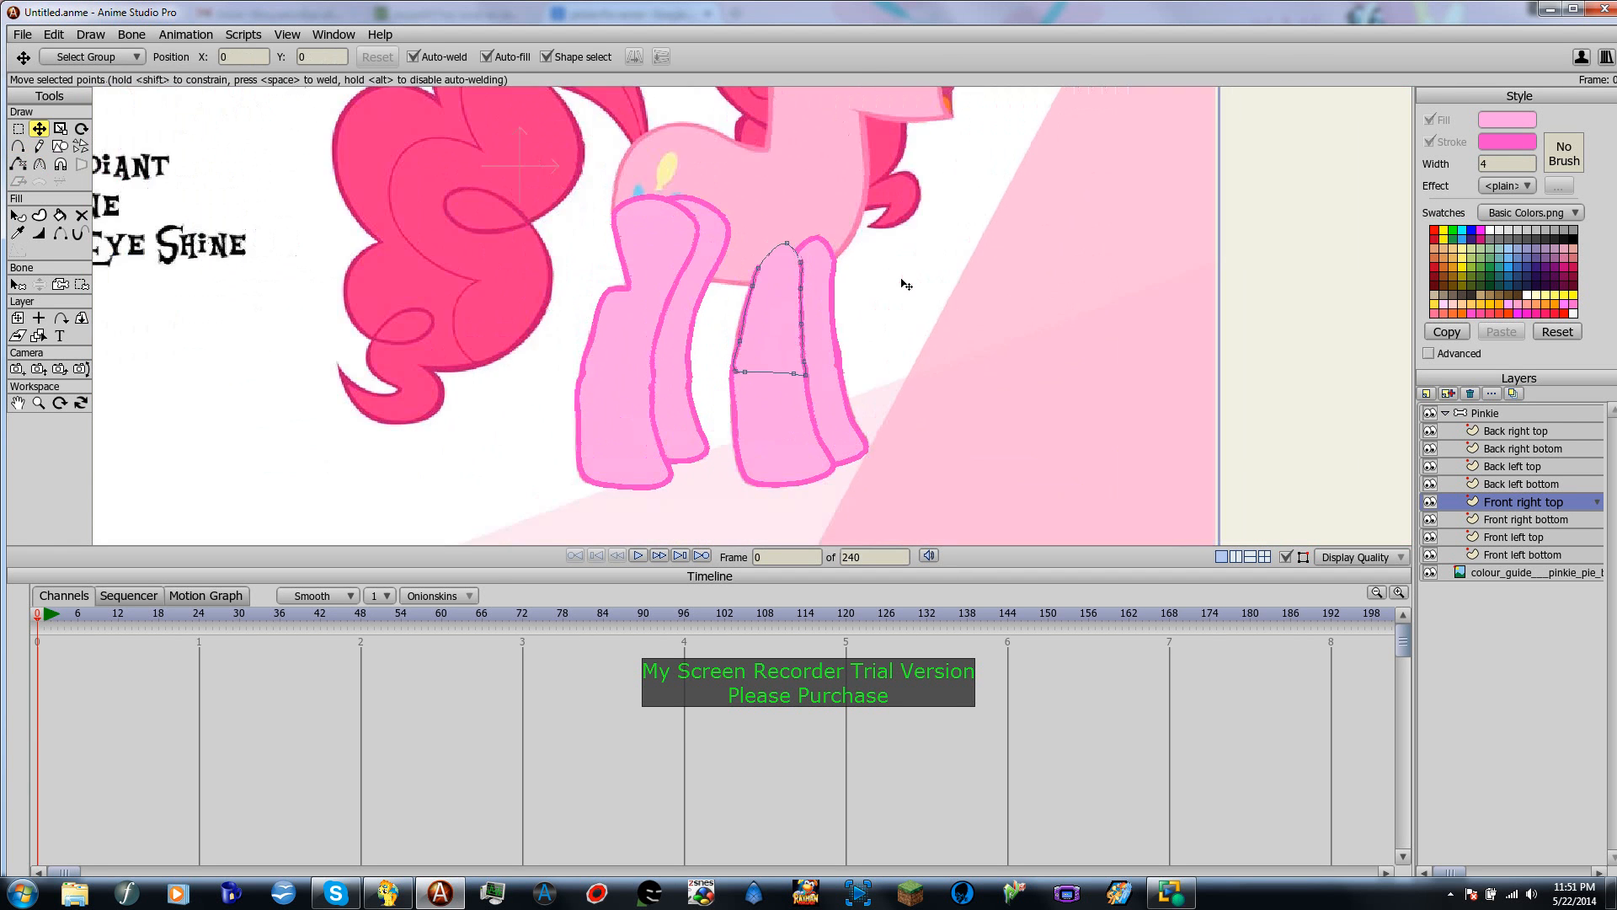
Step: Create a vector layer named "Body" and place it inside the Pinkie bone layer, above Back right top
left_click(1507, 414)
scroll(960, 247, "down", 2)
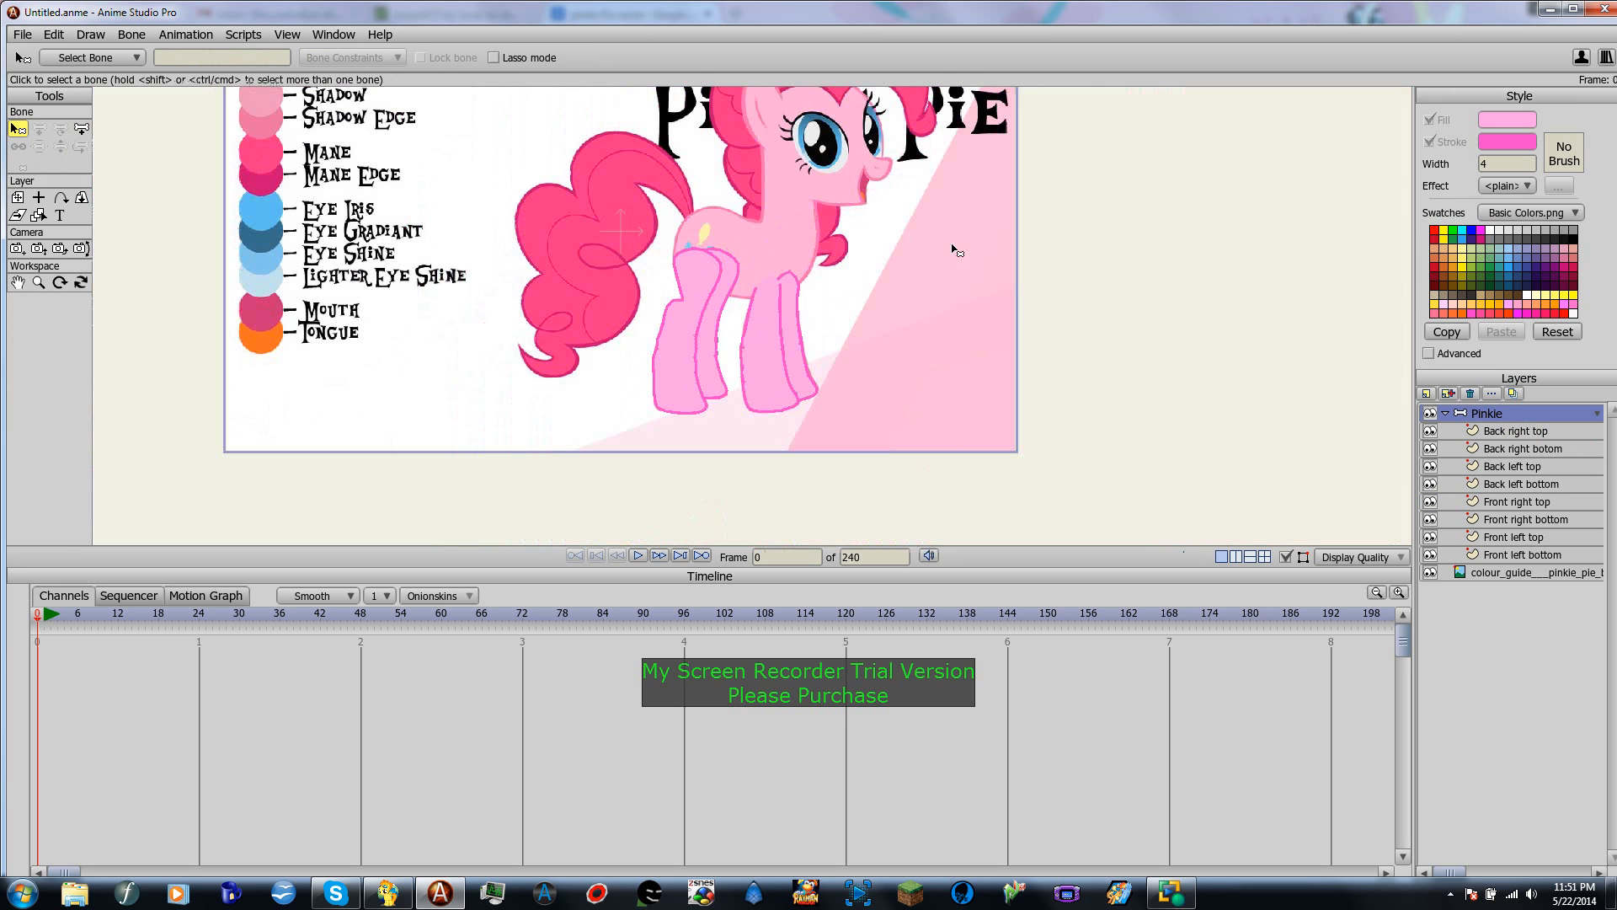
left_click(1426, 393)
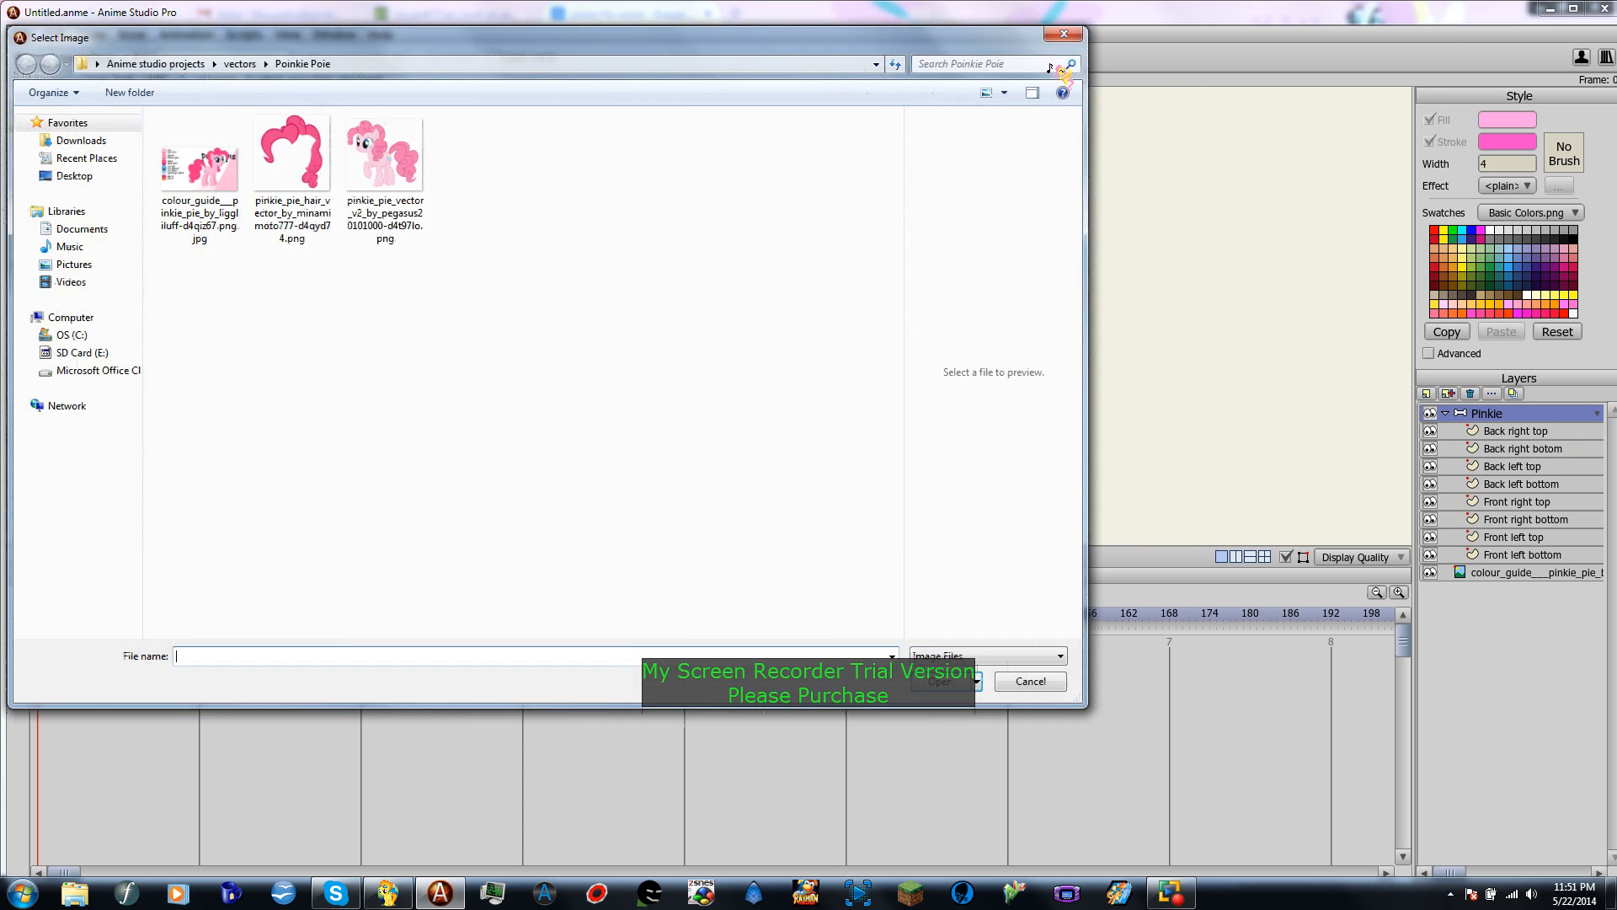
left_click(1052, 39)
left_click(1427, 394)
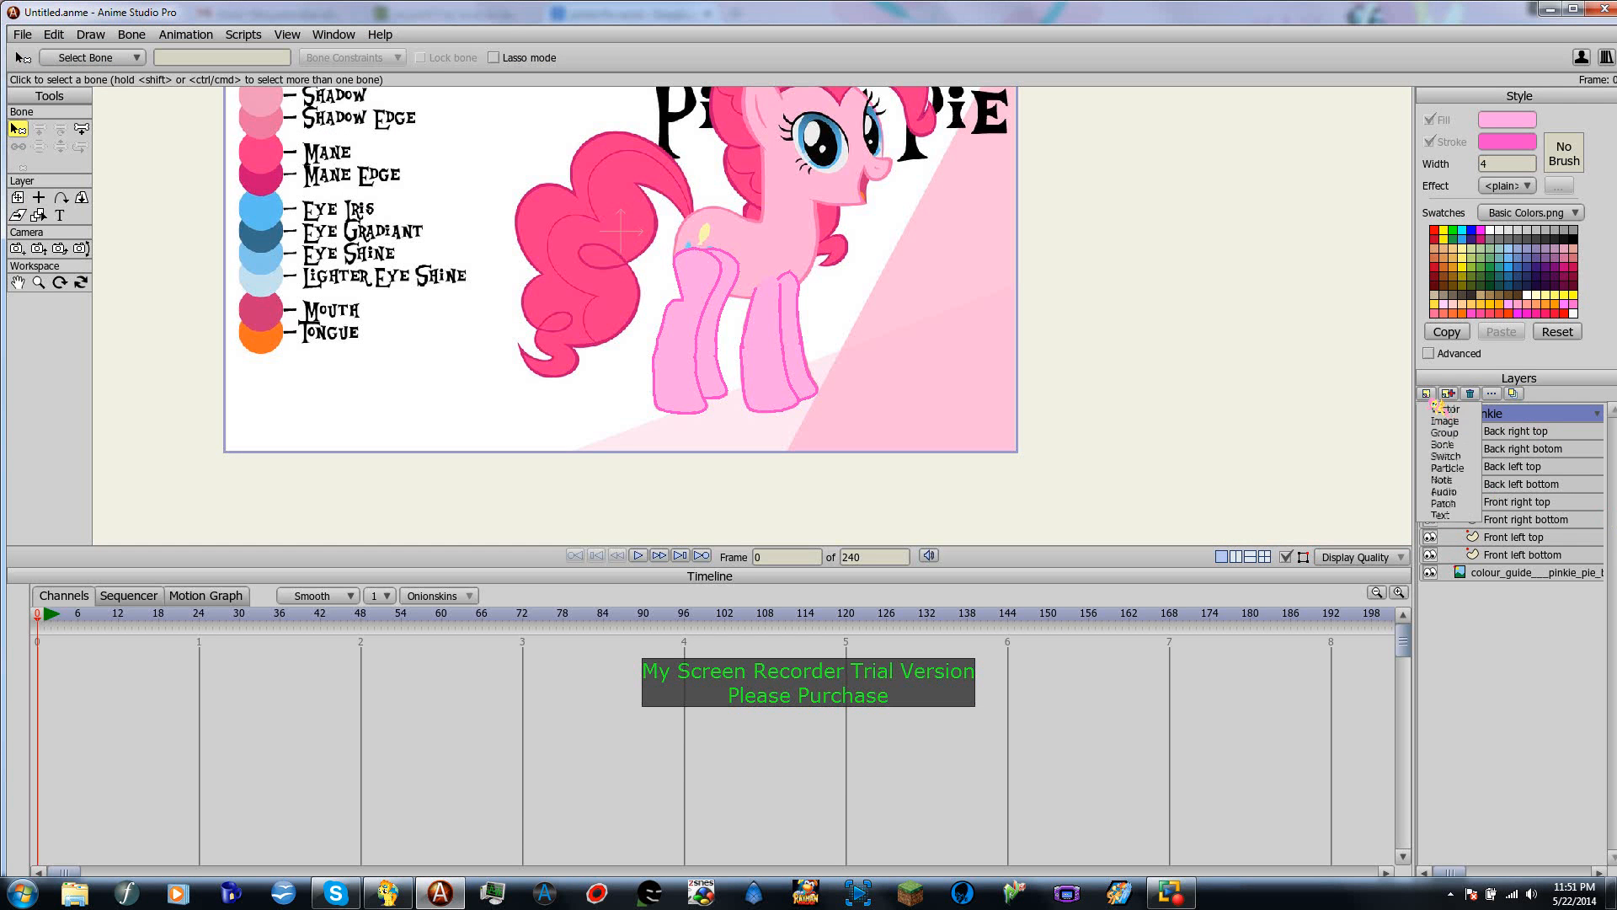
left_click(1452, 412)
type("Body")
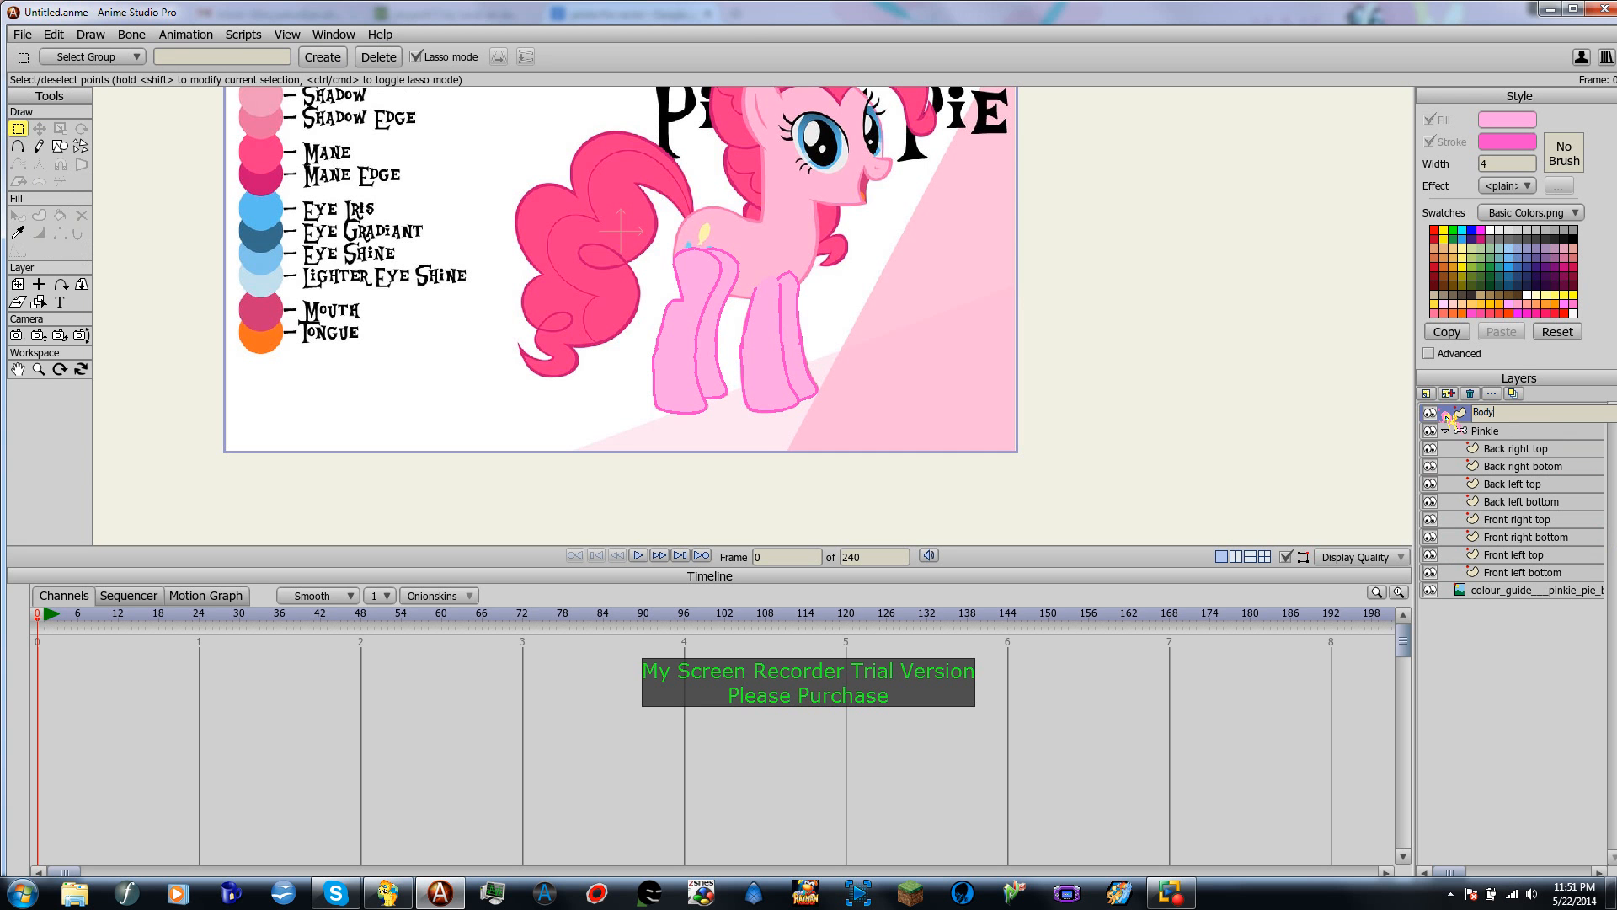
left_click(1534, 449)
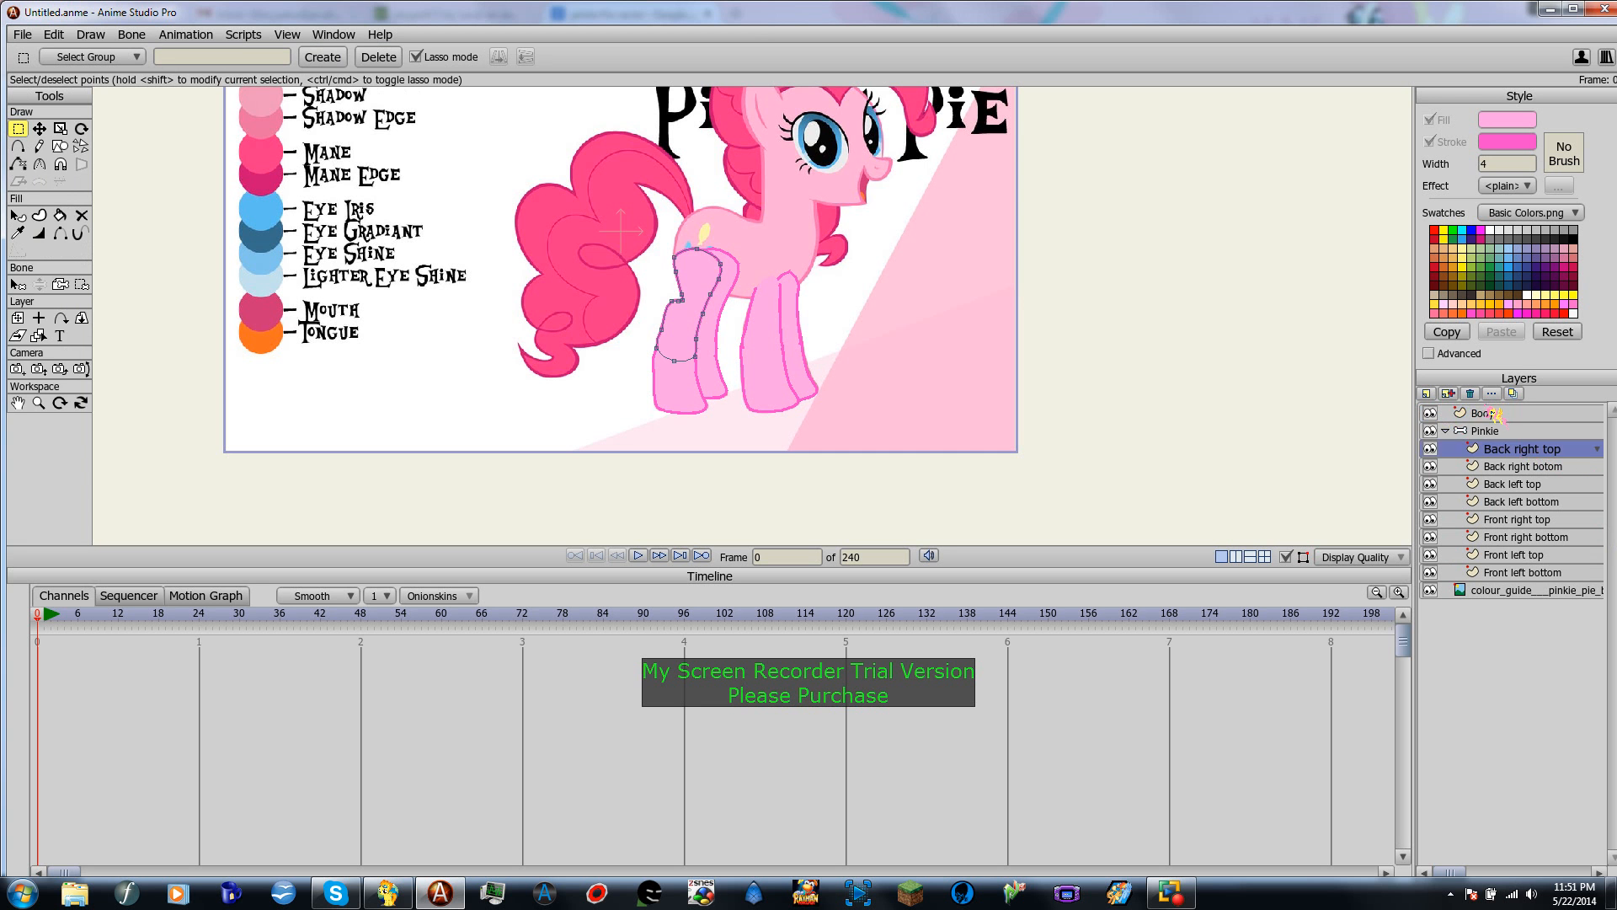
left_click_drag(1486, 411, 1498, 446)
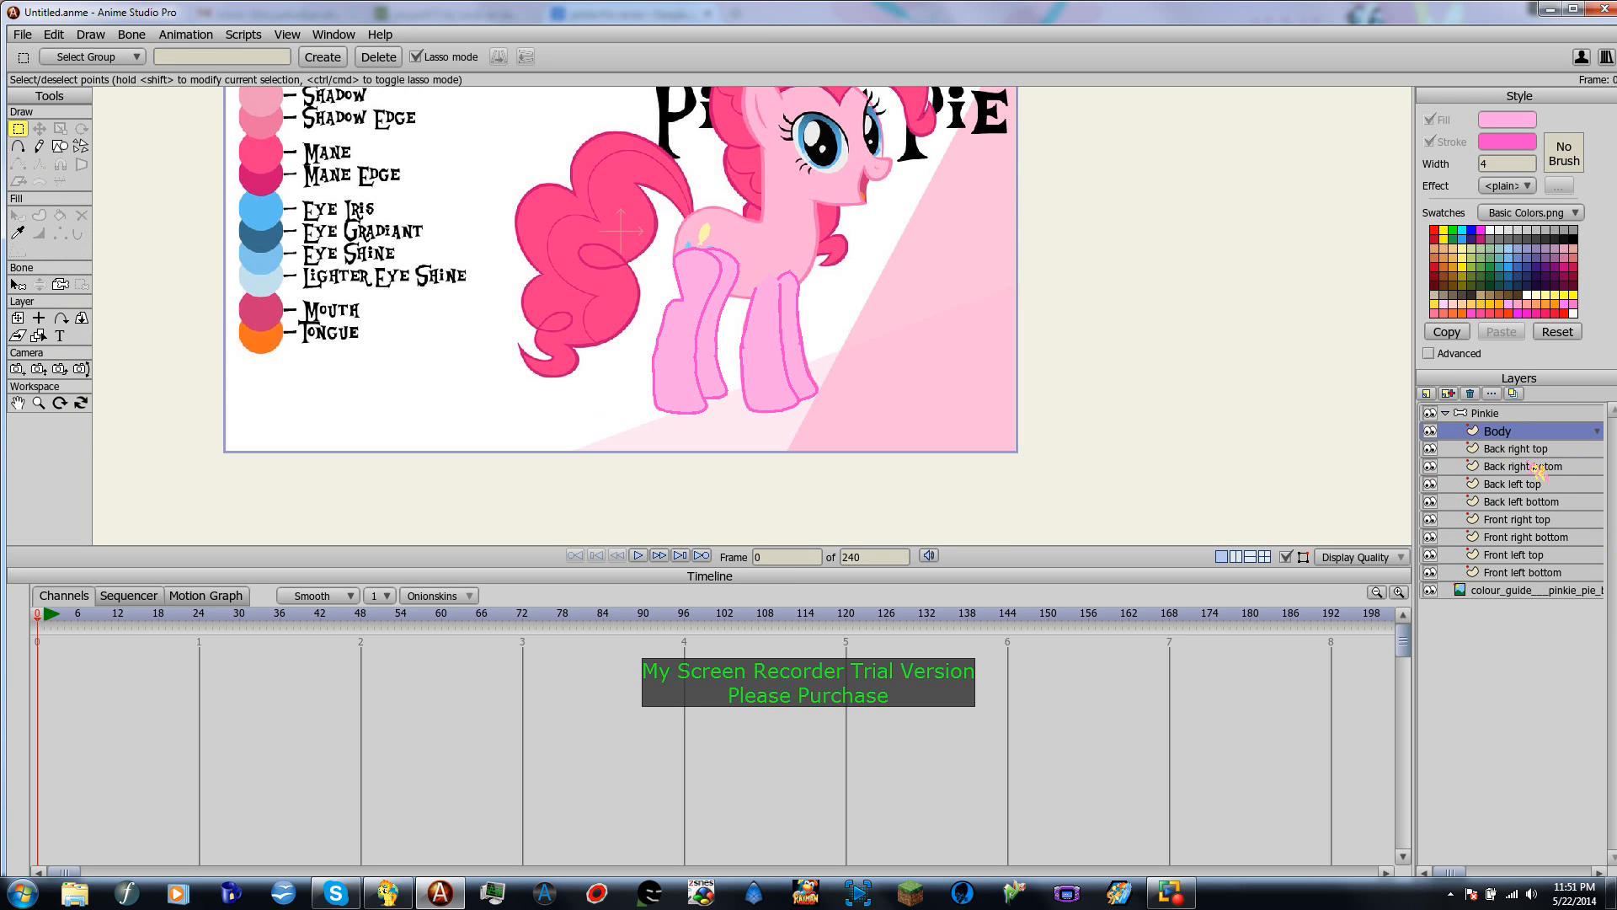
Step: Hide all eight front and back leg layers, leaving the Body layer and the colour guide visible
left_click(17, 146)
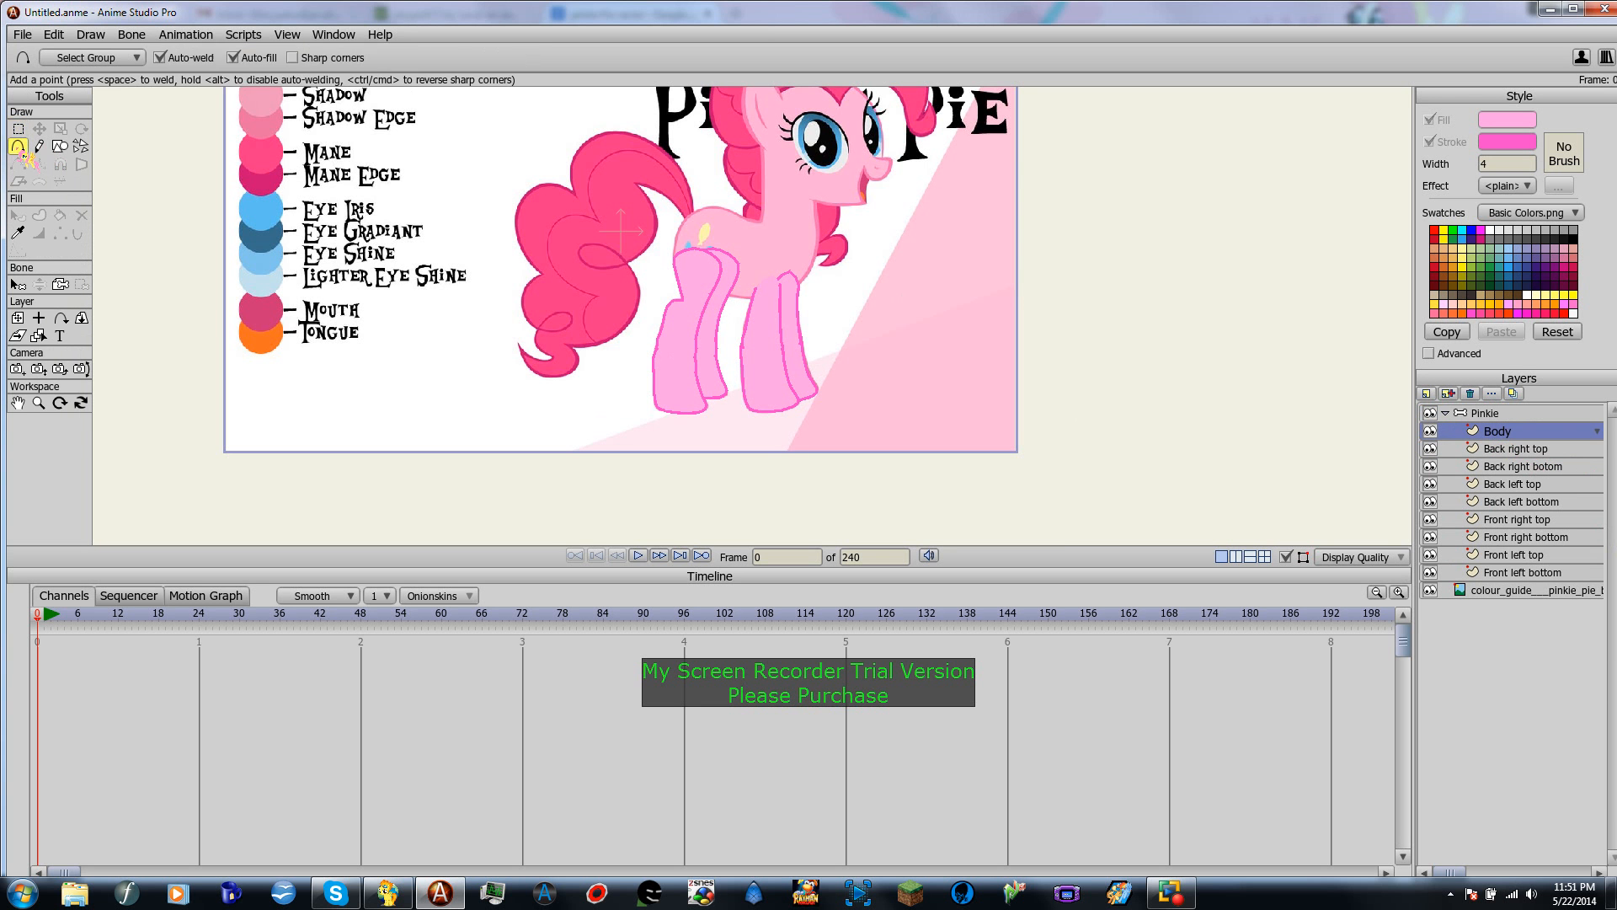
scroll(829, 226, "up", 3)
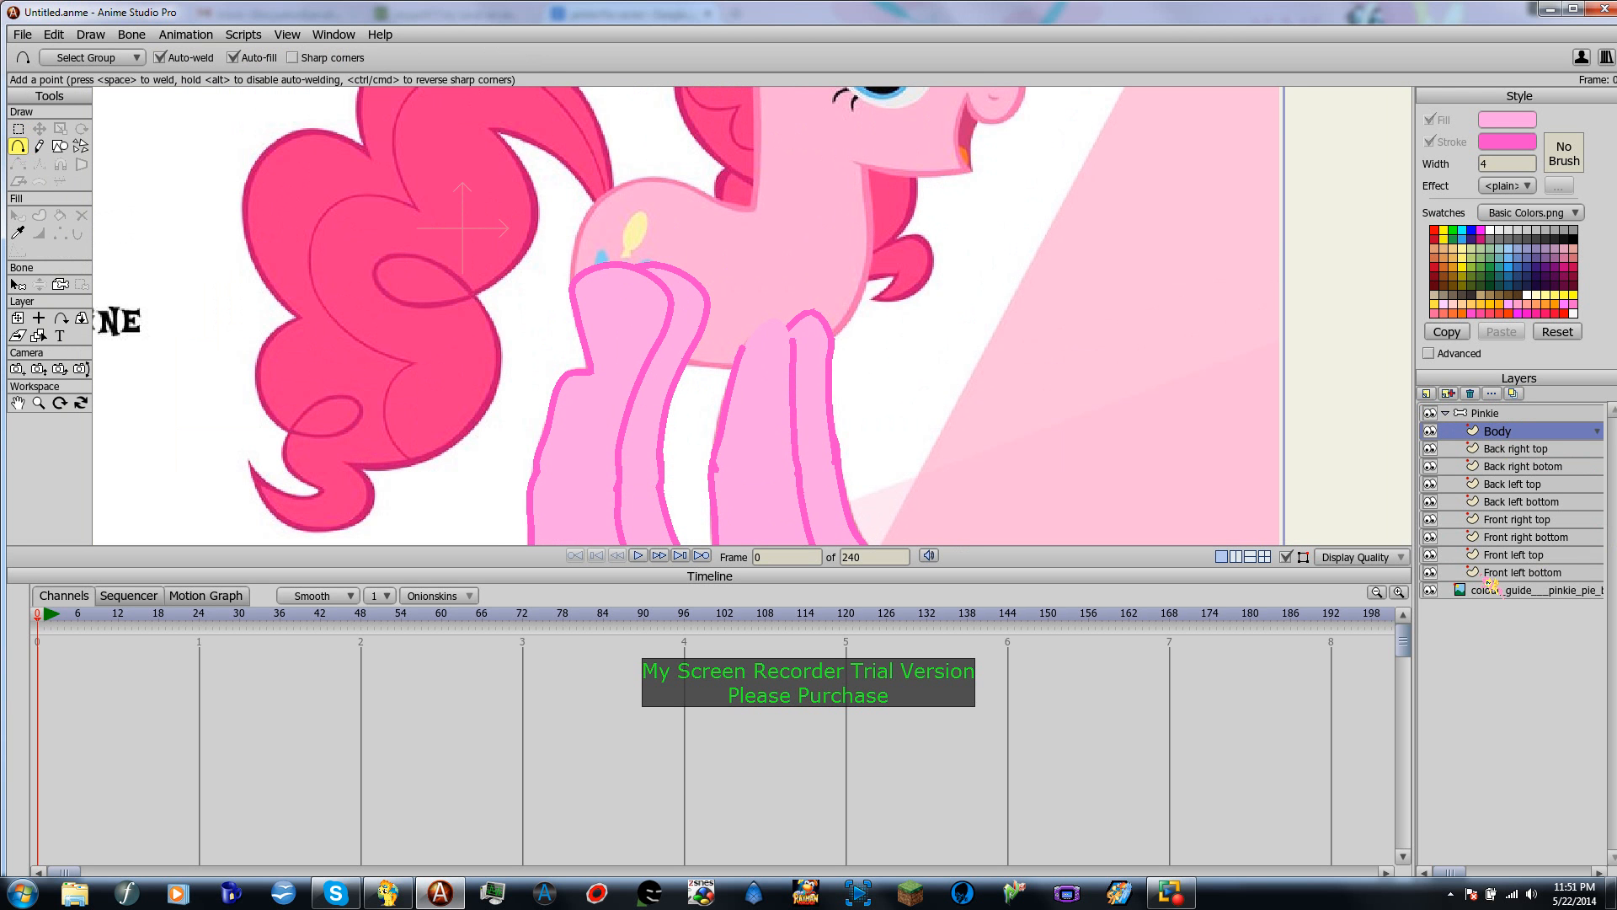
left_click(1431, 574)
left_click(1431, 555)
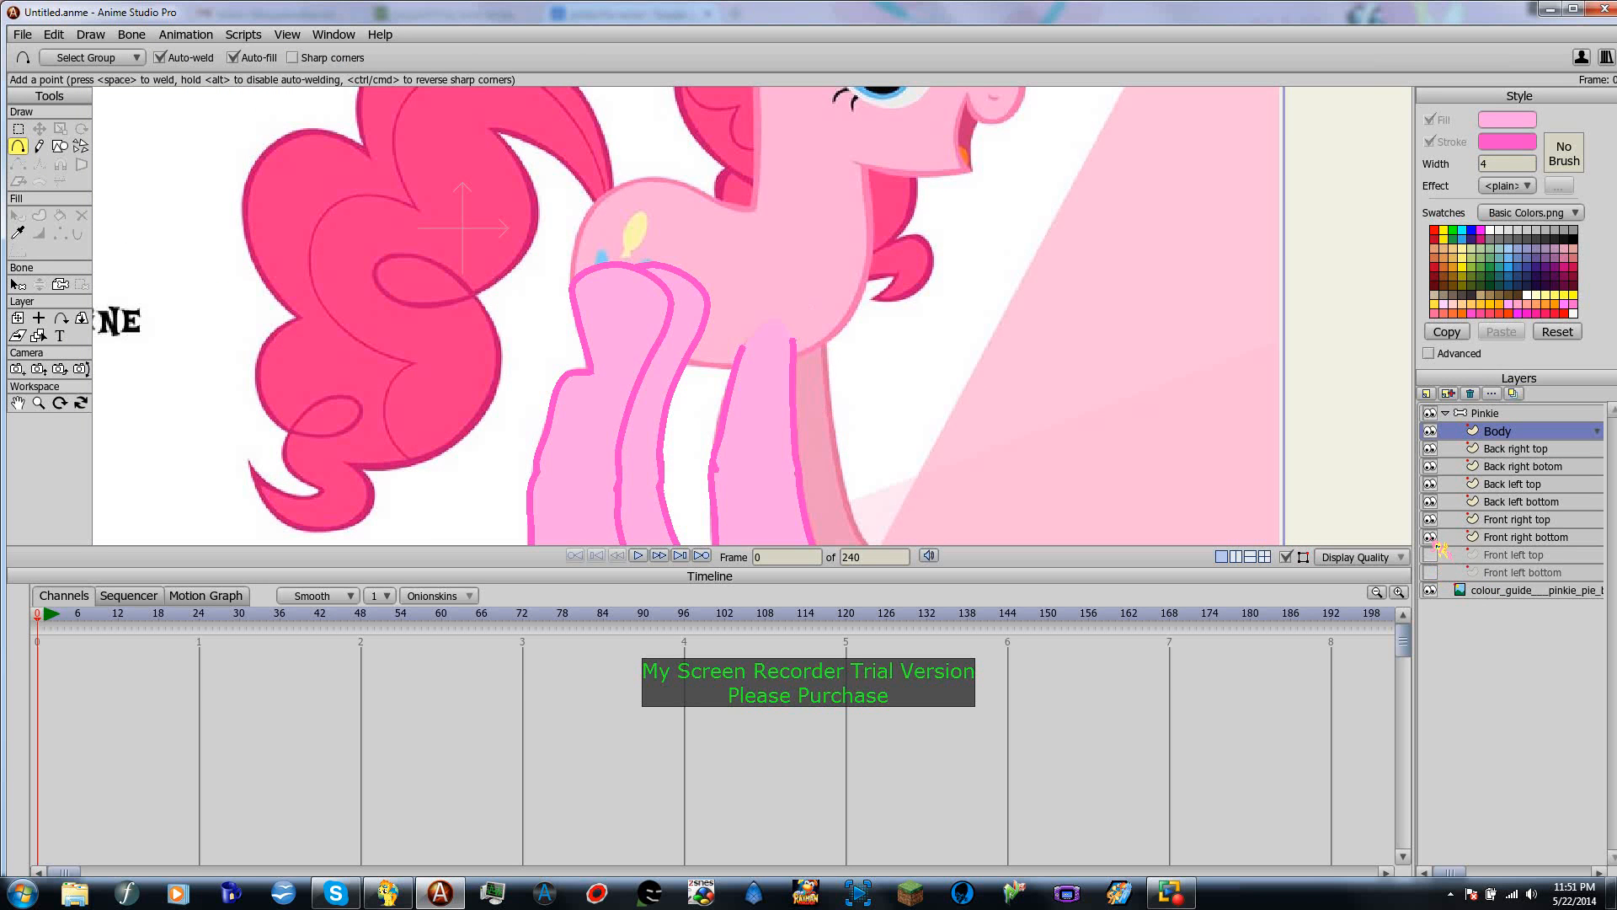
left_click(1431, 538)
left_click(1430, 519)
left_click(1431, 502)
left_click(1431, 484)
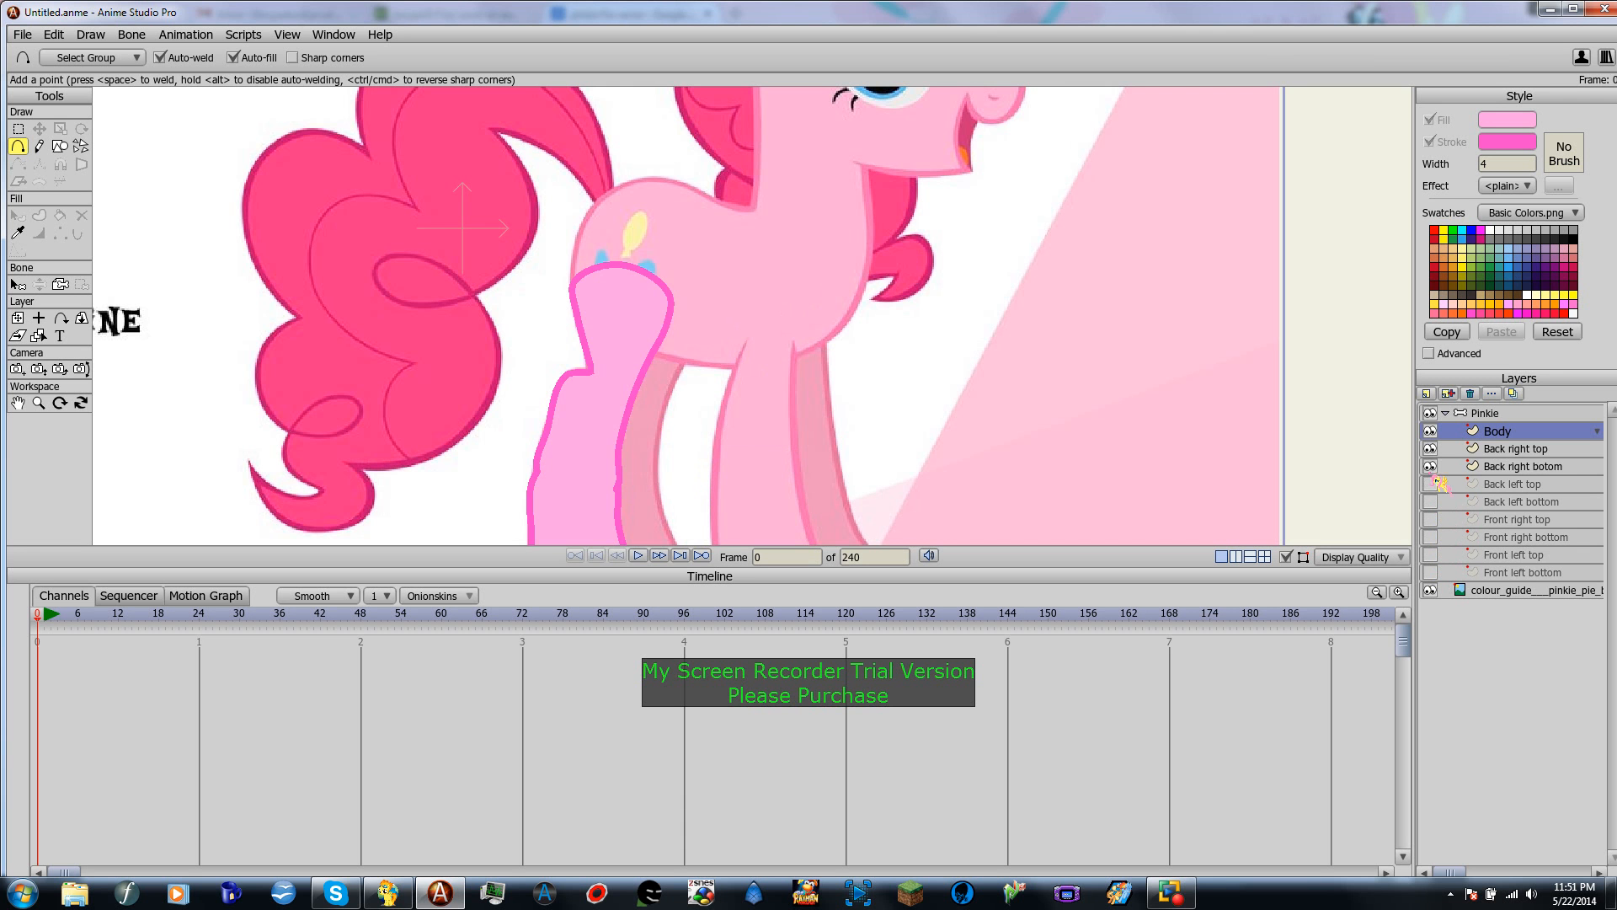
left_click(1431, 467)
left_click(1431, 449)
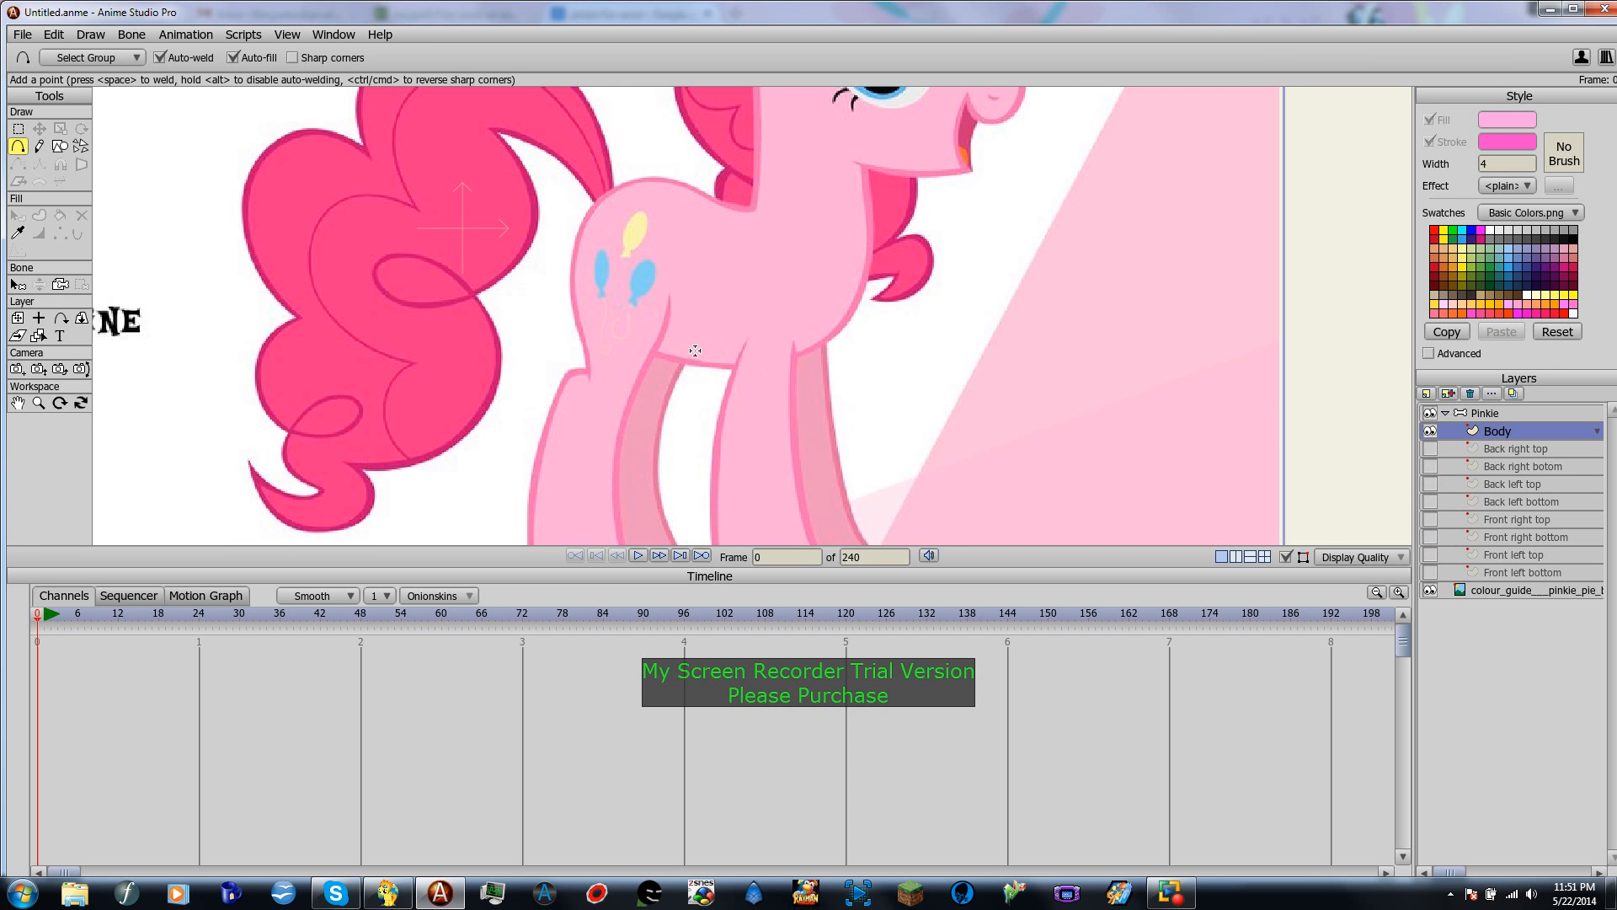
Step: Trace the pony's torso as one closed filled shape on the Body layer, following the back, rump, belly and chest of the colour guide
scroll(716, 349, "up", 2)
scroll(834, 329, "down", 1)
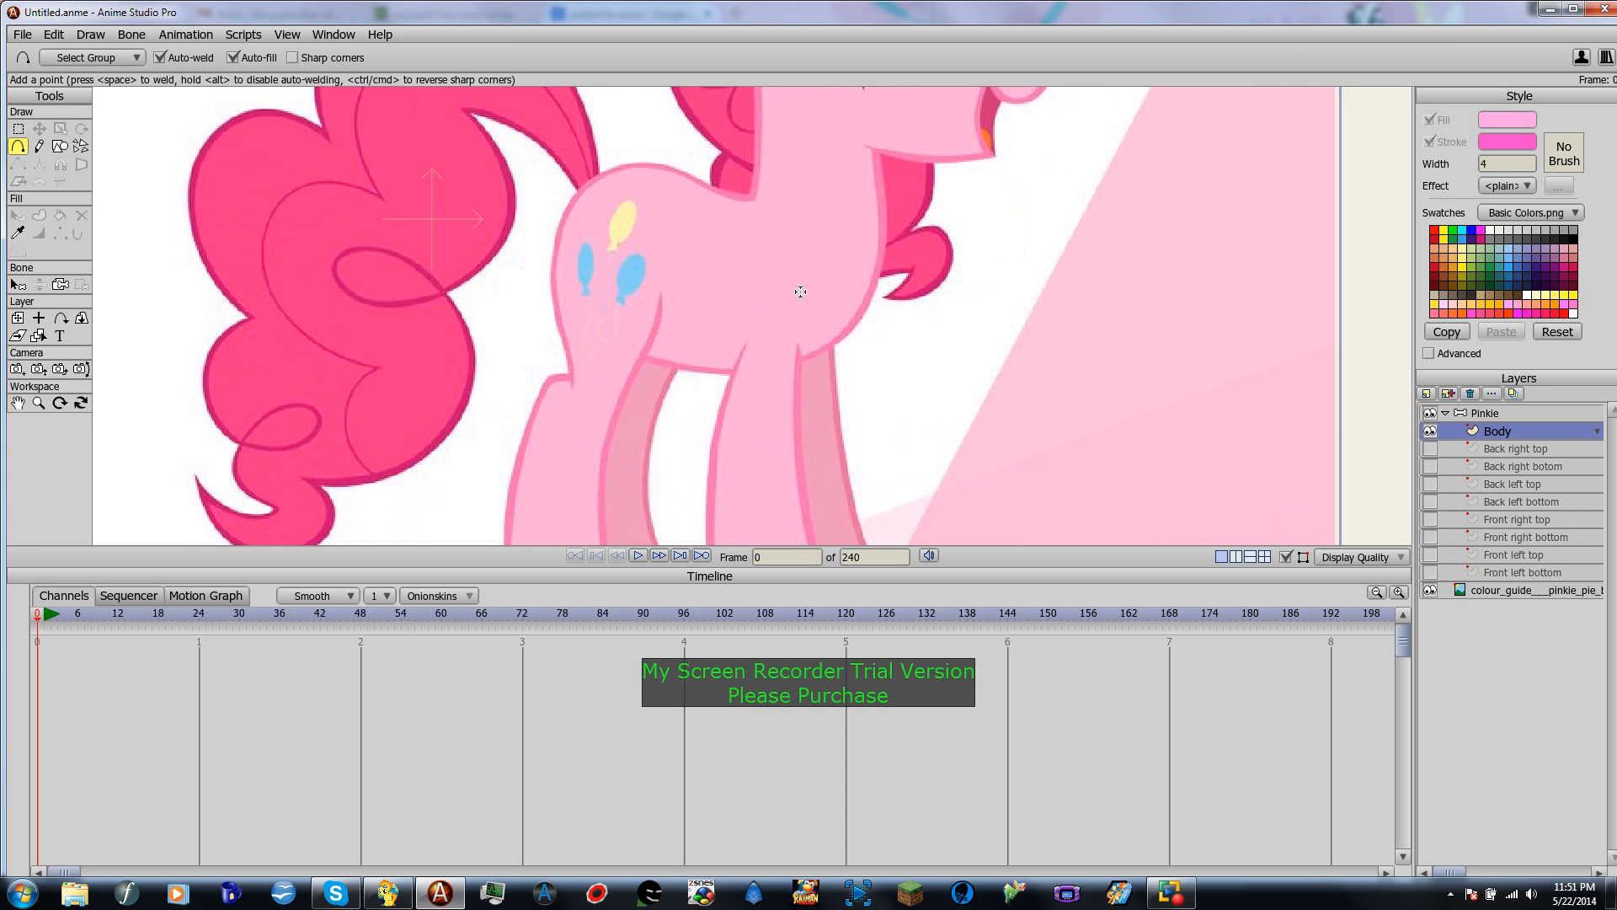
left_click_drag(751, 199, 723, 192)
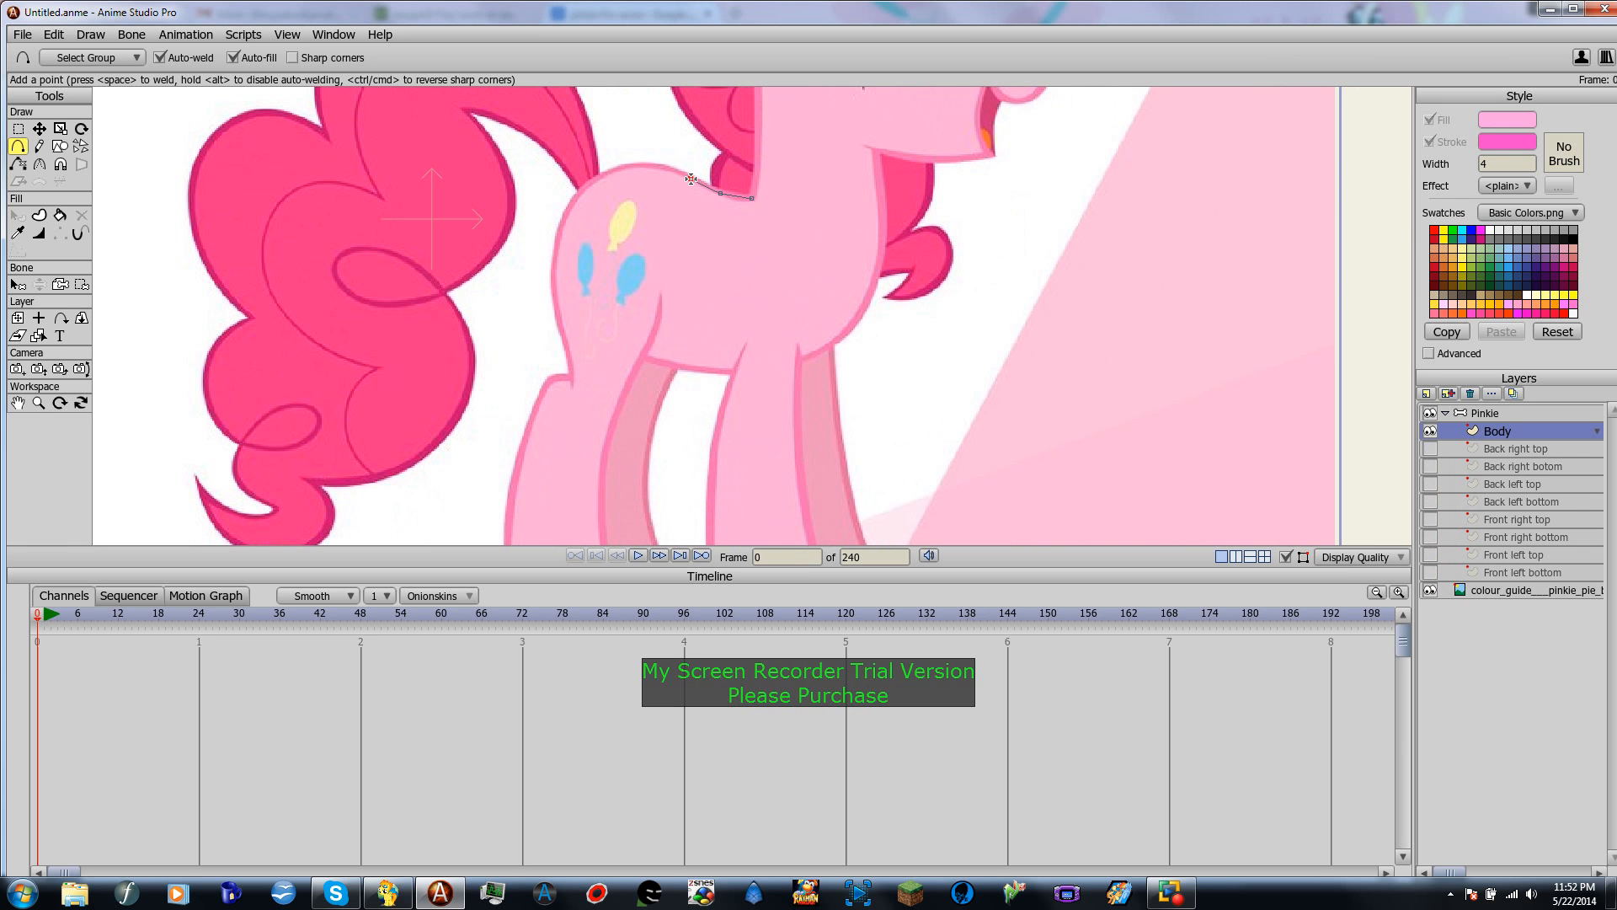
left_click_drag(684, 174, 853, 376)
scroll(619, 174, "up", 5)
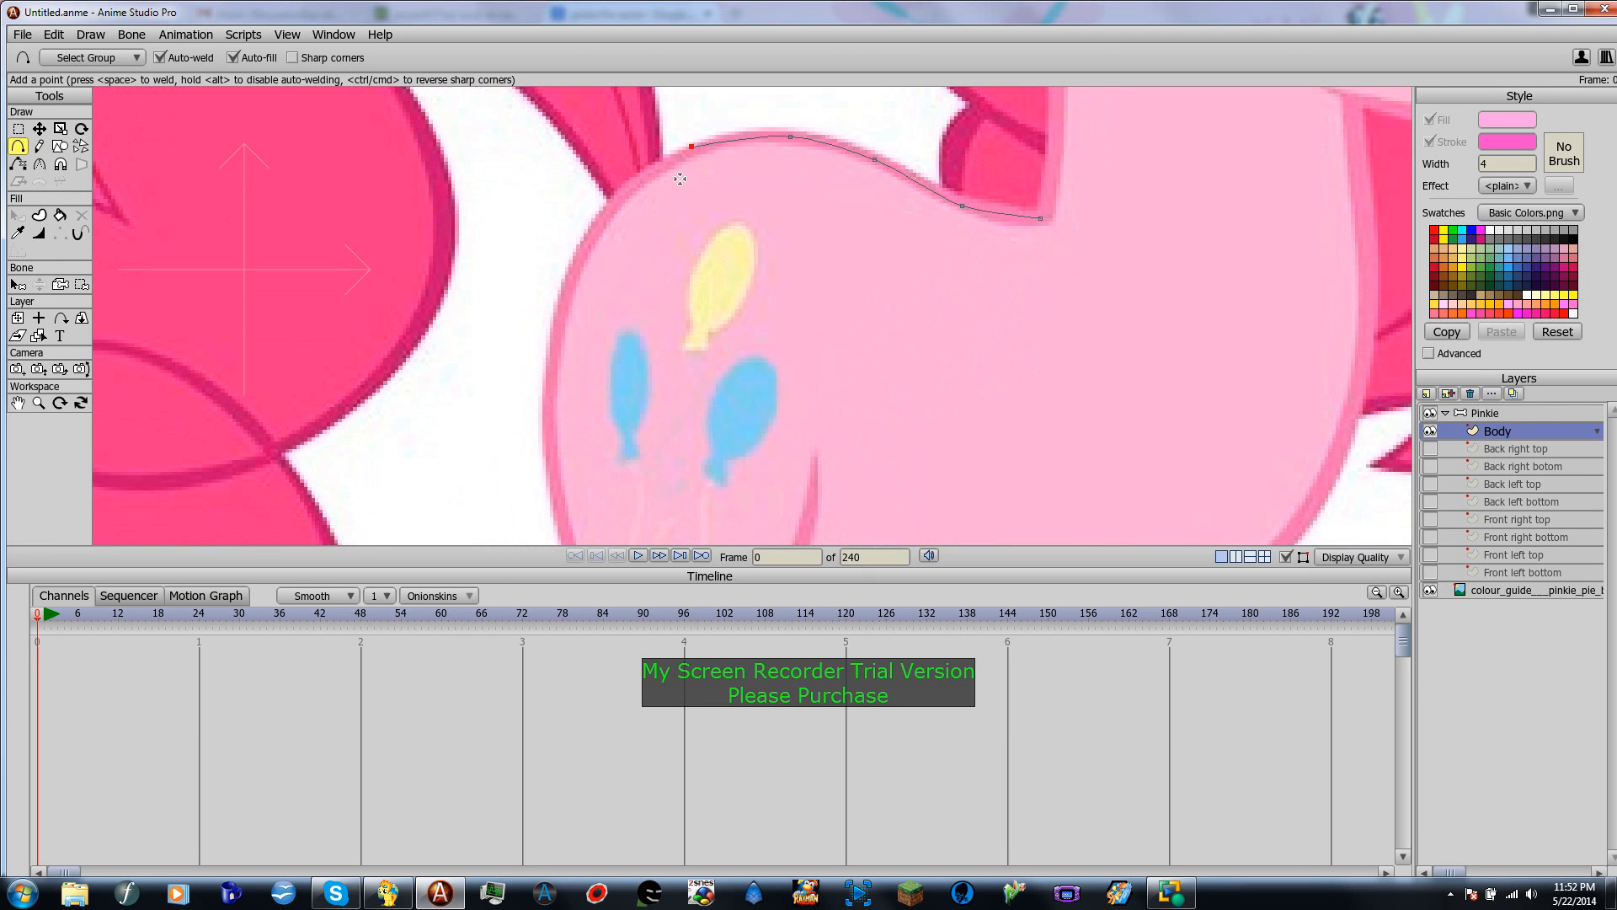
left_click_drag(690, 147, 554, 407)
left_click_drag(686, 433, 662, 271)
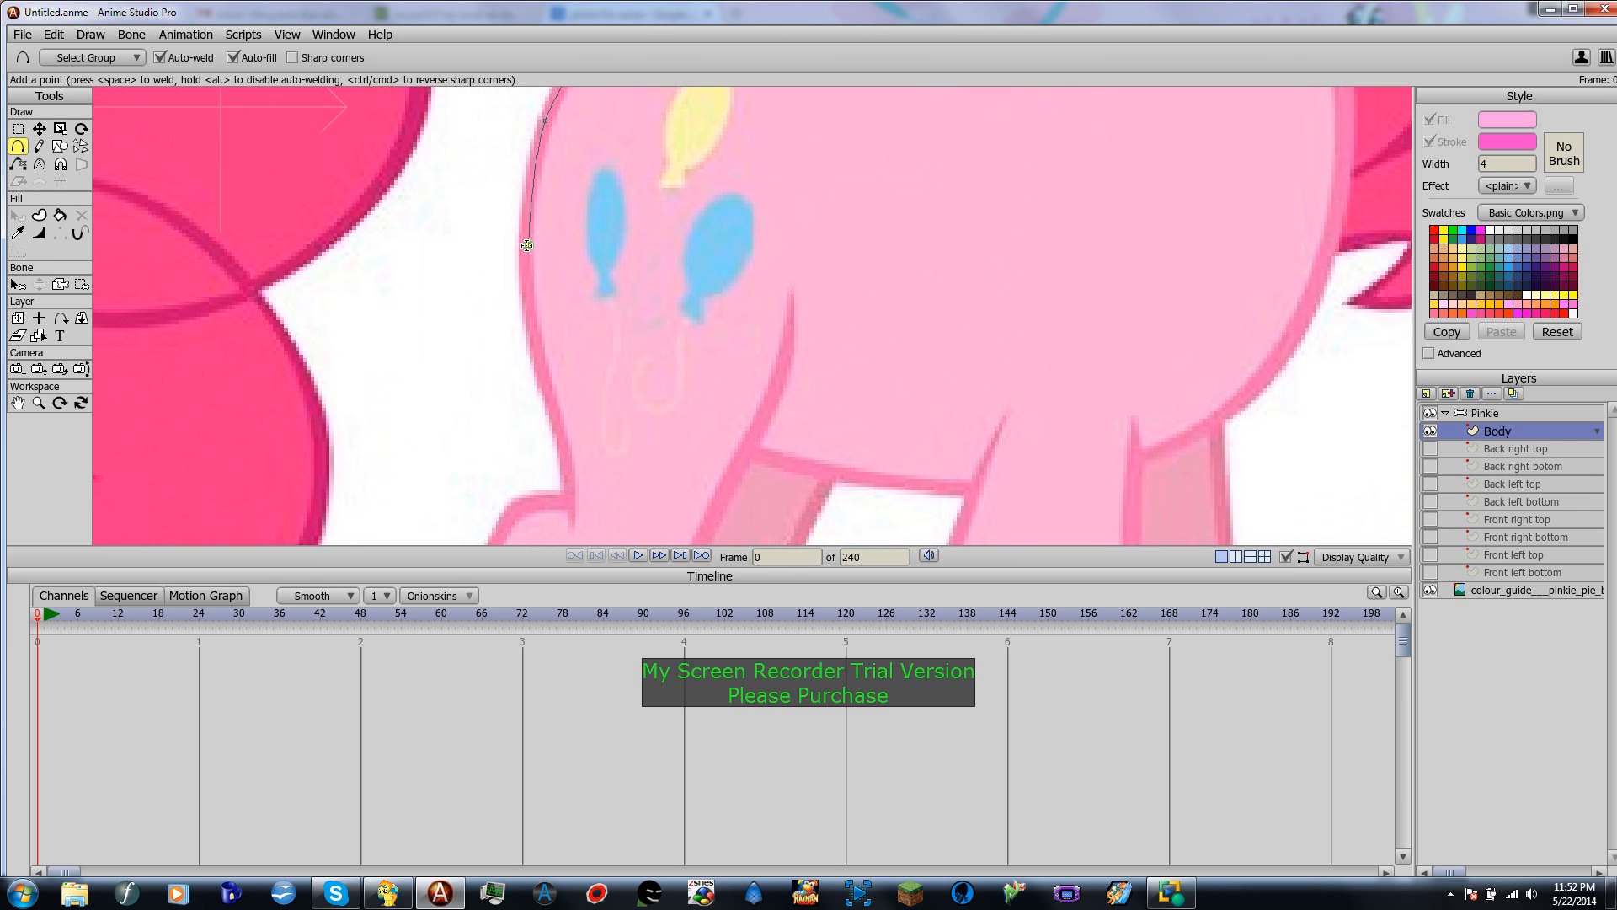
left_click_drag(527, 245, 780, 258)
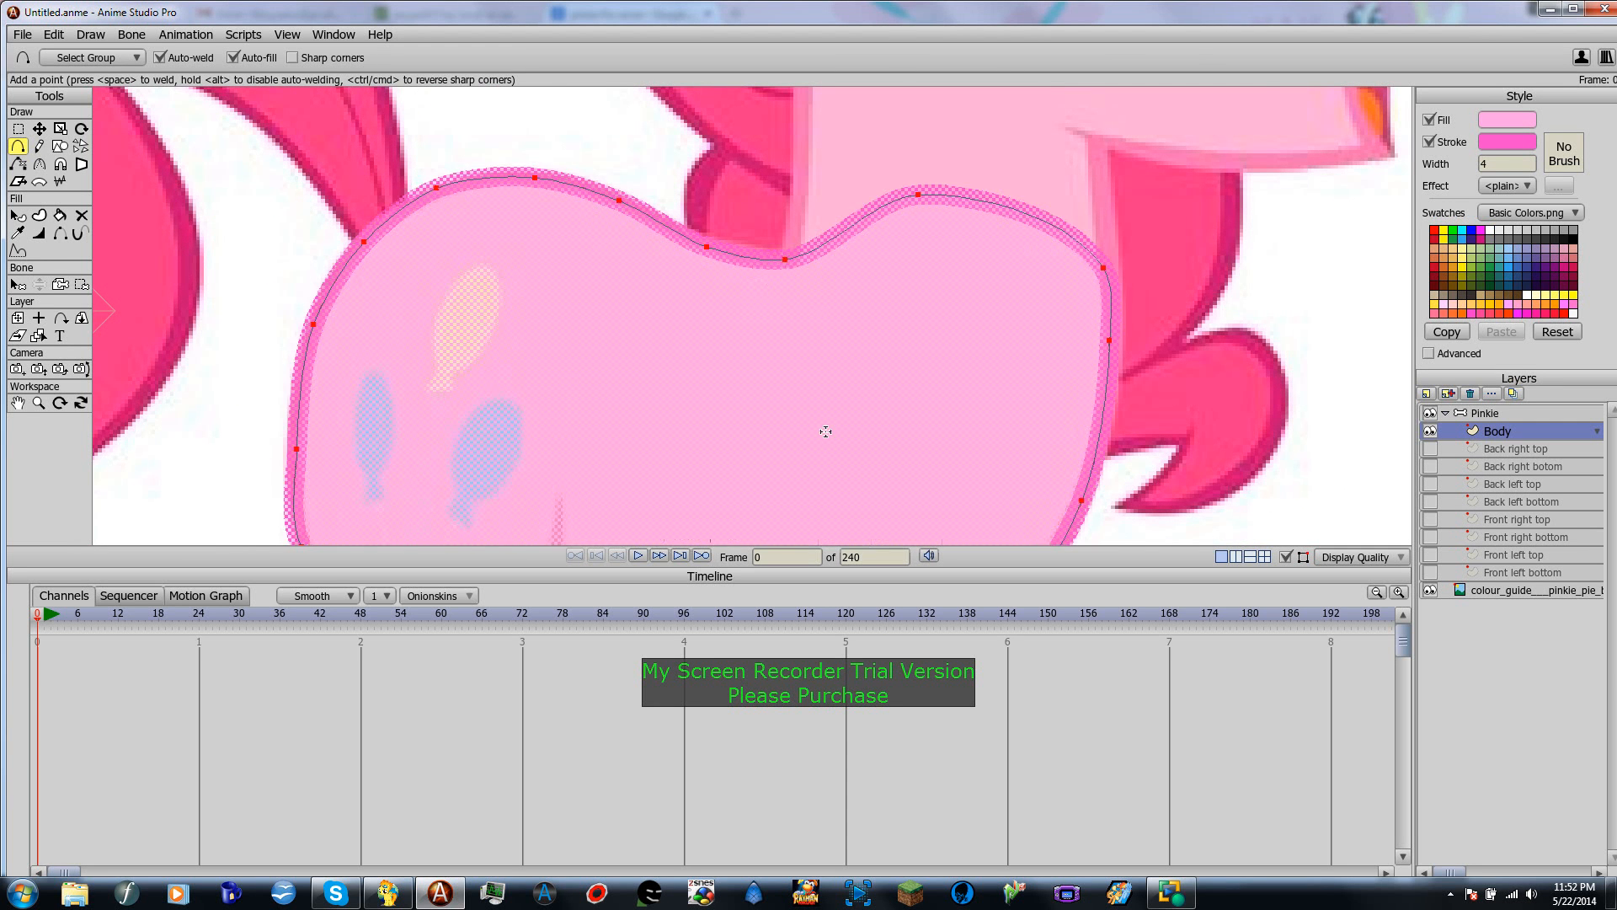
scroll(801, 452, "down", 3)
left_click_drag(783, 326, 783, 330)
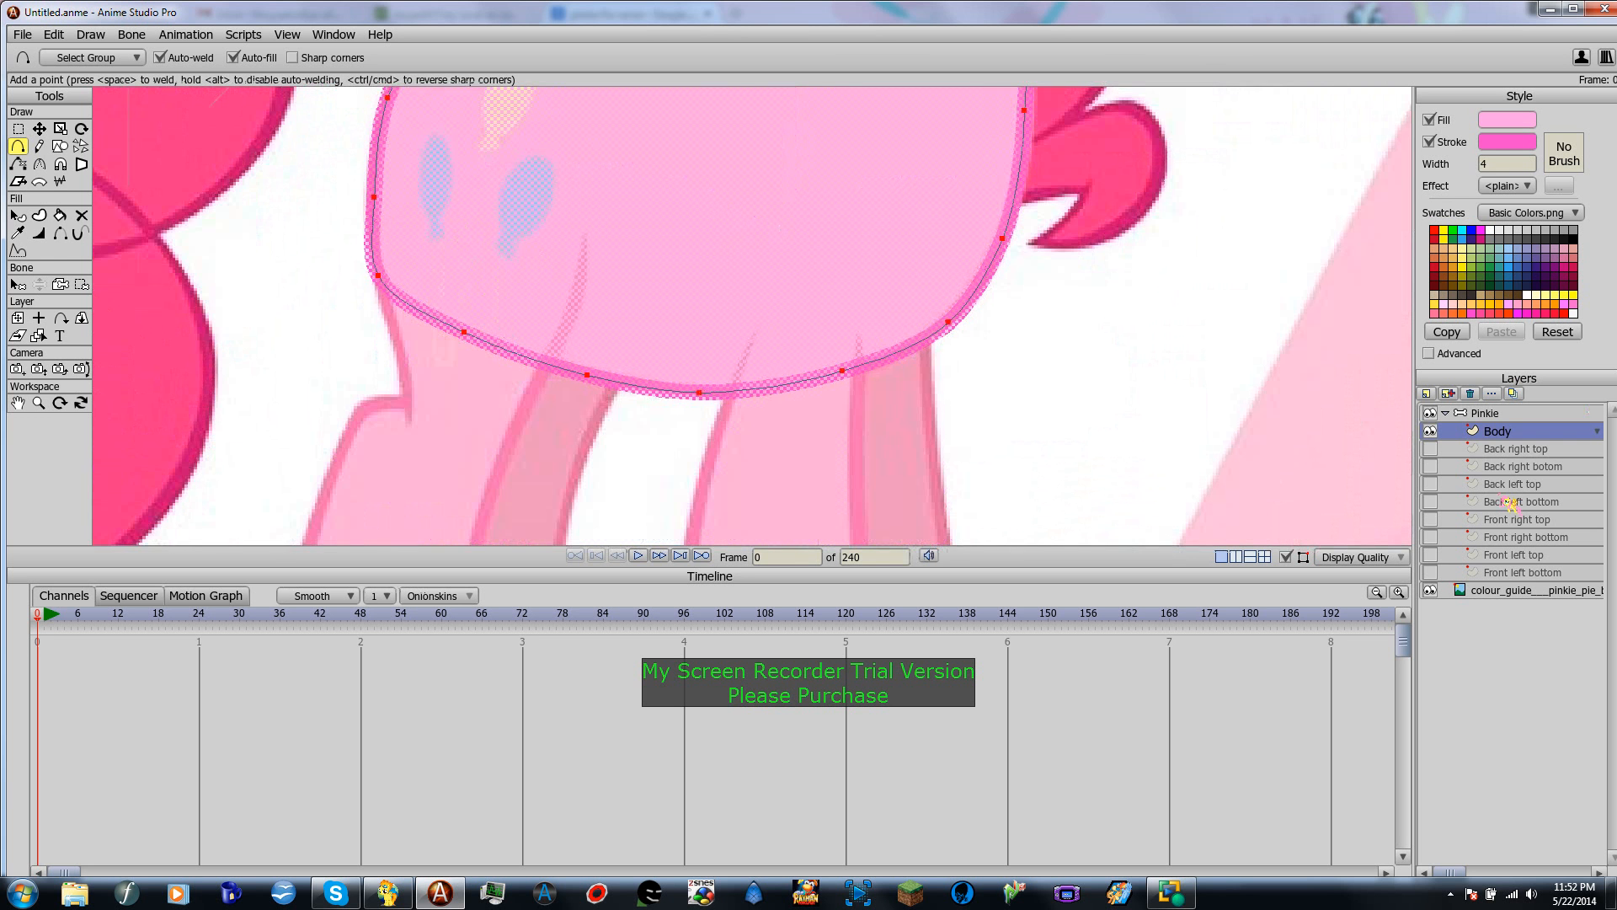
Step: Show all eight front and back leg layers again
left_click(1430, 449)
left_click(1432, 466)
left_click(1431, 485)
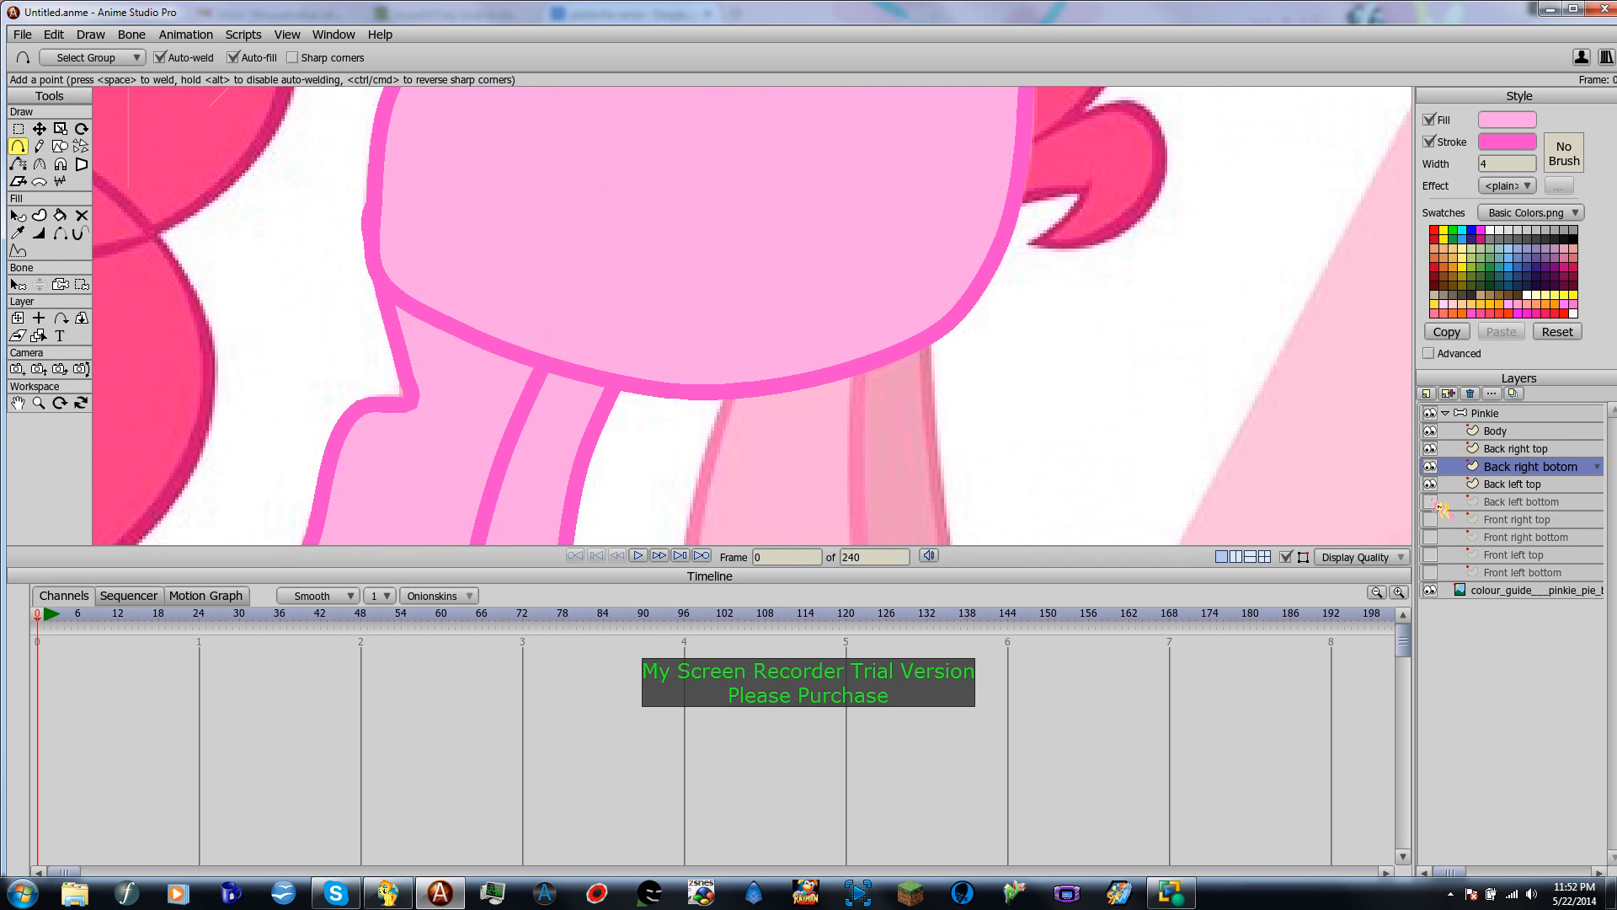
left_click(1430, 501)
left_click(1430, 520)
left_click(1430, 537)
left_click(1430, 555)
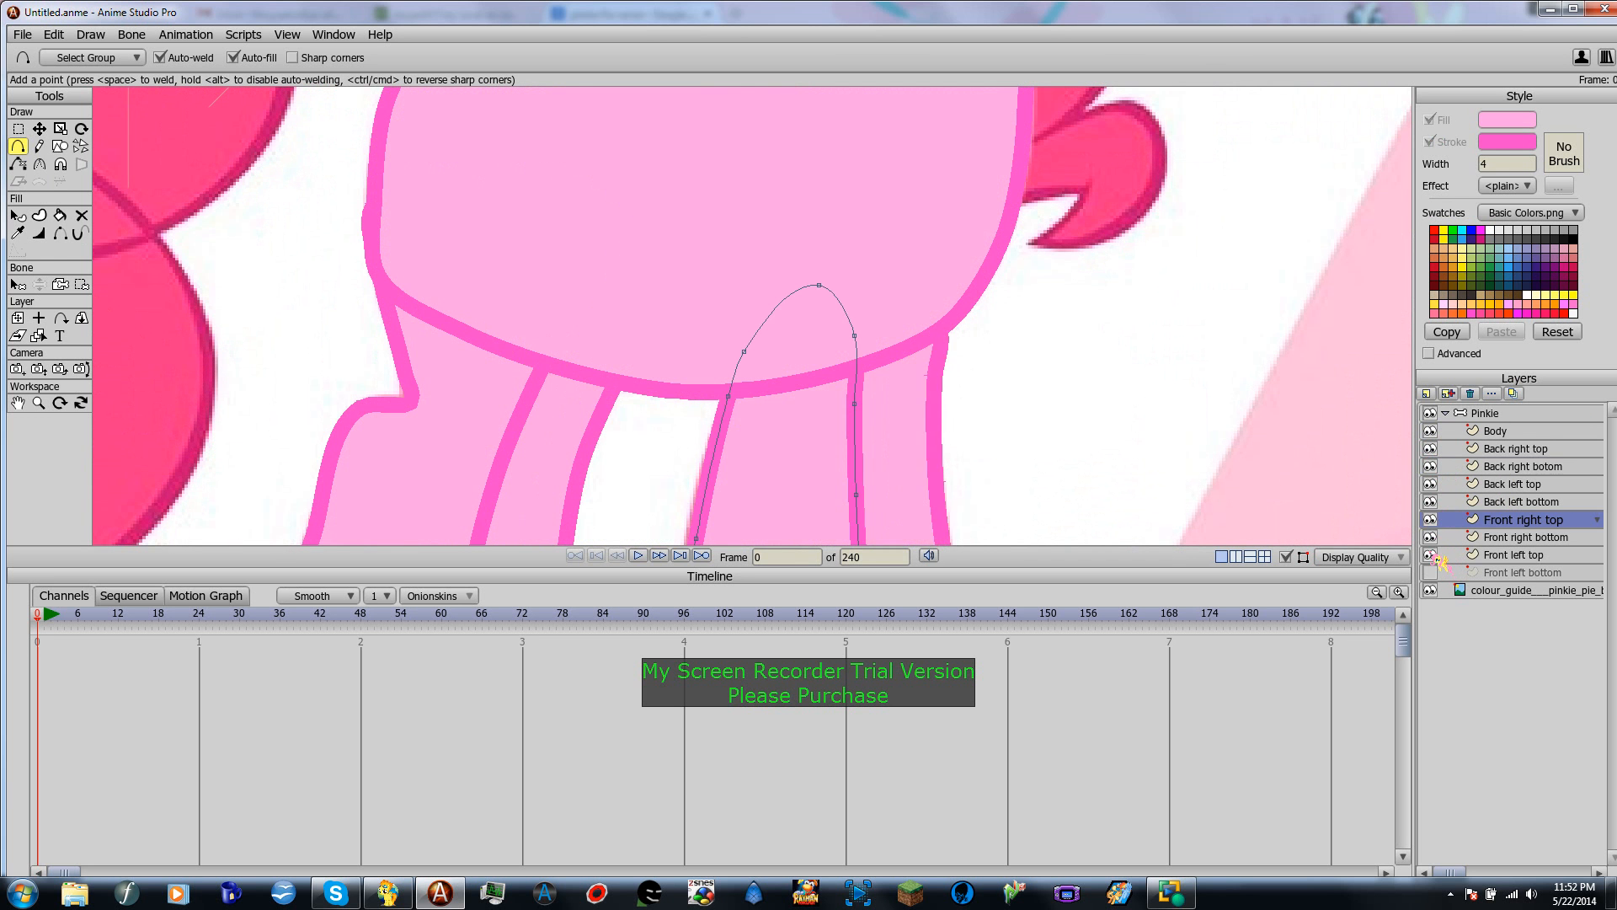
left_click(1430, 573)
Step: Move the Body layer below Back right botom and above Back left top in the layer order
scroll(1021, 405, "down", 2)
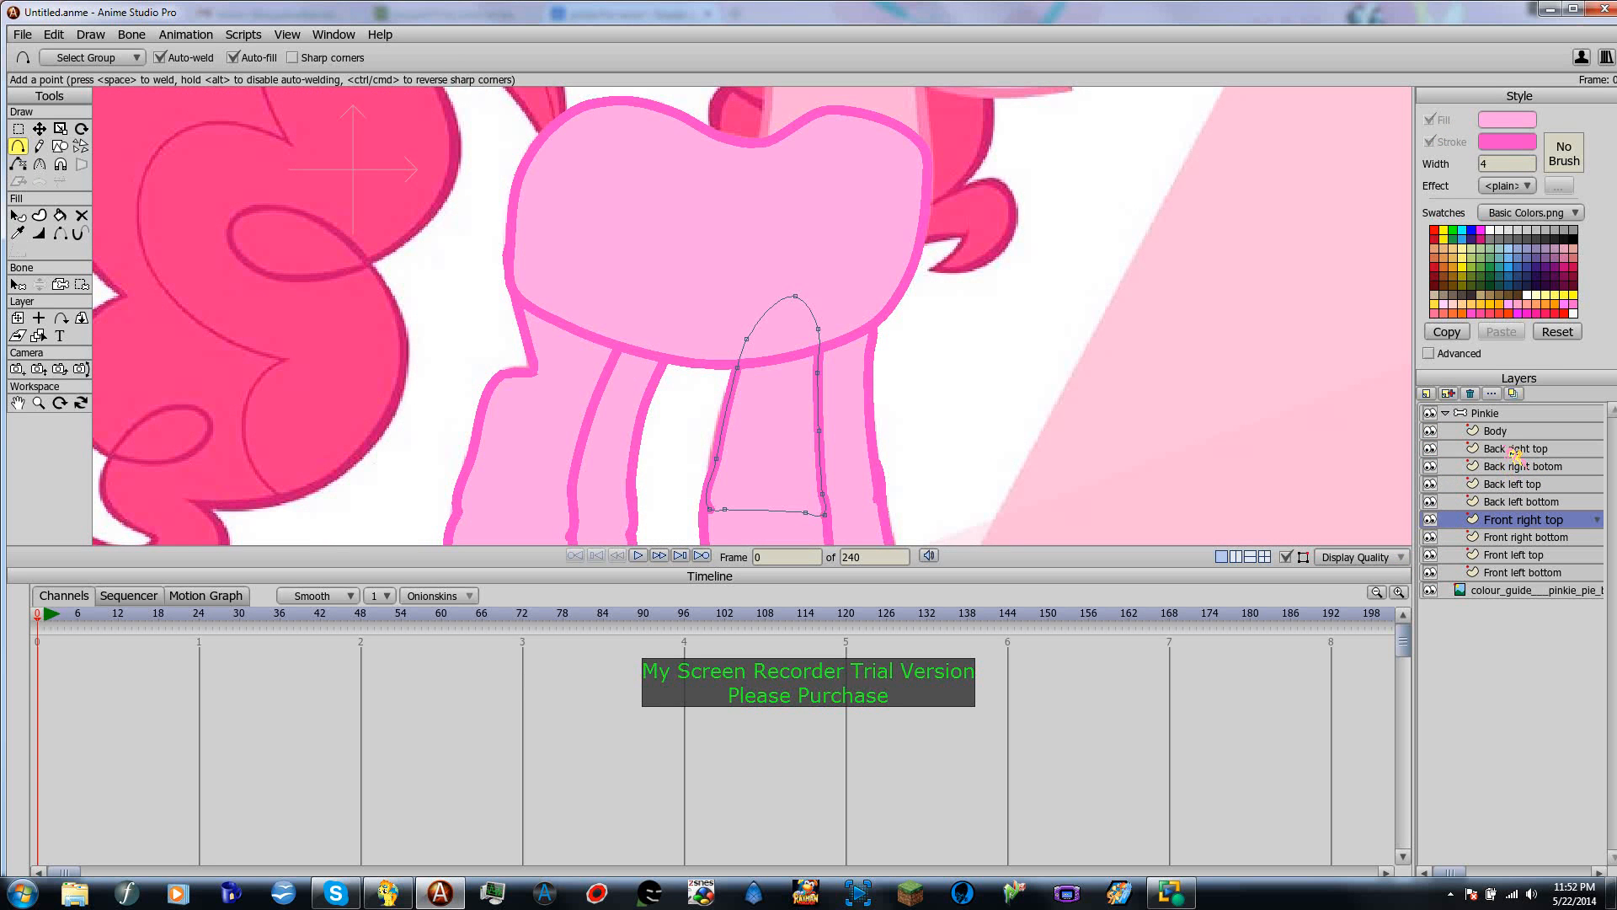
left_click_drag(1513, 435, 1512, 484)
scroll(674, 317, "down", 1)
scroll(674, 317, "up", 2)
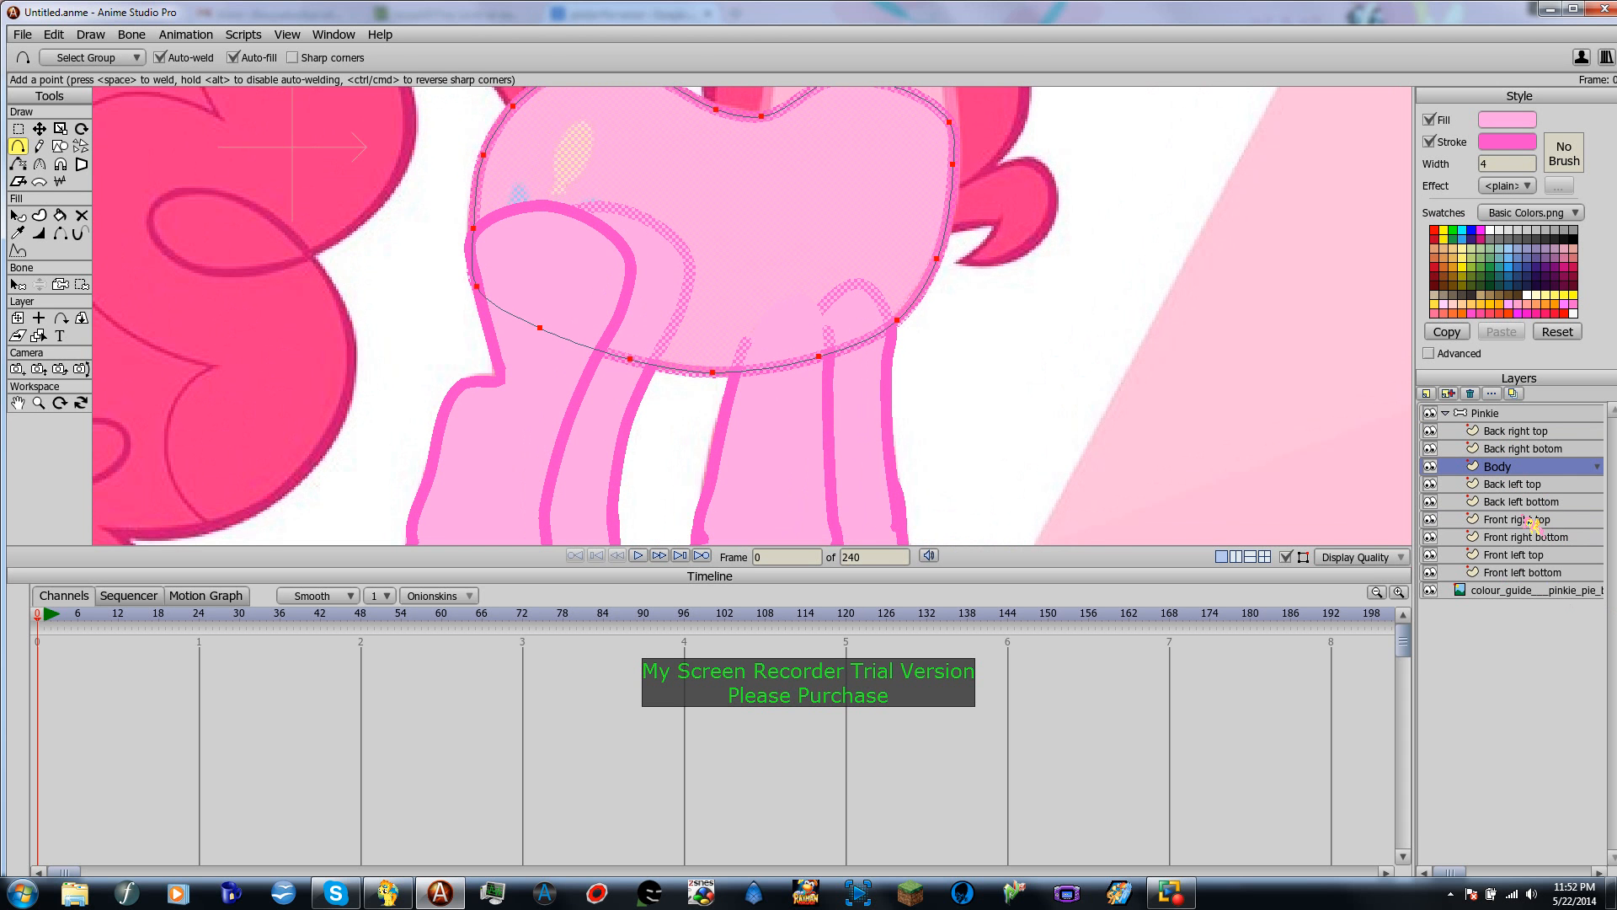
Step: Move the Front right top and Front right bottom layers between Back right botom and Body, keeping the top leg part uppermost
left_click(1535, 527)
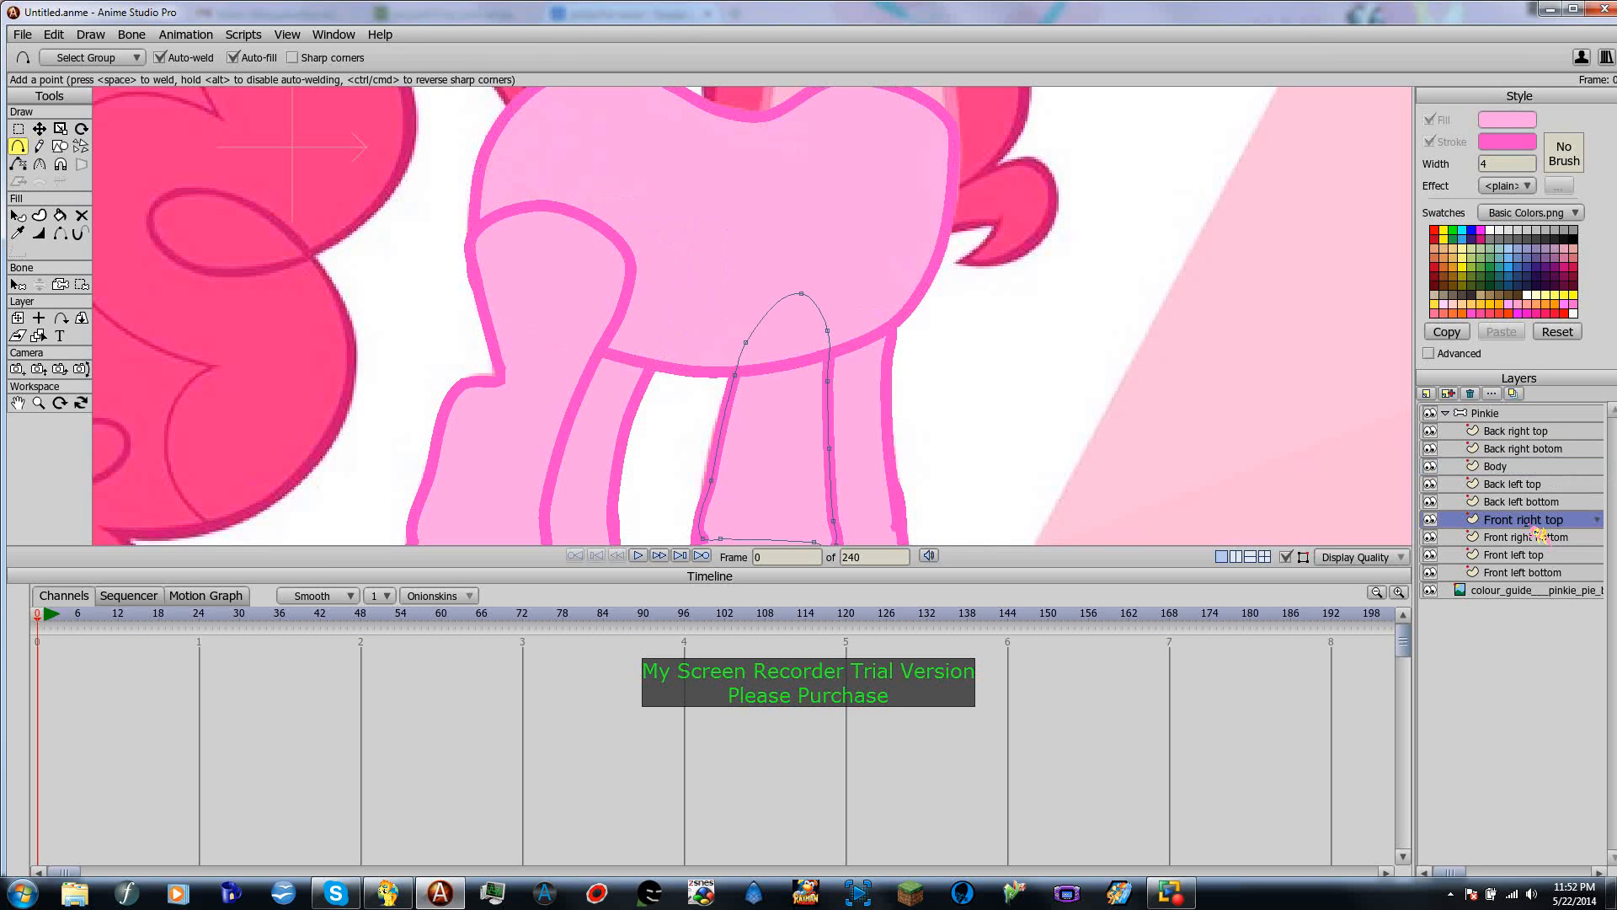
left_click_drag(1537, 531, 1520, 459)
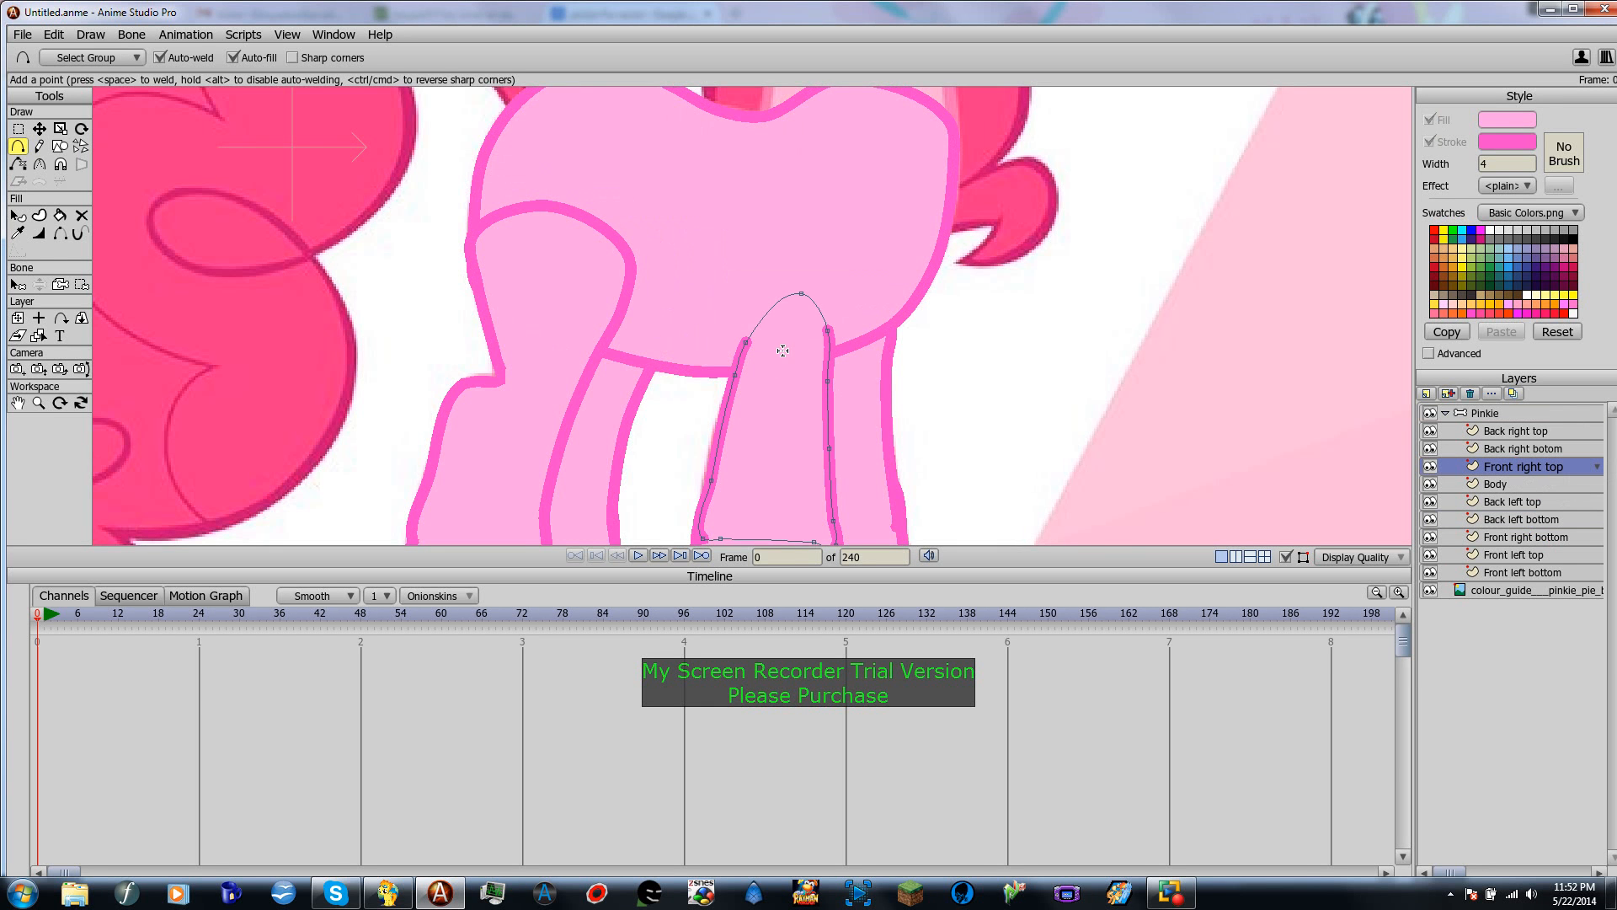
left_click_drag(1013, 469, 1009, 364)
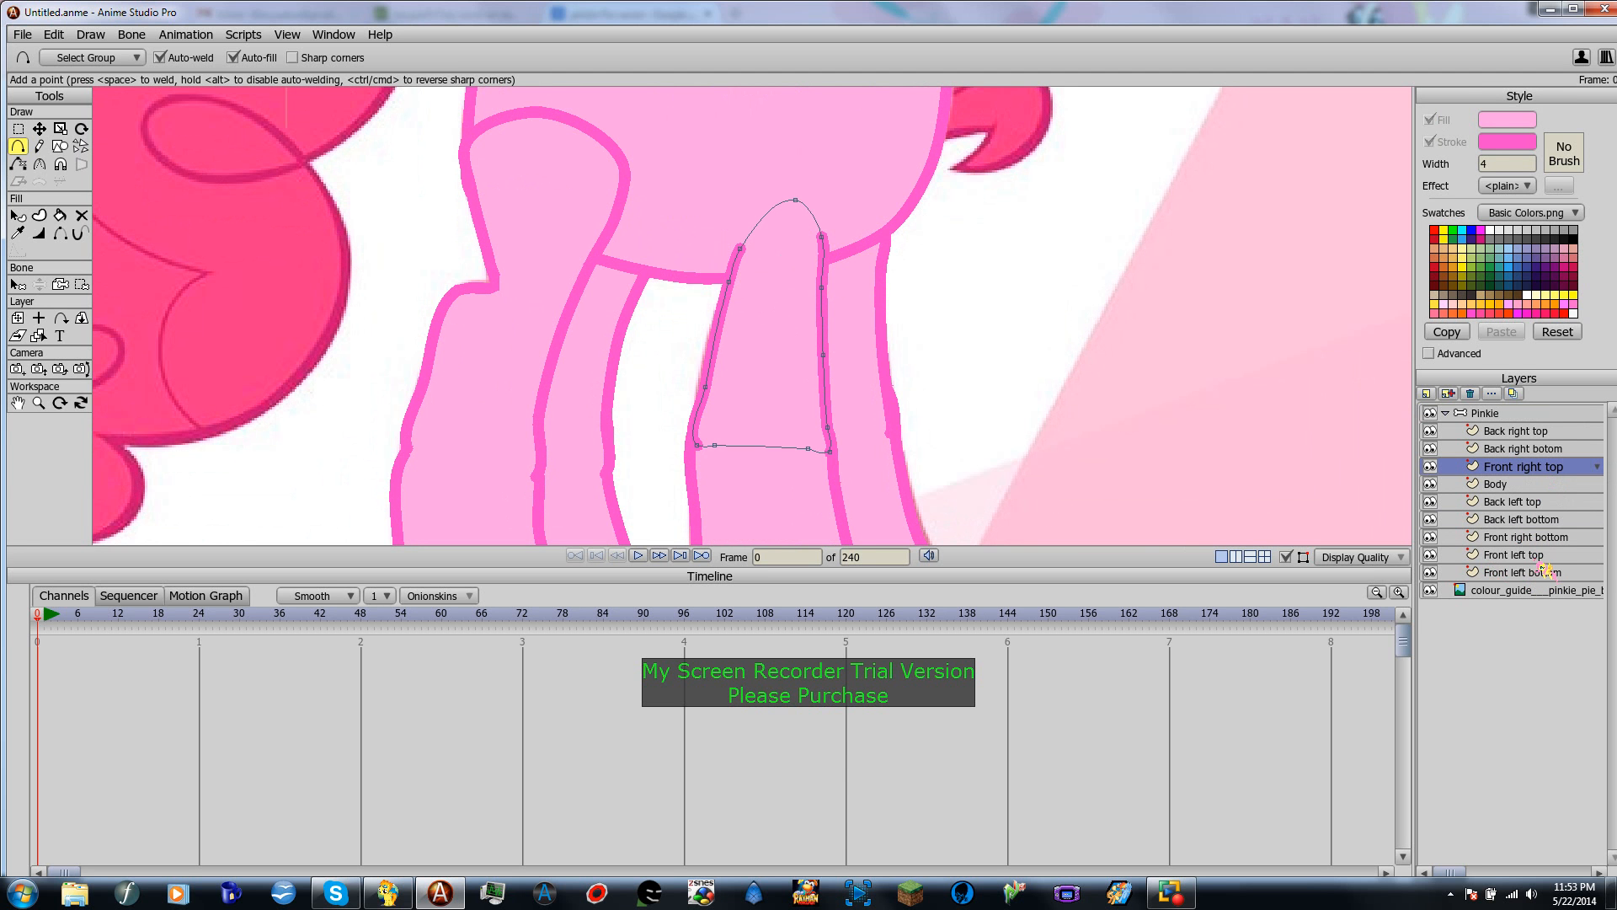
left_click(1555, 539)
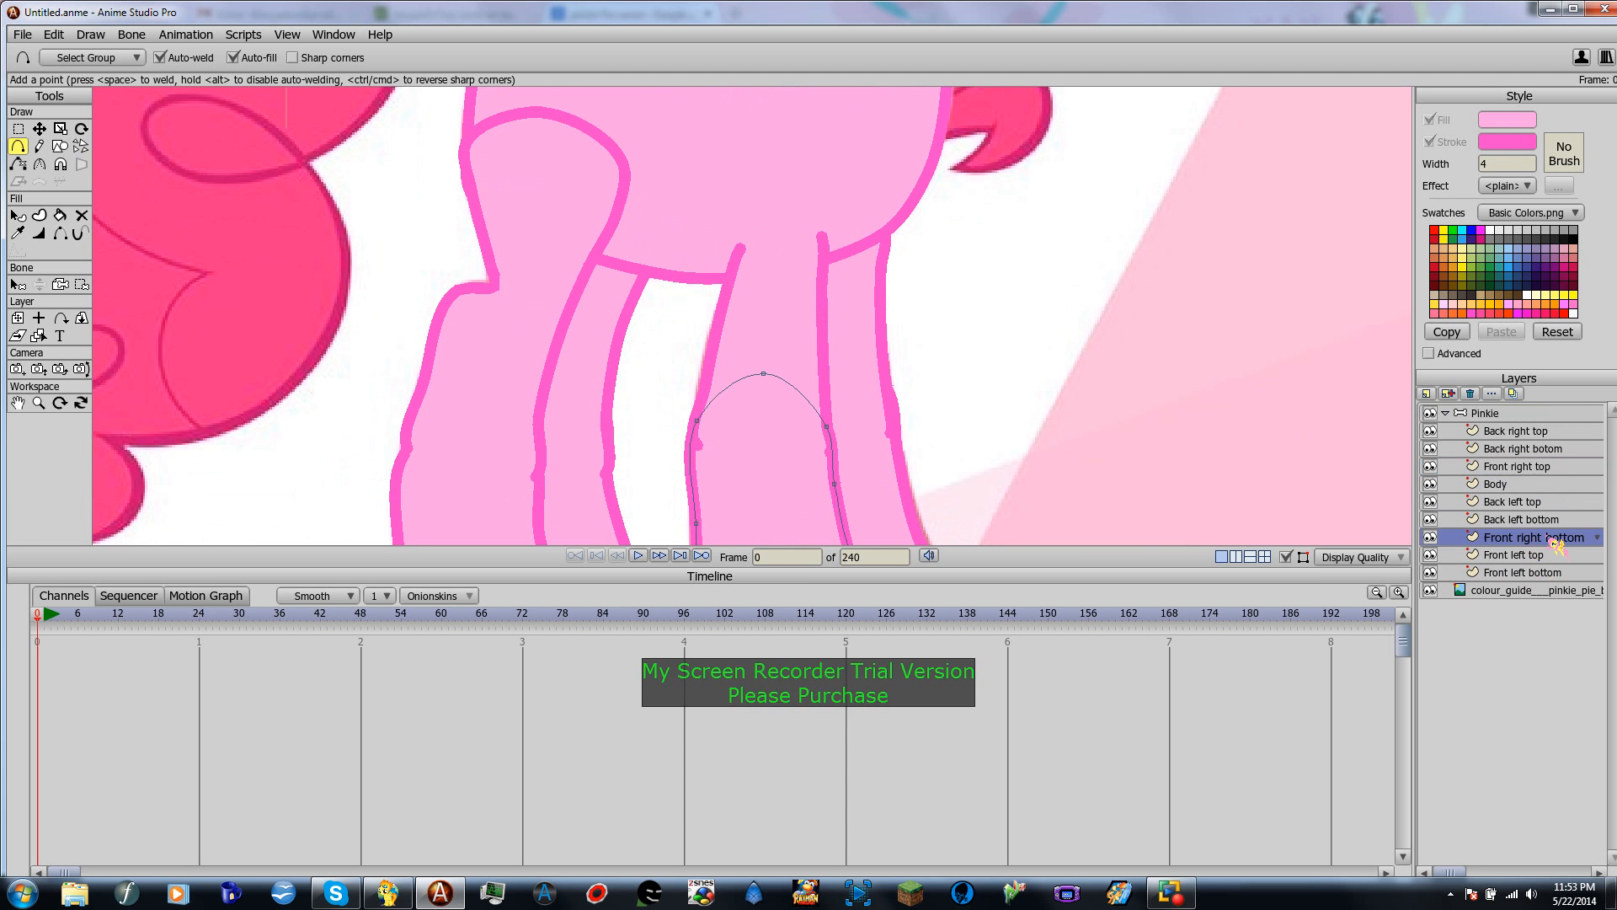
left_click_drag(1554, 539, 1535, 485)
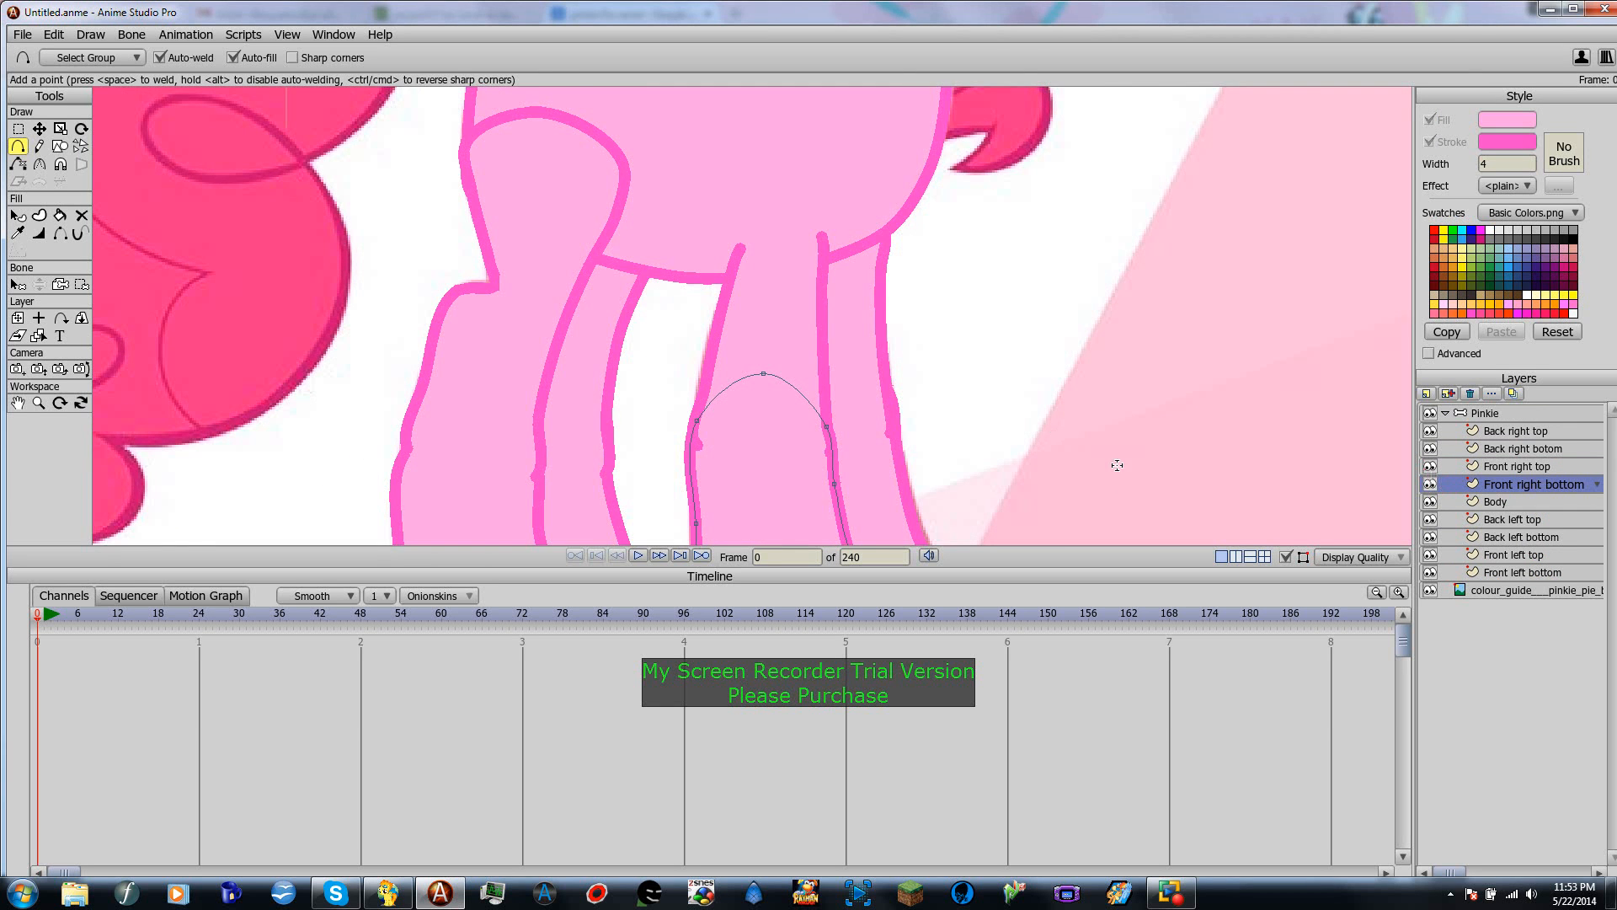
Step: Hide the rounded upper outline edges of the Back right top leg shape where it overlaps the body
scroll(832, 383, "down", 2)
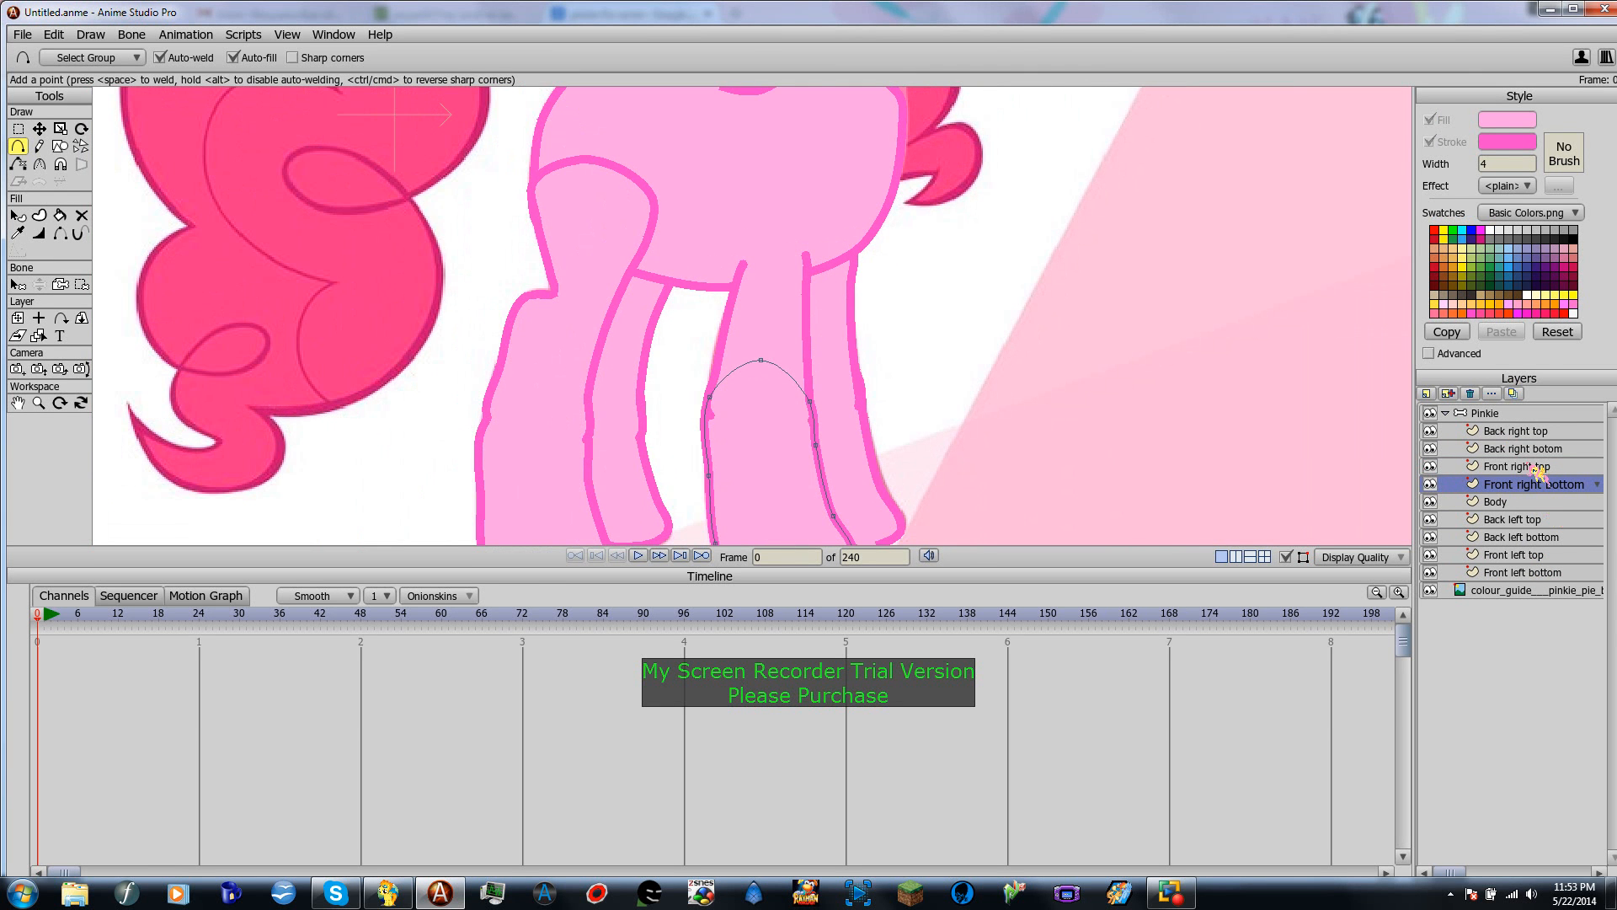
left_click(1522, 433)
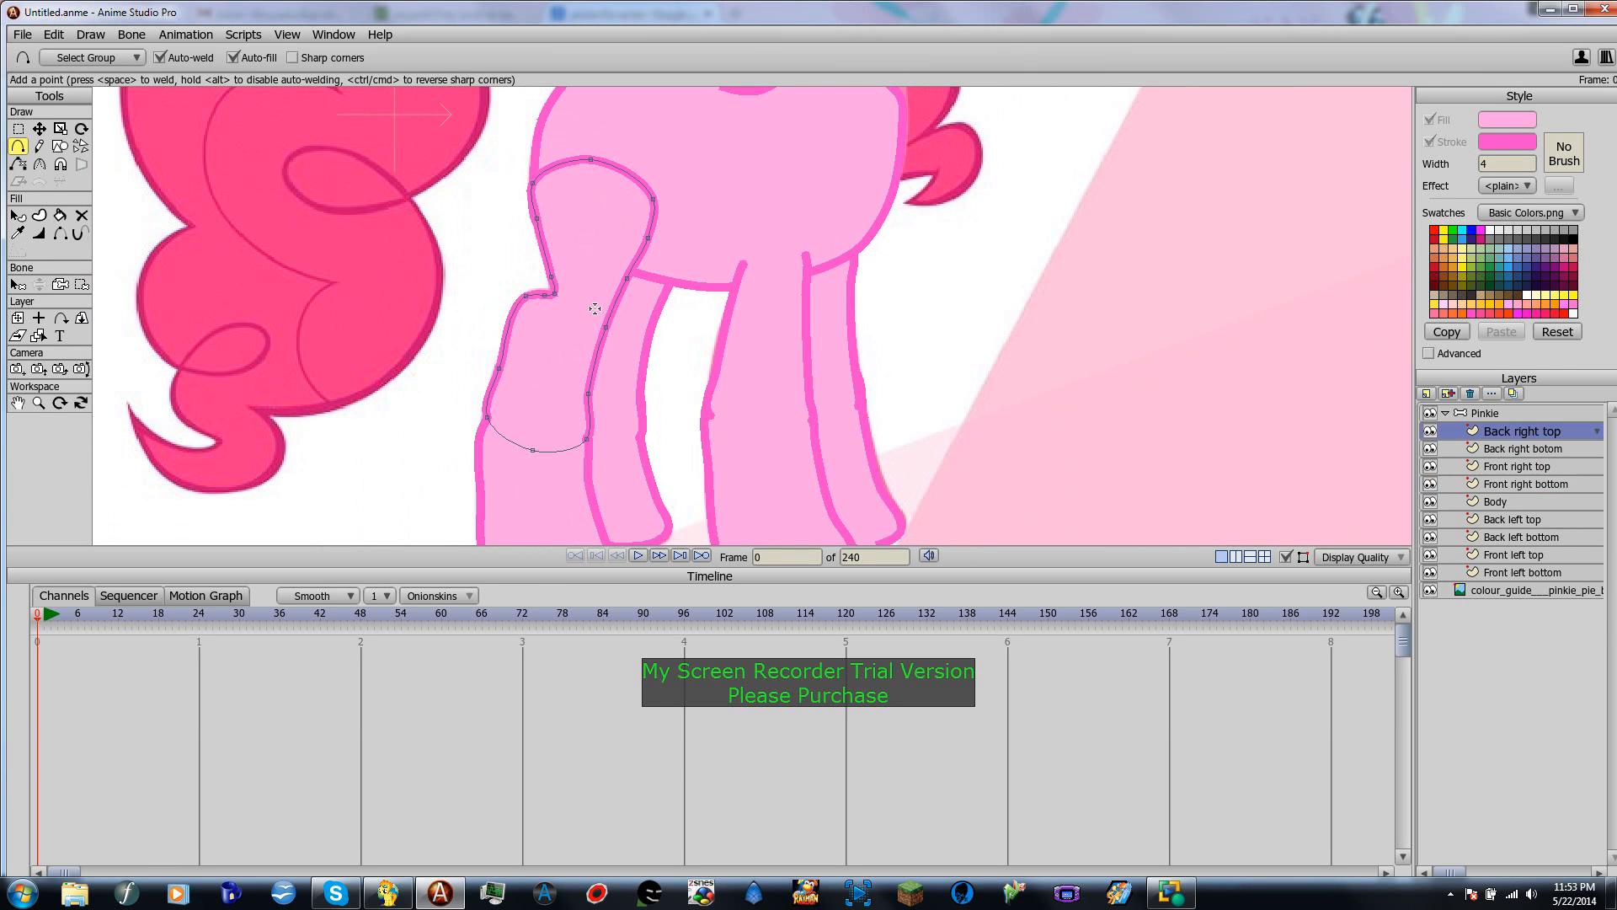
scroll(595, 308, "up", 4)
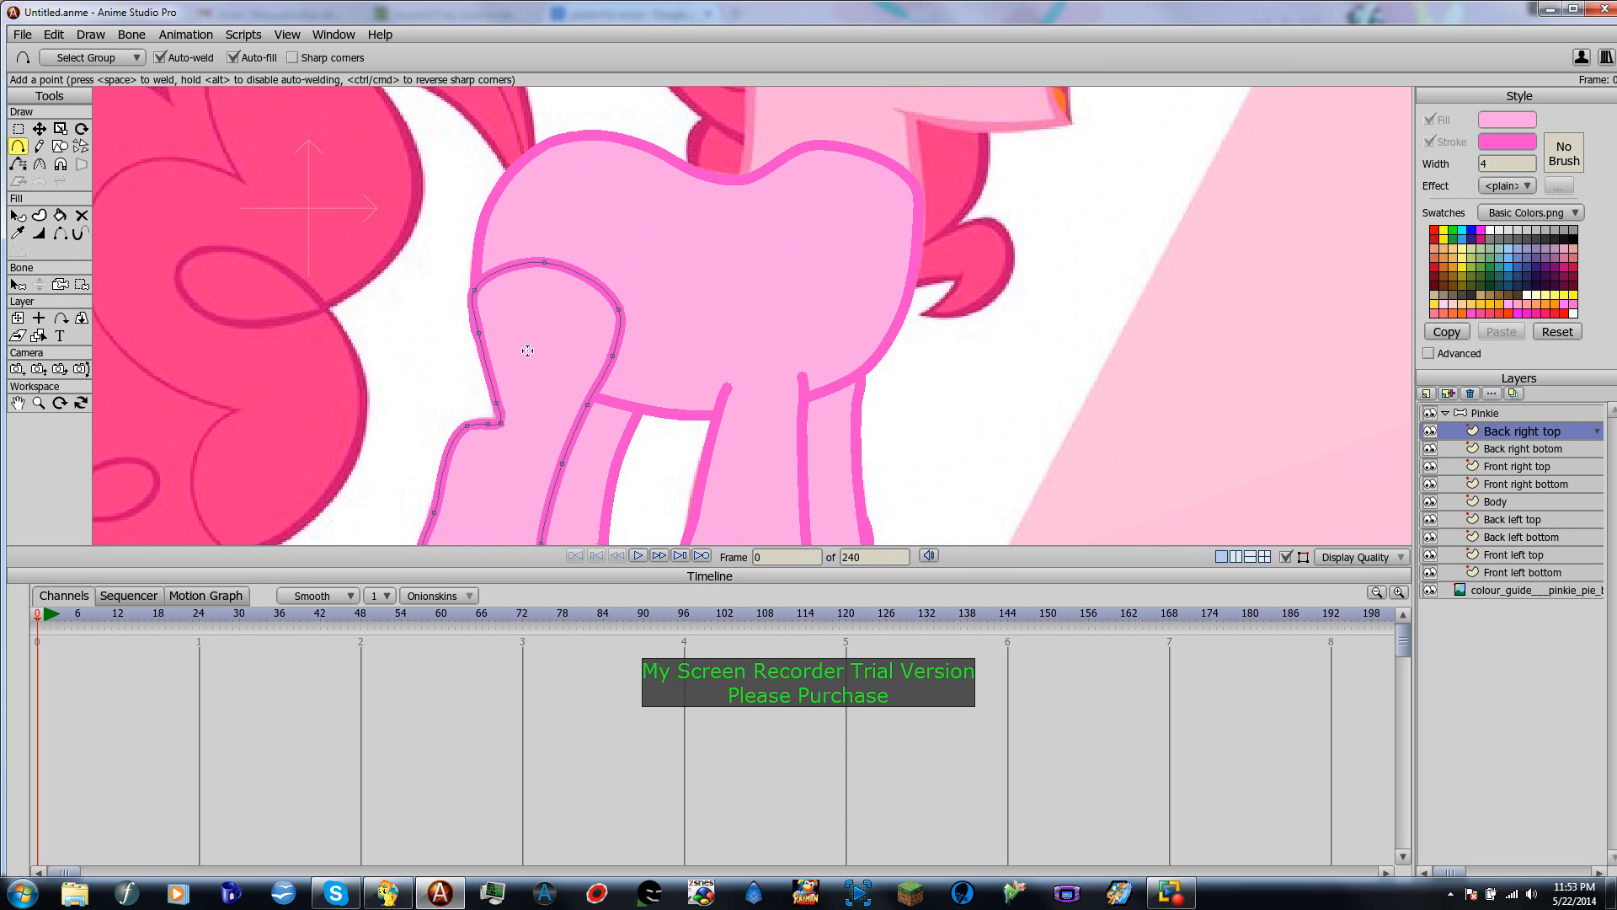
left_click(60, 234)
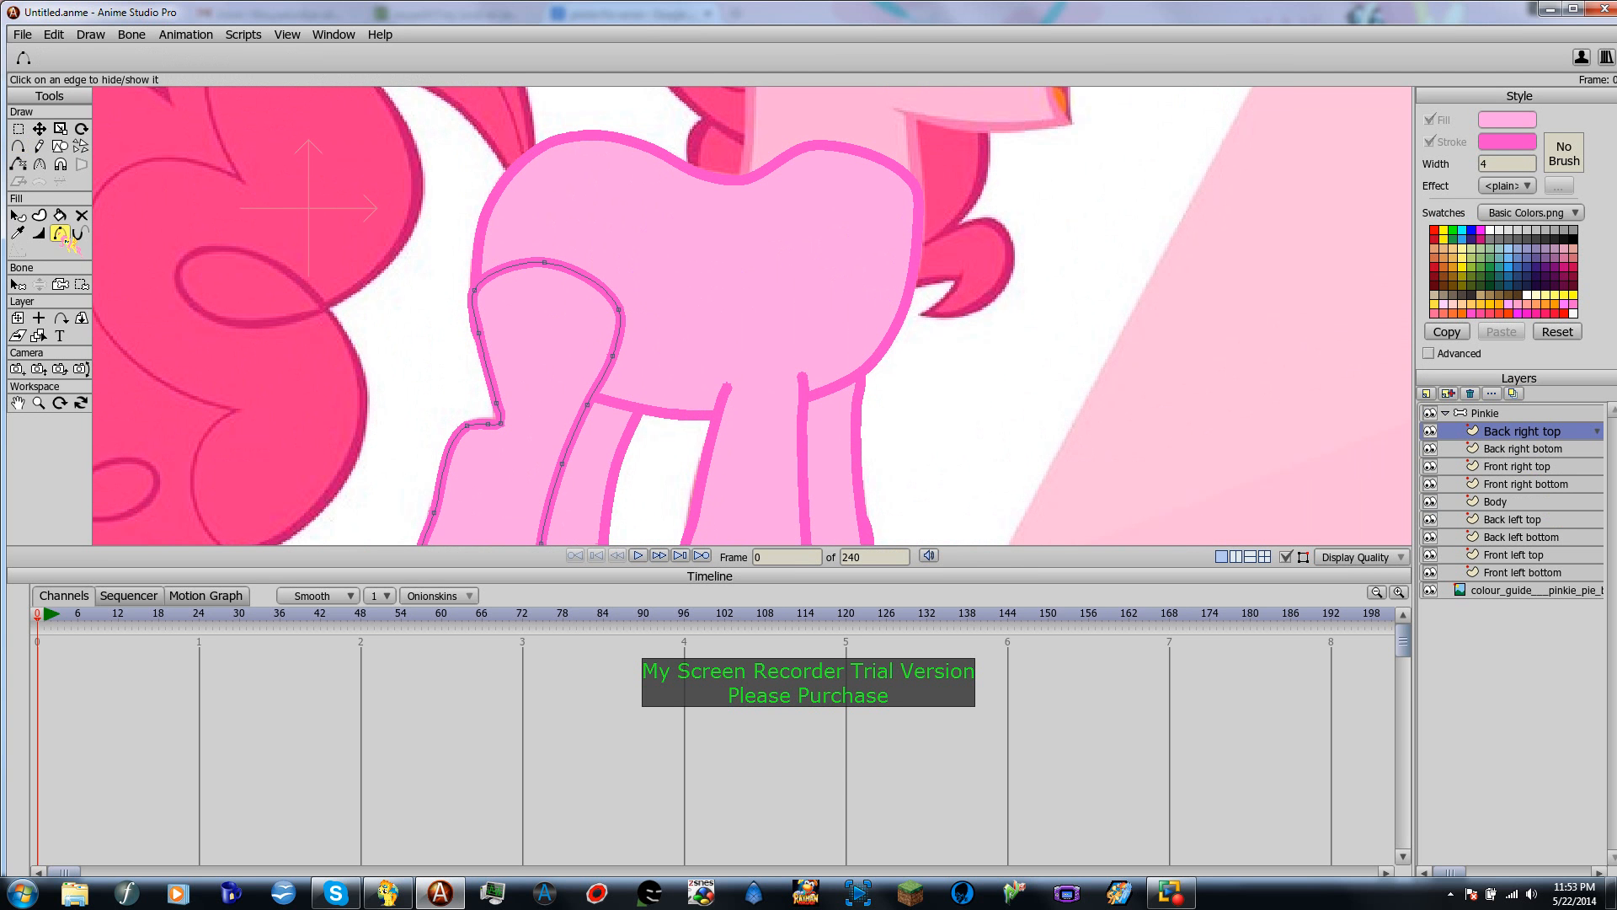
left_click(516, 275)
left_click(616, 345)
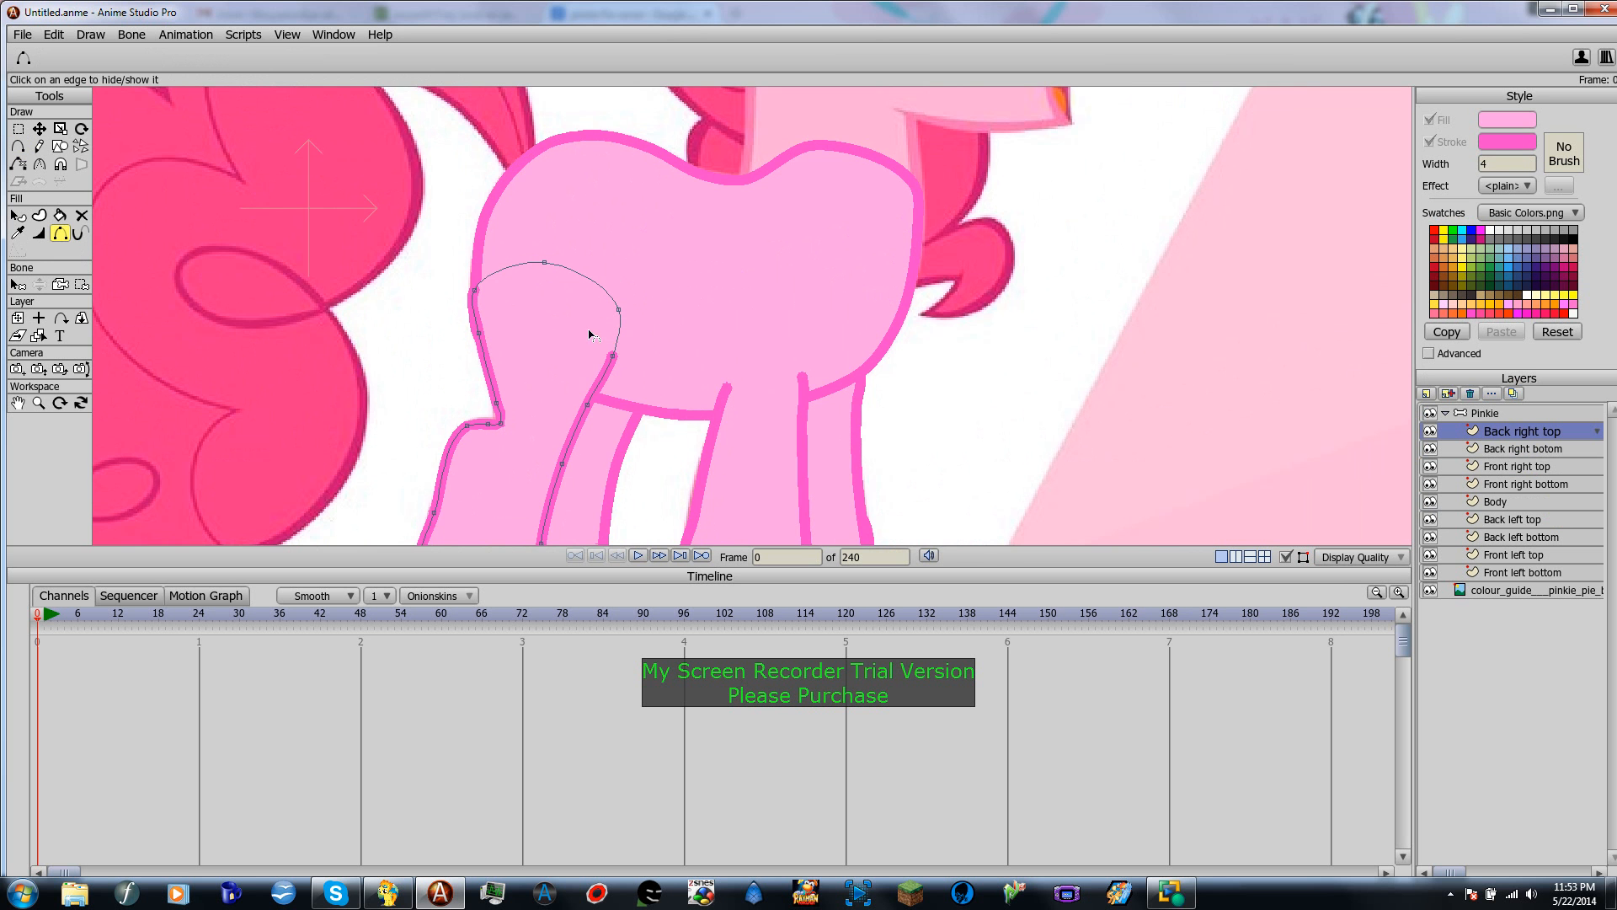
scroll(590, 334, "up", 2)
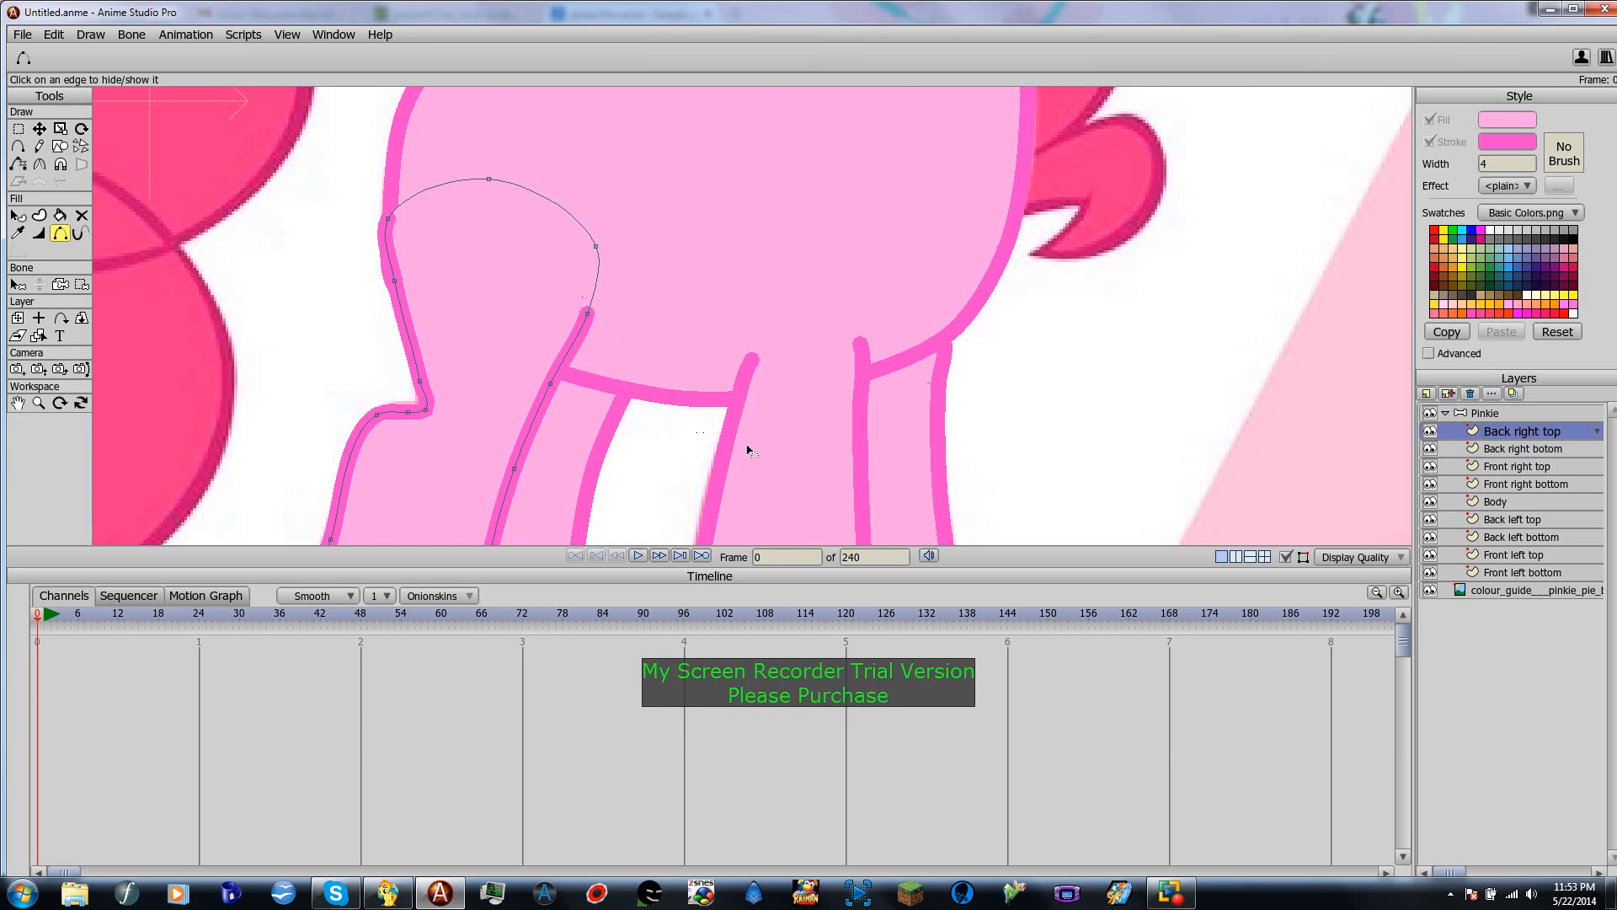
Step: Examine the traced body and legs with the colour guide reference image temporarily hidden
scroll(841, 372, "down", 3)
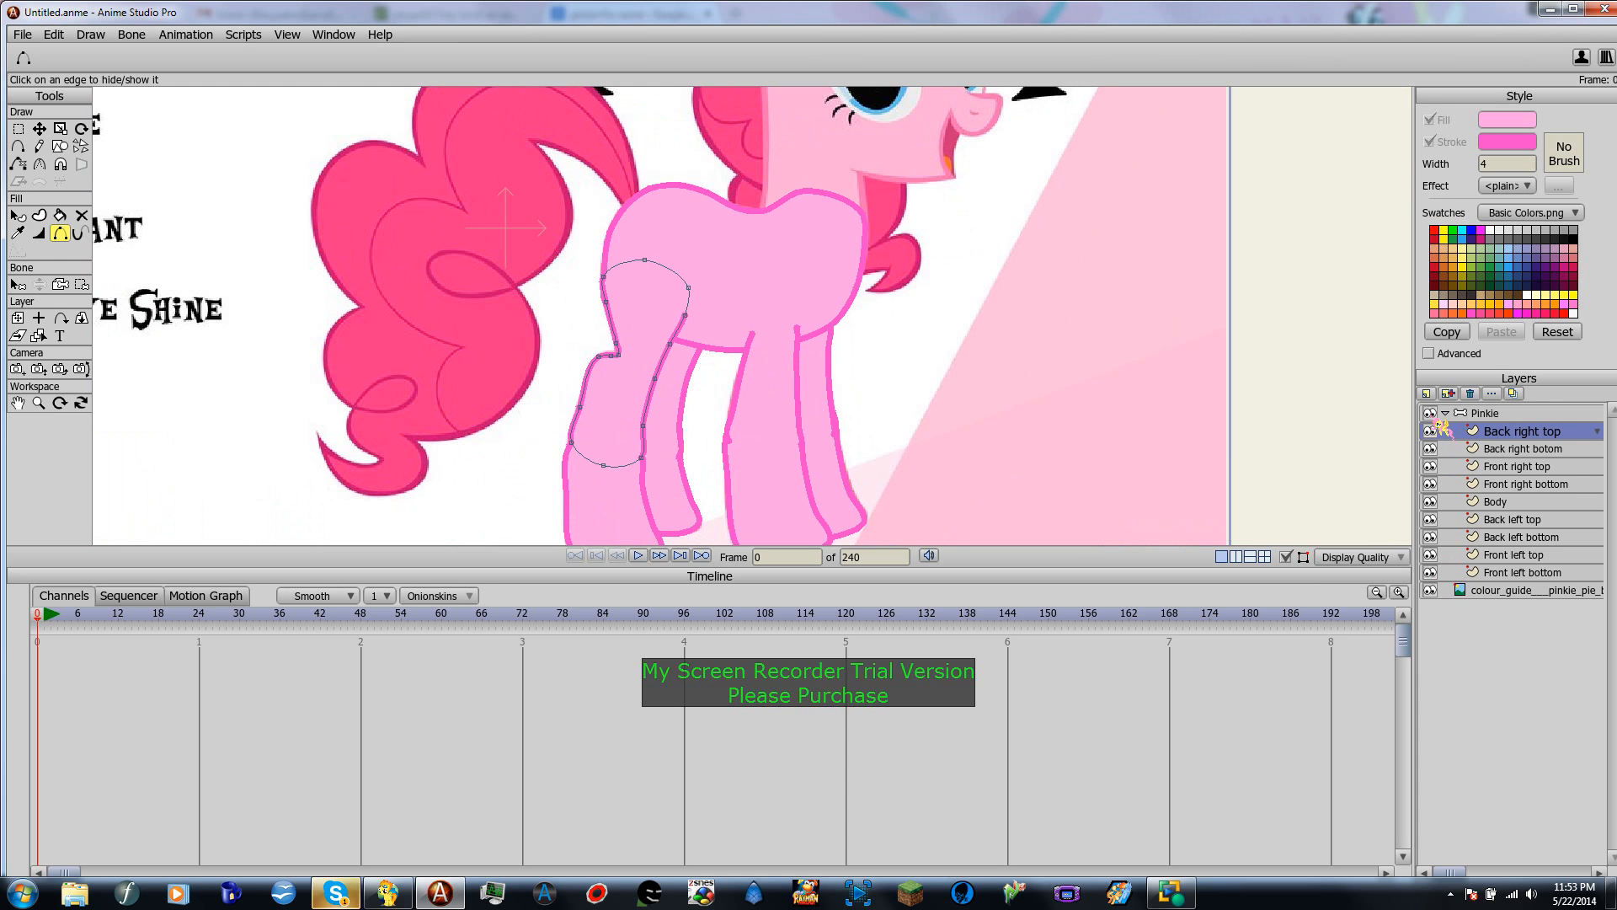
left_click(1431, 591)
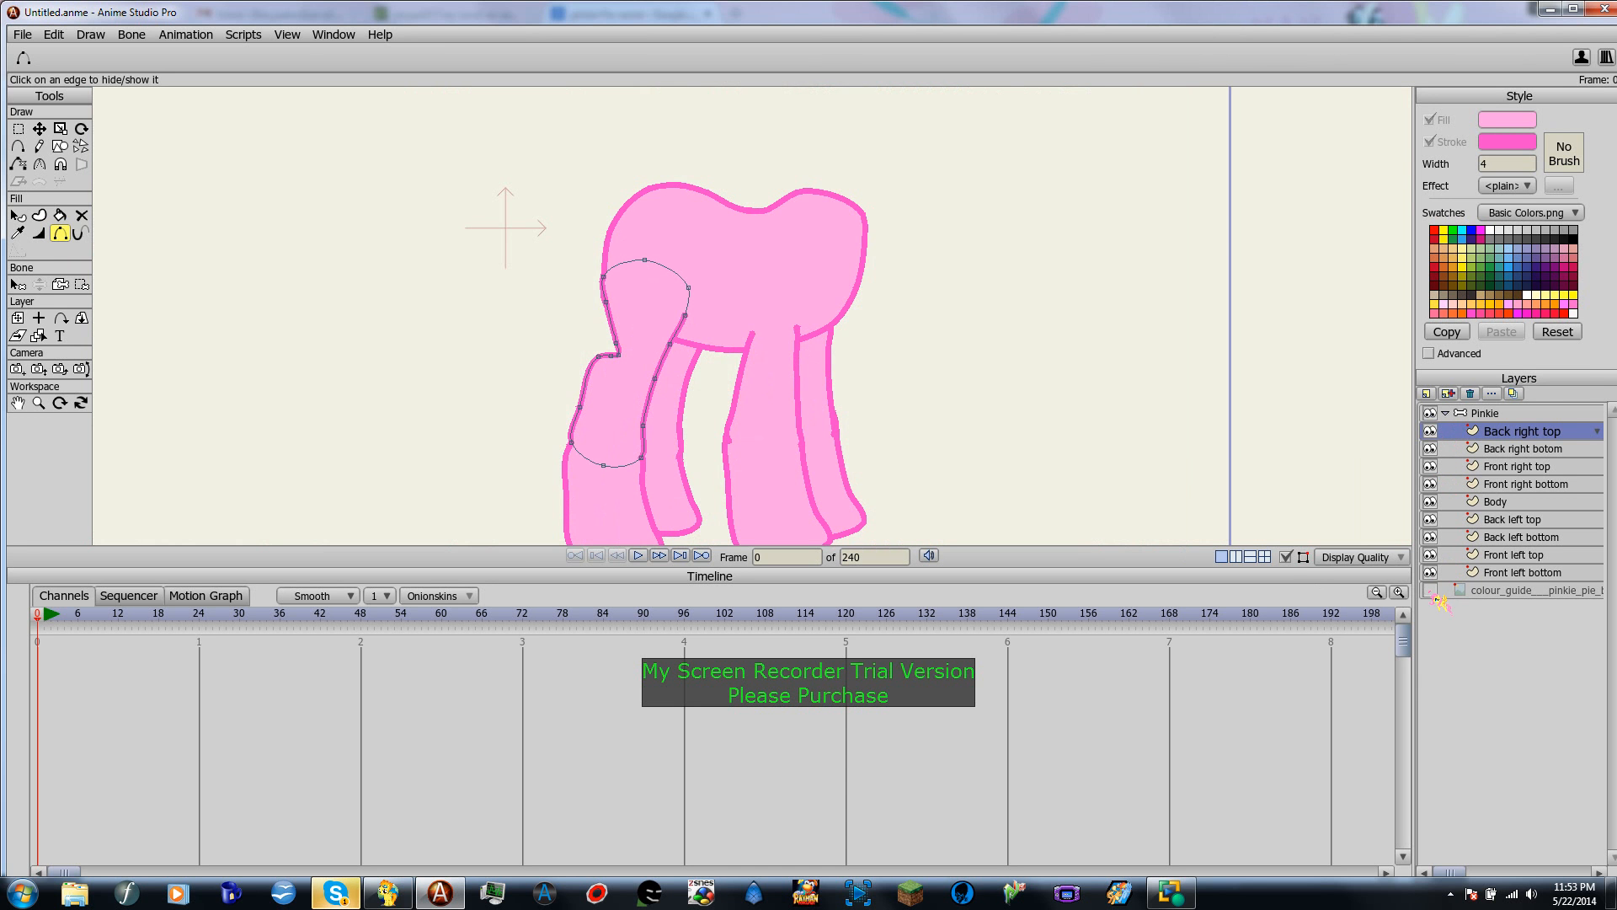
scroll(979, 386, "down", 1)
scroll(950, 447, "down", 1)
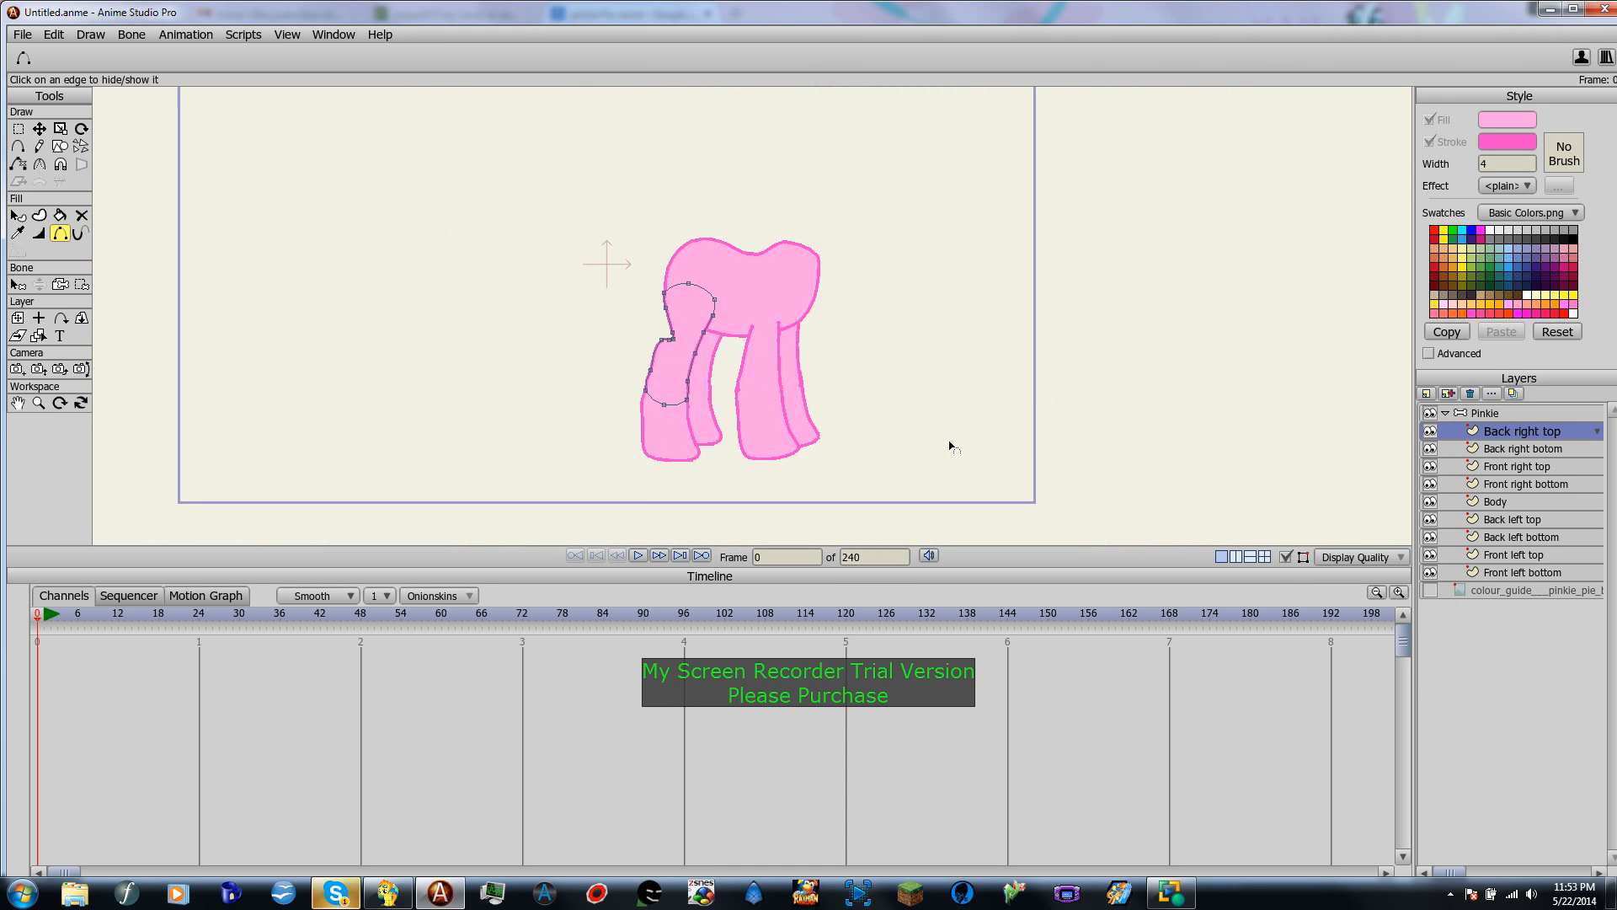
scroll(950, 446, "up", 4)
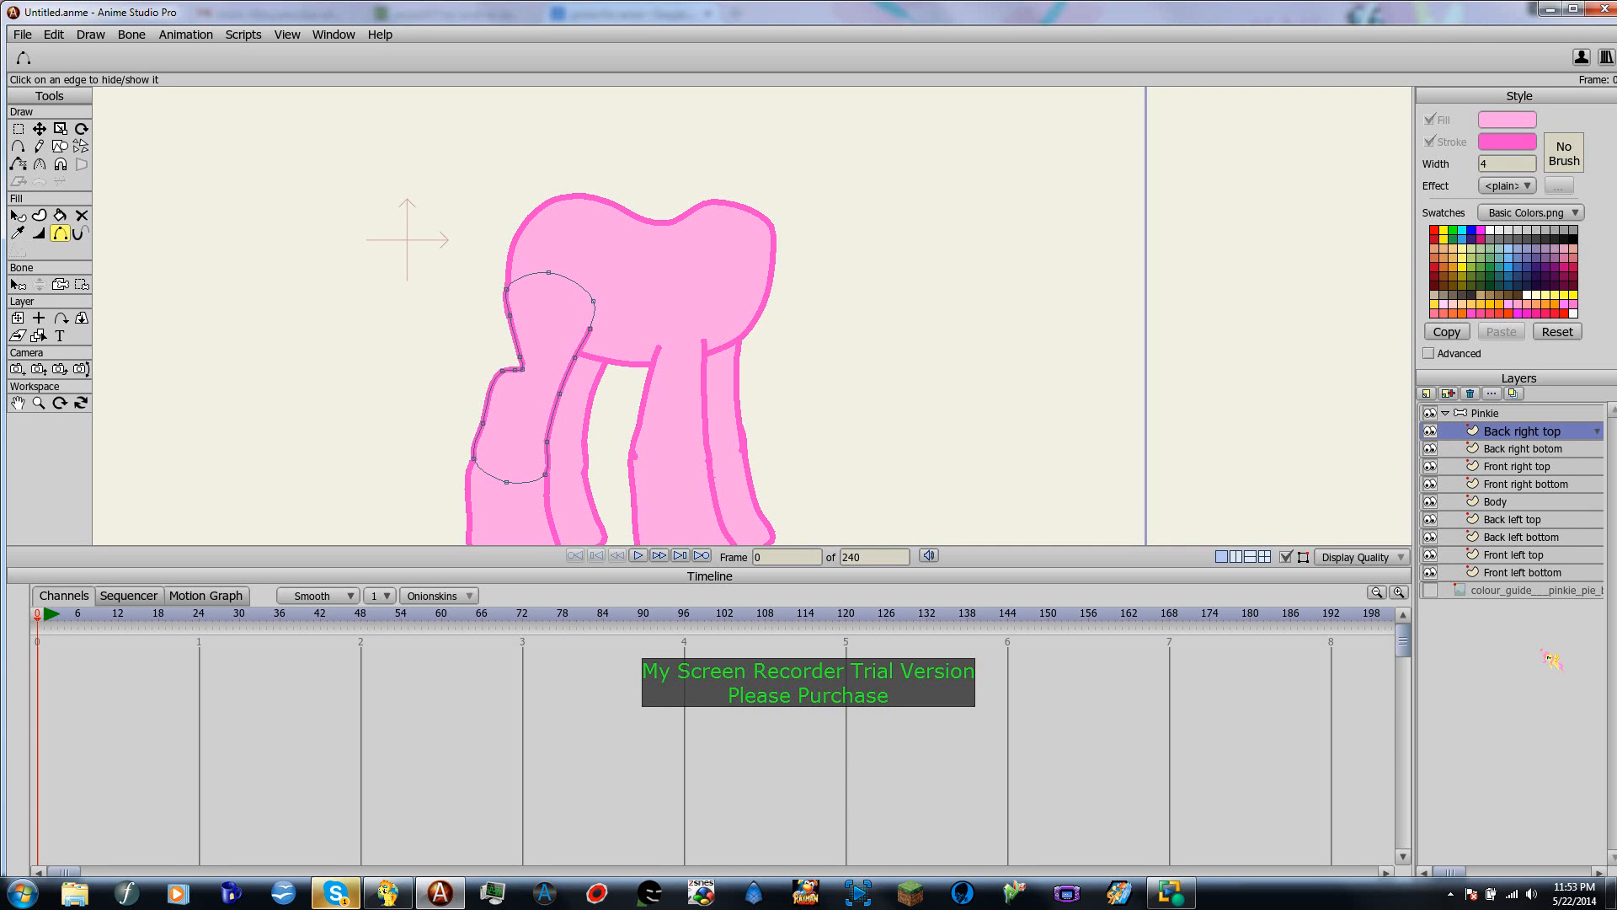
left_click(1432, 592)
scroll(961, 315, "up", 2)
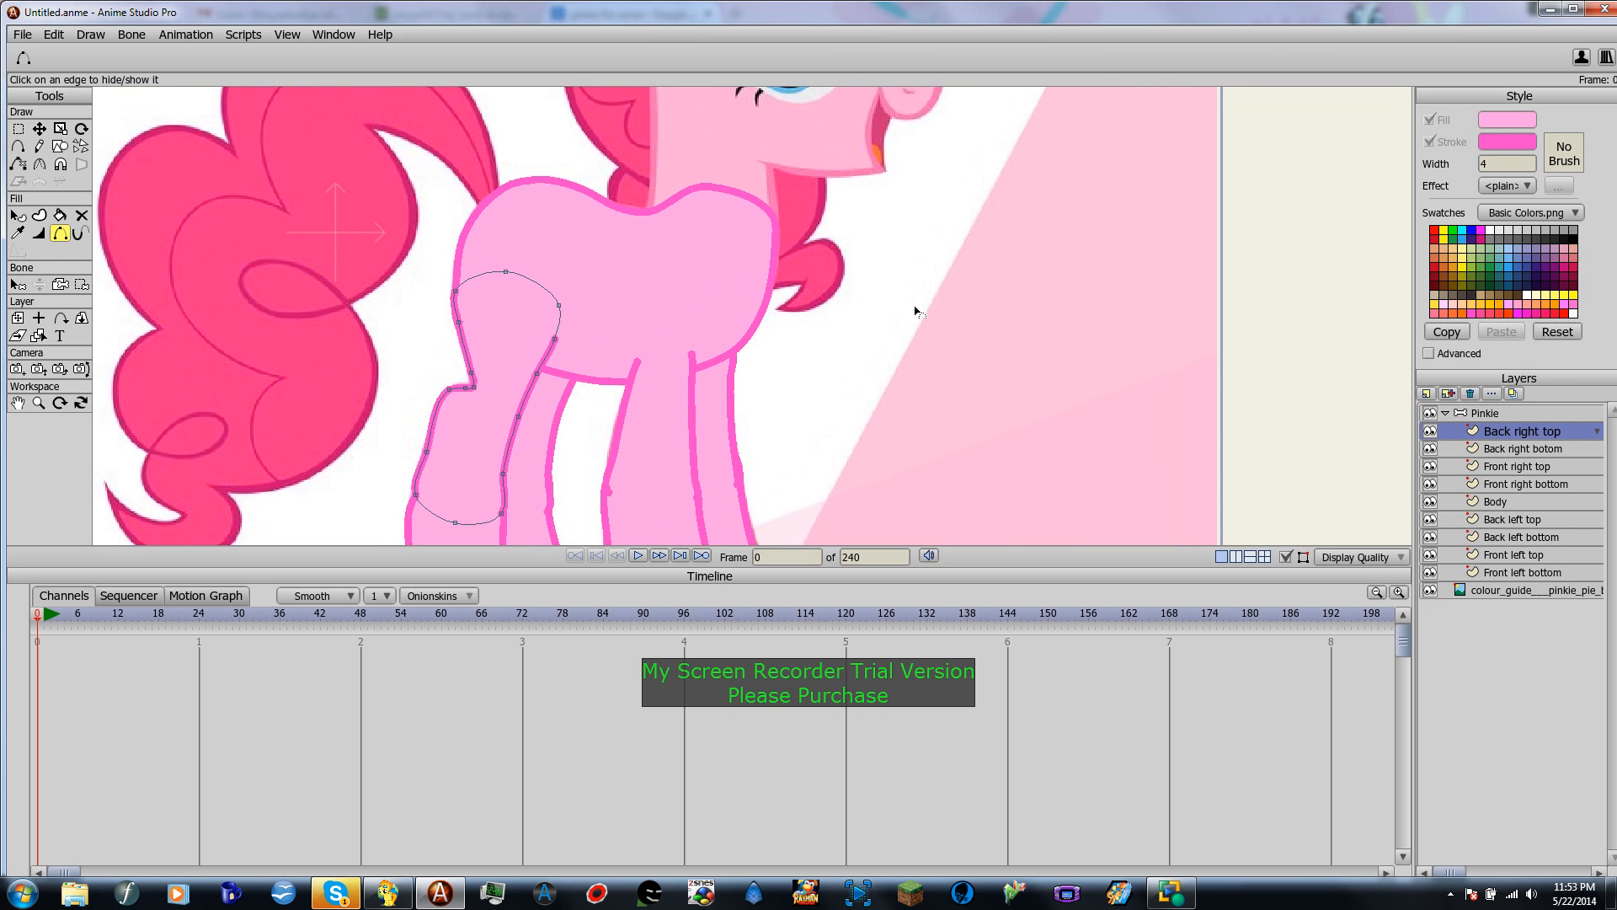
Step: Add a vector layer named Neck above the Back right top layer
scroll(853, 318, "up", 1)
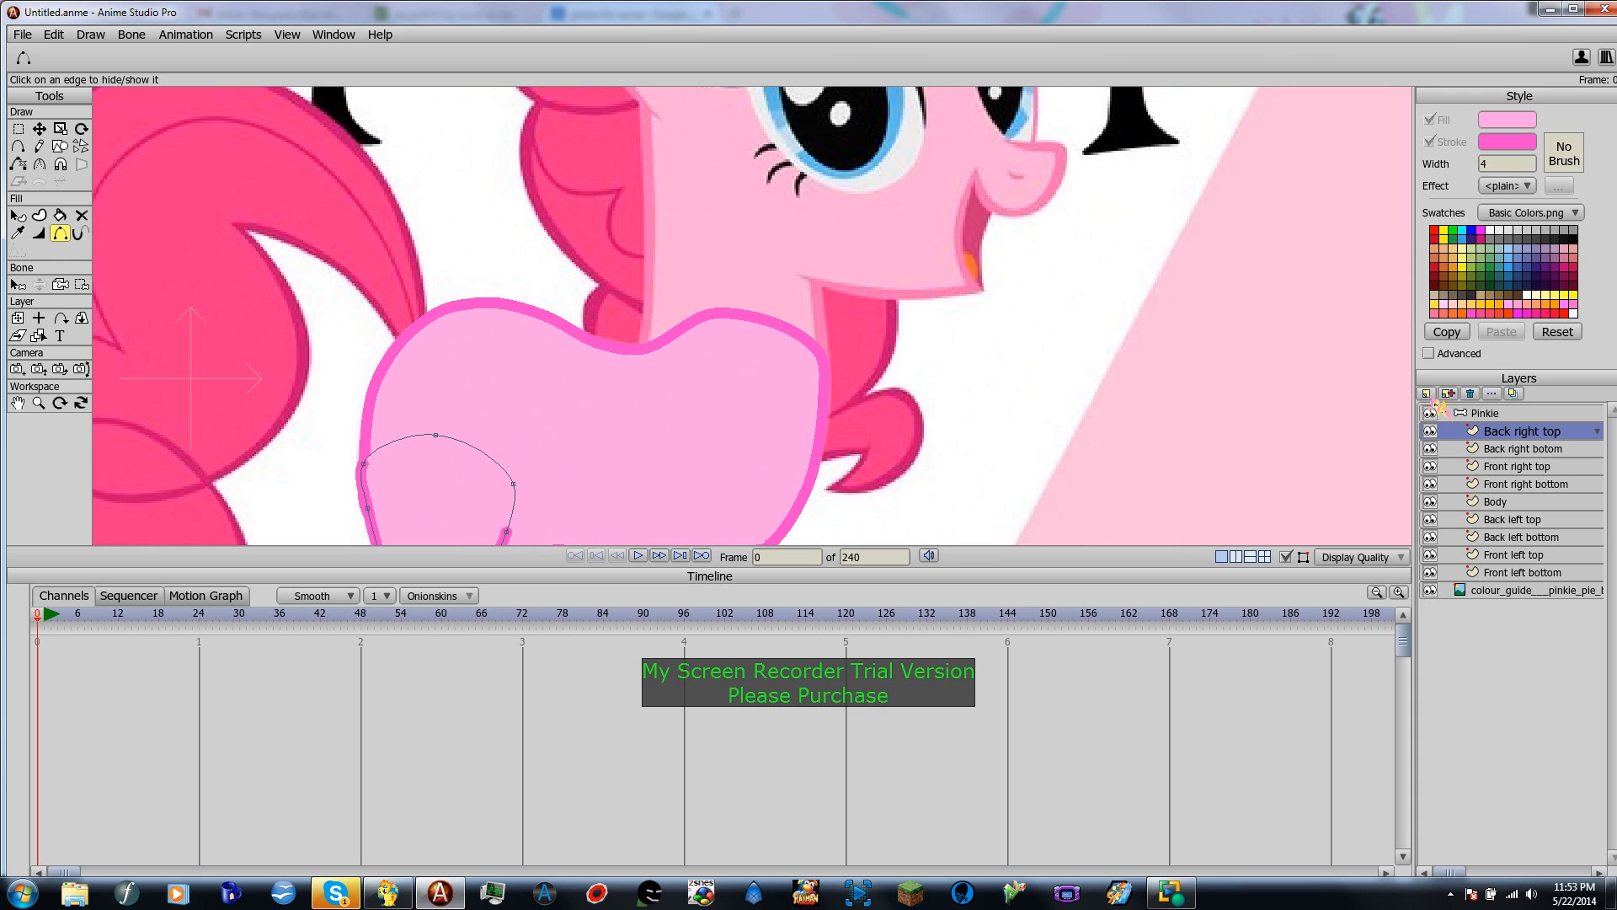
left_click(1425, 394)
left_click(1468, 410)
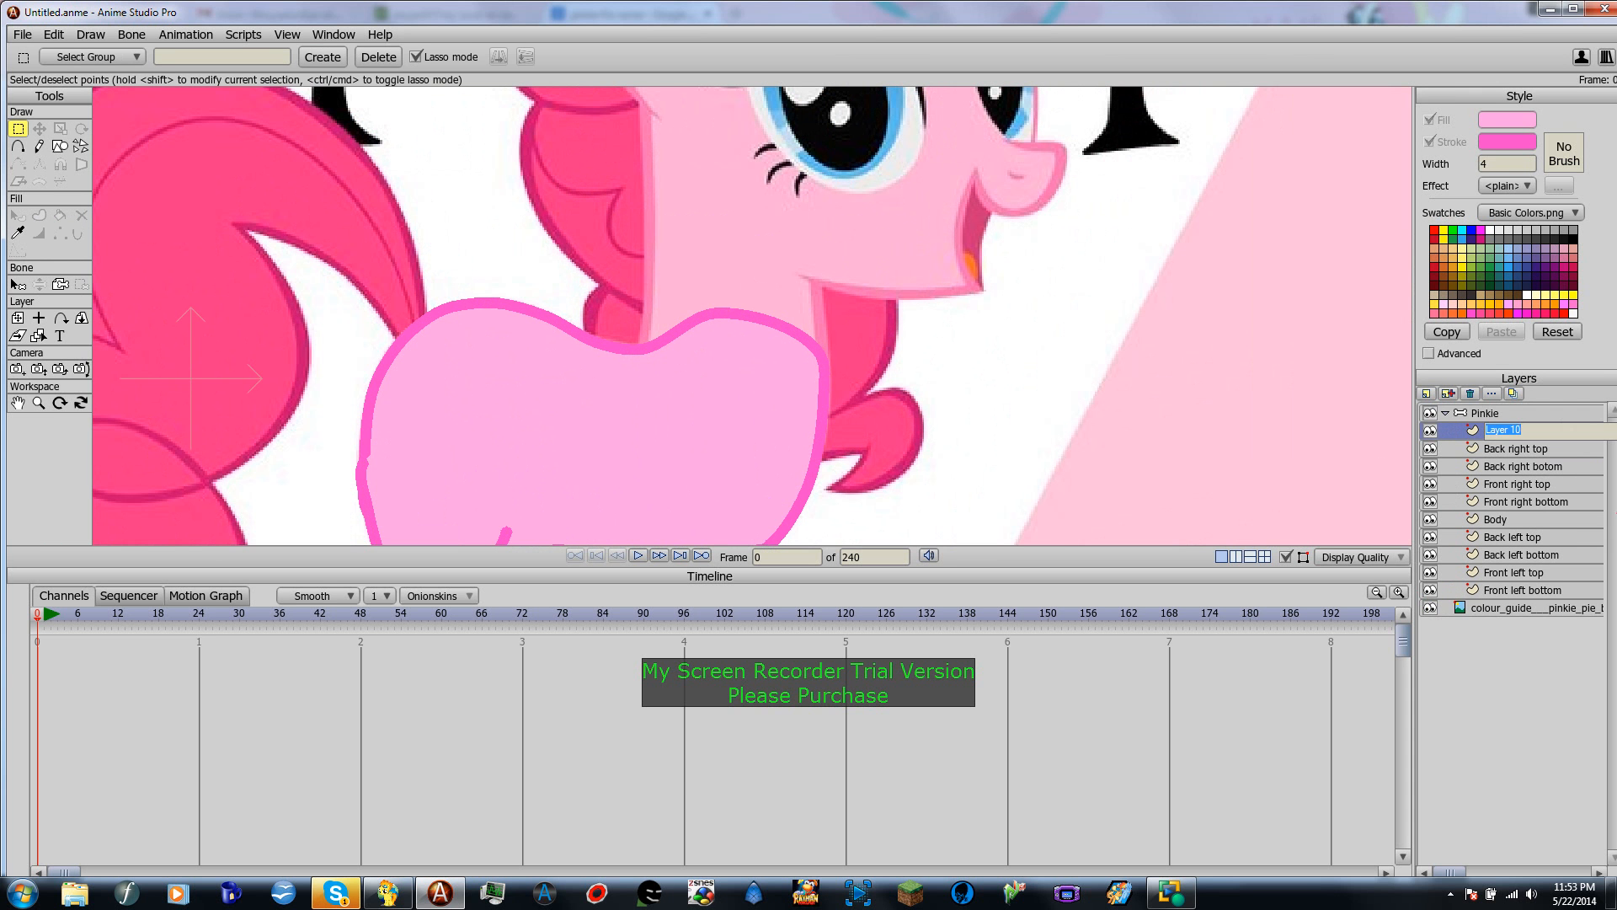
type("Neck")
key("Return")
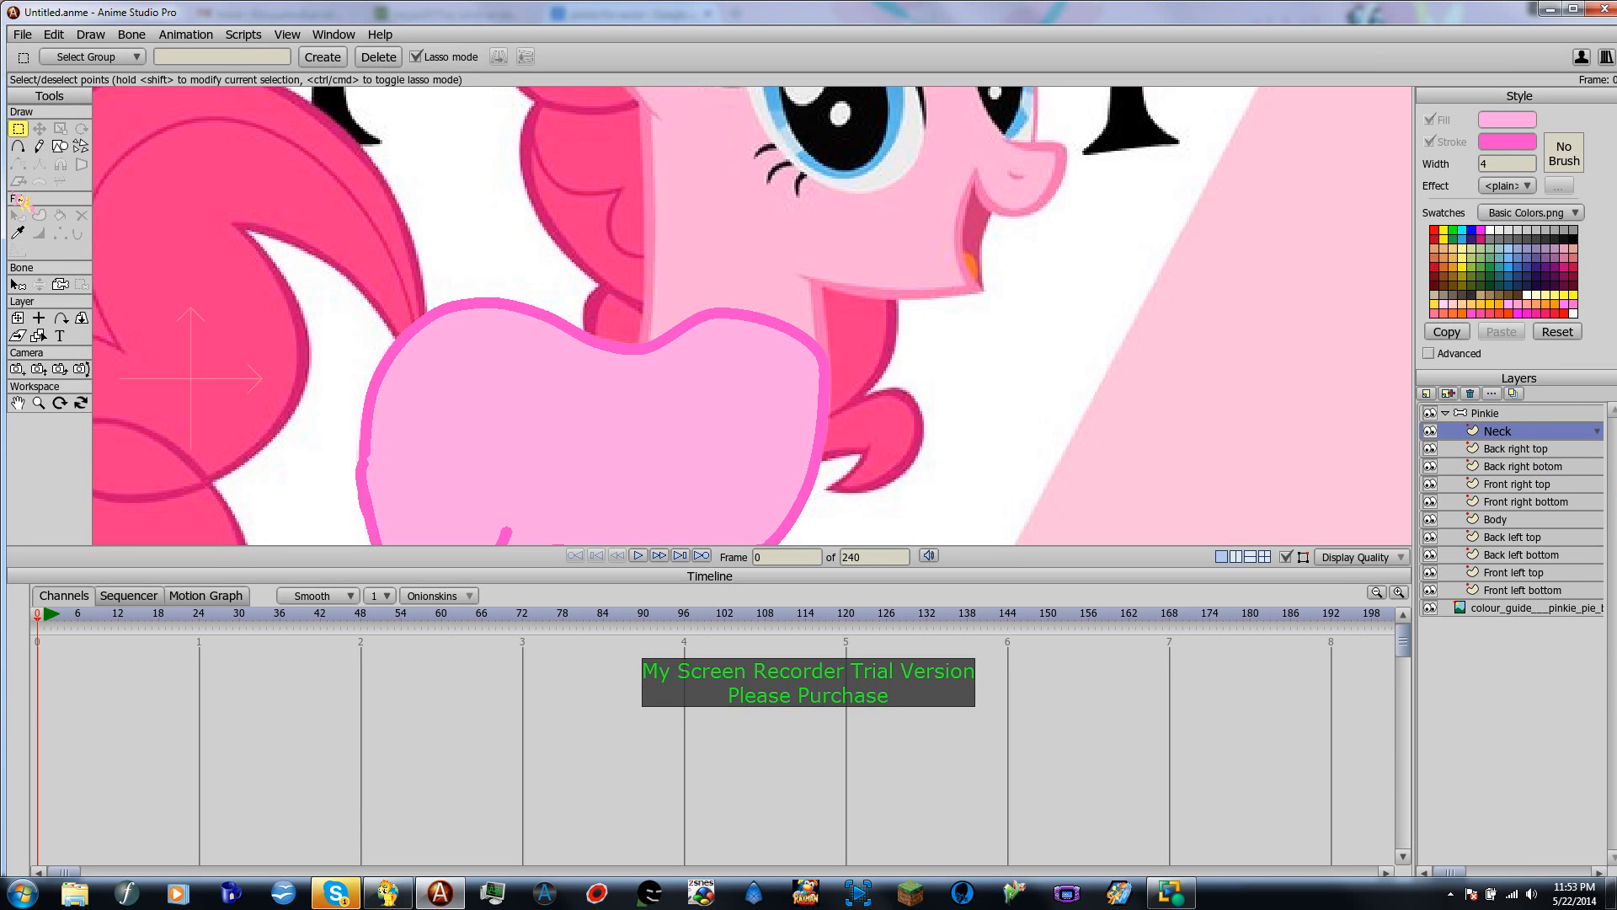
Step: Trace the neck as a closed filled shape from the body's front up into the head, and hide its lower outline edges
left_click(19, 147)
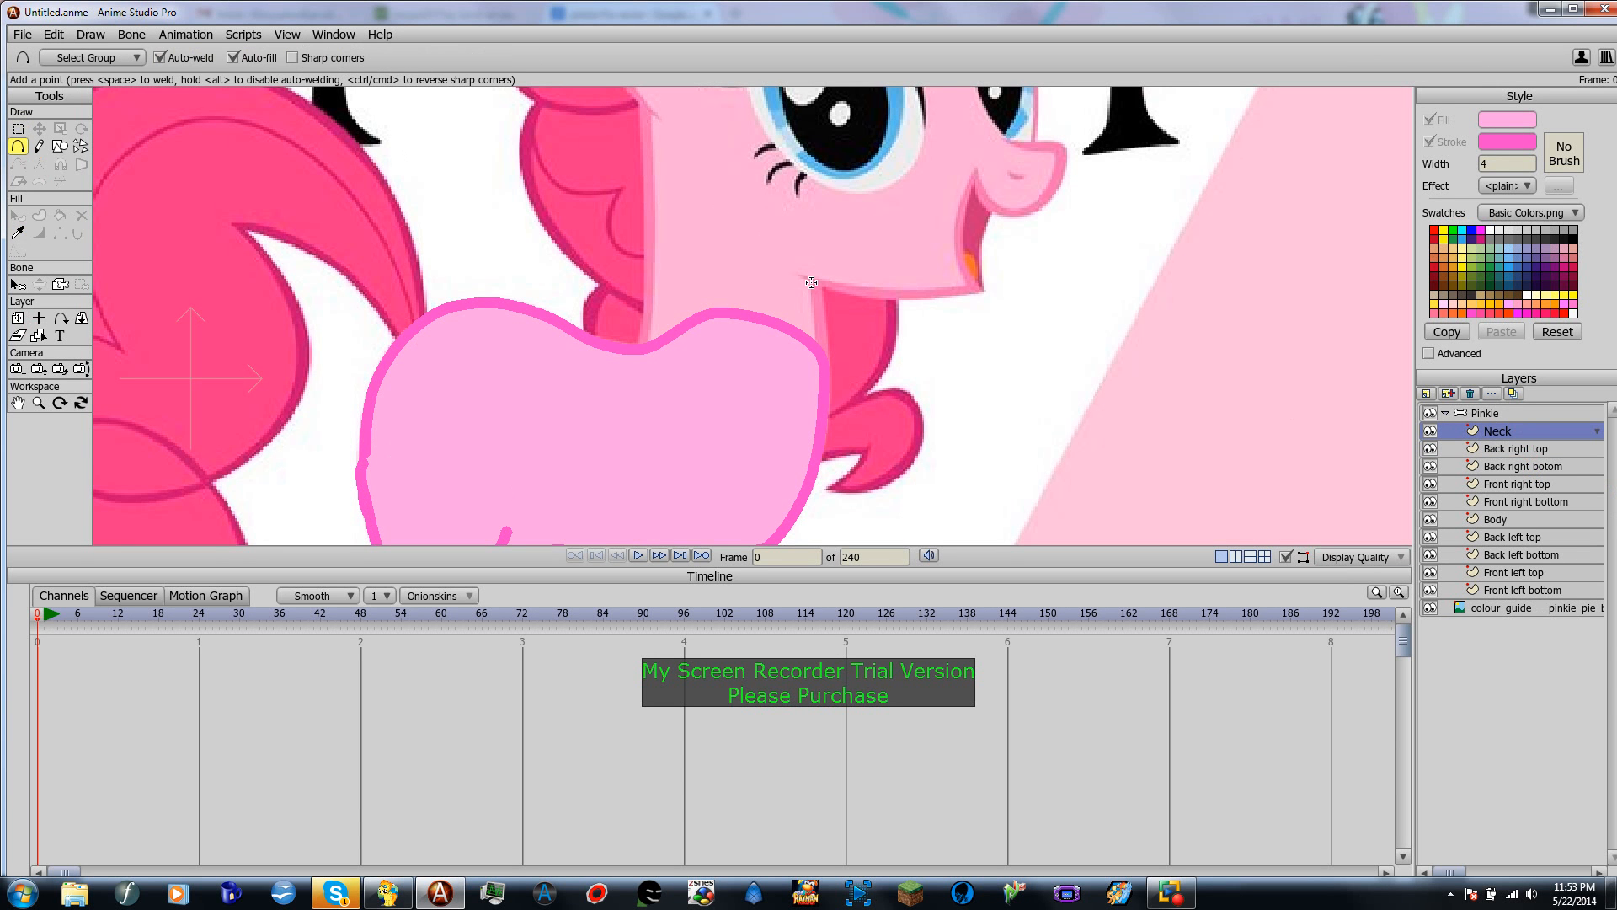
mouse_move(811, 282)
left_mouse_down()
mouse_move(823, 346)
mouse_move(699, 375)
mouse_move(631, 344)
mouse_move(649, 251)
mouse_move(735, 221)
mouse_move(813, 283)
left_mouse_up()
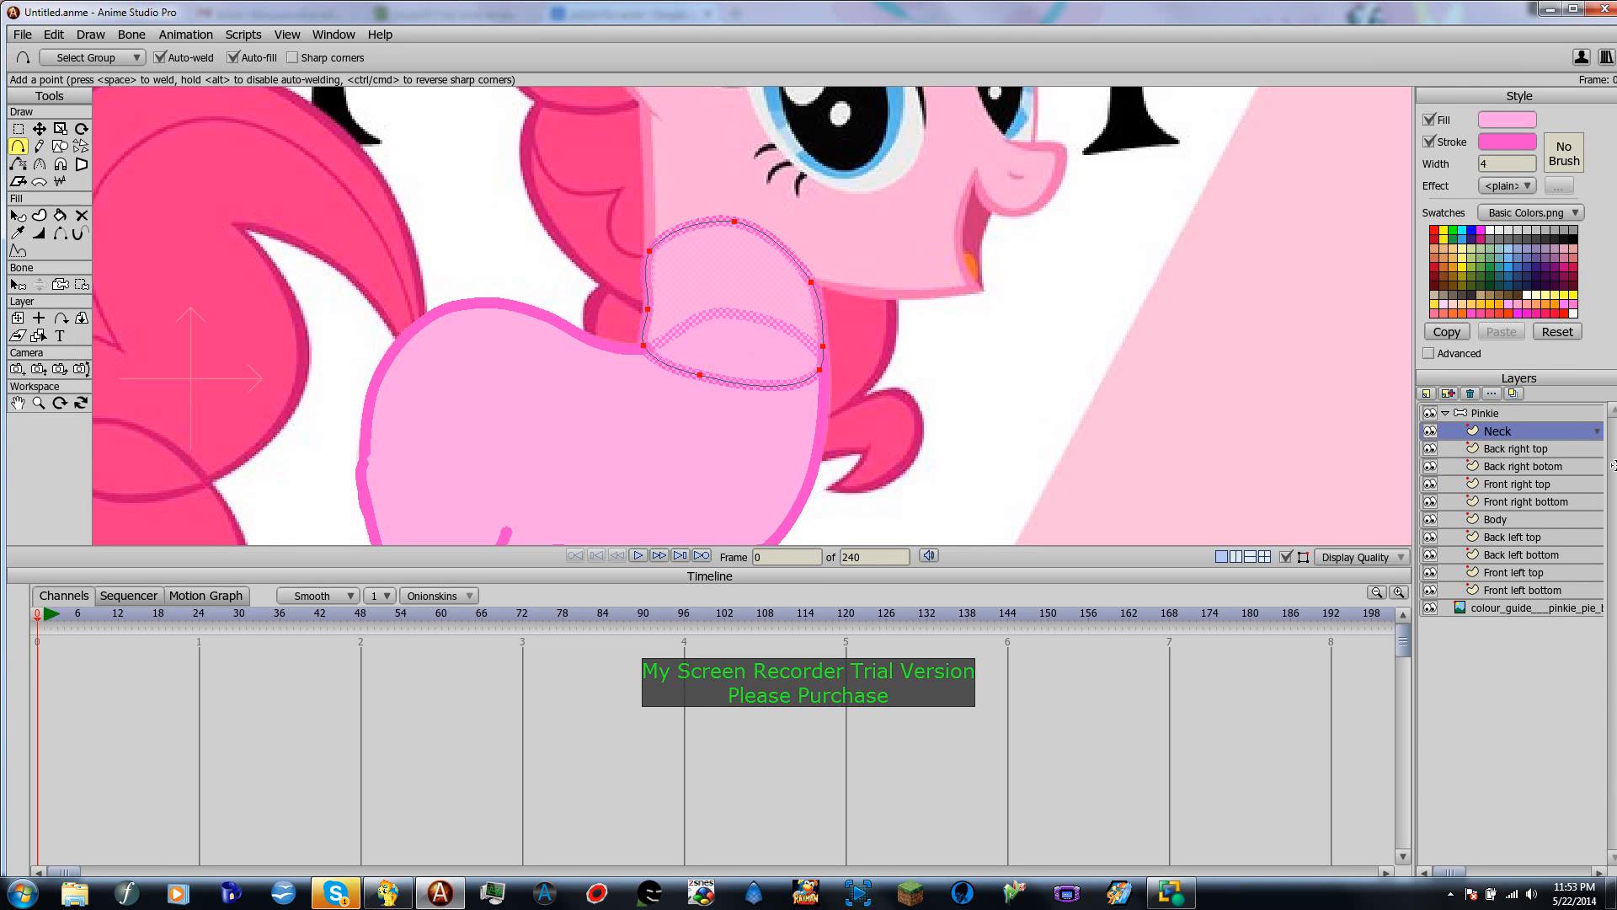
left_click(1551, 447)
left_click(1515, 437)
left_click(60, 233)
left_click(672, 372)
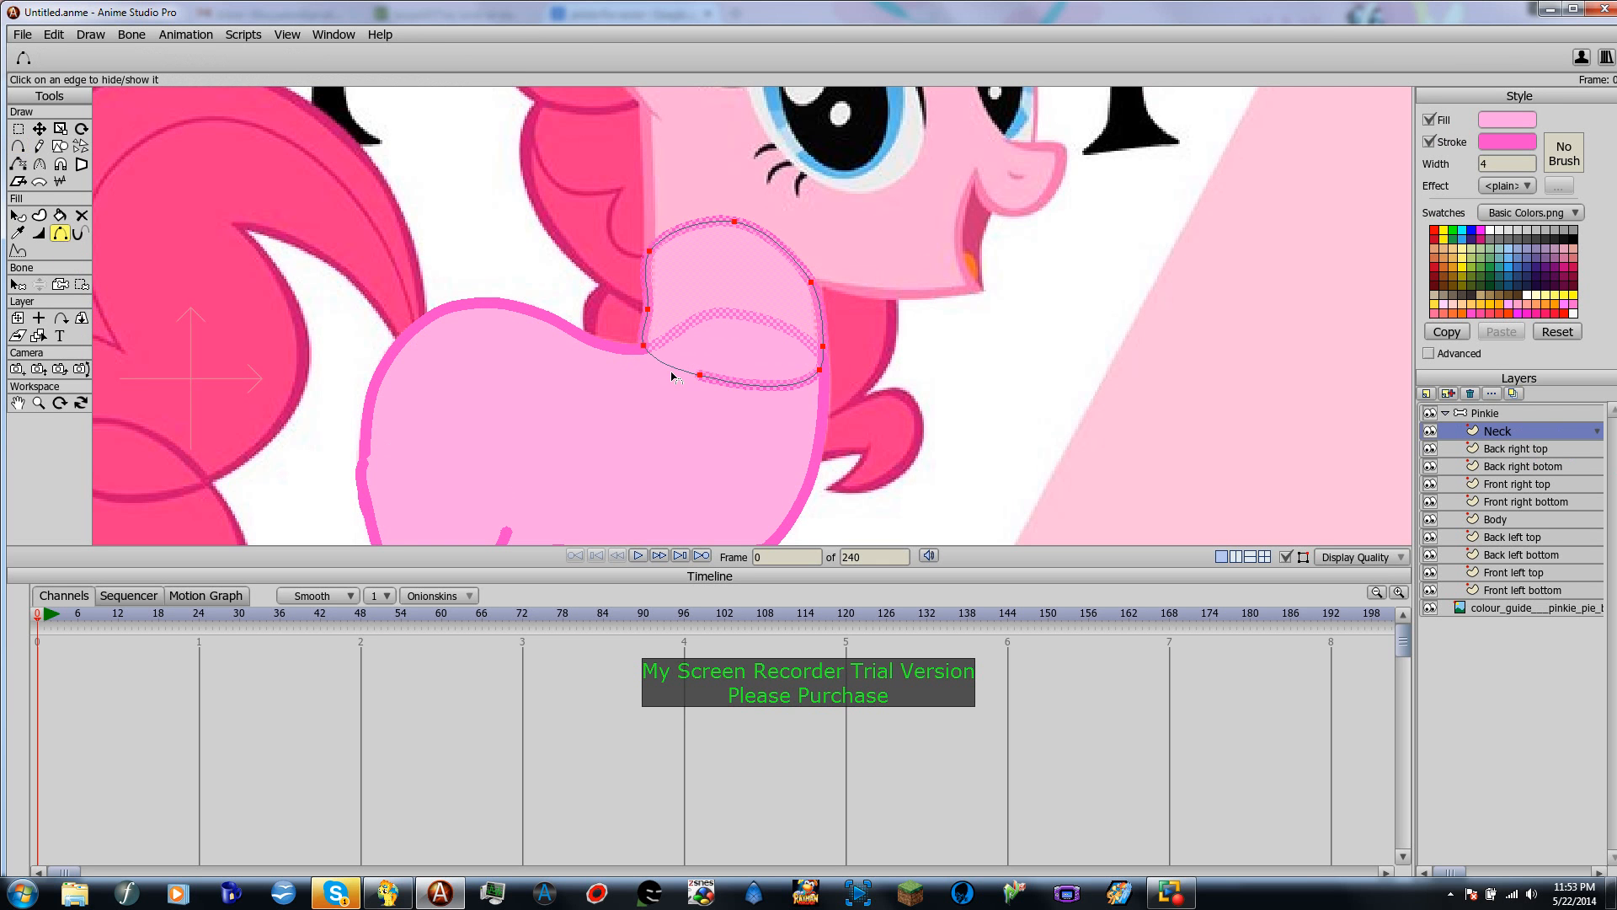
left_click(777, 385)
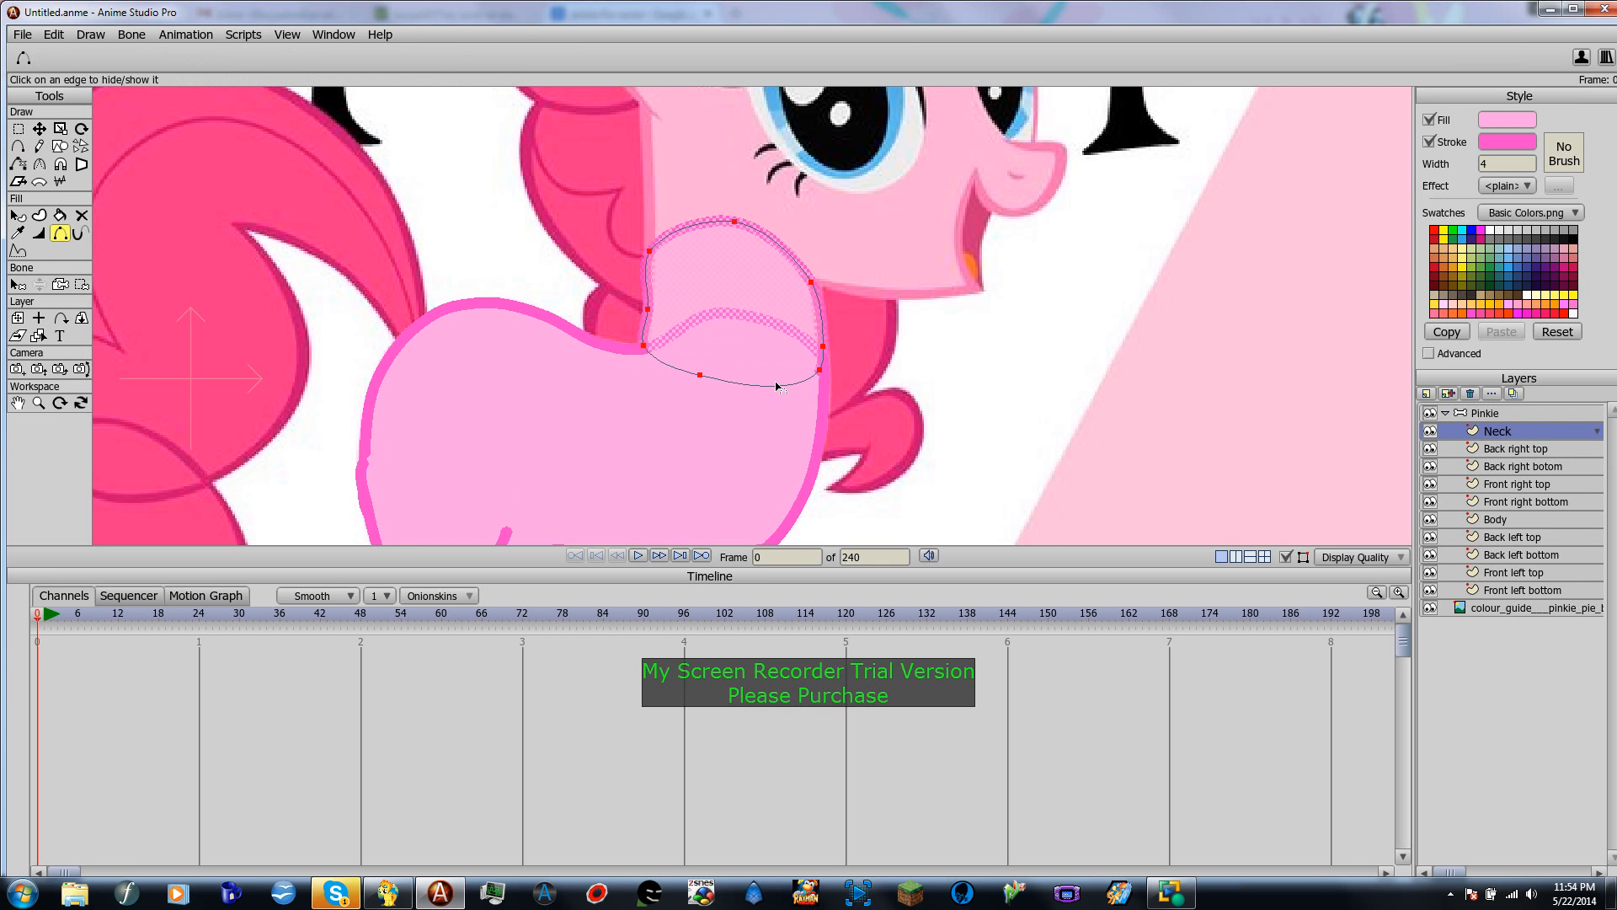
Step: Check how the neck blends into the body with the reference image temporarily hidden
left_click(1477, 610)
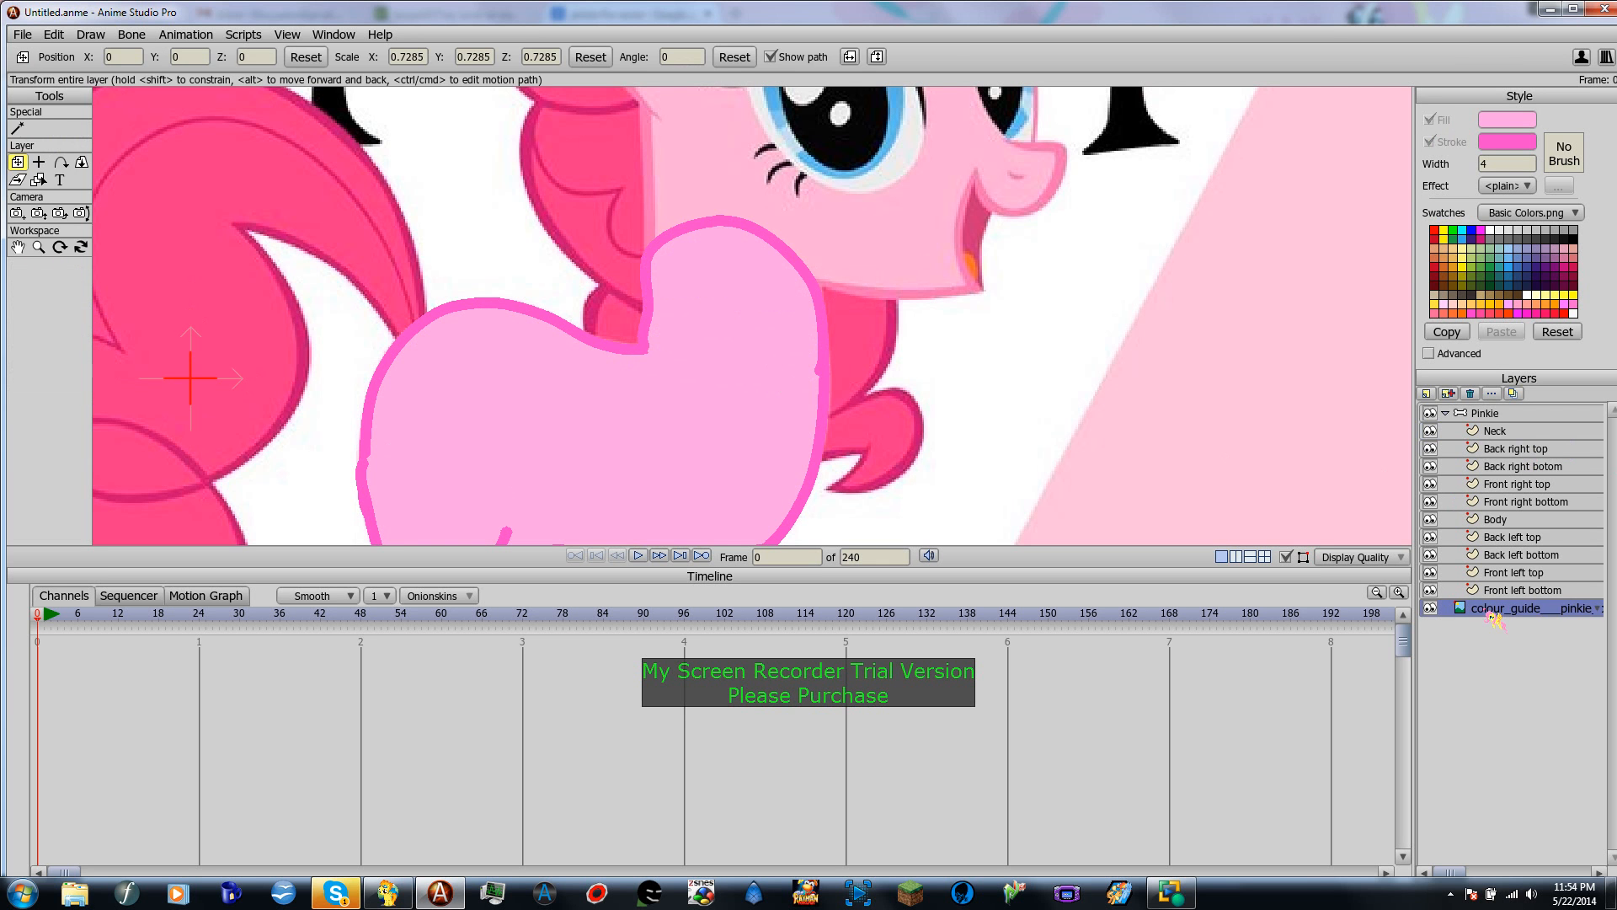
left_click(1430, 608)
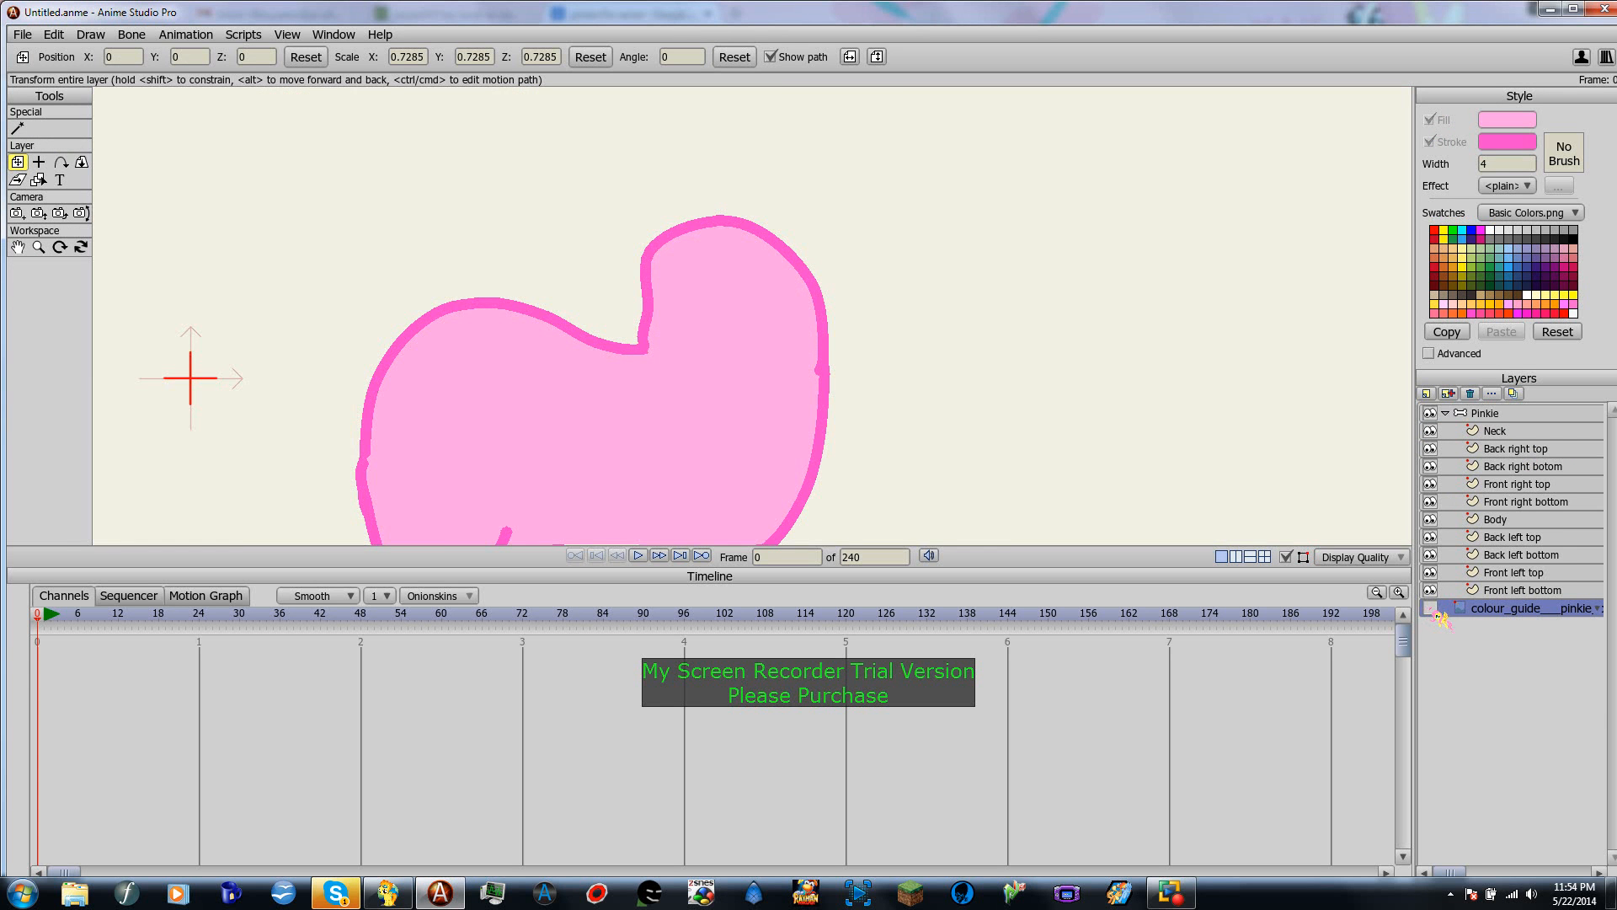
left_click(1432, 609)
Step: Add a vector layer named Head above the Neck layer
left_click_drag(801, 325, 790, 407)
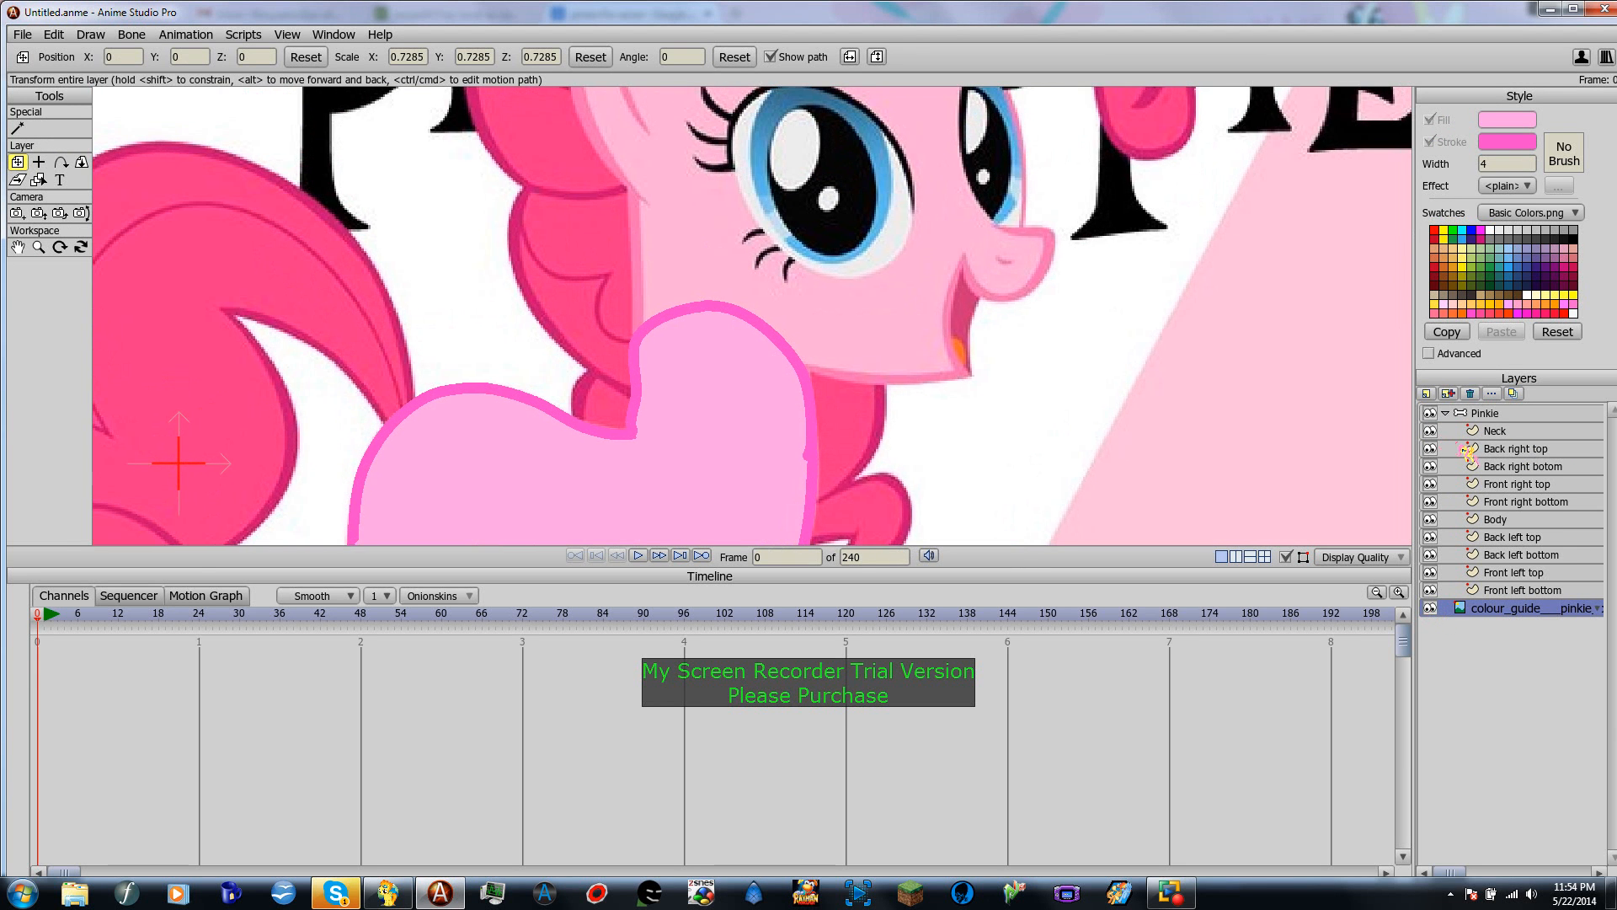
left_click(1495, 431)
left_click(1426, 393)
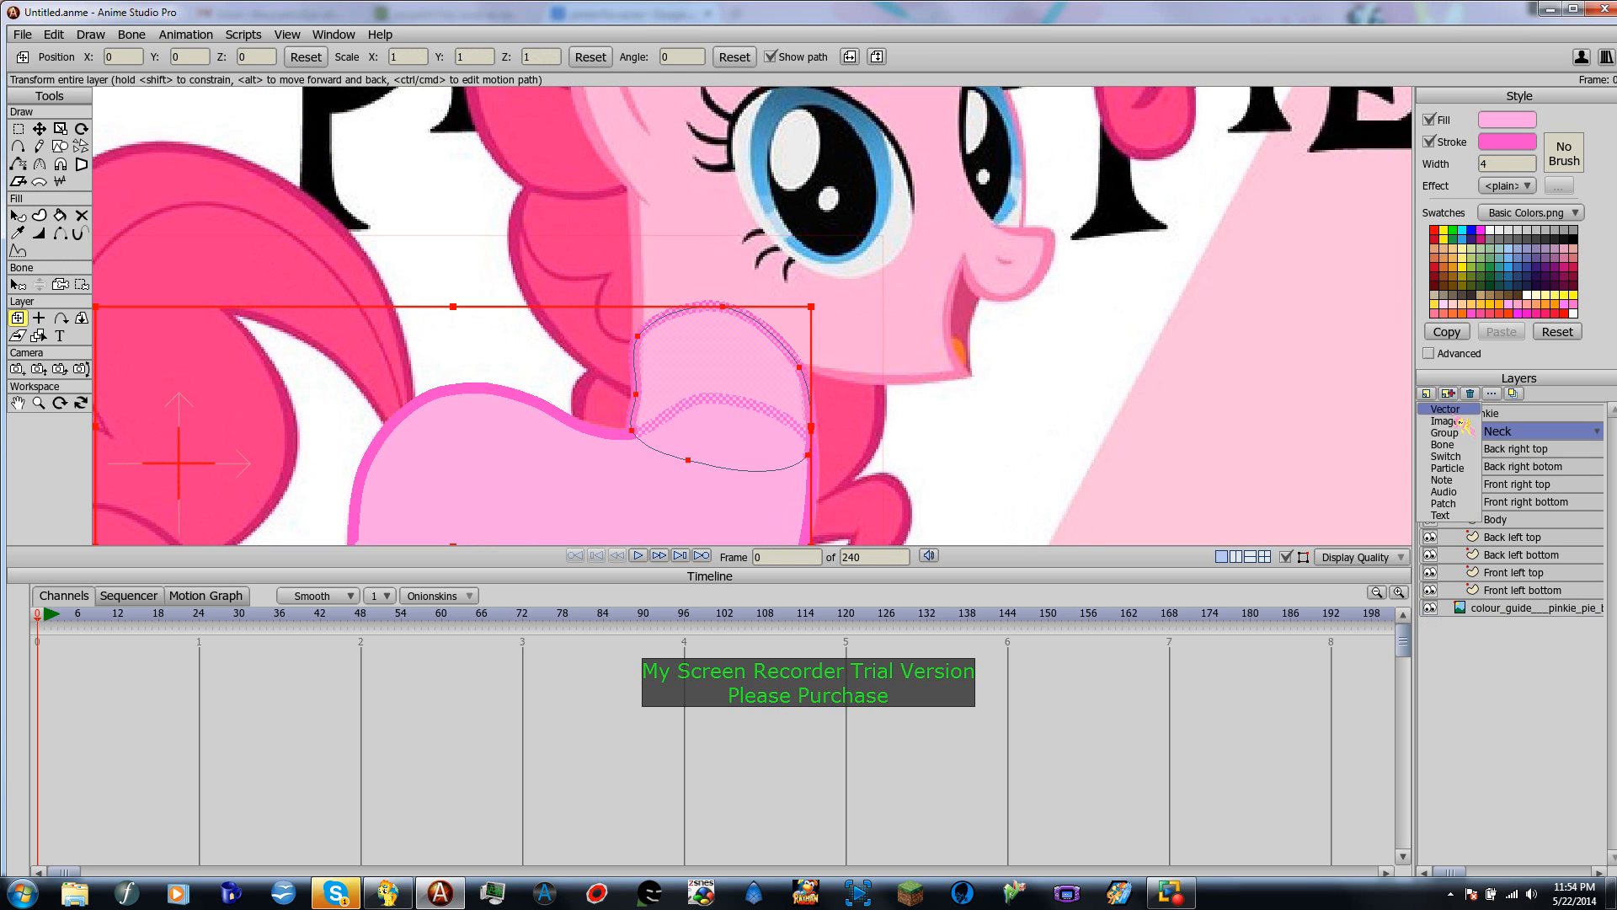
left_click(1445, 410)
type("H")
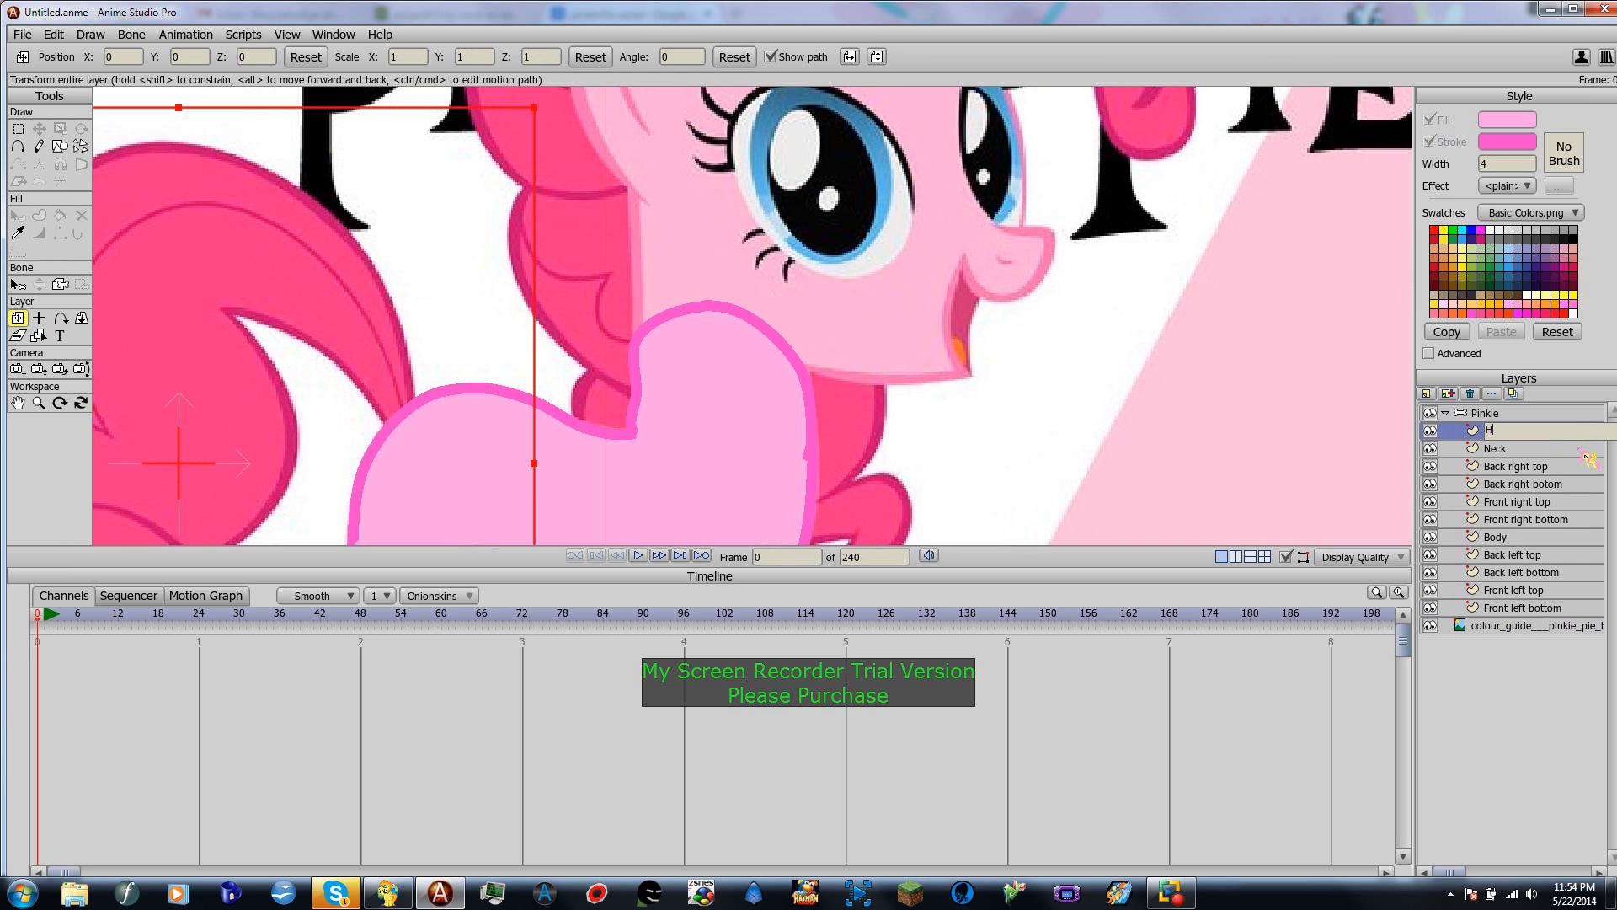
type("ead")
key("Return")
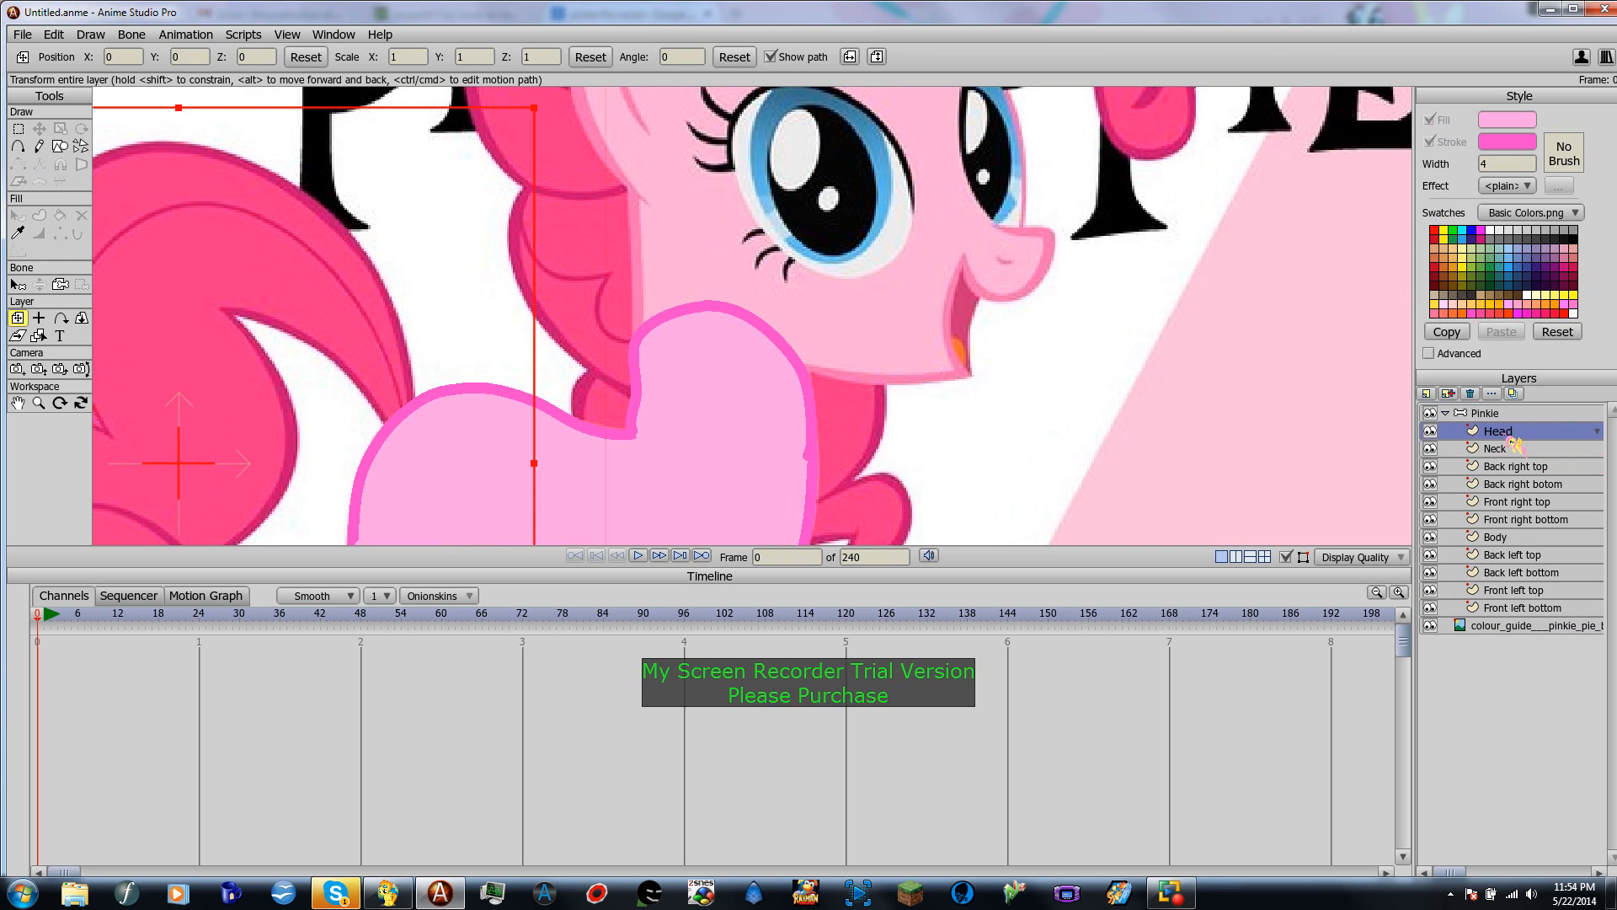
Step: Draw a filled oval over the pony's face on the Head layer, from beside the ear to the muzzle
scroll(1265, 432, "down", 2)
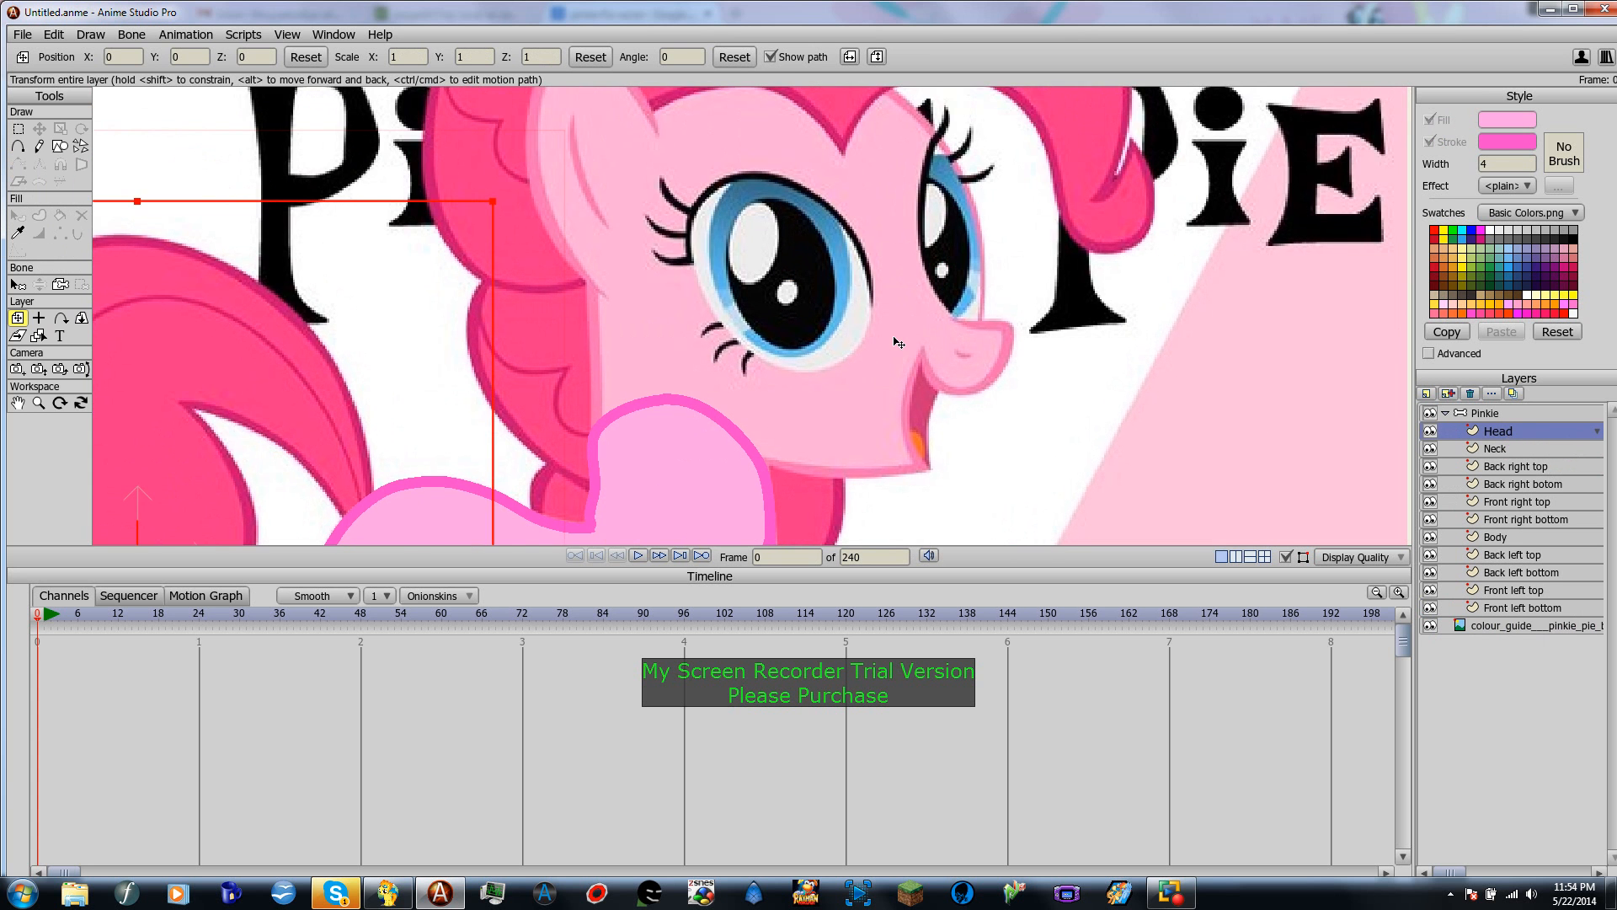
scroll(935, 312, "down", 1)
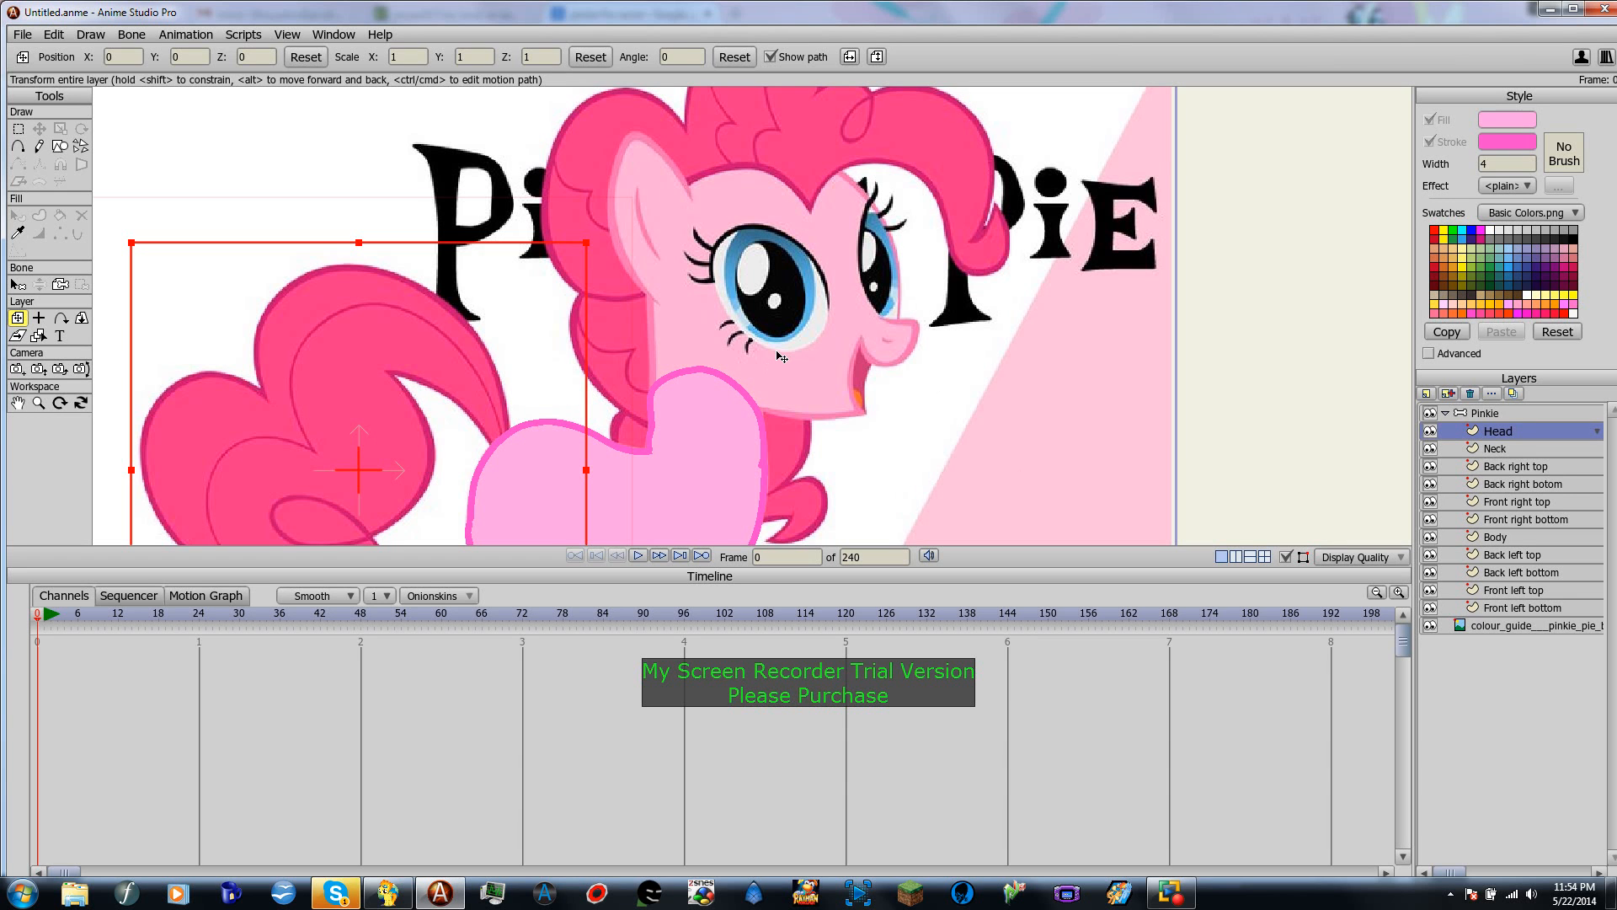
left_click(60, 146)
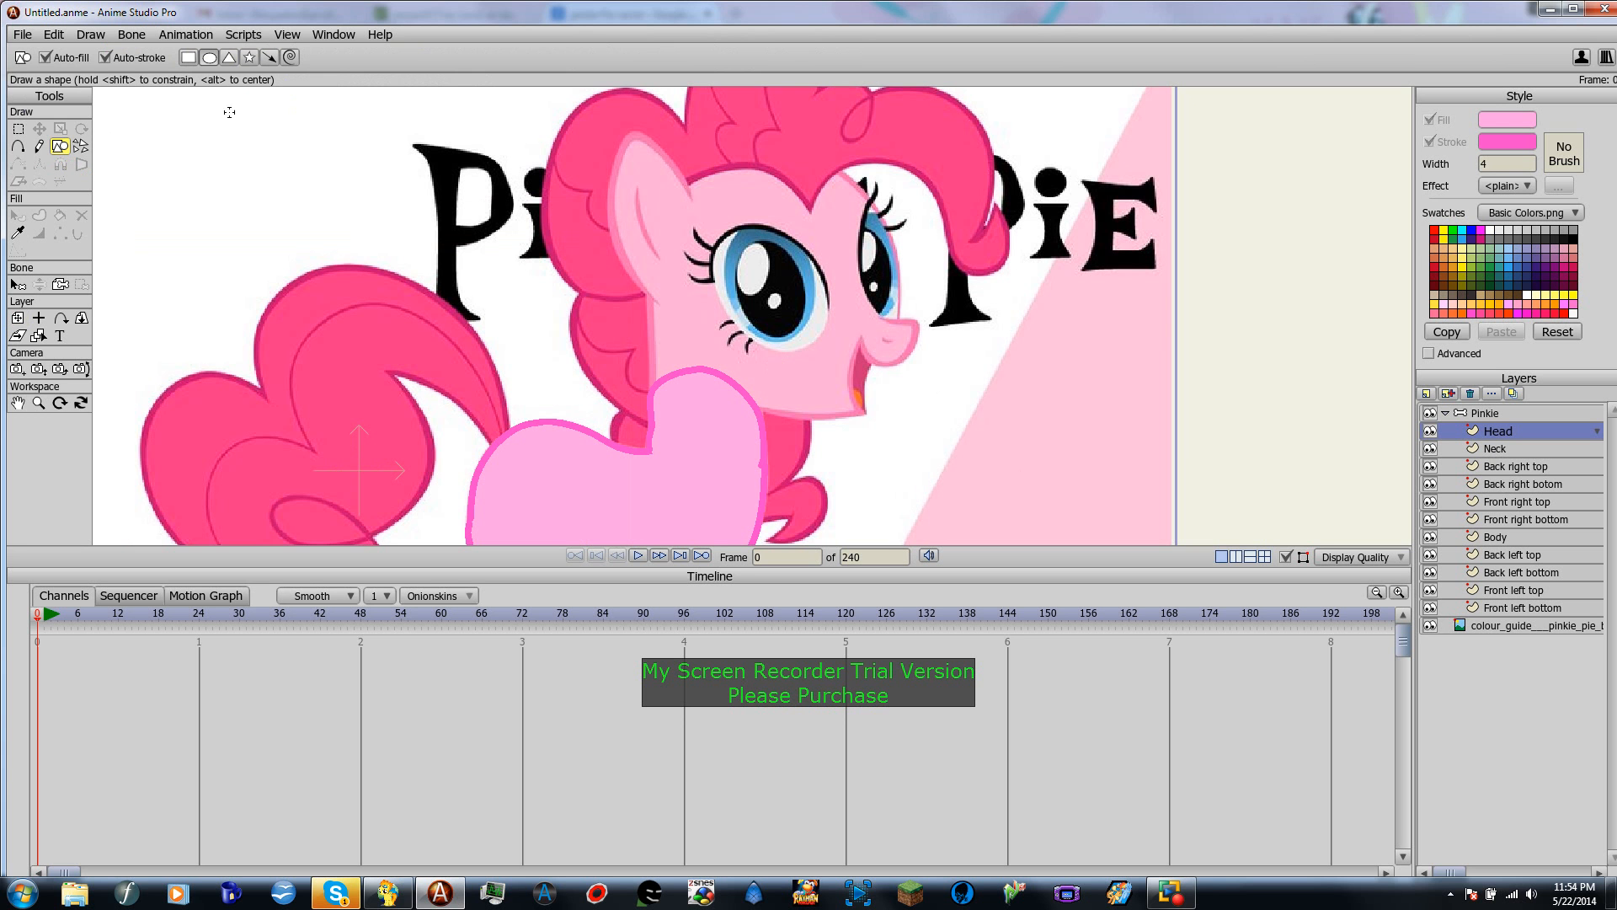
left_click(215, 62)
left_click_drag(632, 175, 901, 422)
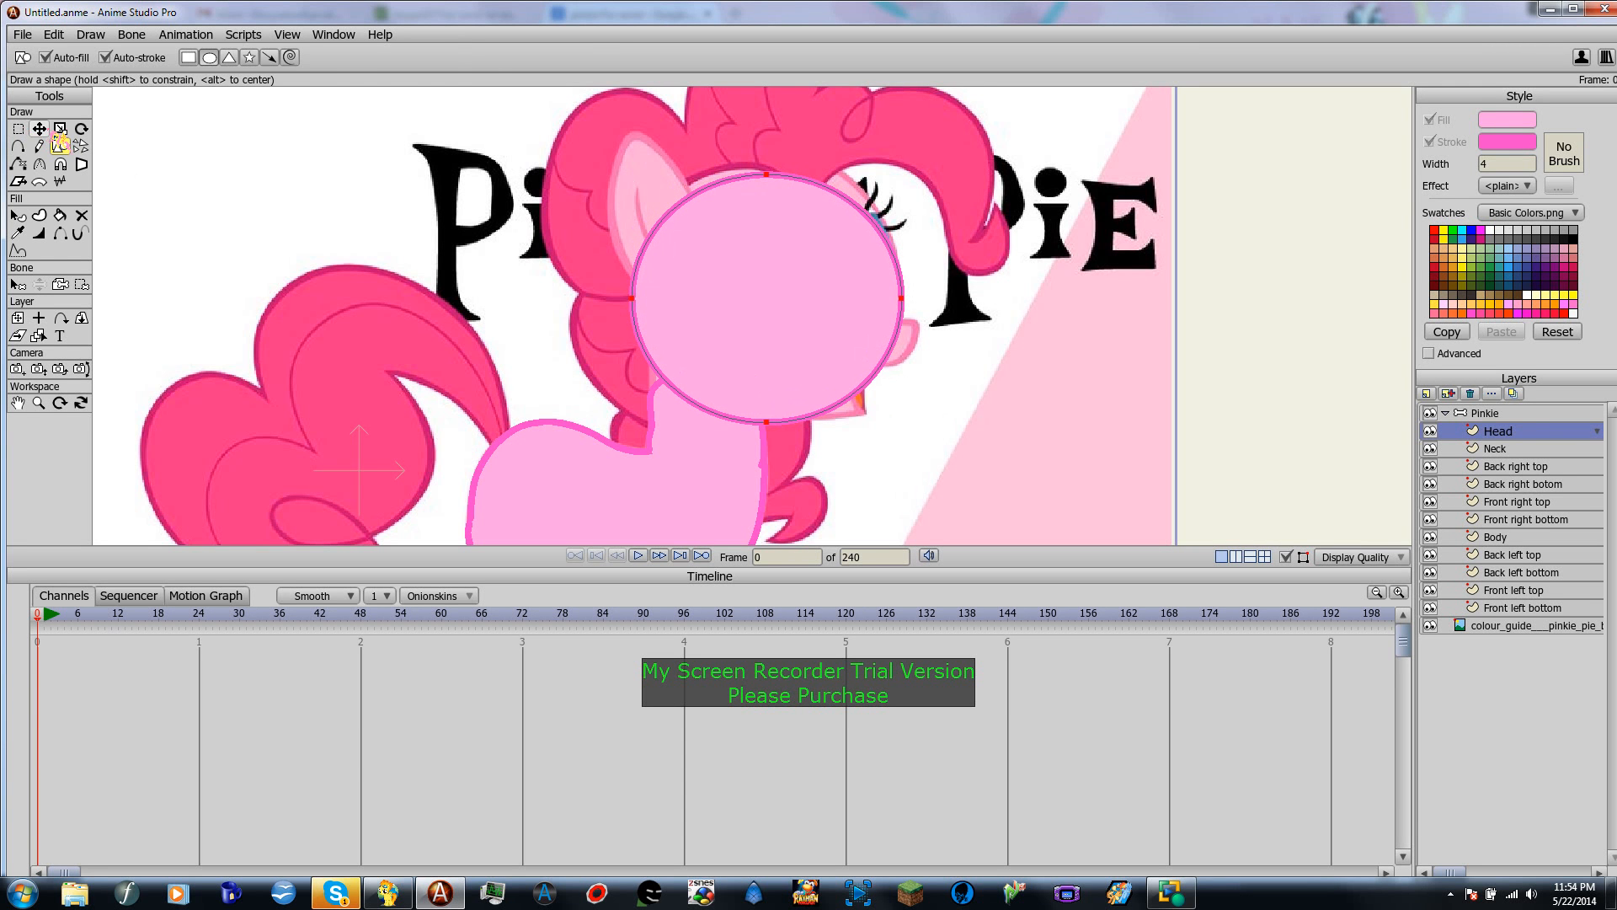
Step: Move the head oval's topmost point up to the hairline and its rear point inward to the back of the face
left_click(39, 128)
left_click_drag(766, 175, 767, 159)
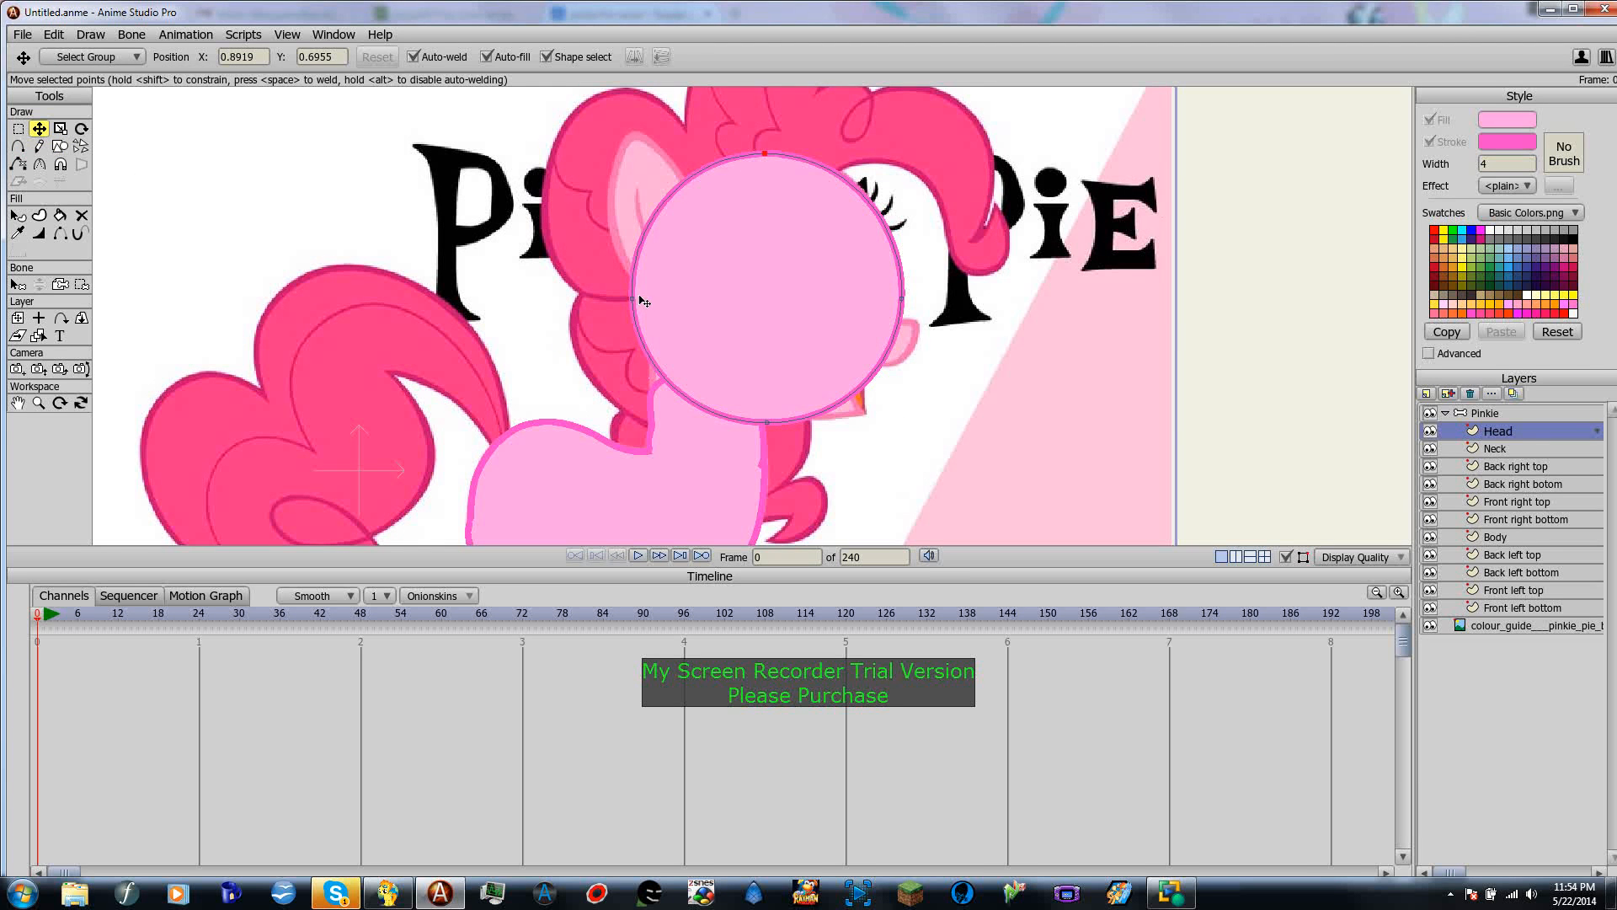
left_click_drag(638, 303, 646, 298)
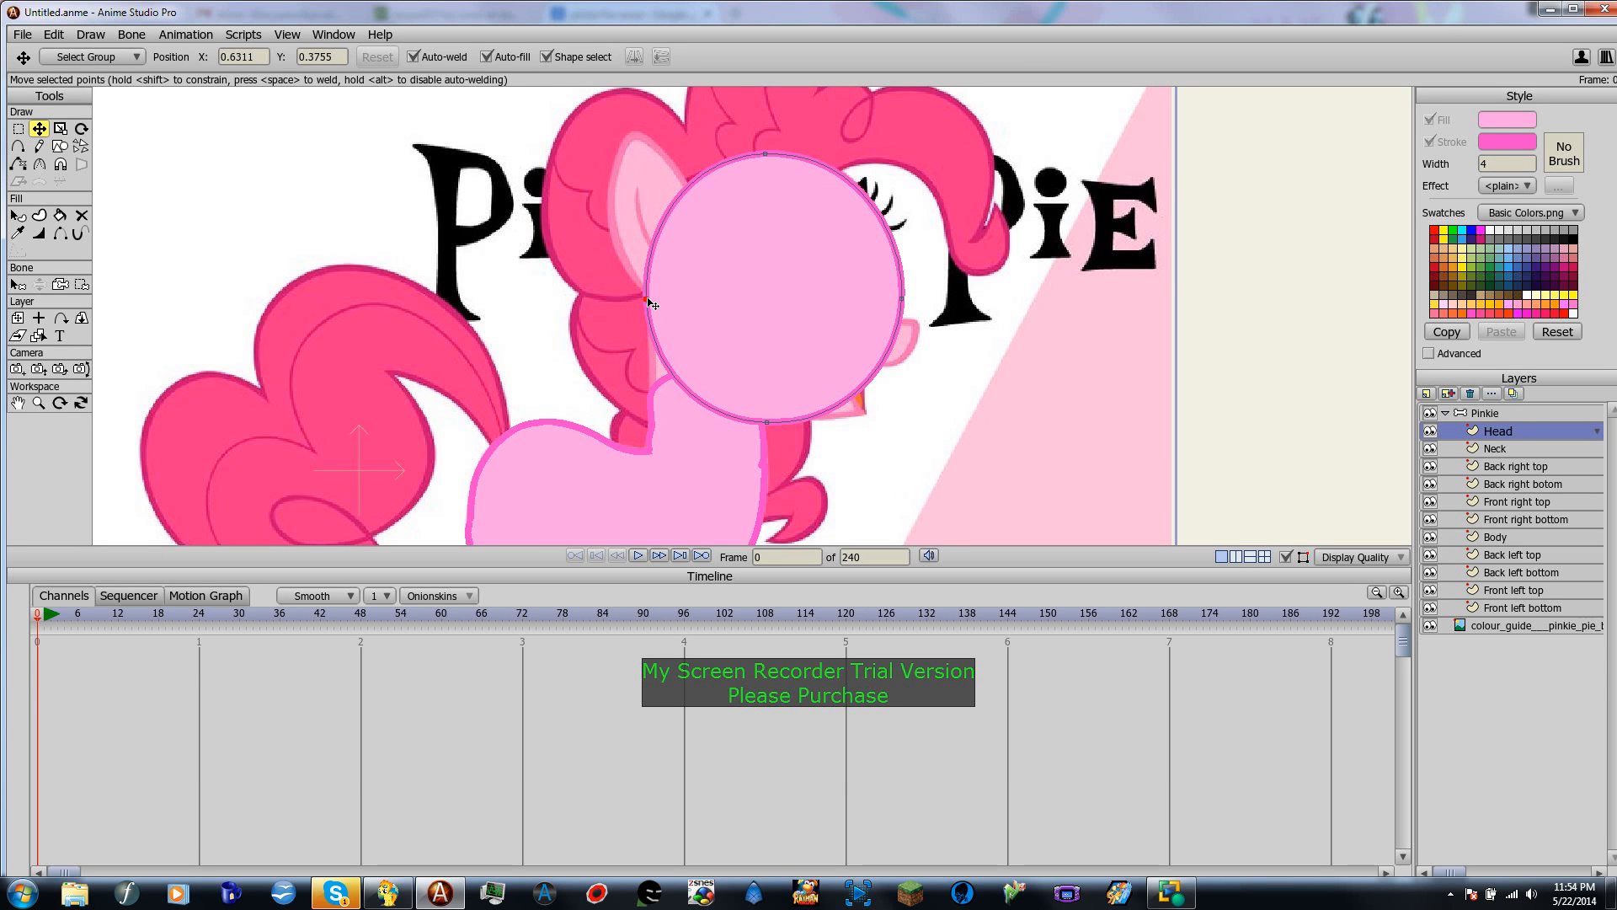
Step: Add points around the head outline and pull them to the reference's hairline, forehead, chin and back of the neck
left_click(17, 146)
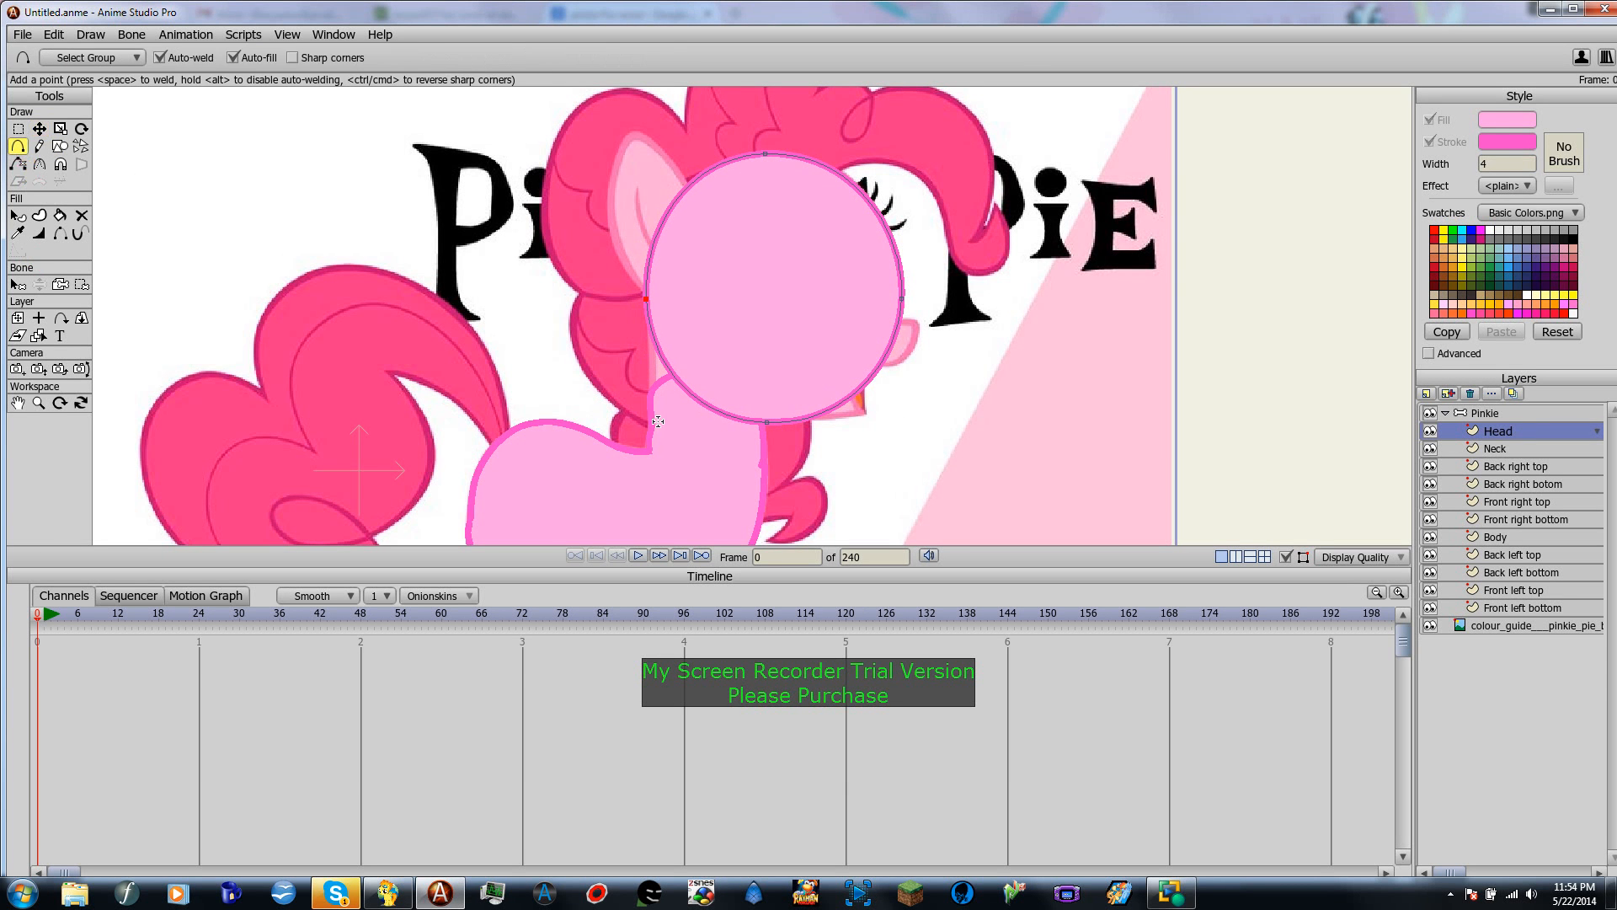
left_click_drag(664, 365, 662, 398)
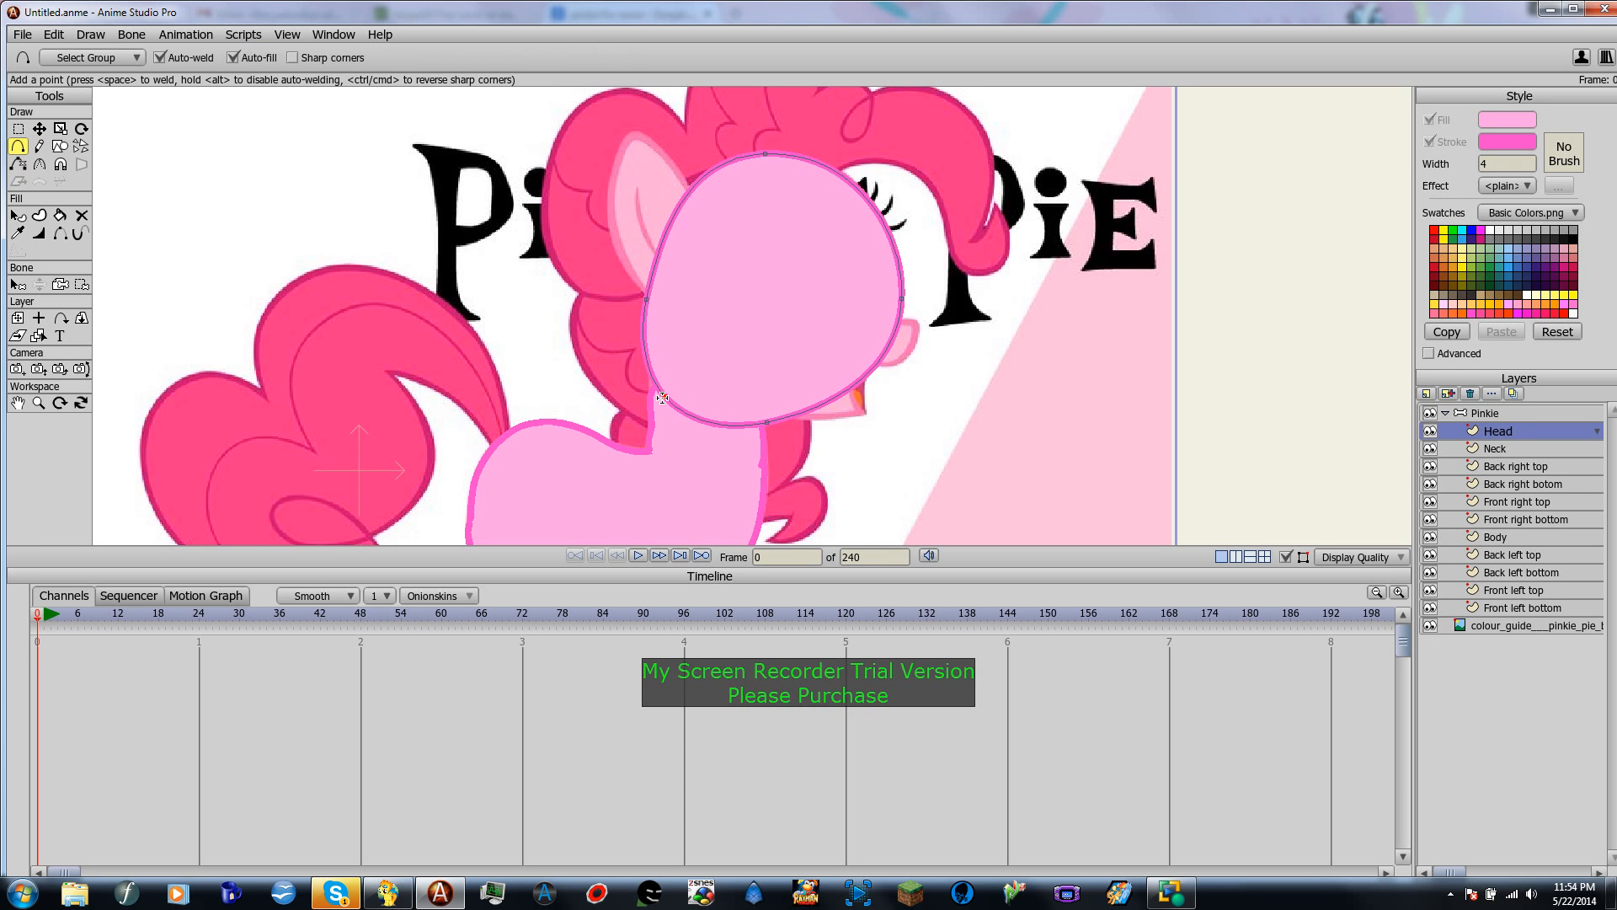
left_click_drag(692, 187, 686, 177)
left_click_drag(817, 179, 830, 171)
left_click_drag(864, 376, 820, 340)
left_click_drag(845, 384, 858, 399)
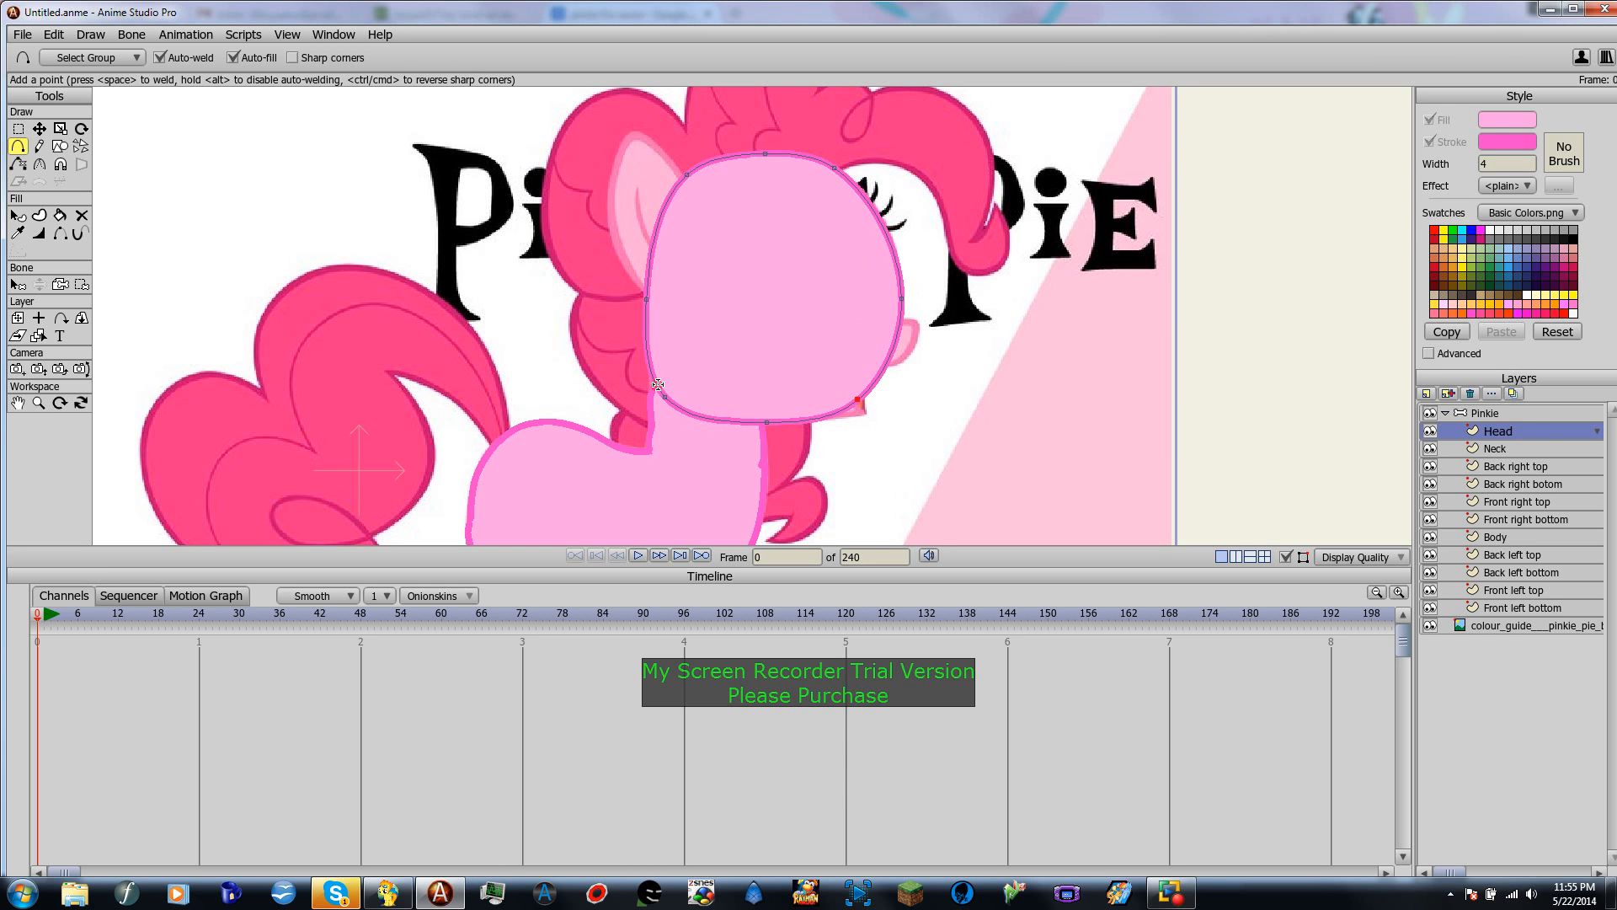
left_click_drag(657, 383, 651, 365)
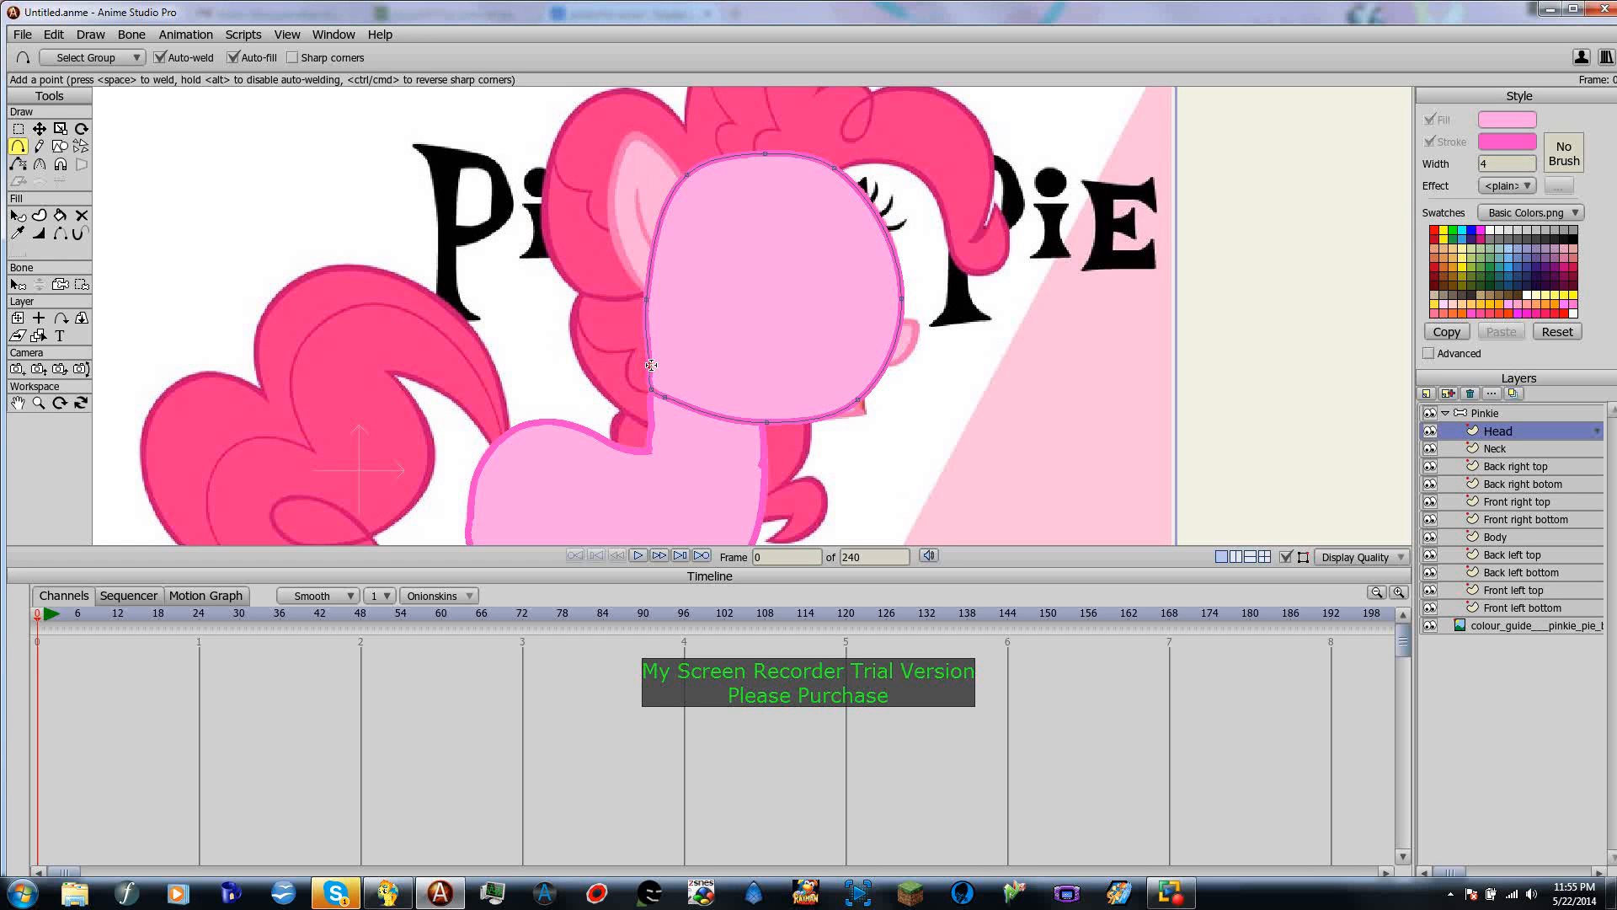
Step: Hide the head outline's edge where it crosses the neck, temporarily turning off the reference image
scroll(786, 400, "down", 3)
scroll(790, 383, "up", 4)
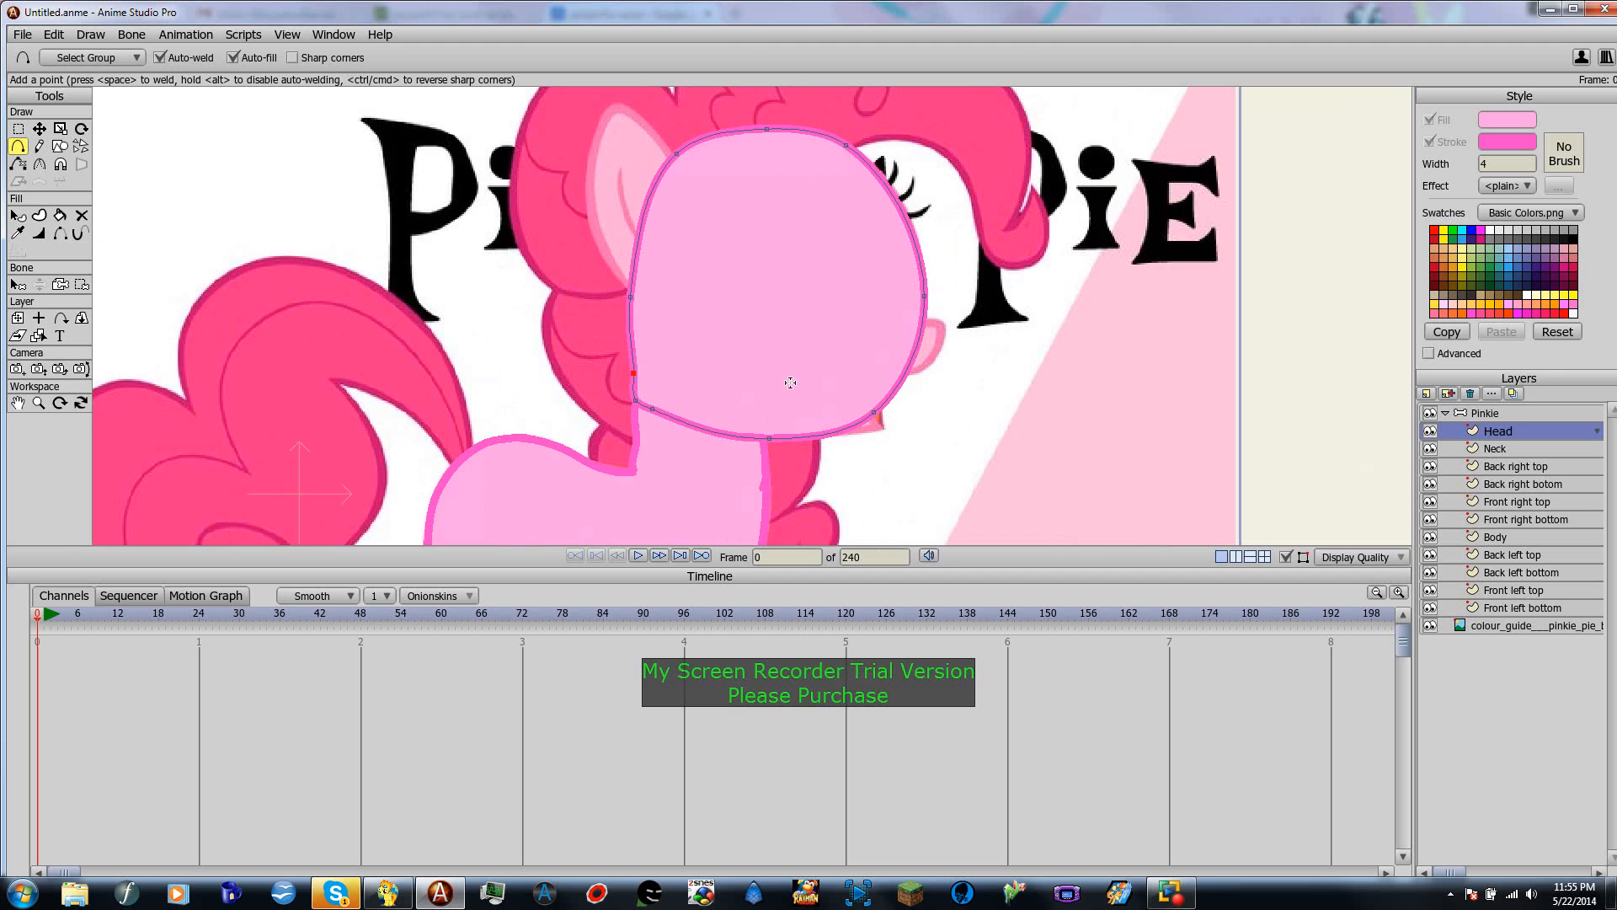
left_click(1430, 626)
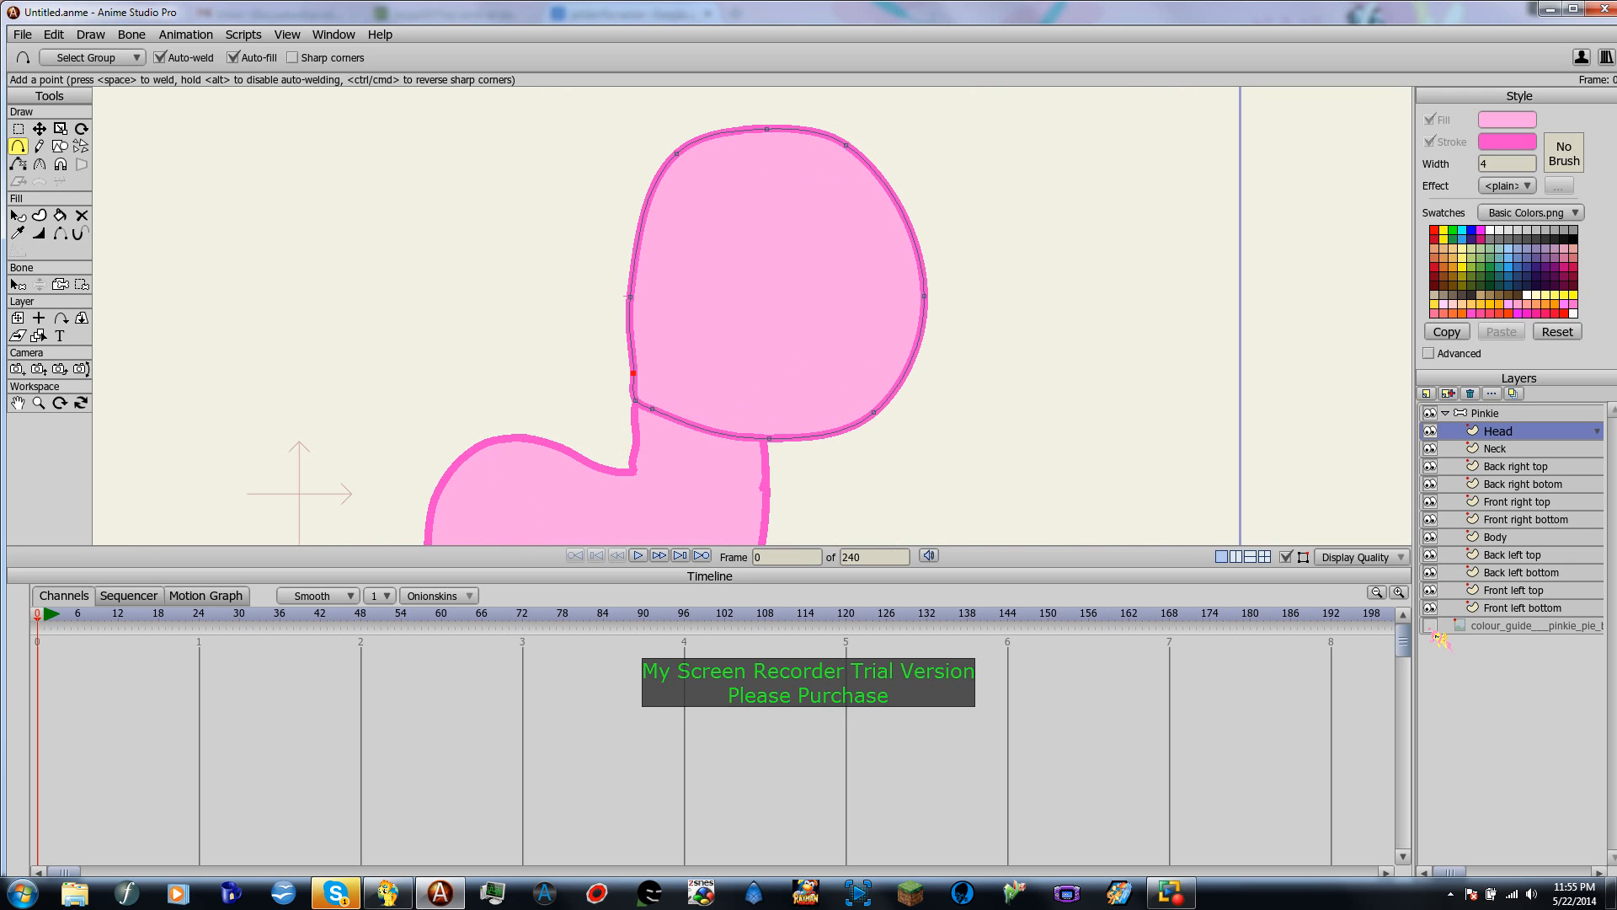
left_click(60, 234)
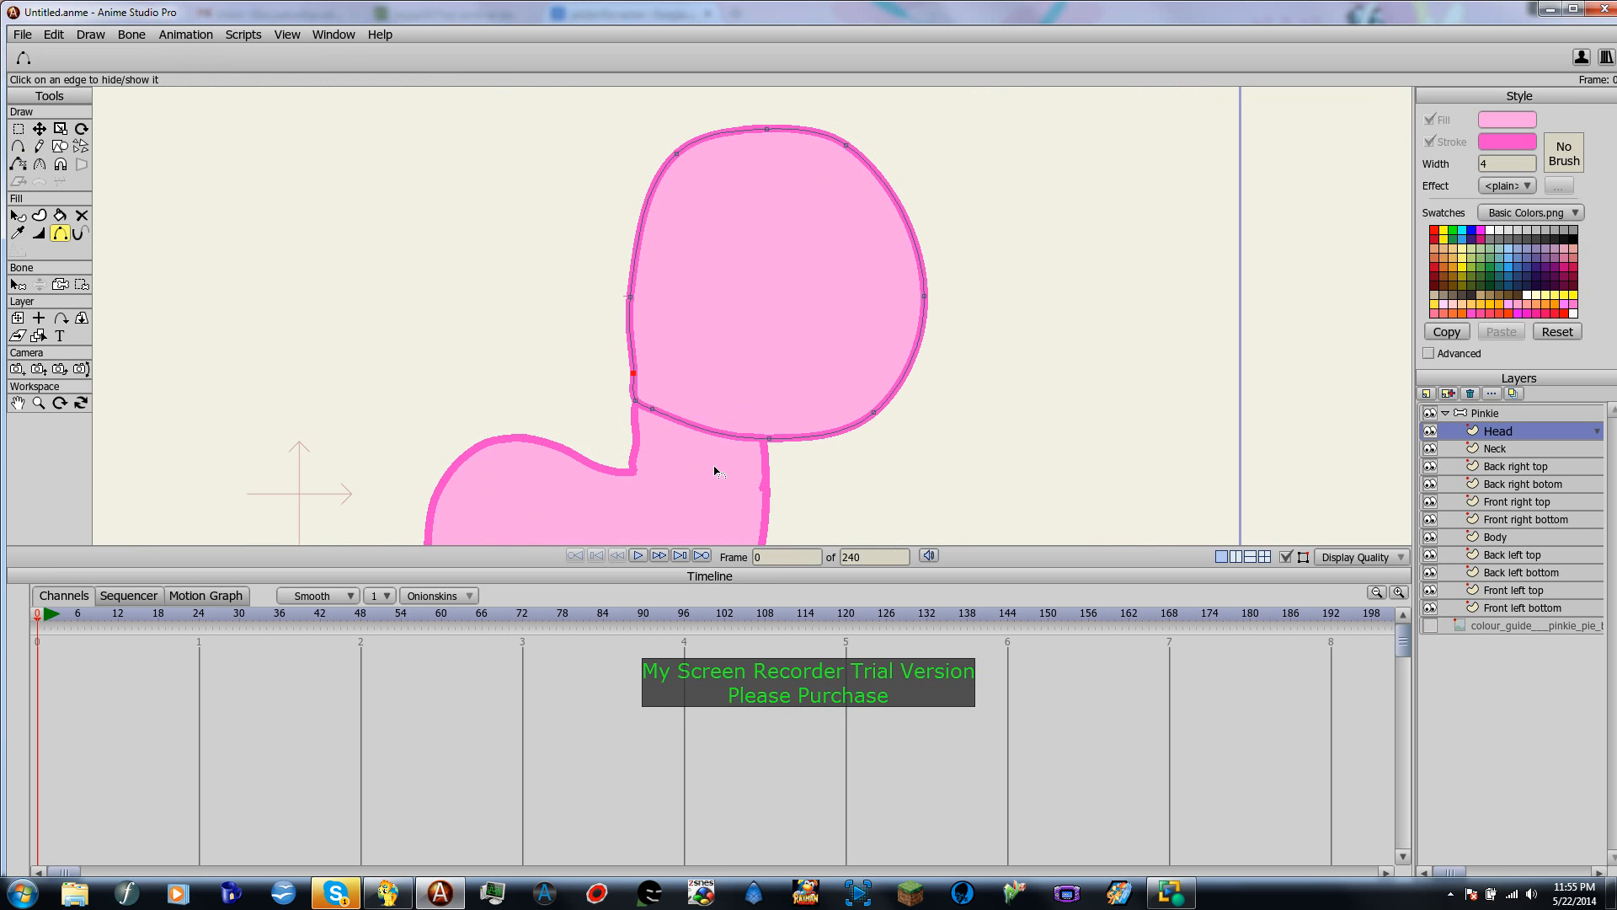
left_click(645, 409)
left_click(1429, 625)
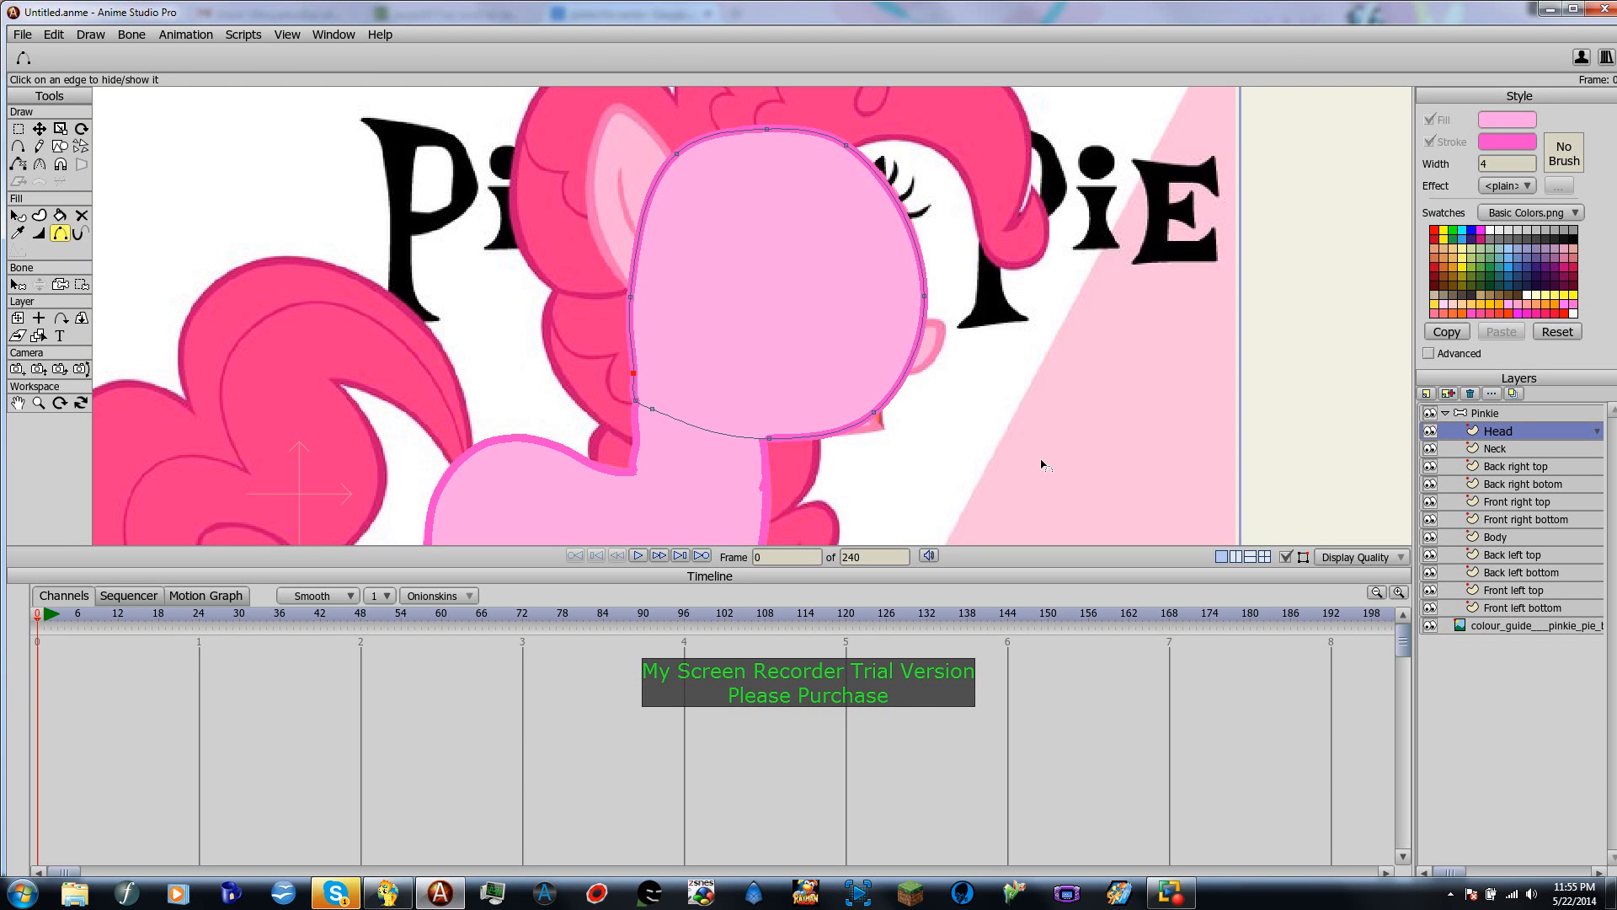
Step: Add a switch layer named Mouths above the Head layer
left_click(1493, 449)
left_click(1496, 433)
left_click(1486, 415)
left_click(1484, 430)
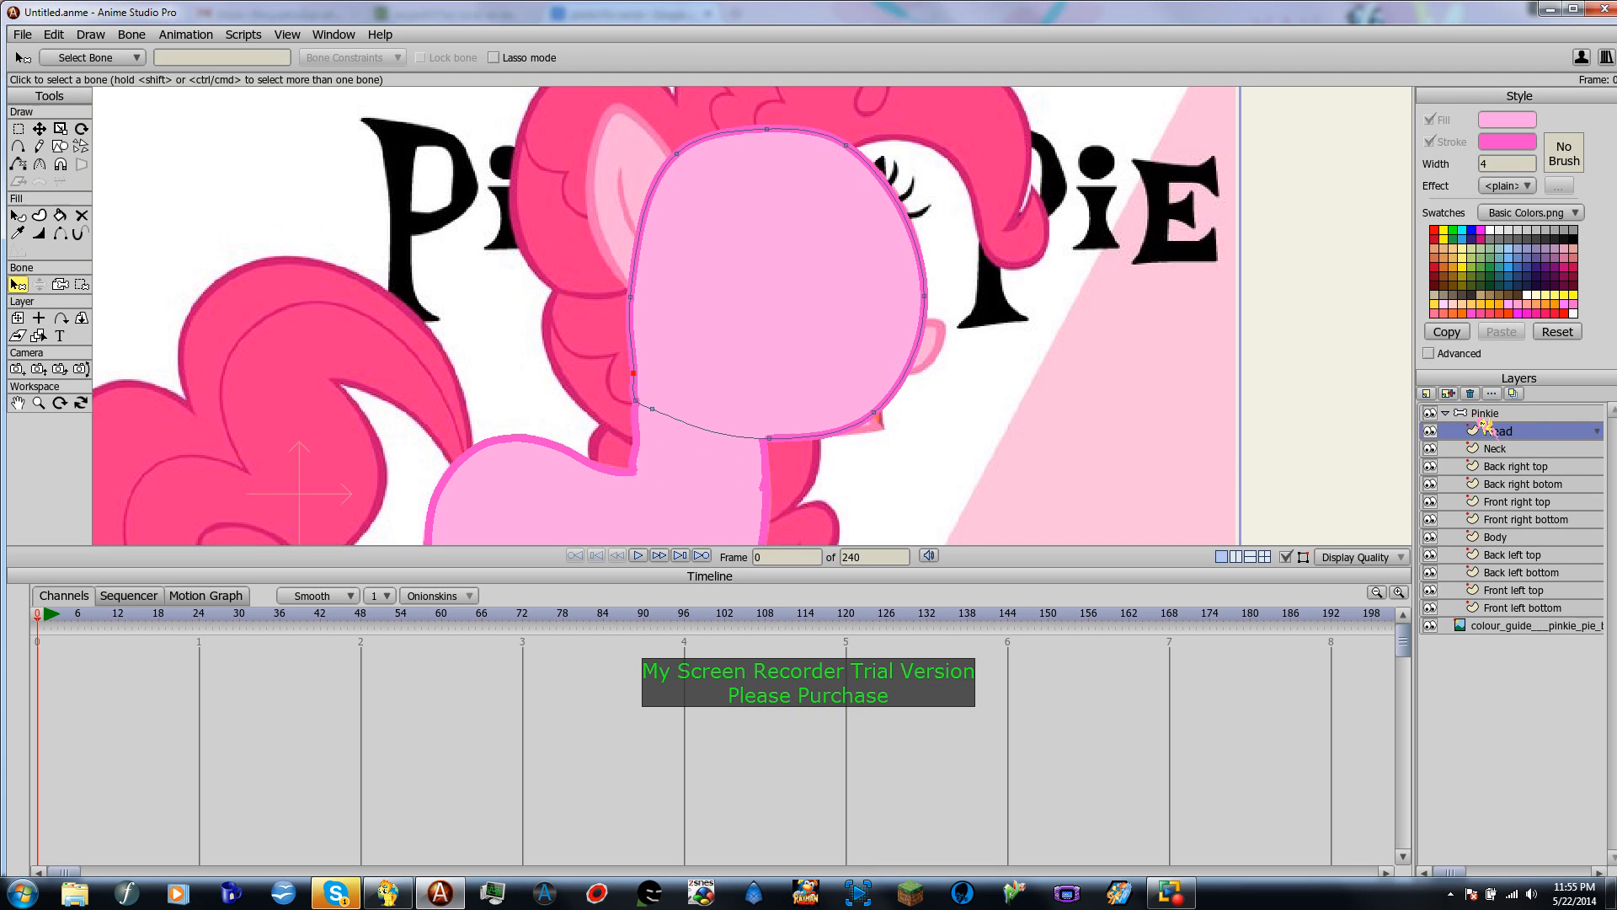
left_click(1447, 394)
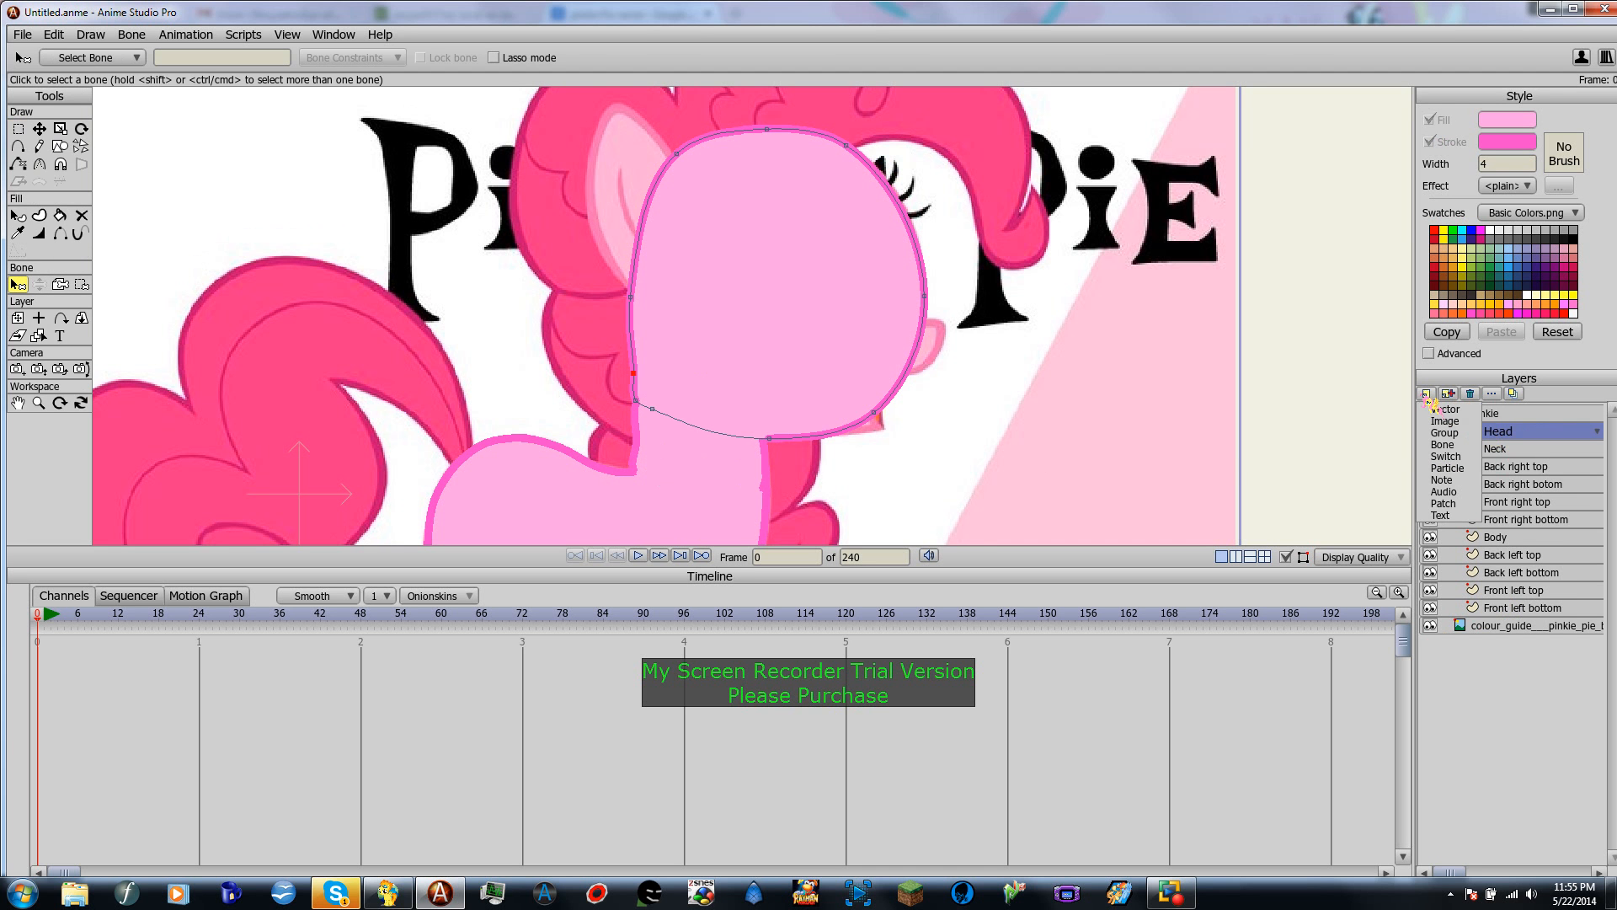
left_click(1474, 462)
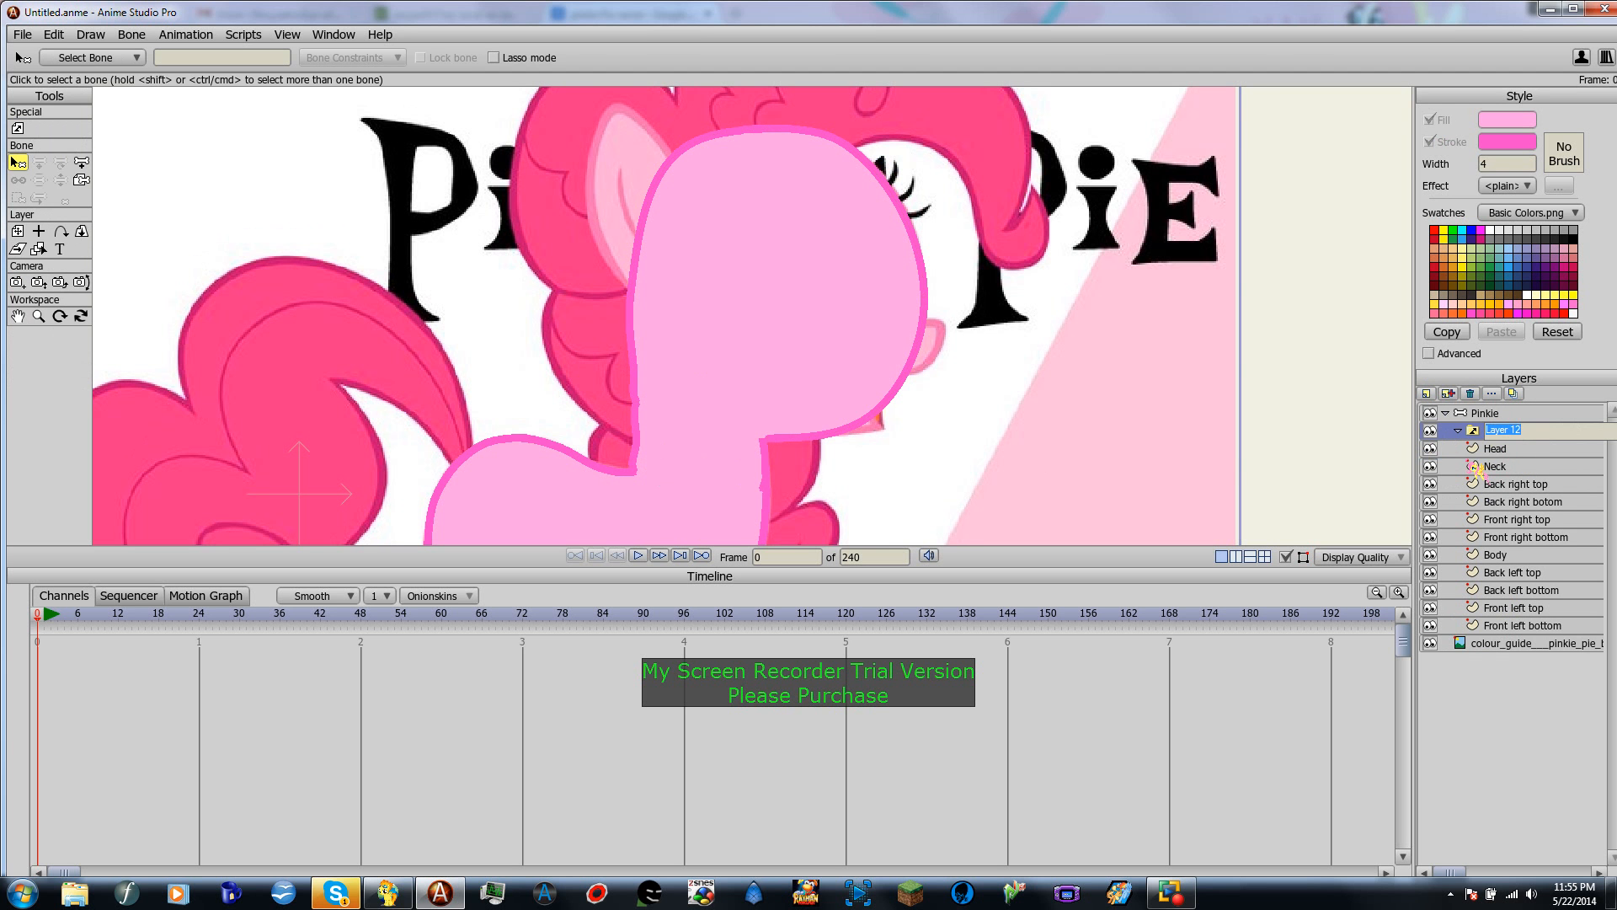
type("Mouths")
key("Return")
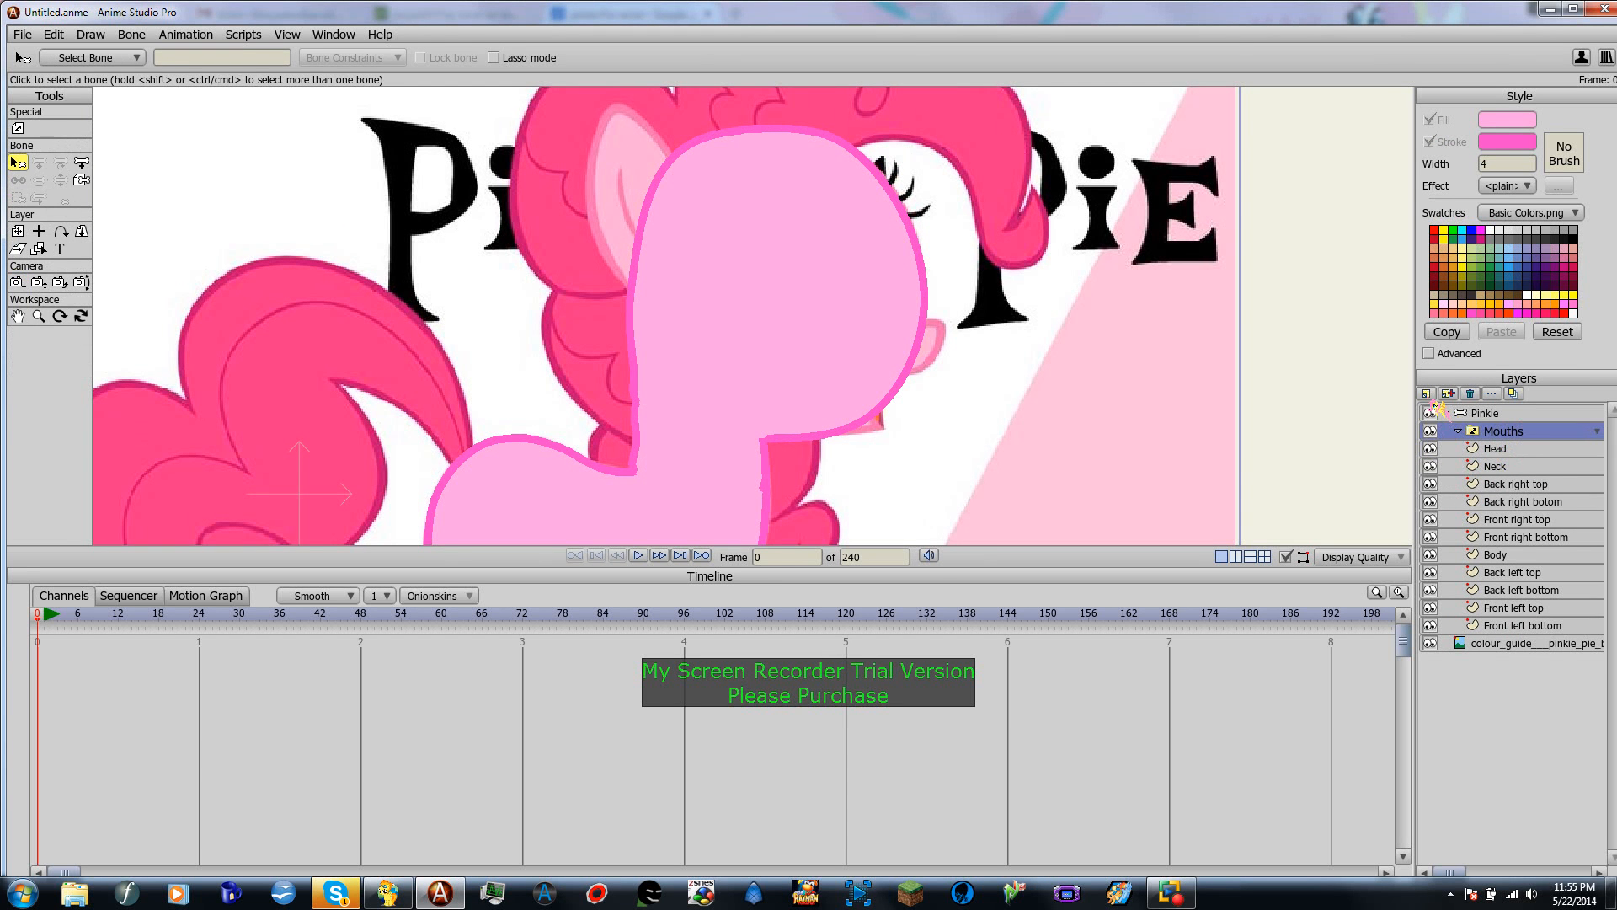
Step: Add a vector layer named Ear above the Mouths layer
left_click(1426, 394)
left_click(1453, 407)
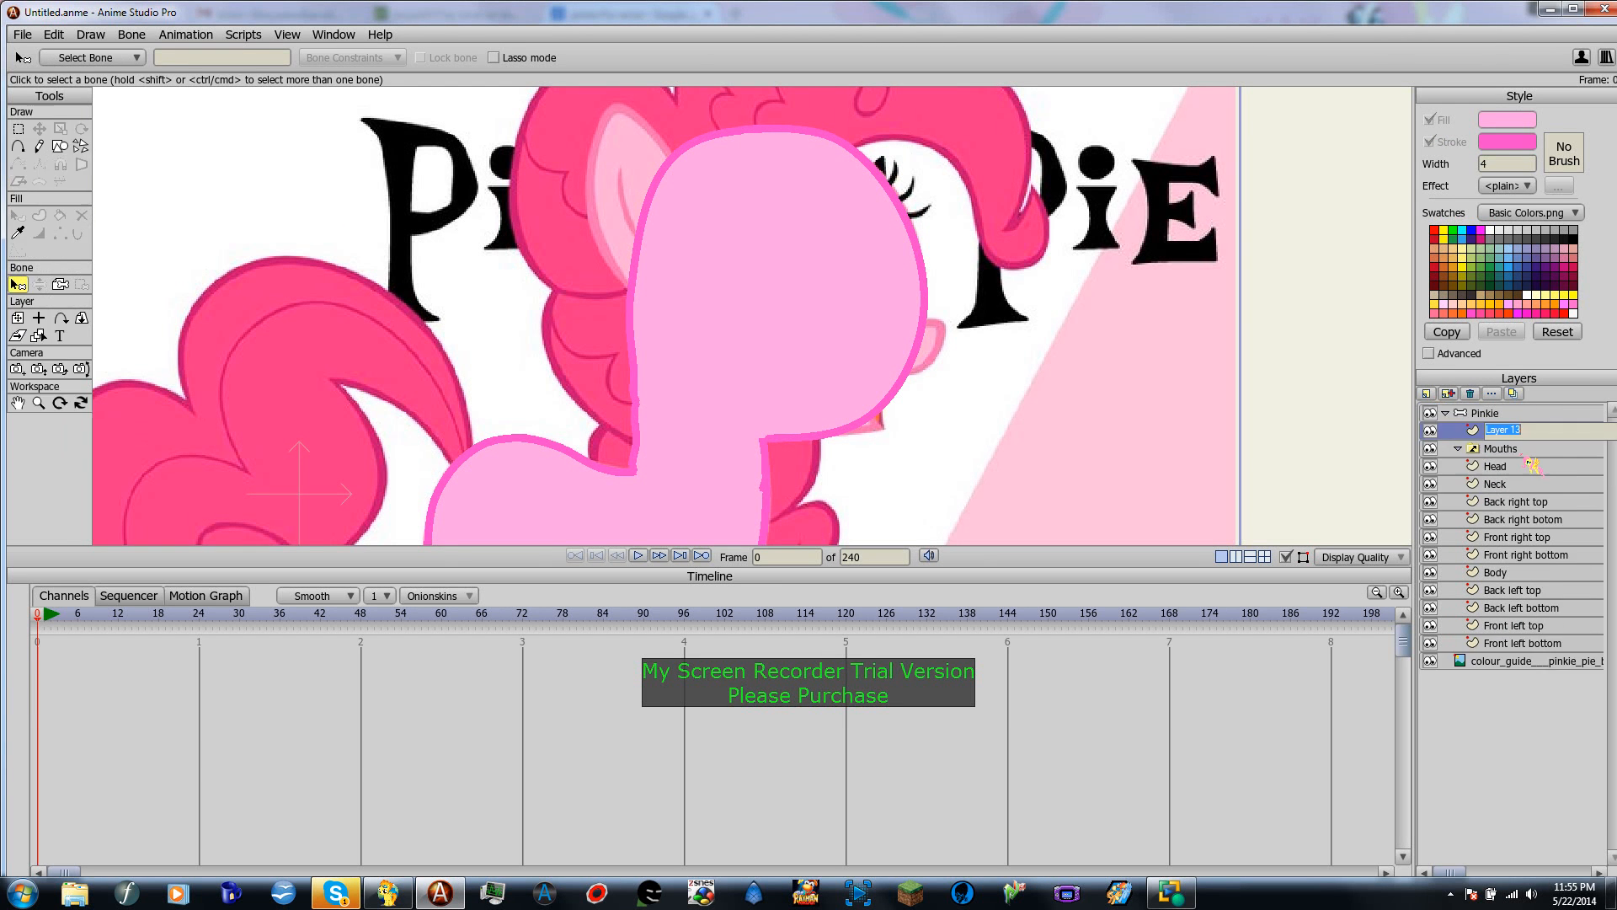
type("Ear")
key("Return")
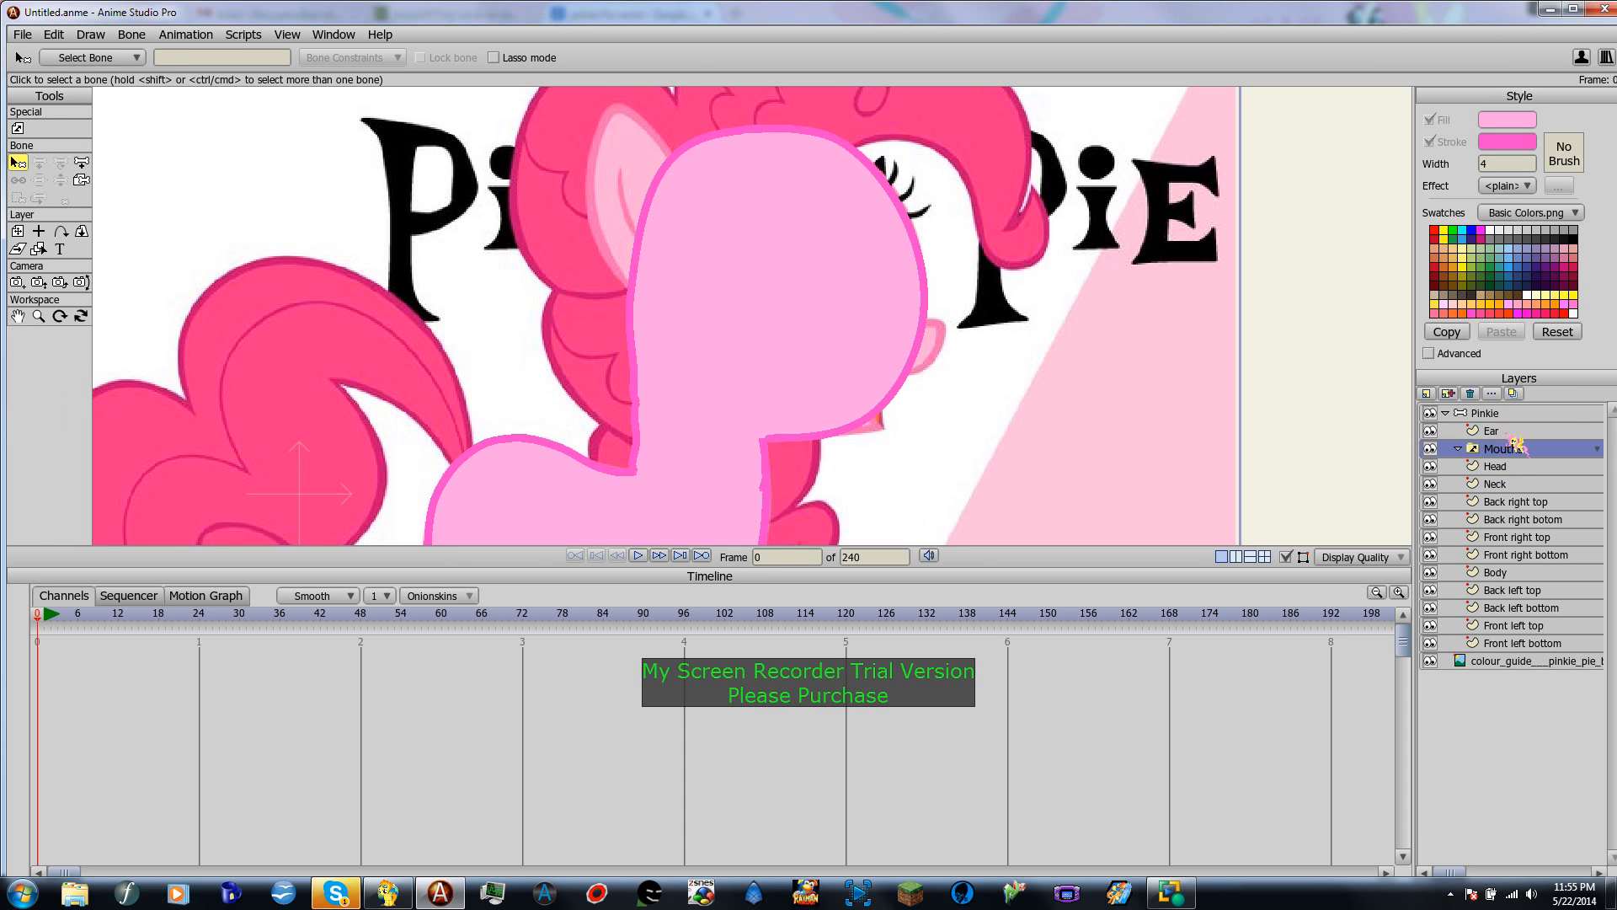
Step: Hide the Head layer and trace the ear's outline as a closed filled shape on the Ear layer
left_click(1430, 465)
key("a")
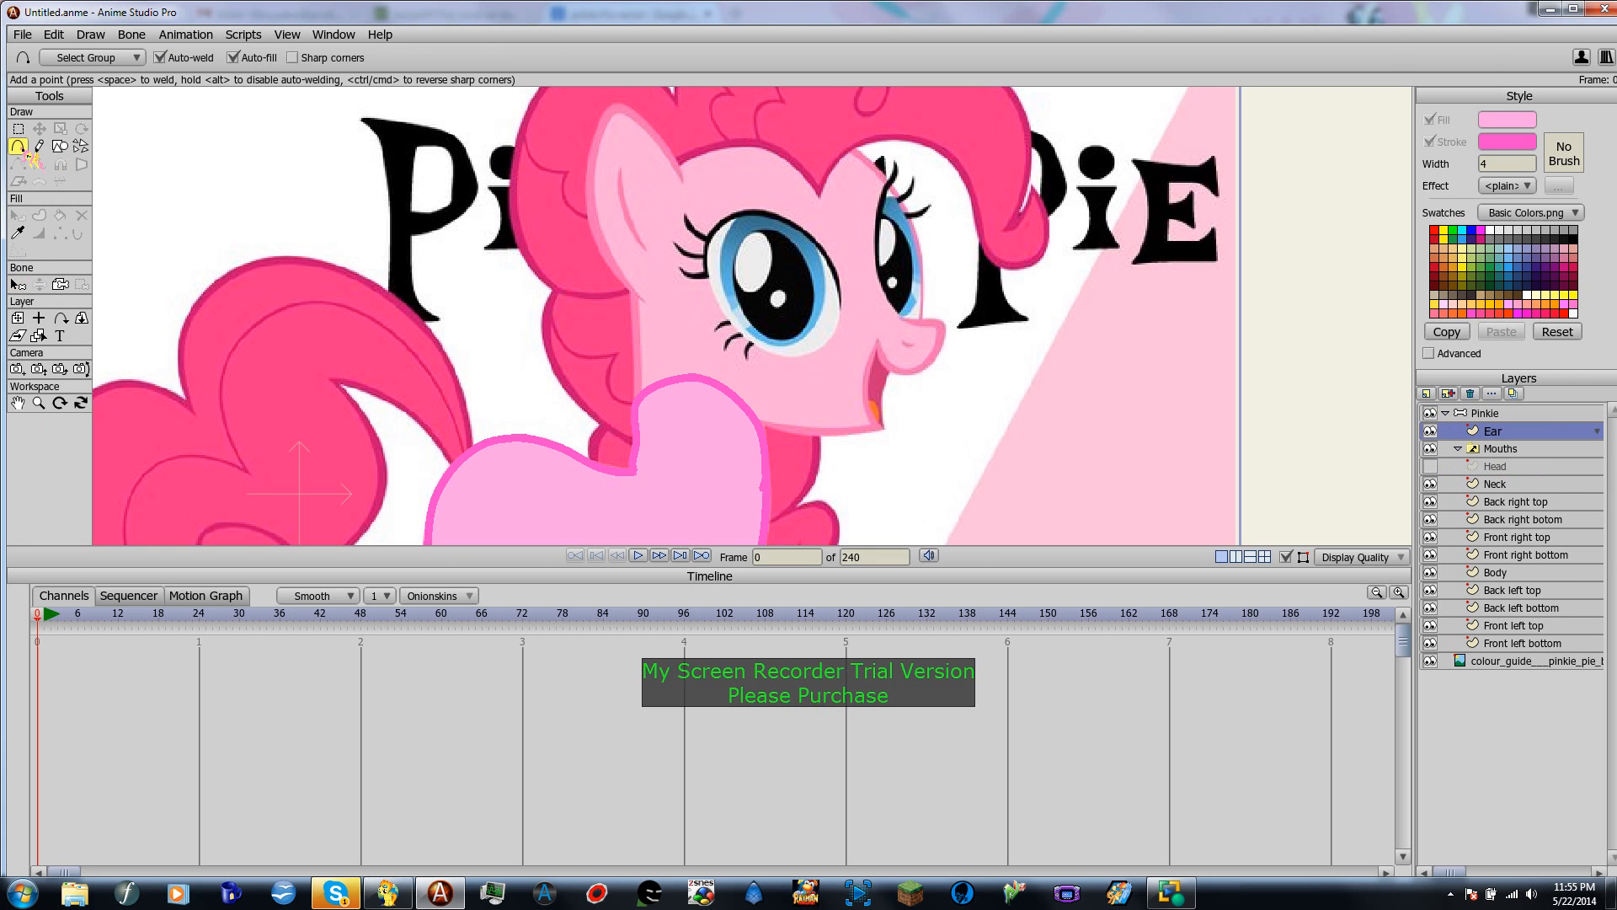
mouse_move(645, 300)
left_mouse_down()
mouse_move(589, 205)
mouse_move(615, 109)
mouse_move(681, 173)
mouse_move(678, 240)
mouse_move(647, 300)
left_mouse_up()
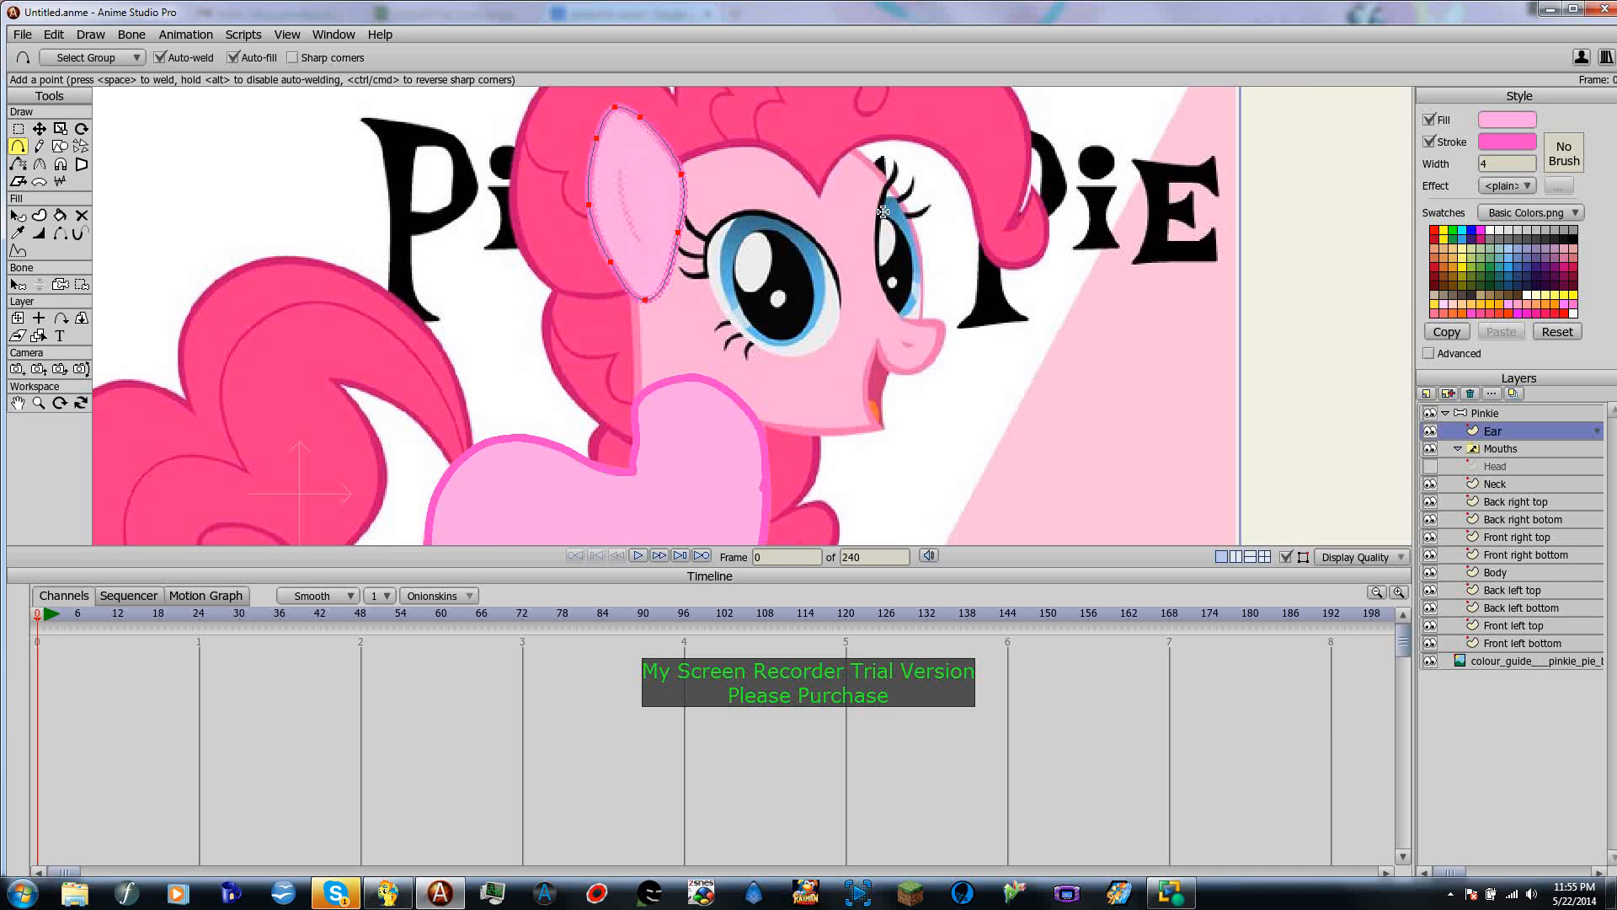
Step: Draw a three-point curved crease inside the ear and create a stroke-only shape from it
scroll(619, 202, "up", 3)
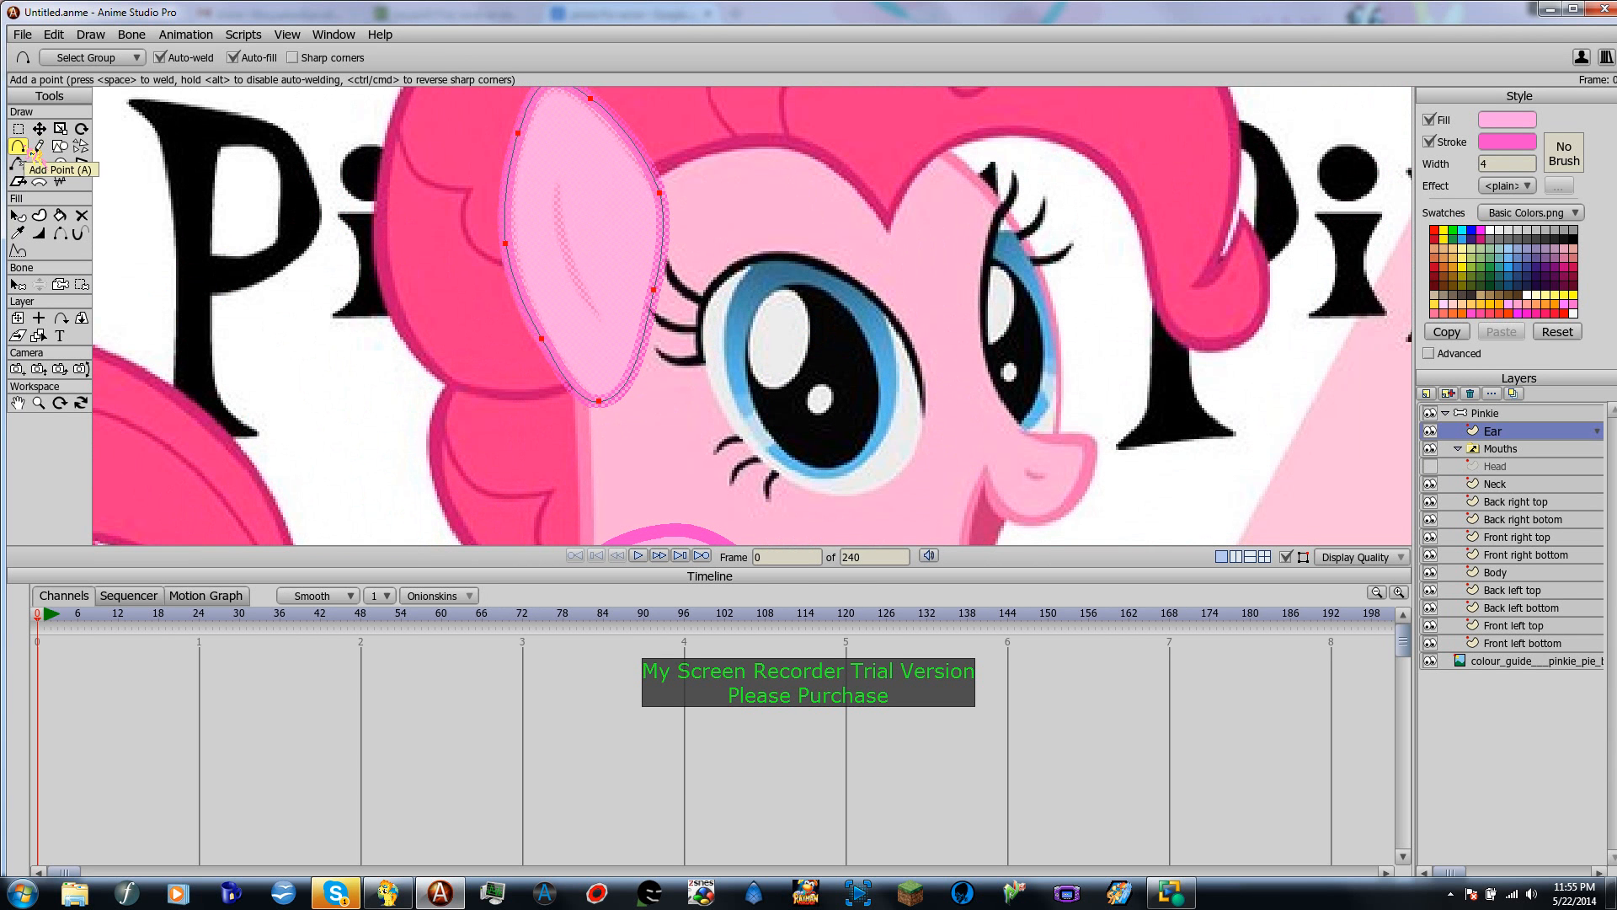
left_click(555, 184)
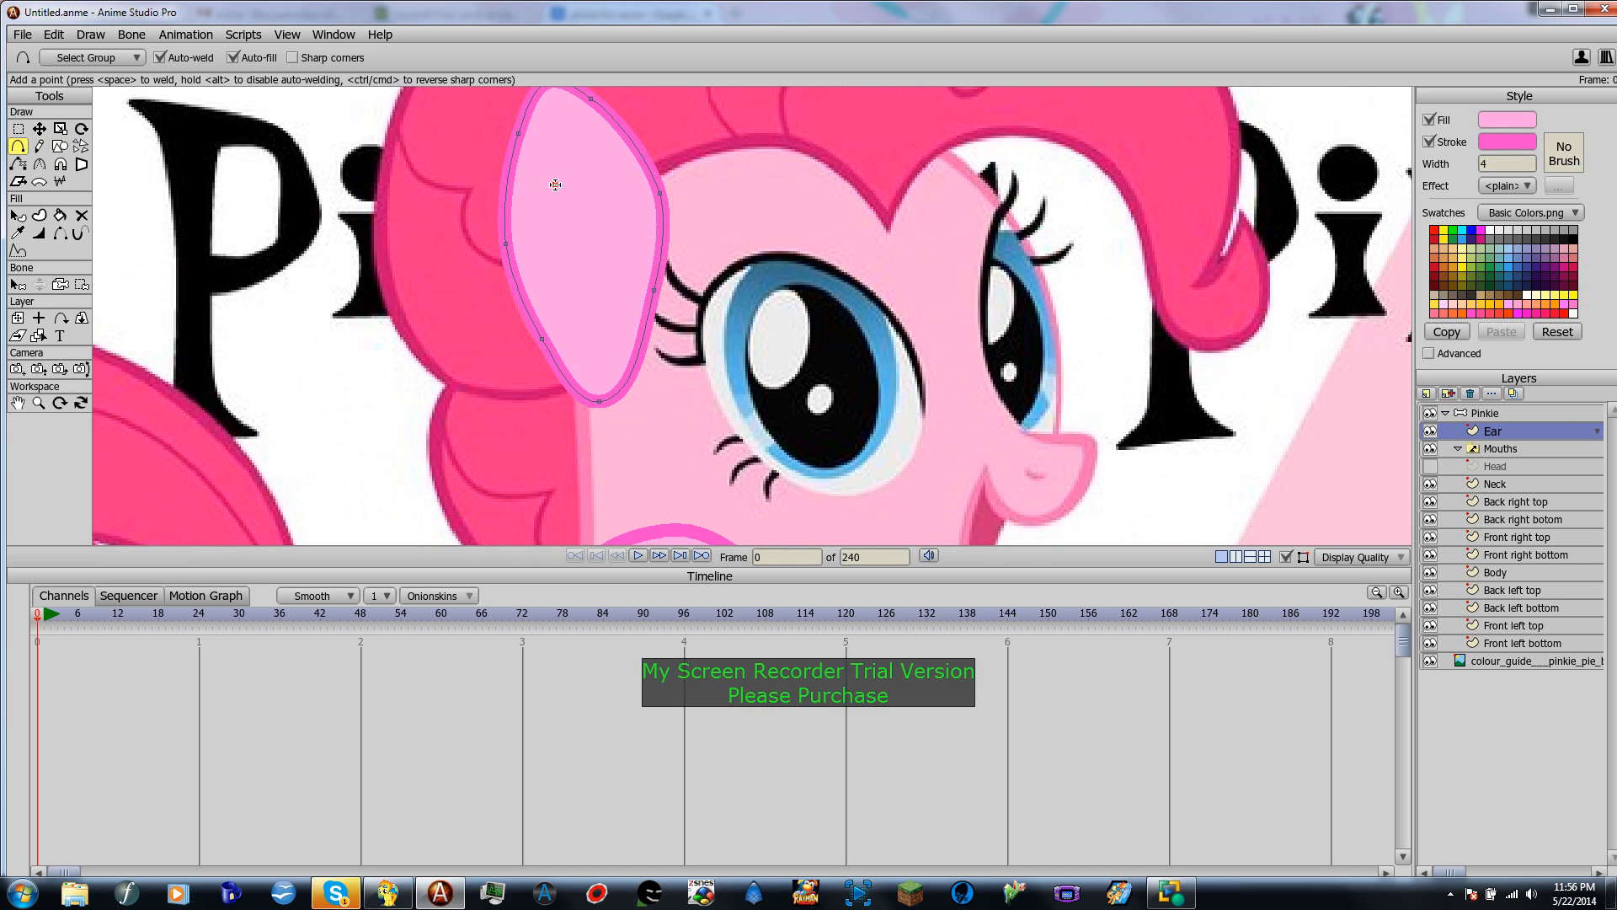
left_click_drag(555, 185, 561, 235)
left_click_drag(561, 235, 591, 287)
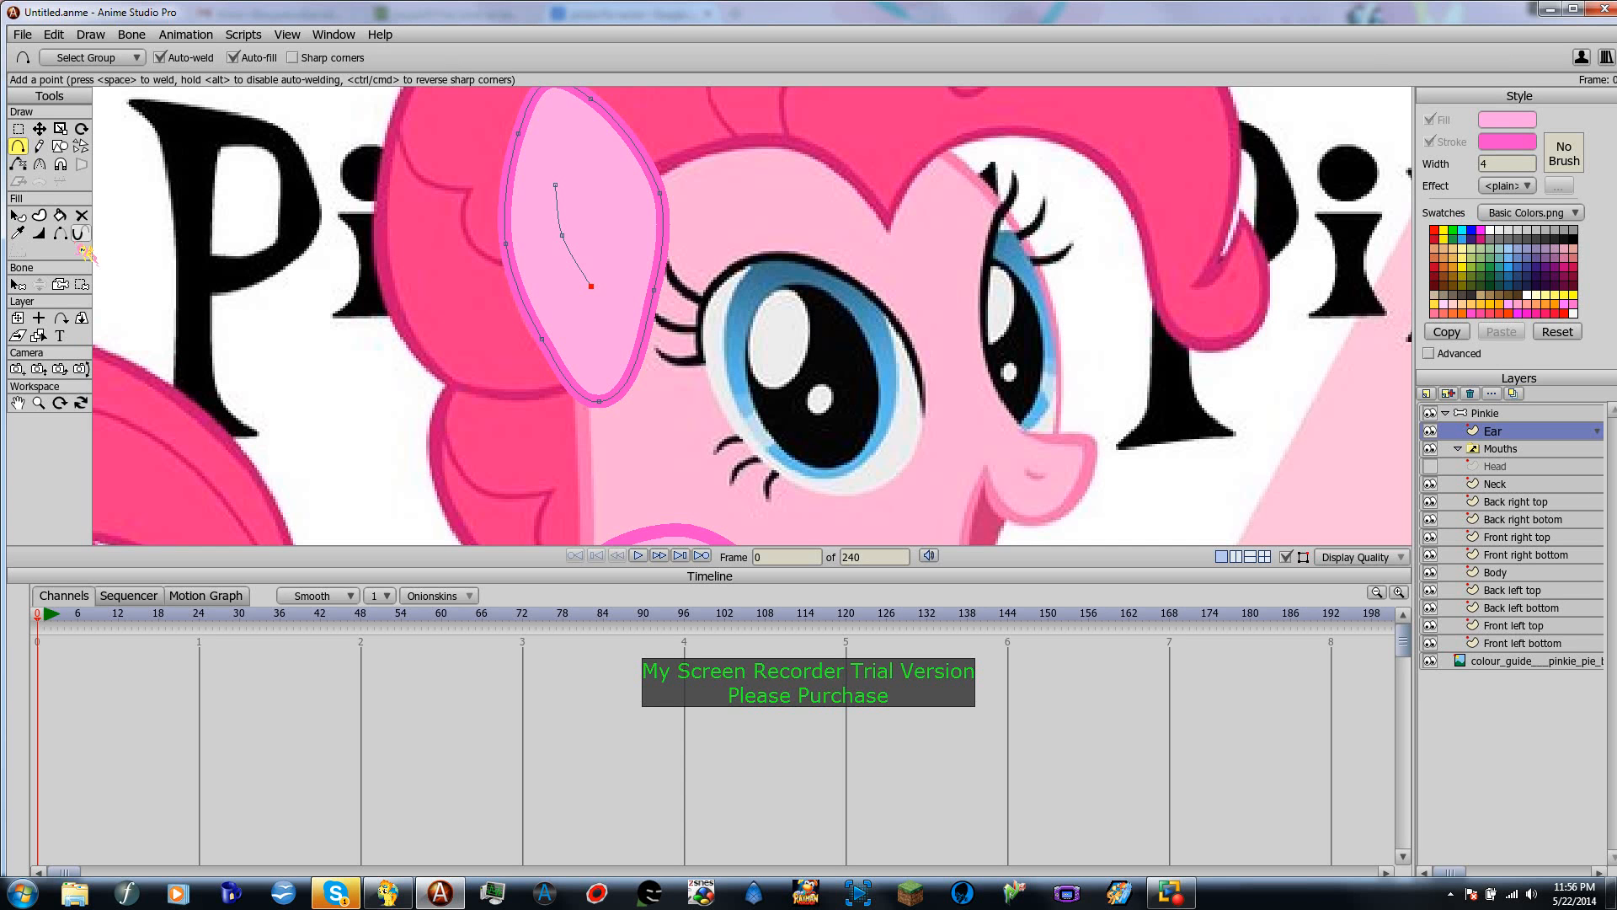
left_click(40, 216)
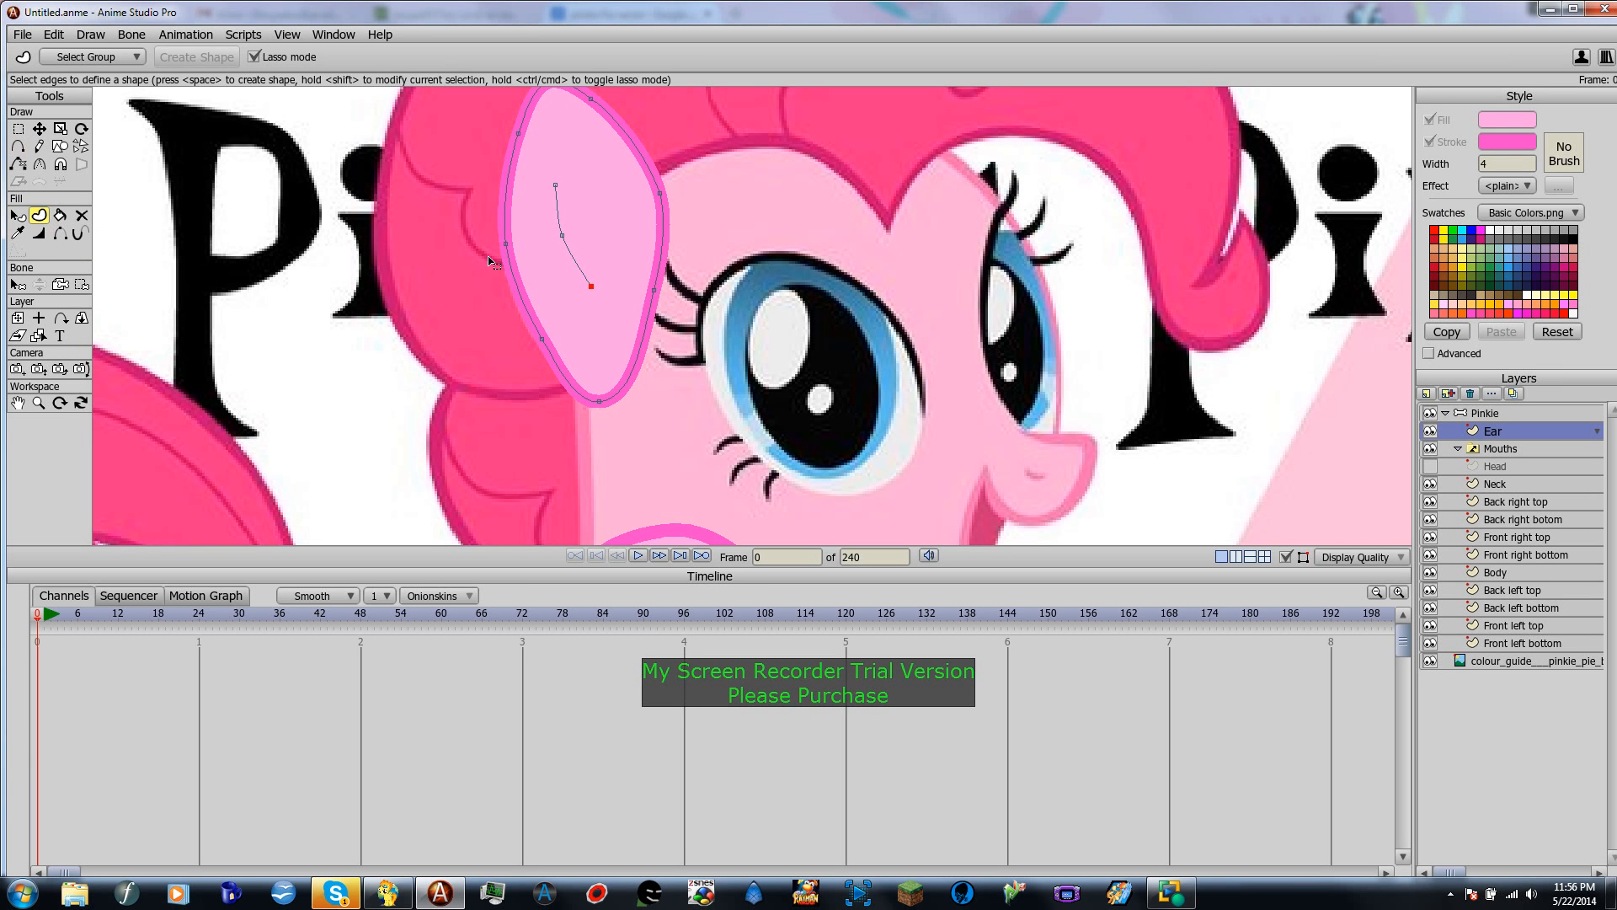
mouse_move(612, 268)
left_mouse_down()
mouse_move(580, 178)
mouse_move(535, 185)
mouse_move(561, 276)
mouse_move(616, 271)
left_mouse_up()
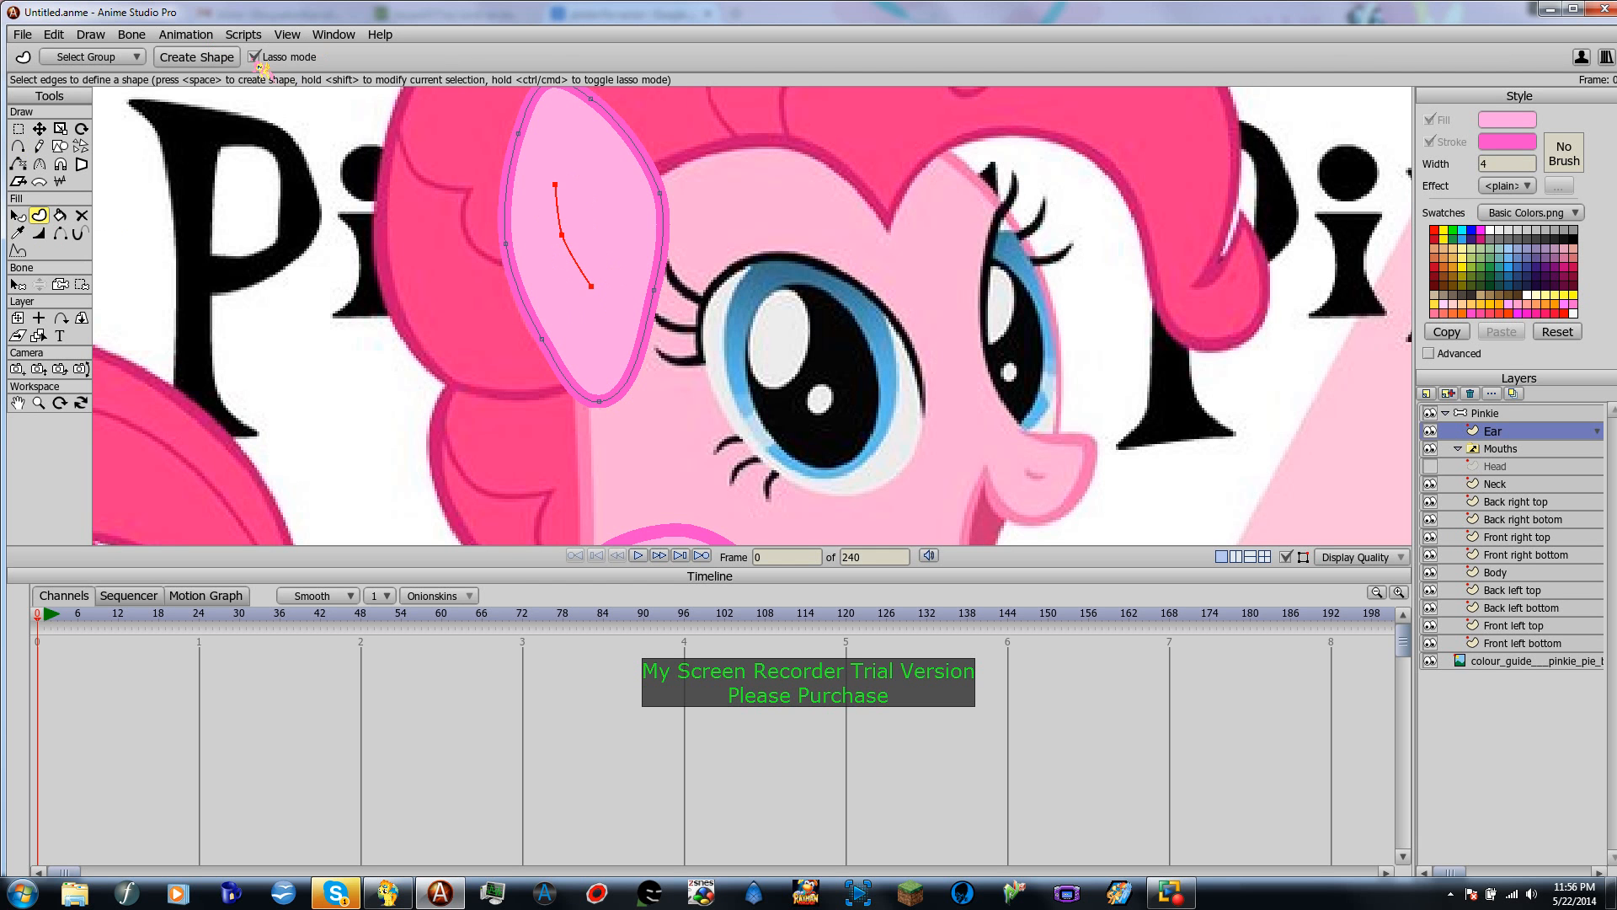
mouse_move(630, 347)
left_mouse_down()
mouse_move(909, 379)
mouse_move(809, 455)
mouse_move(617, 244)
mouse_move(528, 207)
mouse_move(625, 274)
mouse_move(560, 175)
left_mouse_up()
left_click(217, 59)
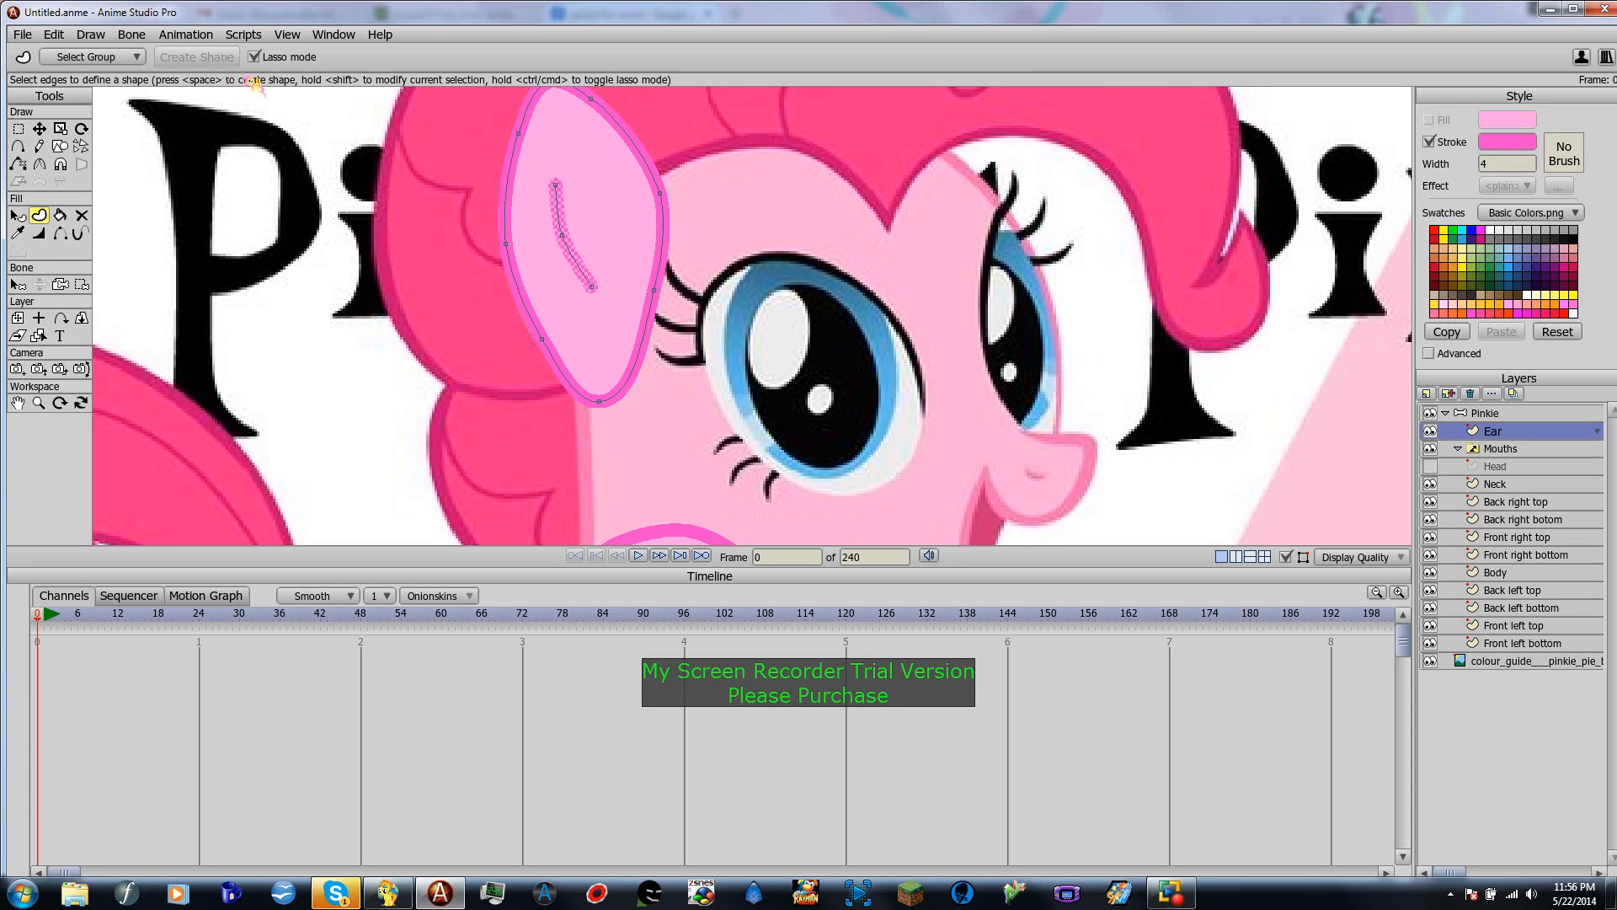
Step: Thin the ear crease's line width to about 2.62 at its upper end and about 2.31 at its lower end
scroll(600, 277, "up", 1)
scroll(602, 275, "down", 1)
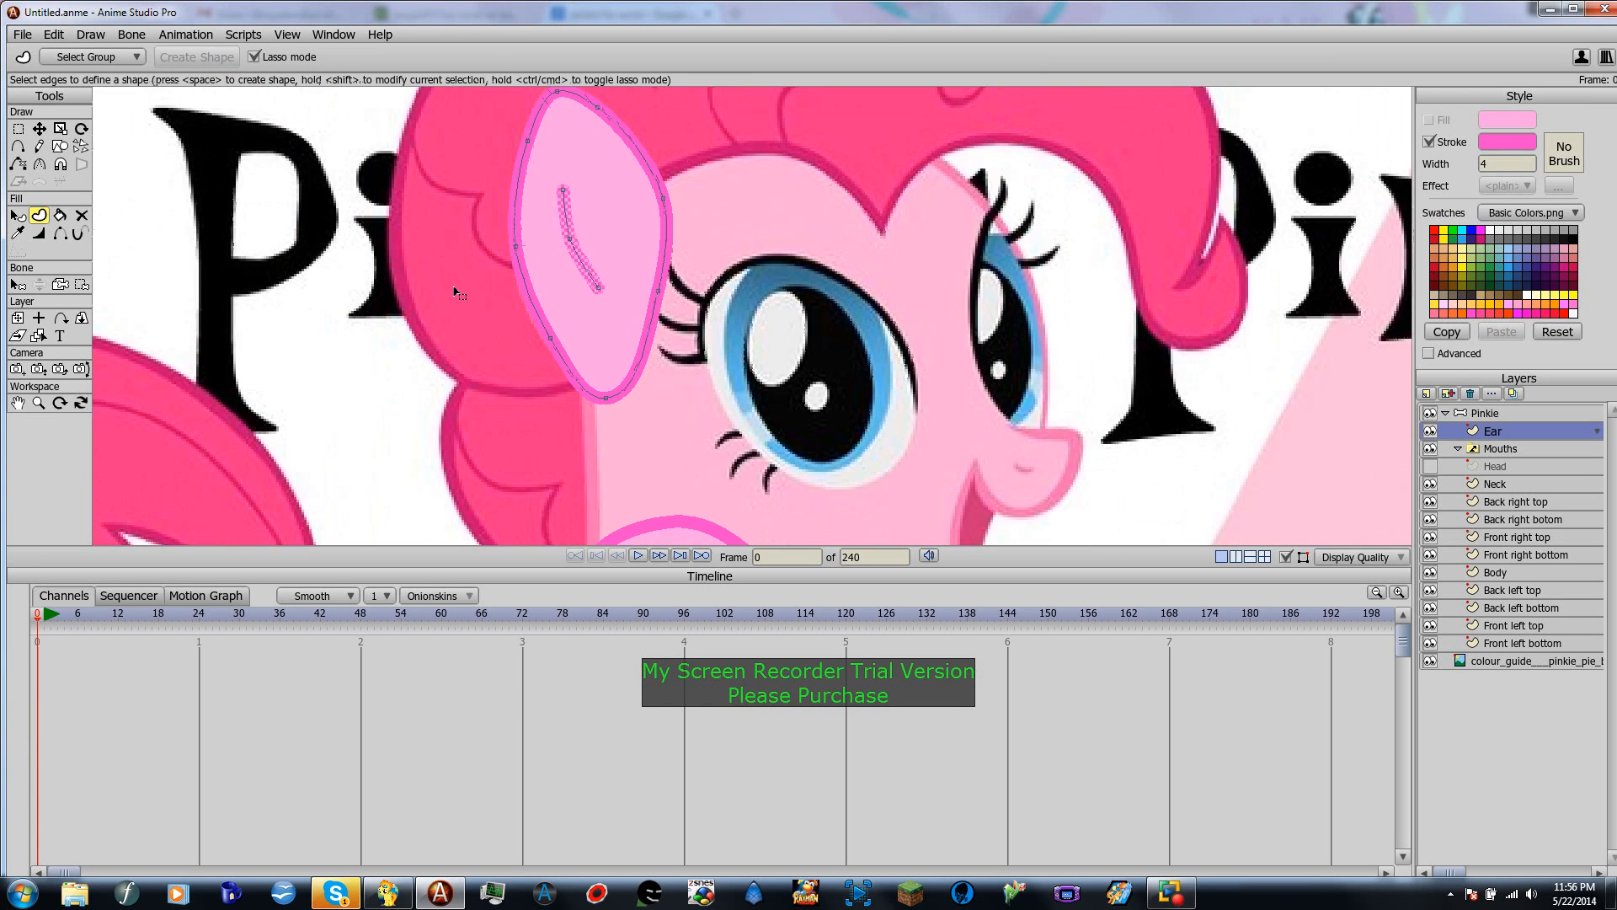
scroll(553, 271, "up", 3)
left_click_drag(543, 243, 589, 304)
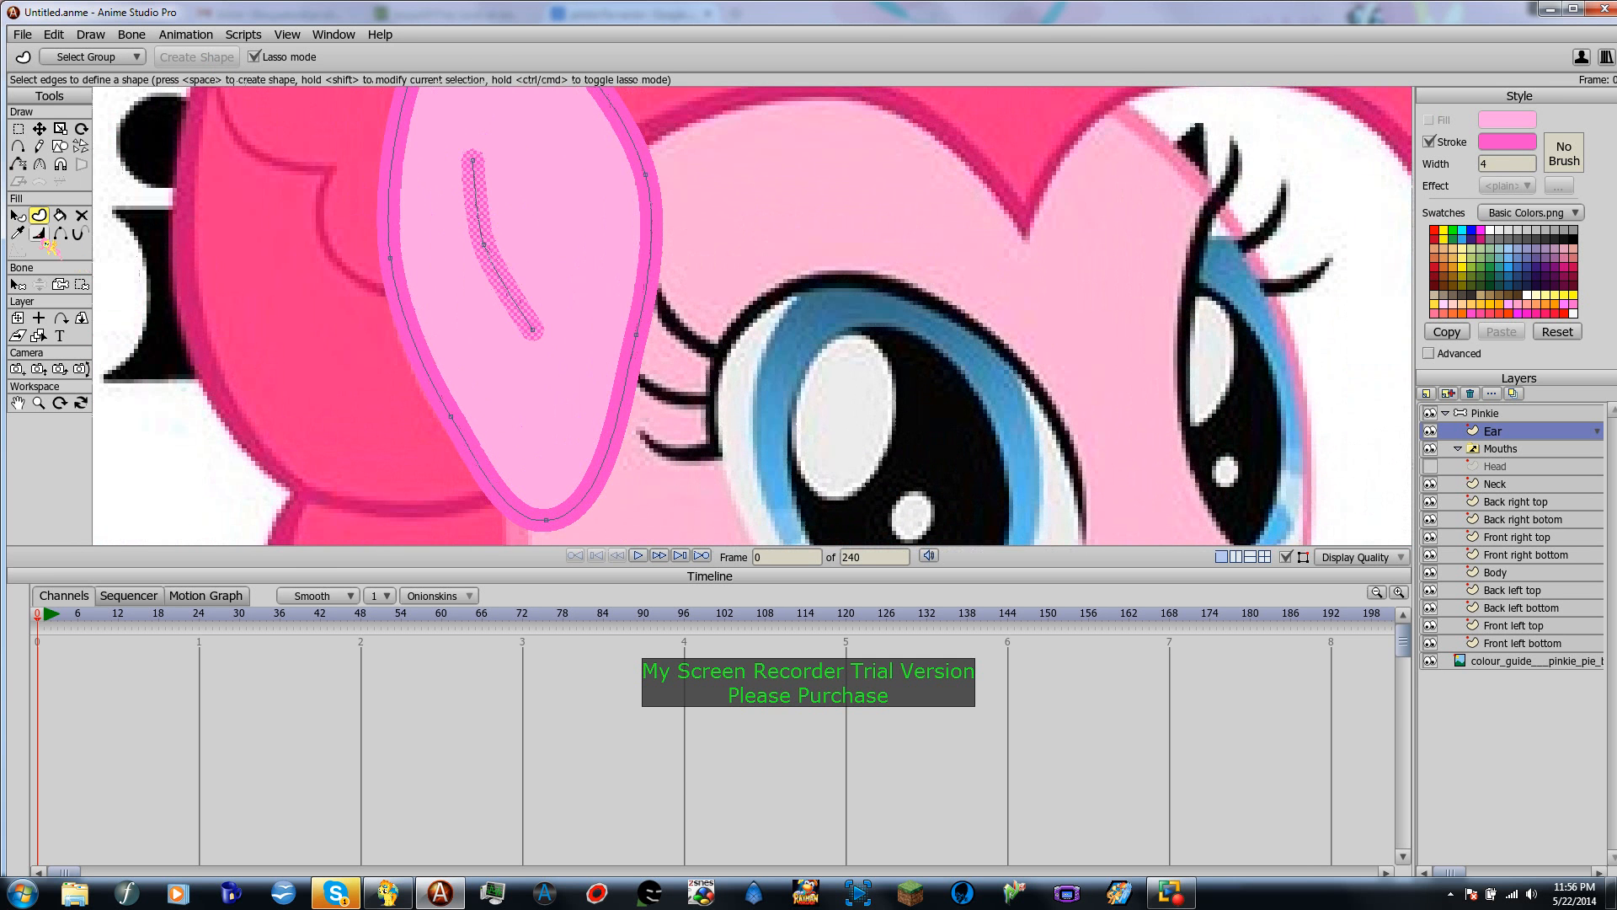
left_click(38, 234)
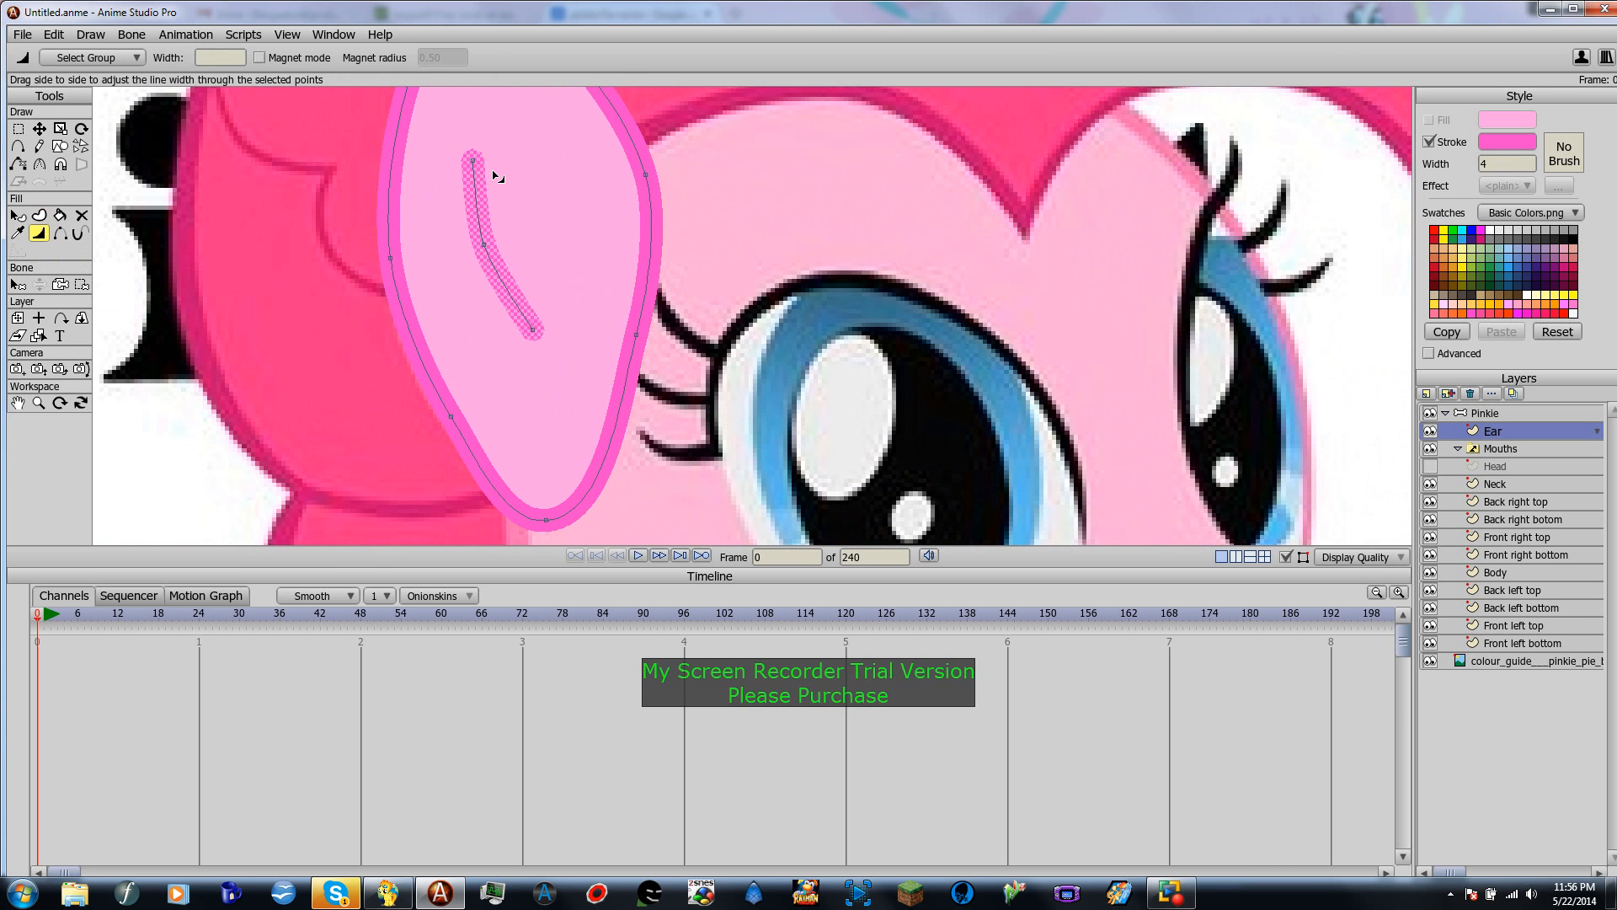
left_click_drag(473, 160, 458, 167)
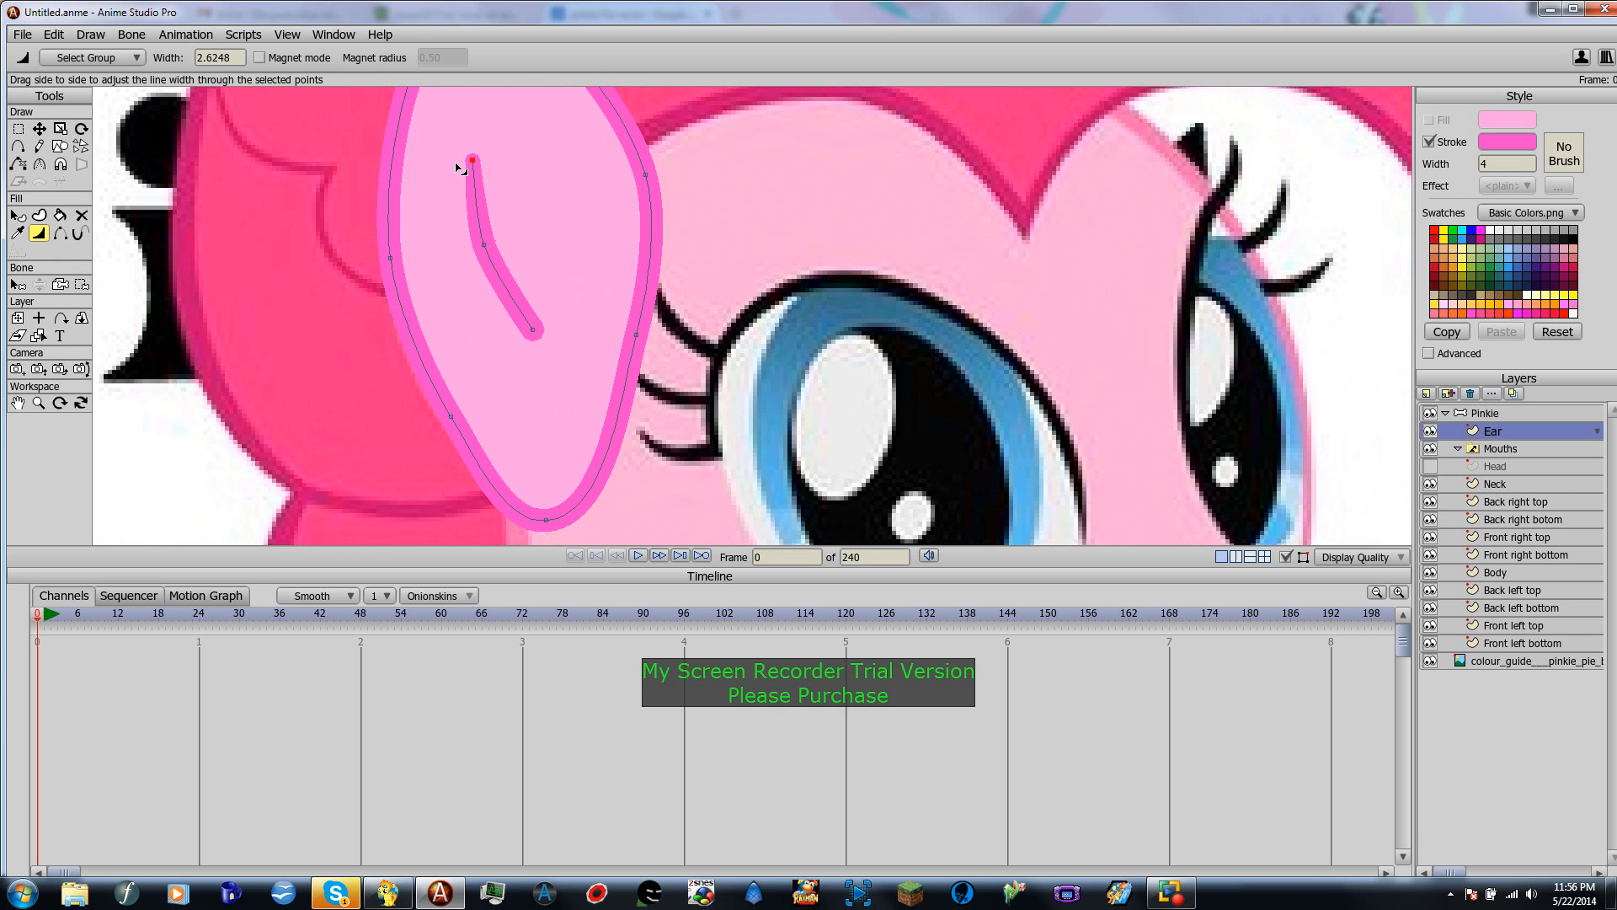
left_click_drag(532, 329, 514, 348)
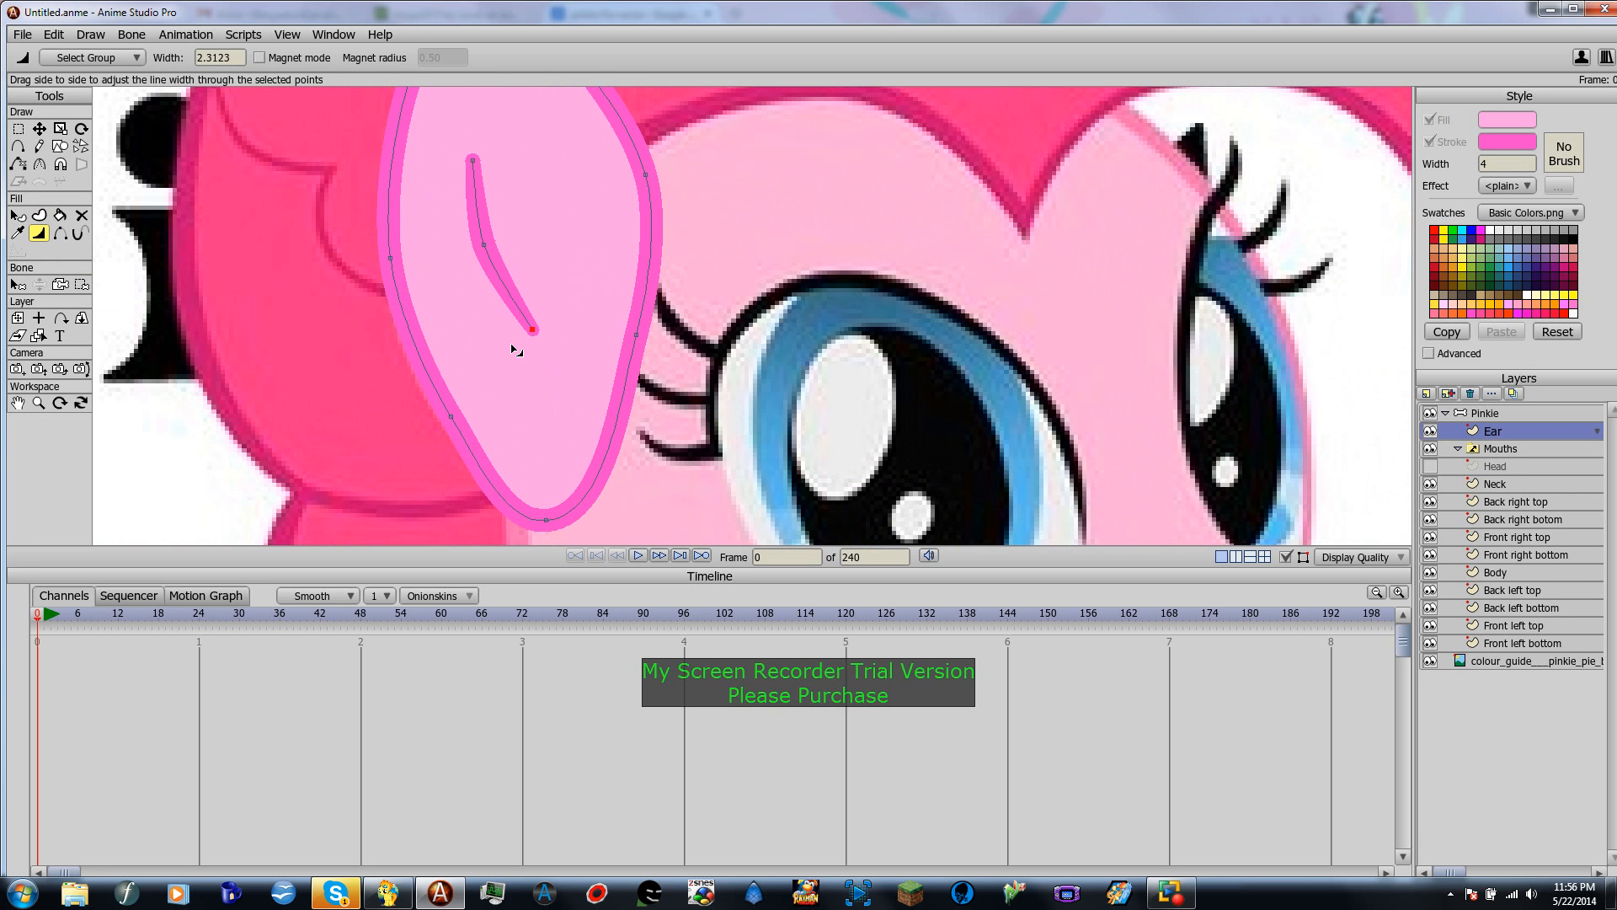
Step: Show the Head layer again and hide the ear outline's edges where the ear overlaps the head
scroll(512, 320, "down", 3)
scroll(507, 308, "down", 2)
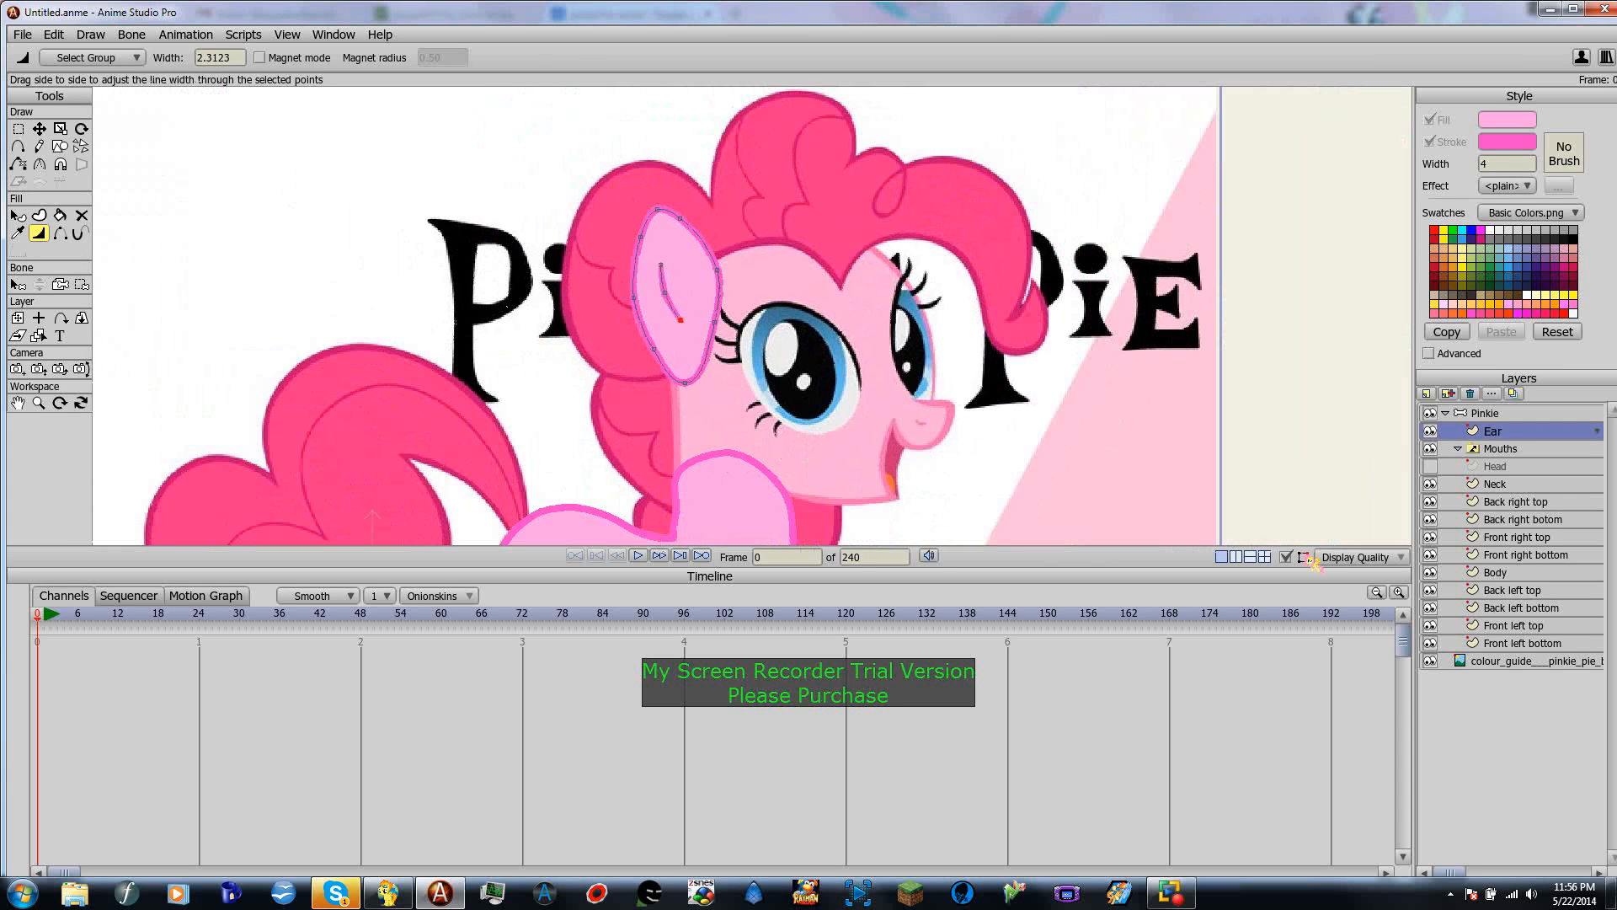
left_click(1430, 466)
left_click_drag(776, 445, 683, 366)
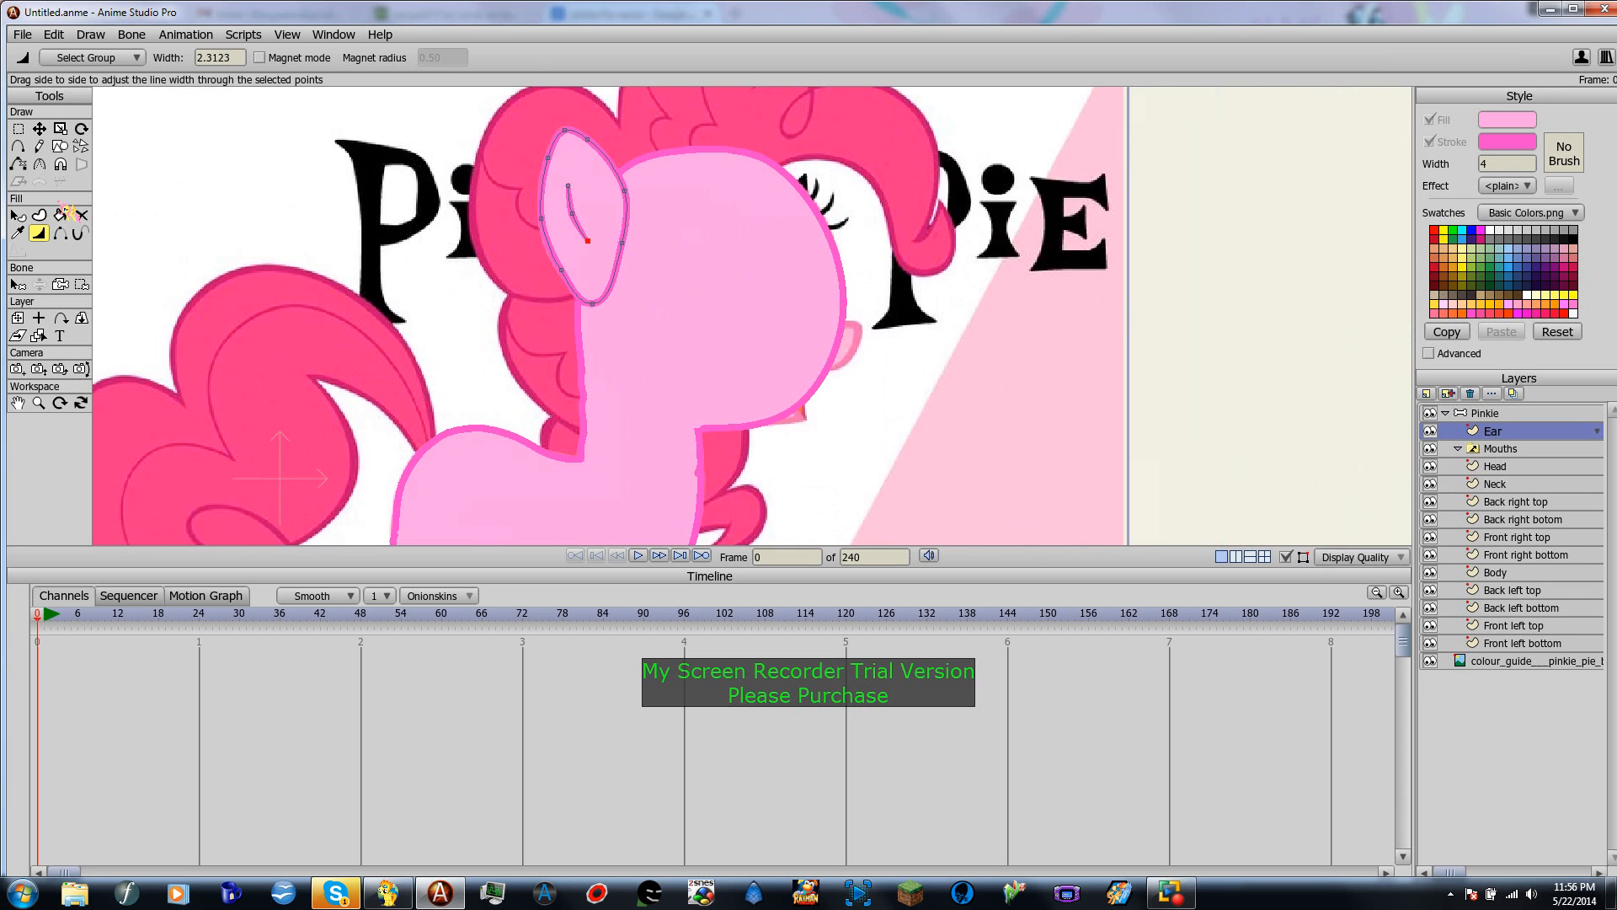
left_click(60, 234)
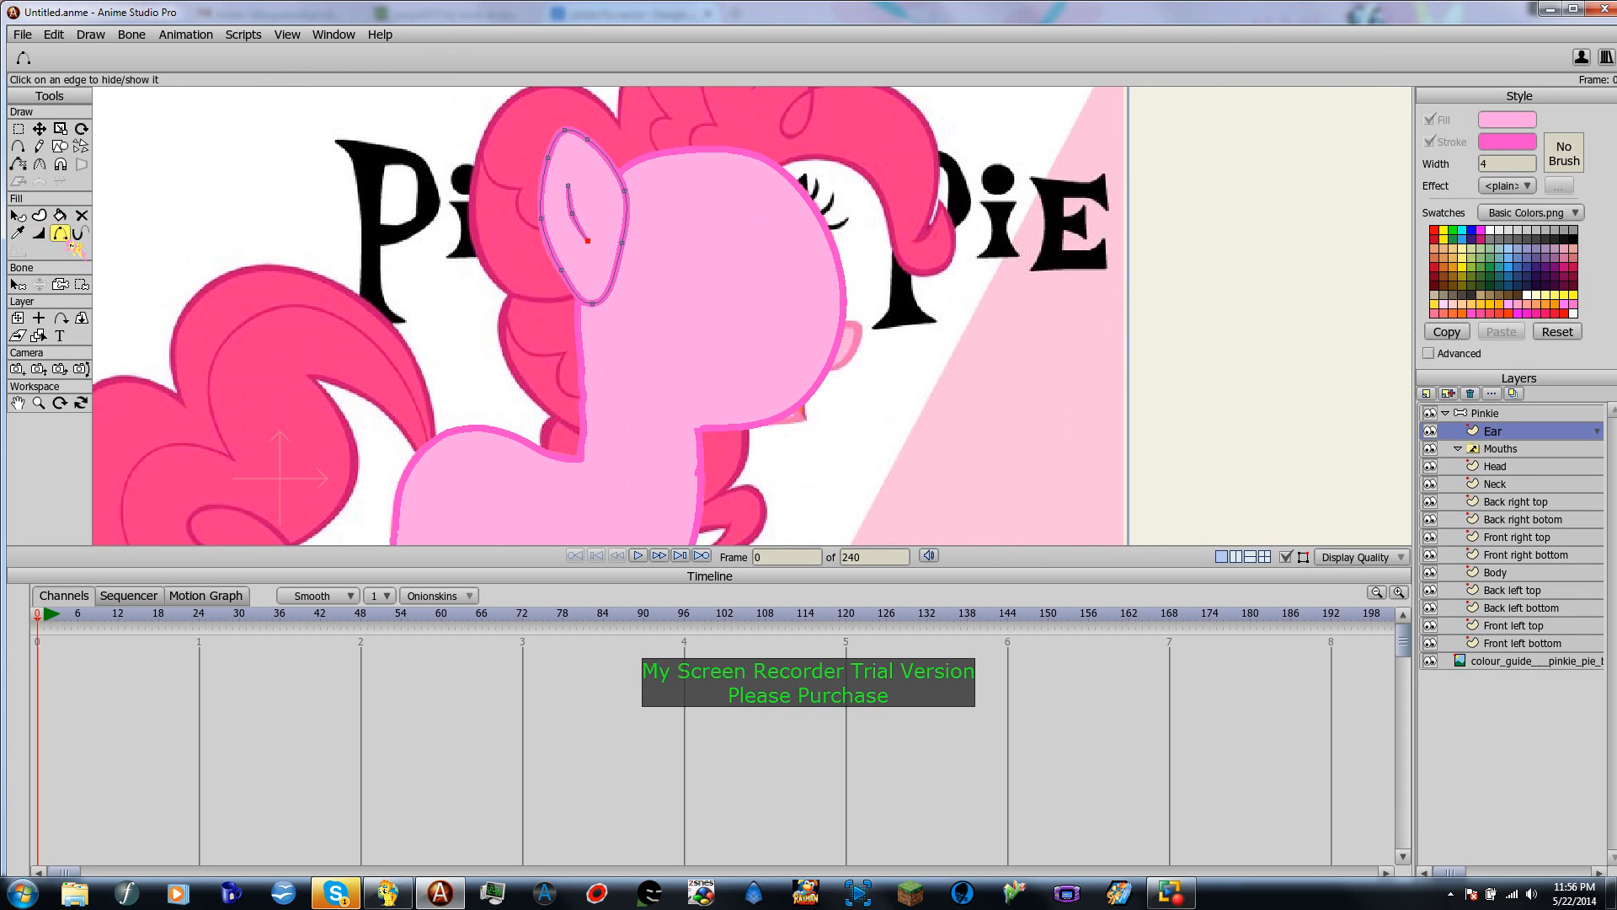
left_click(612, 286)
left_click(624, 217)
Step: Review the assembled pony with the reference image temporarily hidden and the Pinkie bone layer selected
left_click(1430, 660)
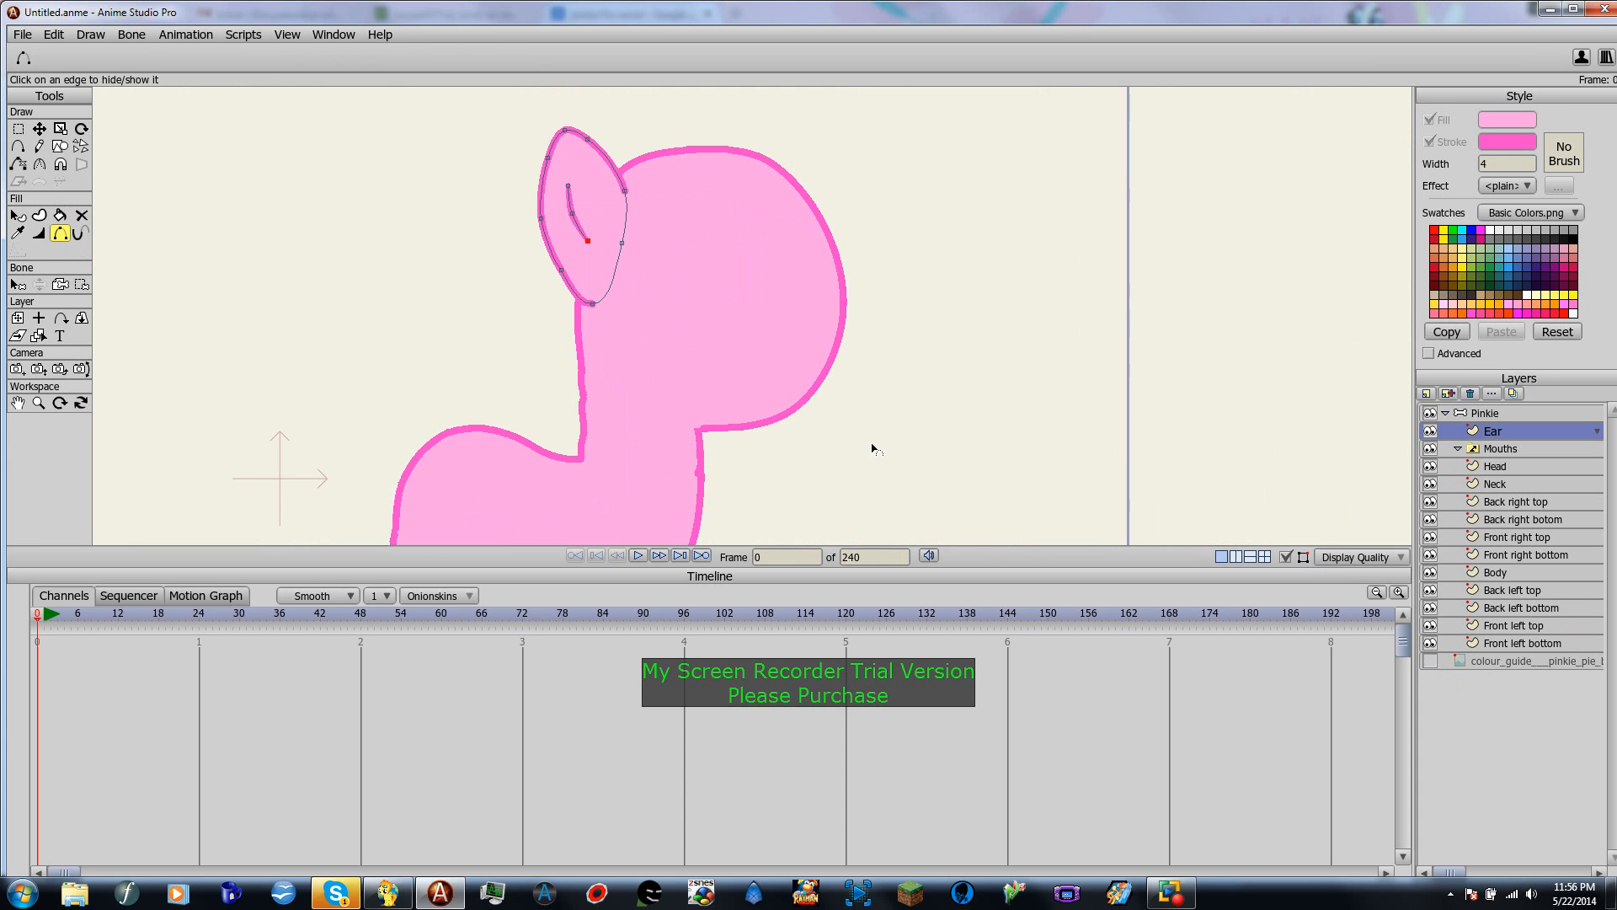
scroll(873, 448, "down", 5)
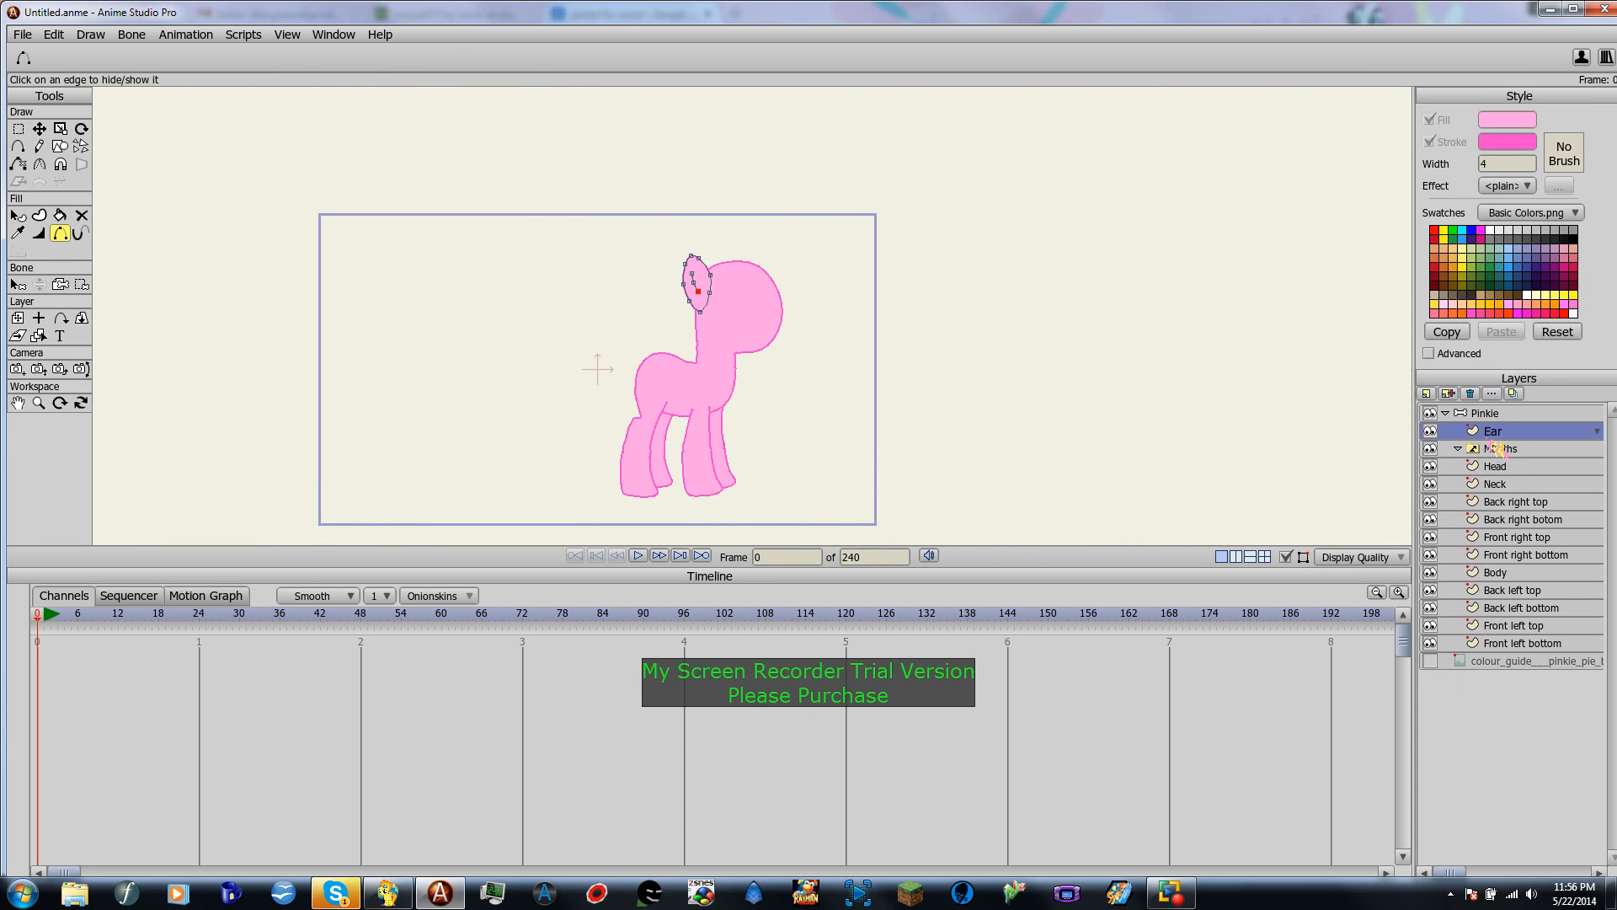
left_click(1486, 413)
scroll(841, 433, "up", 3)
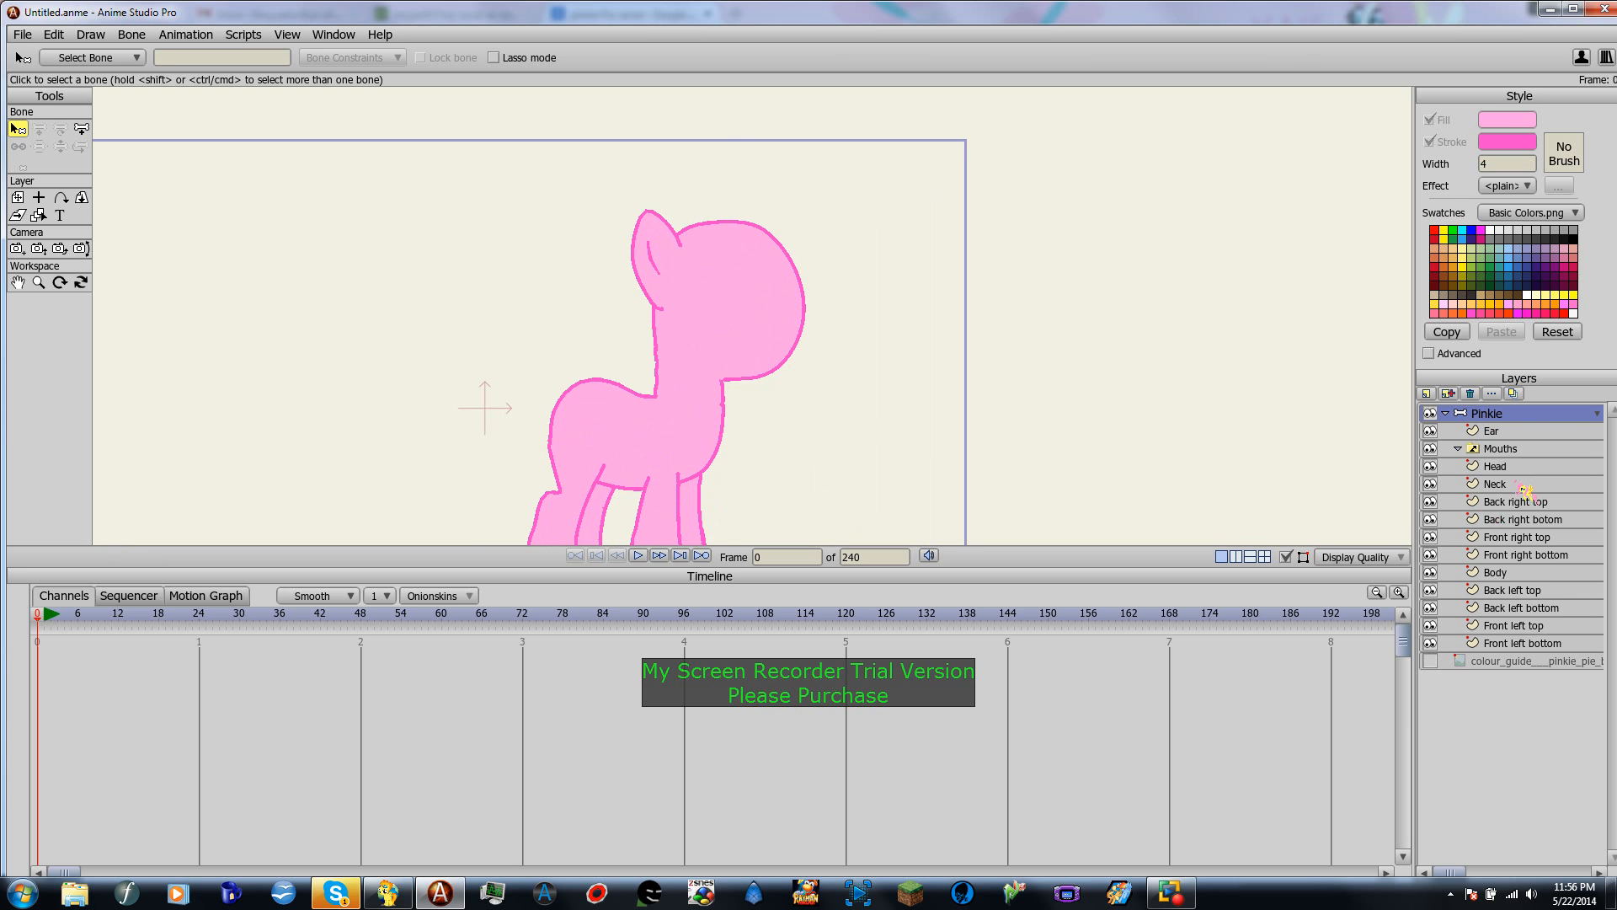
left_click(1431, 662)
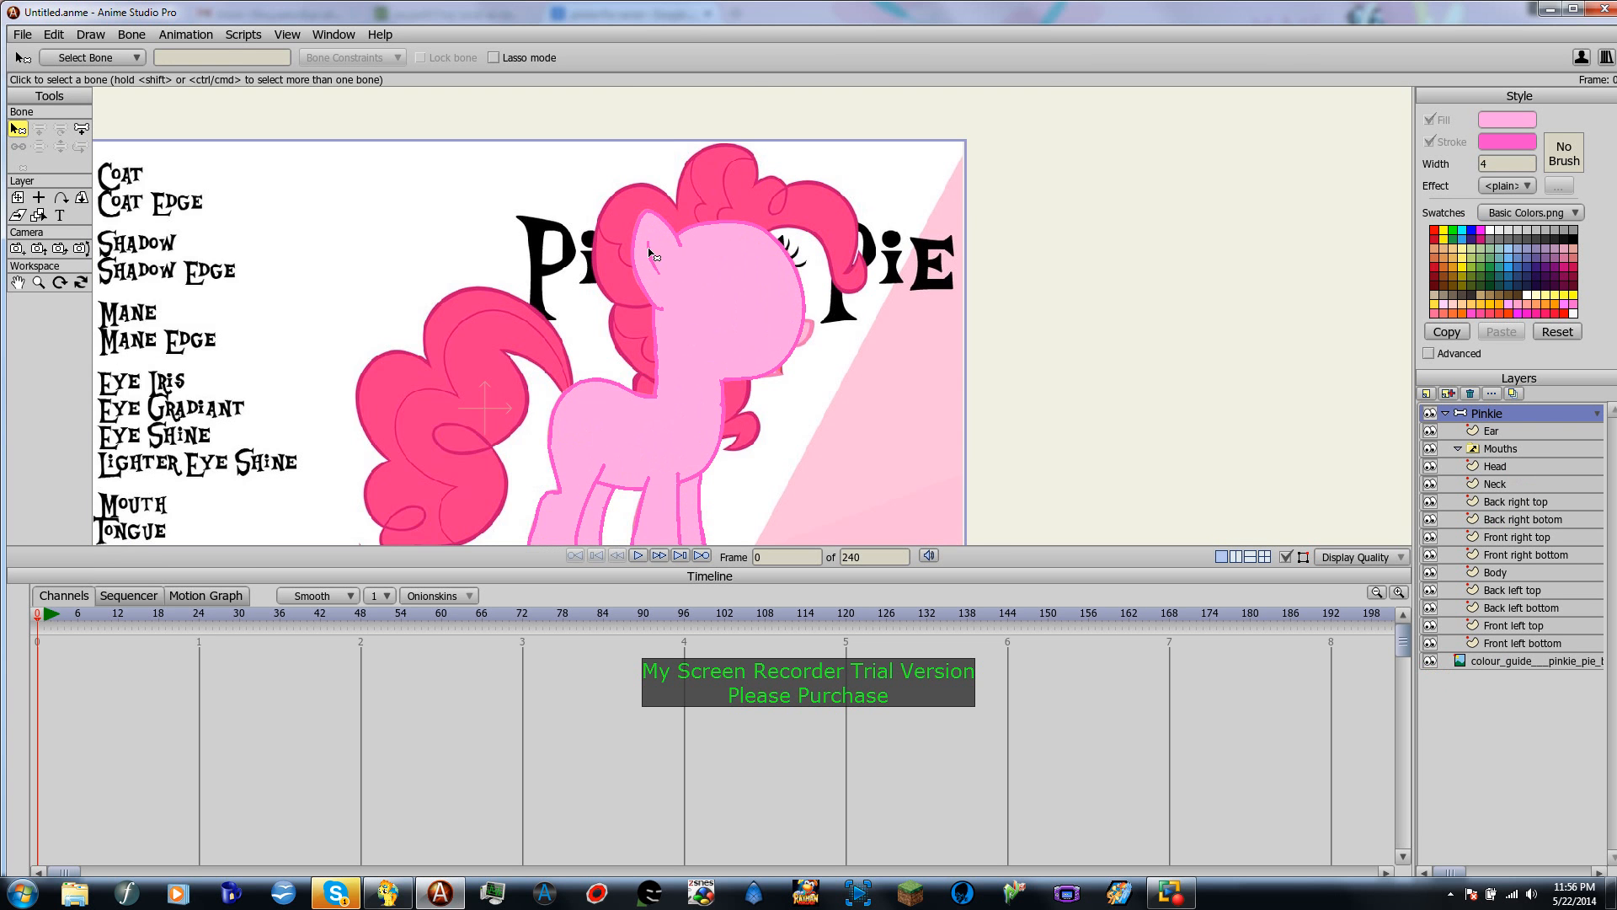
scroll(671, 251, "up", 2)
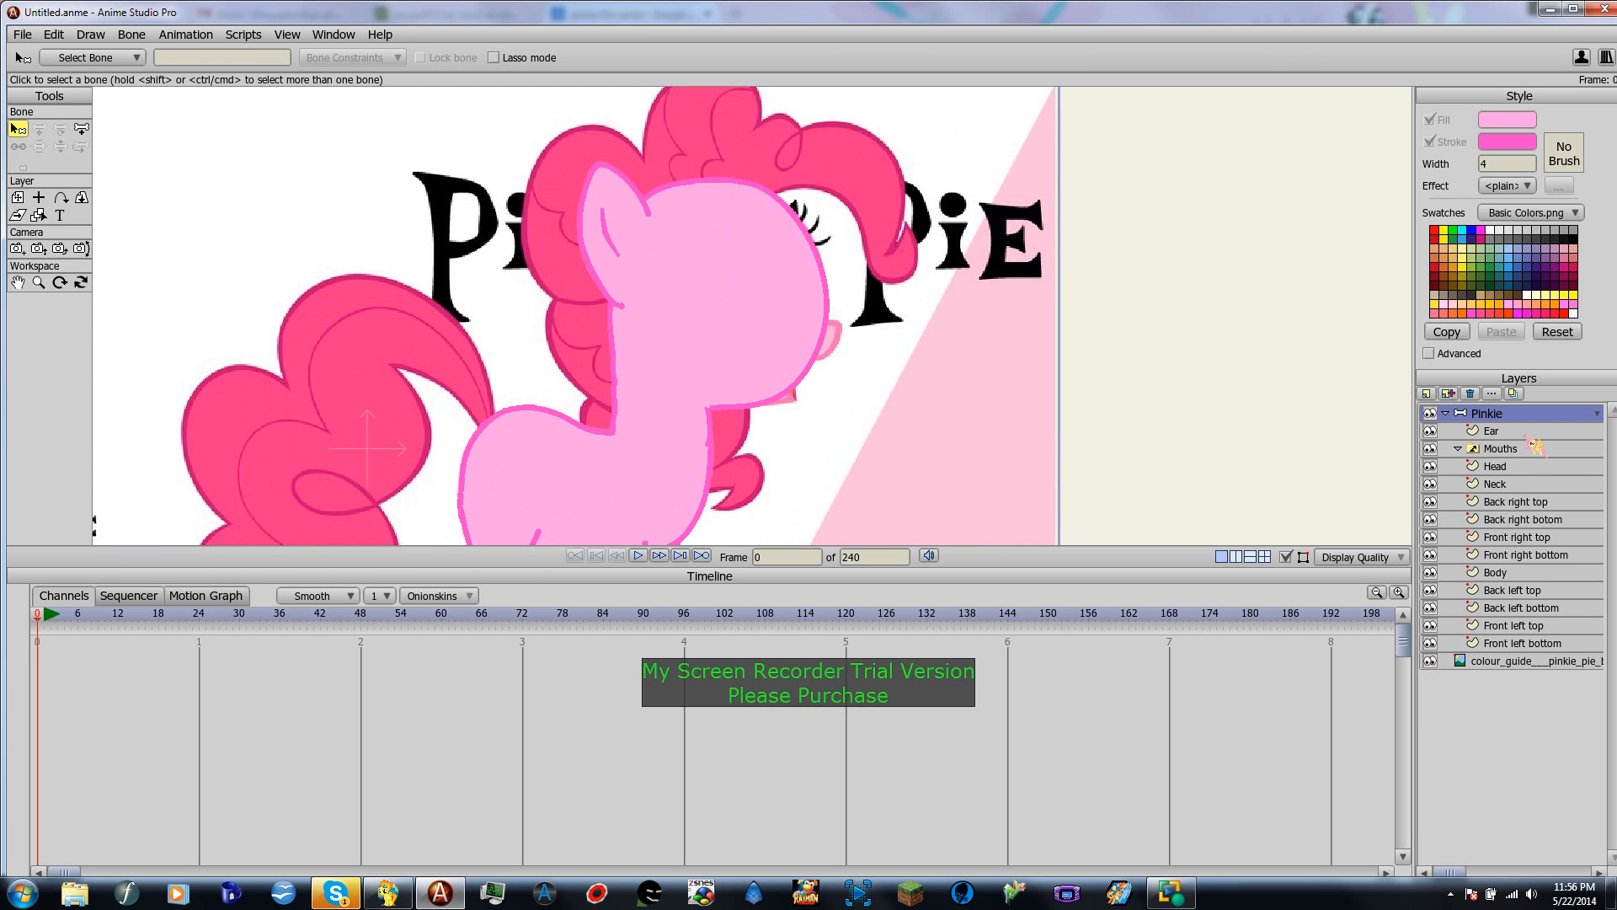
Step: Reposition the points of the Head outline at the lower back of the head where it meets the neck
left_click(1514, 467)
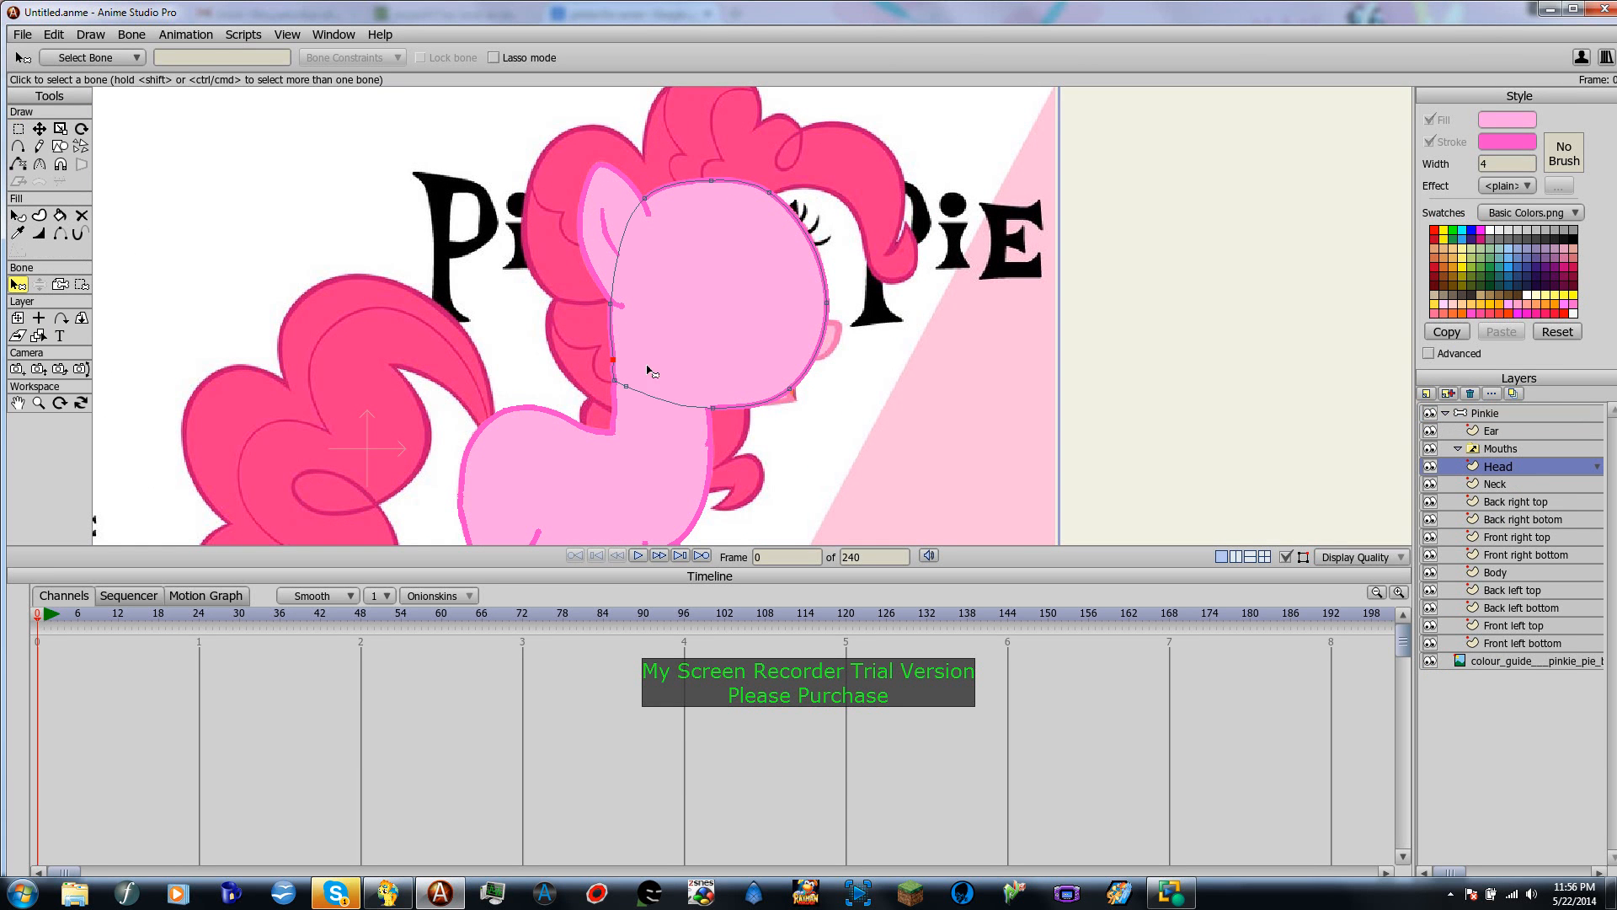
left_click(39, 128)
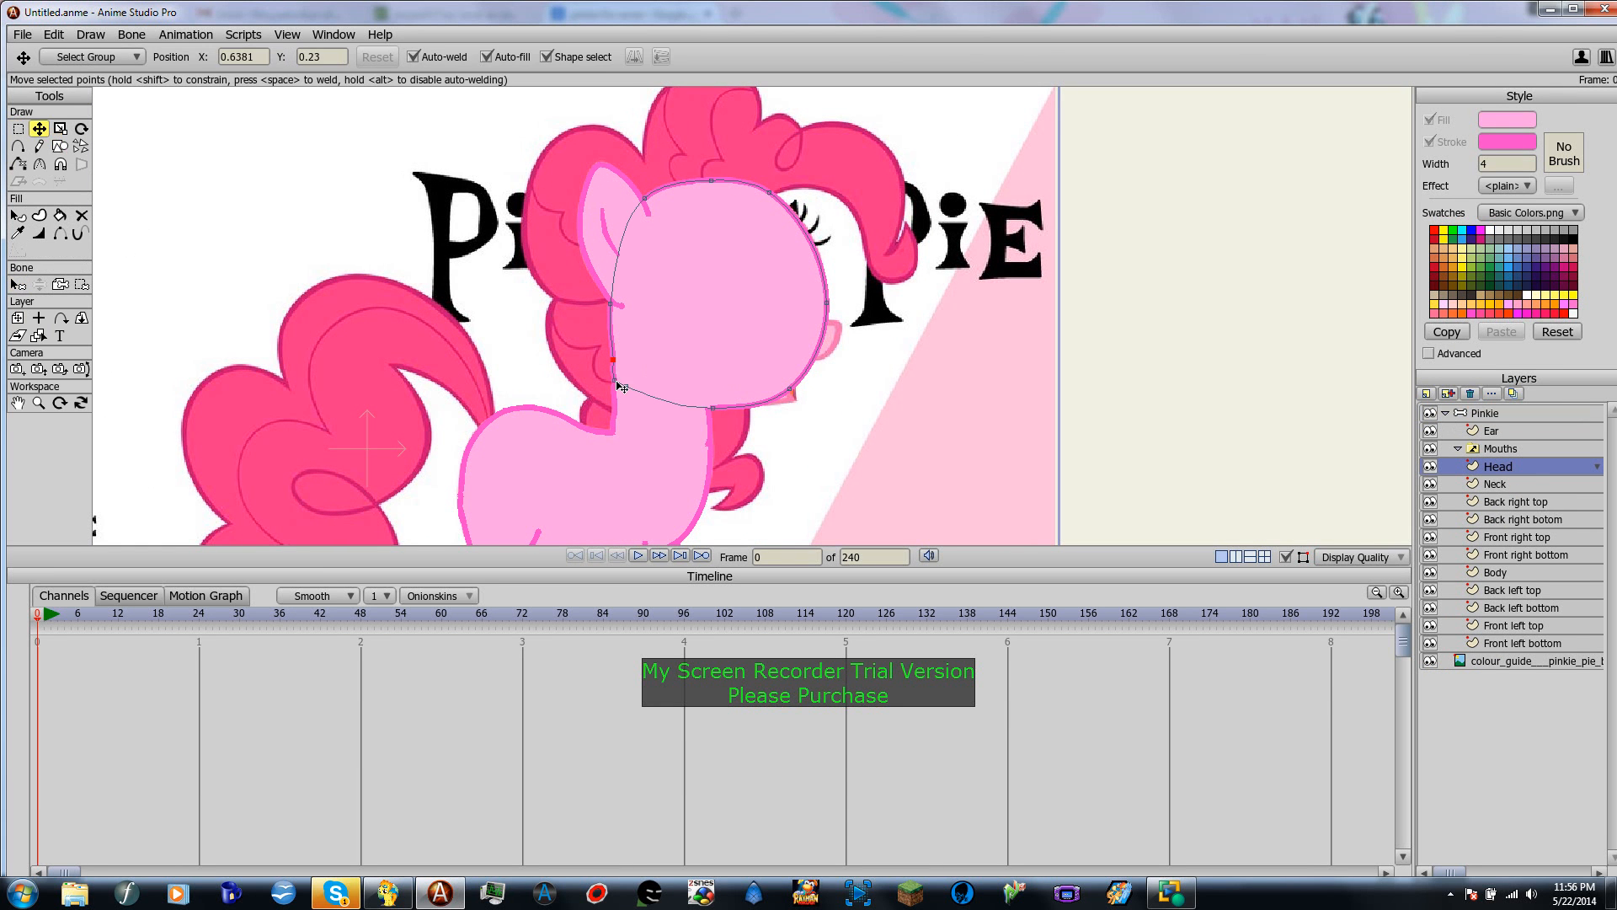
left_click(630, 380)
mouse_move(634, 385)
left_mouse_down()
mouse_move(613, 341)
mouse_move(686, 418)
mouse_move(620, 386)
mouse_move(638, 387)
left_mouse_up()
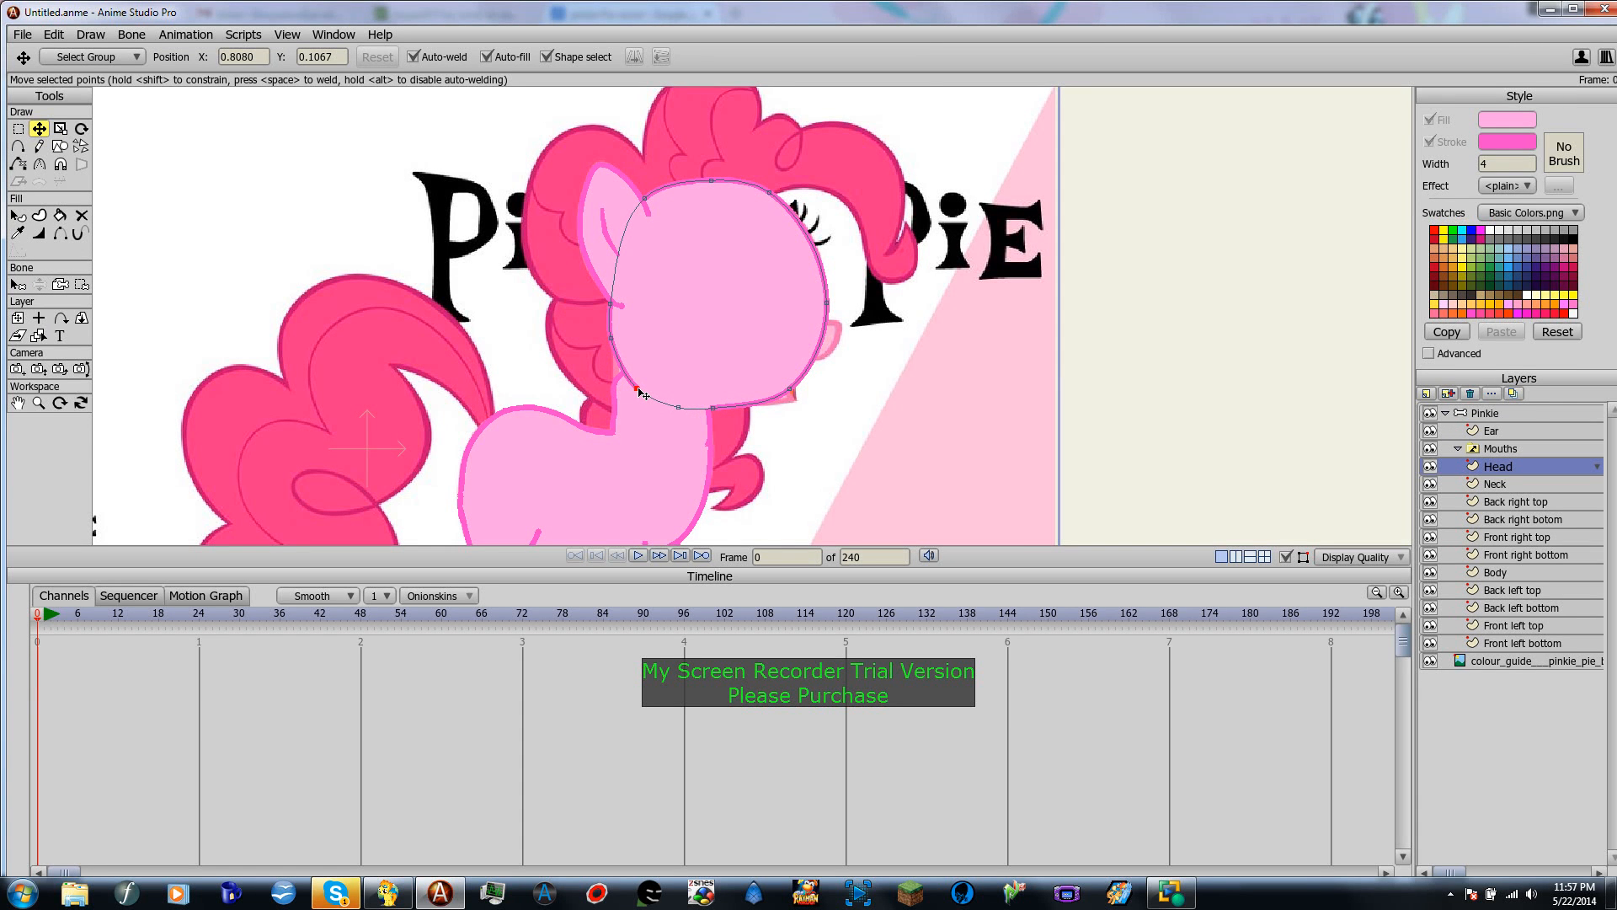
left_click_drag(638, 388, 644, 394)
Step: Try to raise the upper back point of the Neck shape further up into the head
left_click(1496, 484)
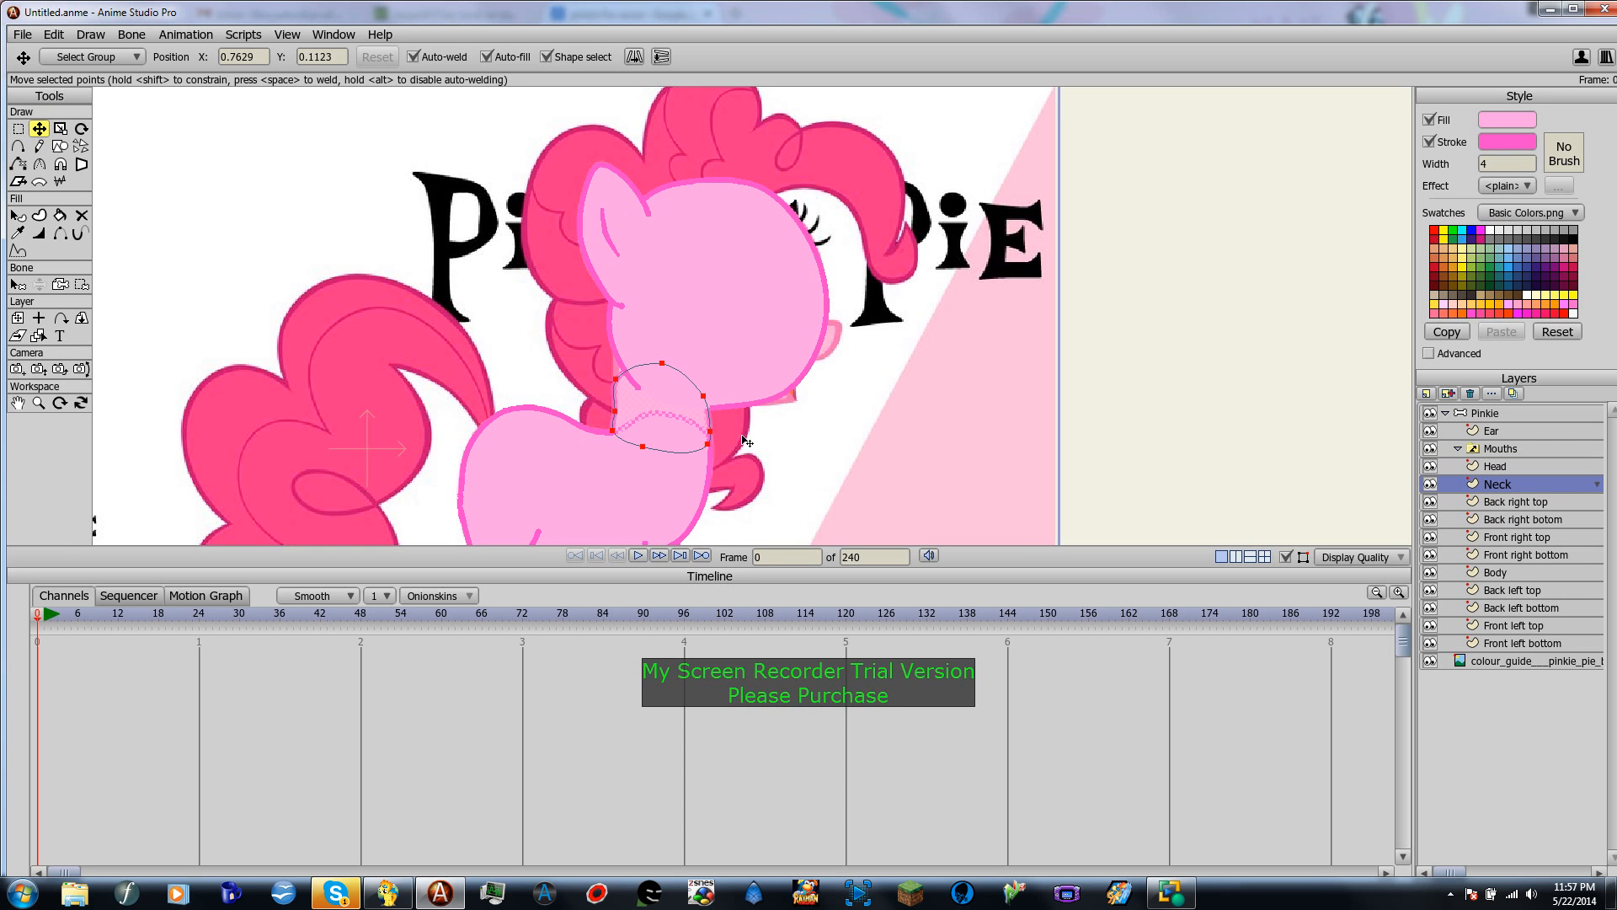
left_click_drag(624, 379, 620, 337)
left_click(616, 380)
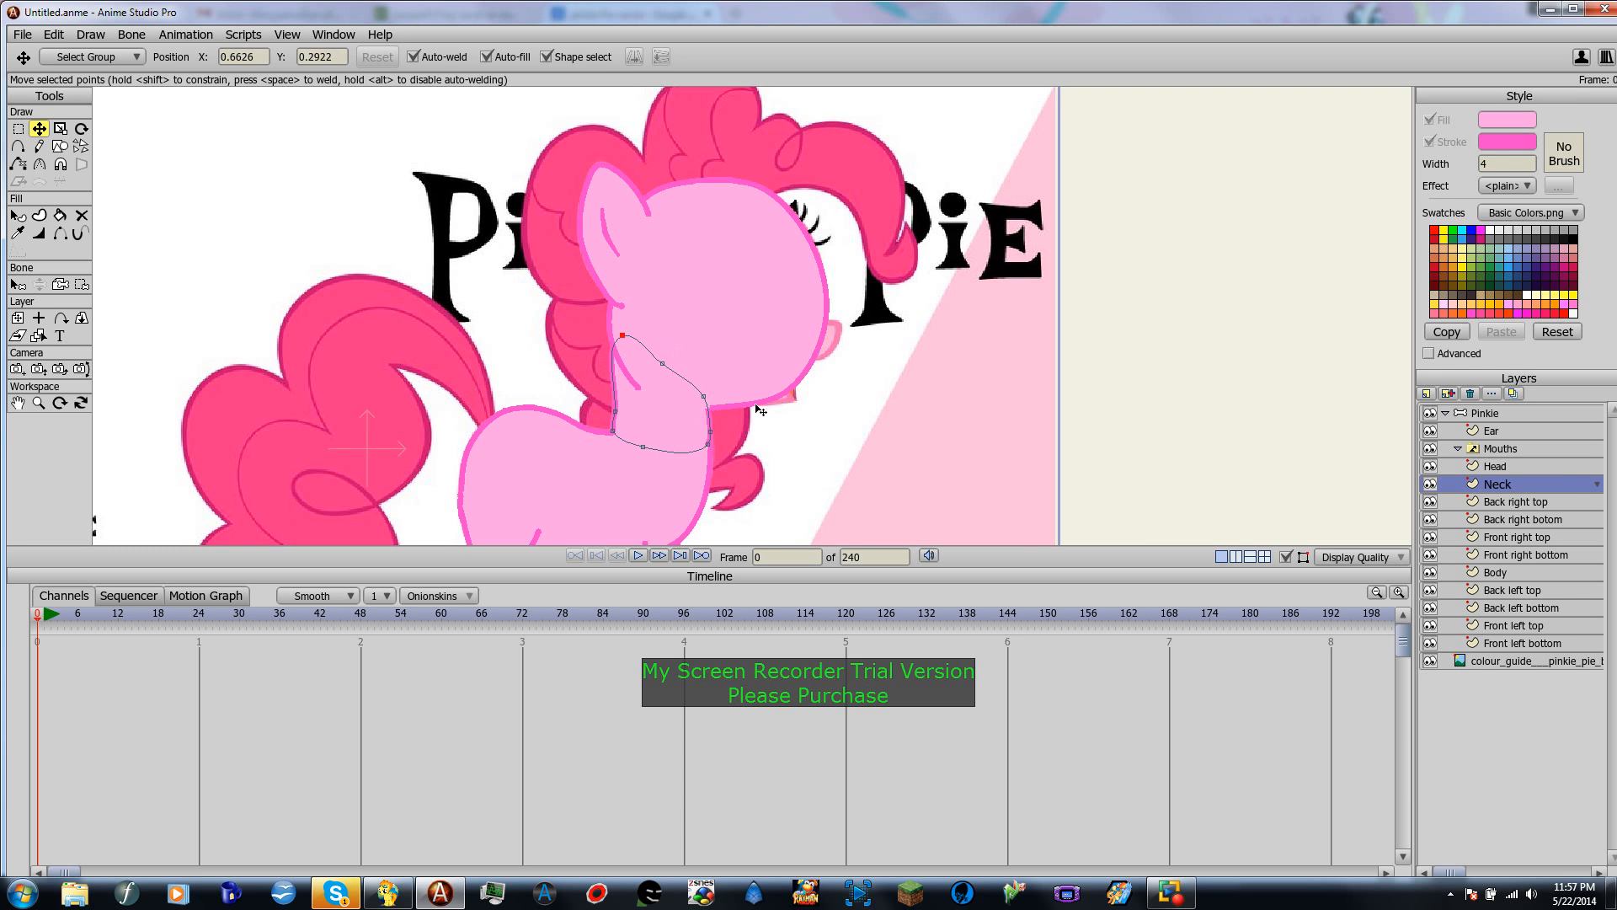
Step: Try to shorten the head's visible back outline by adding two points above the neck and hiding the edge below them
left_click(1501, 467)
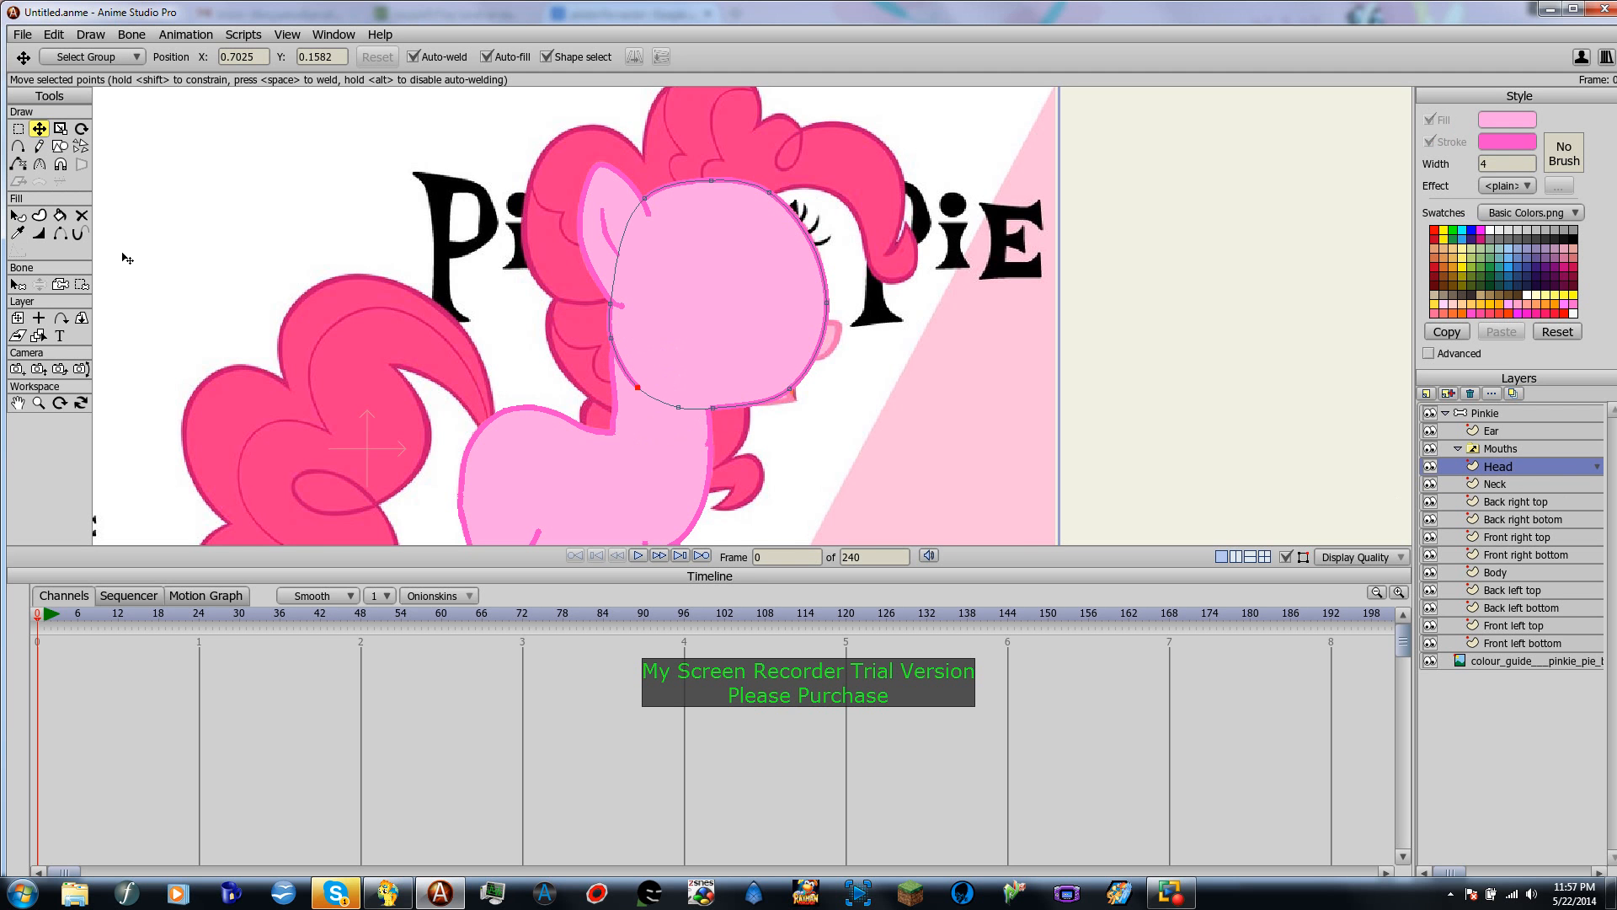
left_click(17, 146)
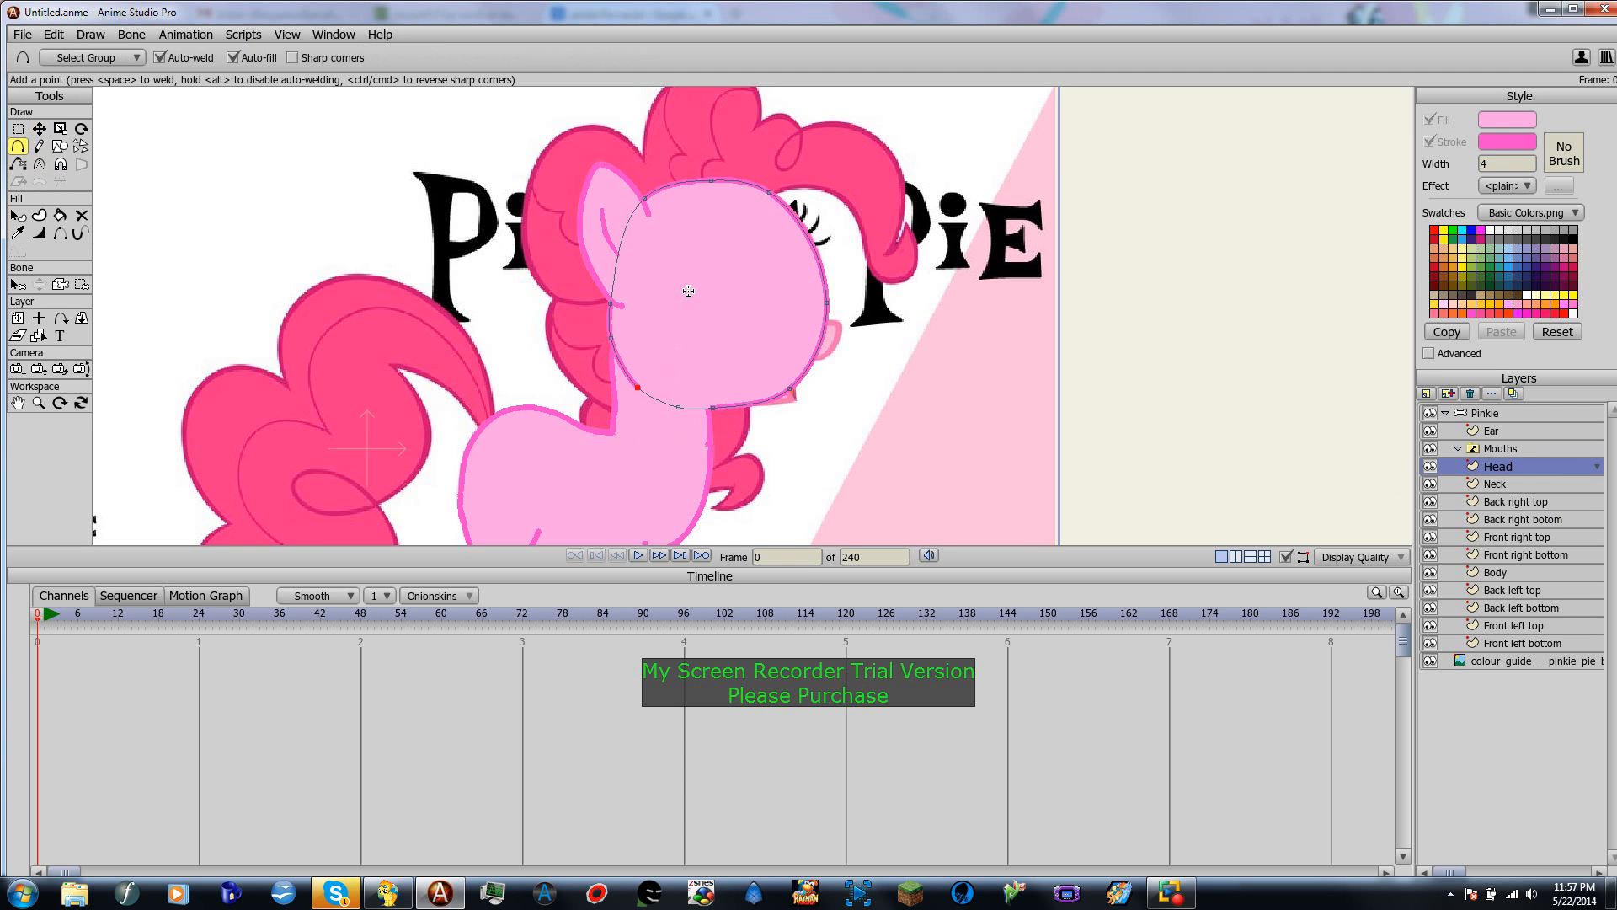
left_click(617, 355)
left_click(623, 368)
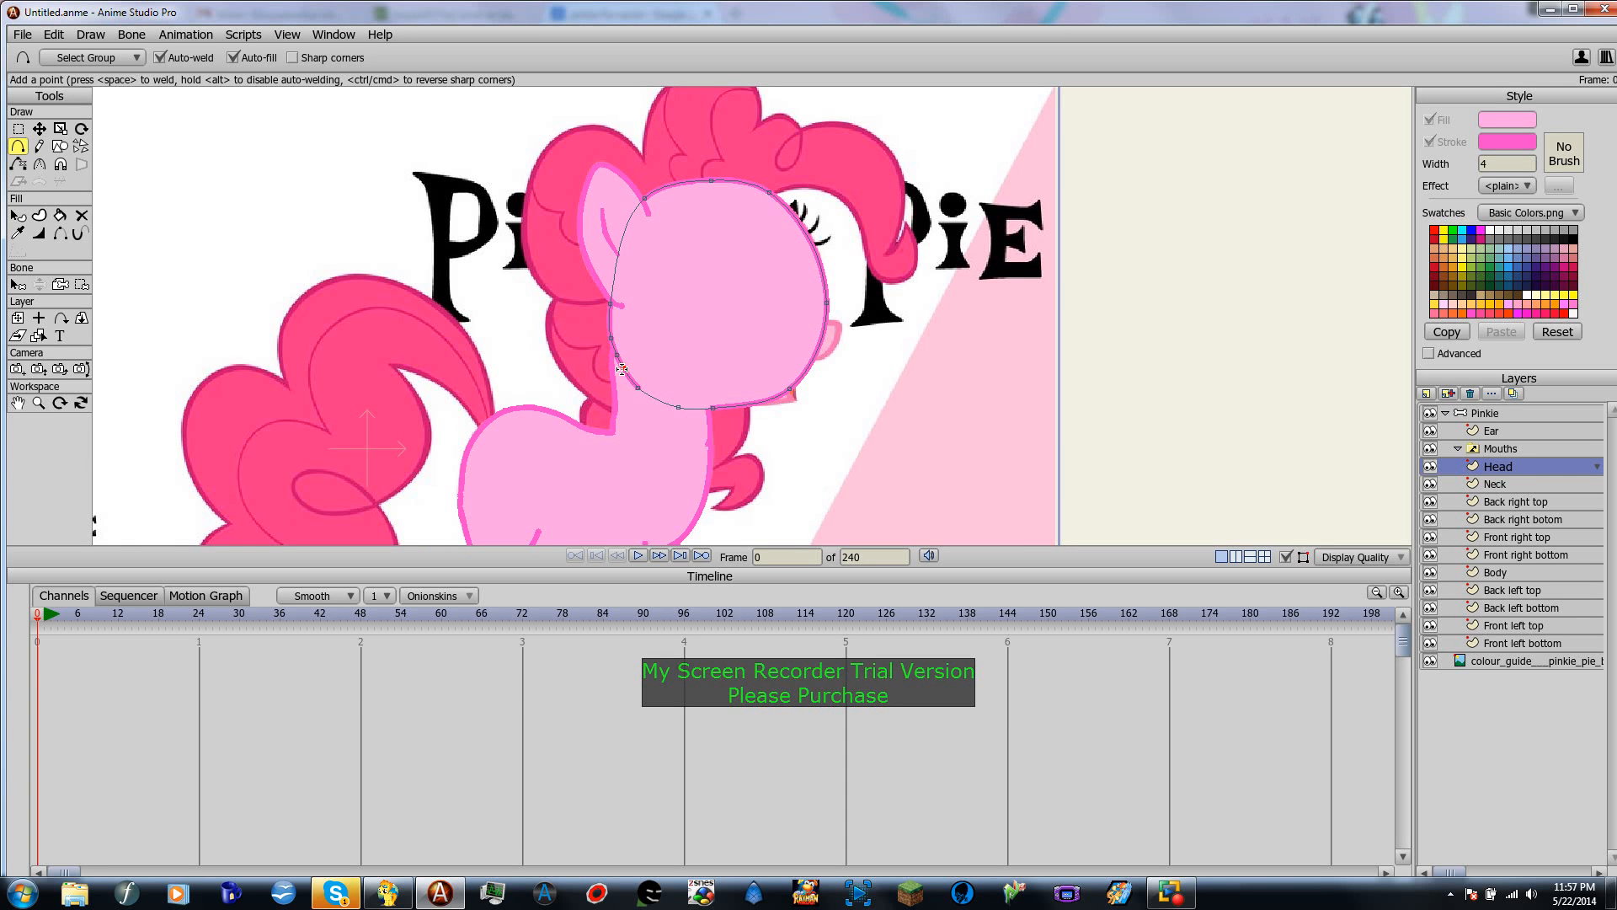
left_click(63, 233)
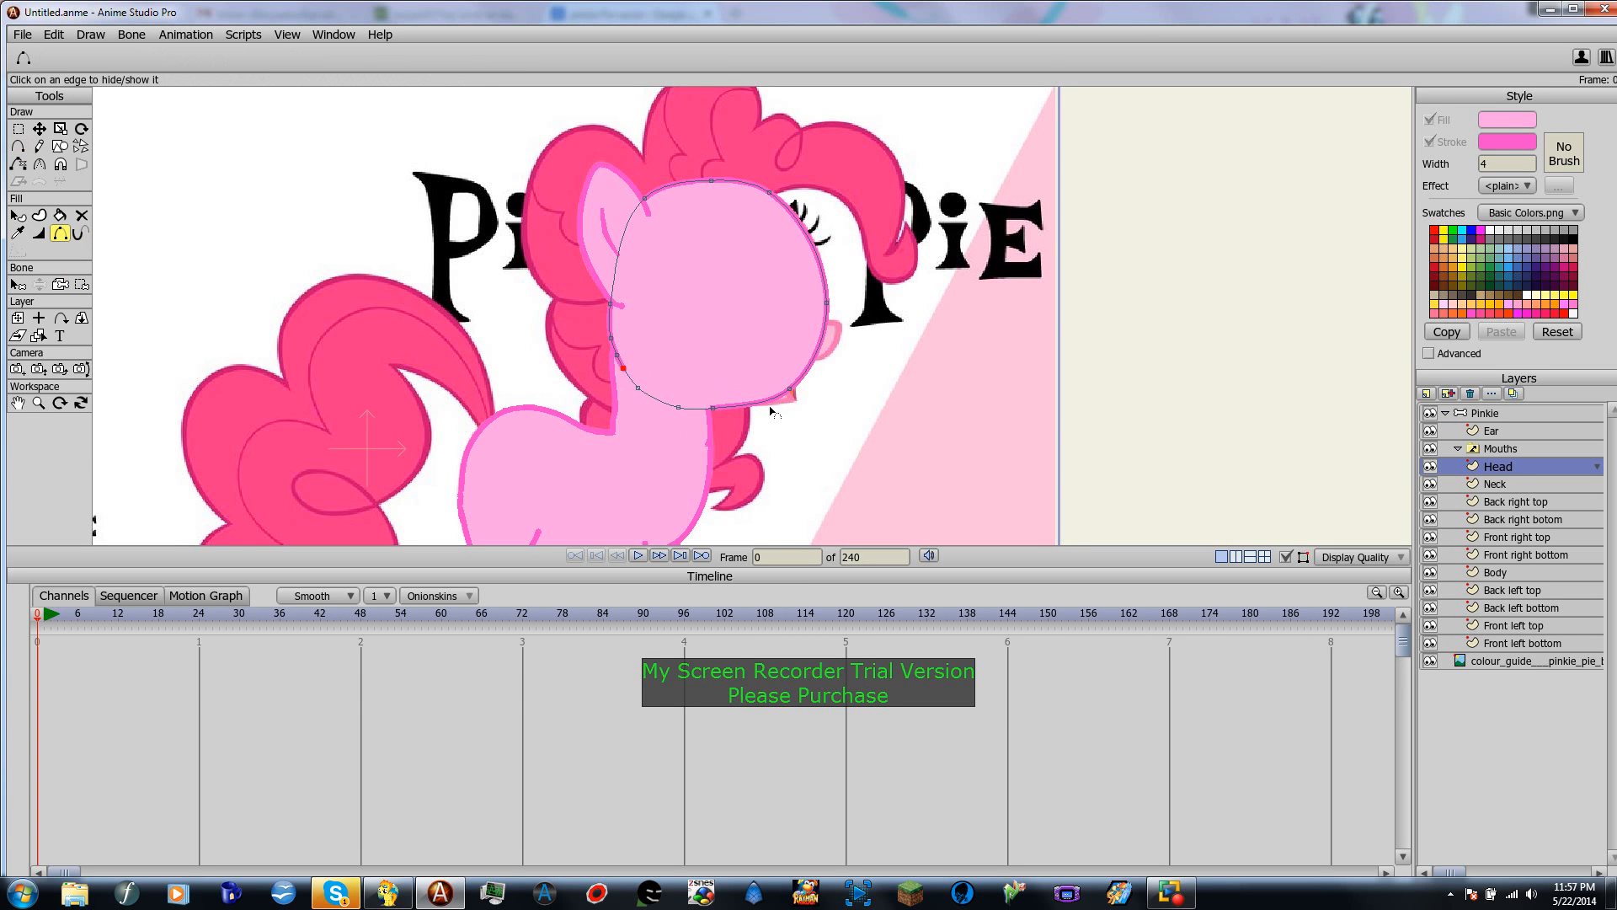
Step: Hide the reference image and undo the recent point and edge changes on the Head and Neck layers
left_click(1430, 660)
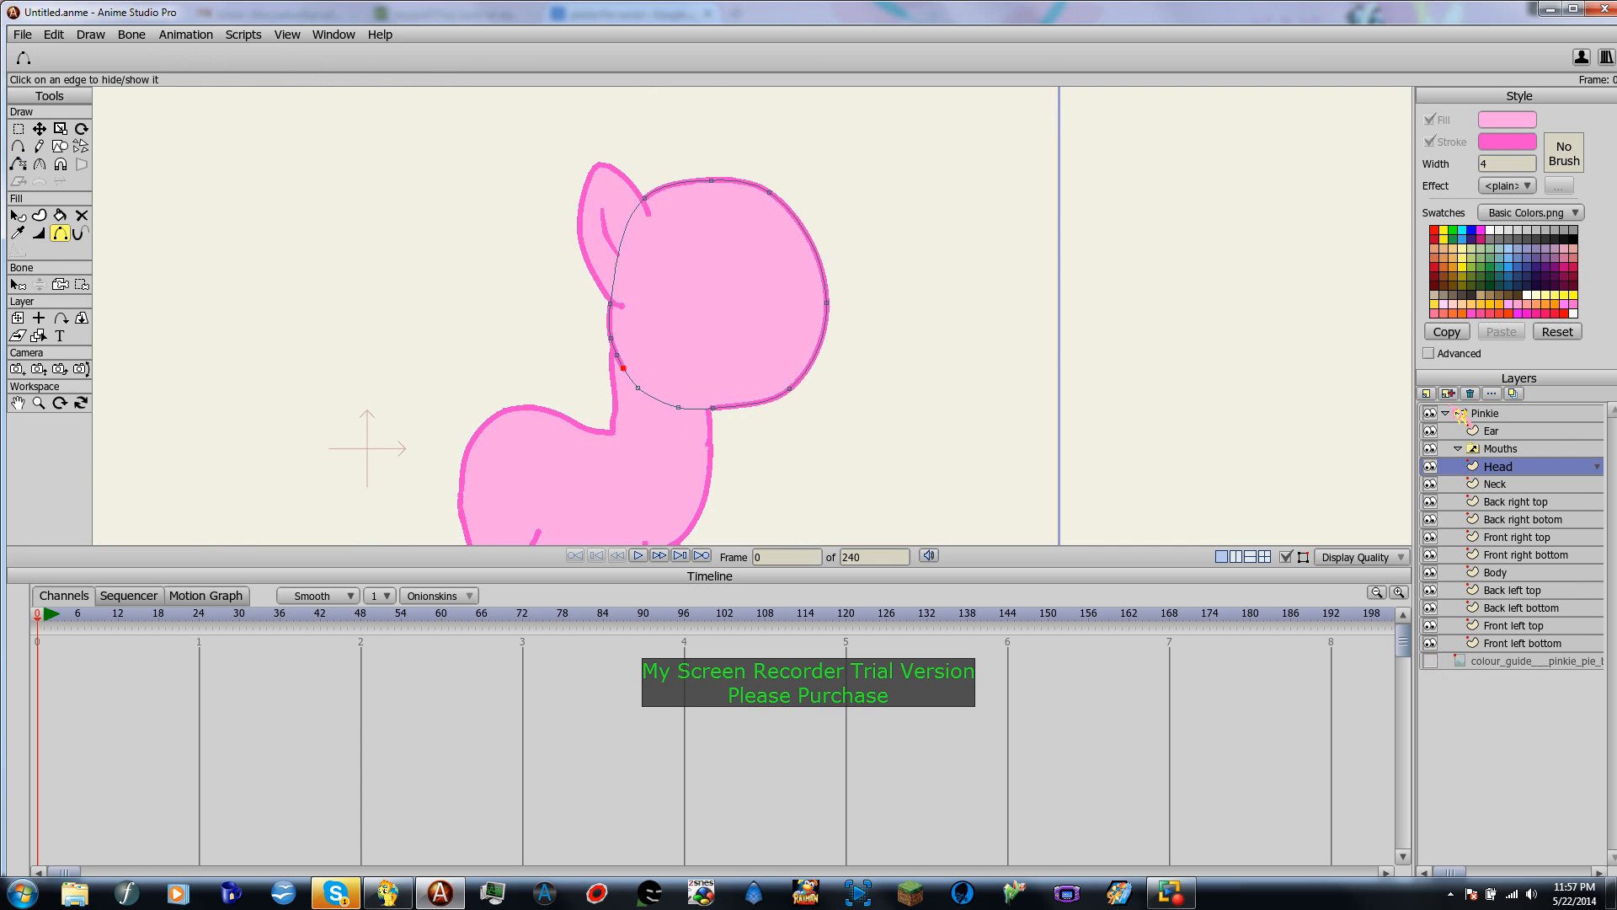
left_click(1508, 416)
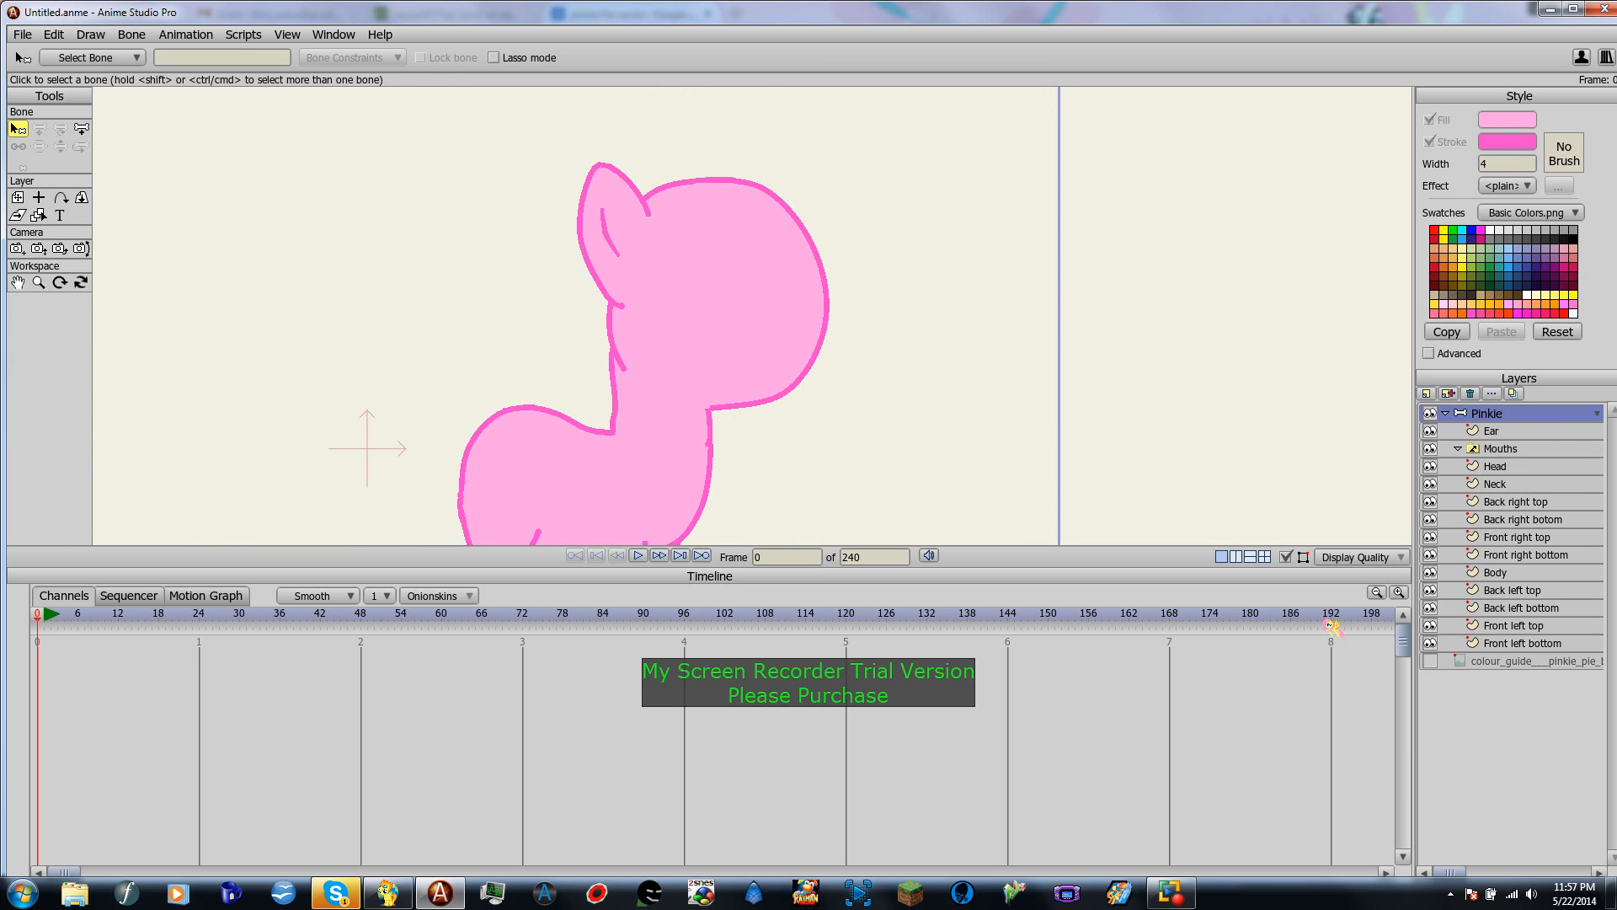
key("Down")
key("Down")
key("Down")
key("Down")
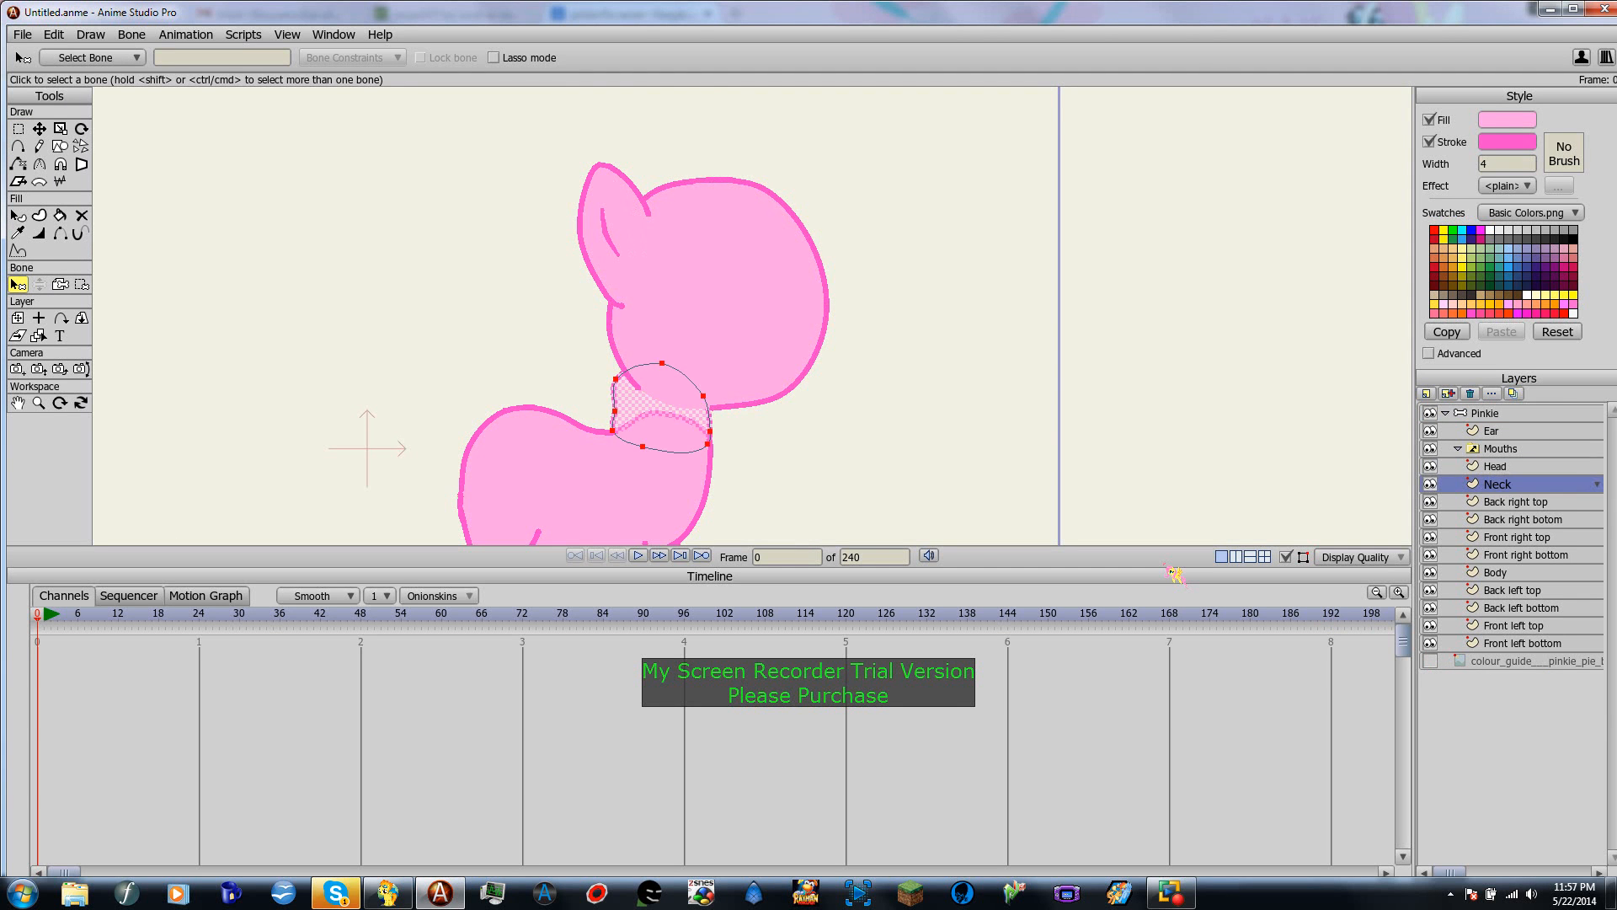
key("Up")
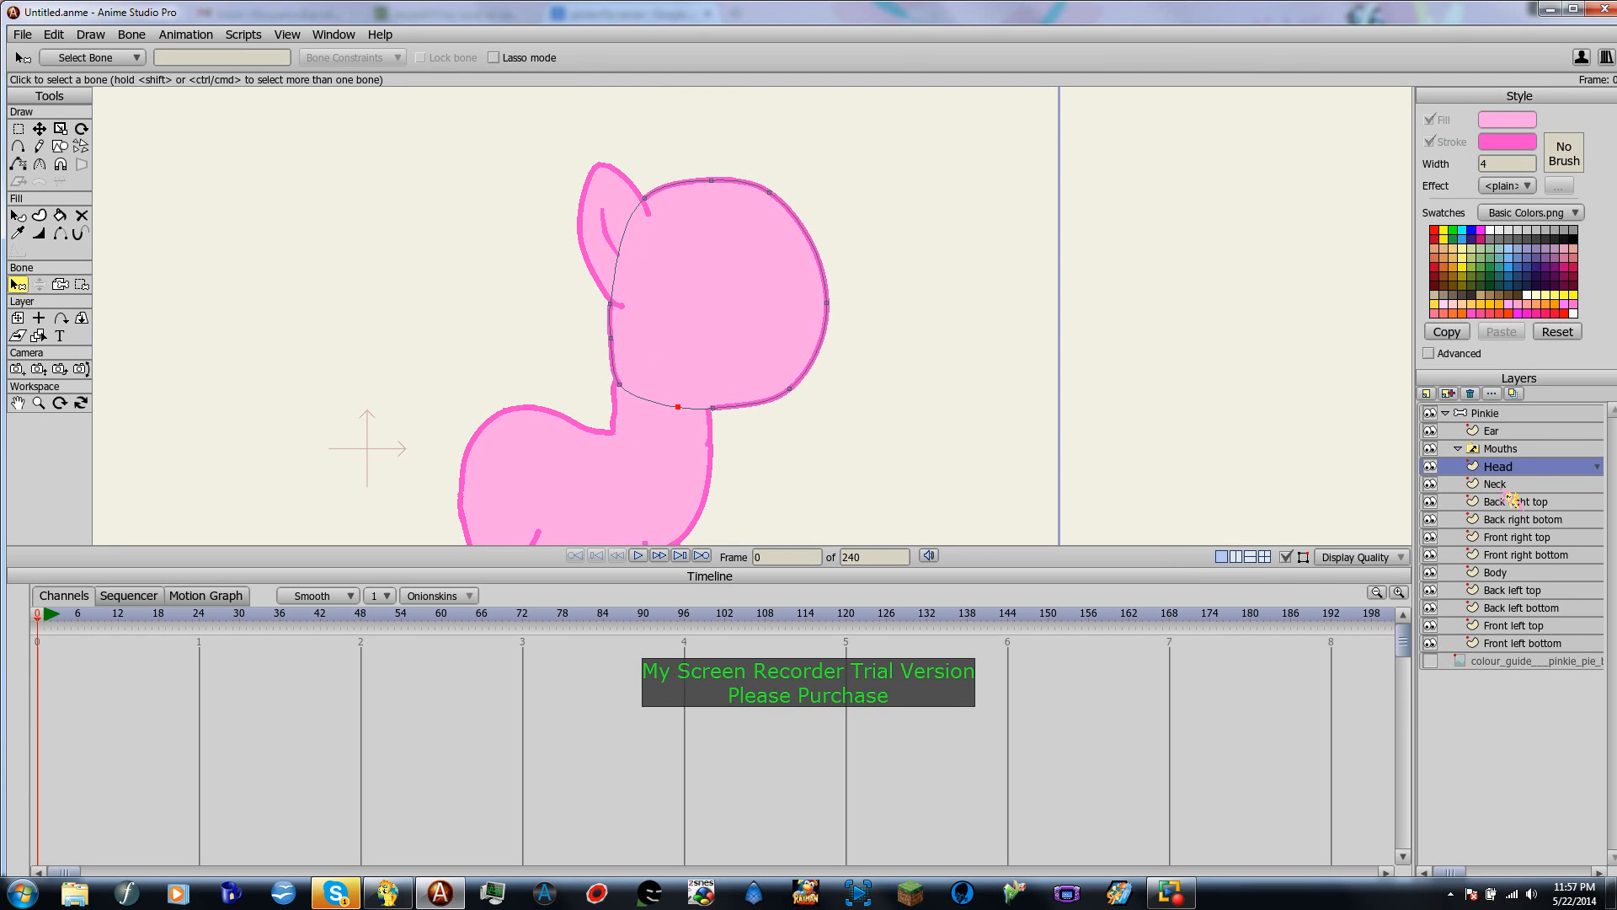
key("Down")
key("Up")
key("Up")
key("Up")
key("Up")
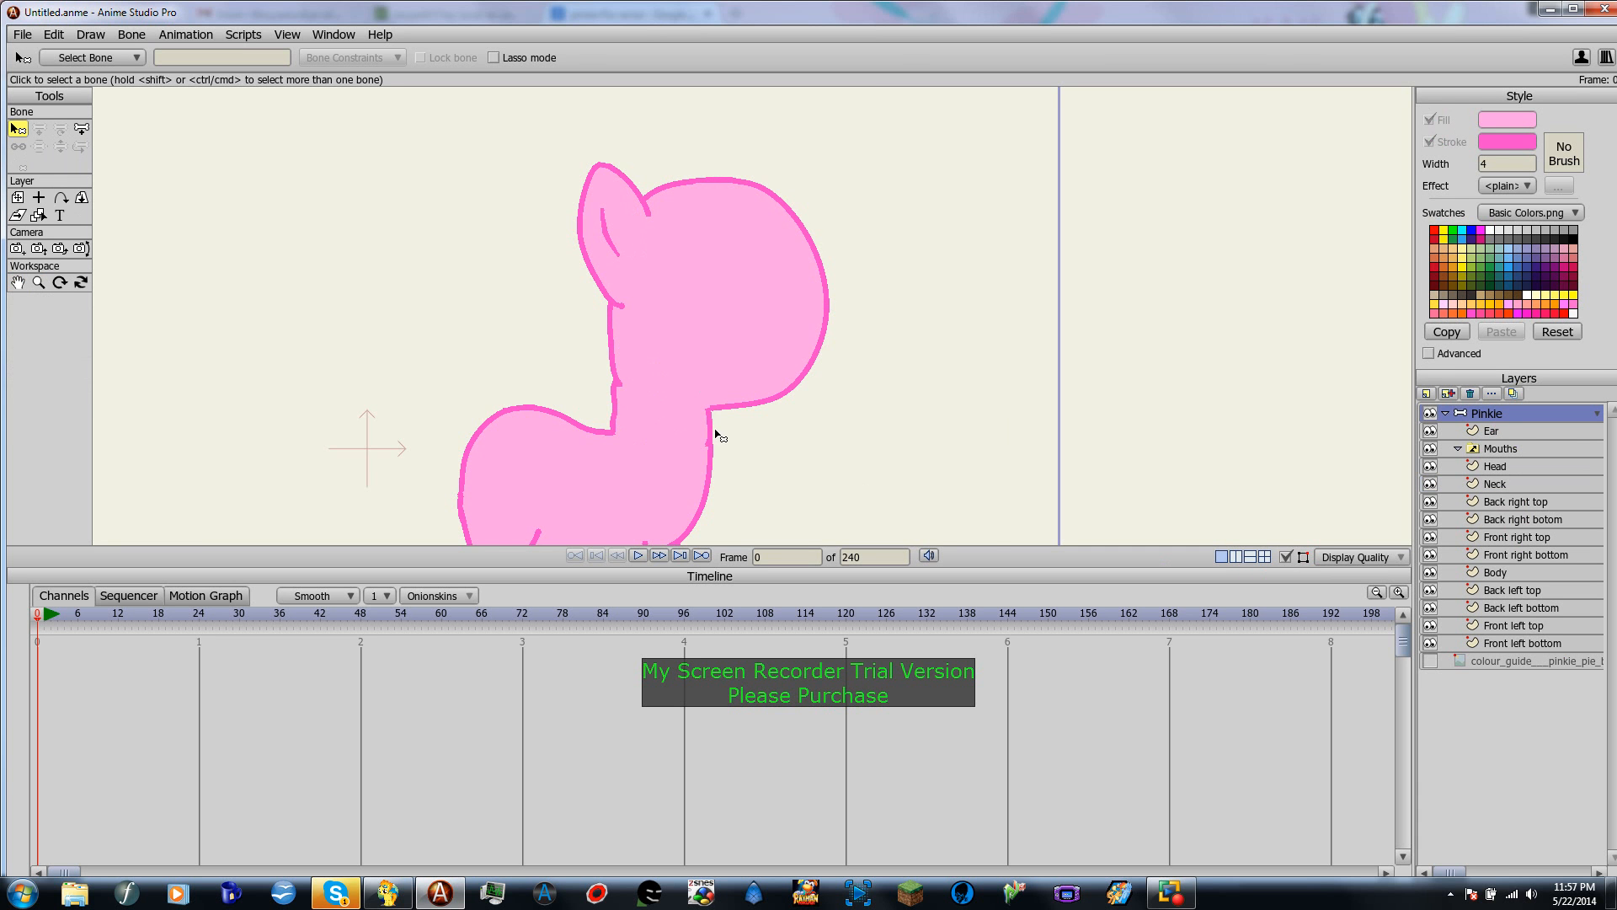
Step: Show the reference image together with the Pinkie layers and hide only the Head layer to expose the face
scroll(717, 421, "down", 4)
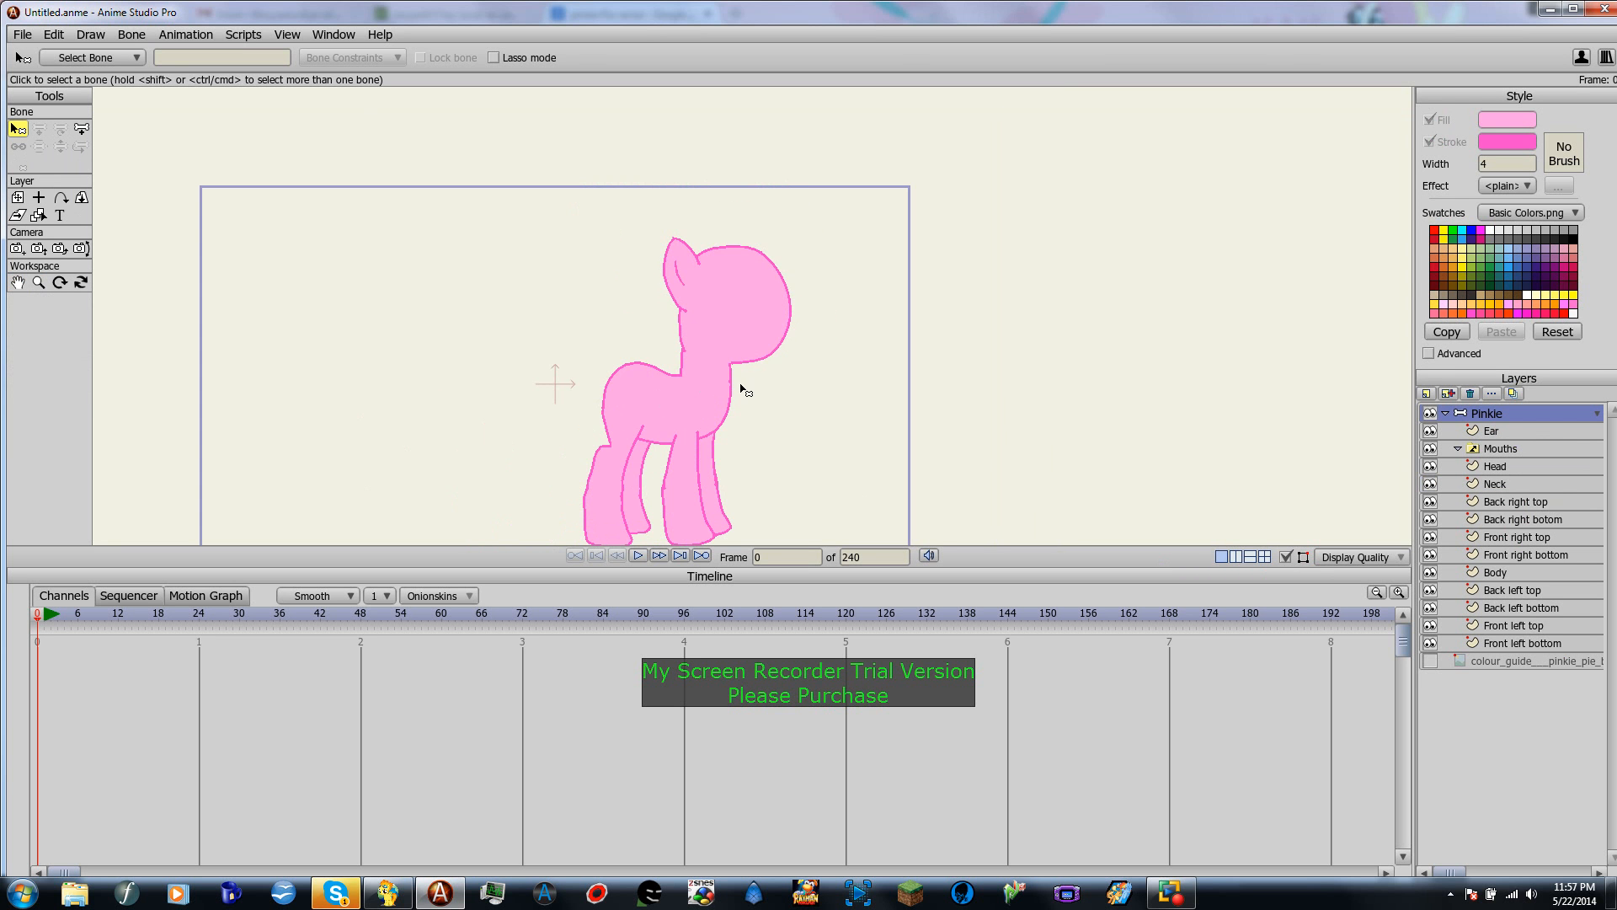
scroll(741, 363, "up", 4)
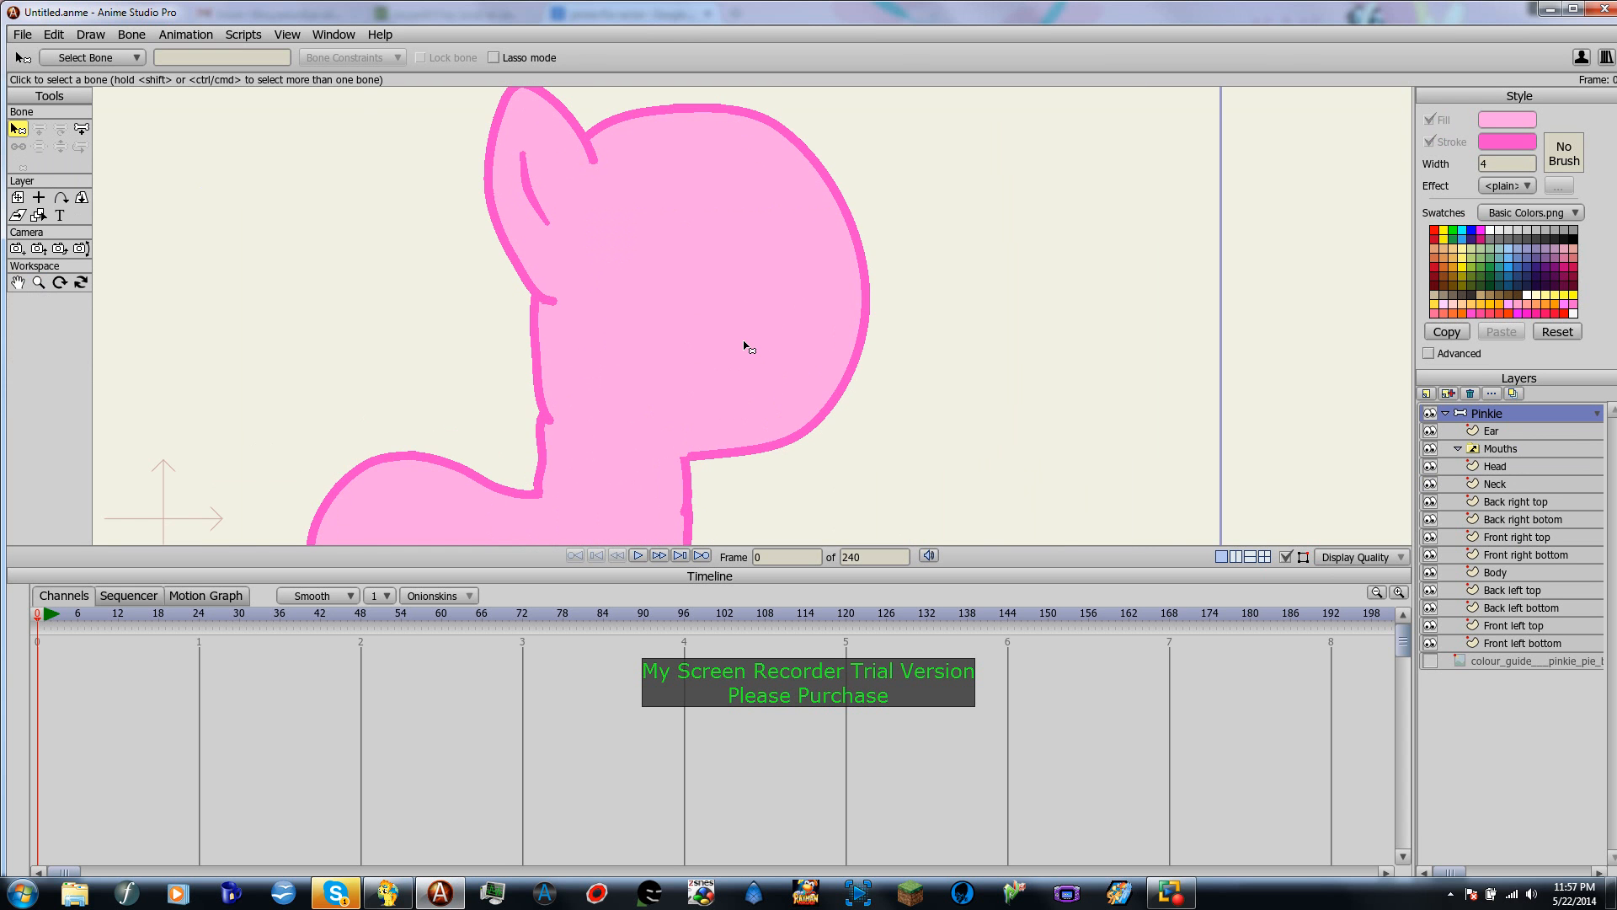
left_click(1502, 433)
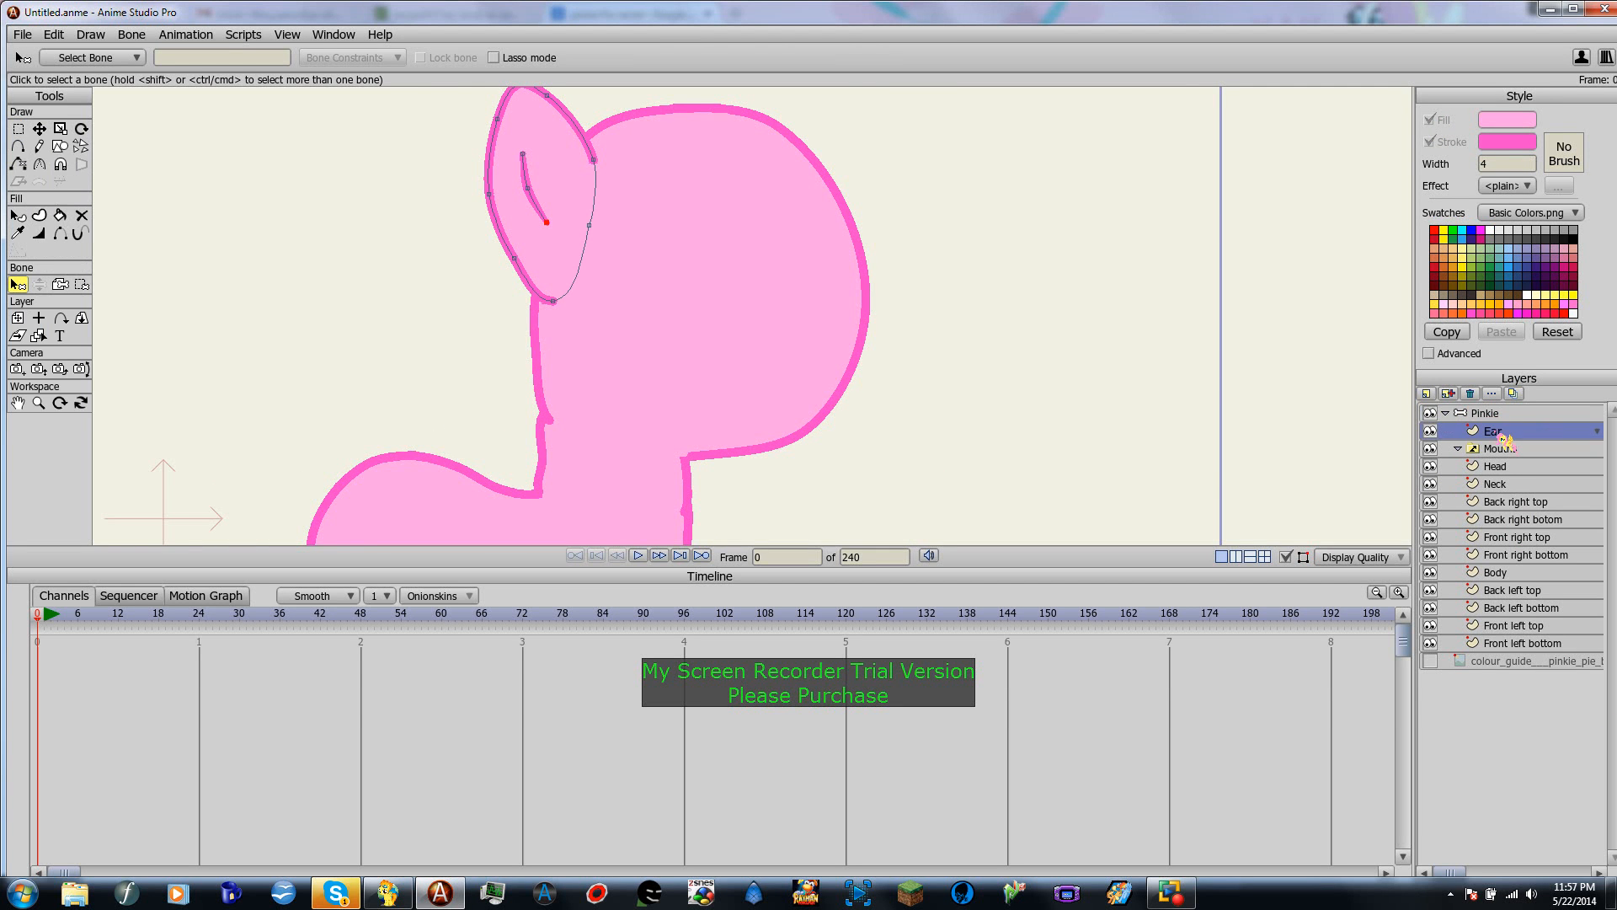
left_click(1516, 661)
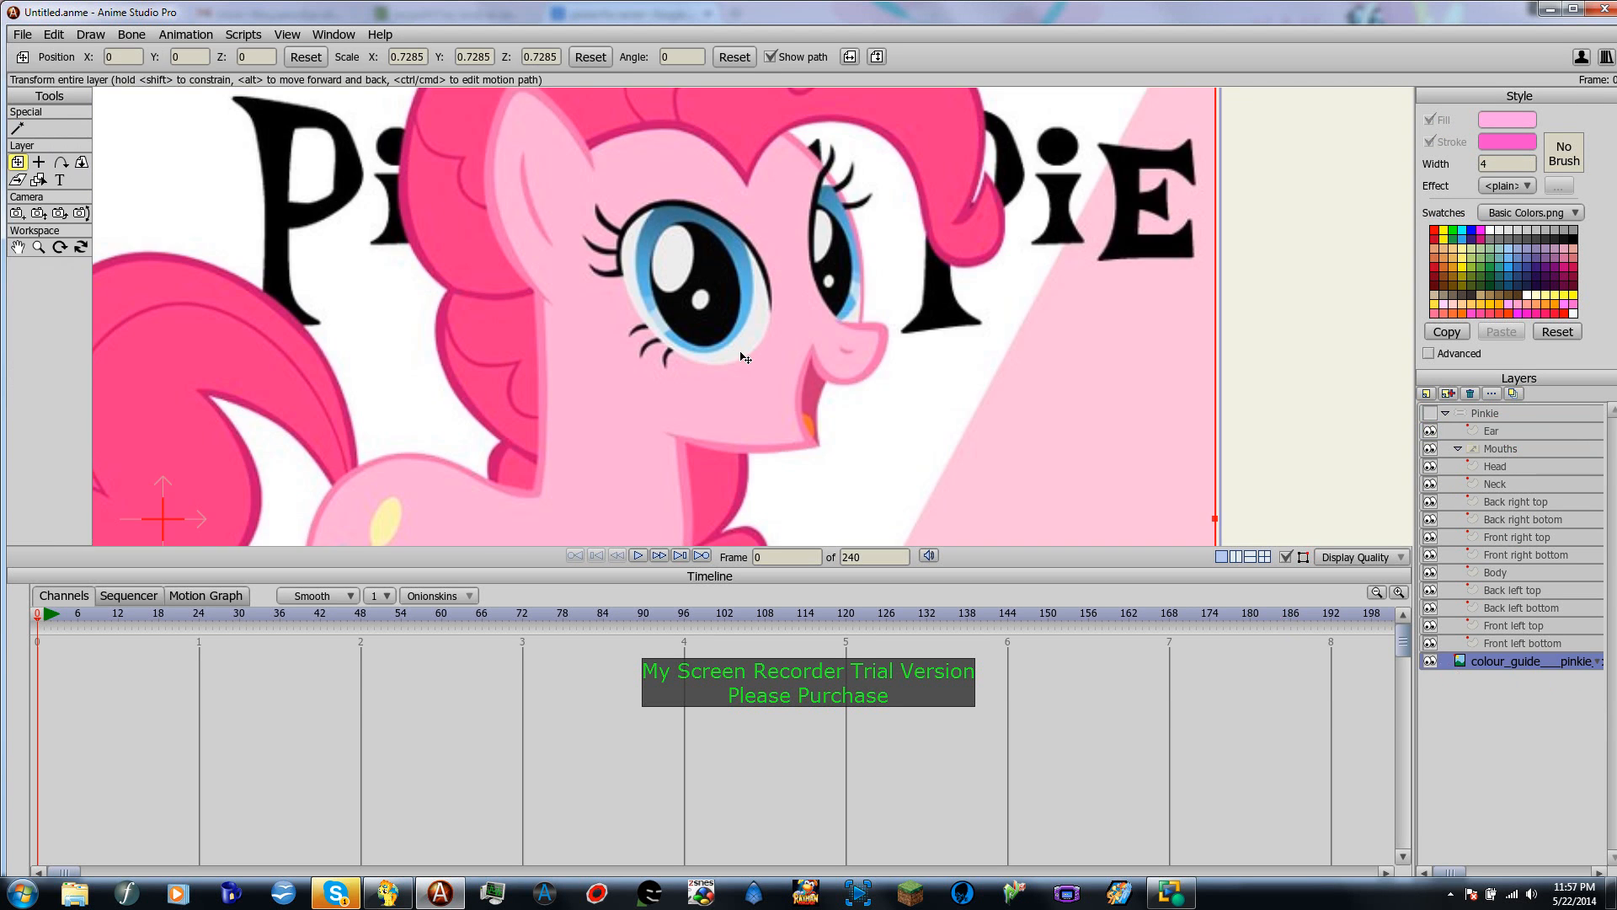
left_click(1430, 413)
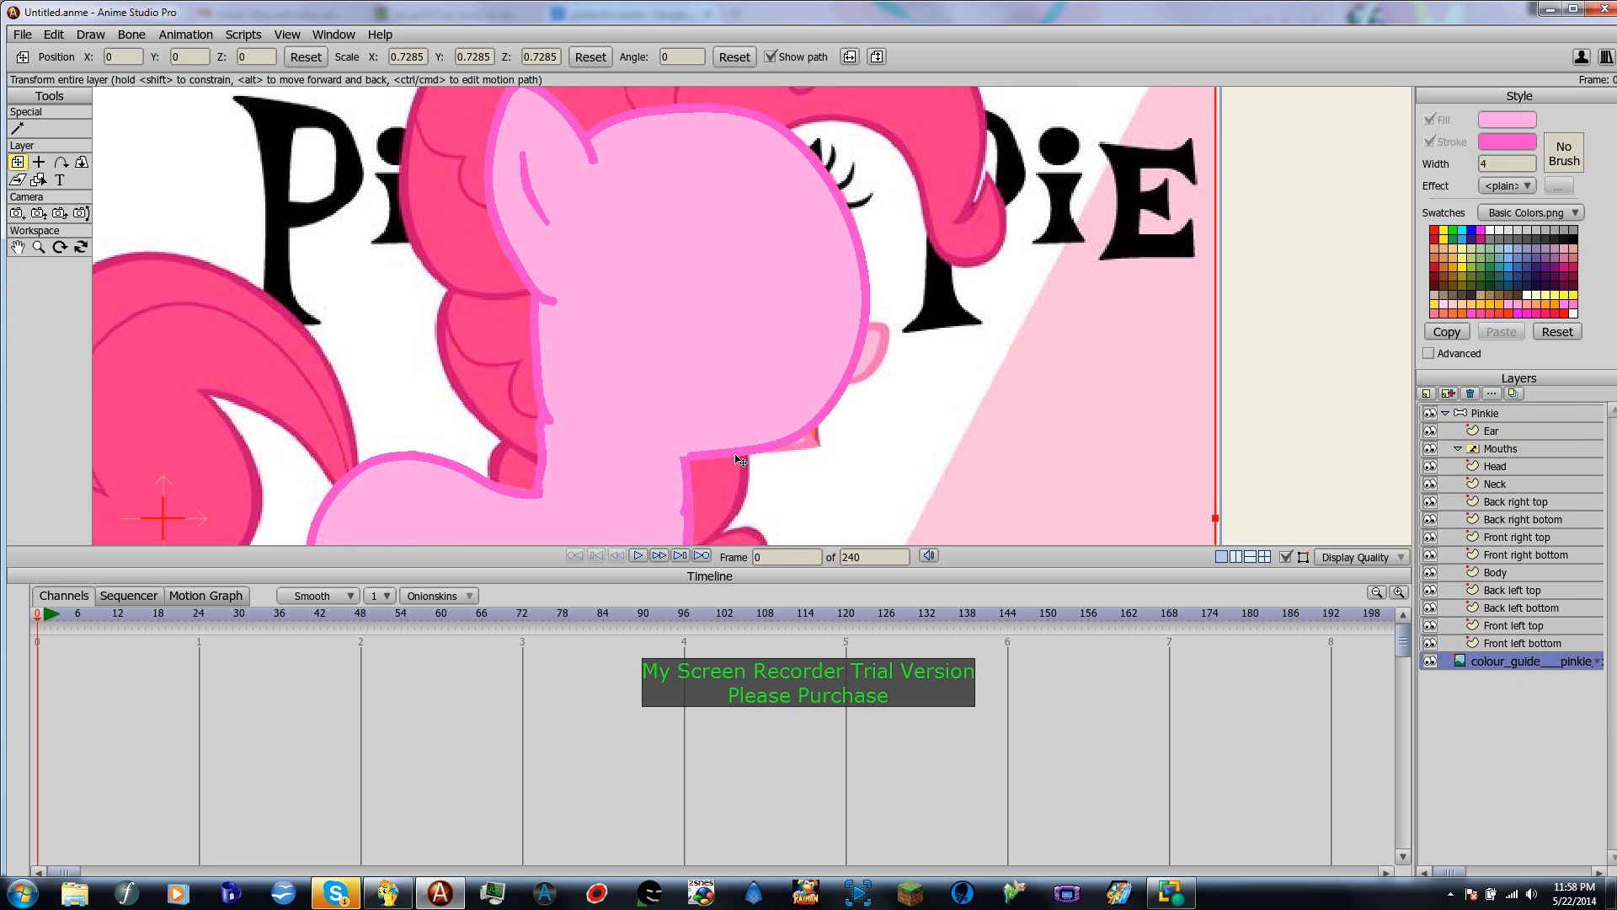
left_click(1430, 466)
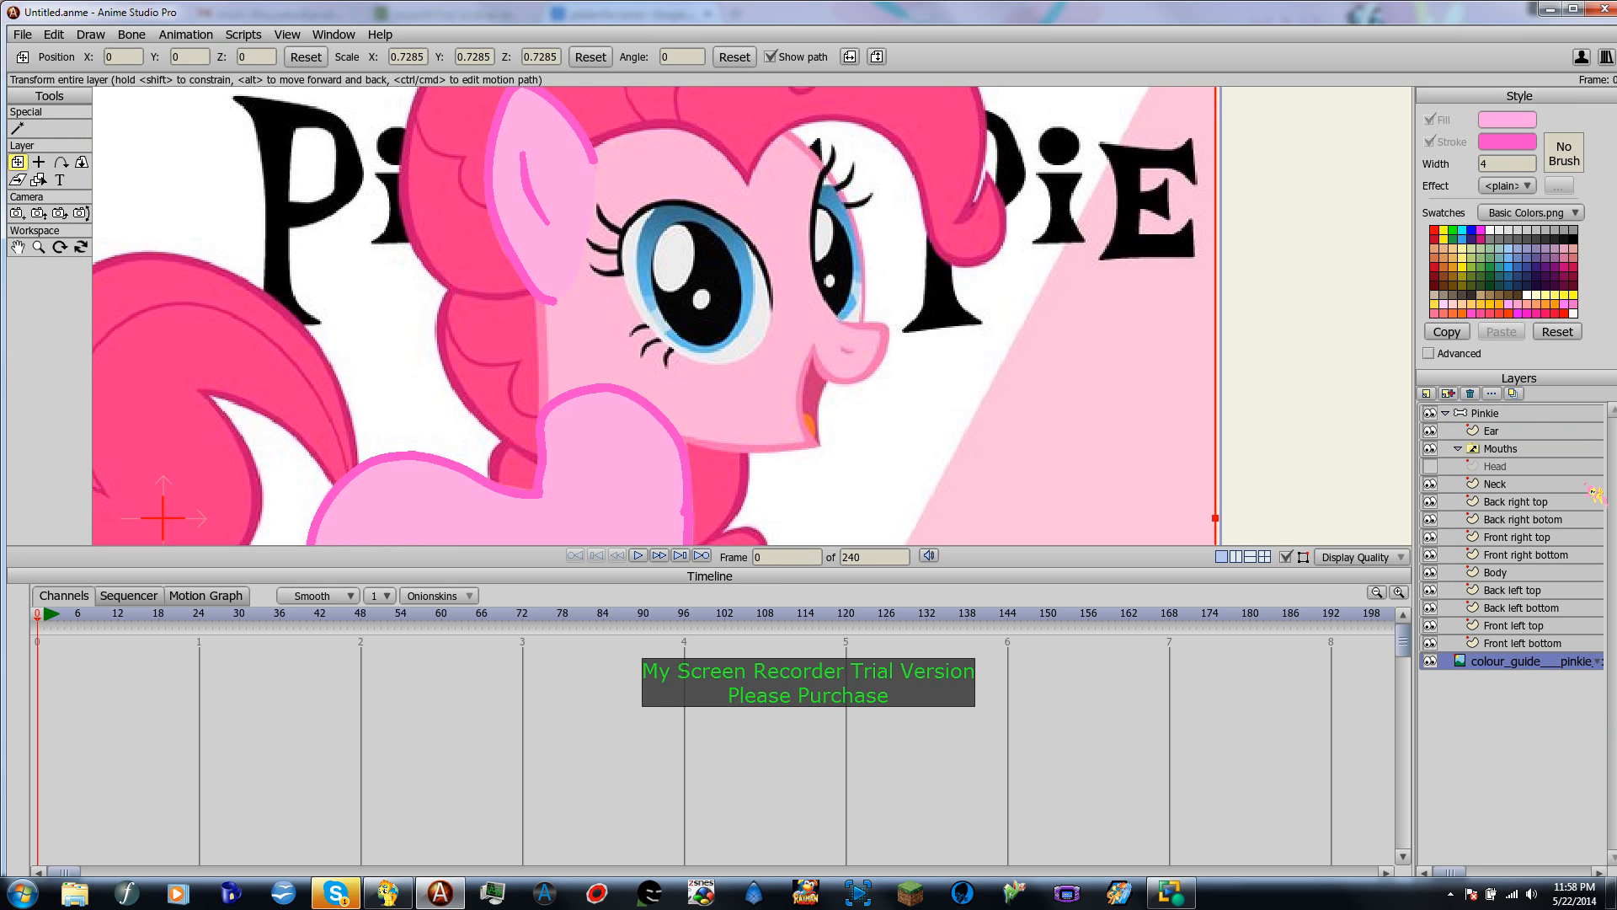
Step: Add a vector layer named Normal and place it inside the Mouths layer
left_click(1526, 453)
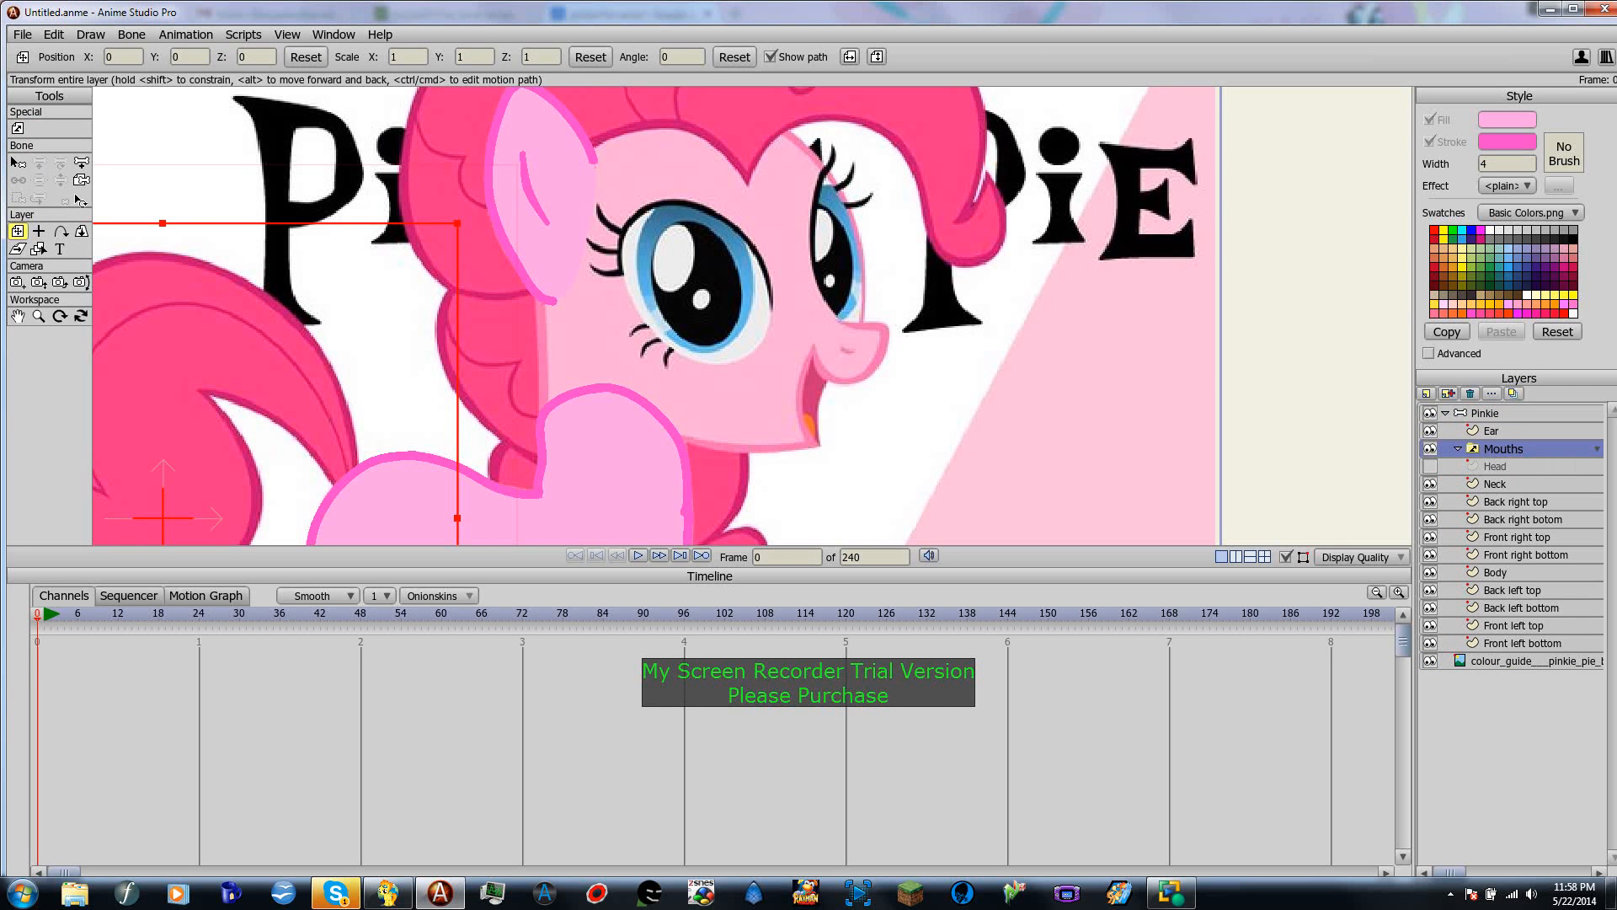
left_click(1427, 393)
left_click(1450, 408)
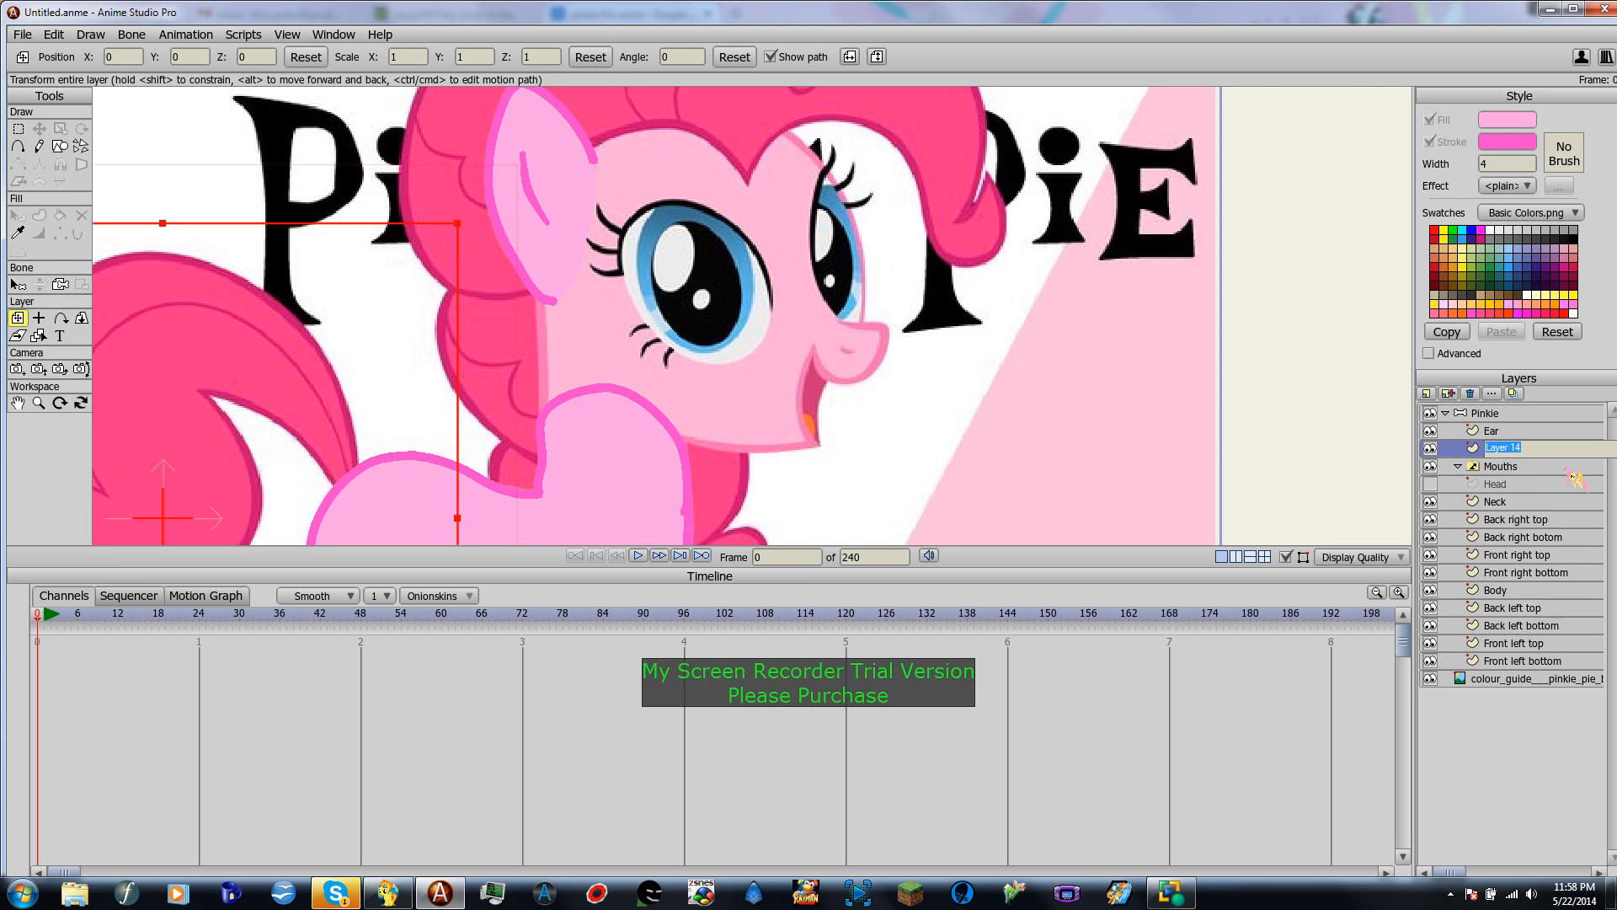
type("Normal")
key("Return")
left_click_drag(1516, 449, 1525, 482)
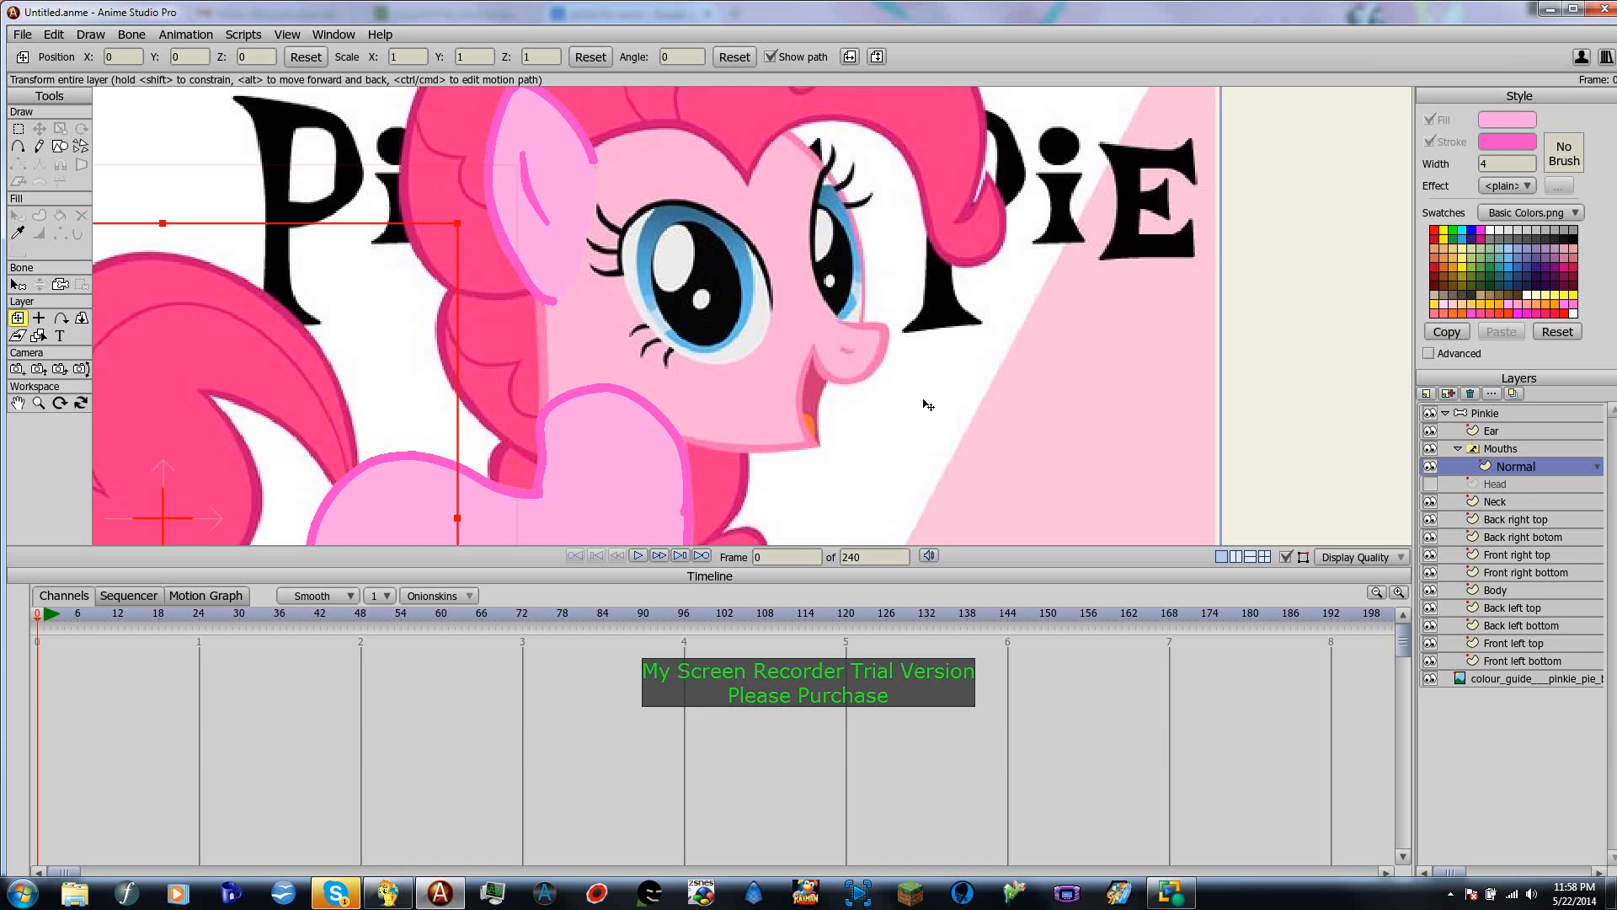
Step: With the Head layer hidden, trace the muzzle from the nose bridge around to the chin as a closed shape on the Normal layer
left_click(1431, 485)
left_click(1499, 485)
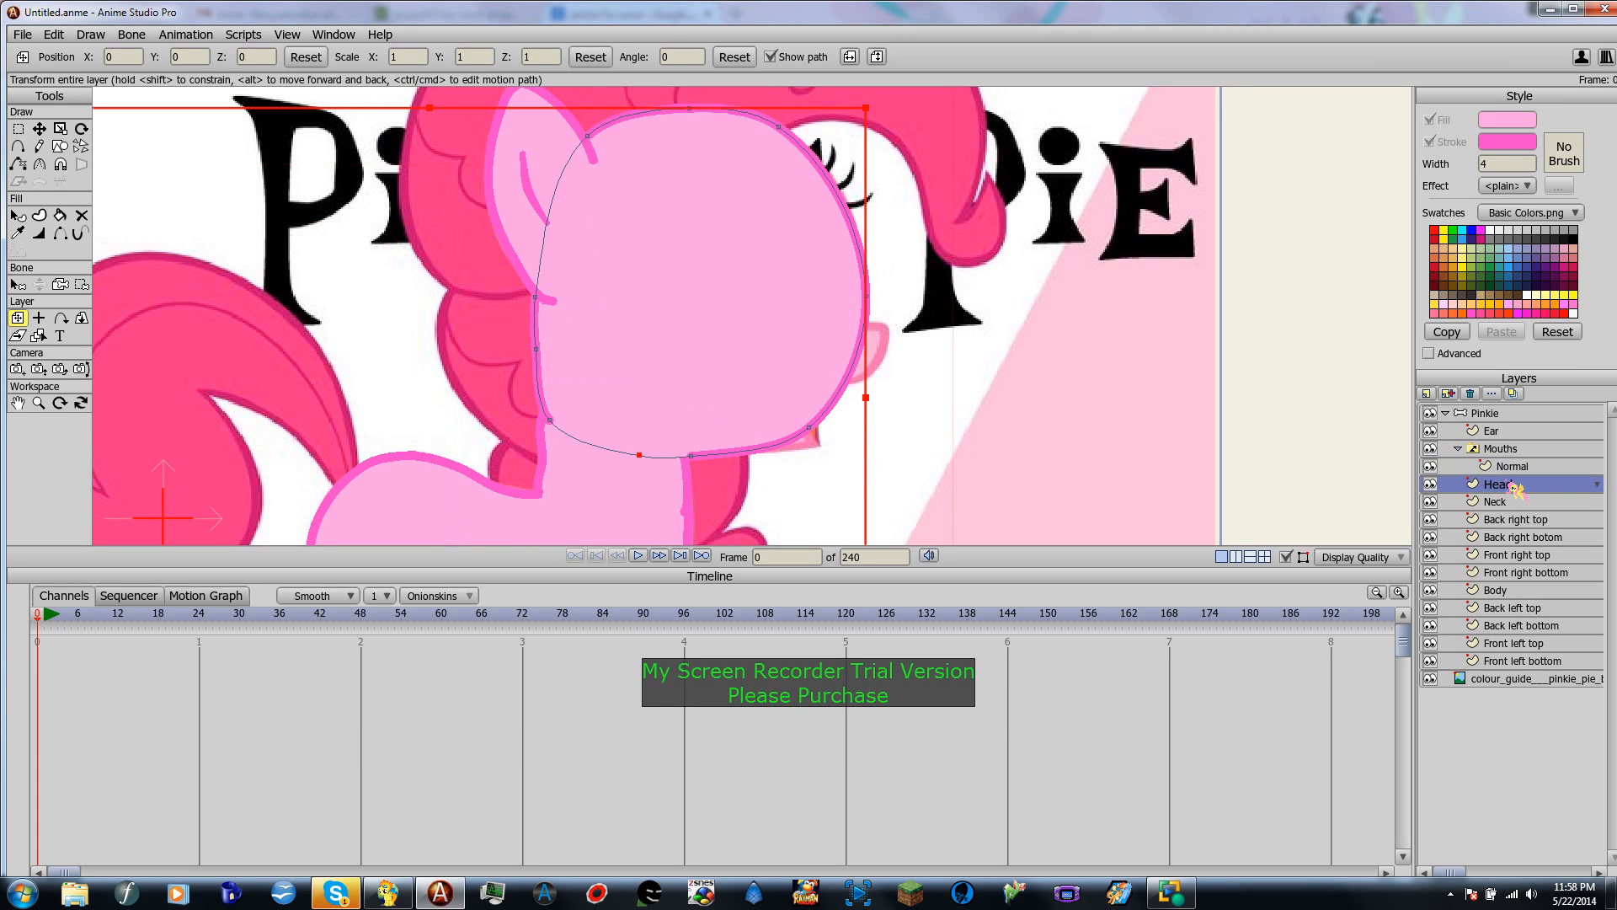
left_click(1430, 485)
left_click(1508, 472)
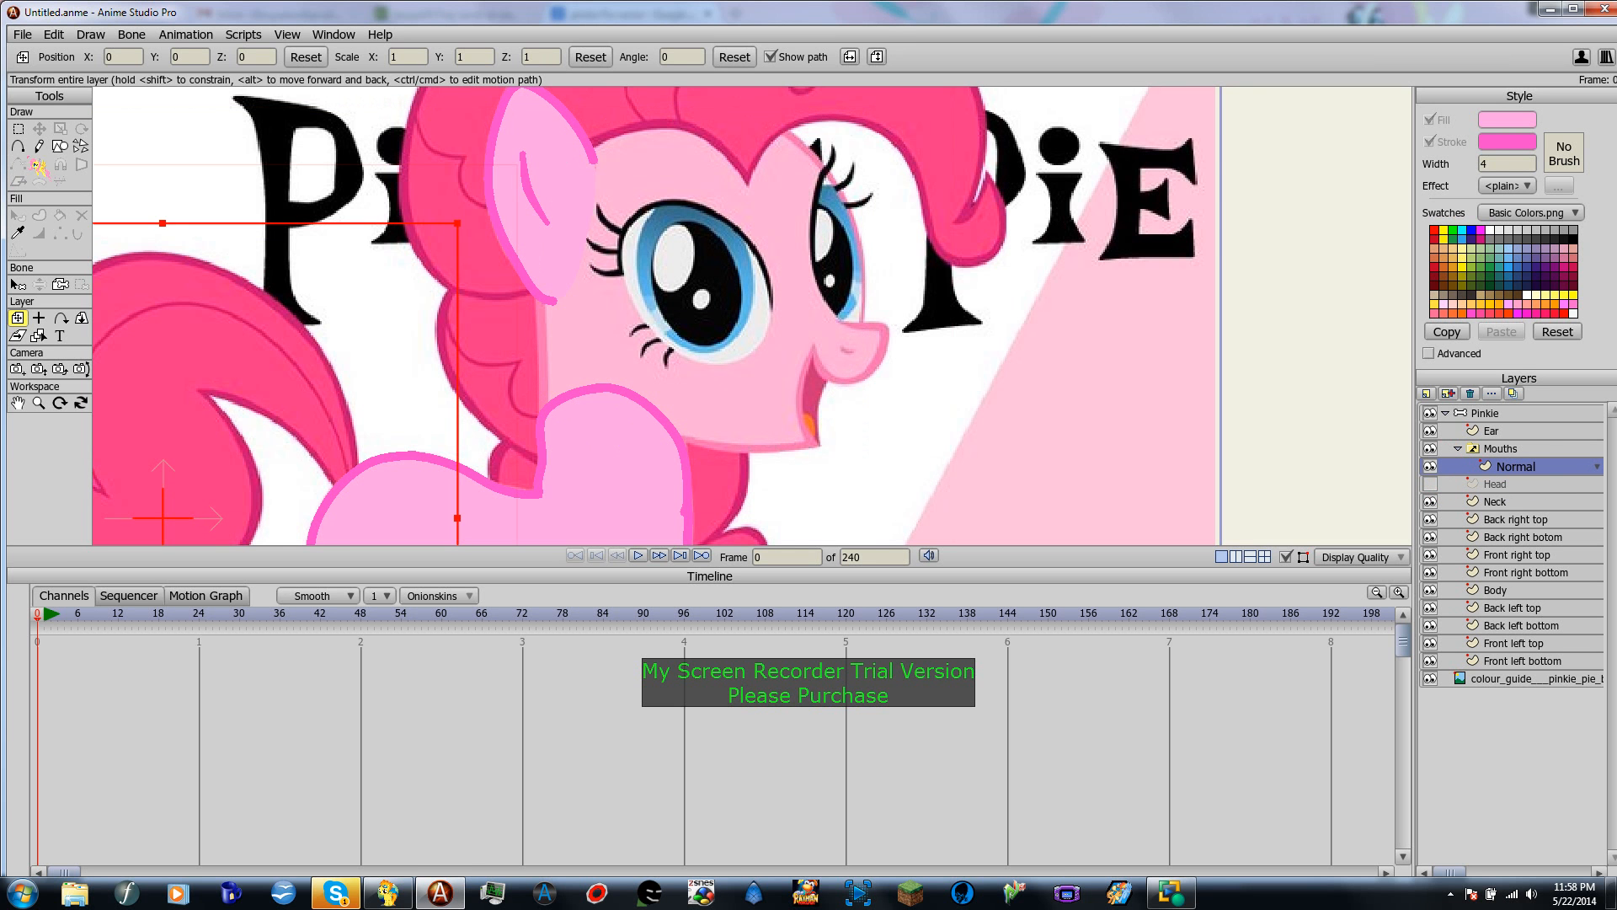
left_click(19, 146)
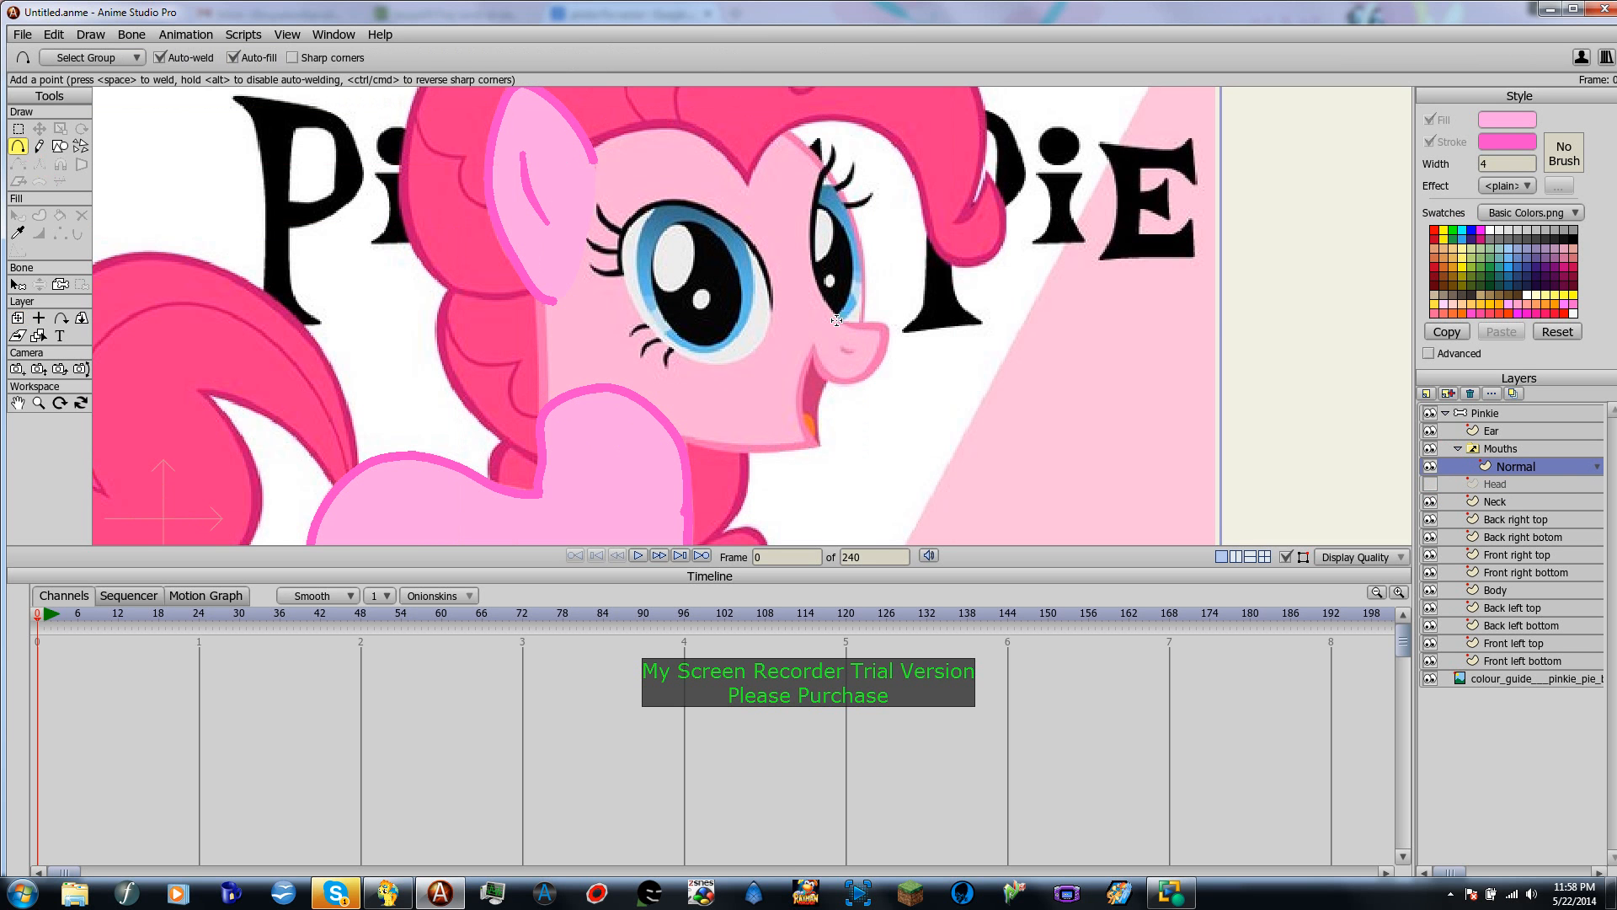
mouse_move(837, 320)
left_mouse_down()
mouse_move(882, 328)
mouse_move(874, 366)
mouse_move(817, 447)
mouse_move(761, 449)
mouse_move(835, 322)
left_mouse_up()
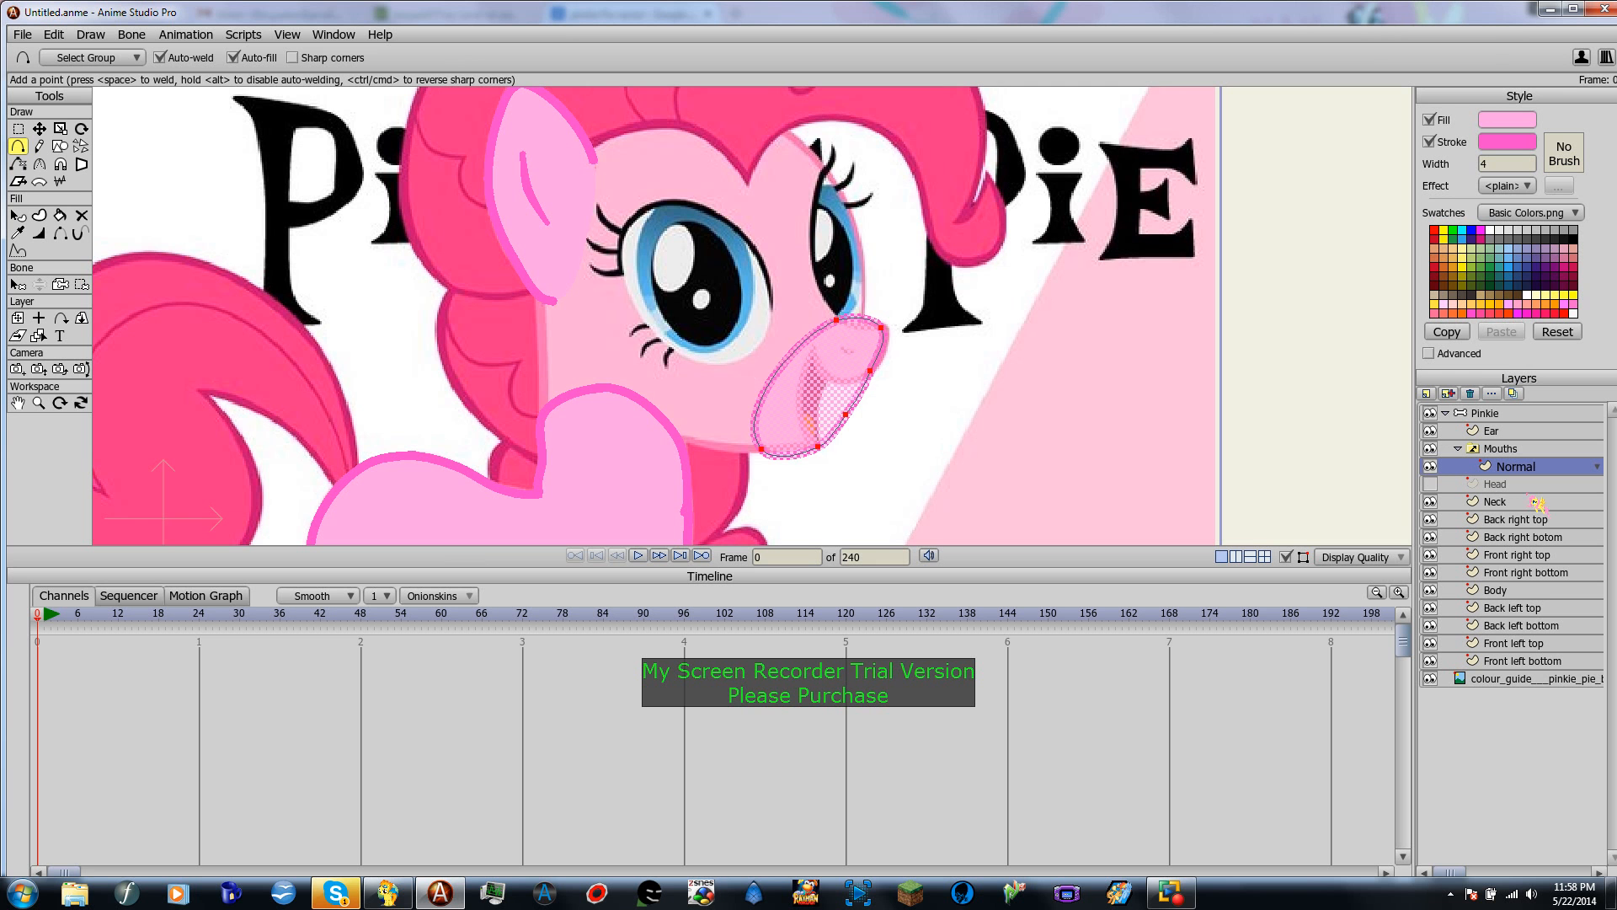
Step: Check the muzzle against the head, undo its outline back to the first three points and hide the Head layer
left_click(1429, 483)
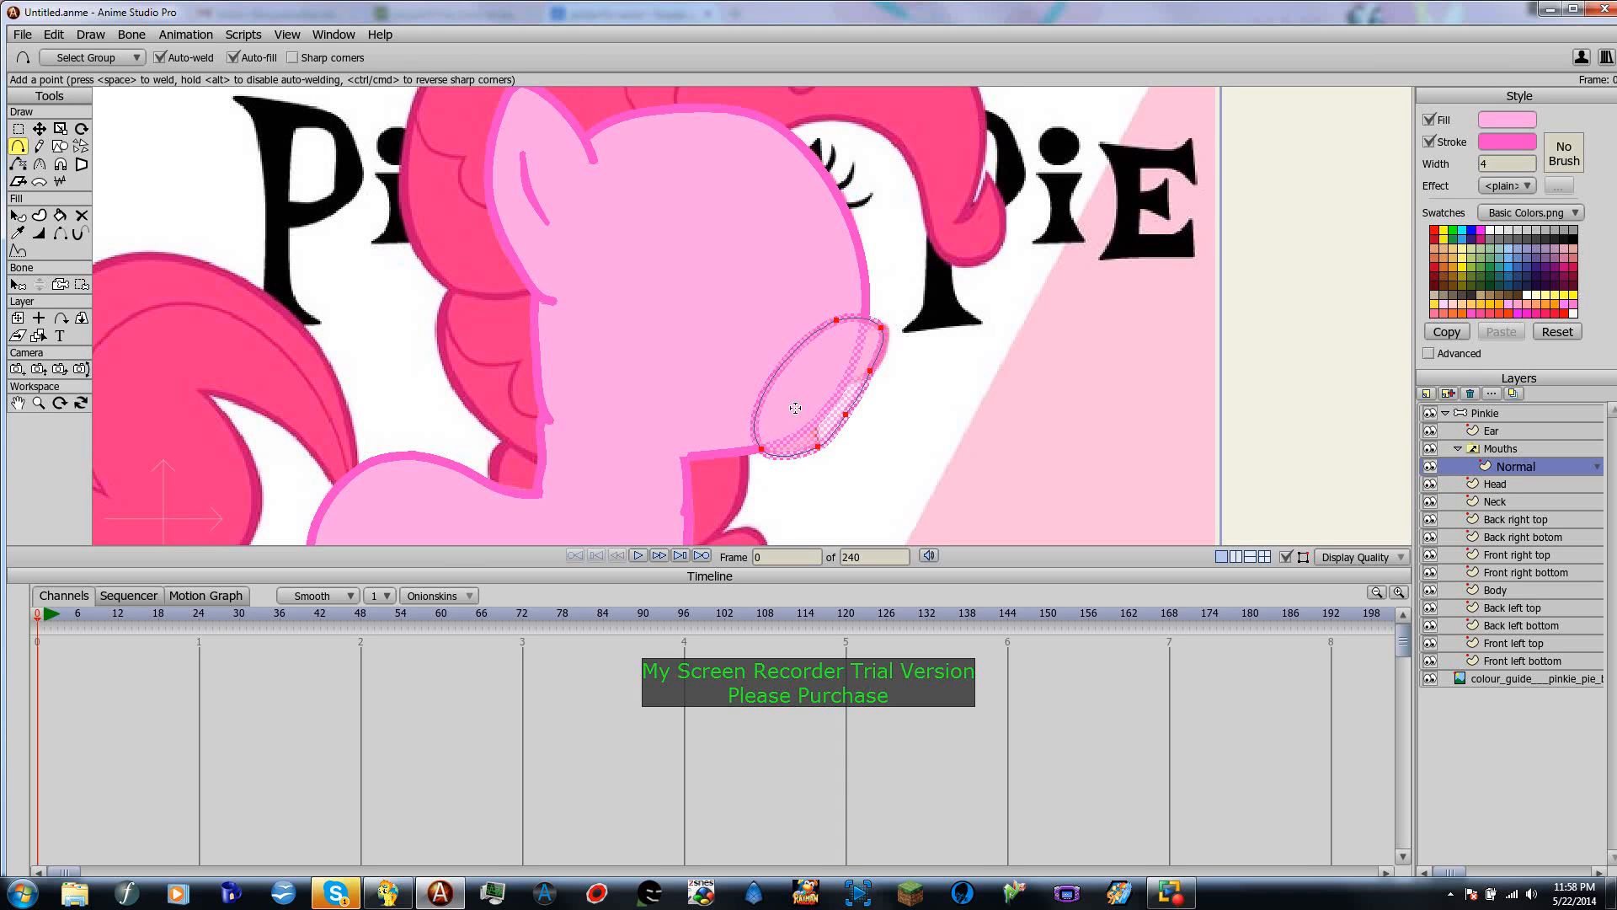
left_click(1480, 416)
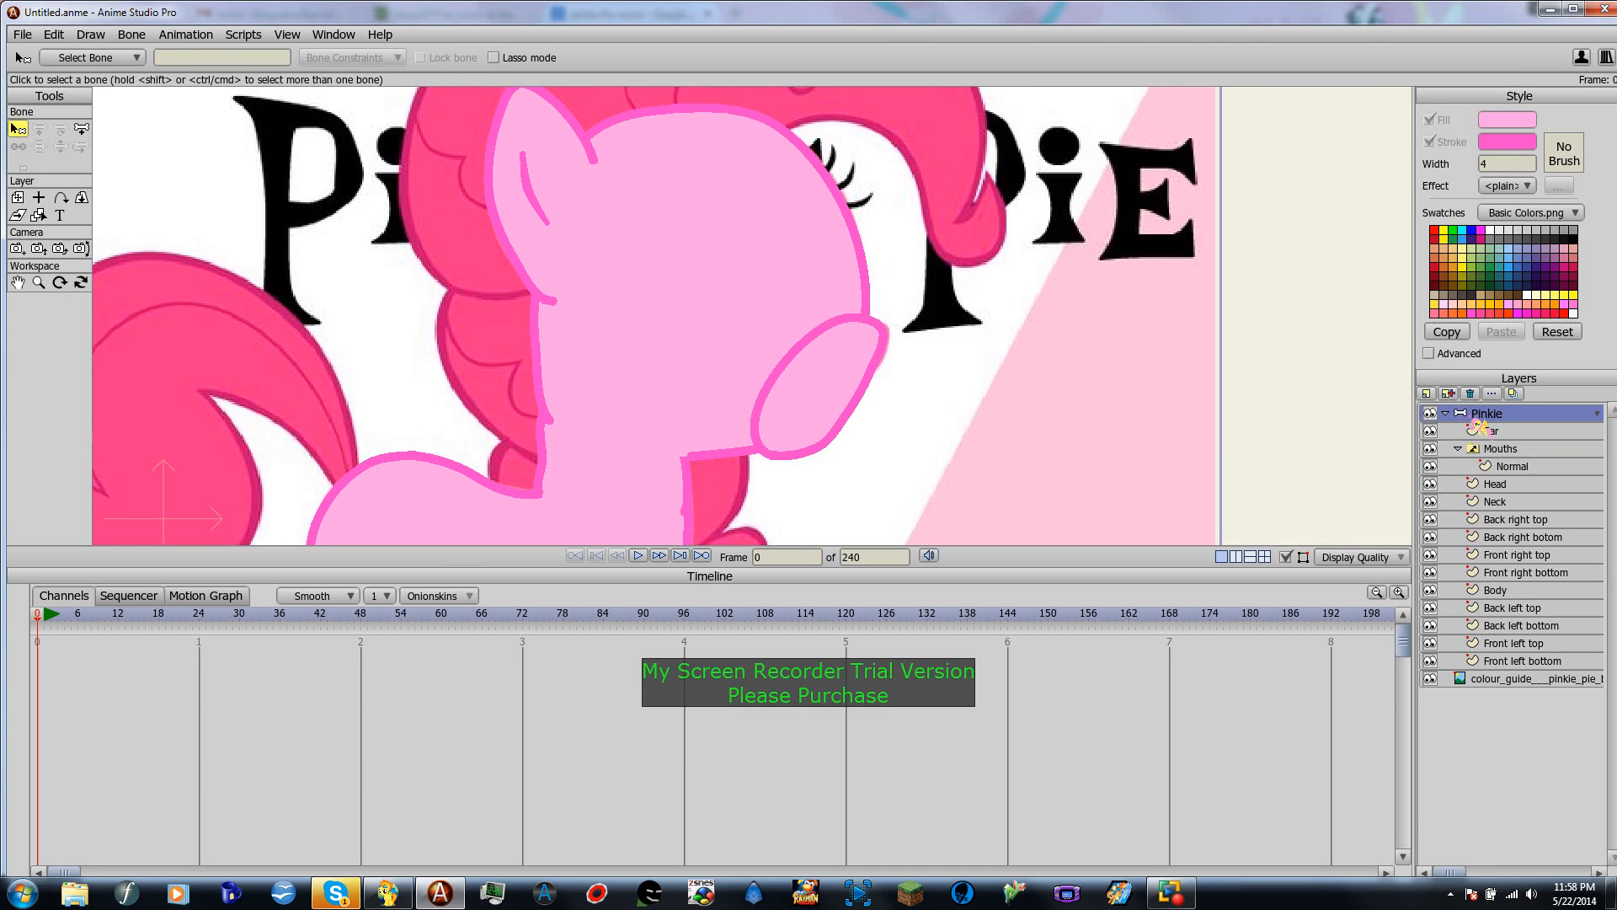
left_click(920, 401, "ctrl+alt")
key("Delete")
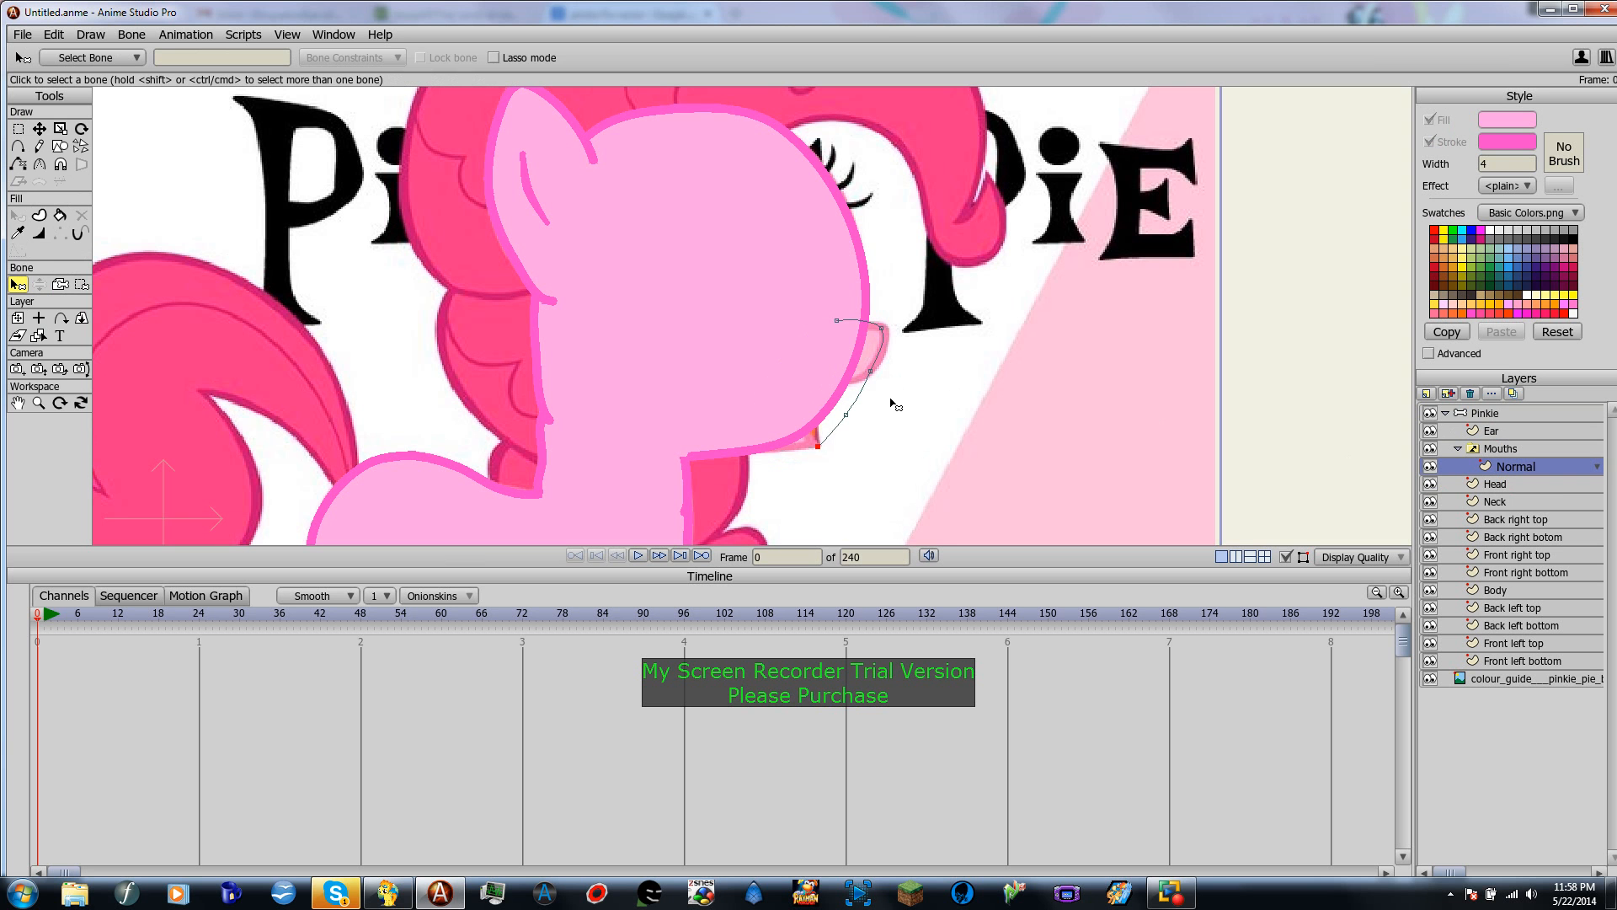
left_click(1430, 484)
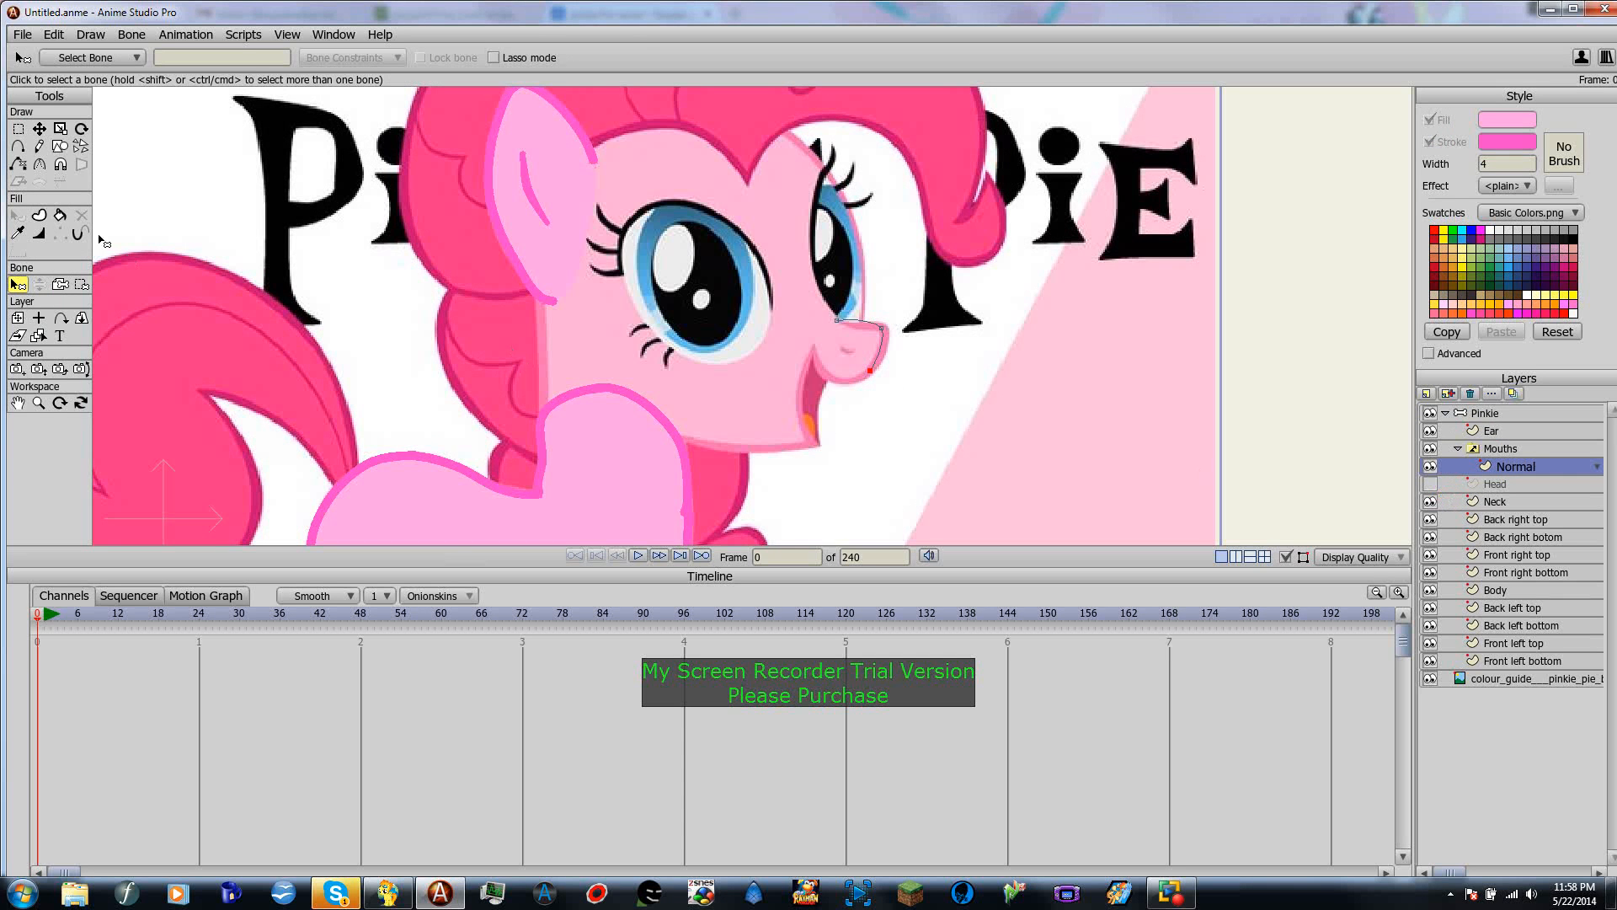
Step: Continue the muzzle outline under the nose and down around the chin, close it at its starting point and show the Head layer
left_click(17, 145)
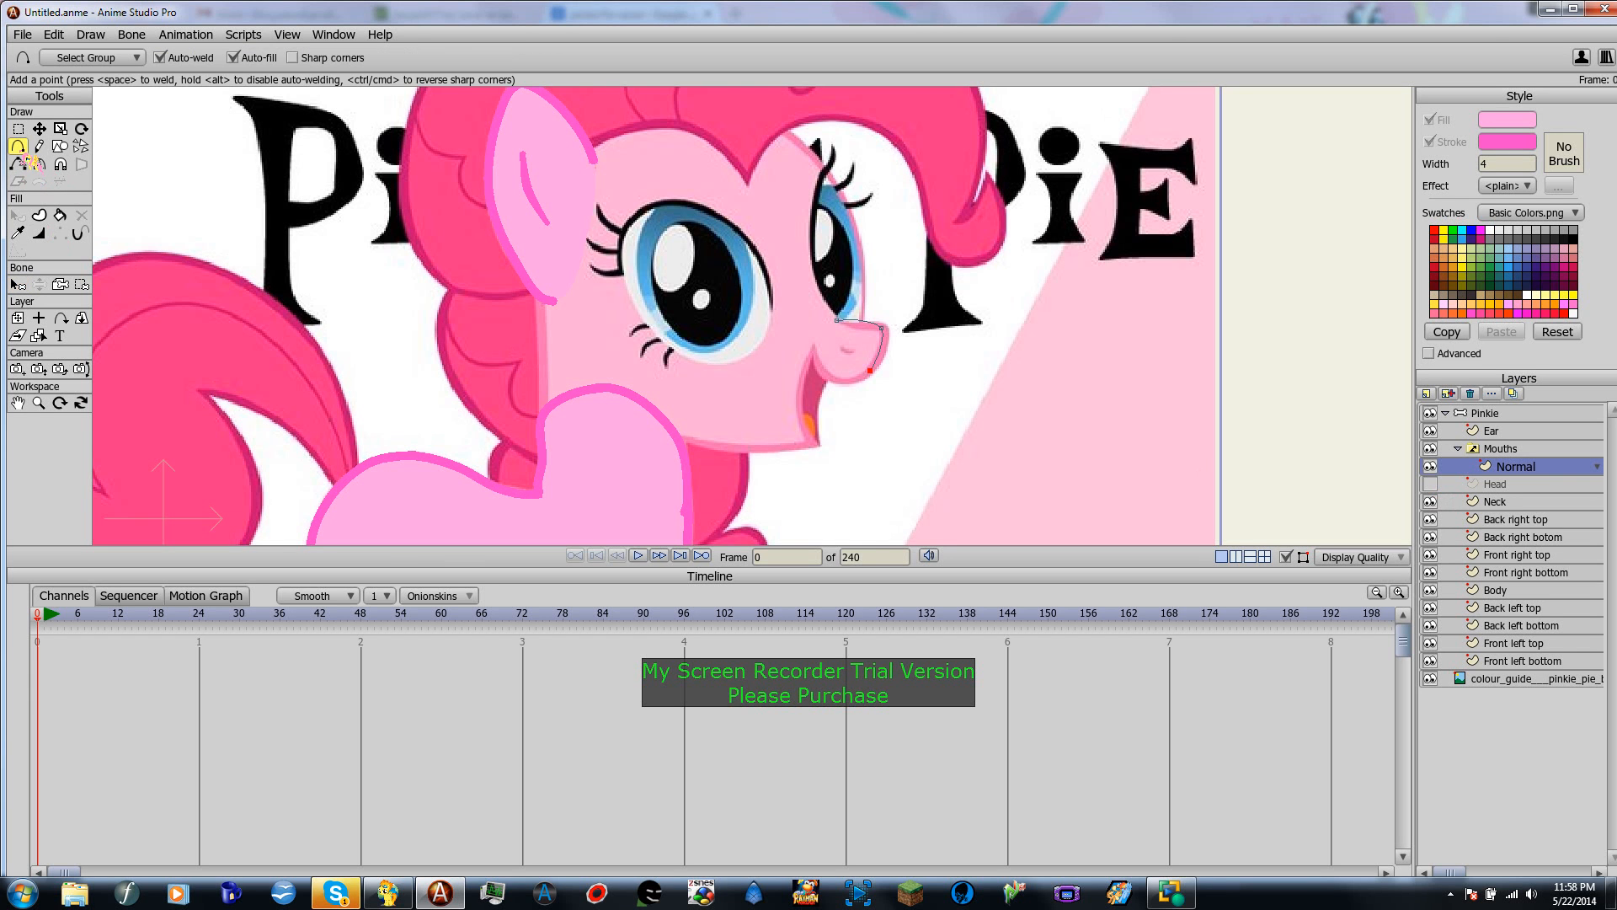
left_click_drag(870, 371, 829, 376)
left_click_drag(814, 441, 838, 321)
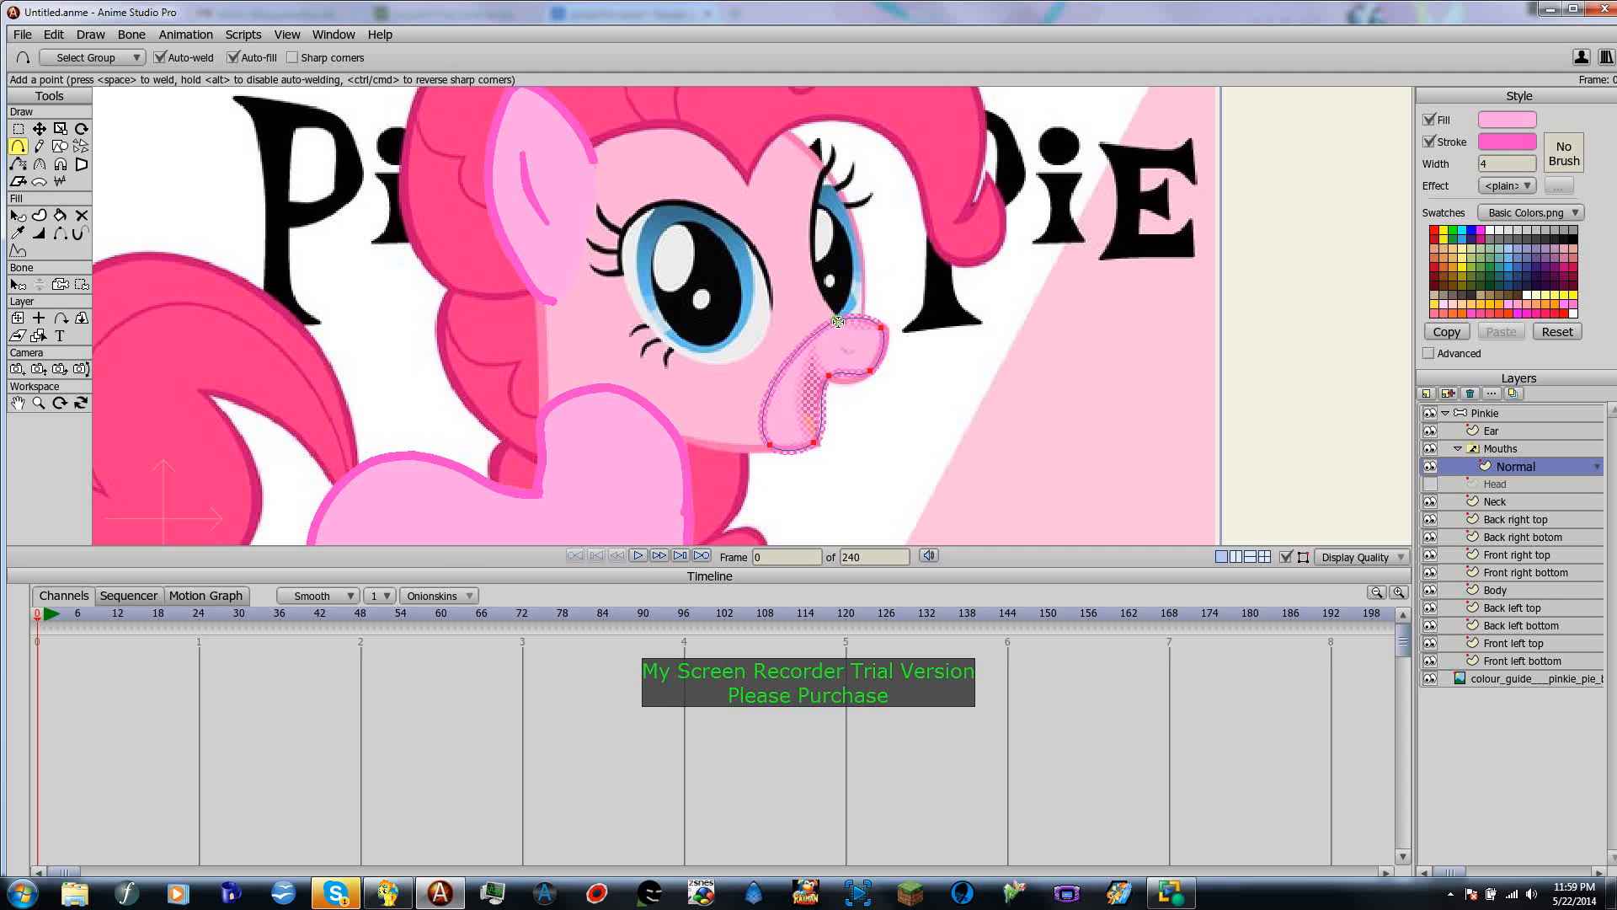
left_click(1429, 486)
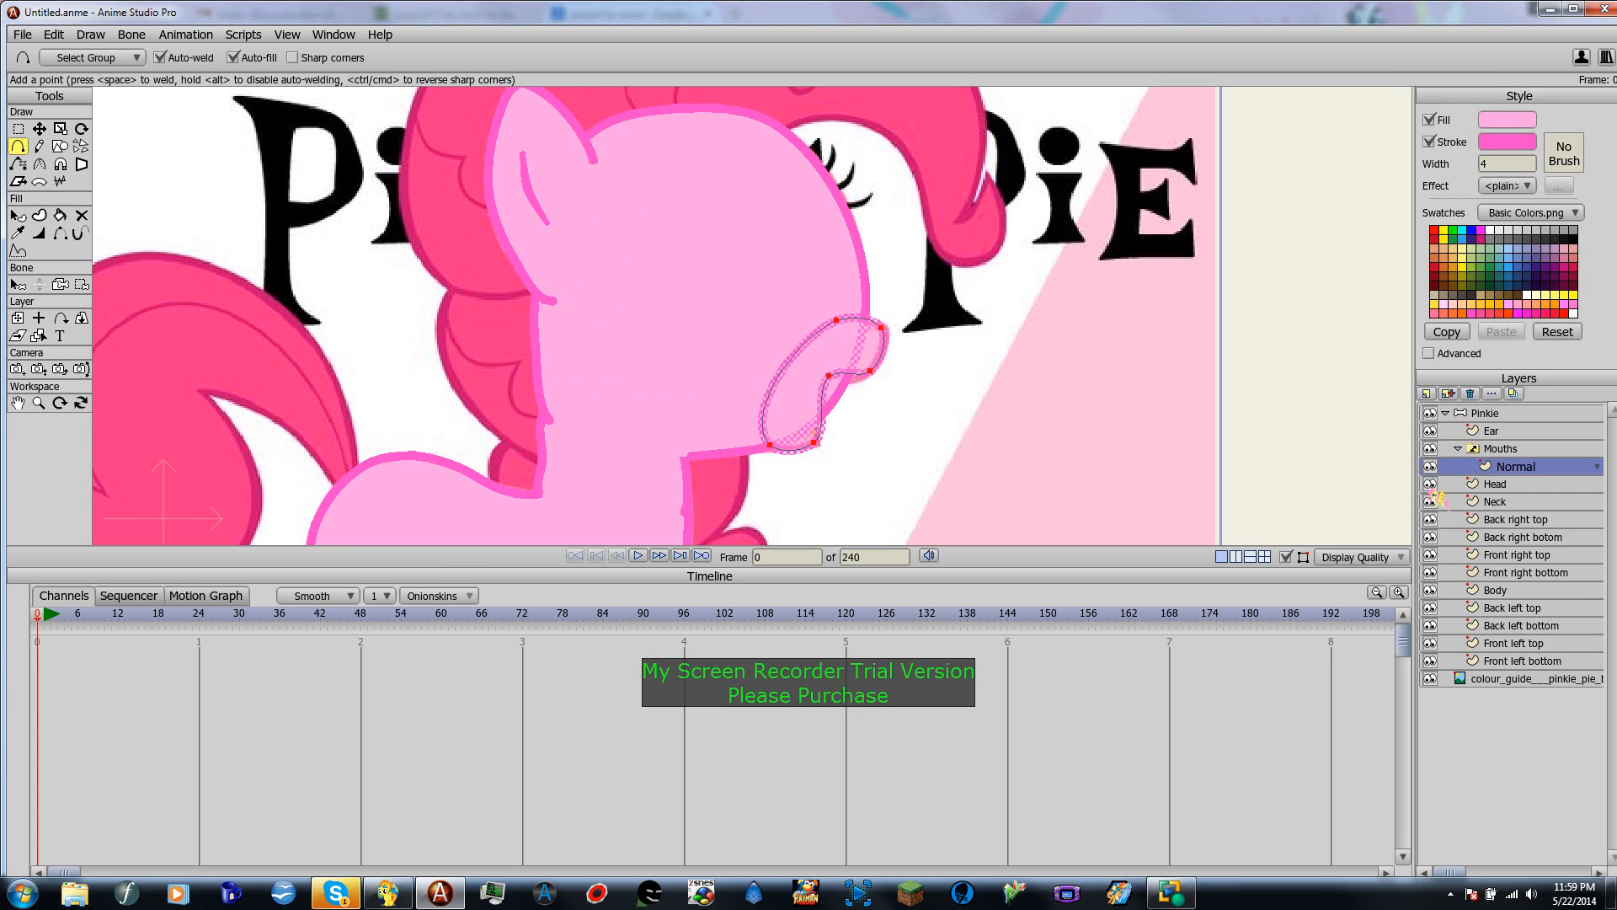
left_click(1484, 414)
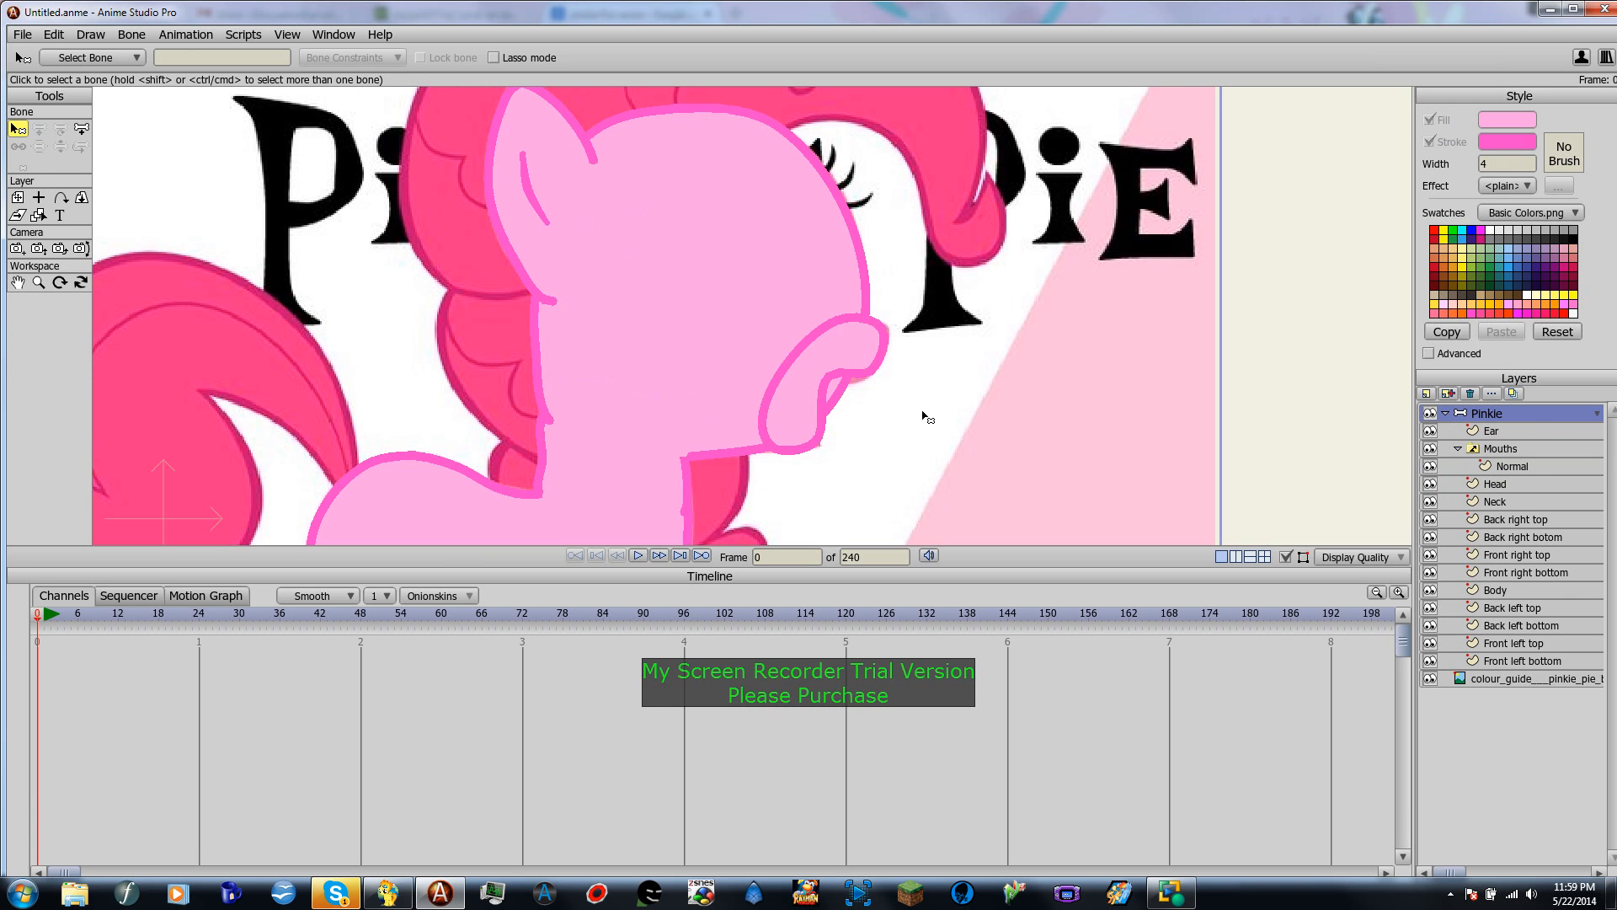
Step: Replace the muzzle on the Normal layer with a new closed outline, traced with the Head layer hidden, and show the Head layer again
left_click(1509, 469)
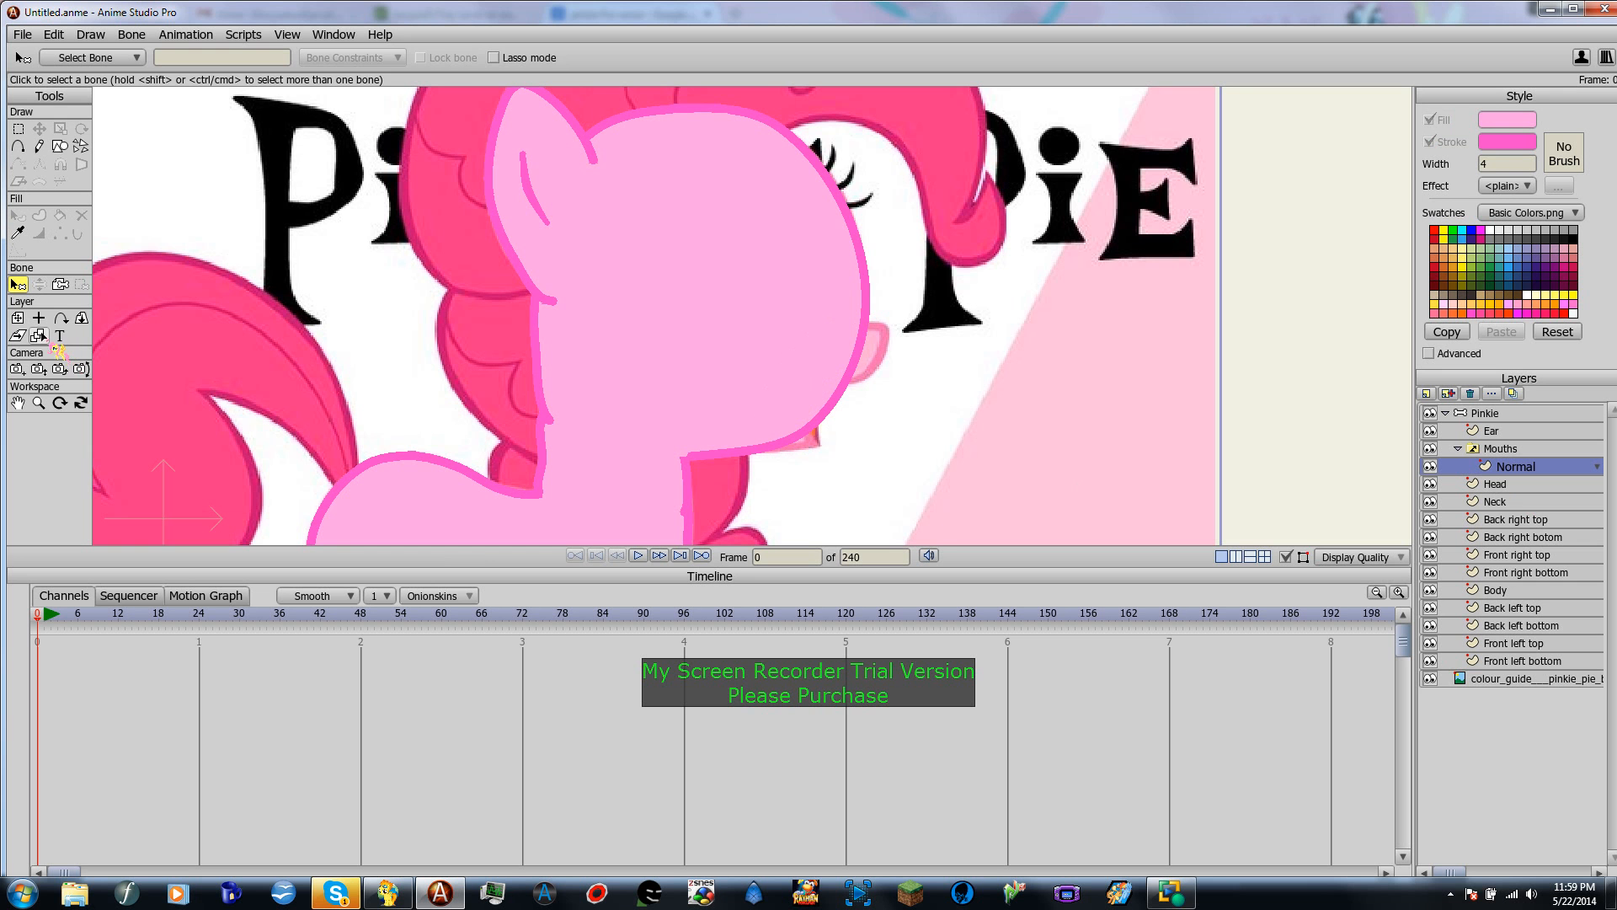
left_click(18, 146)
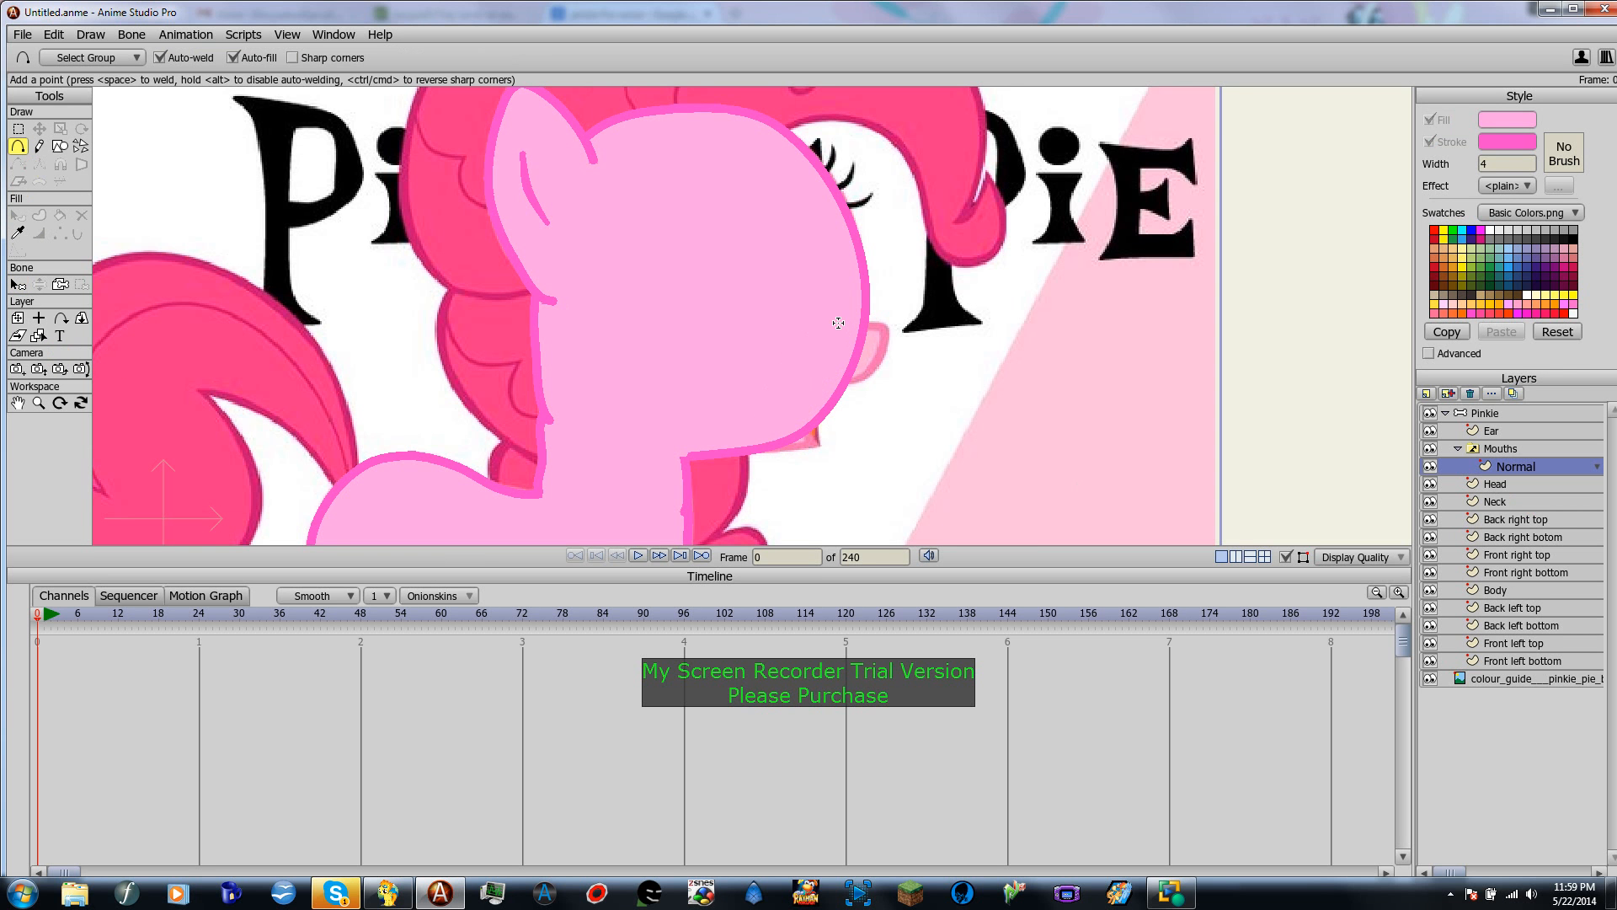
left_click(1431, 679)
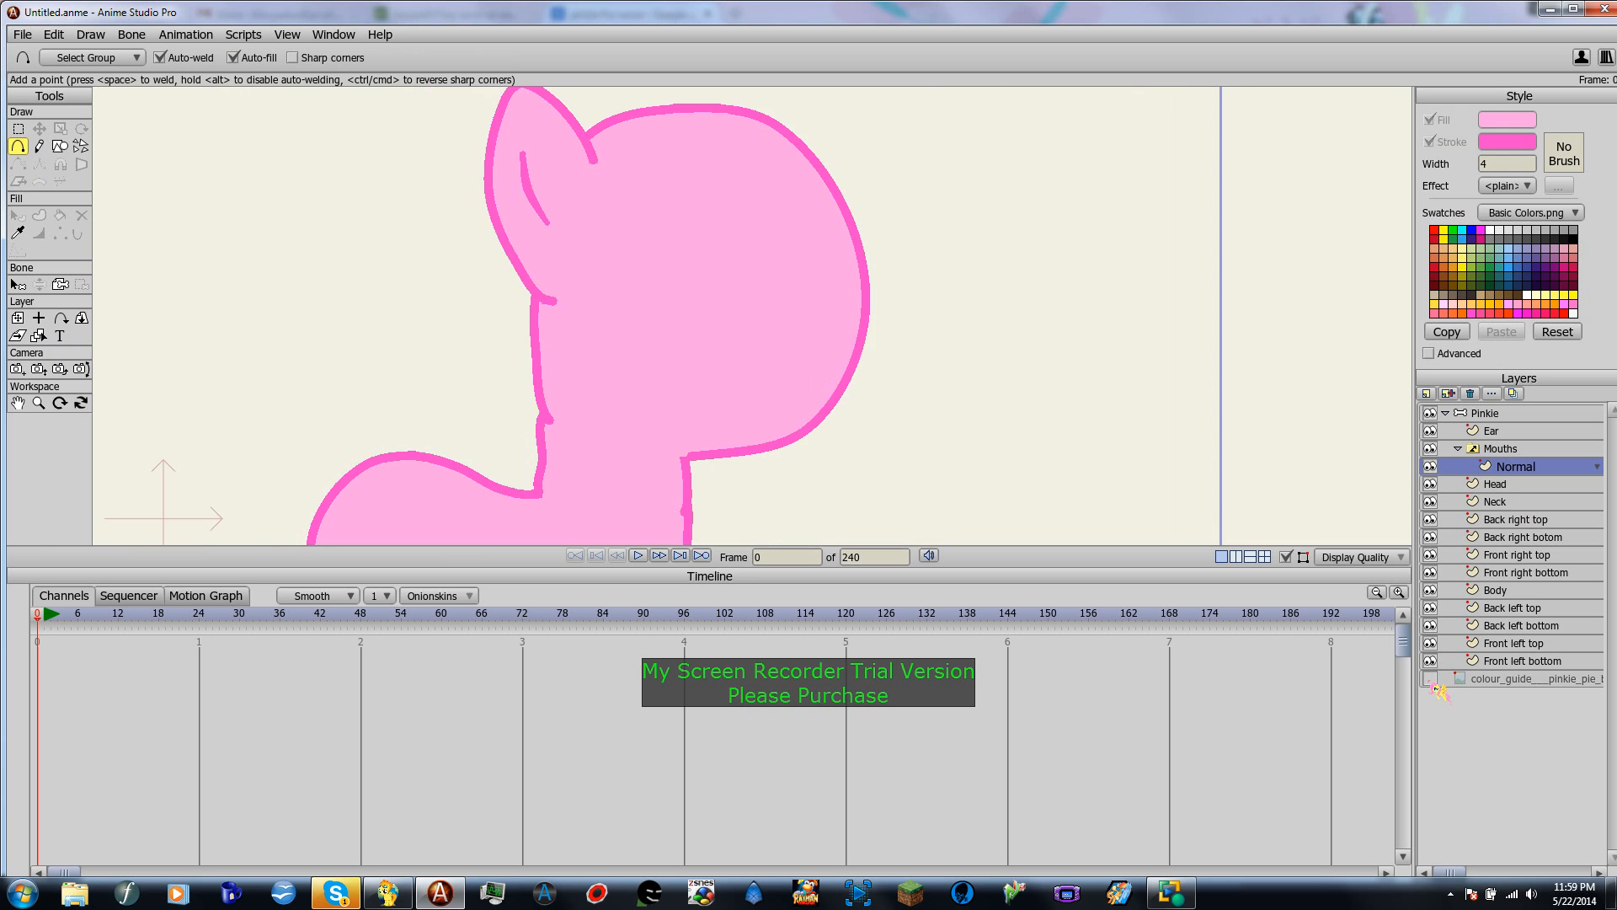
left_click(1431, 679)
left_click(1430, 484)
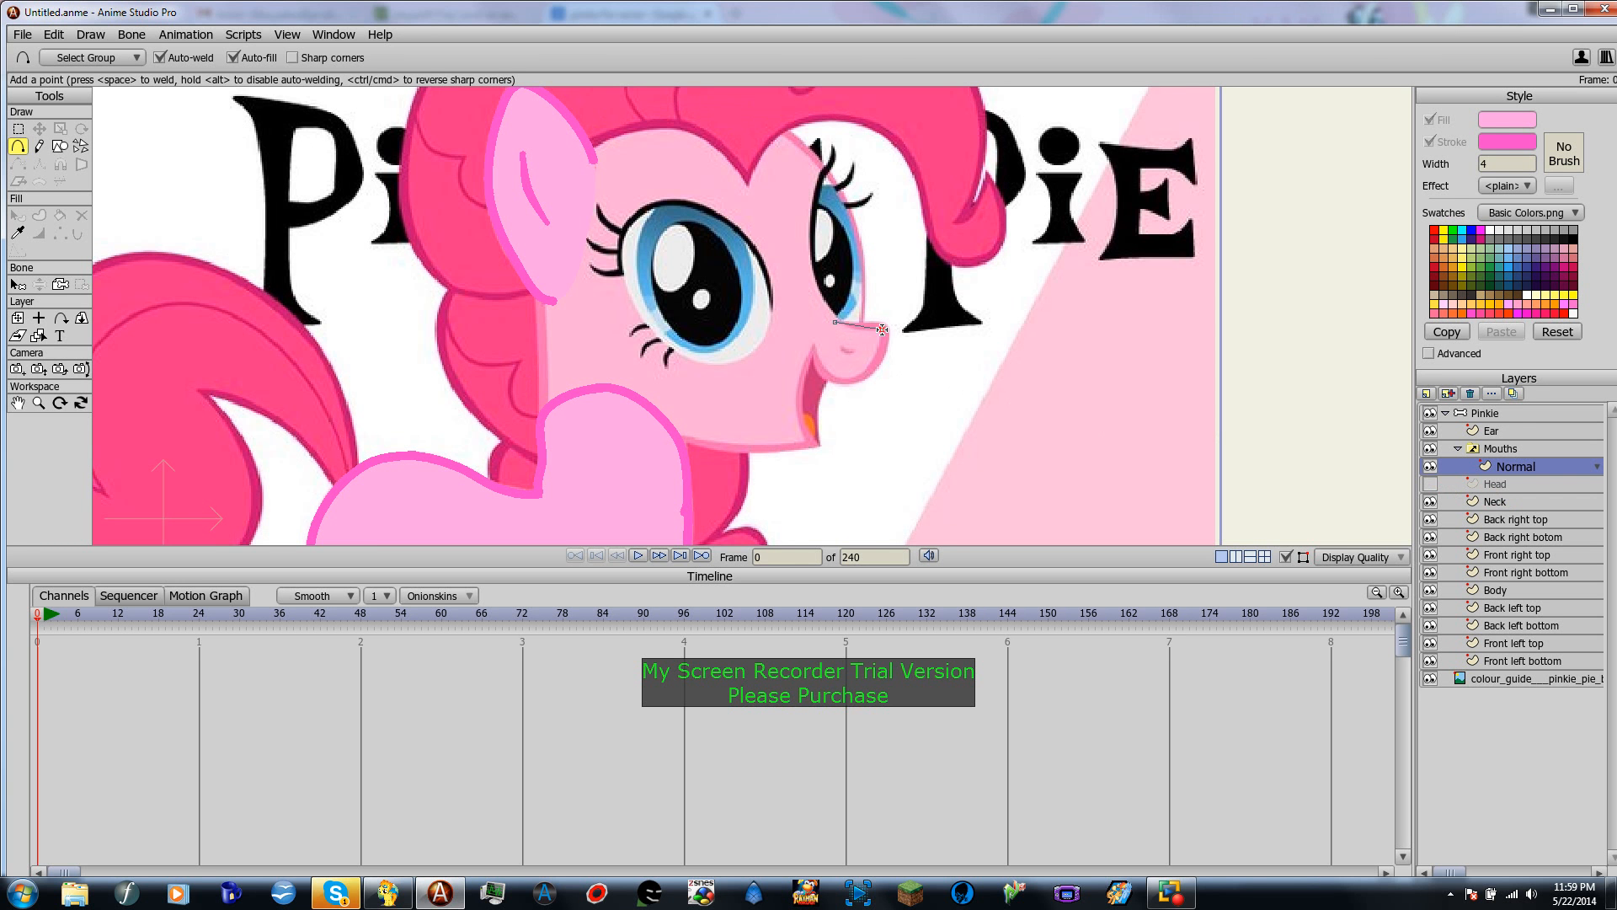
mouse_move(884, 329)
left_mouse_down()
mouse_move(888, 353)
mouse_move(836, 385)
mouse_move(816, 445)
mouse_move(791, 447)
mouse_move(836, 325)
left_mouse_up()
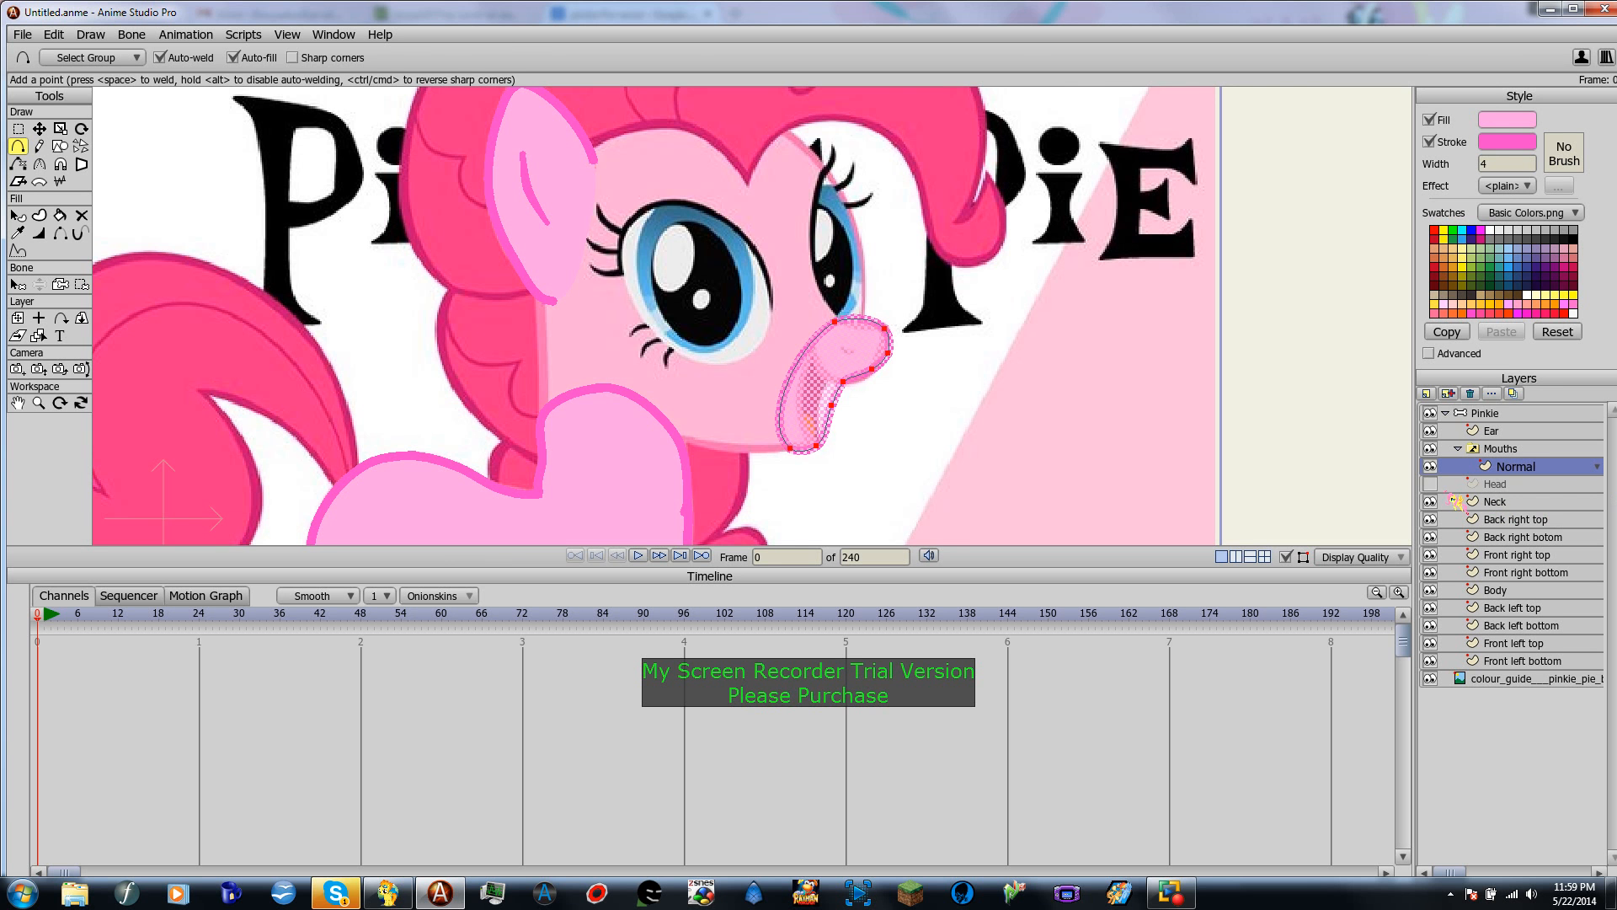
left_click(1429, 484)
left_click(1487, 414)
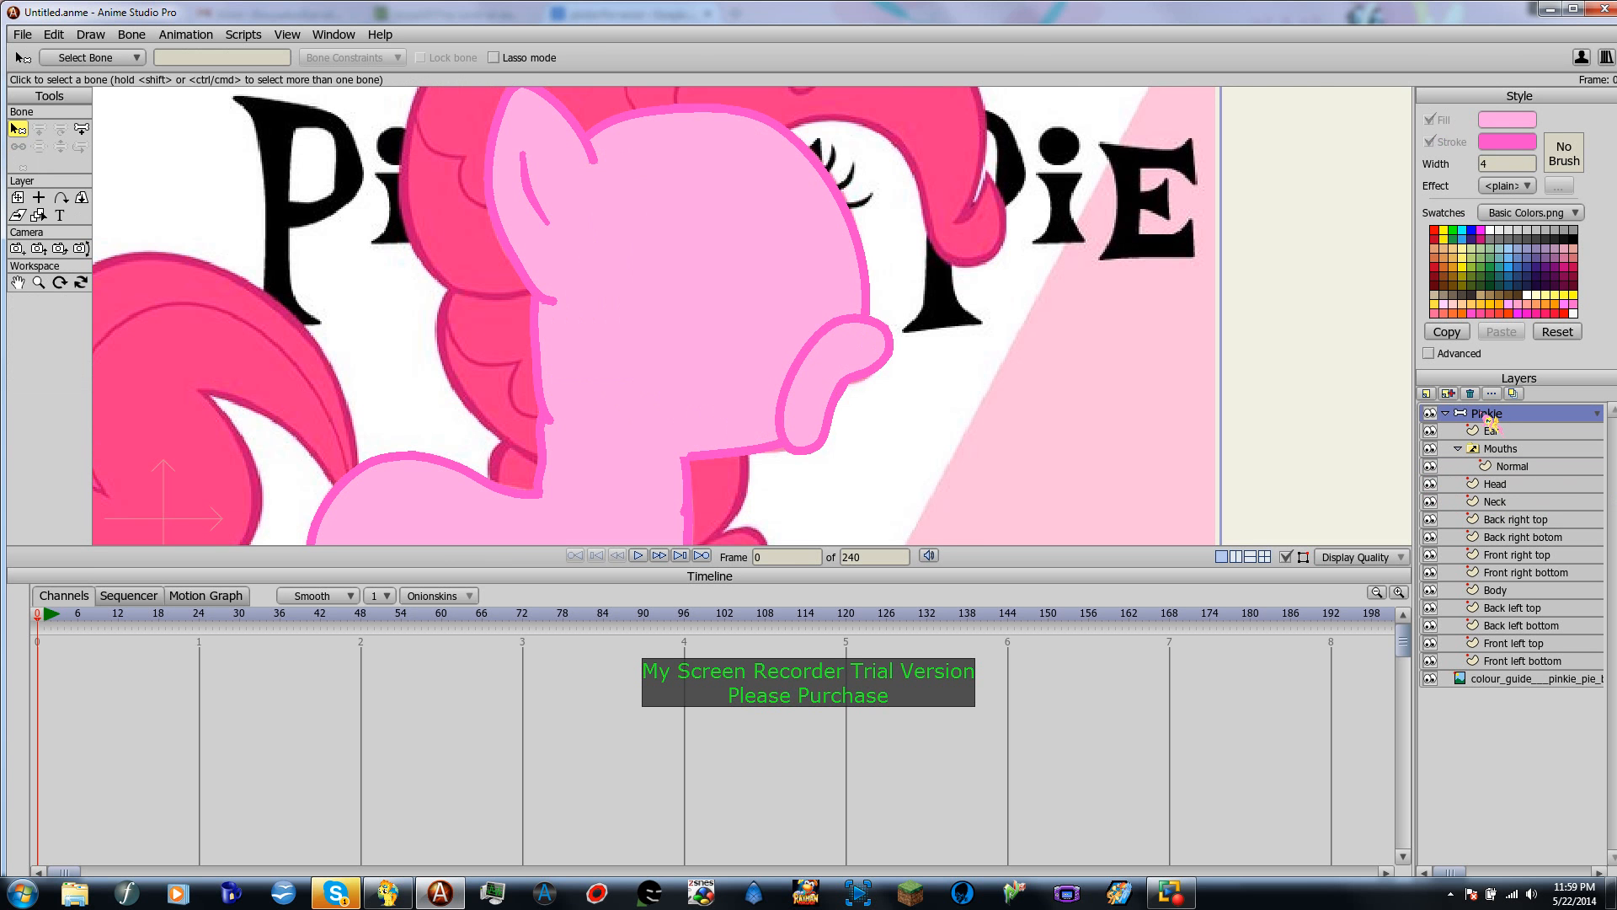
Step: Hide the muzzle's outline edges that cross the head so only its outer contour keeps a stroke
scroll(856, 368, "up", 1)
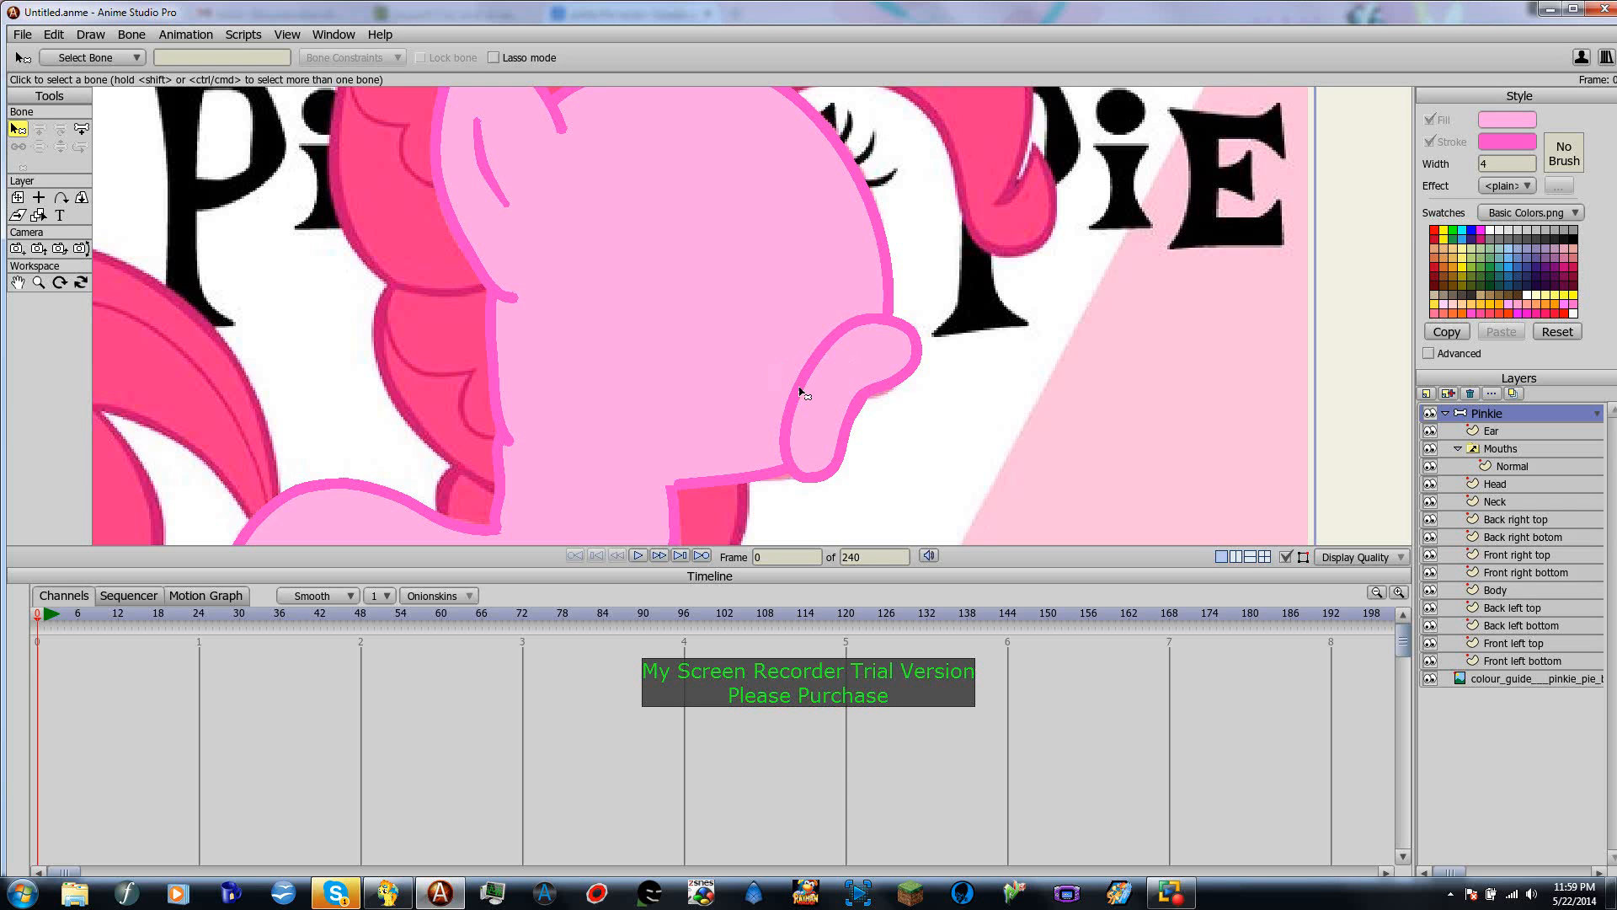
left_click(1524, 468)
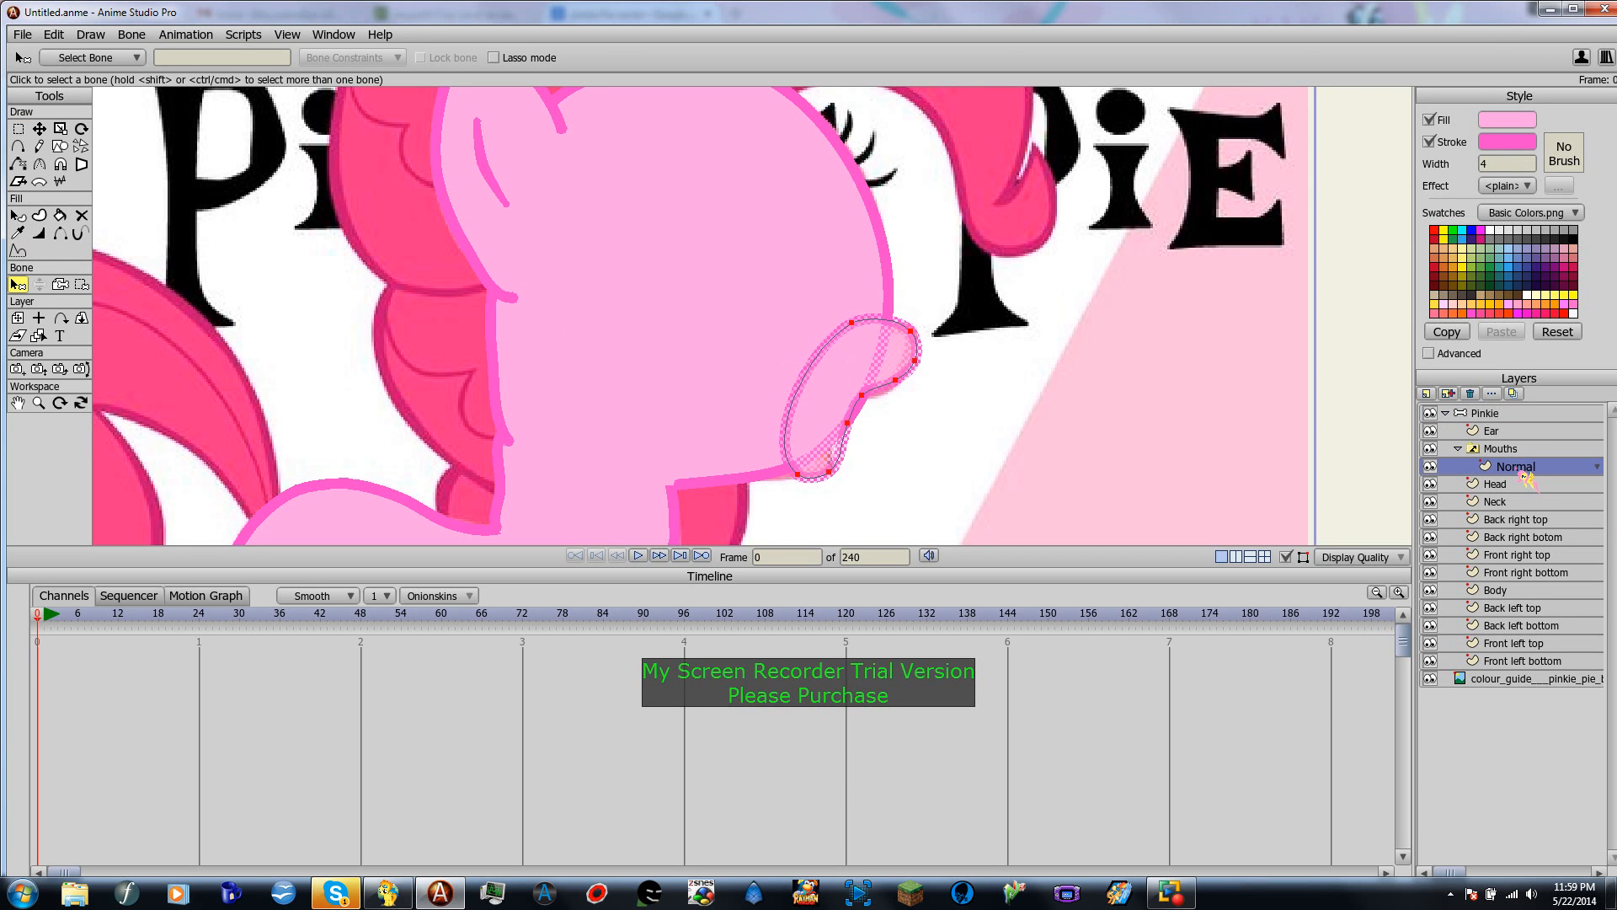
left_click(60, 234)
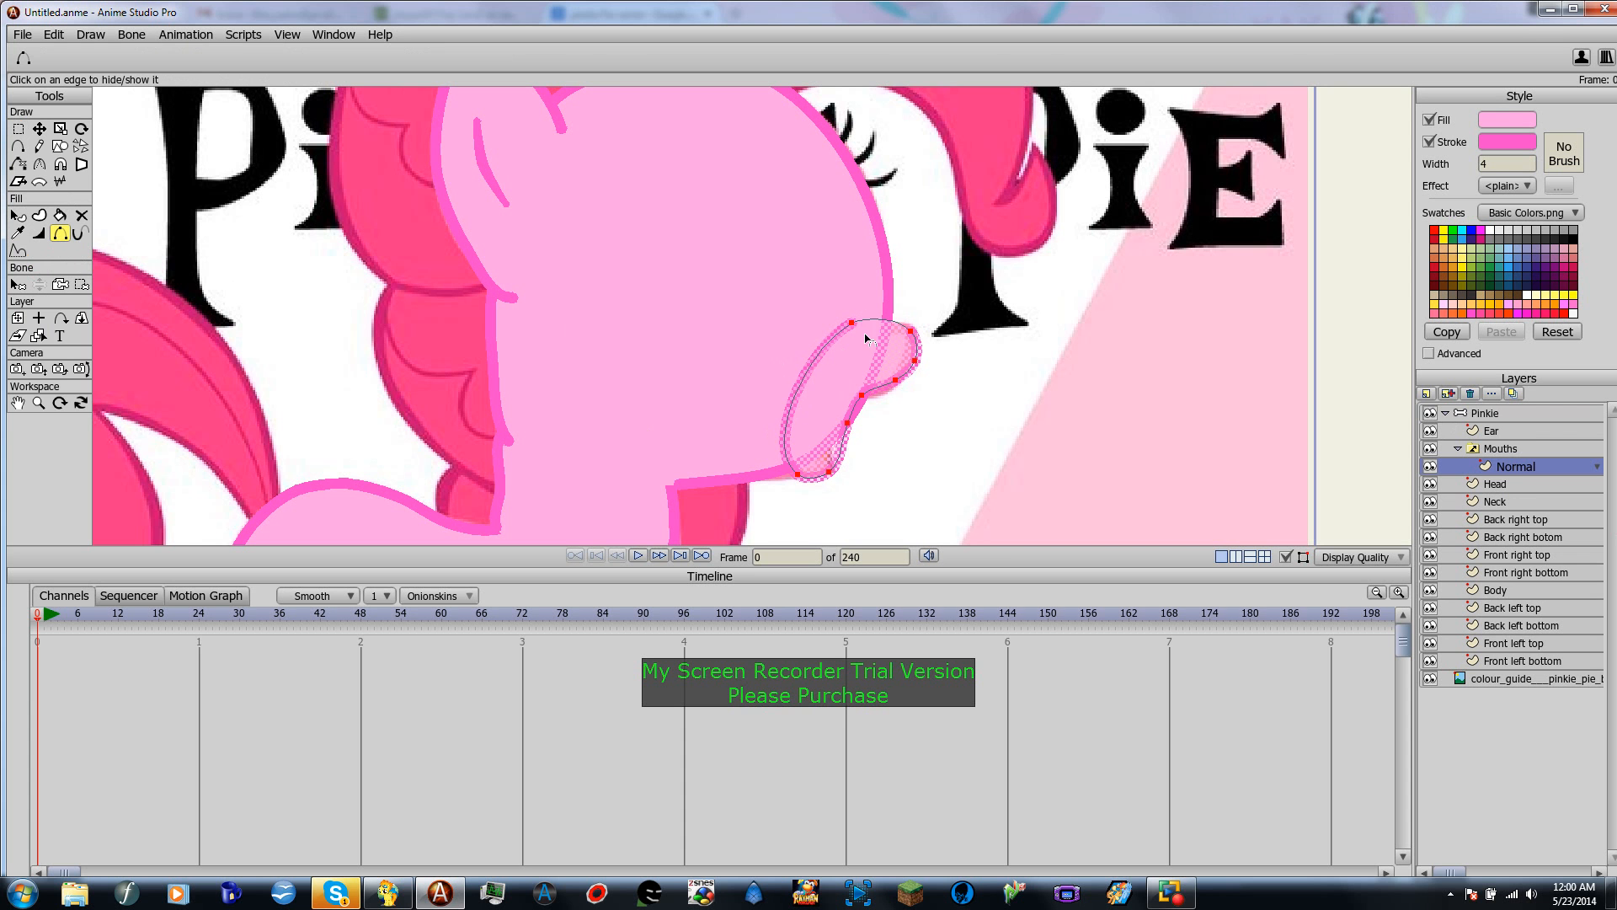
left_click(823, 357)
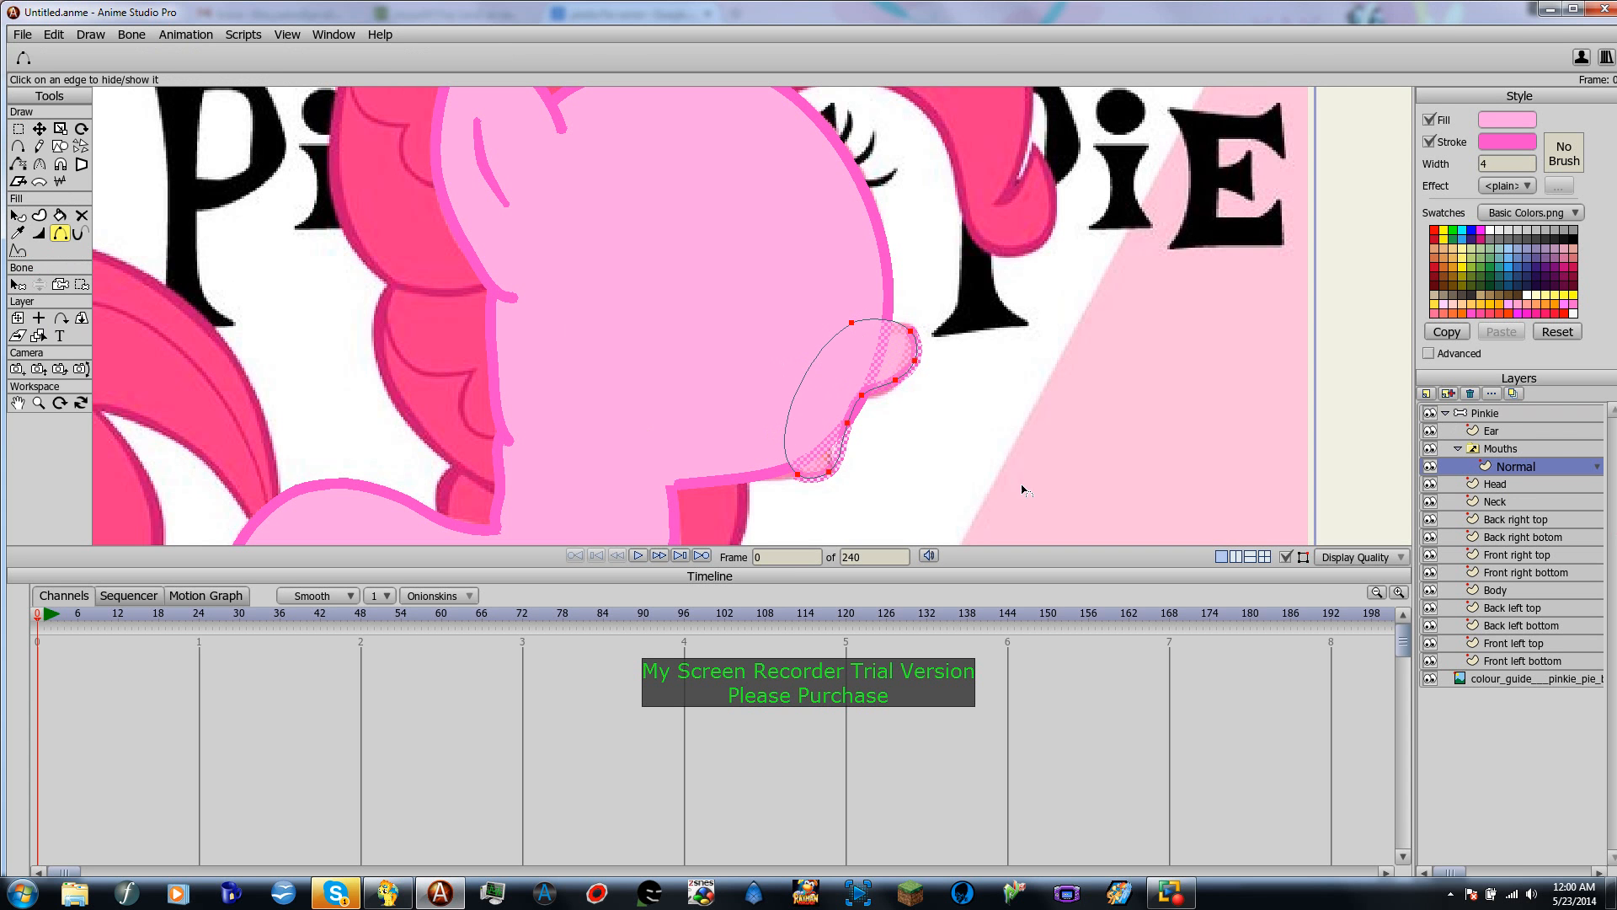
left_click(1495, 414)
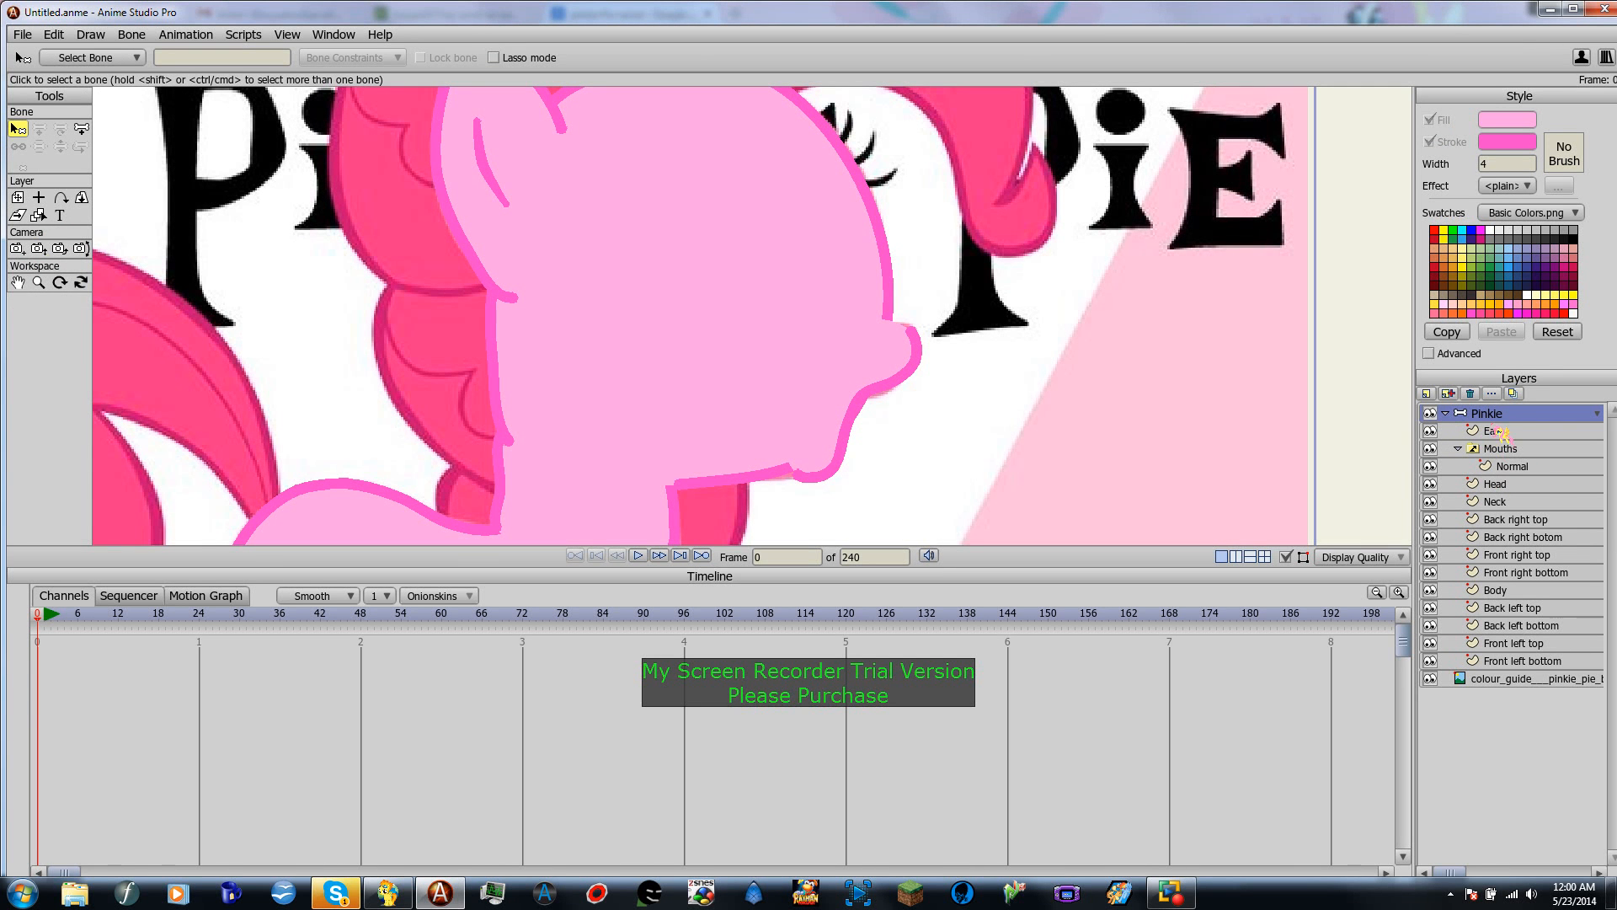
Step: Move the muzzle's nose-tip point back to the head outline and its chin points back onto the jaw line
left_click(1541, 470)
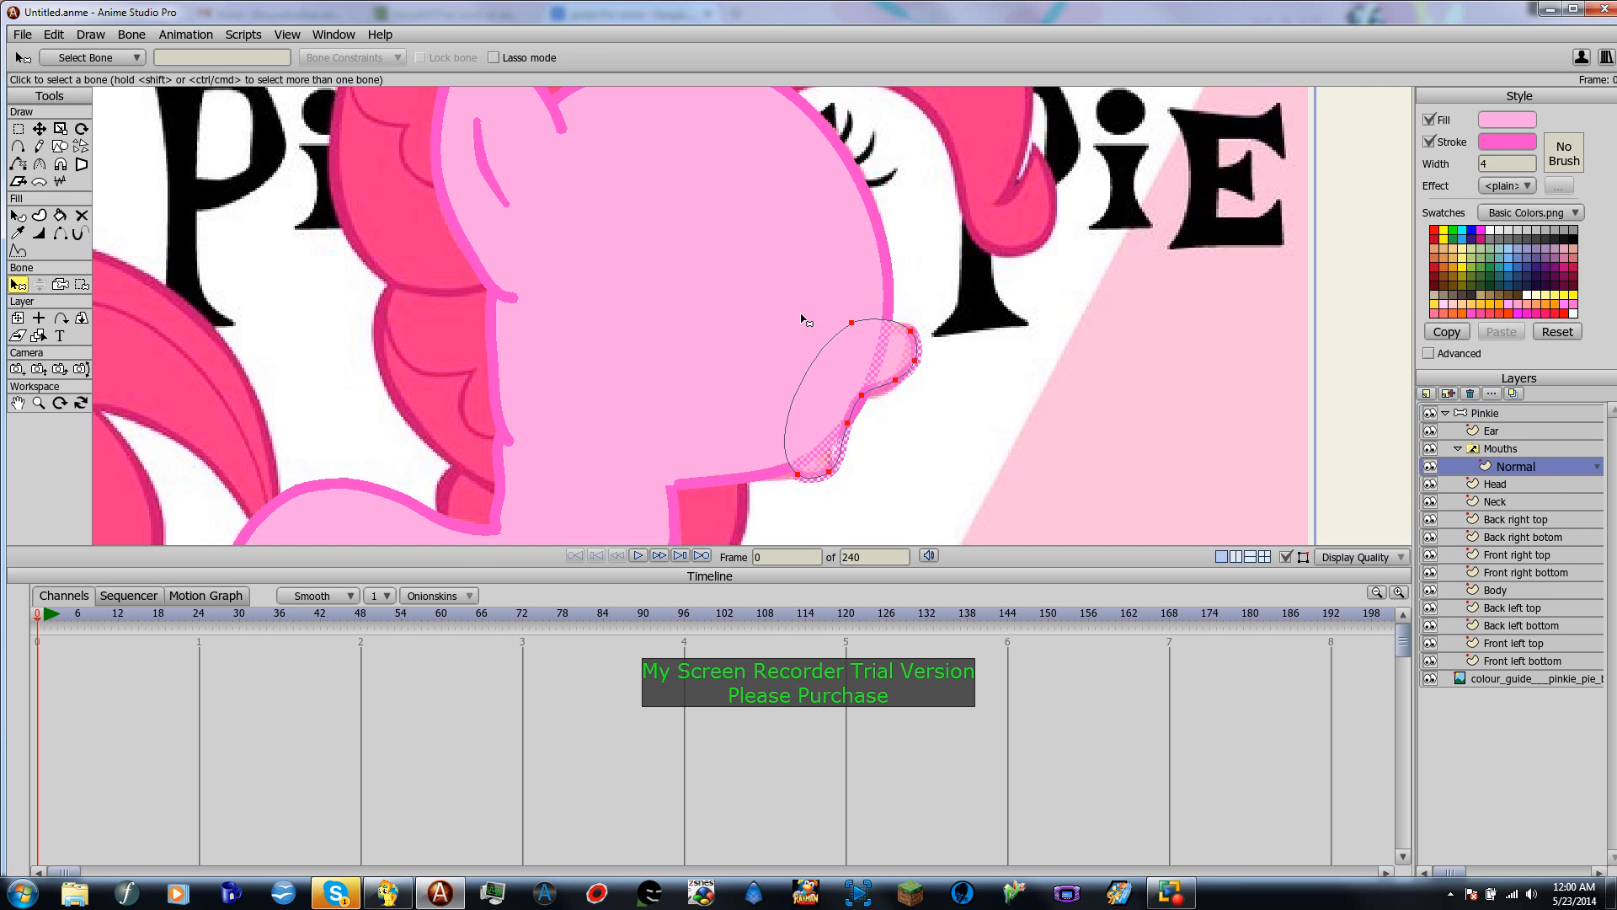
left_click(38, 132)
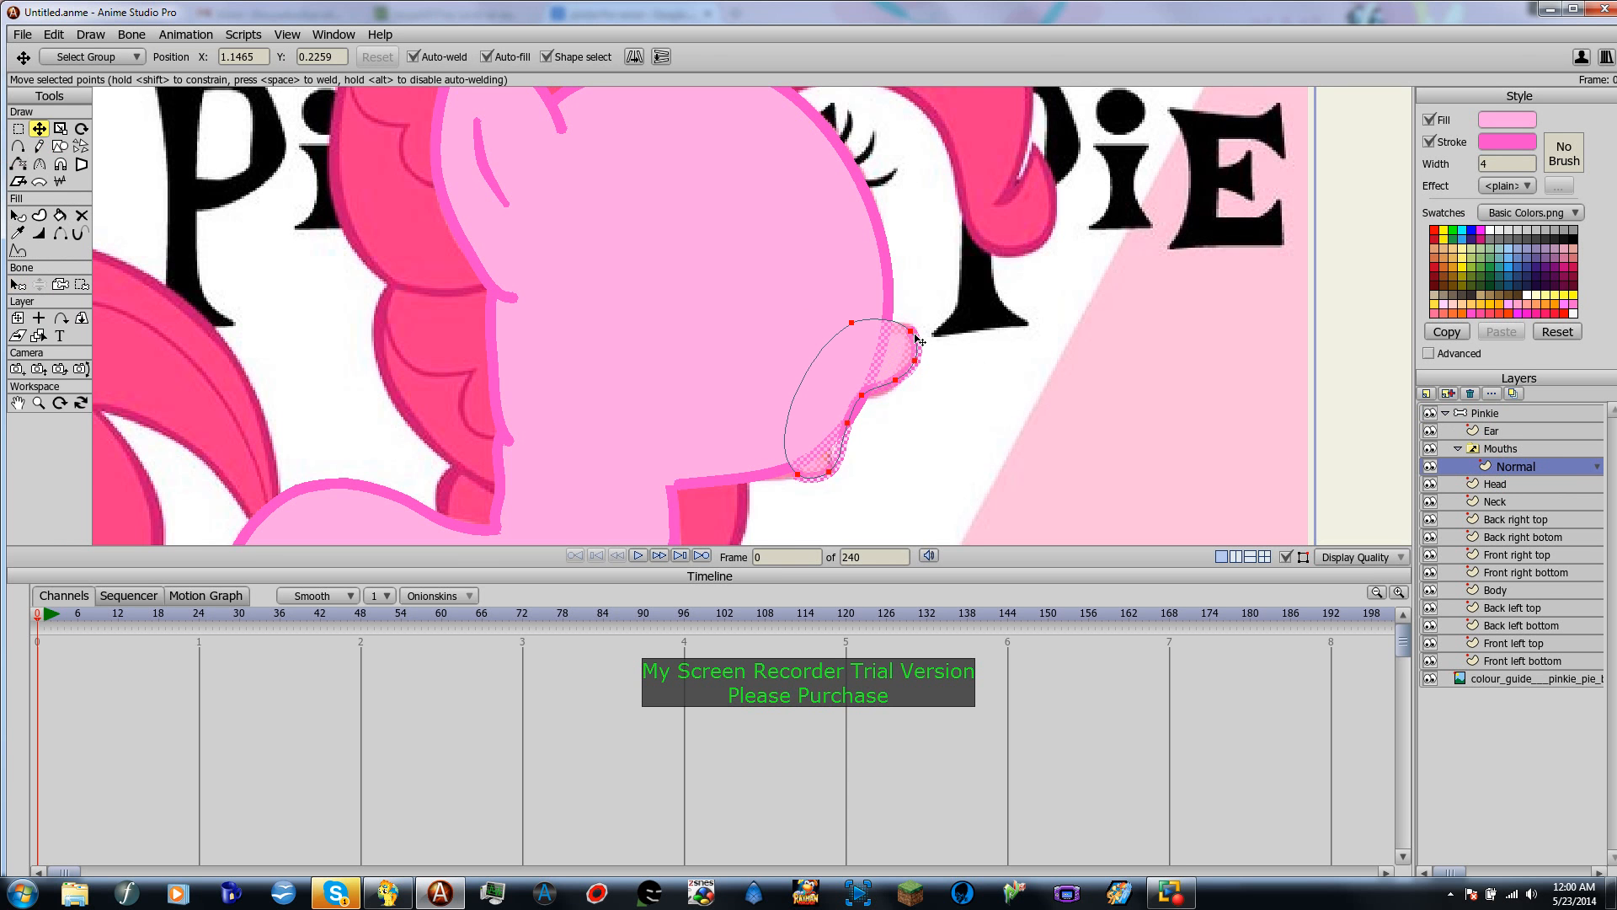
left_click_drag(911, 333, 890, 324)
left_click_drag(831, 477, 780, 474)
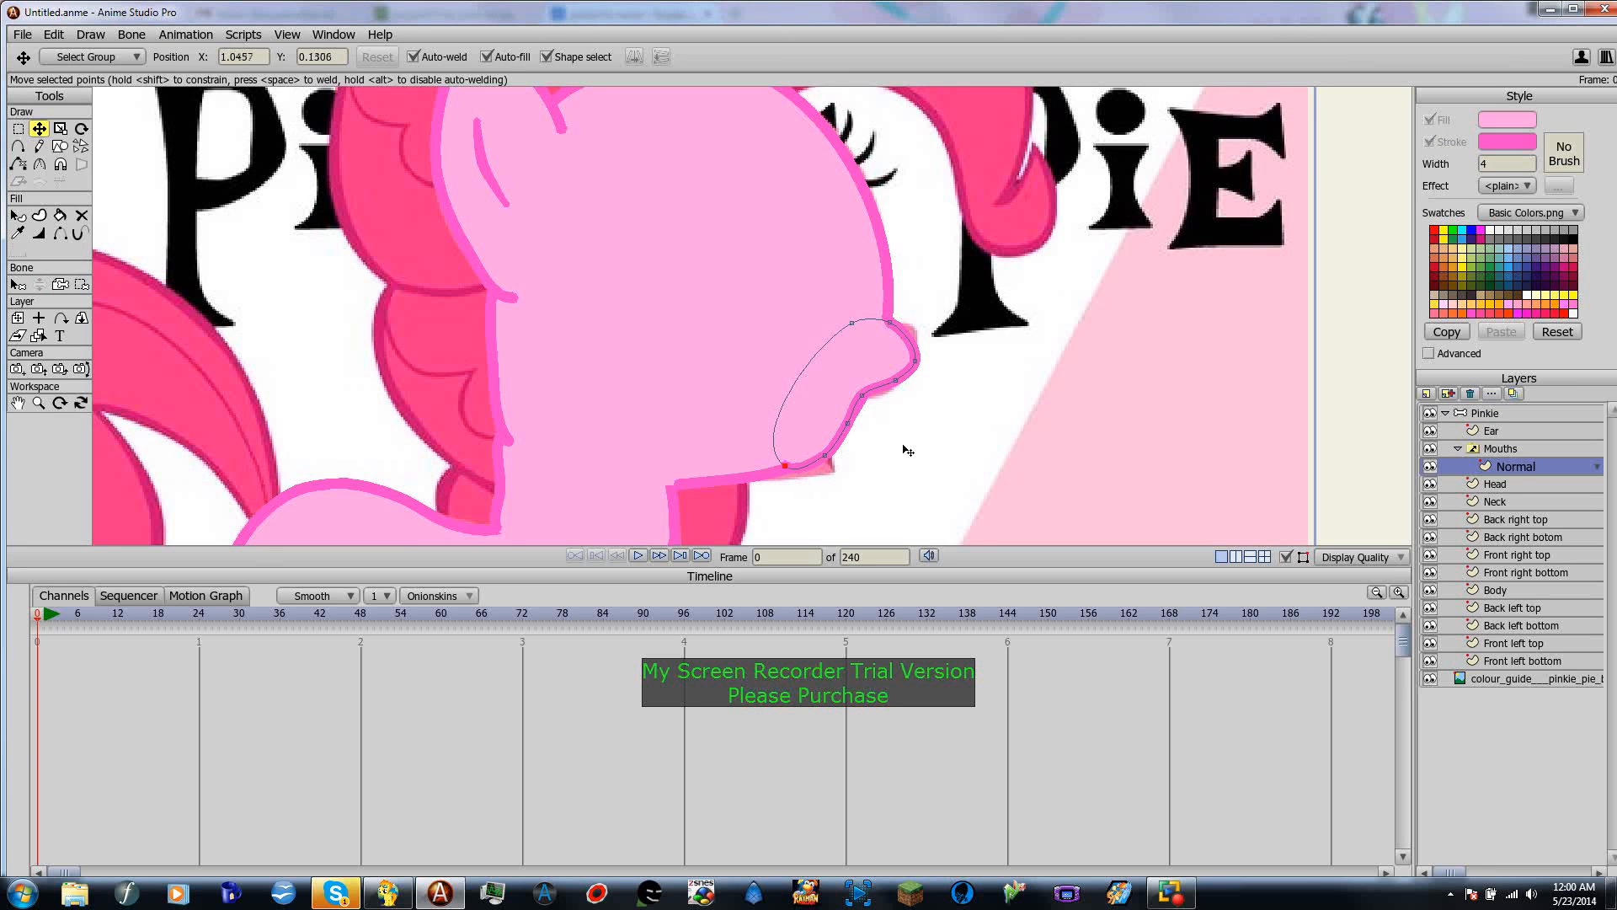
Step: Import the Fluttershy object from Fluttershybase.anme in the Fluttershy vectors folder
scroll(895, 427, "down", 4)
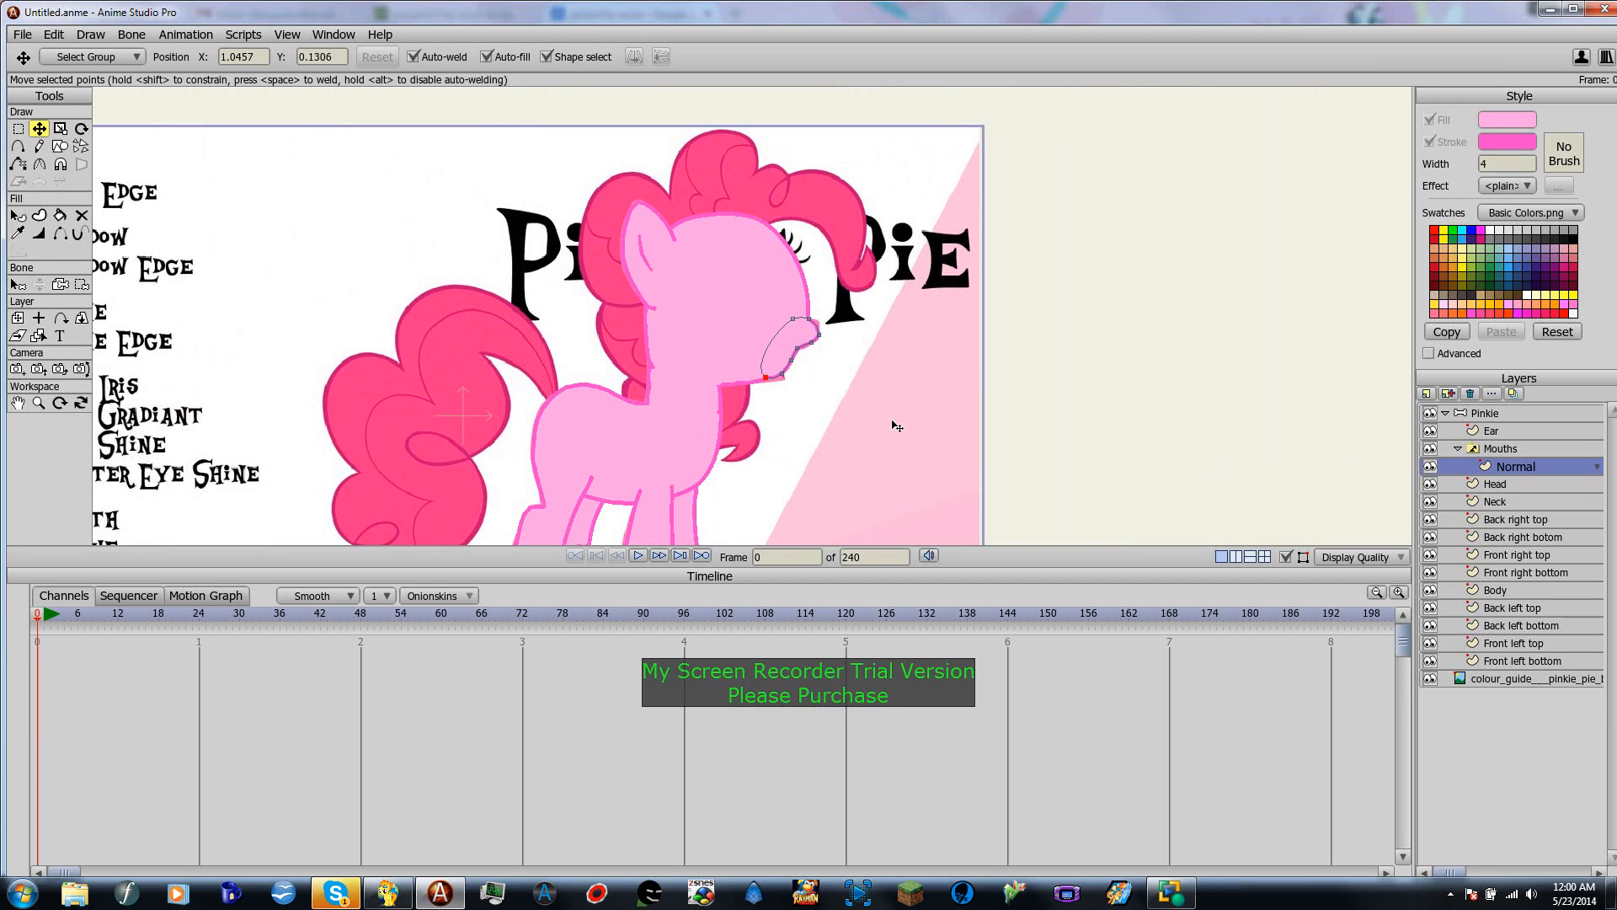
scroll(895, 427, "up", 3)
scroll(894, 427, "down", 6)
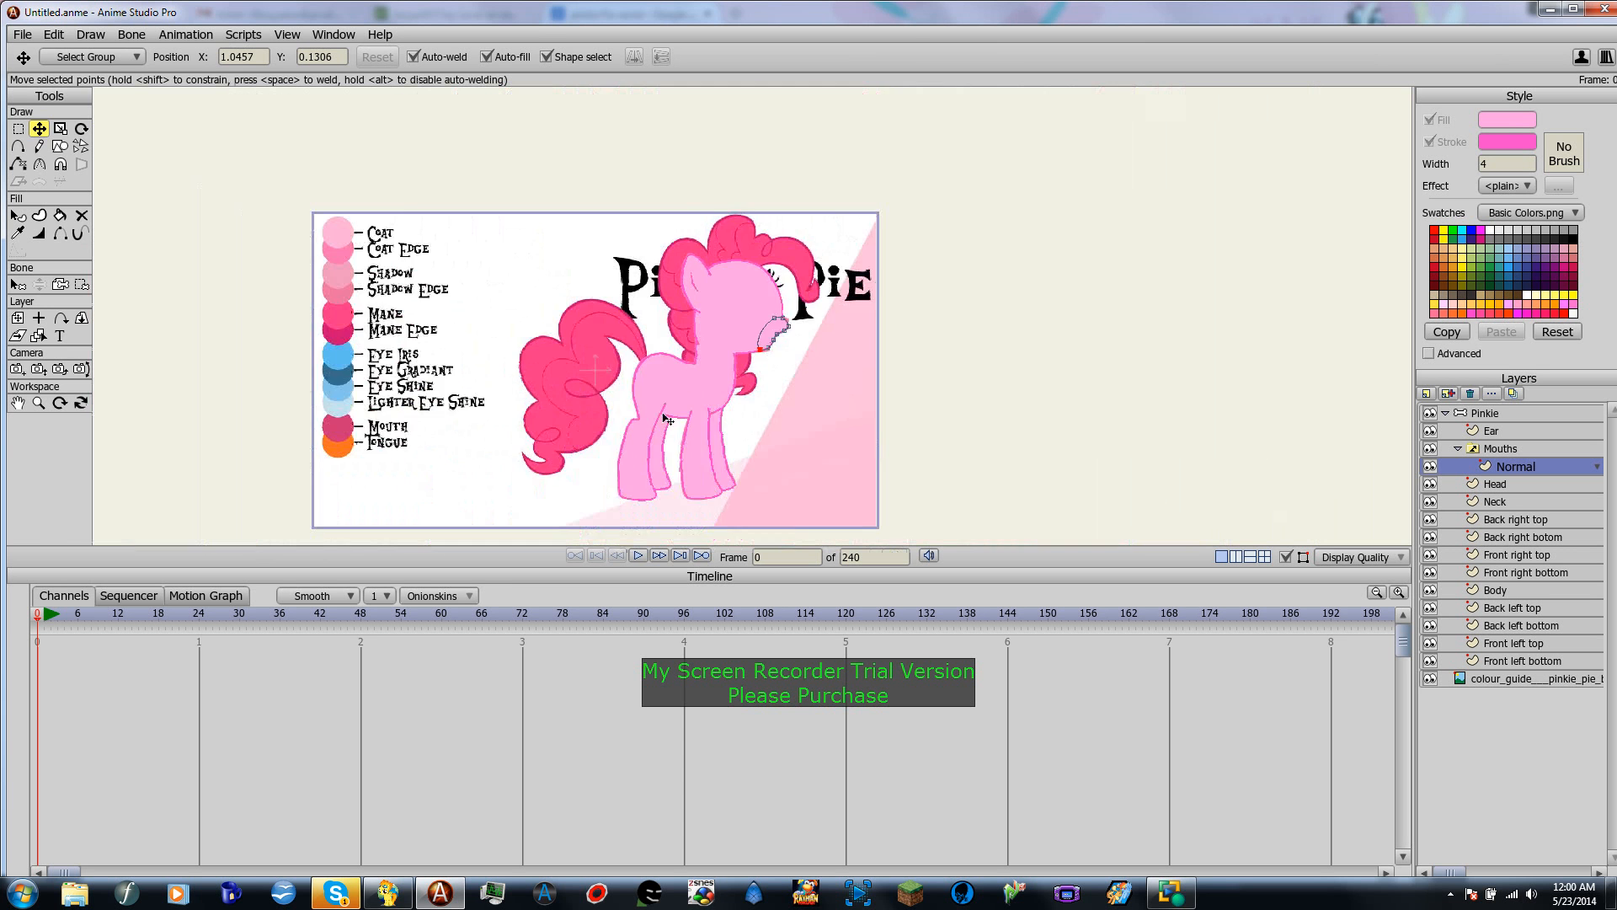
left_click(22, 34)
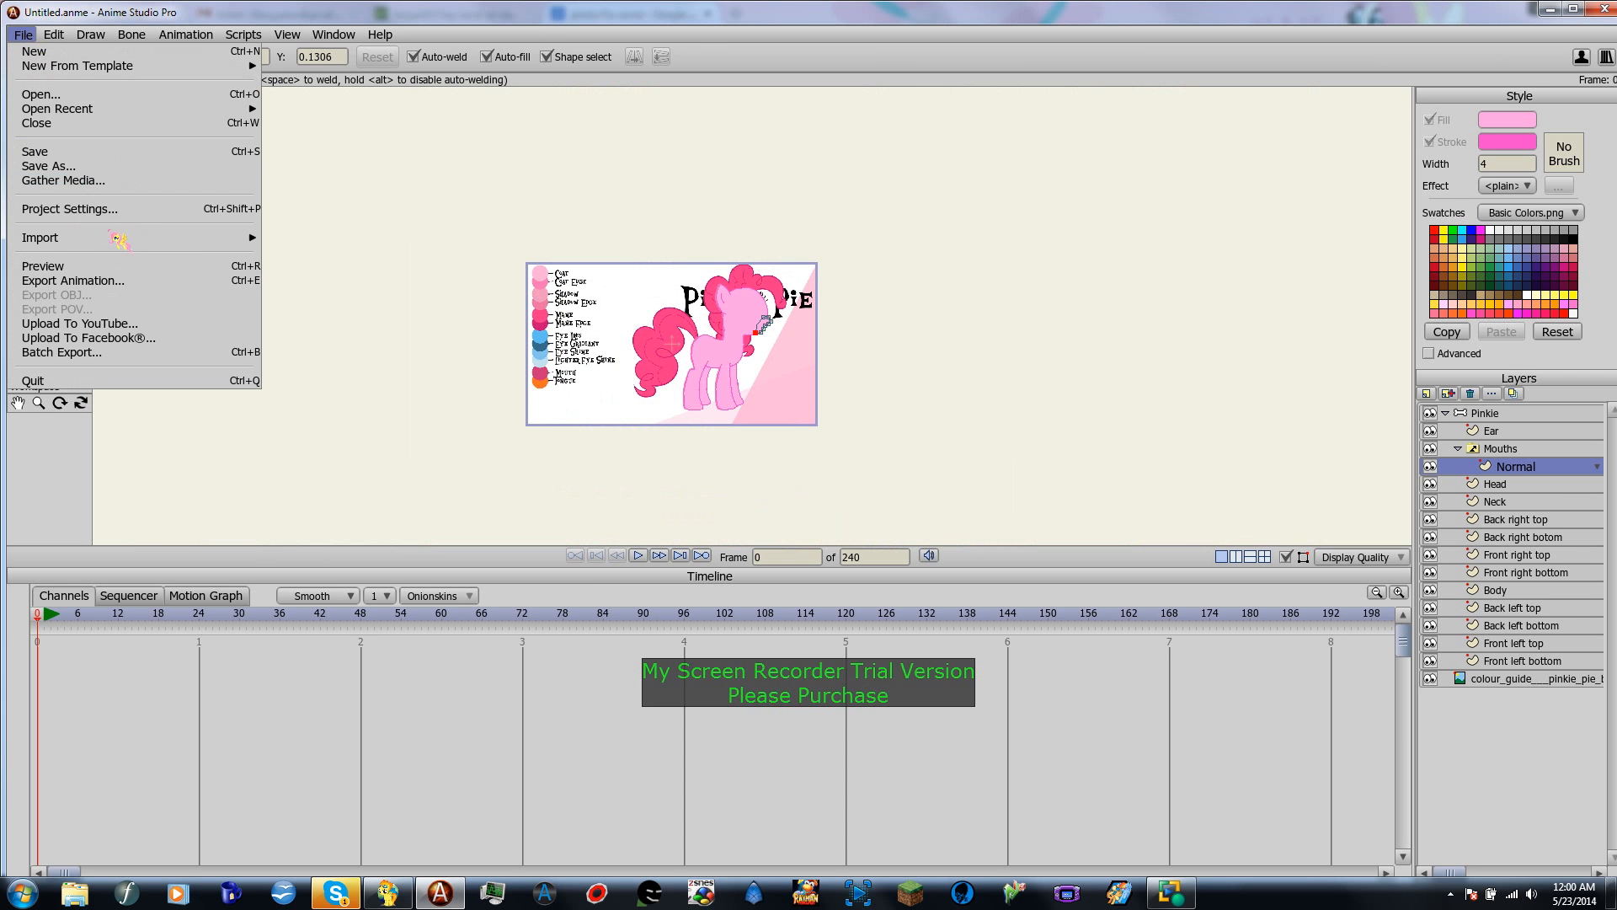
mouse_move(115, 243)
left_click(384, 369)
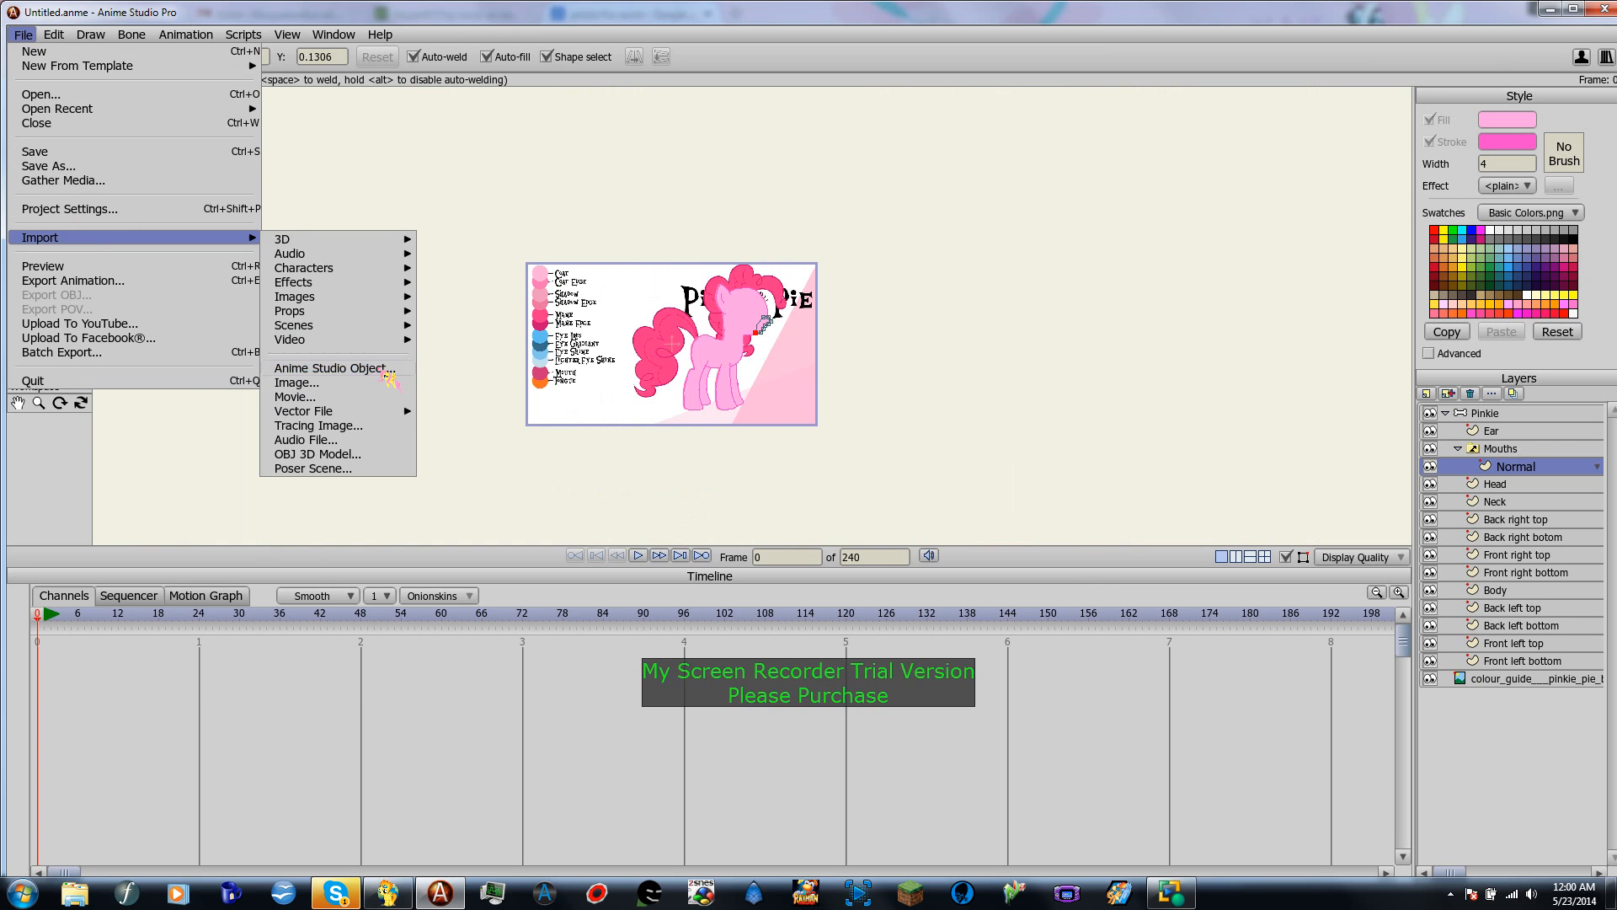
left_click(240, 64)
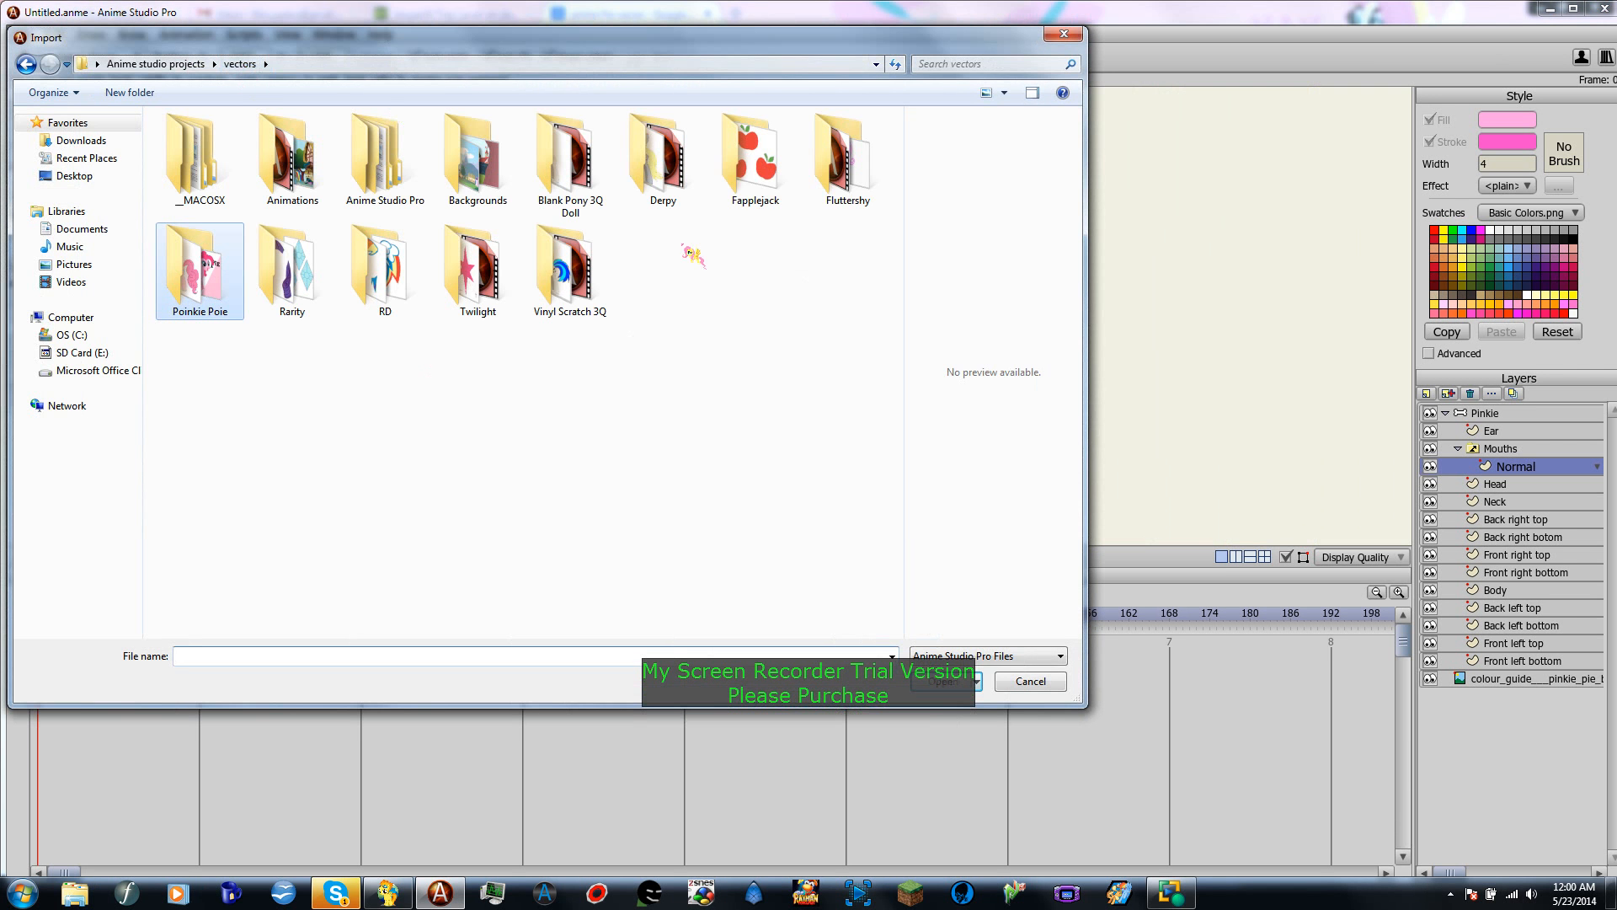
double_click(847, 185)
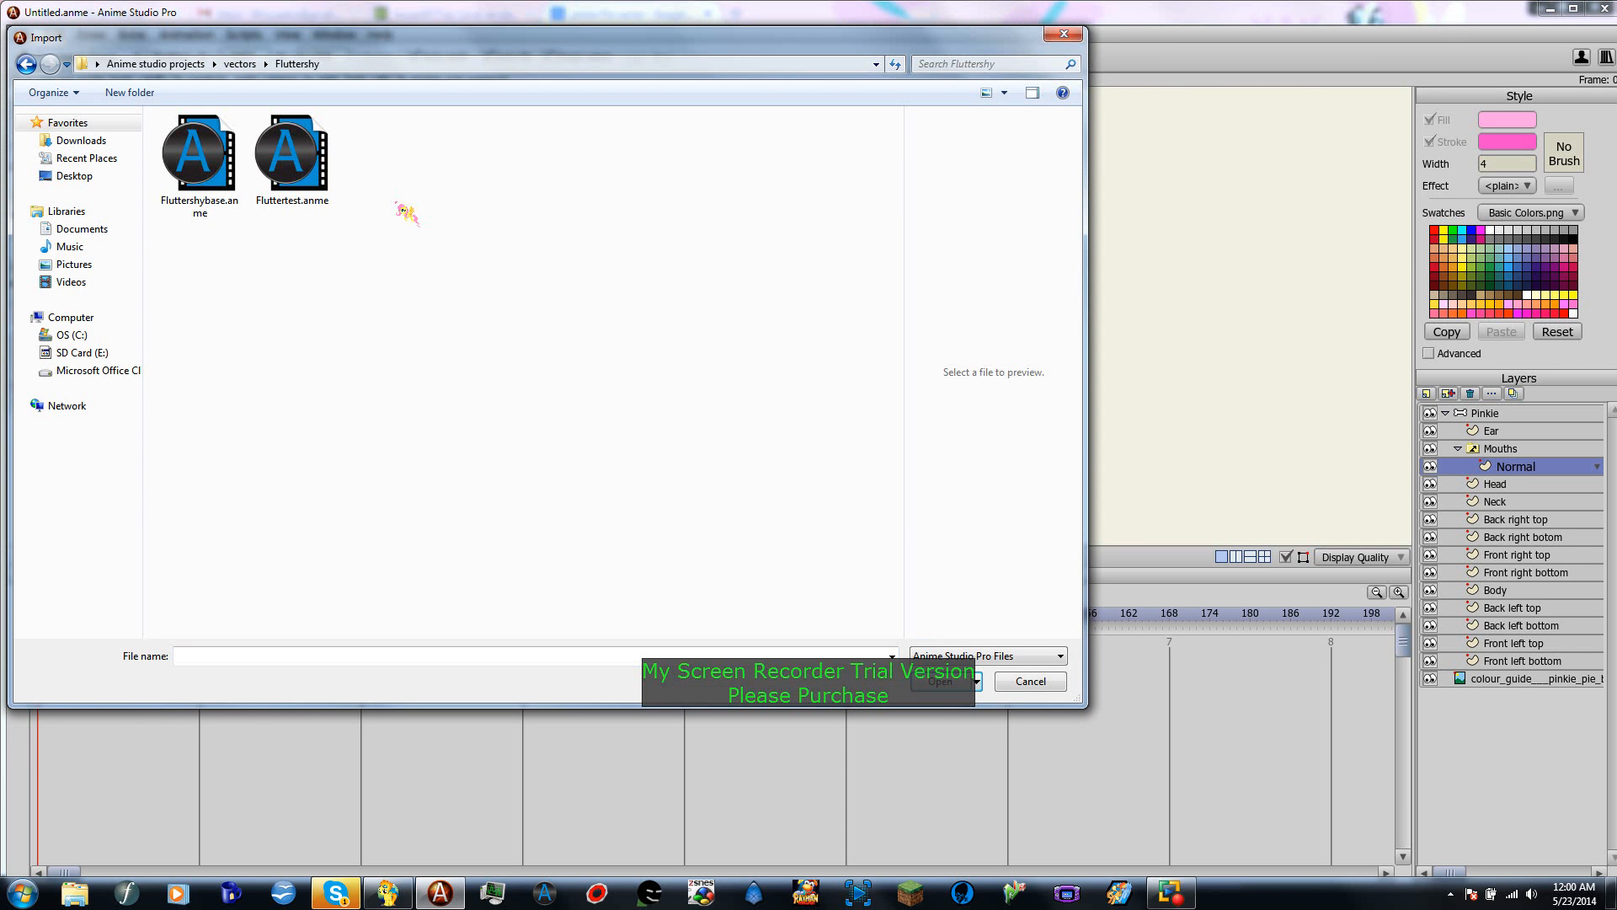
left_click(200, 165)
left_click(941, 681)
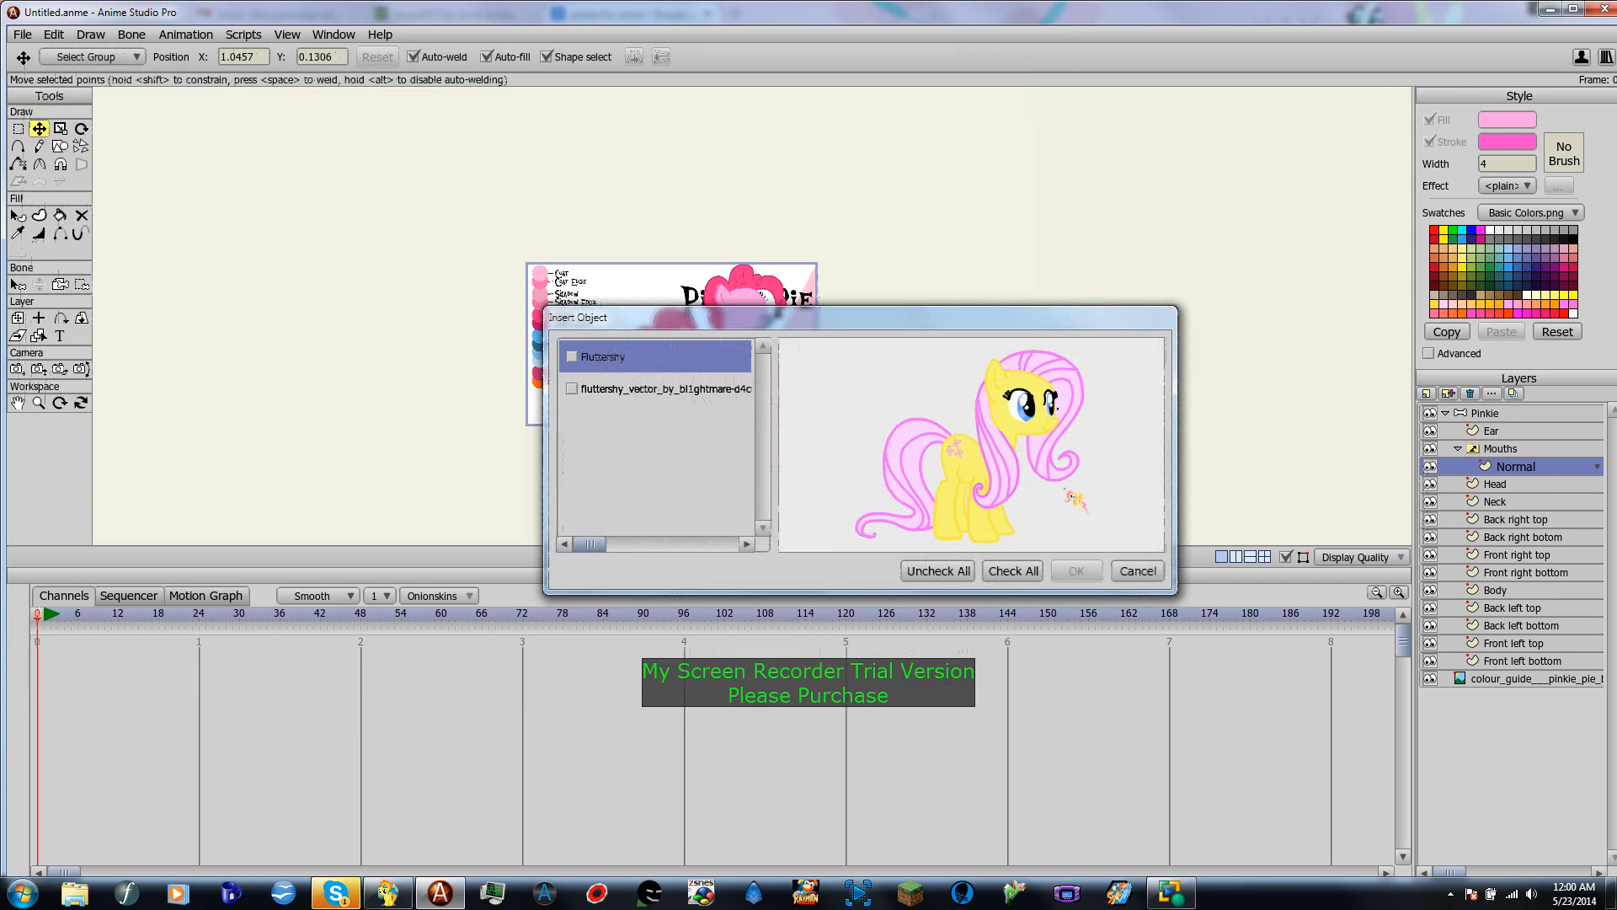
left_click(573, 356)
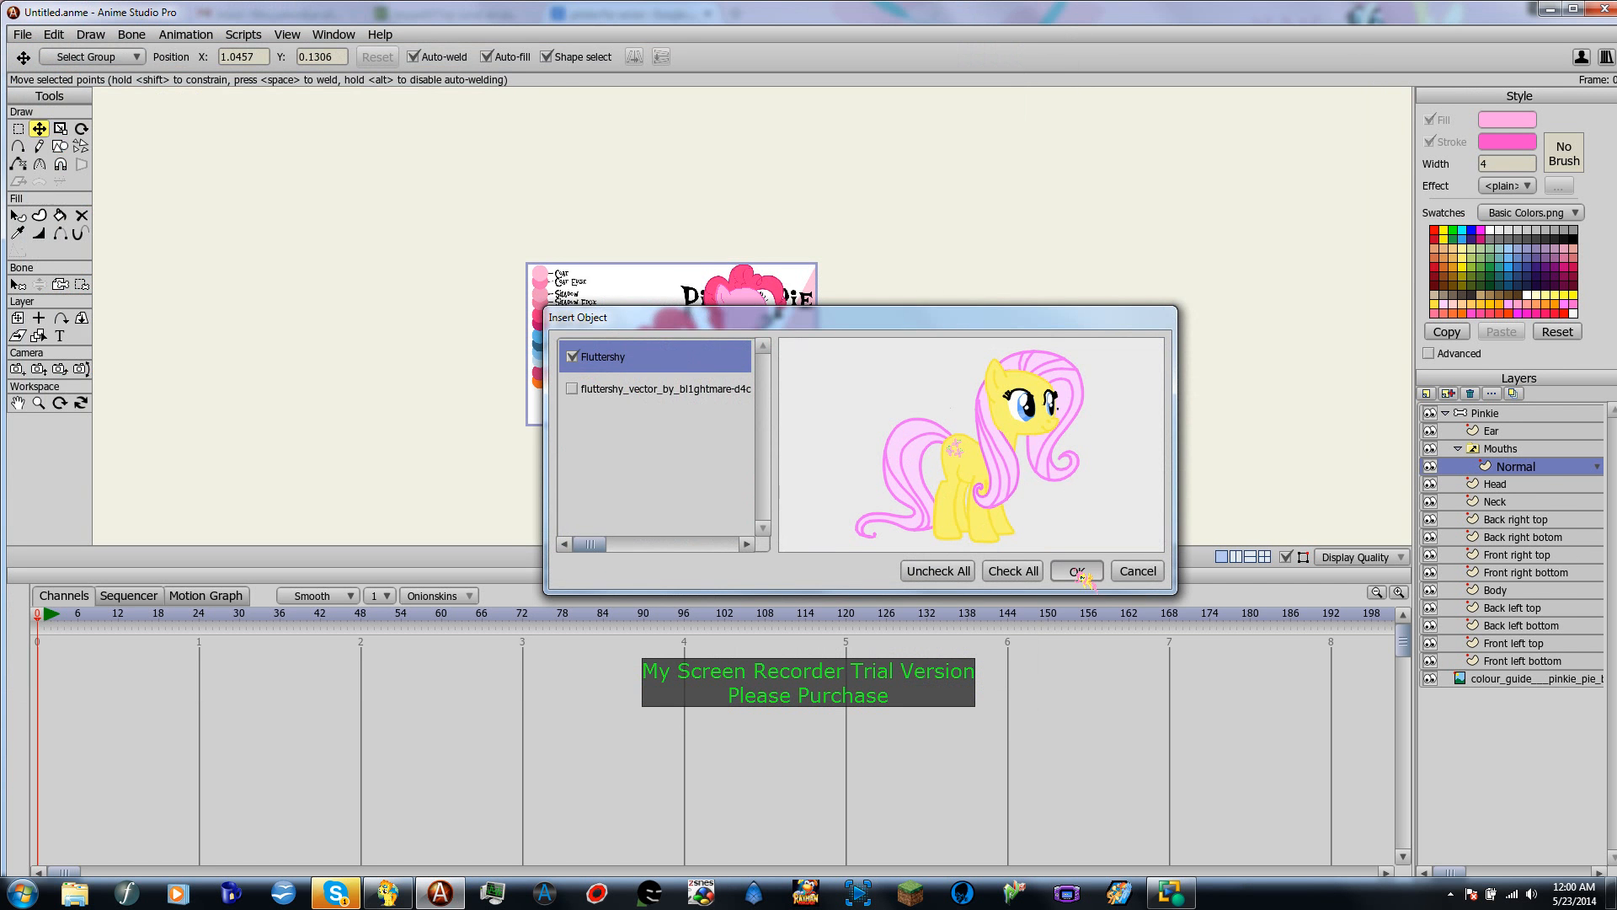
key("Return")
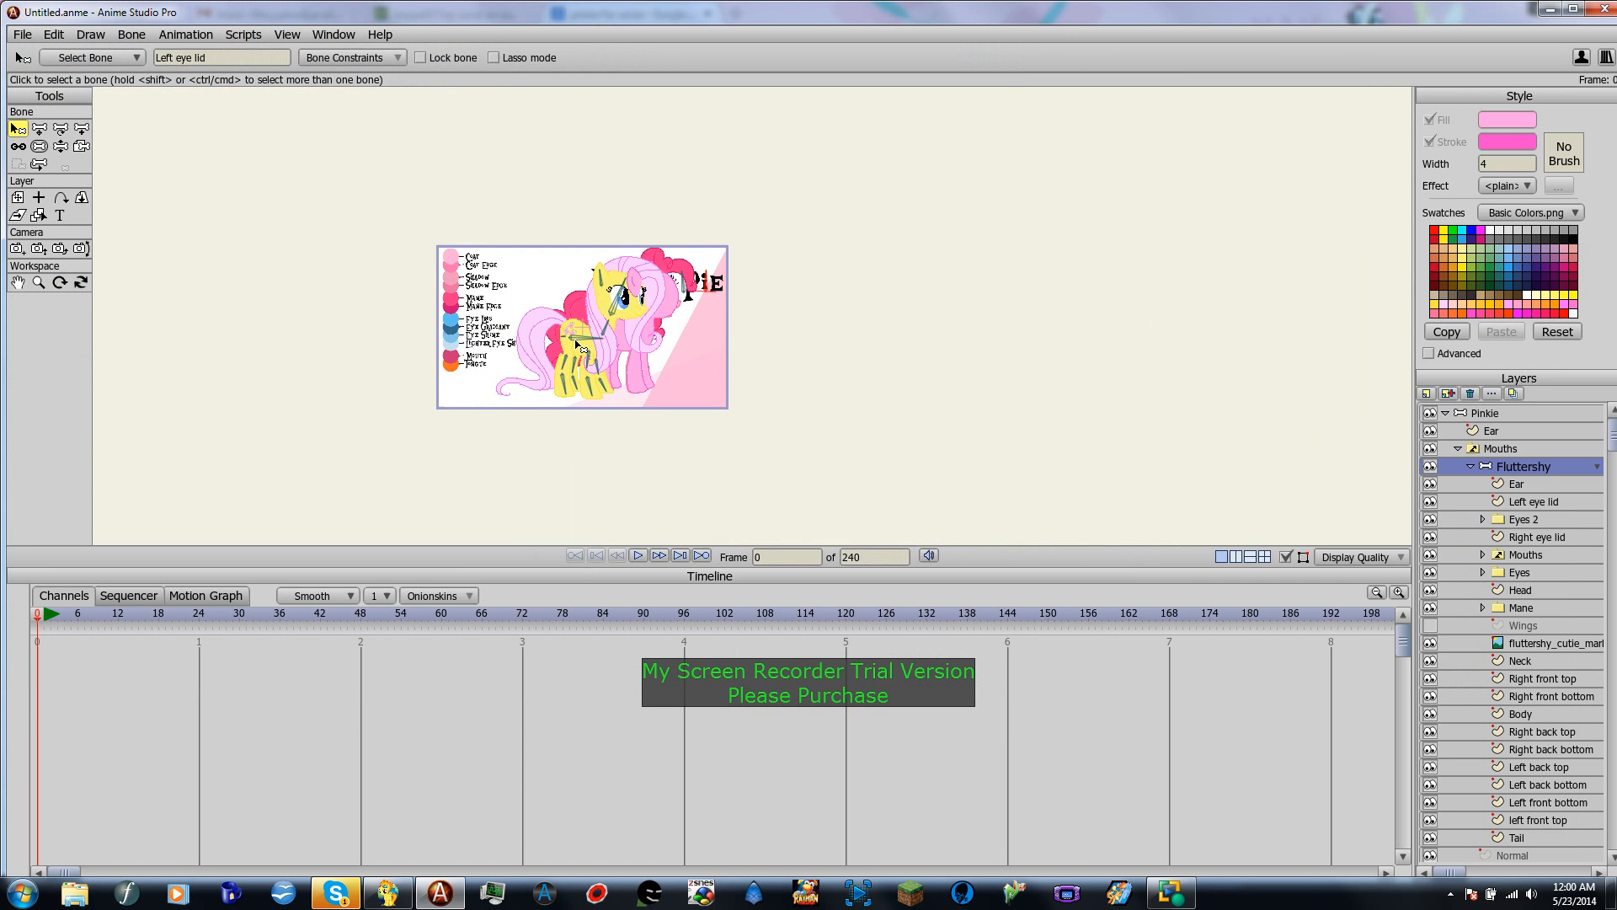
Step: Move the Fluttershy layer off the canvas to about X -3.61, Y 0.62 and compare its muzzle with Pinkie's
left_click(17, 198)
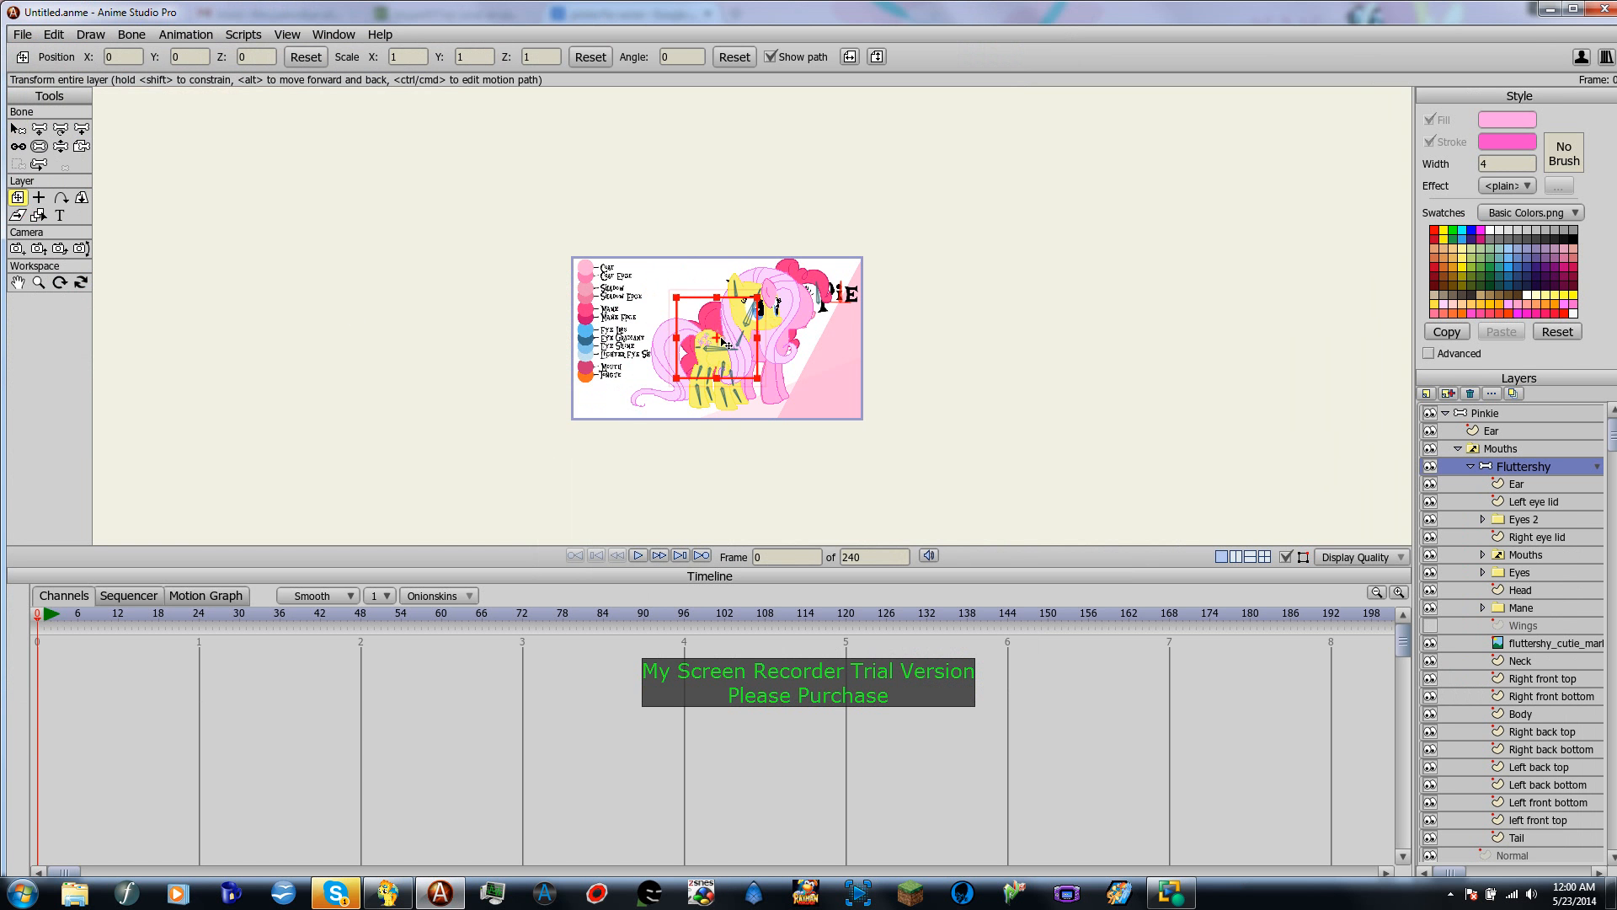
left_click_drag(722, 338, 1082, 367)
scroll(449, 275, "up", 7)
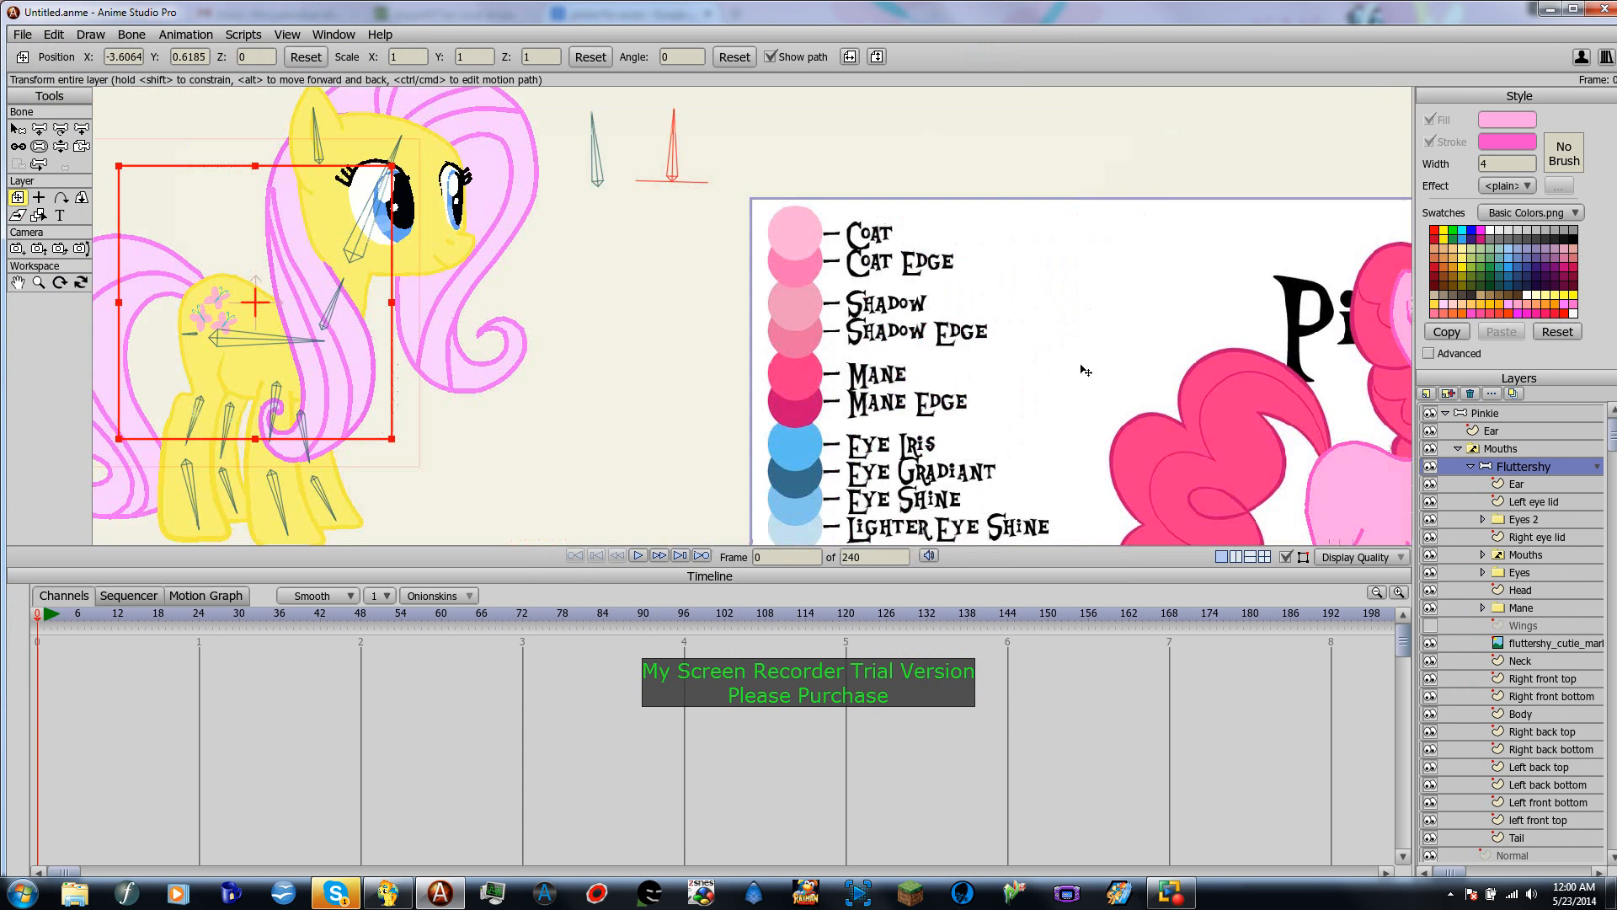
scroll(469, 228, "up", 5)
left_click_drag(467, 225, 1124, 339)
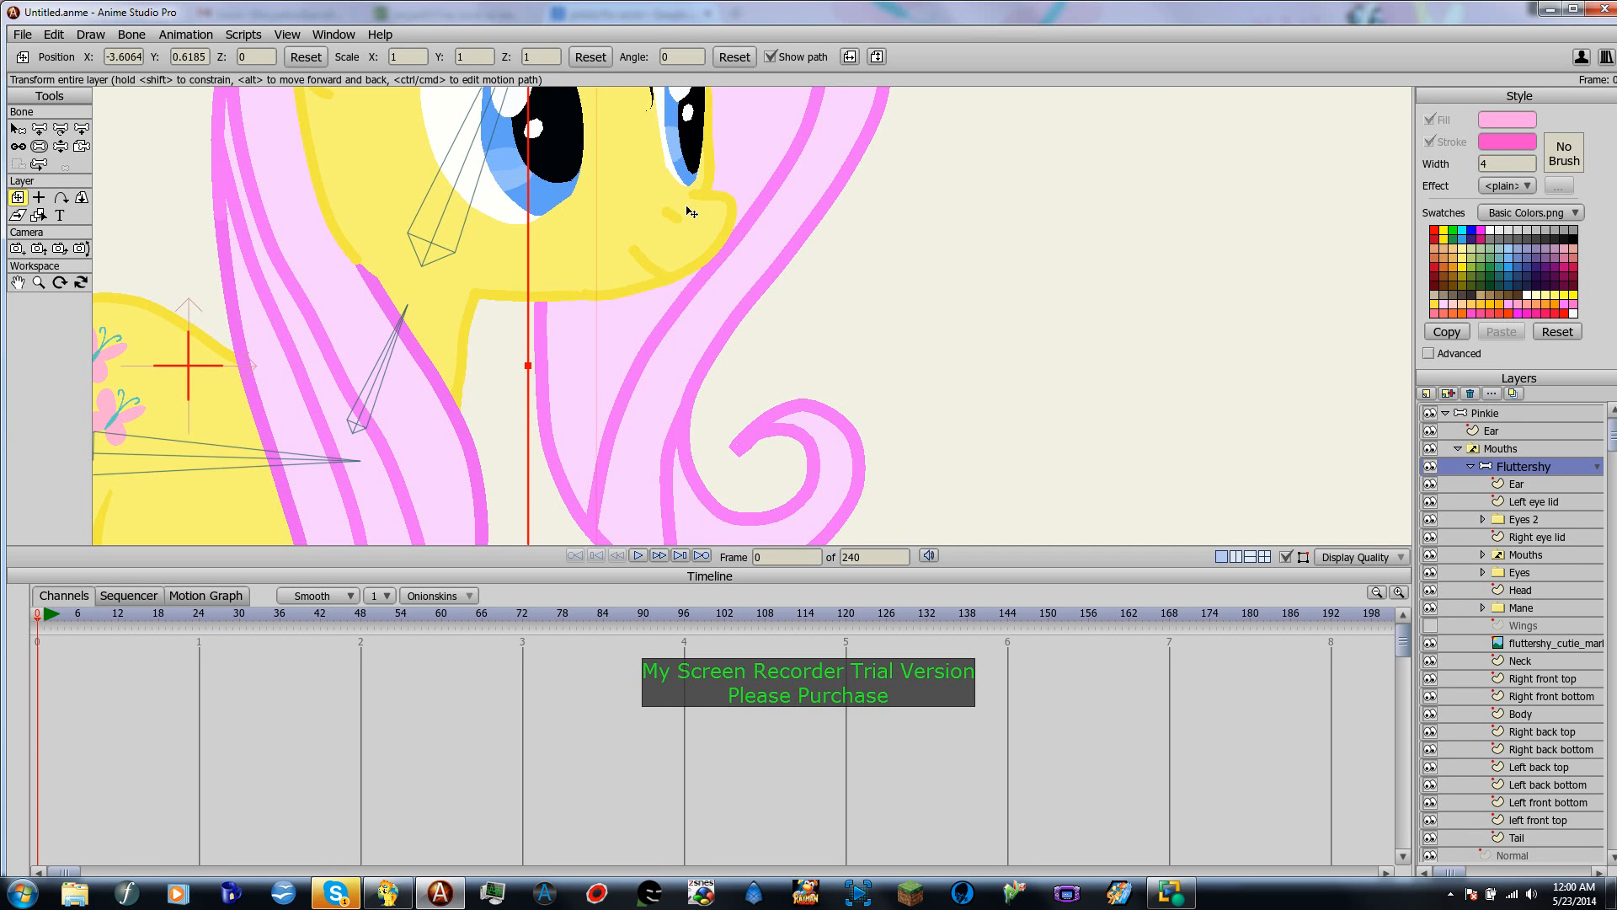
scroll(692, 213, "down", 8)
left_click_drag(1142, 368, 715, 272)
scroll(851, 294, "up", 3)
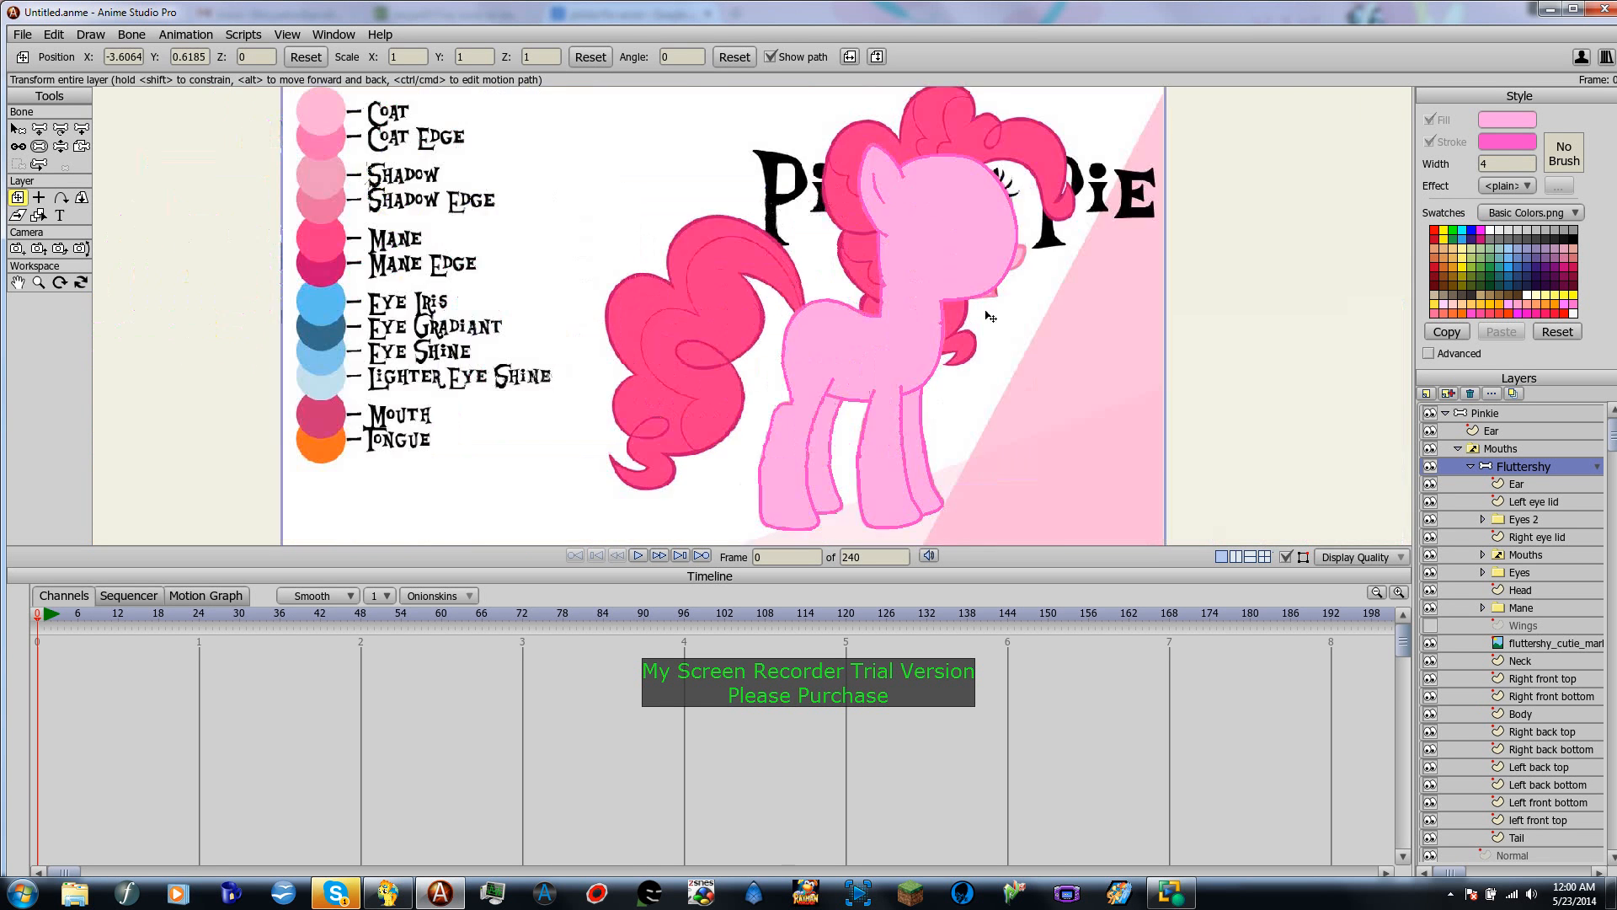
scroll(990, 317, "up", 4)
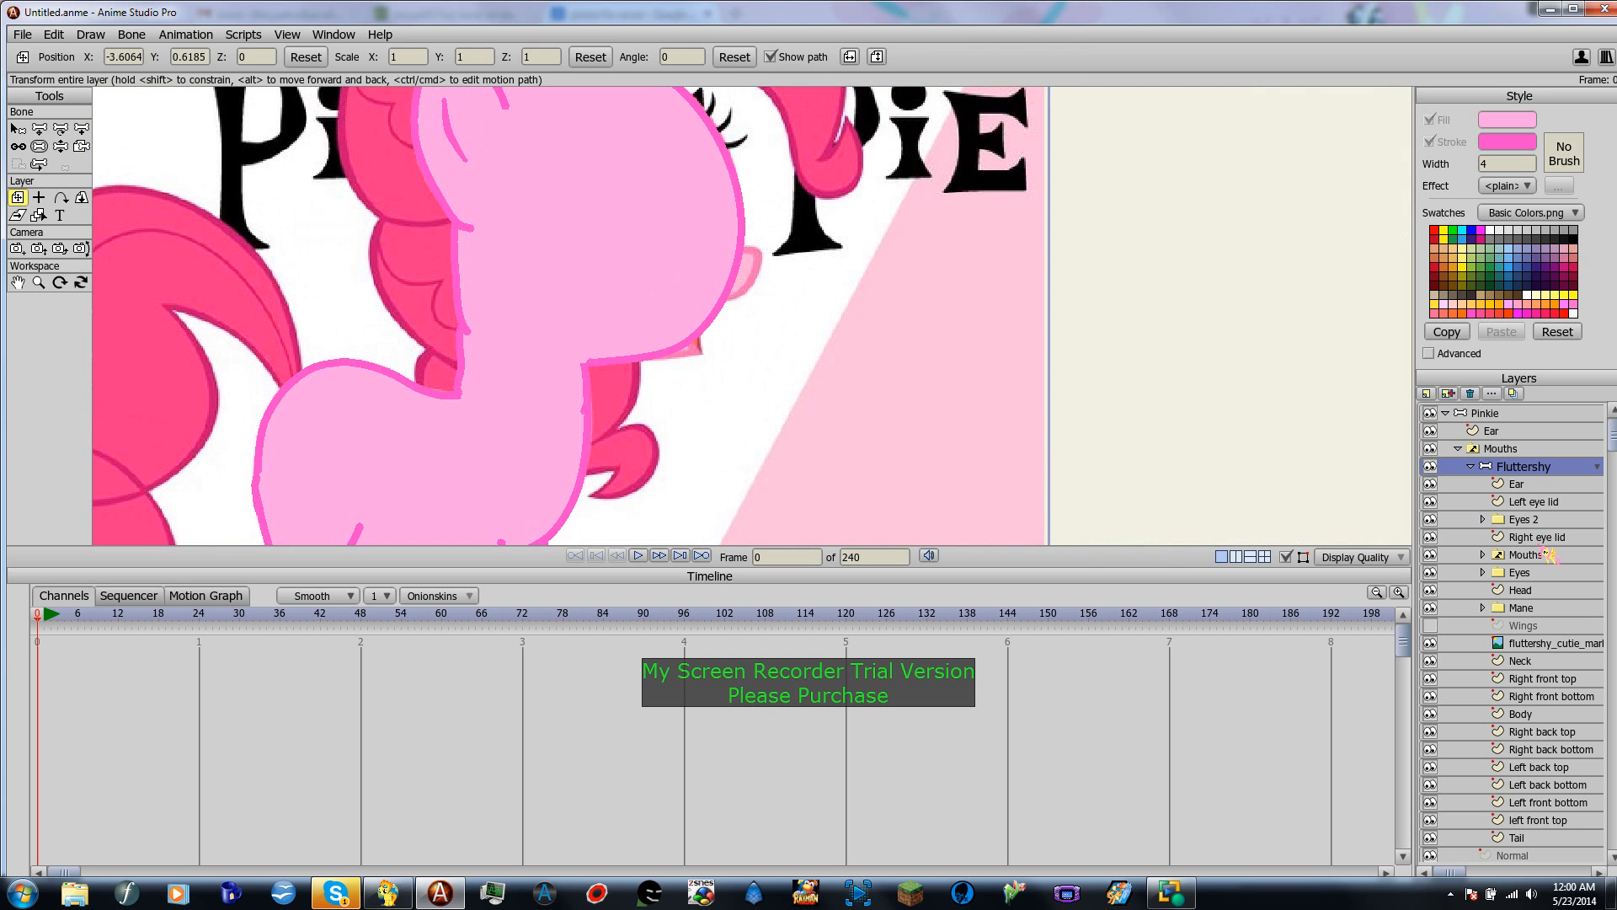
Step: Delete the imported Fluttershy layer from the Mouths layer, undo back to its original placement and delete it again
left_click(1486, 414)
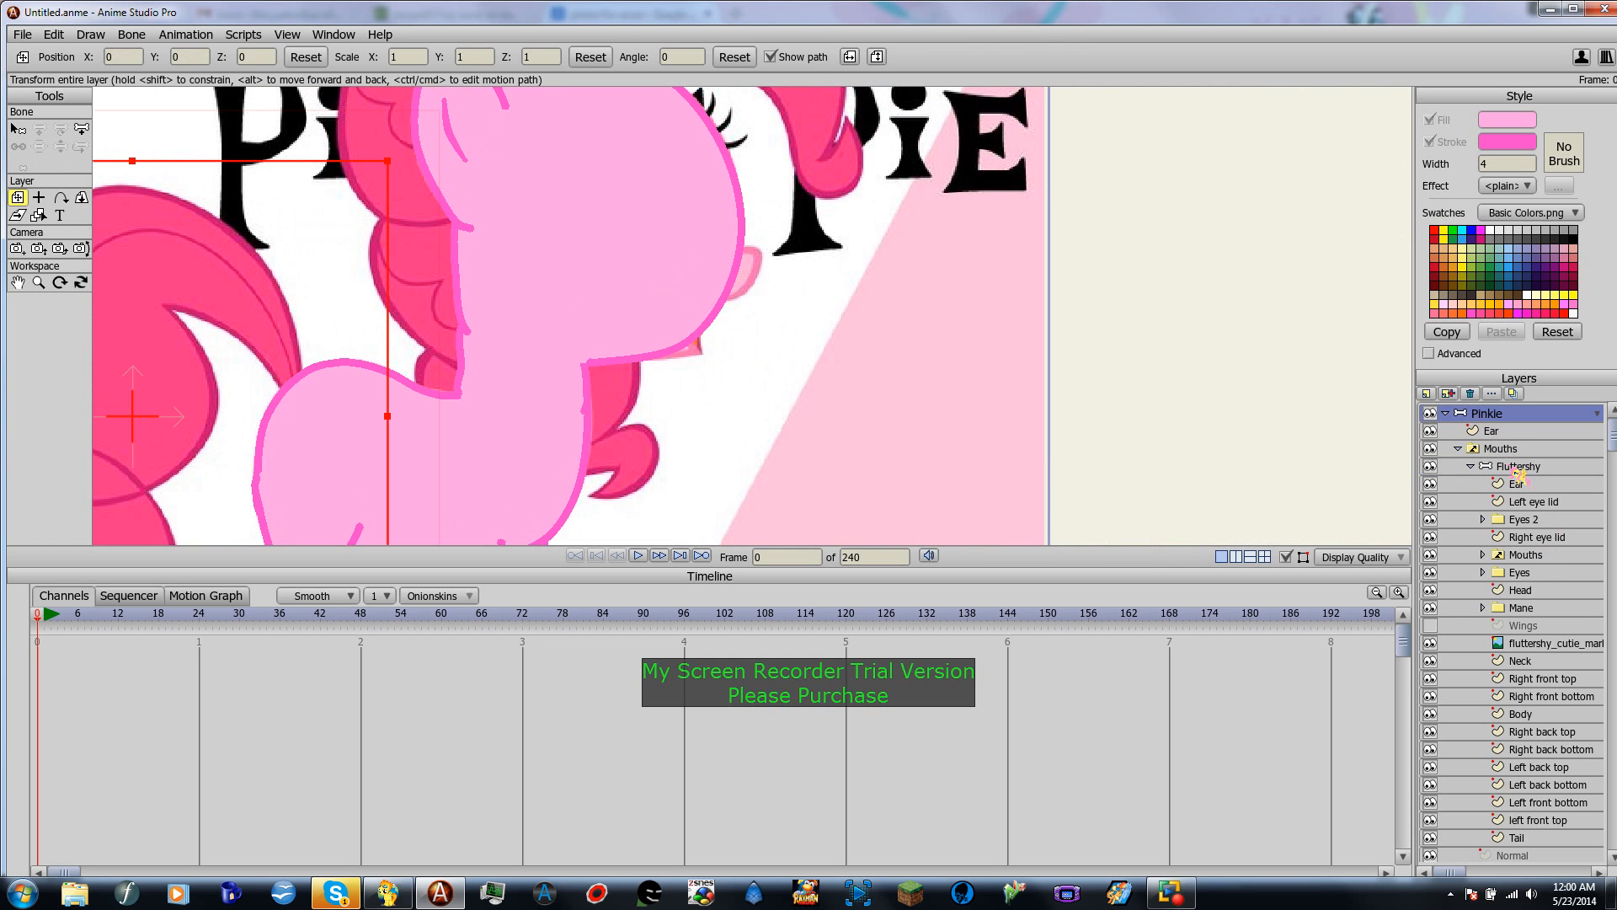
left_click(1514, 468)
left_click(1470, 394)
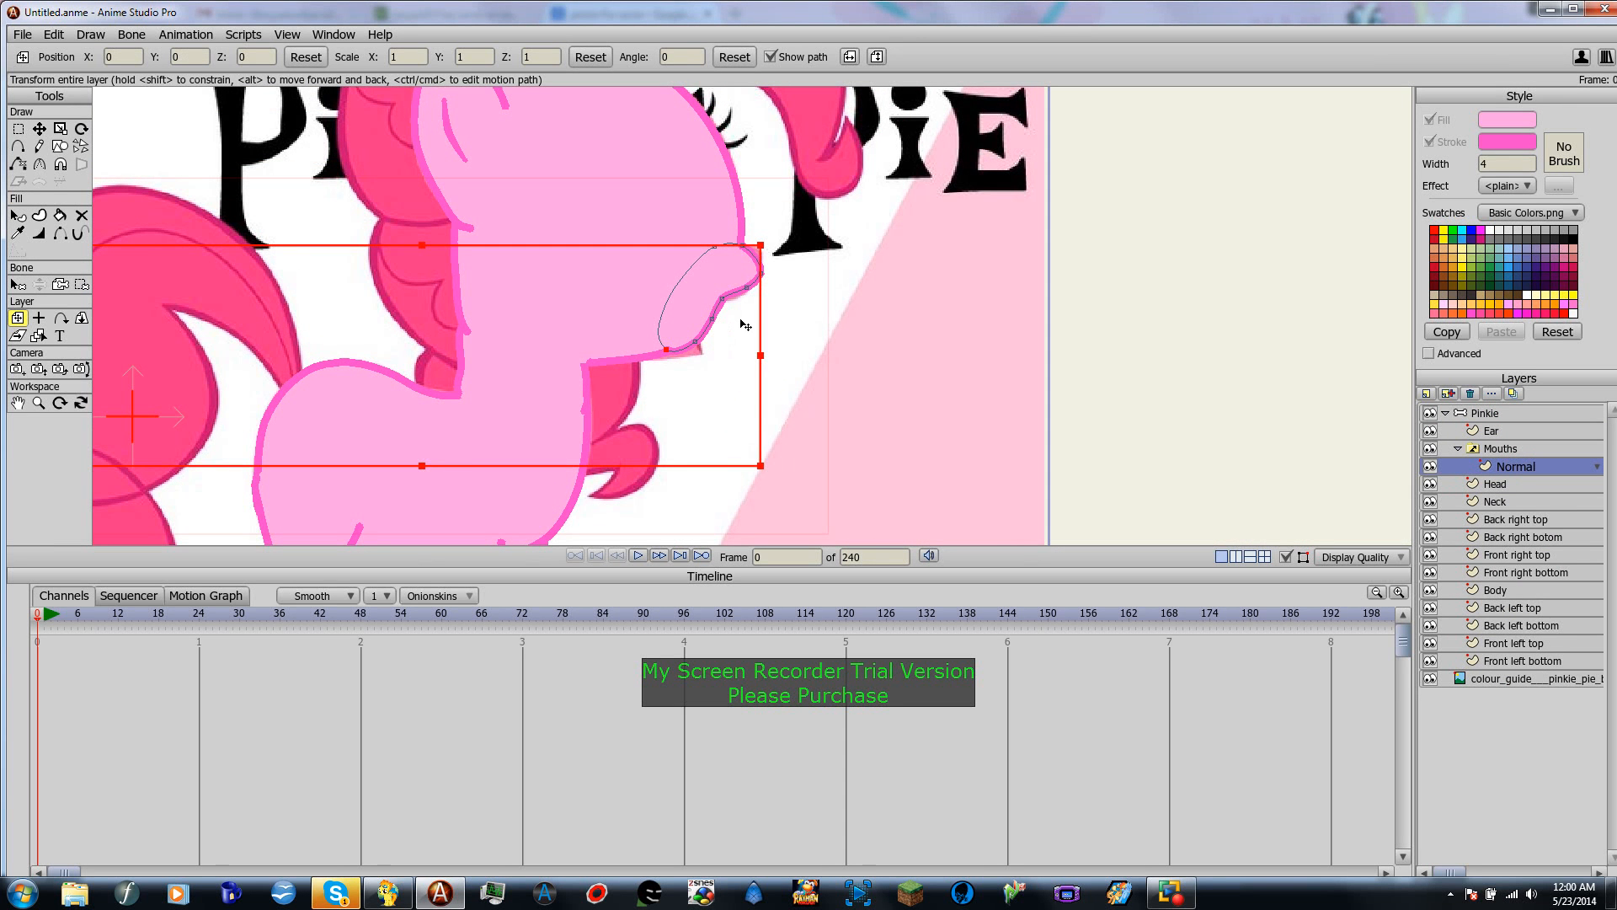
key("ctrl+z")
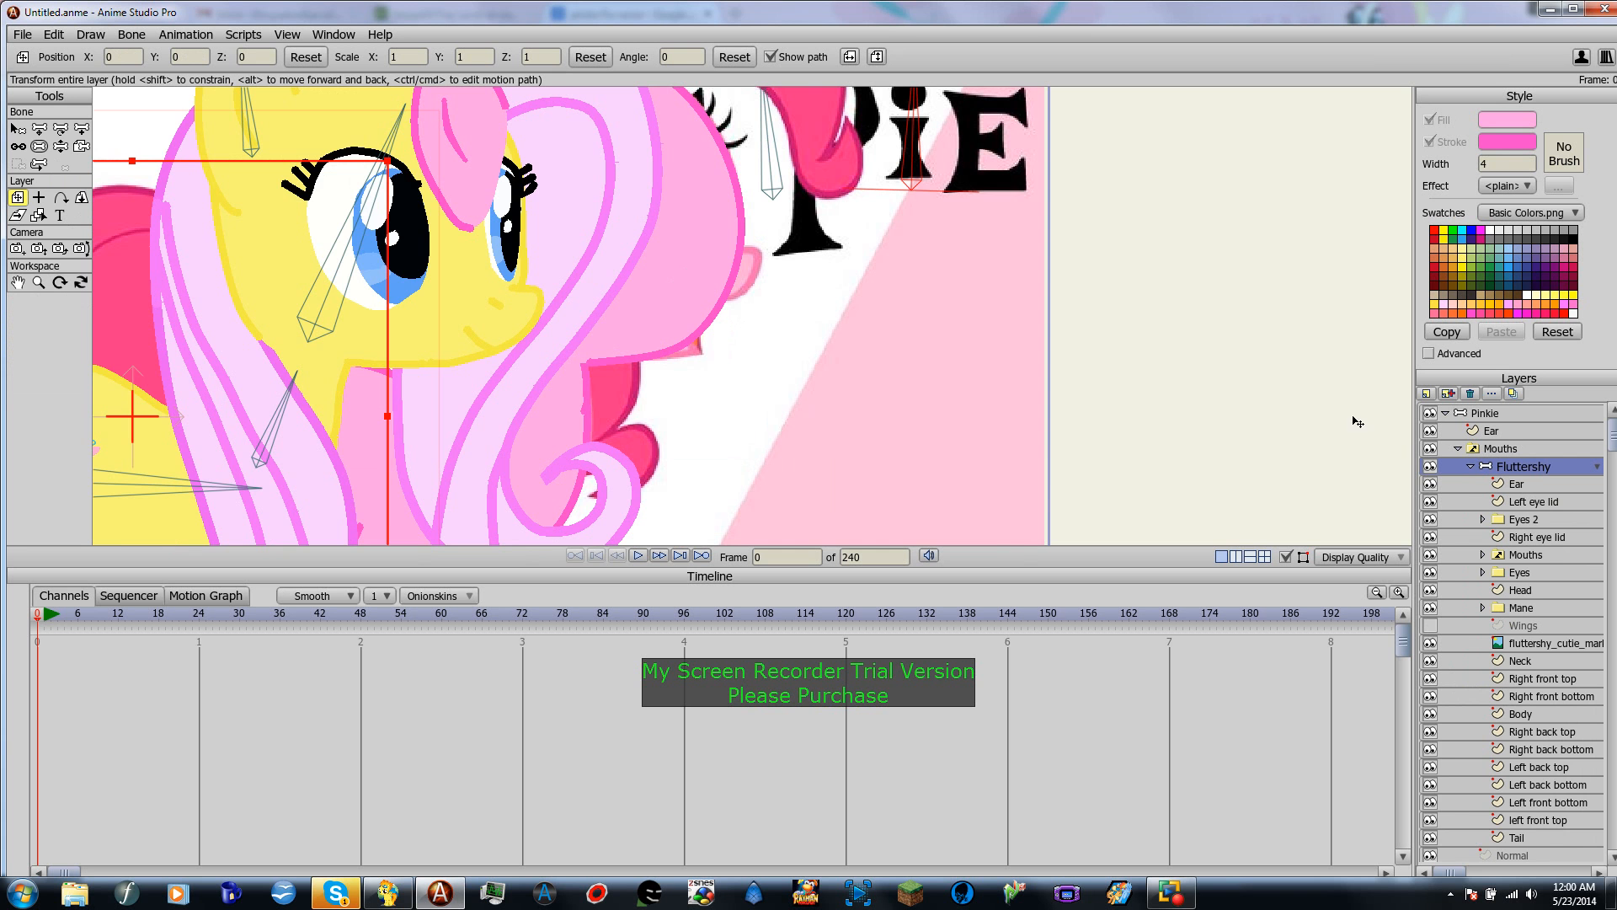
left_click(1471, 394)
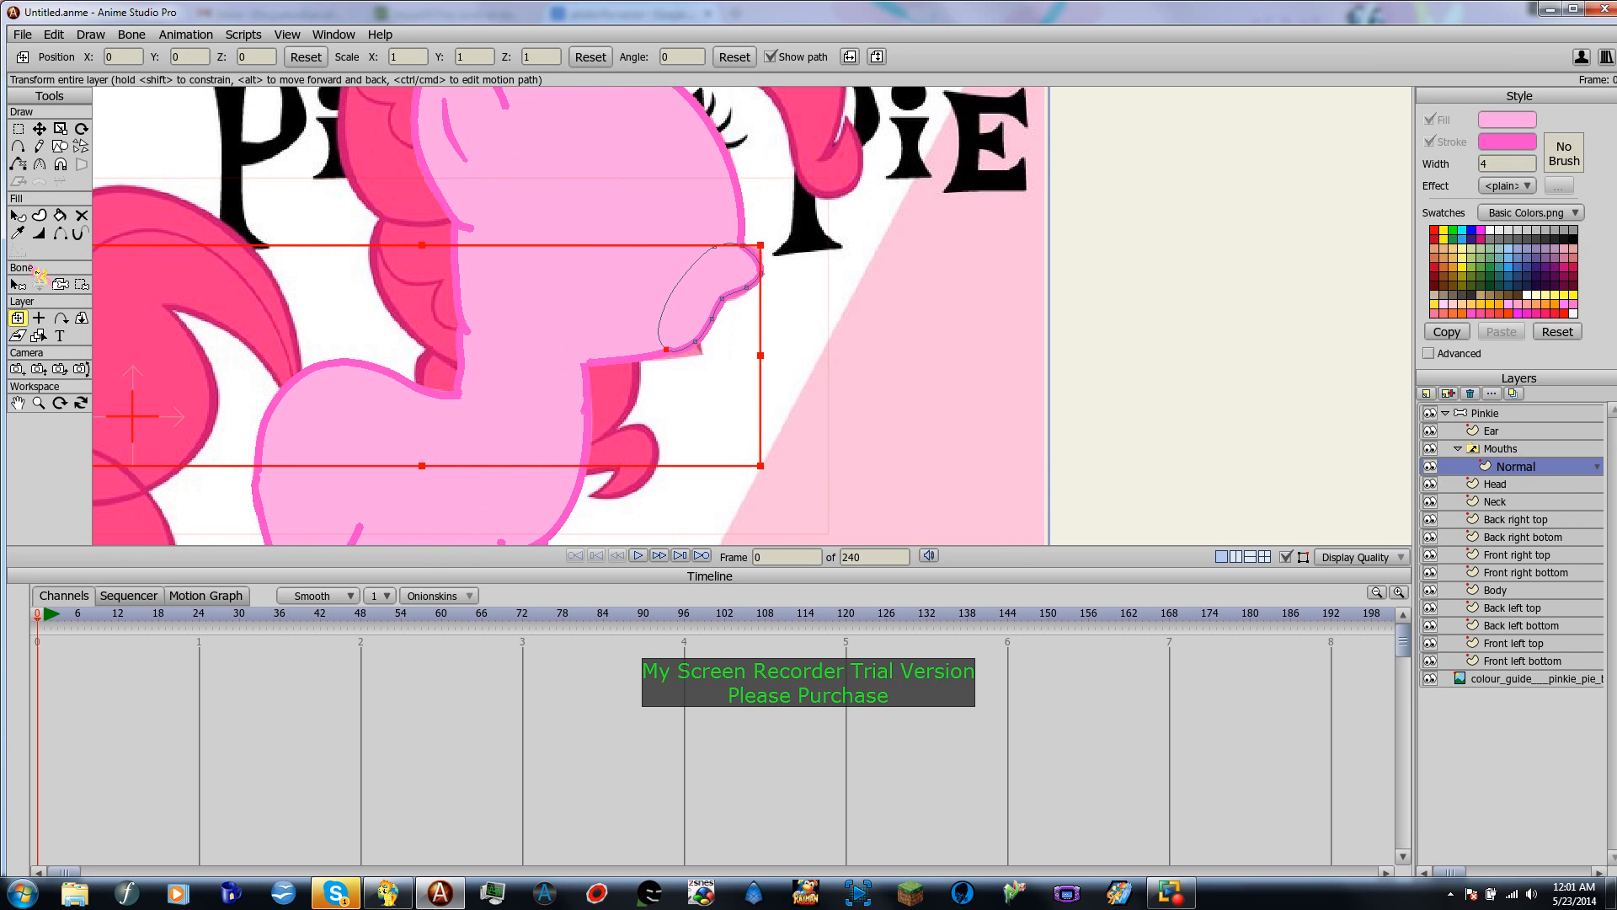
Step: Select all points of the muzzle on the Normal layer and delete them
left_click(19, 129)
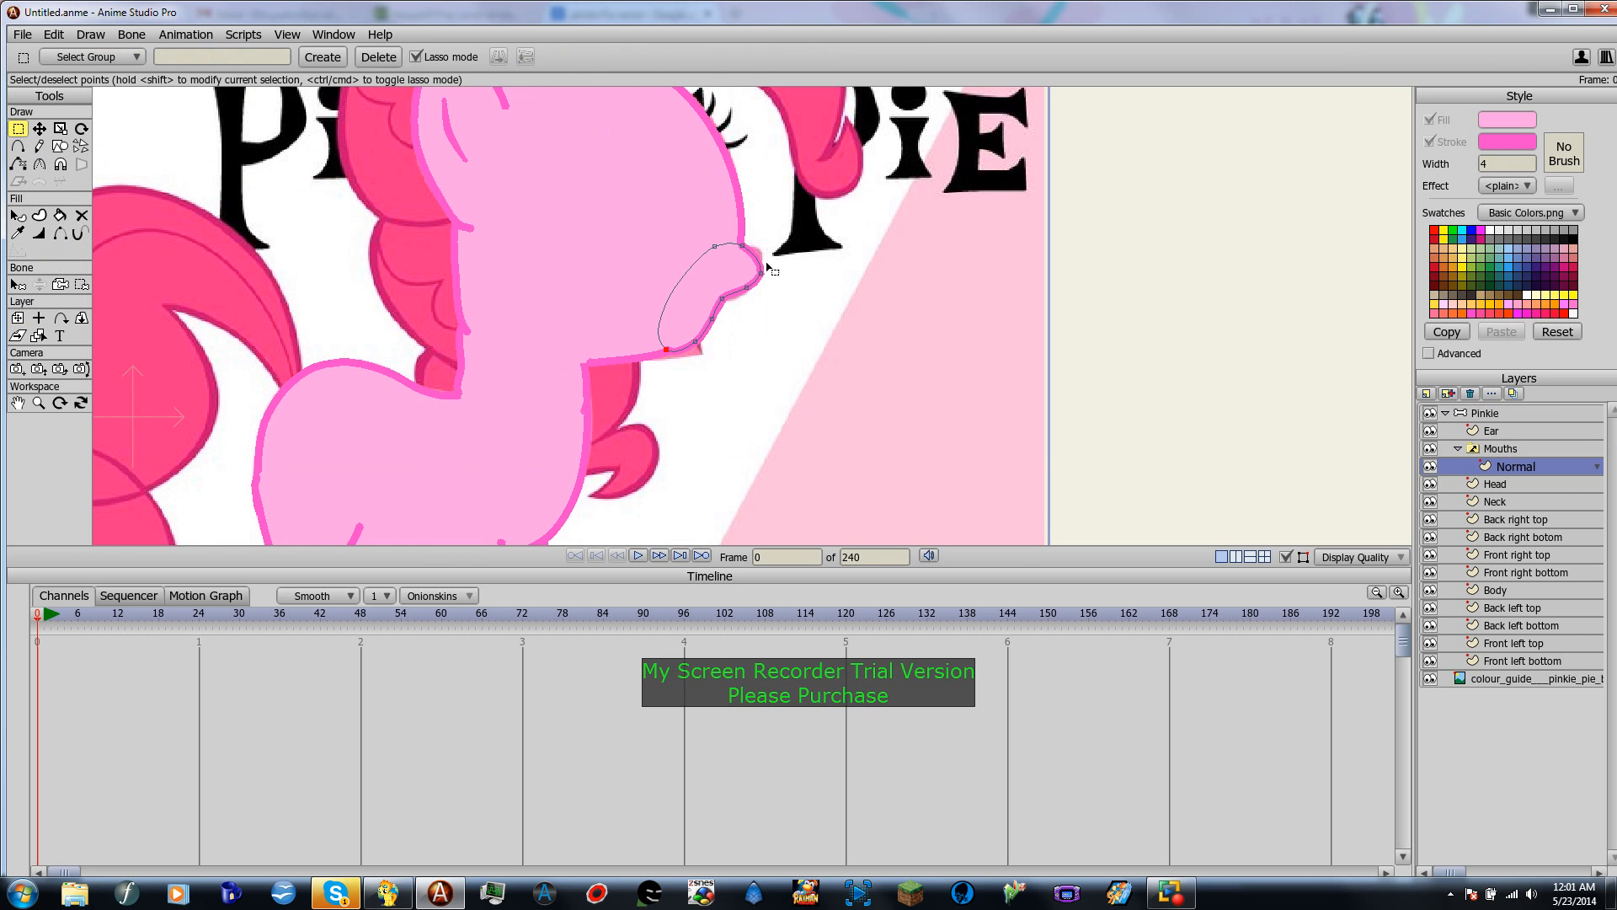
mouse_move(788, 268)
left_mouse_down()
mouse_move(592, 243)
mouse_move(805, 321)
mouse_move(720, 213)
left_mouse_up()
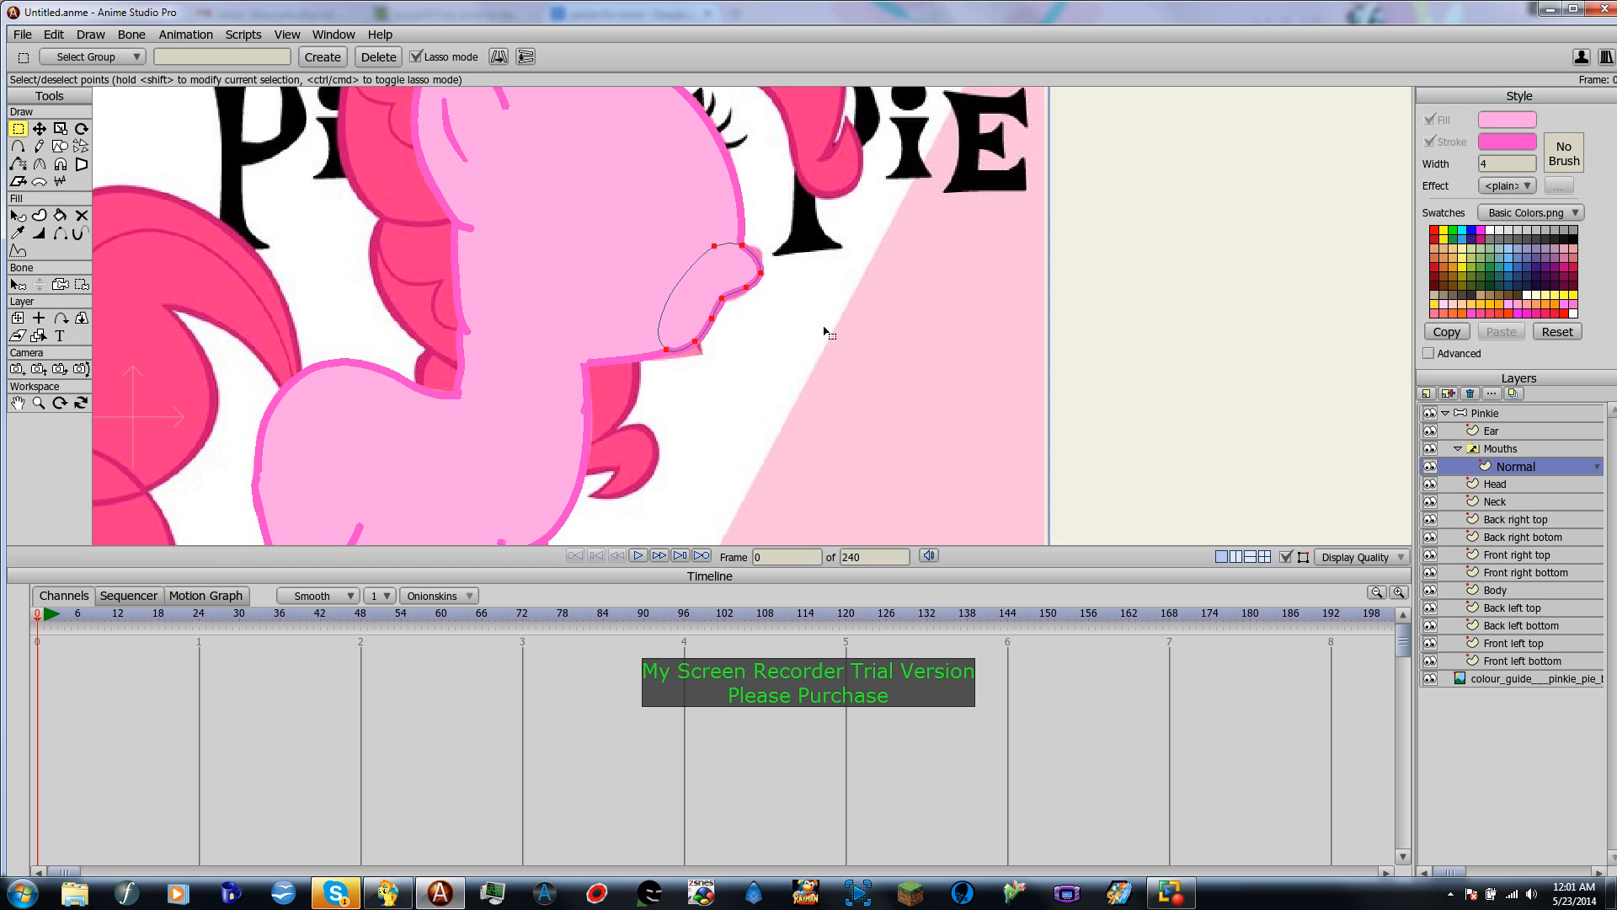
key("Delete")
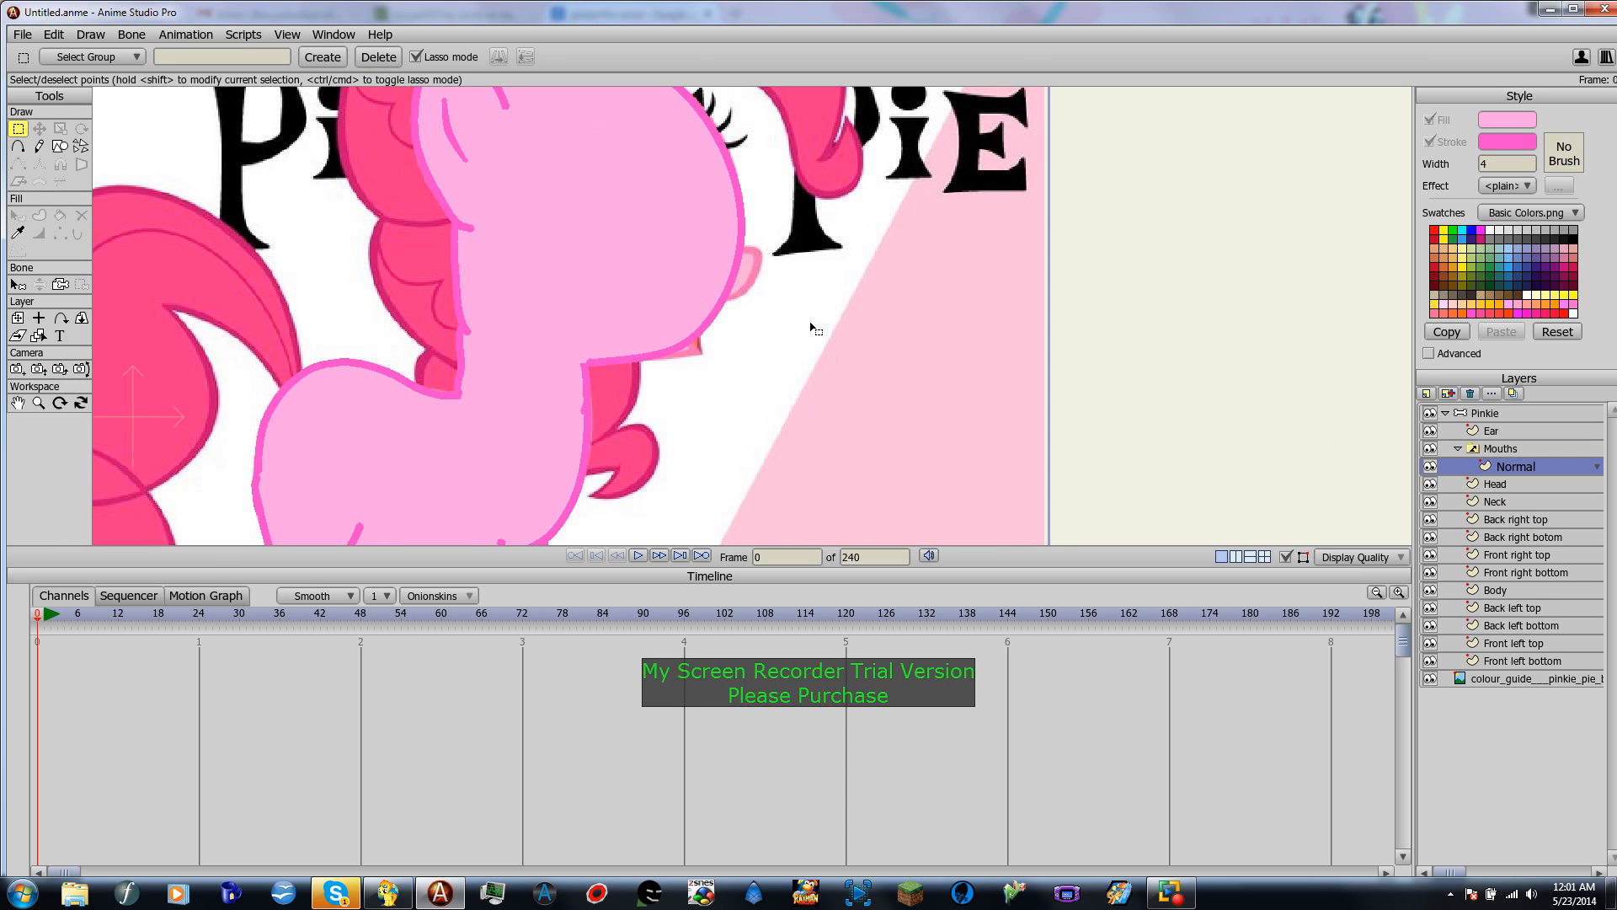
Step: Trace the reference's snout, open mouth and lower jaw as a closed shape on the Normal layer, hiding the Head layer only while drawing
left_click(1431, 502)
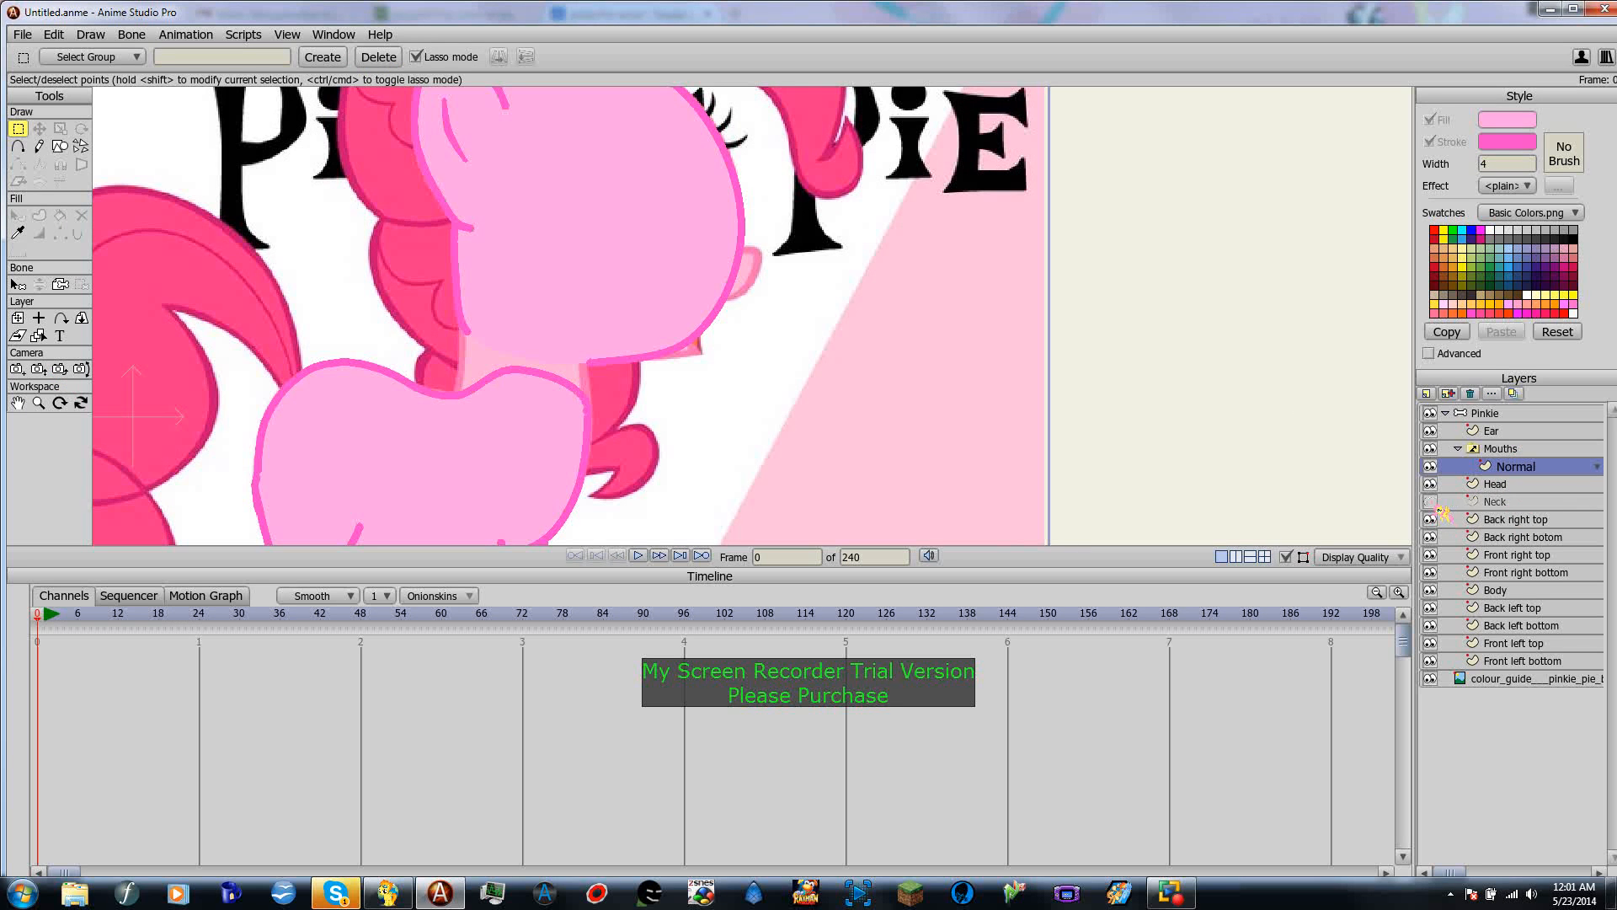
left_click(1430, 502)
left_click(1430, 484)
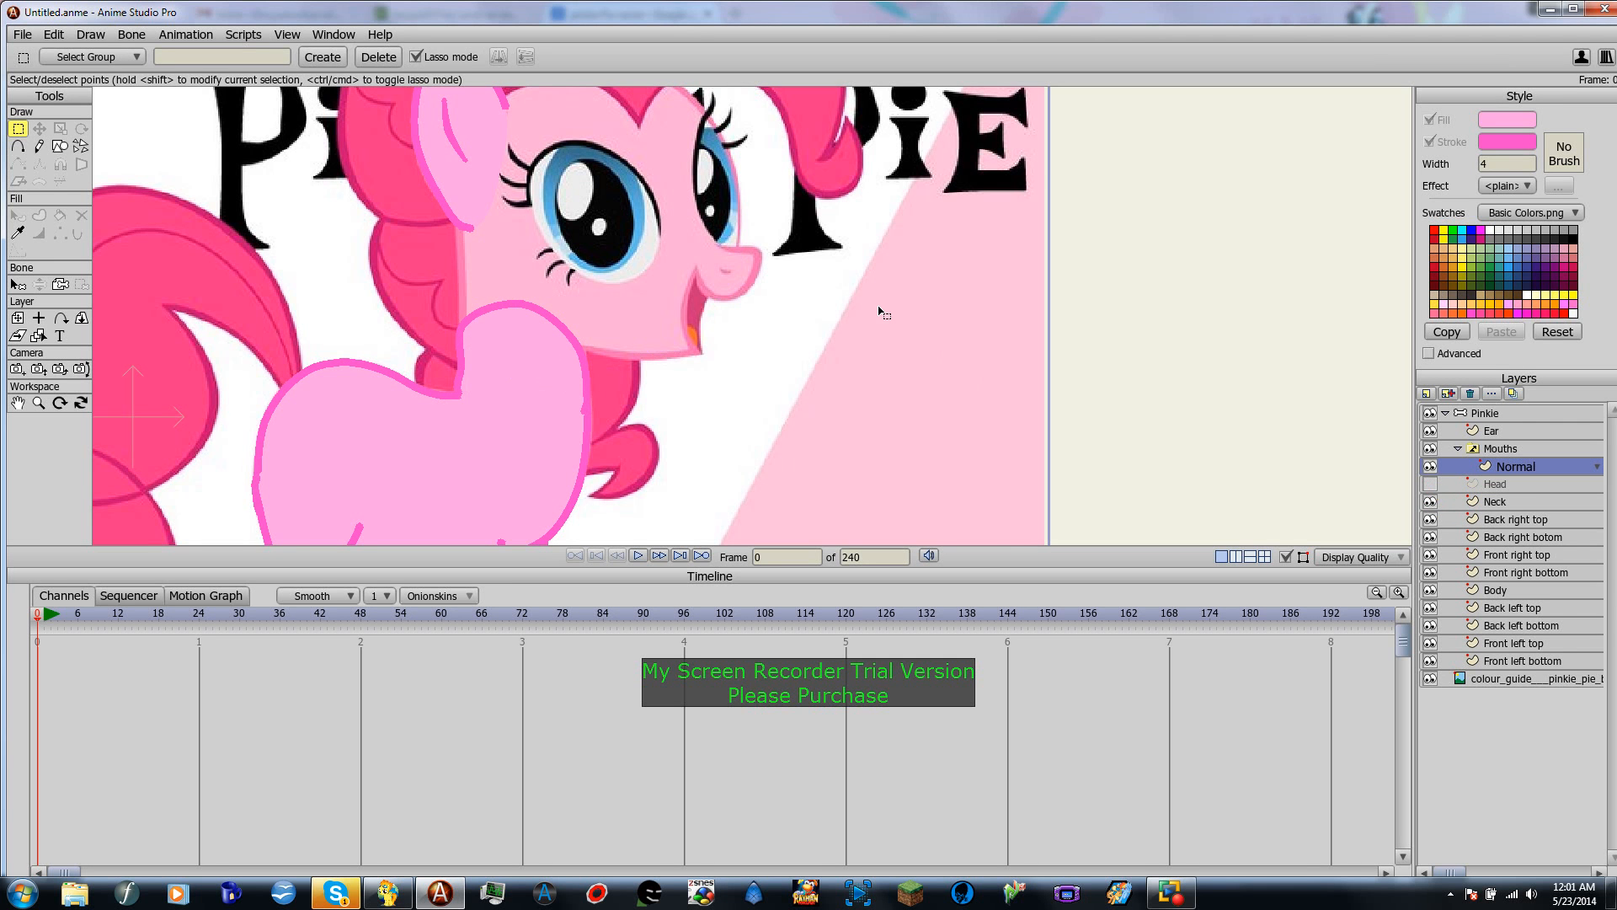
left_click(18, 145)
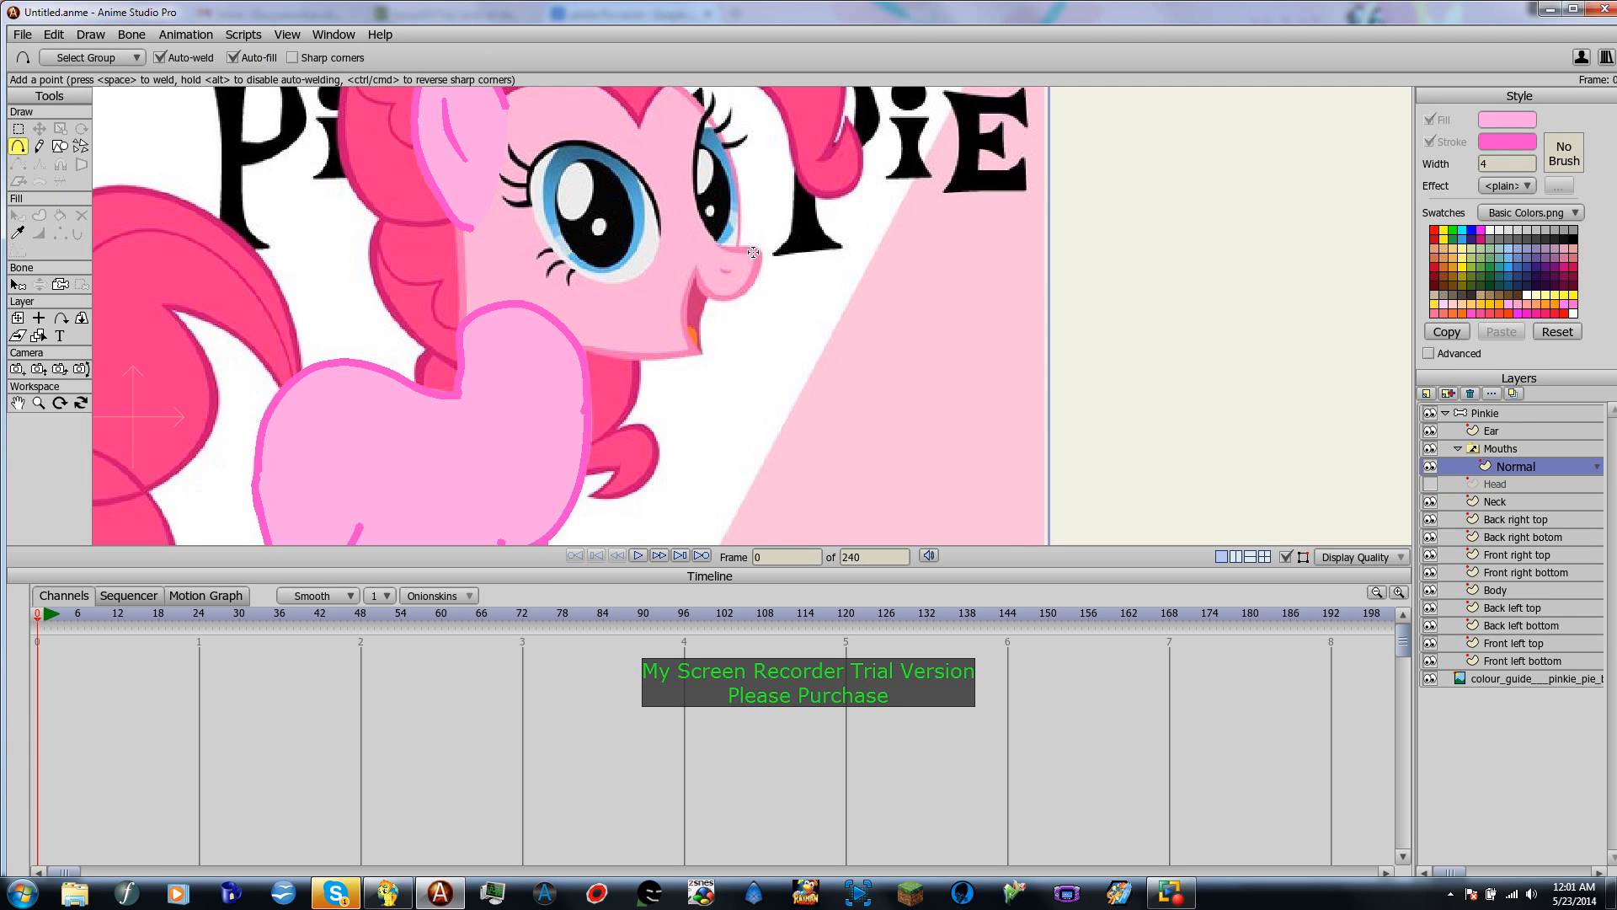
mouse_move(714, 245)
left_mouse_down()
mouse_move(750, 249)
mouse_move(754, 276)
mouse_move(708, 296)
mouse_move(699, 270)
mouse_move(679, 327)
mouse_move(699, 351)
mouse_move(662, 348)
mouse_move(678, 274)
mouse_move(714, 244)
left_mouse_up()
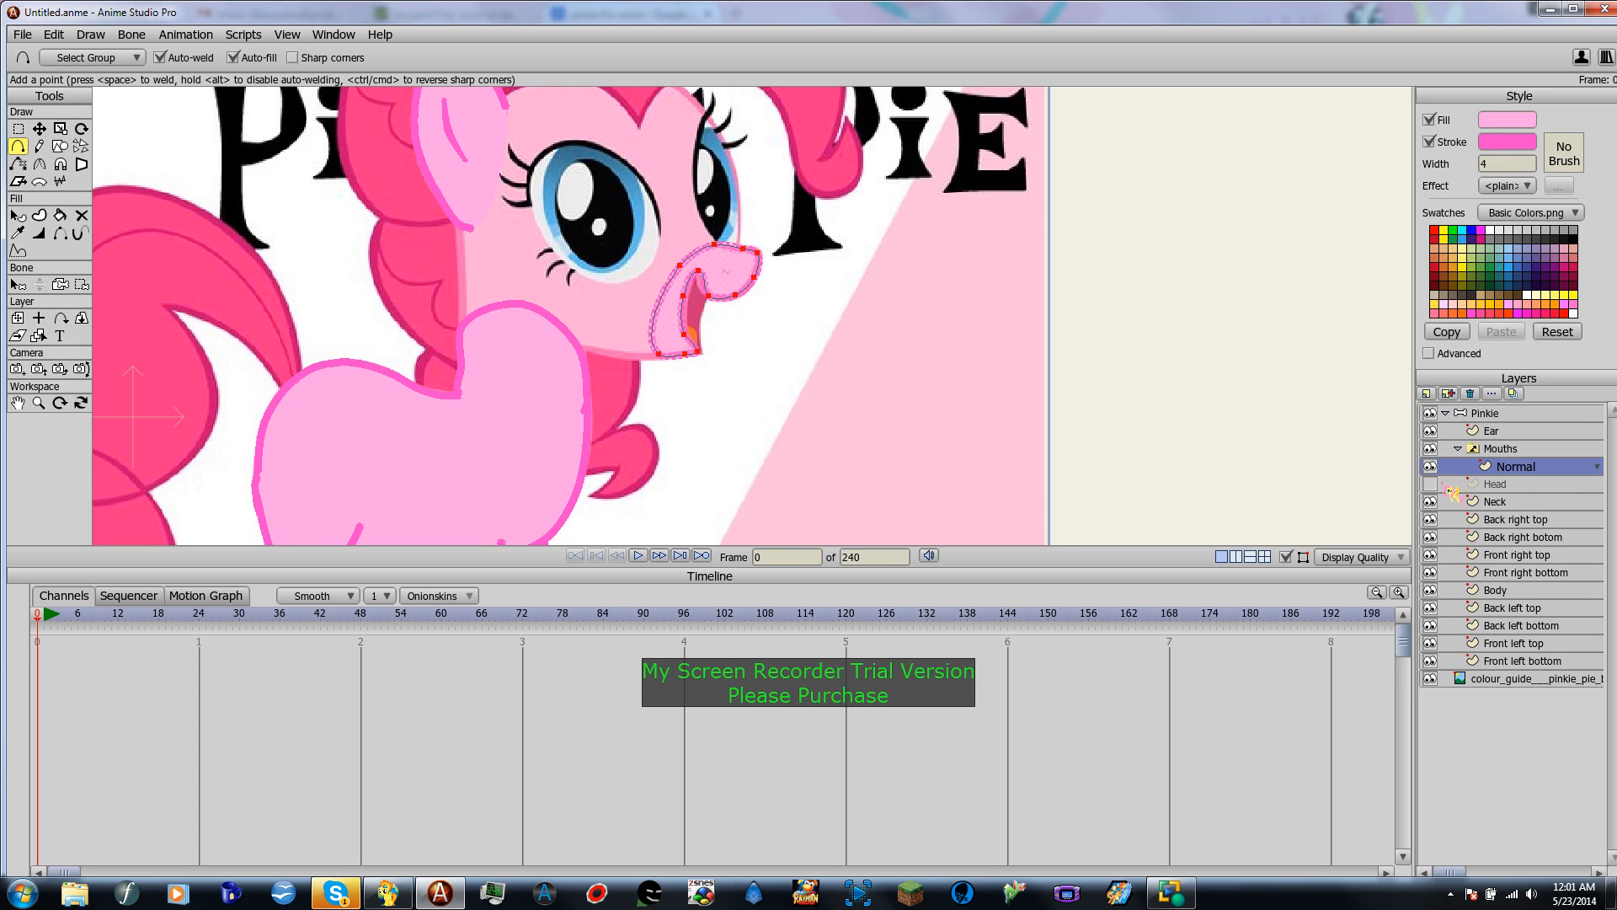
left_click(1430, 484)
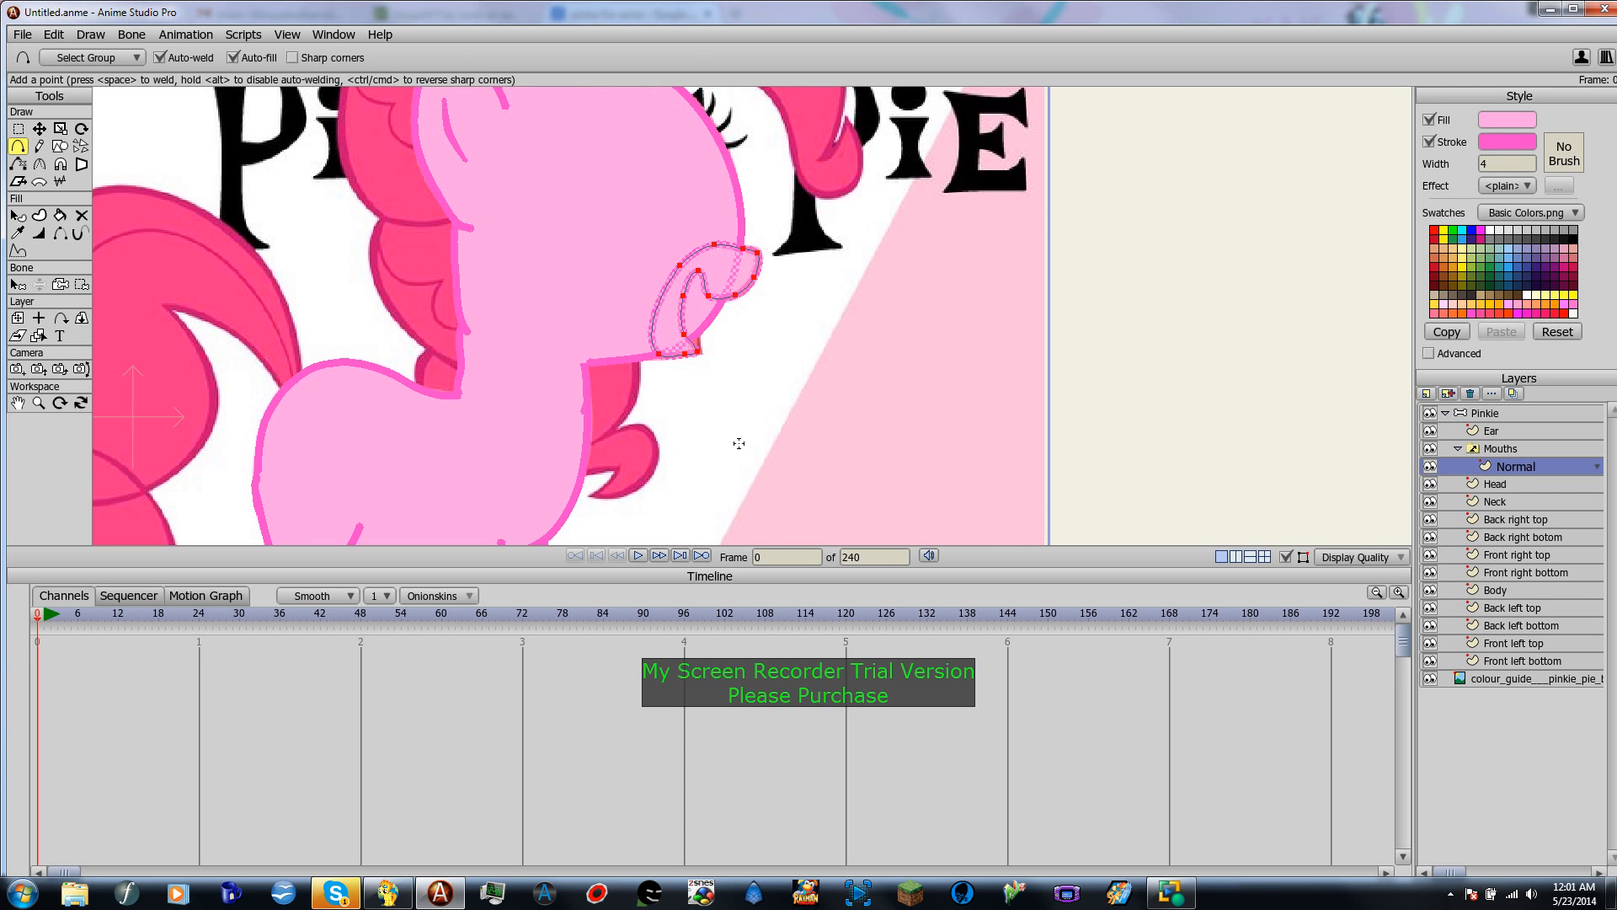
Step: Add a point to the Head layer's outline beneath the snout and hide the outline edges that cross the muzzle
left_click(1511, 486)
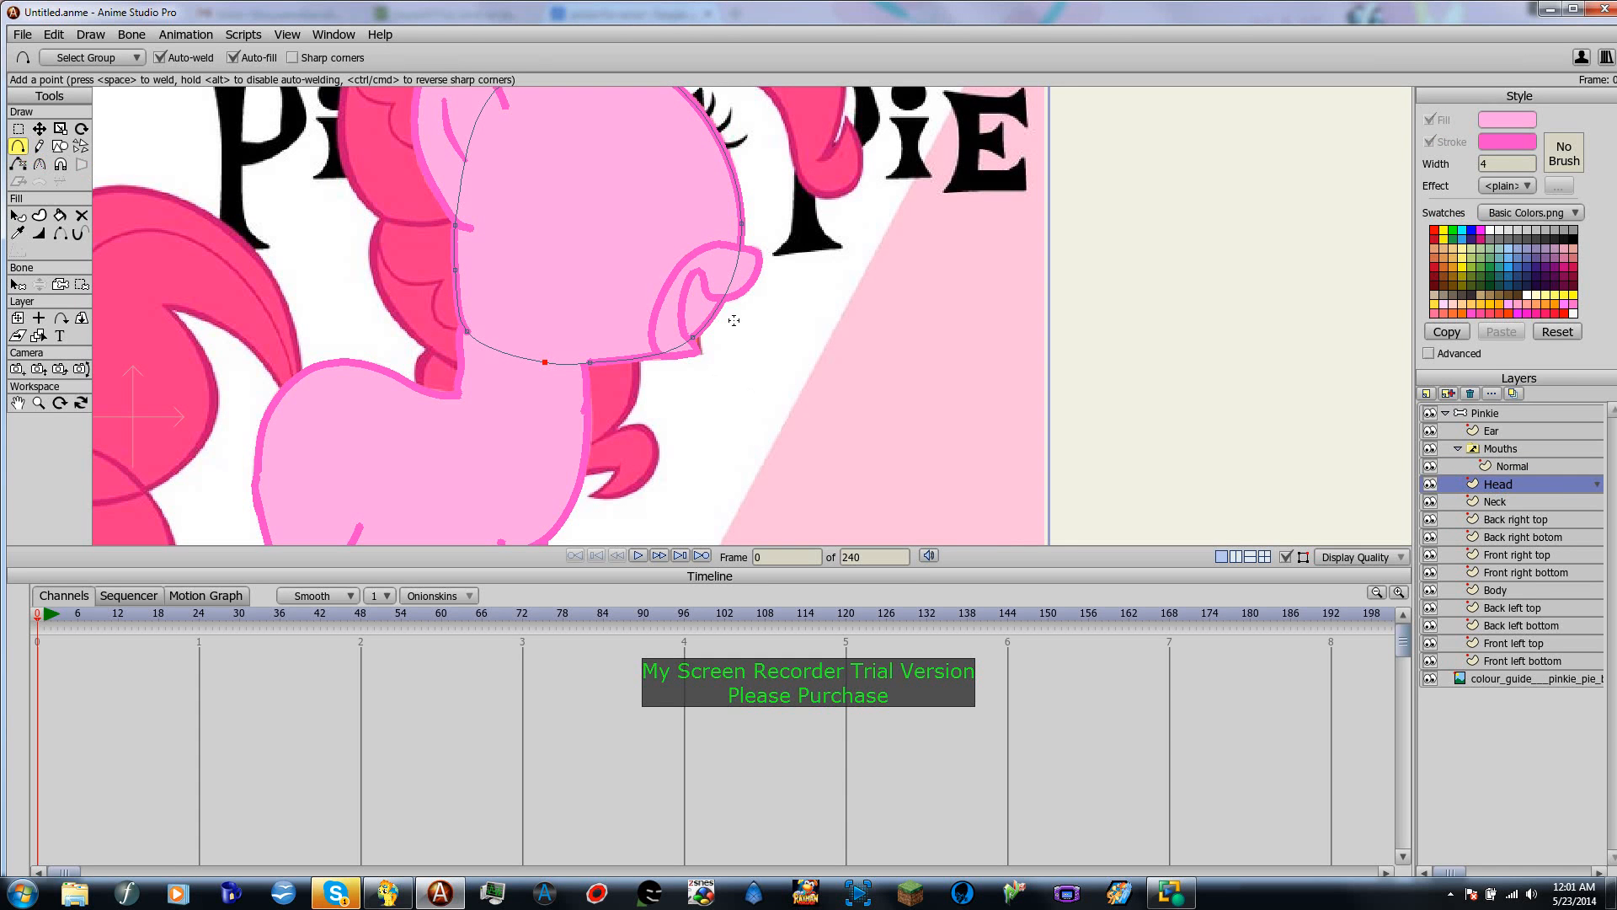
left_click(728, 286)
left_click(59, 234)
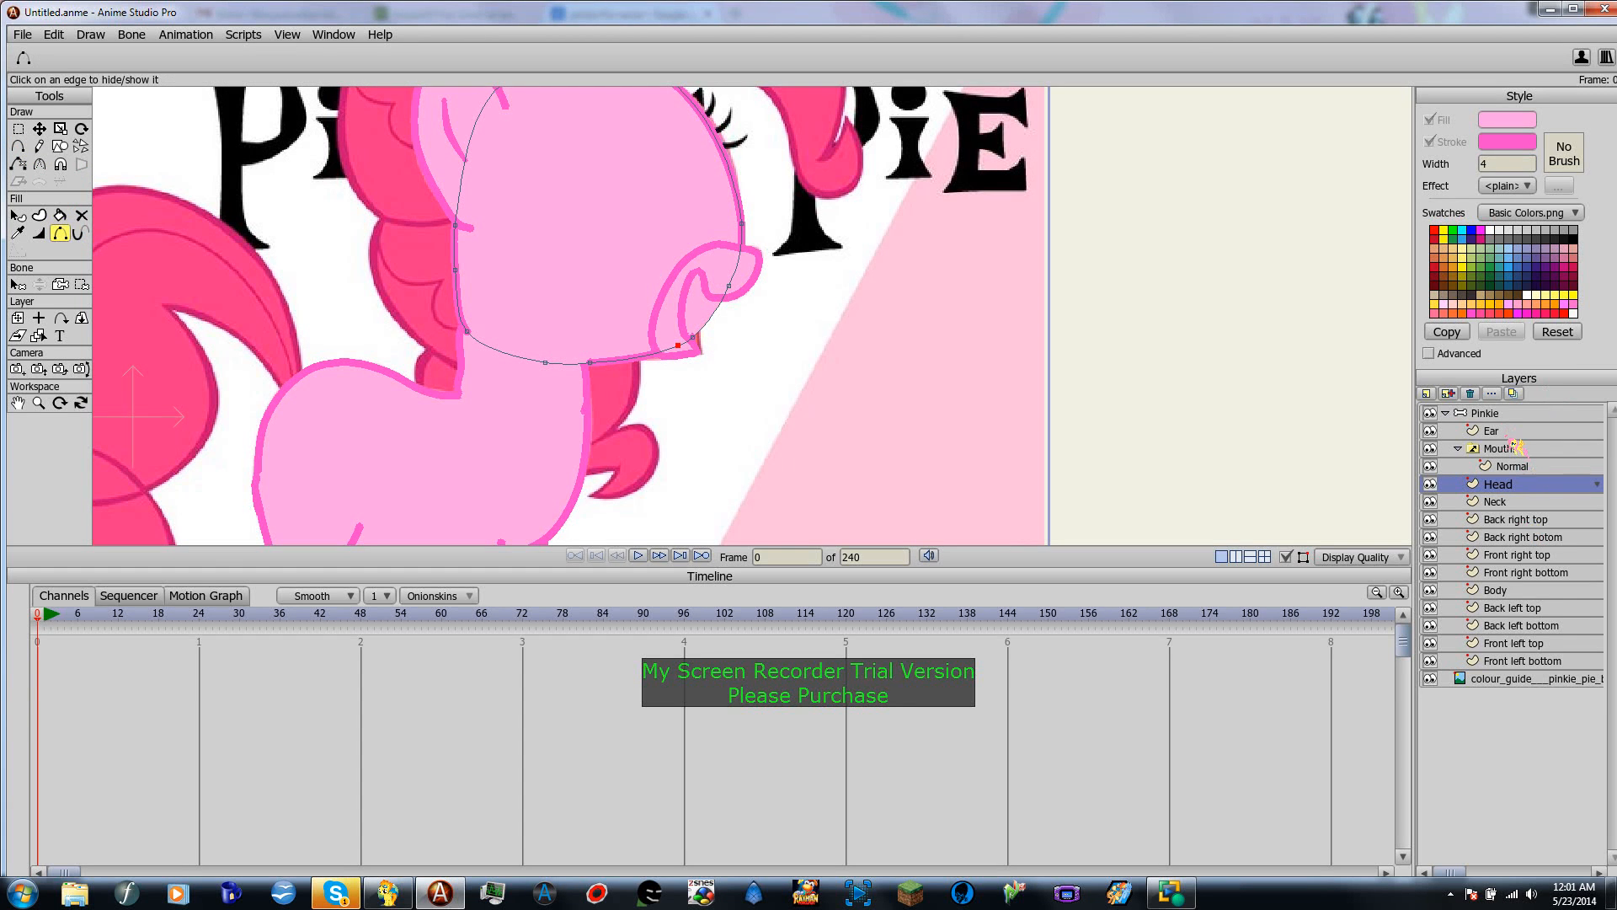
Step: Hide the stroke on the muzzle's inner edges on the Normal layer where the shape overlaps the cheek
left_click(1518, 468)
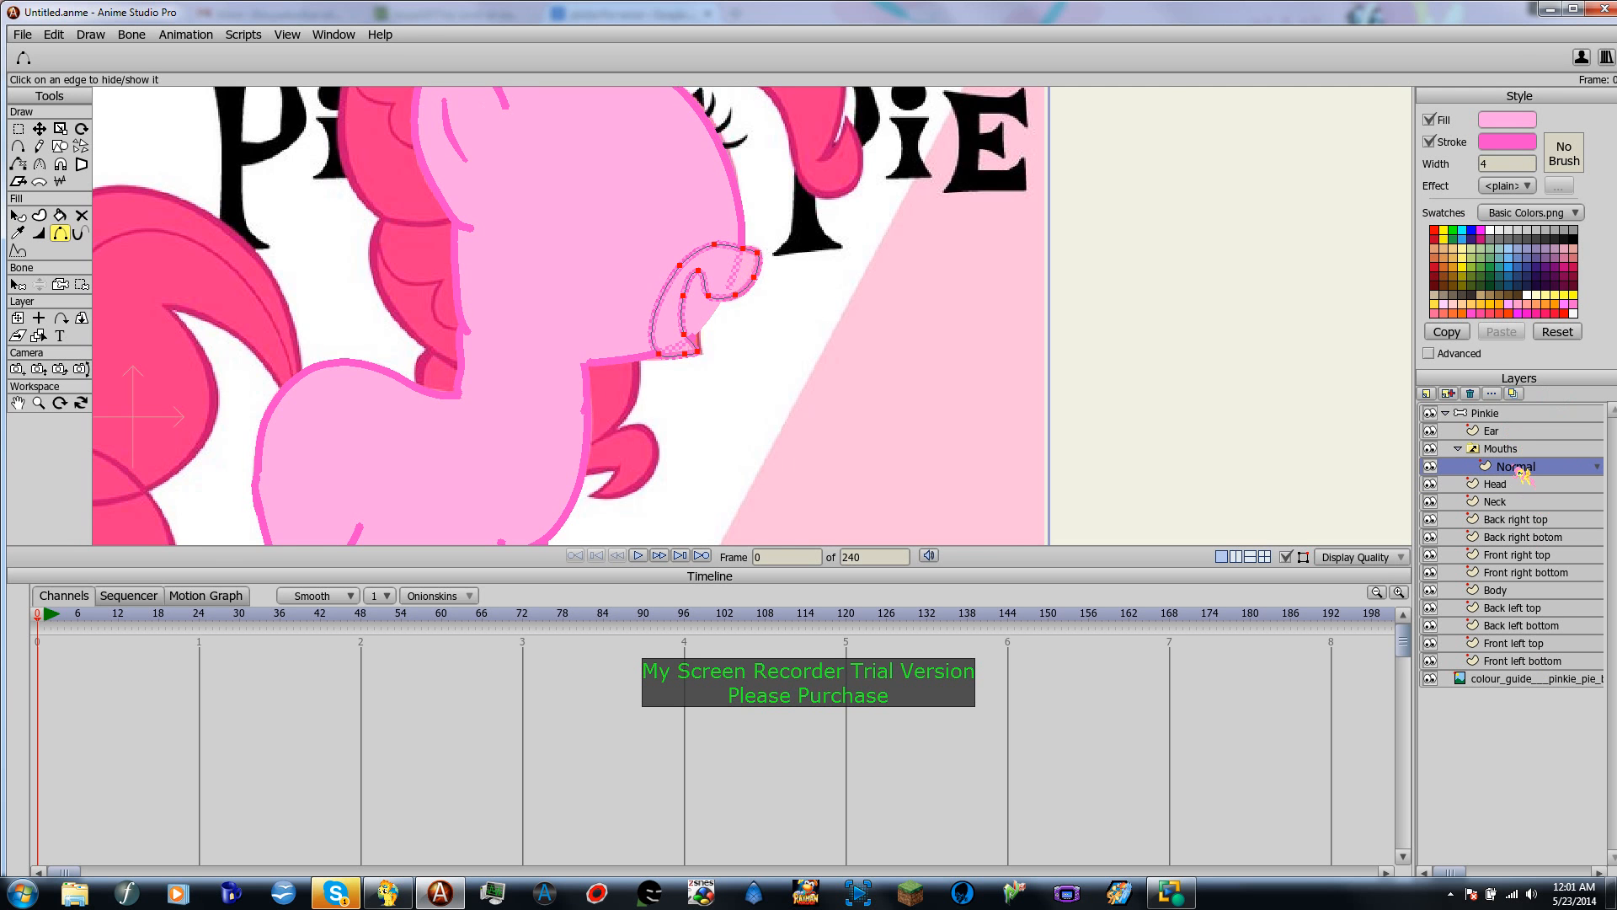
scroll(589, 303, "up", 3)
left_click_drag(725, 320, 790, 346)
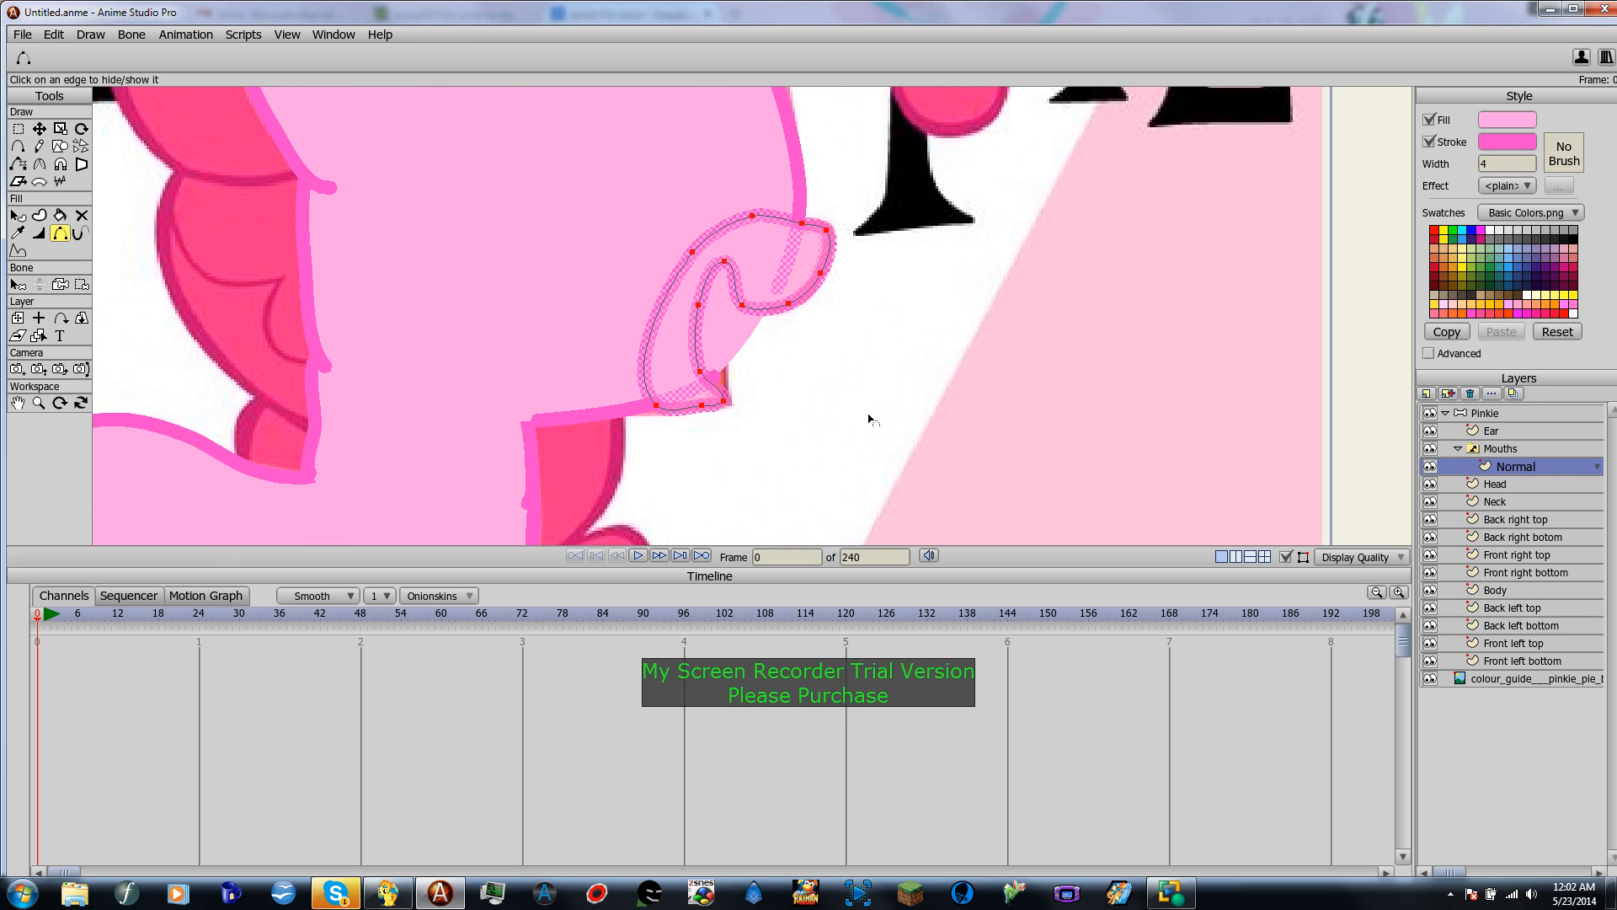
left_click(18, 128)
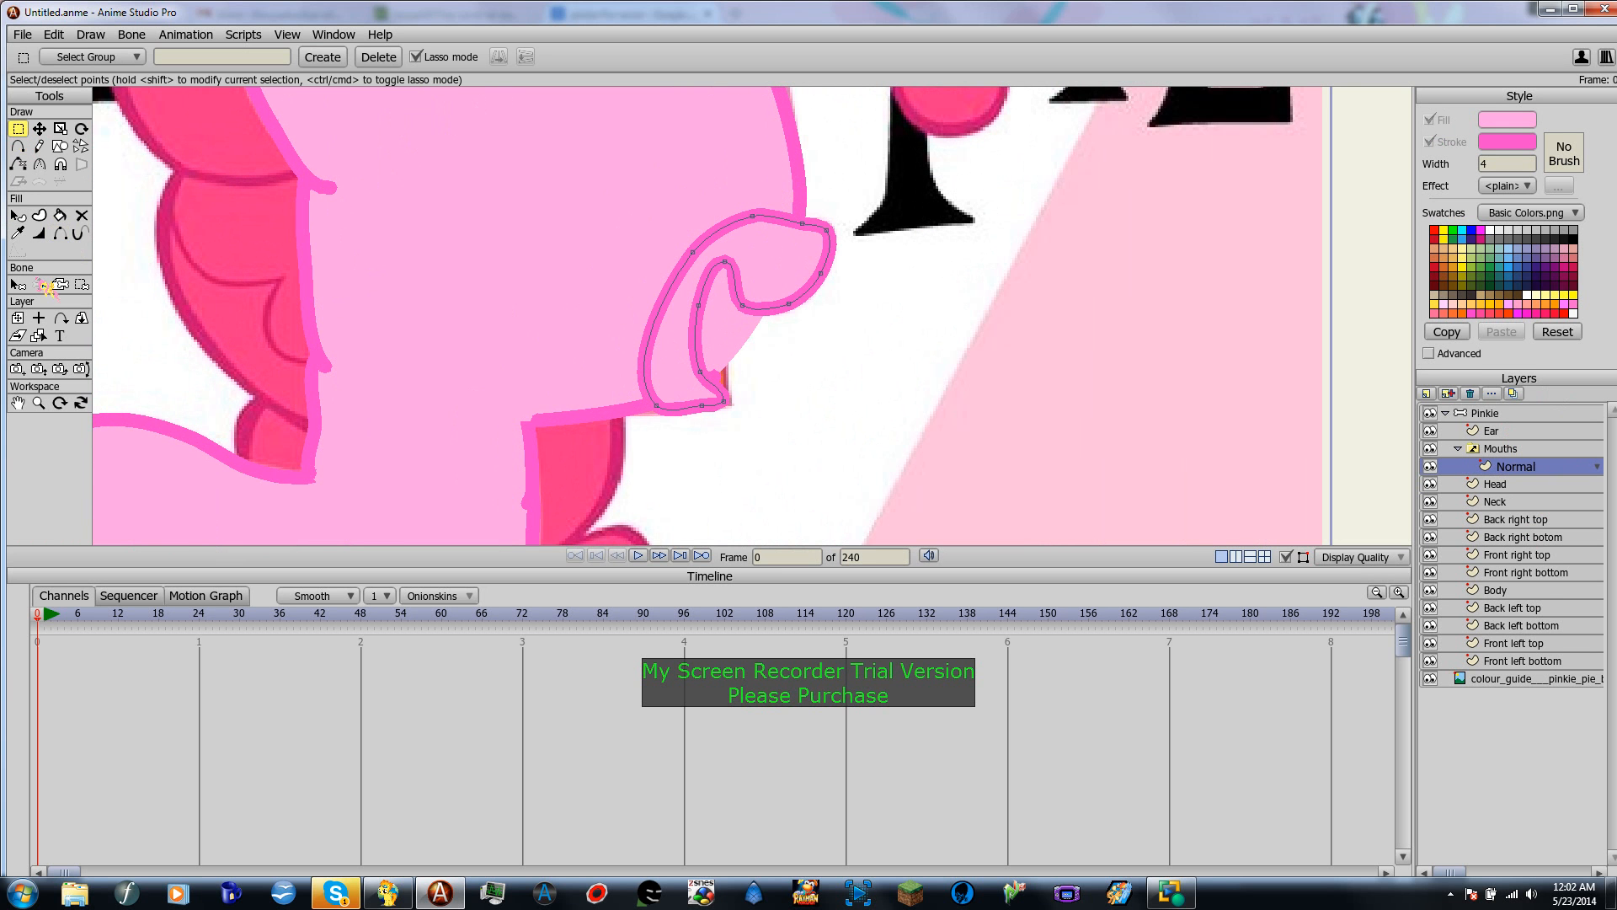
left_click(59, 233)
left_click(644, 354)
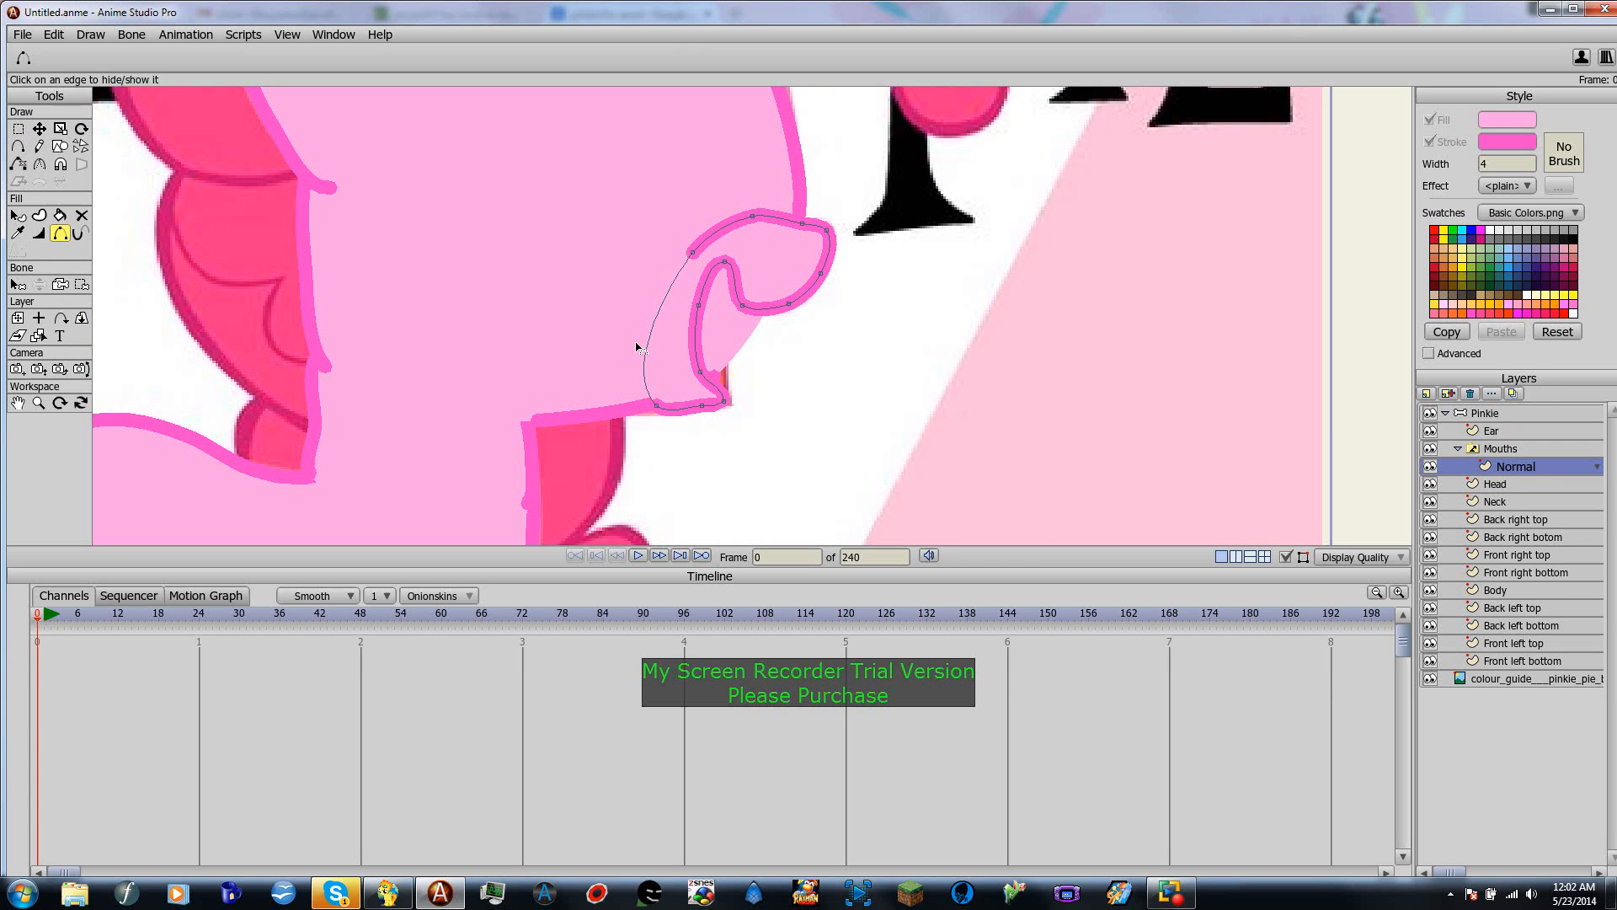
left_click(722, 236)
Step: Add points to the Head outline that cut it inward around the open mouth, and hide the strokes of the new edges
left_click(1504, 485)
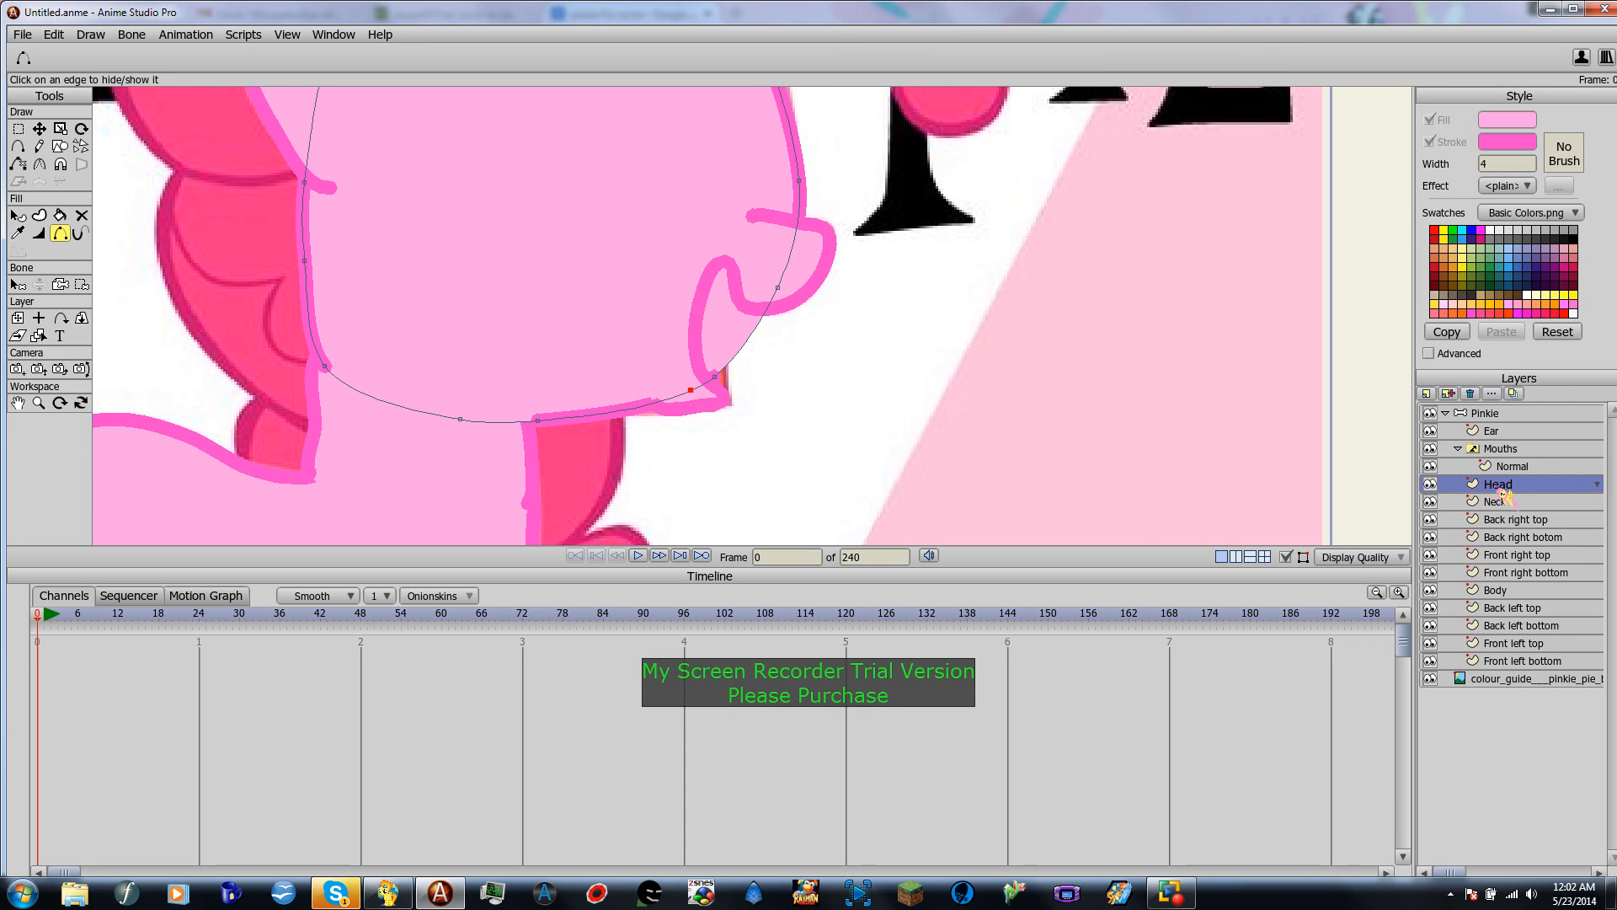
left_click_drag(840, 345, 813, 419)
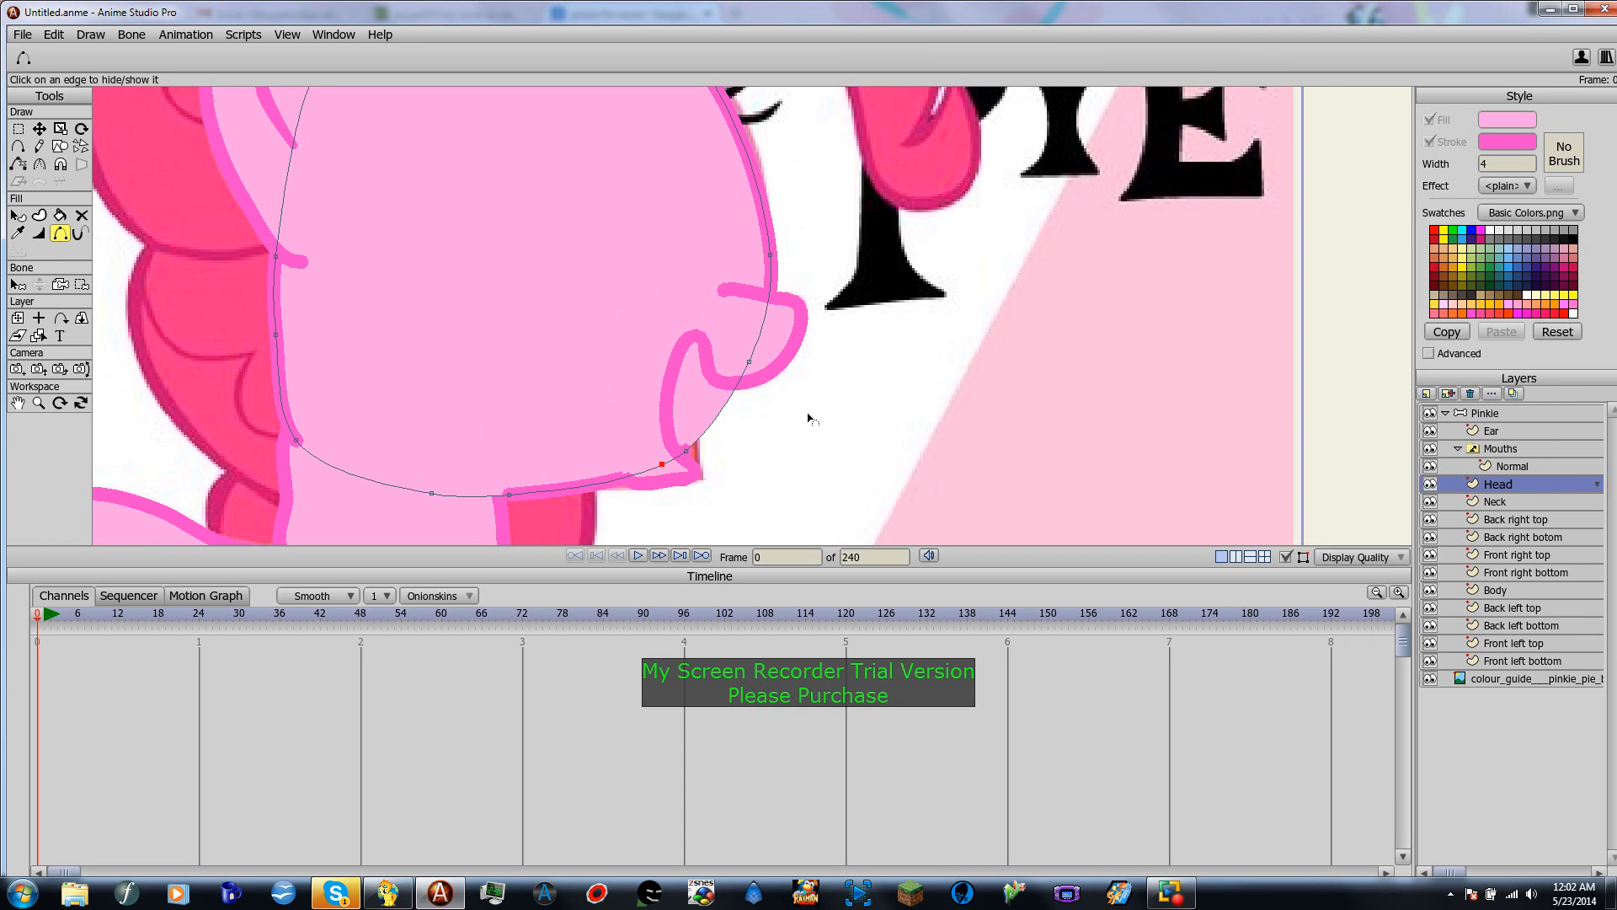
left_click(21, 149)
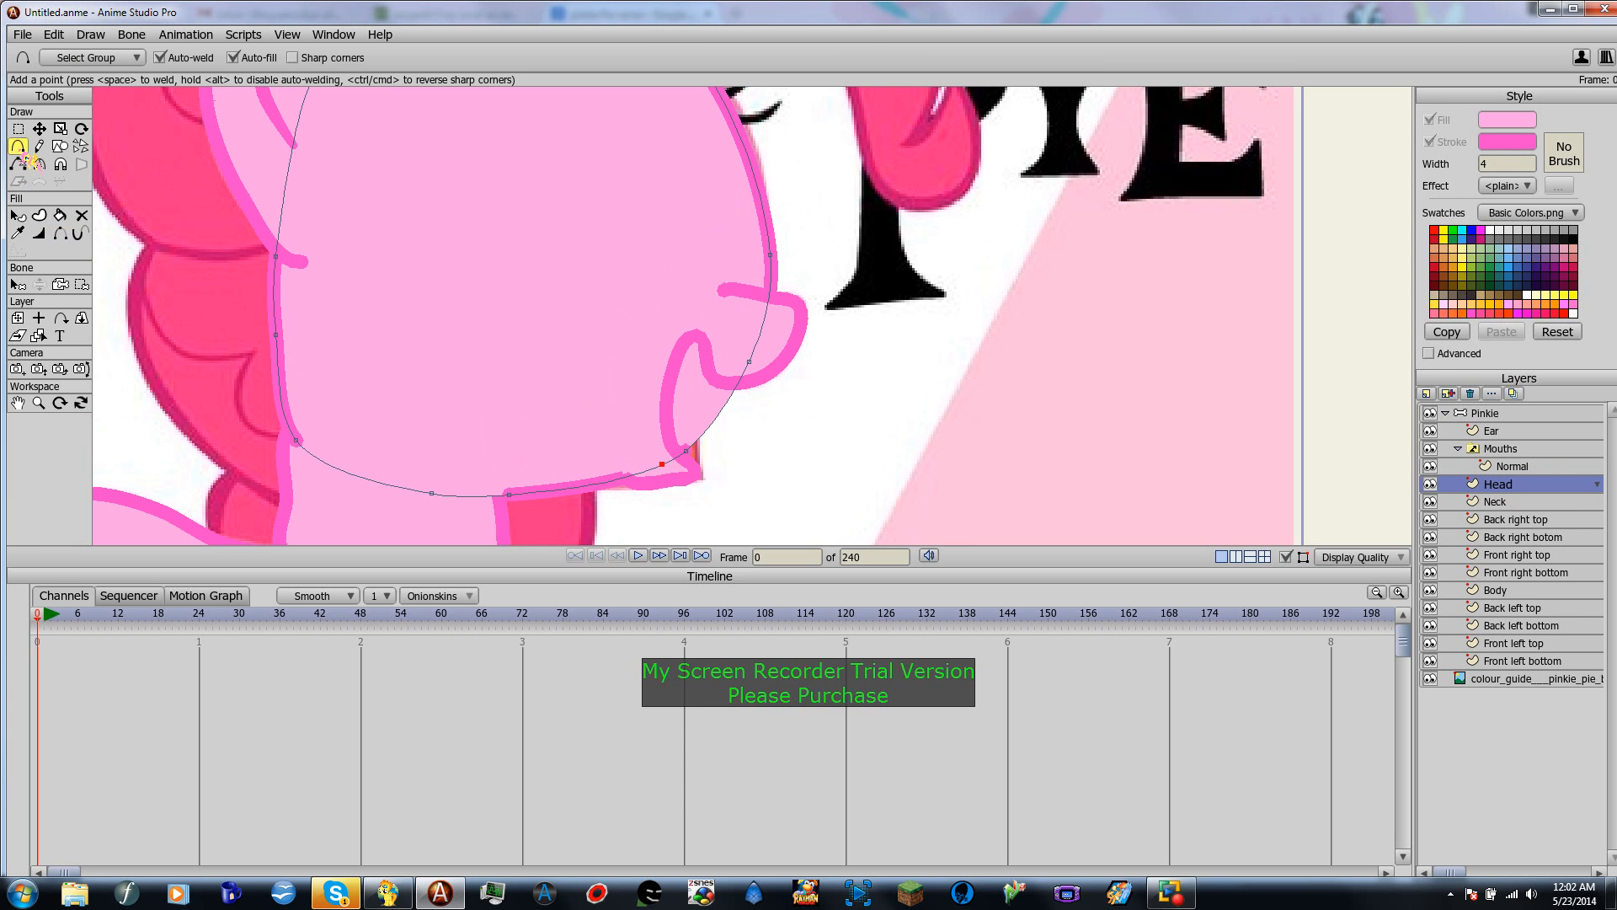
left_click_drag(712, 418, 666, 281)
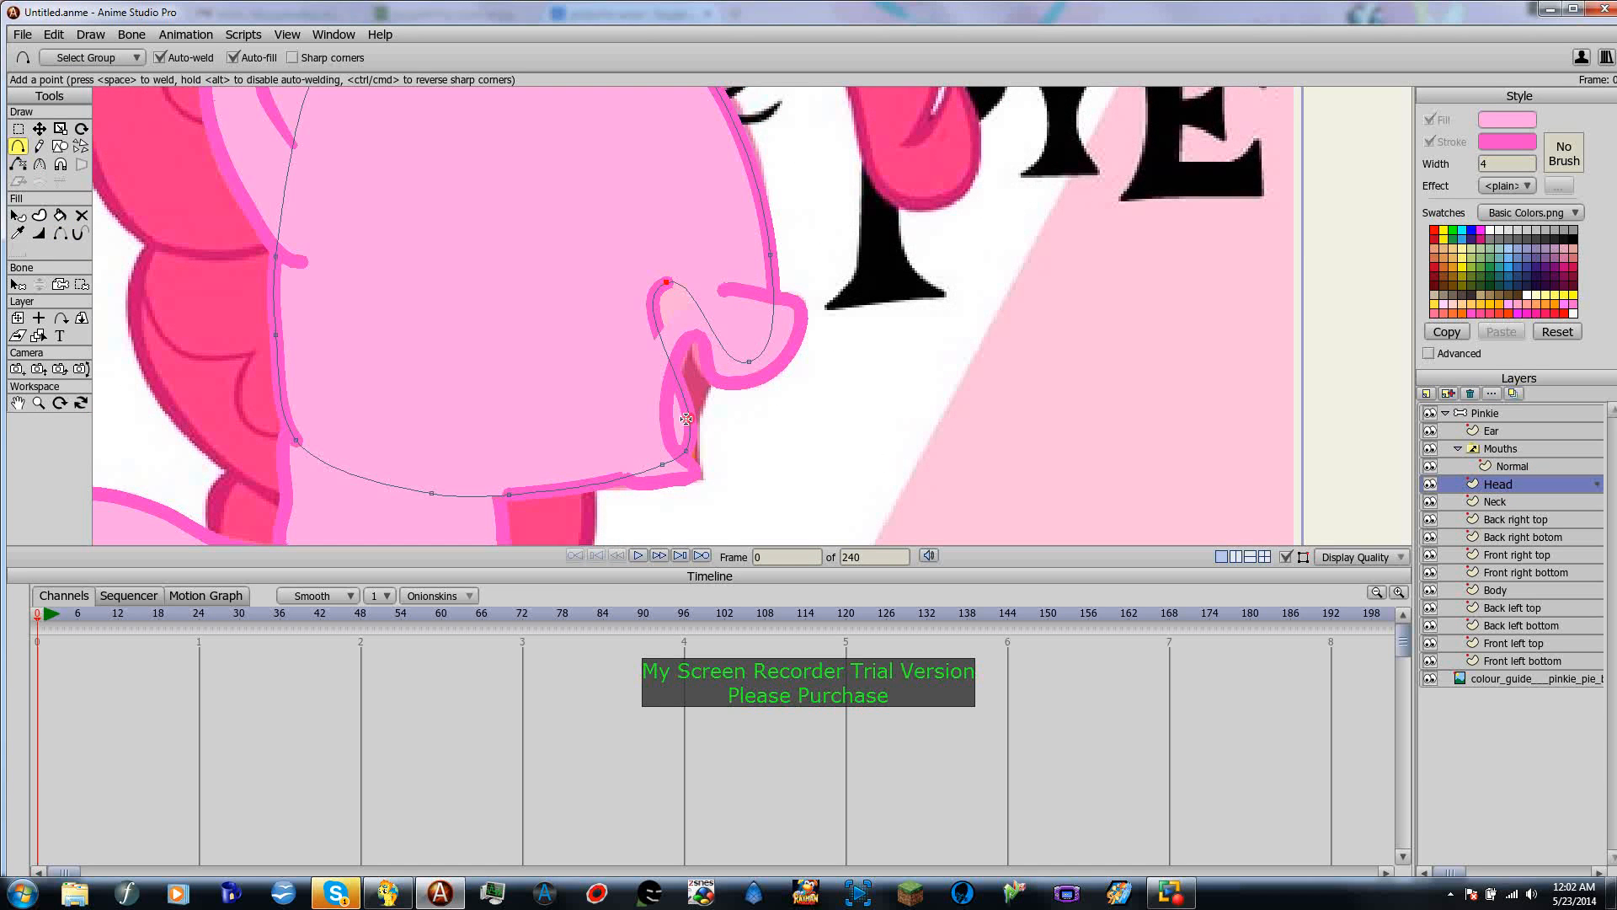
left_click_drag(690, 422, 584, 455)
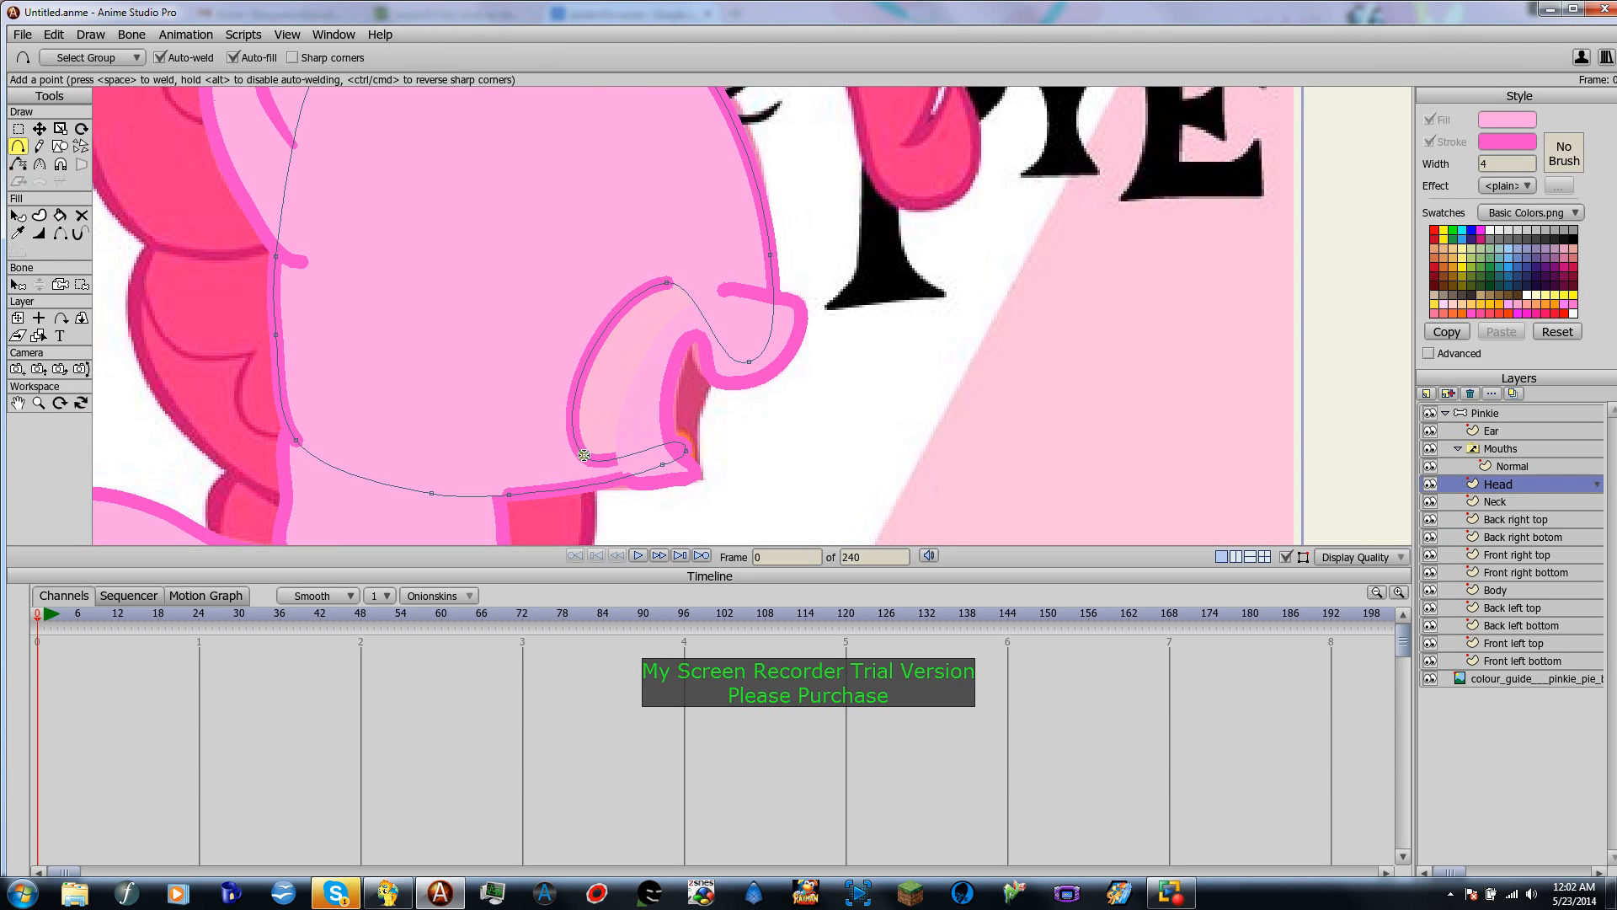
left_click(60, 233)
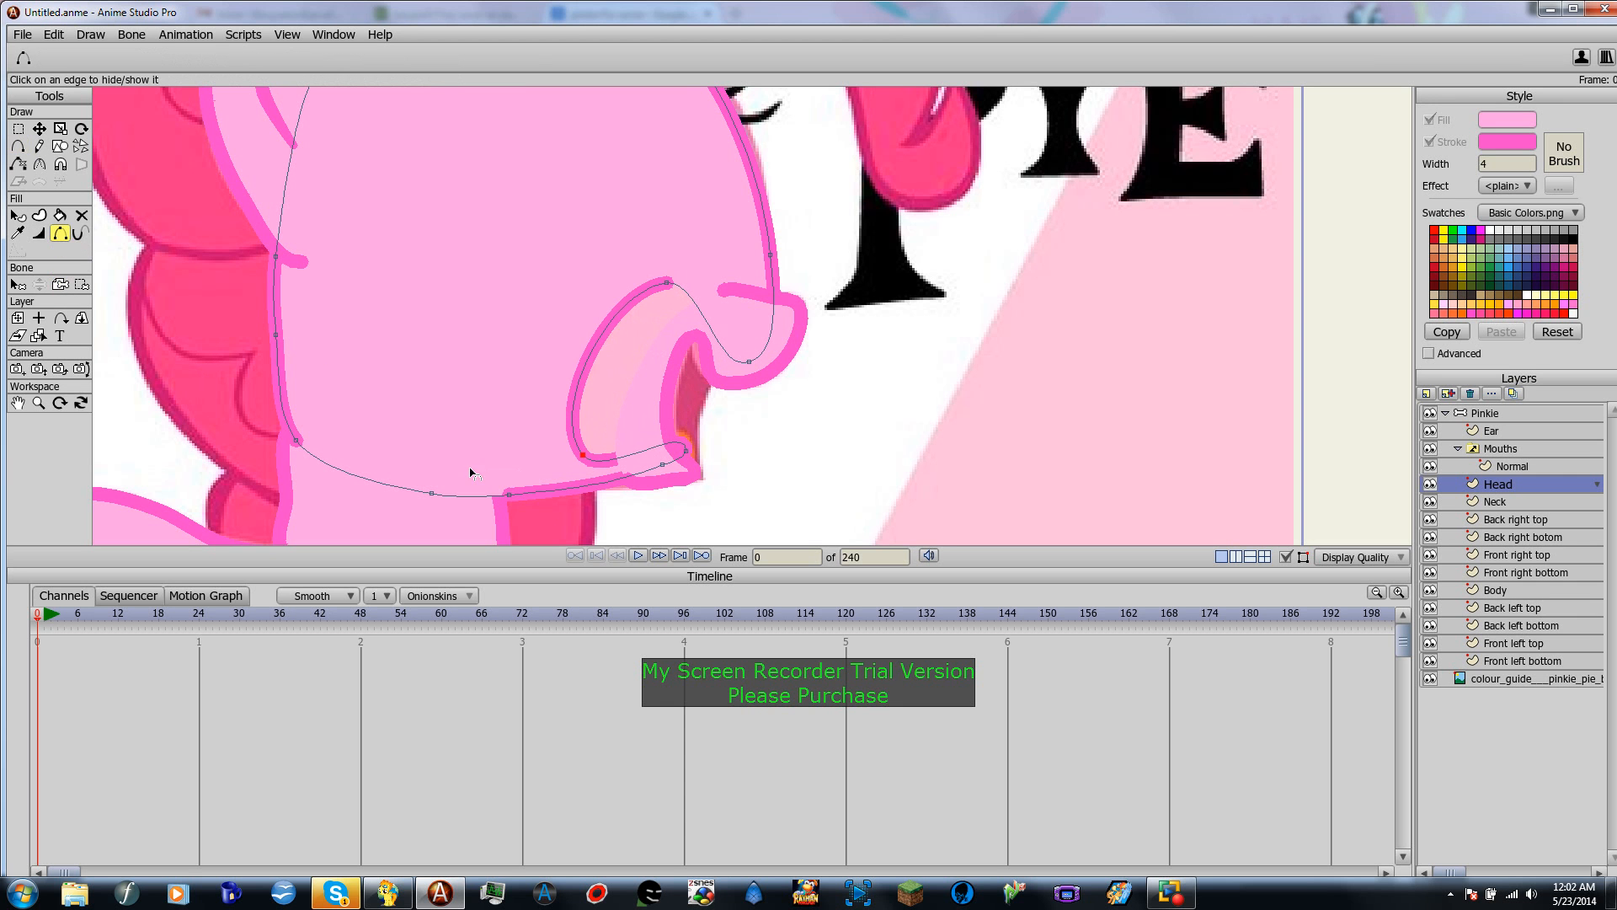
left_click(573, 407)
left_click(603, 459)
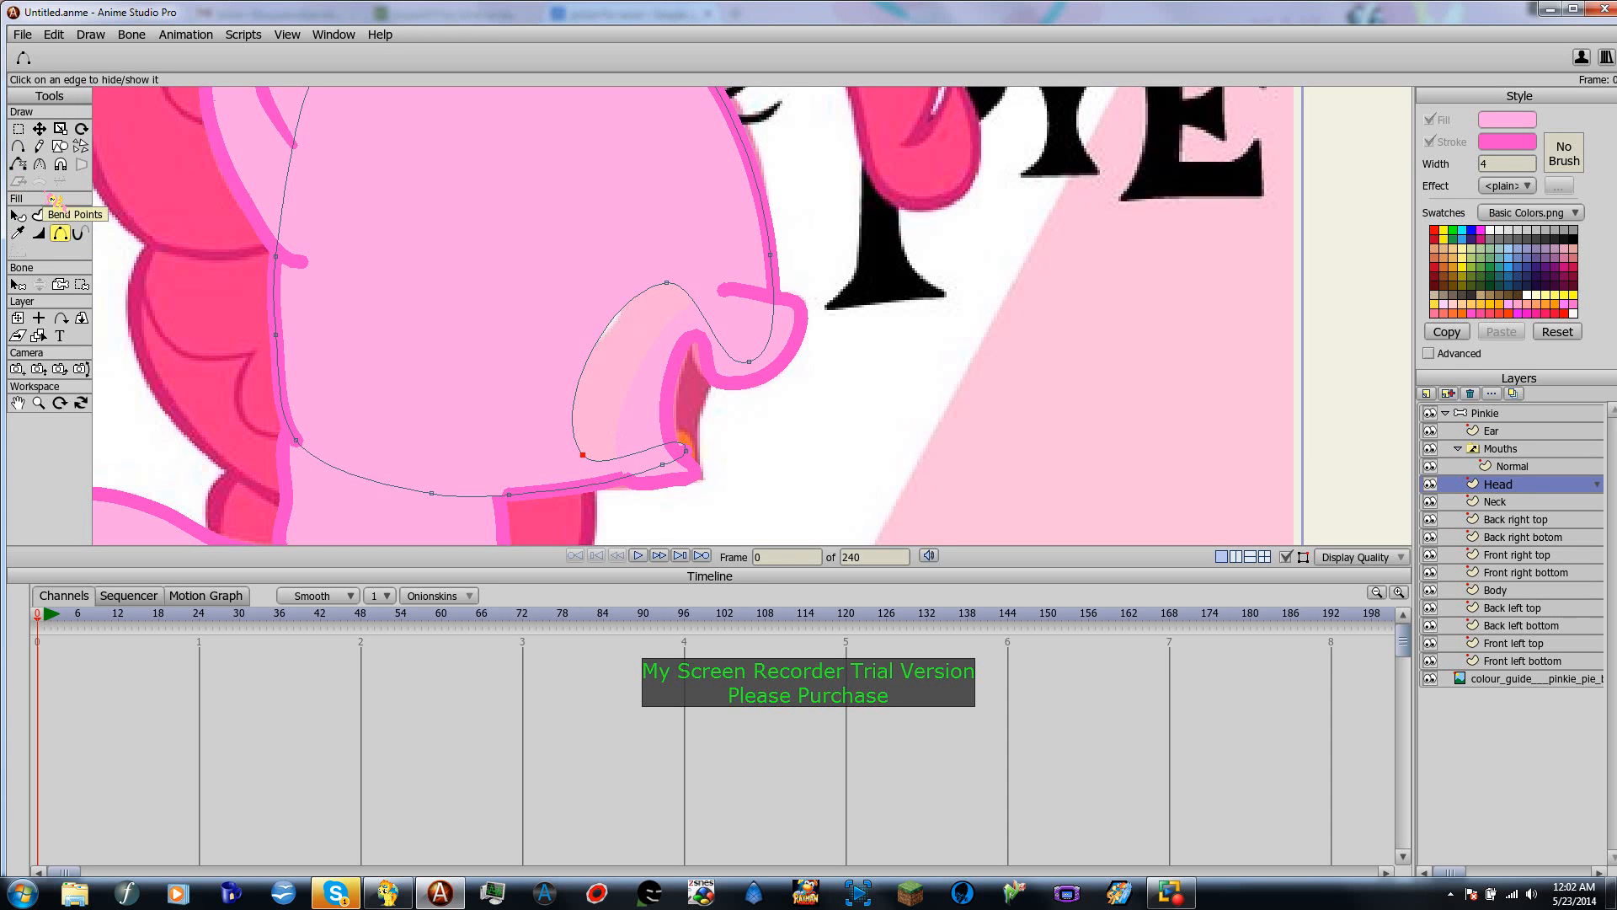
Step: Move the Head outline points around the mouth and chin so the outline sits behind the muzzle shape
left_click(29, 148)
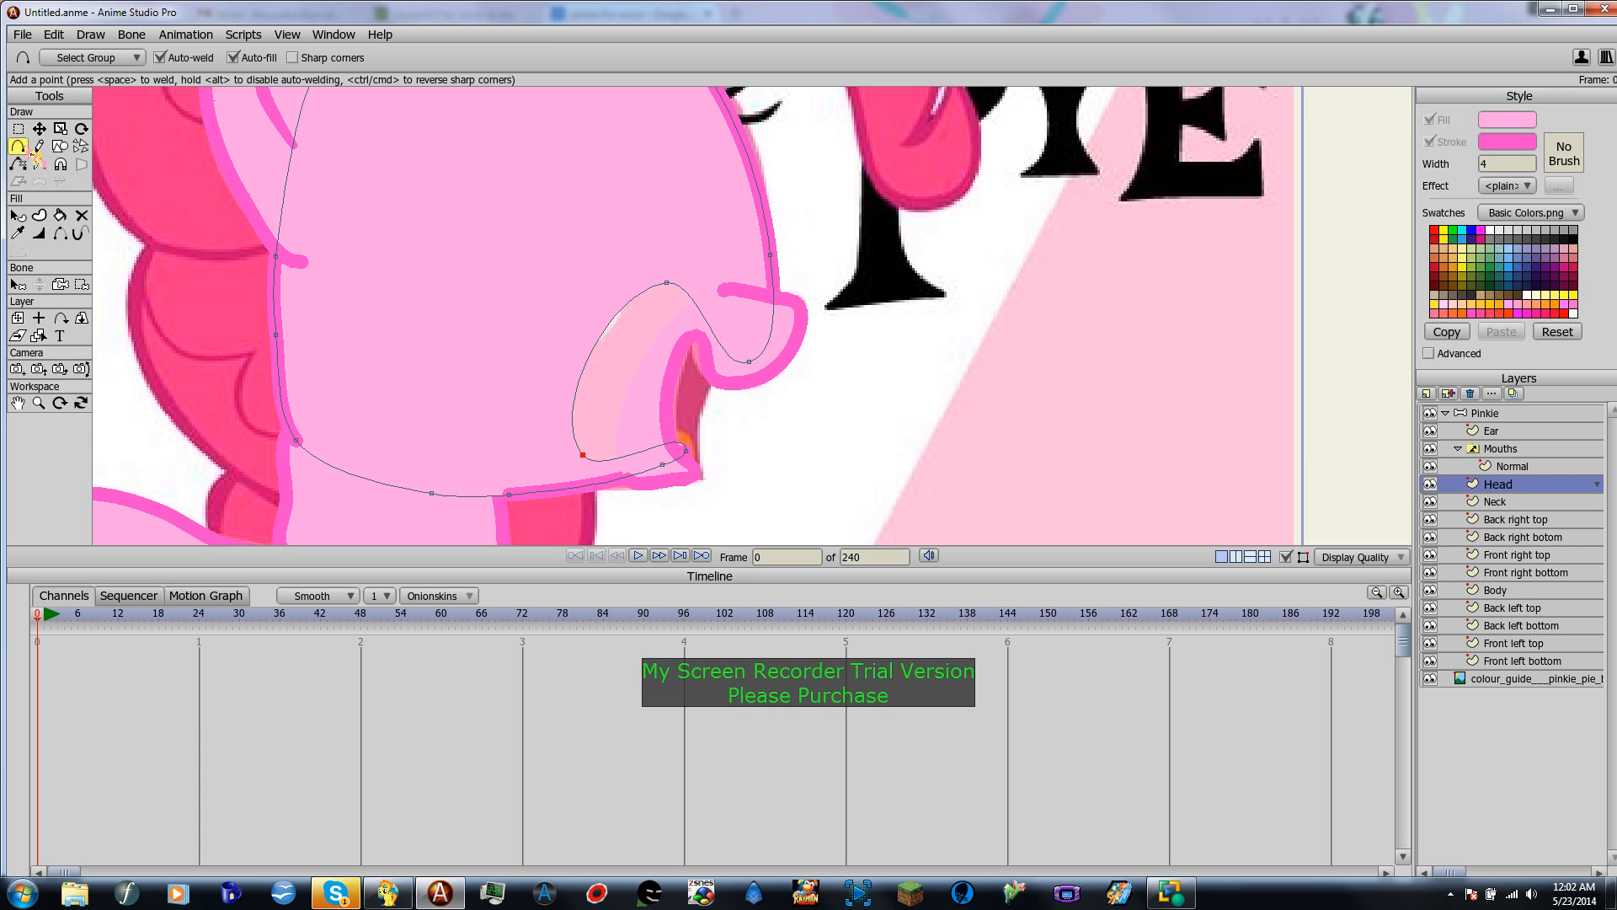
key("t")
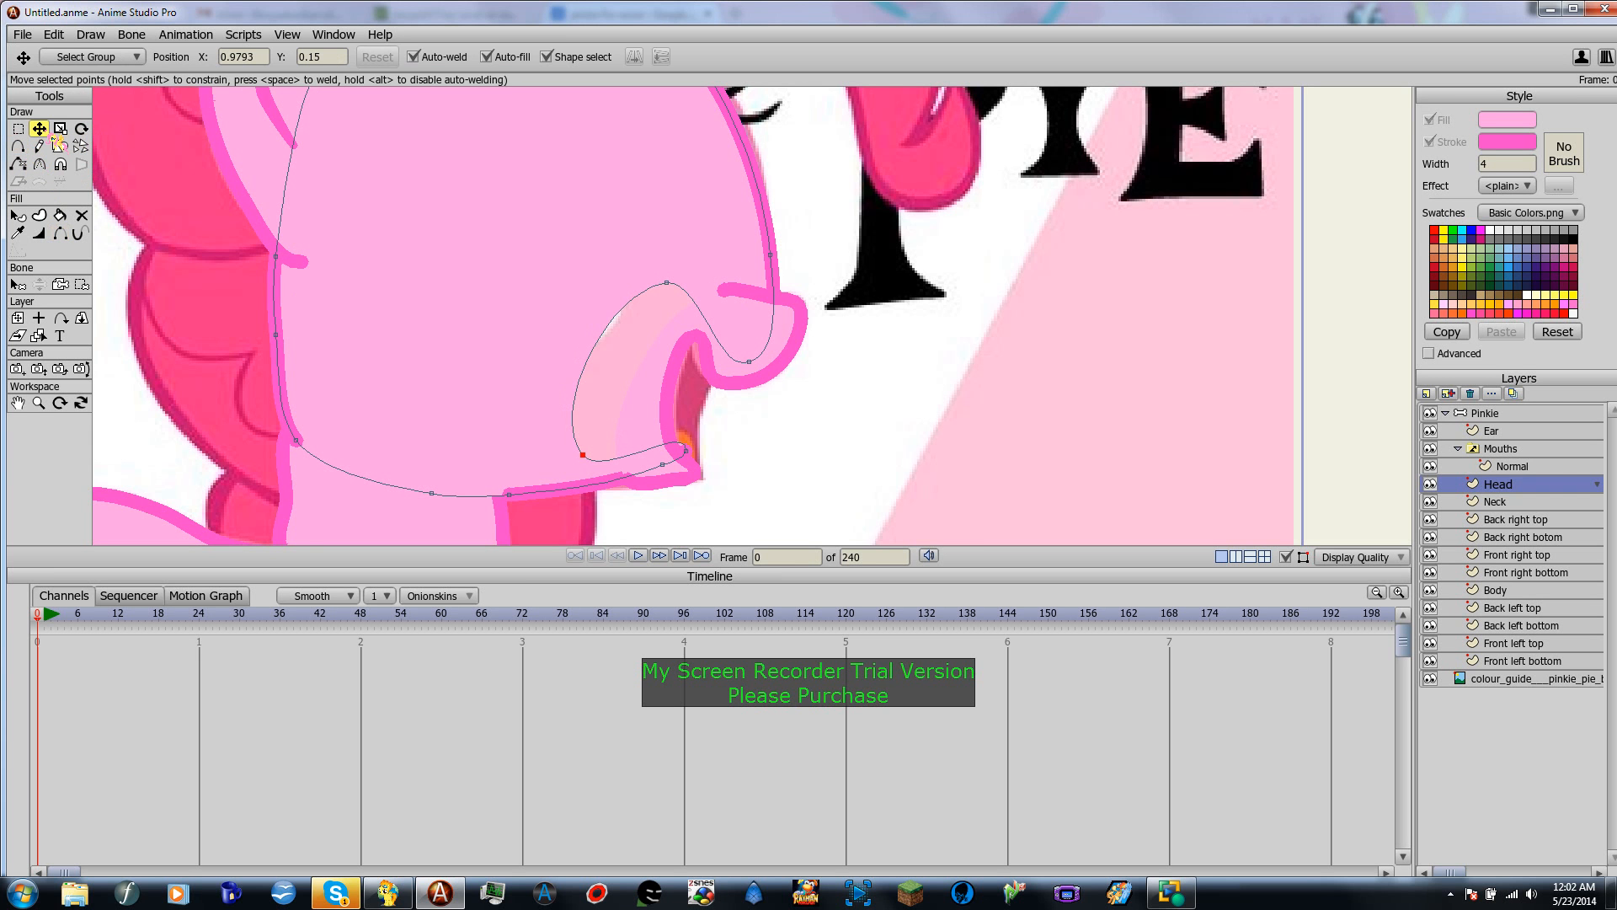
left_click_drag(583, 456, 631, 452)
left_click_drag(666, 283, 705, 310)
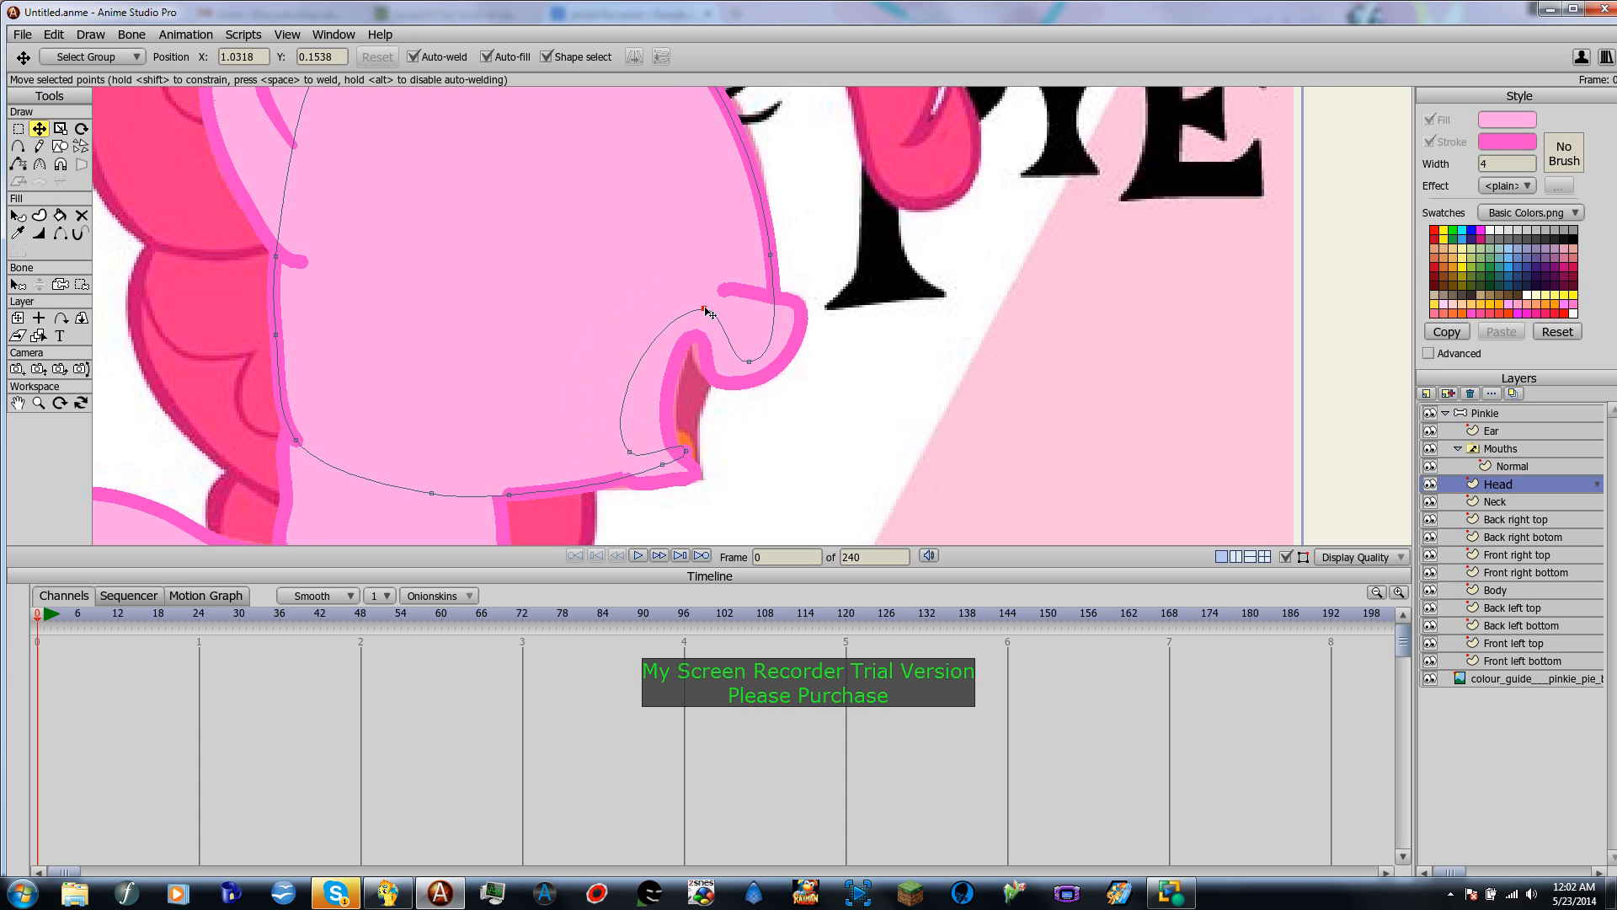
left_click(686, 451)
left_click_drag(686, 450, 643, 487)
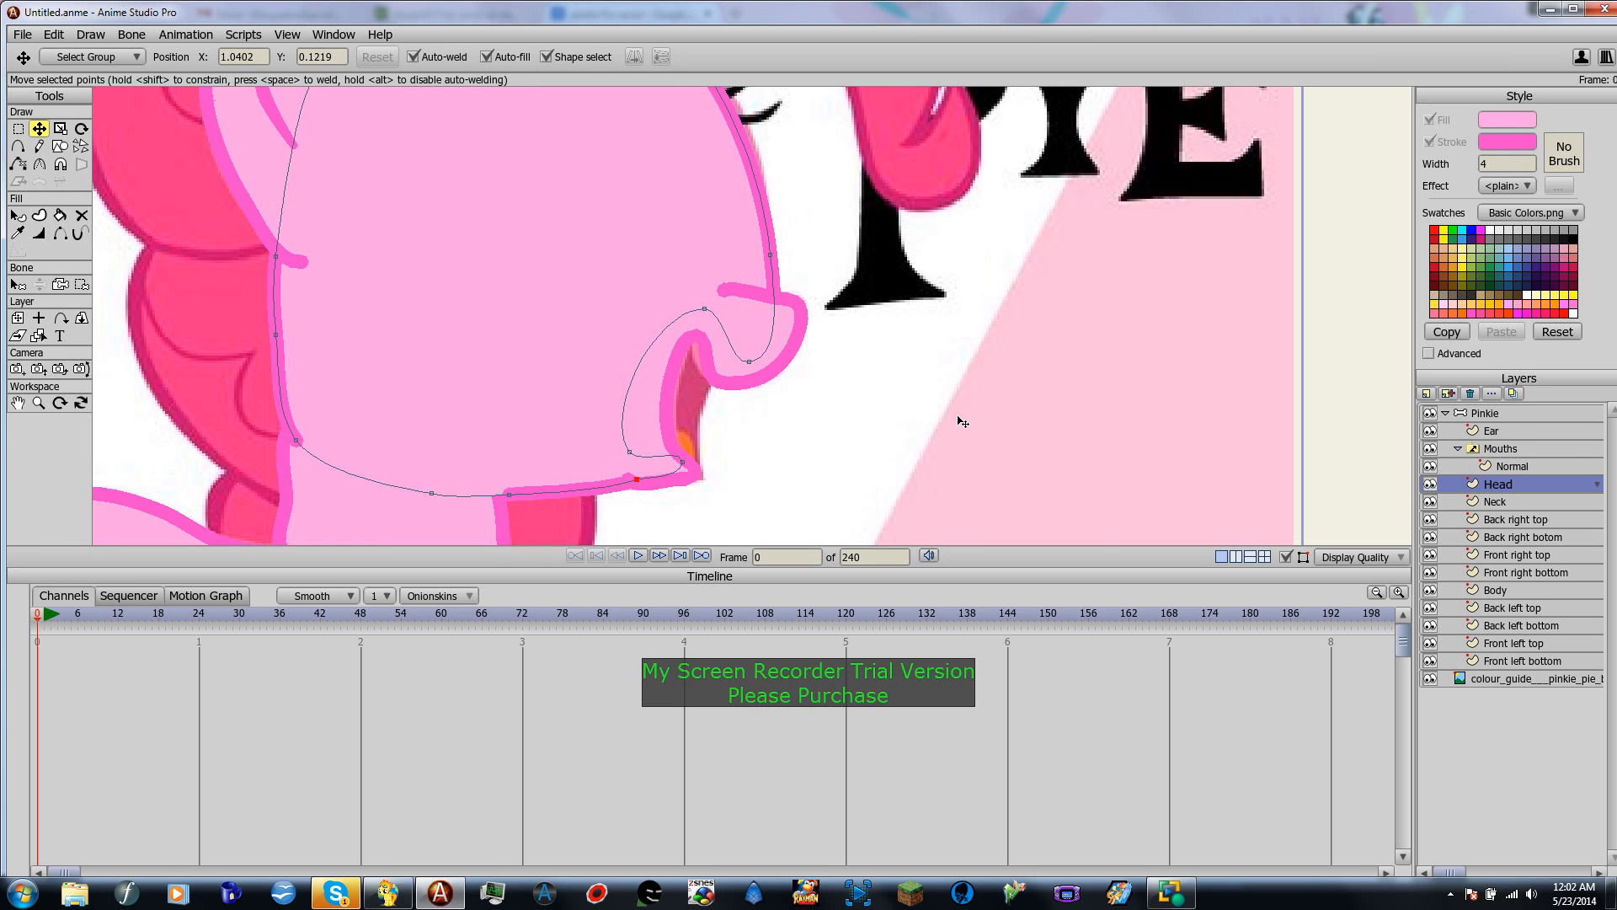
Step: Hide the colour guide reference layer and inspect the join between the head and the muzzle
left_click(1507, 415)
scroll(801, 482, "down", 5)
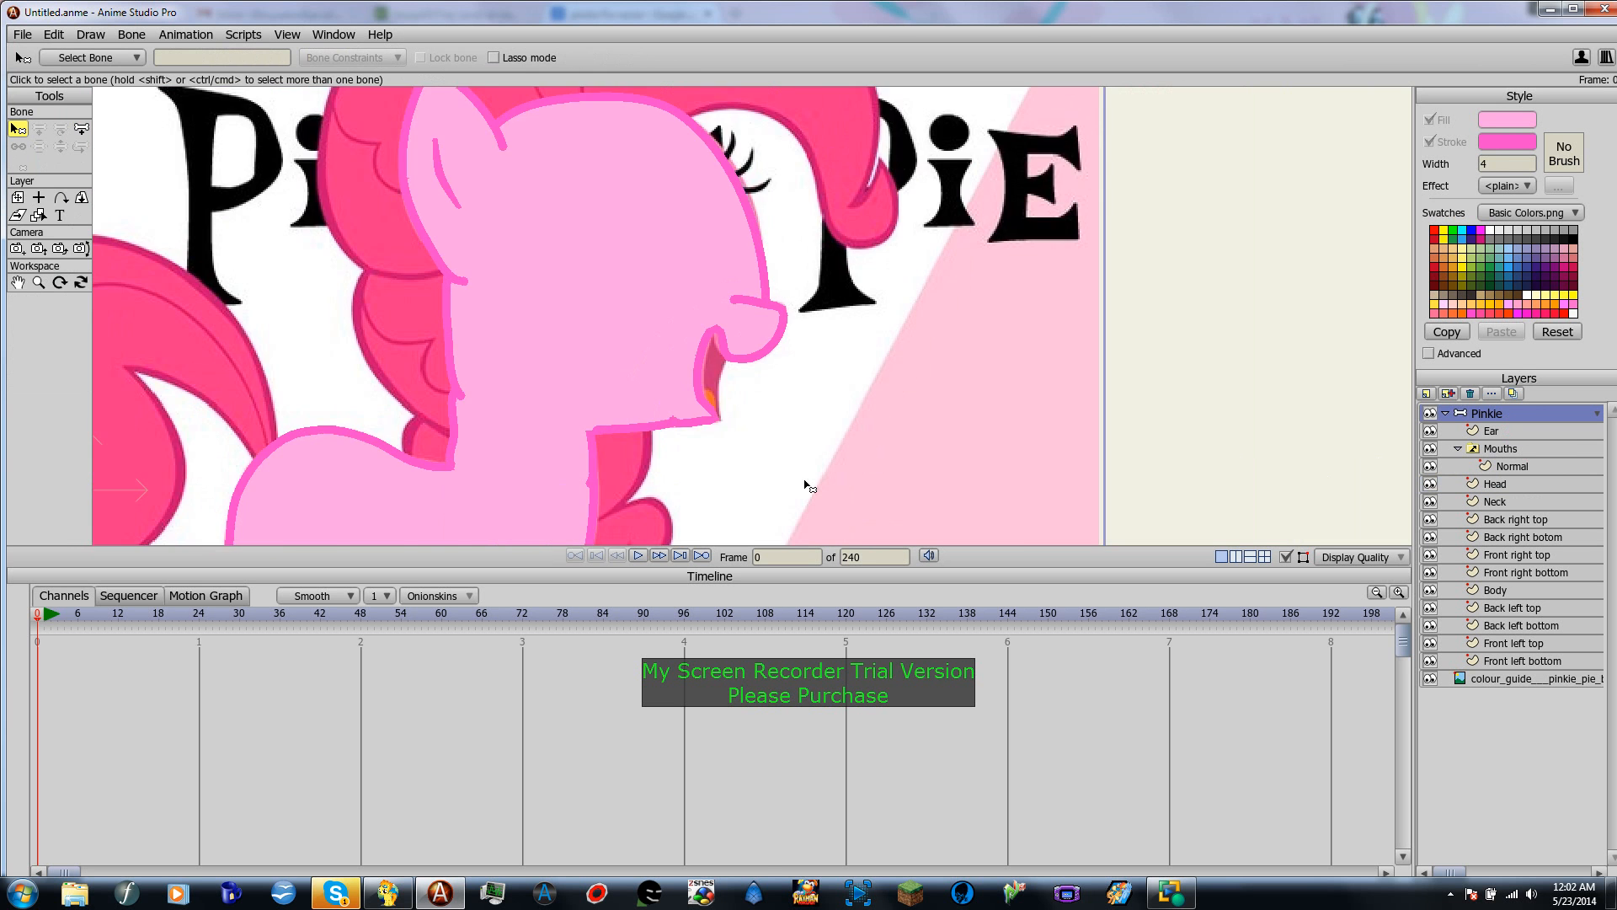
left_click(1430, 678)
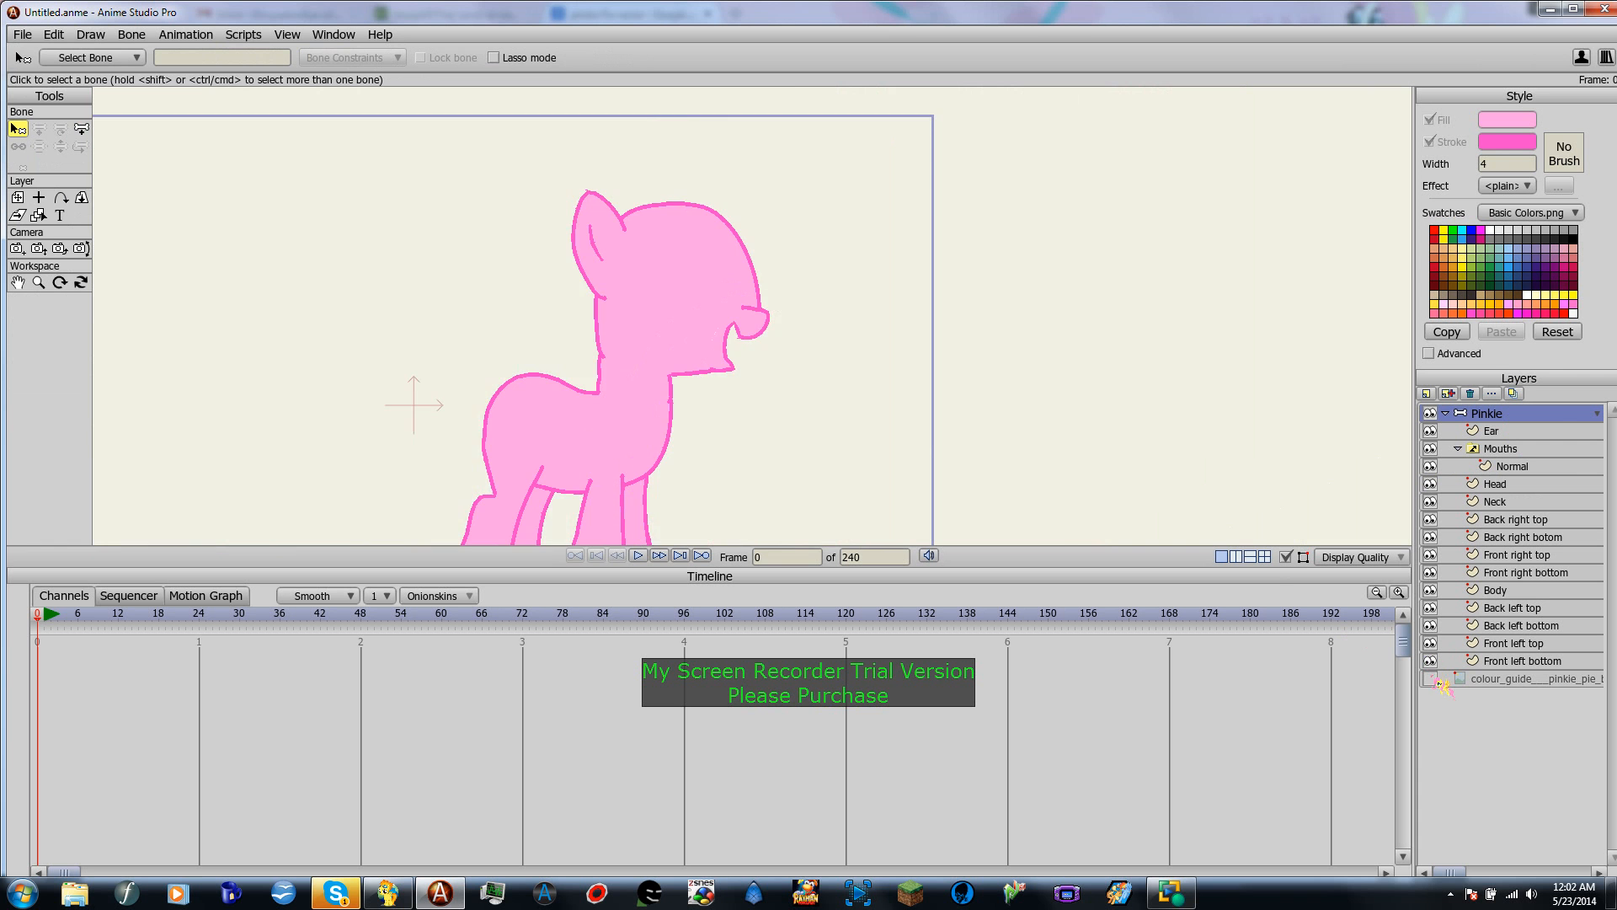
scroll(768, 354, "up", 6)
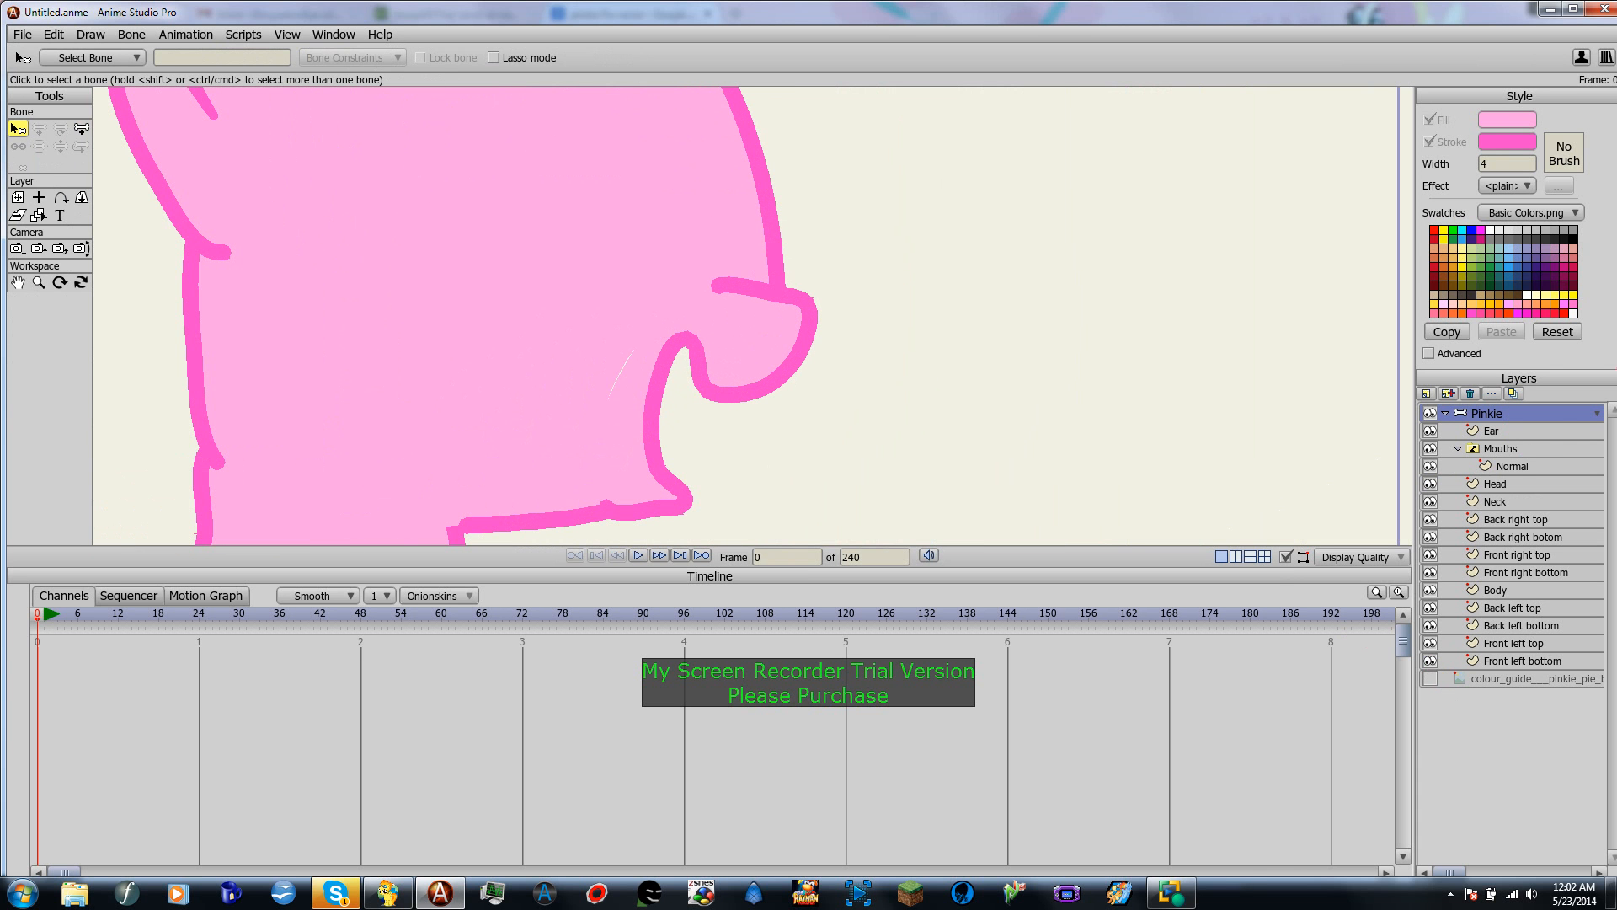
Step: Nudge the Head outline points above the mouth and beneath the snout to refine the hidden edge inside the muzzle
left_click(1507, 485)
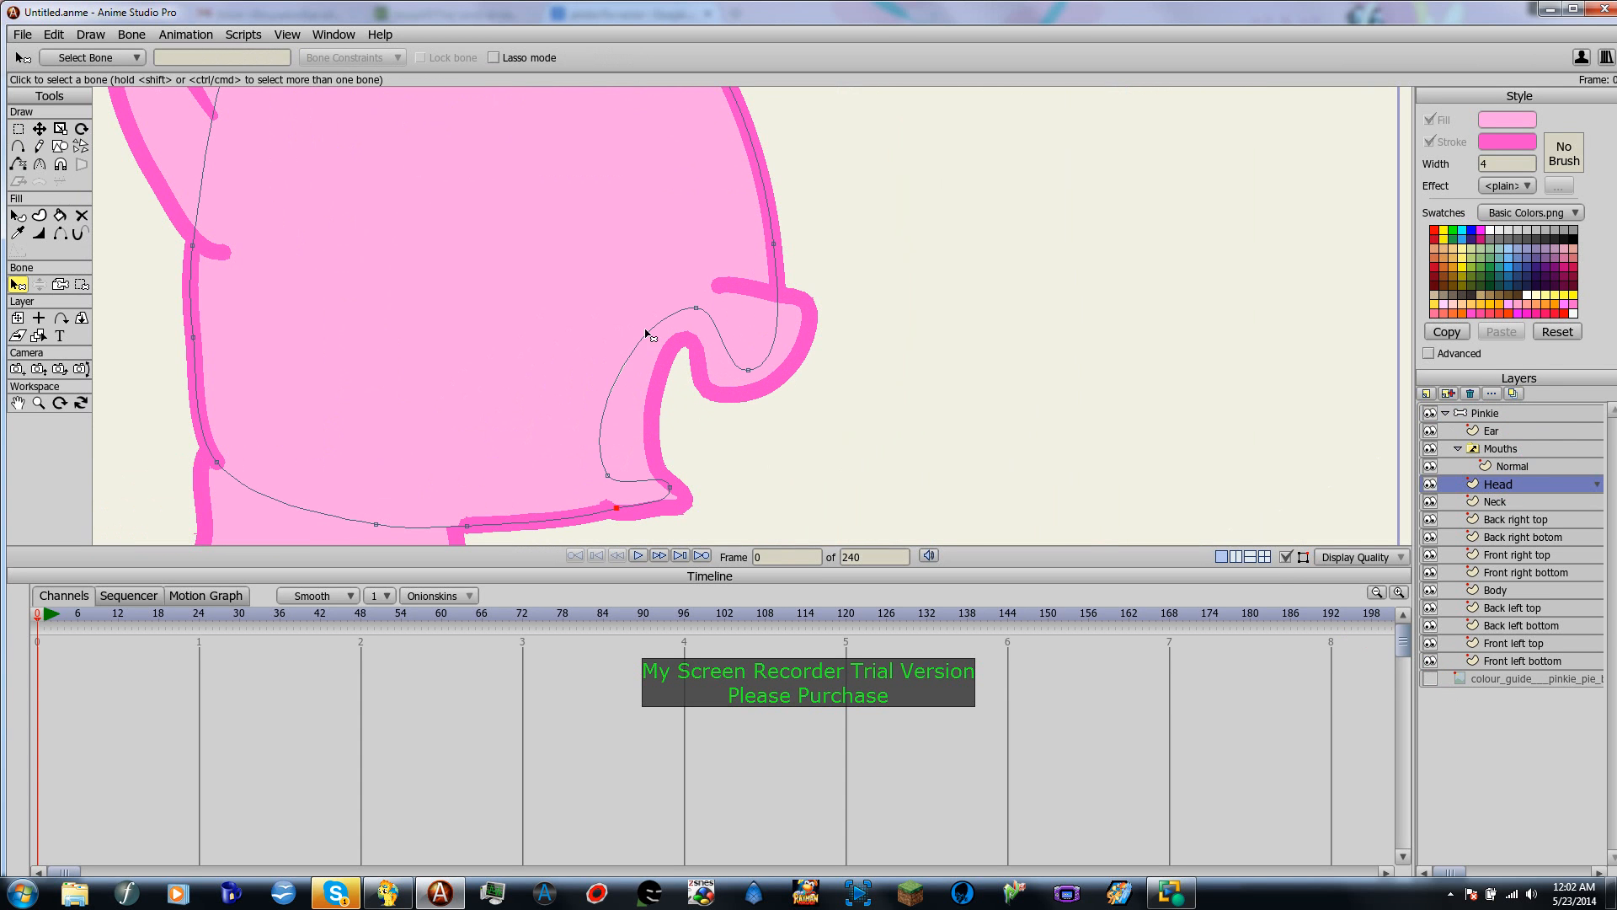
key("t")
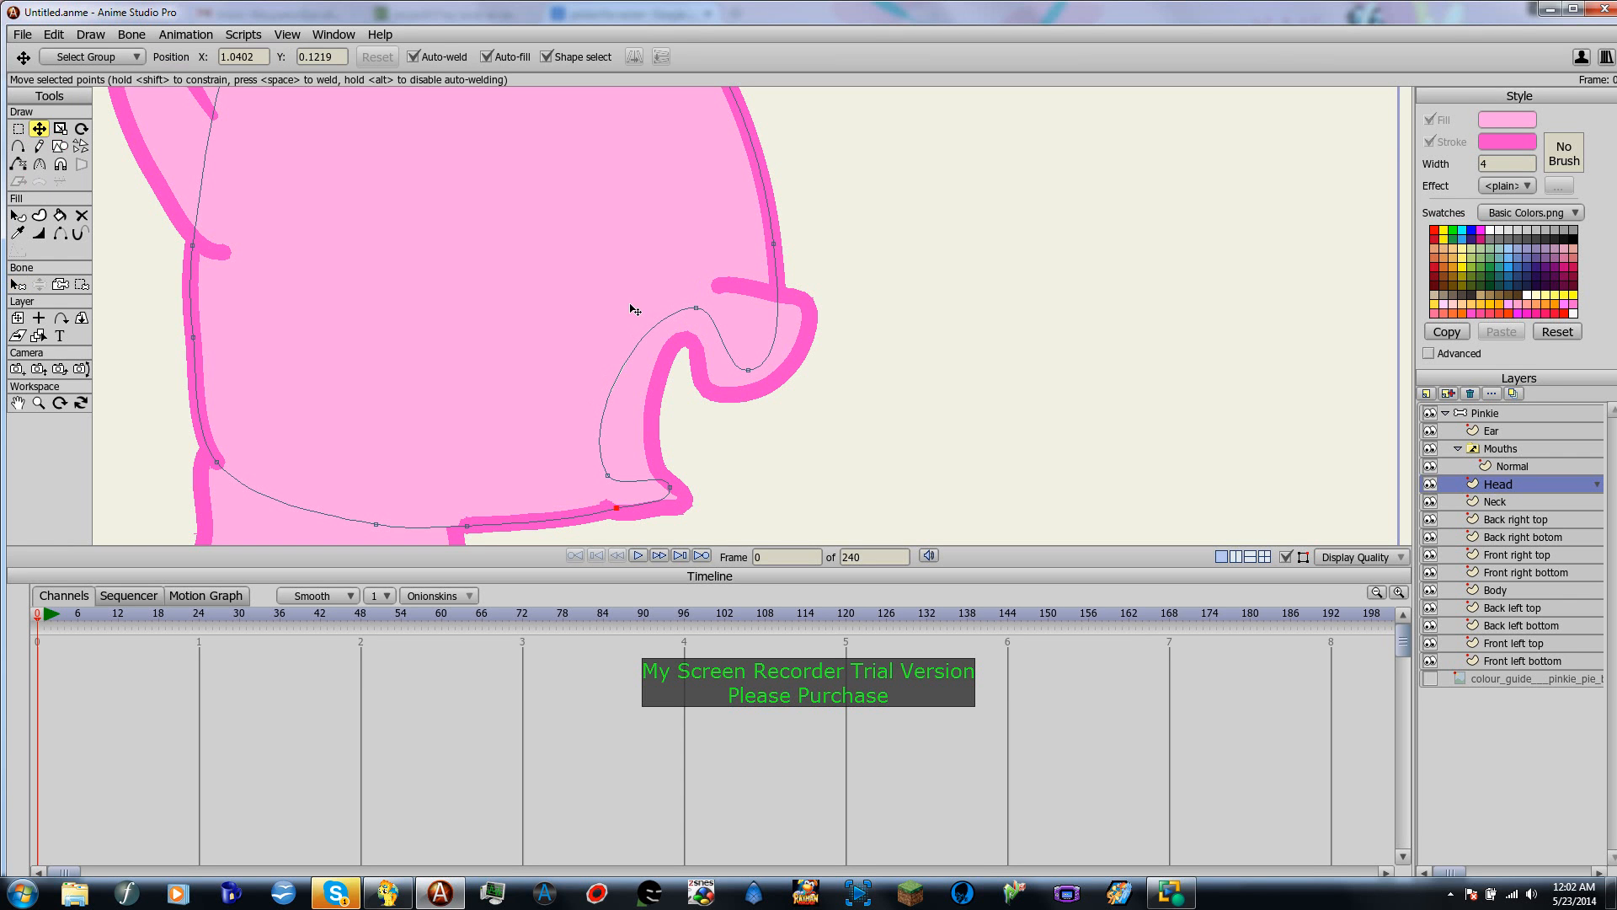
left_click_drag(699, 315, 706, 318)
left_click(1503, 448)
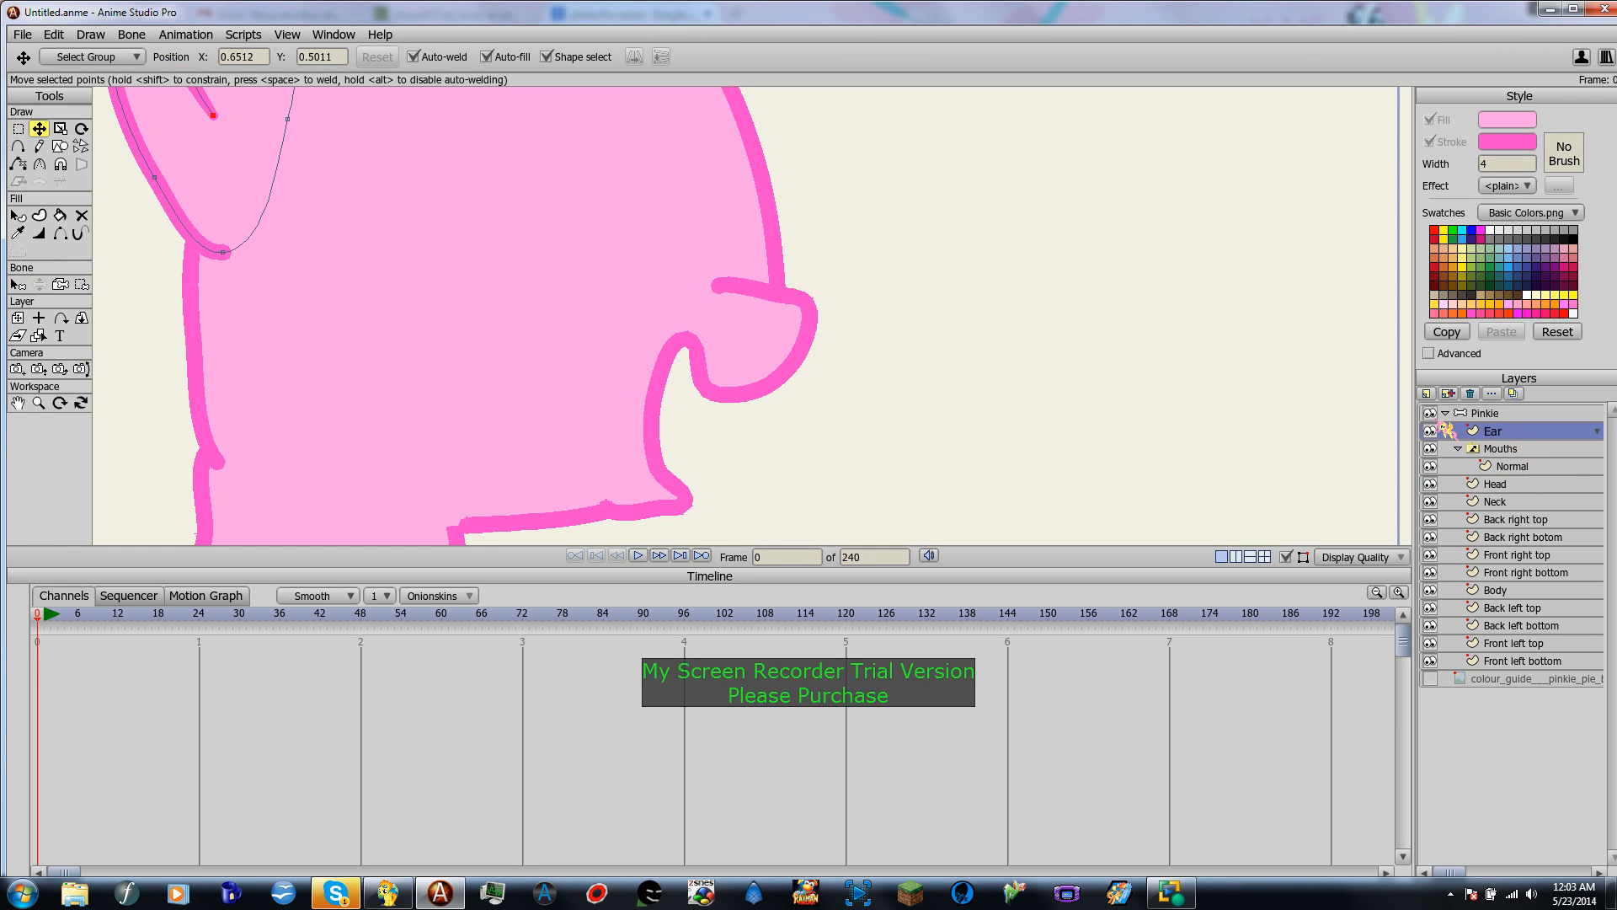
left_click(1506, 487)
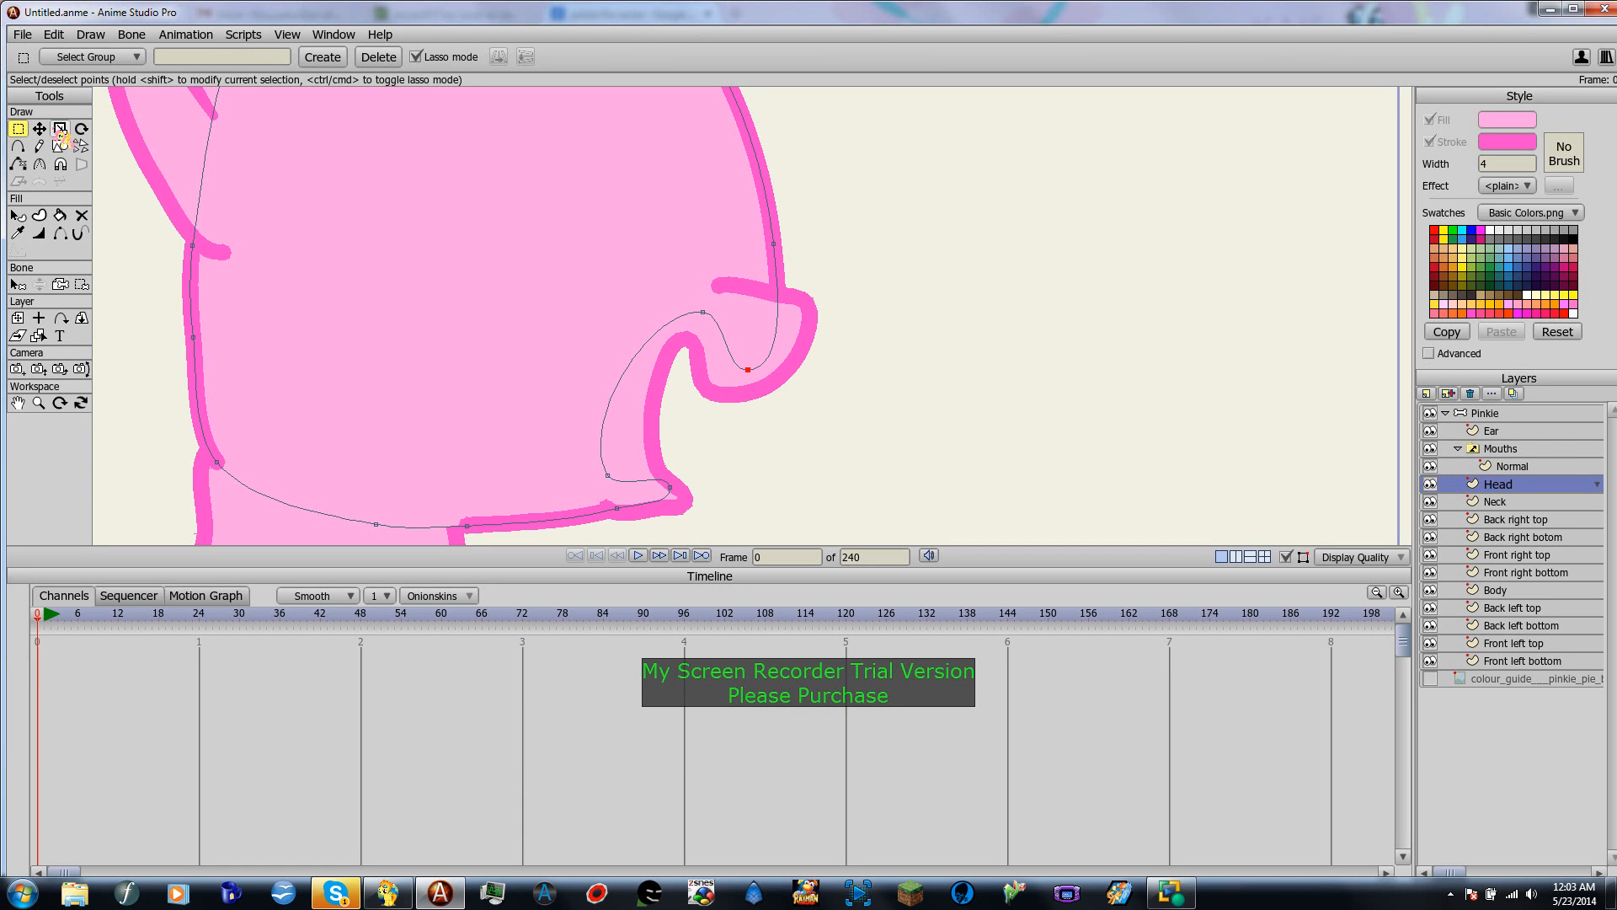
key("t")
left_click(747, 371)
mouse_move(750, 372)
left_mouse_down()
mouse_move(748, 288)
mouse_move(760, 365)
left_mouse_up()
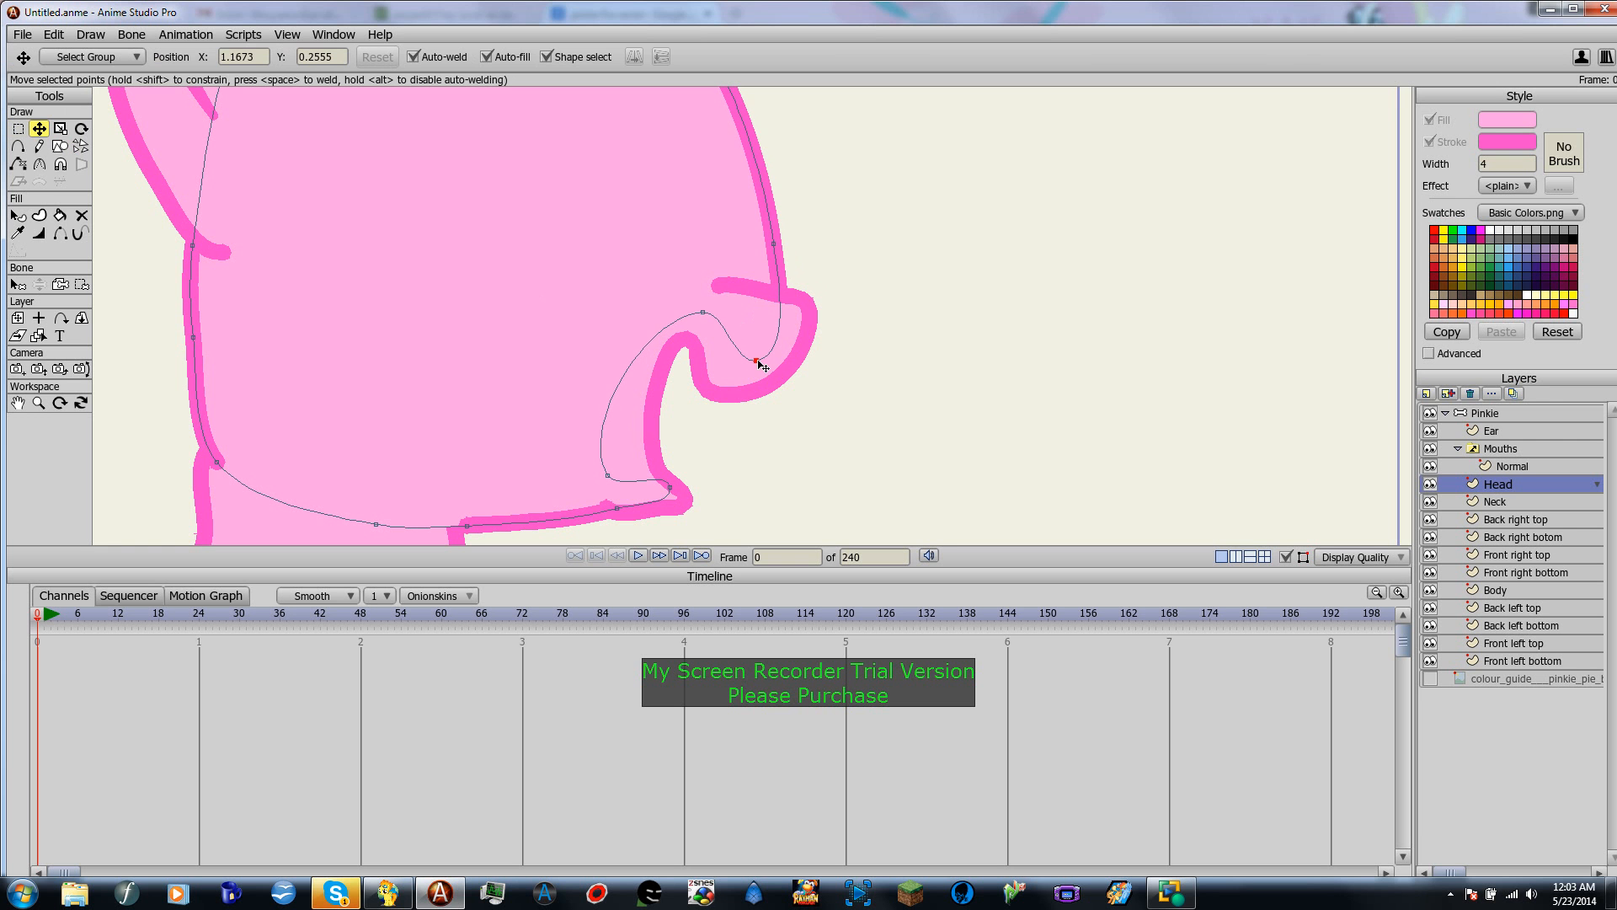
Step: Move the Head outline point just above the snout up along the forehead to about X 1.18, Y 0.51
key("a")
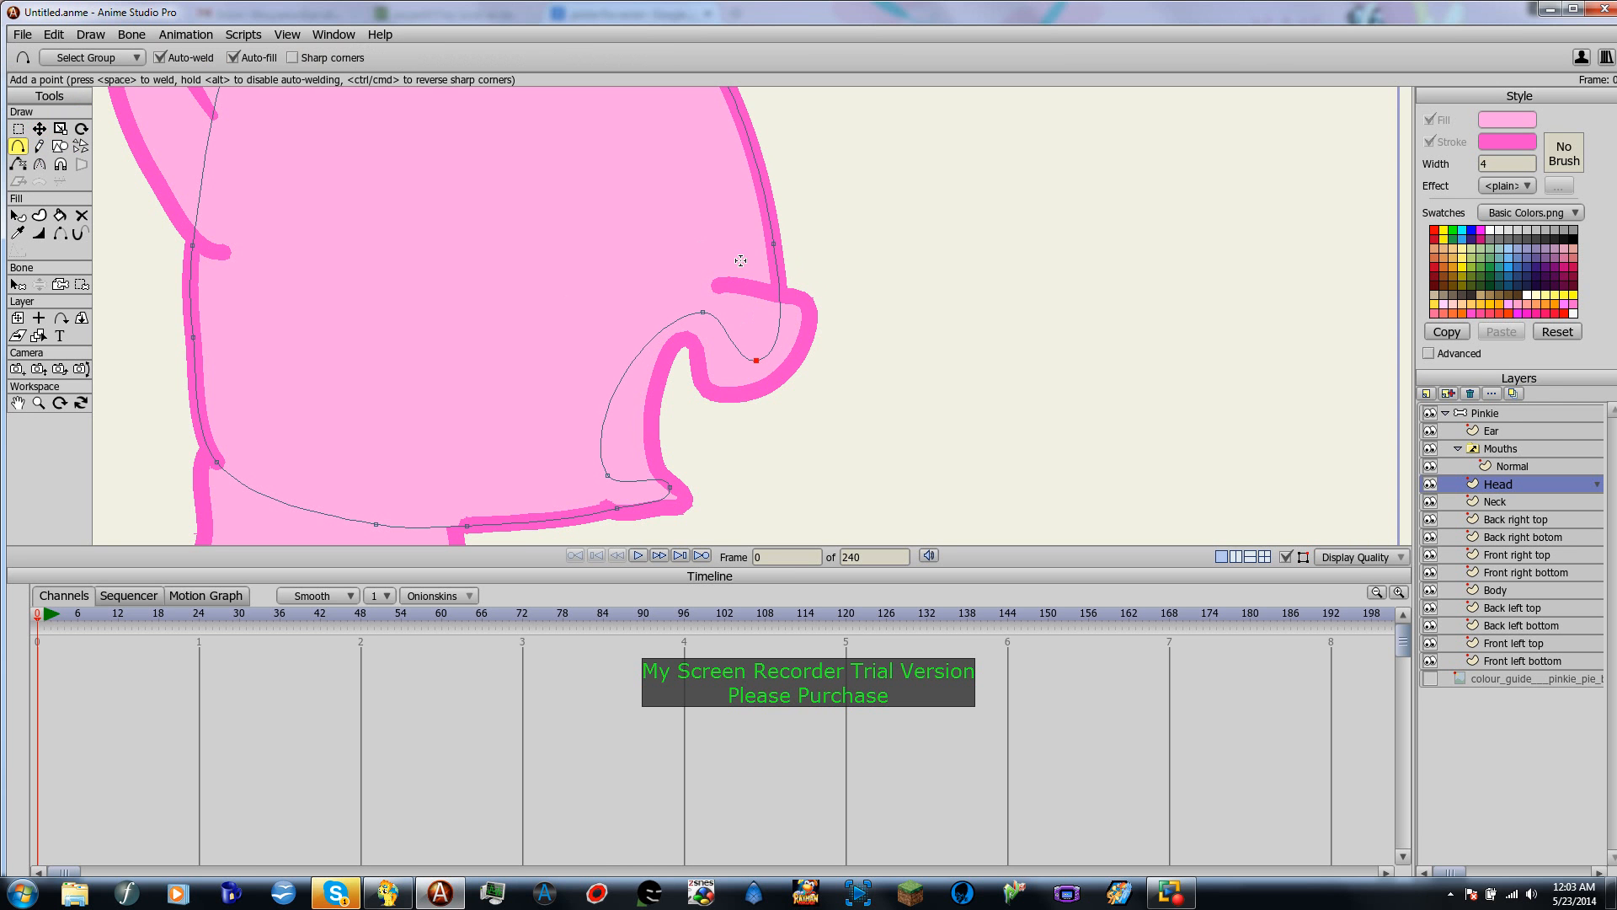
key("ctrl+a")
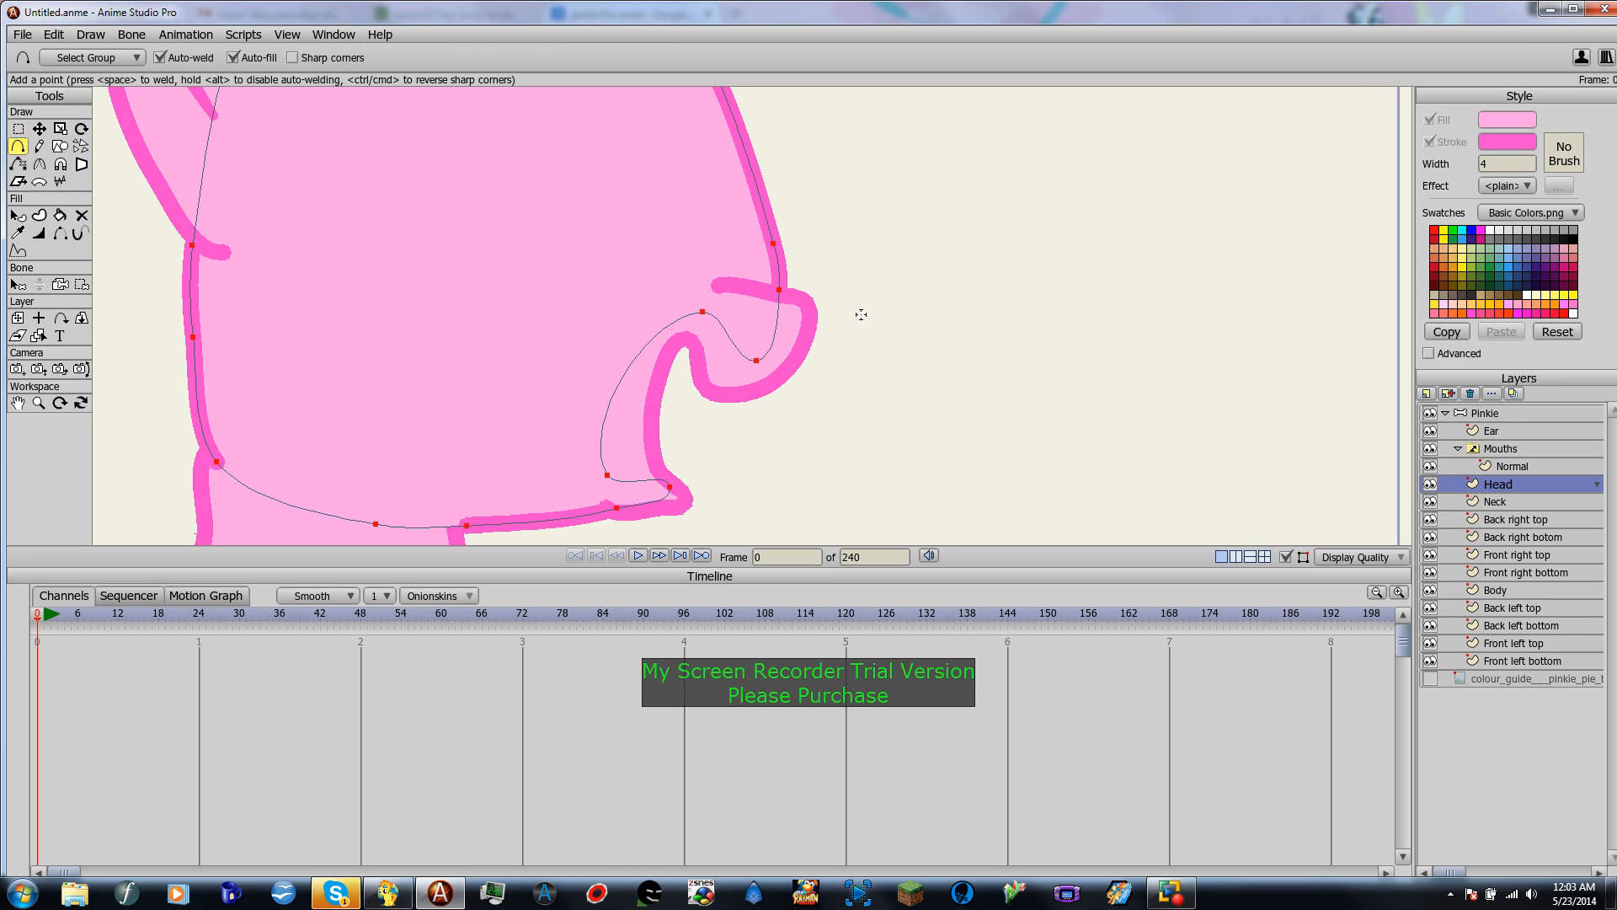
scroll(872, 209, "down", 2)
scroll(872, 208, "down", 1)
key("t")
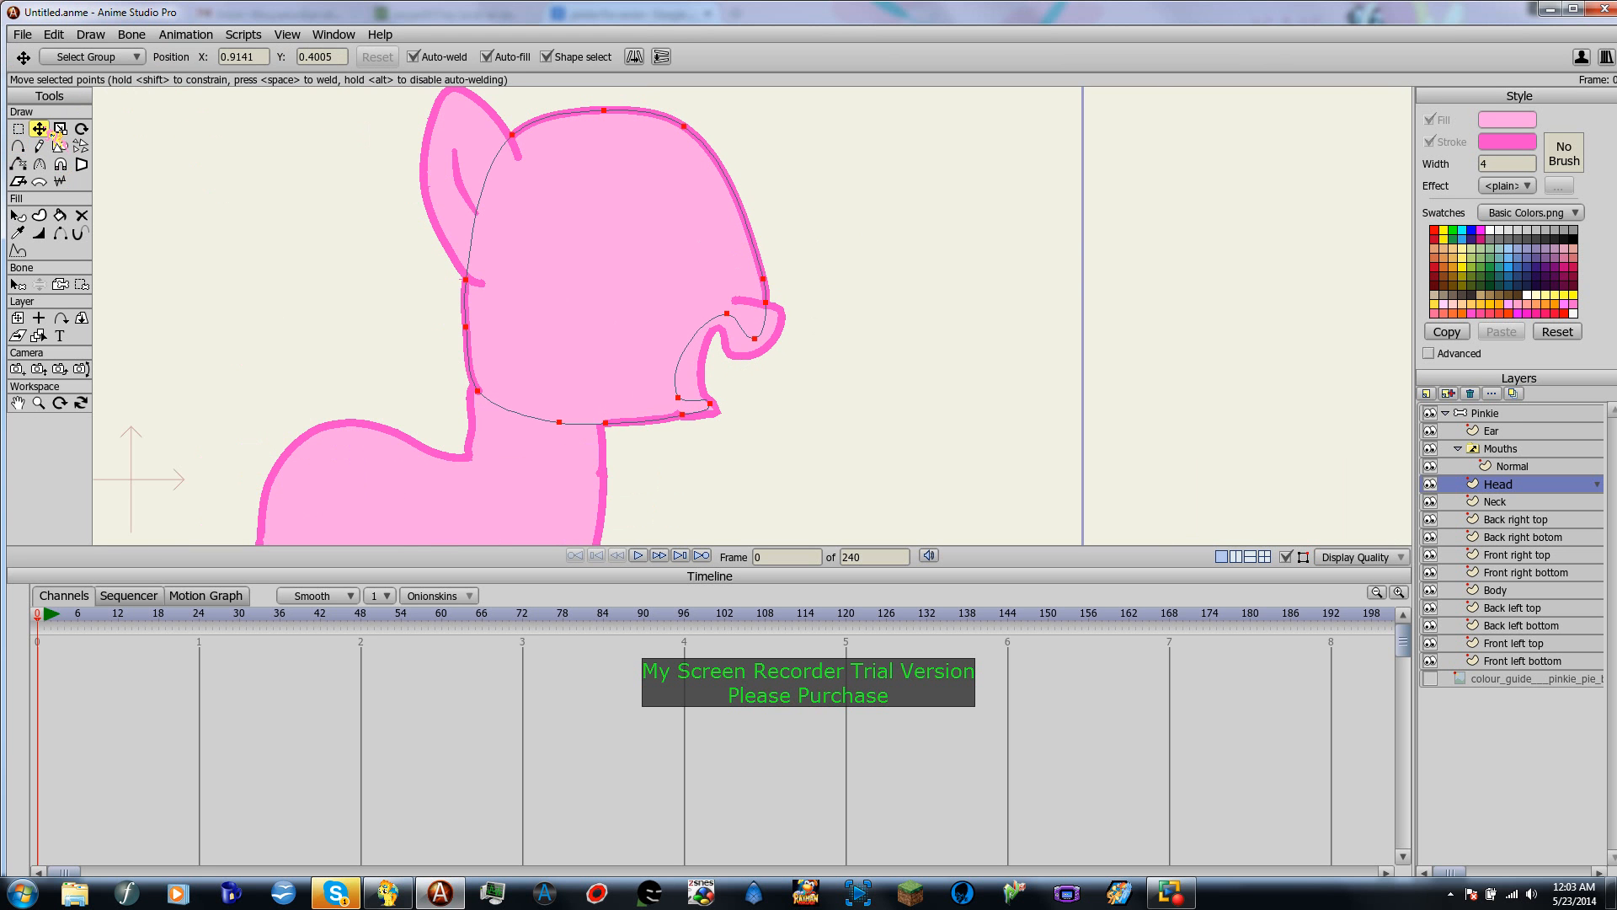
left_click_drag(768, 287, 755, 210)
key("ctrl+z")
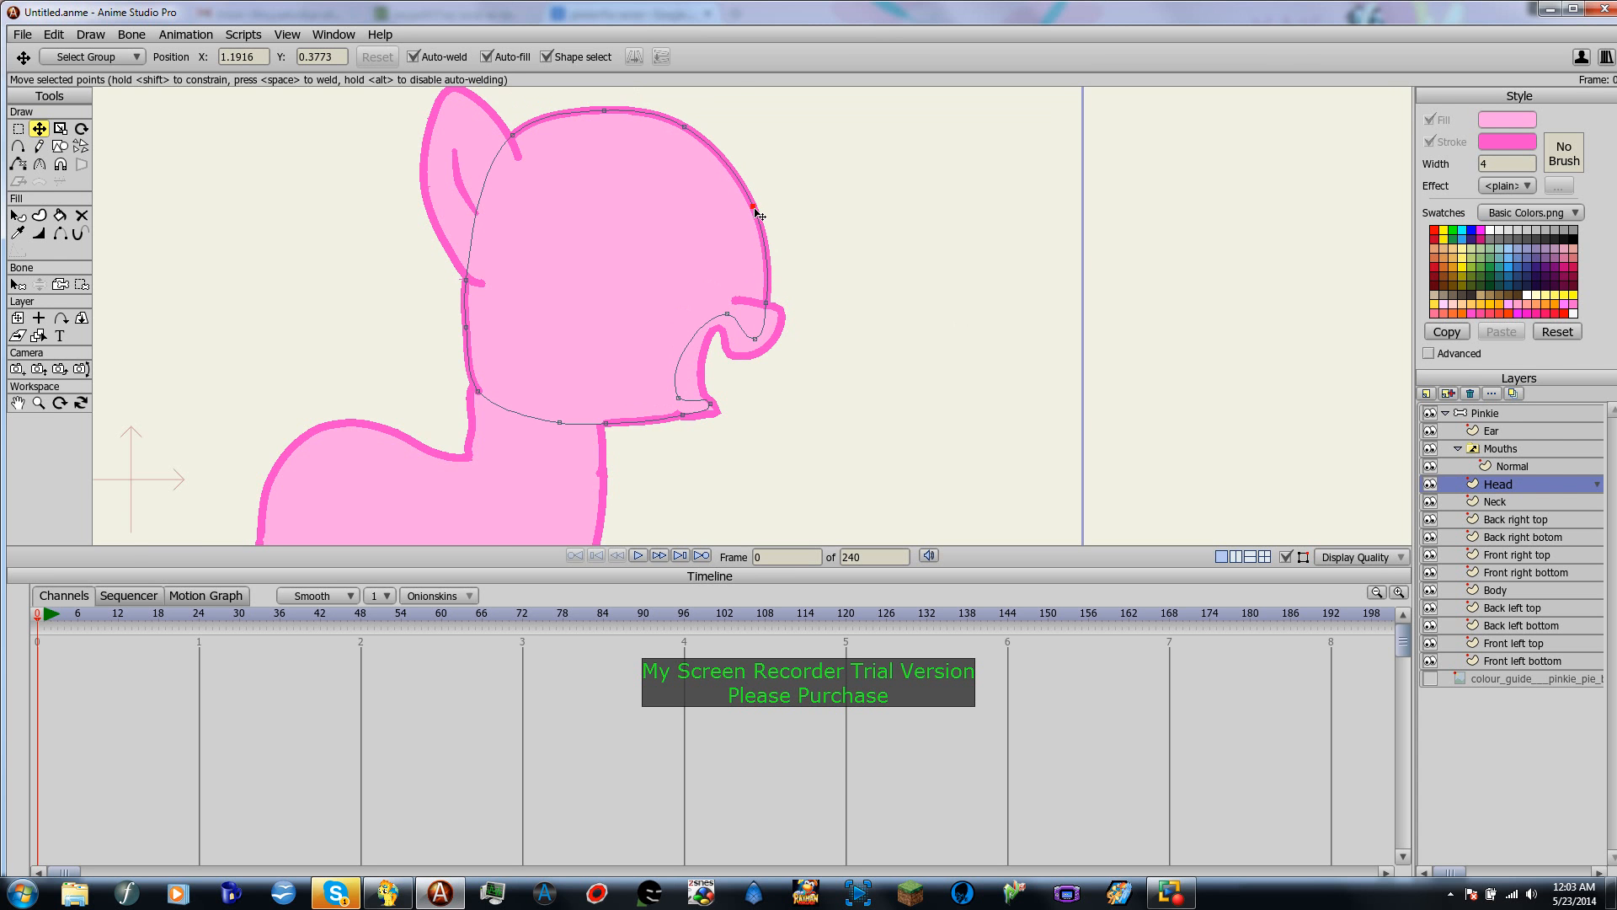
scroll(796, 335, "up", 1)
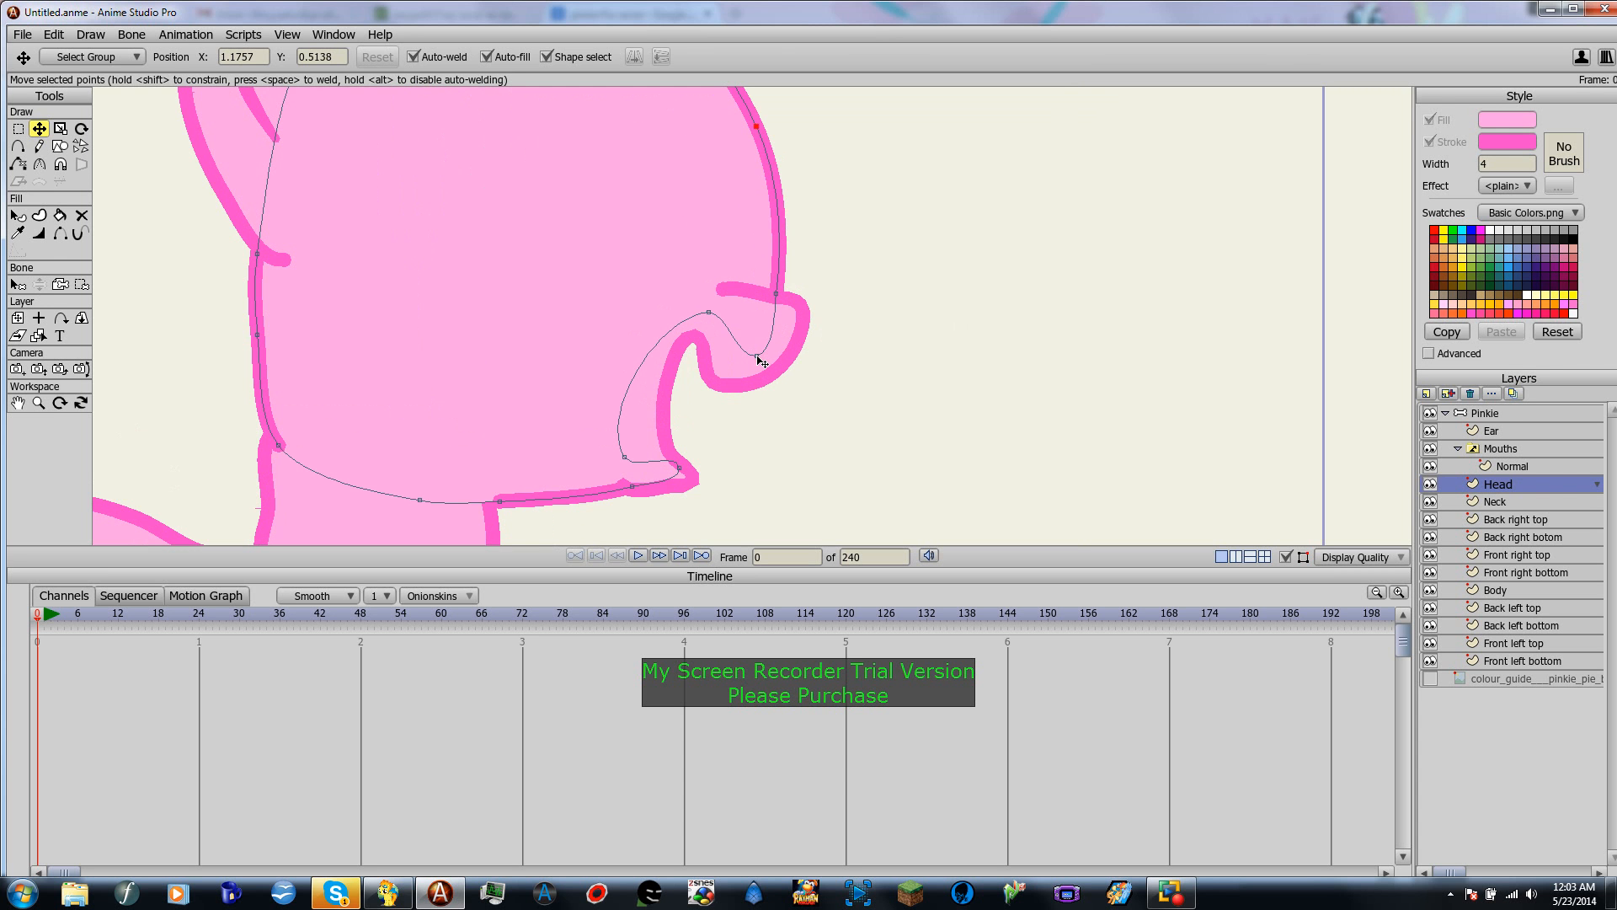
Step: Pull the Head outline points beneath the snout and at the chin inward so the edge stays hidden behind the muzzle
left_click_drag(761, 360, 758, 321)
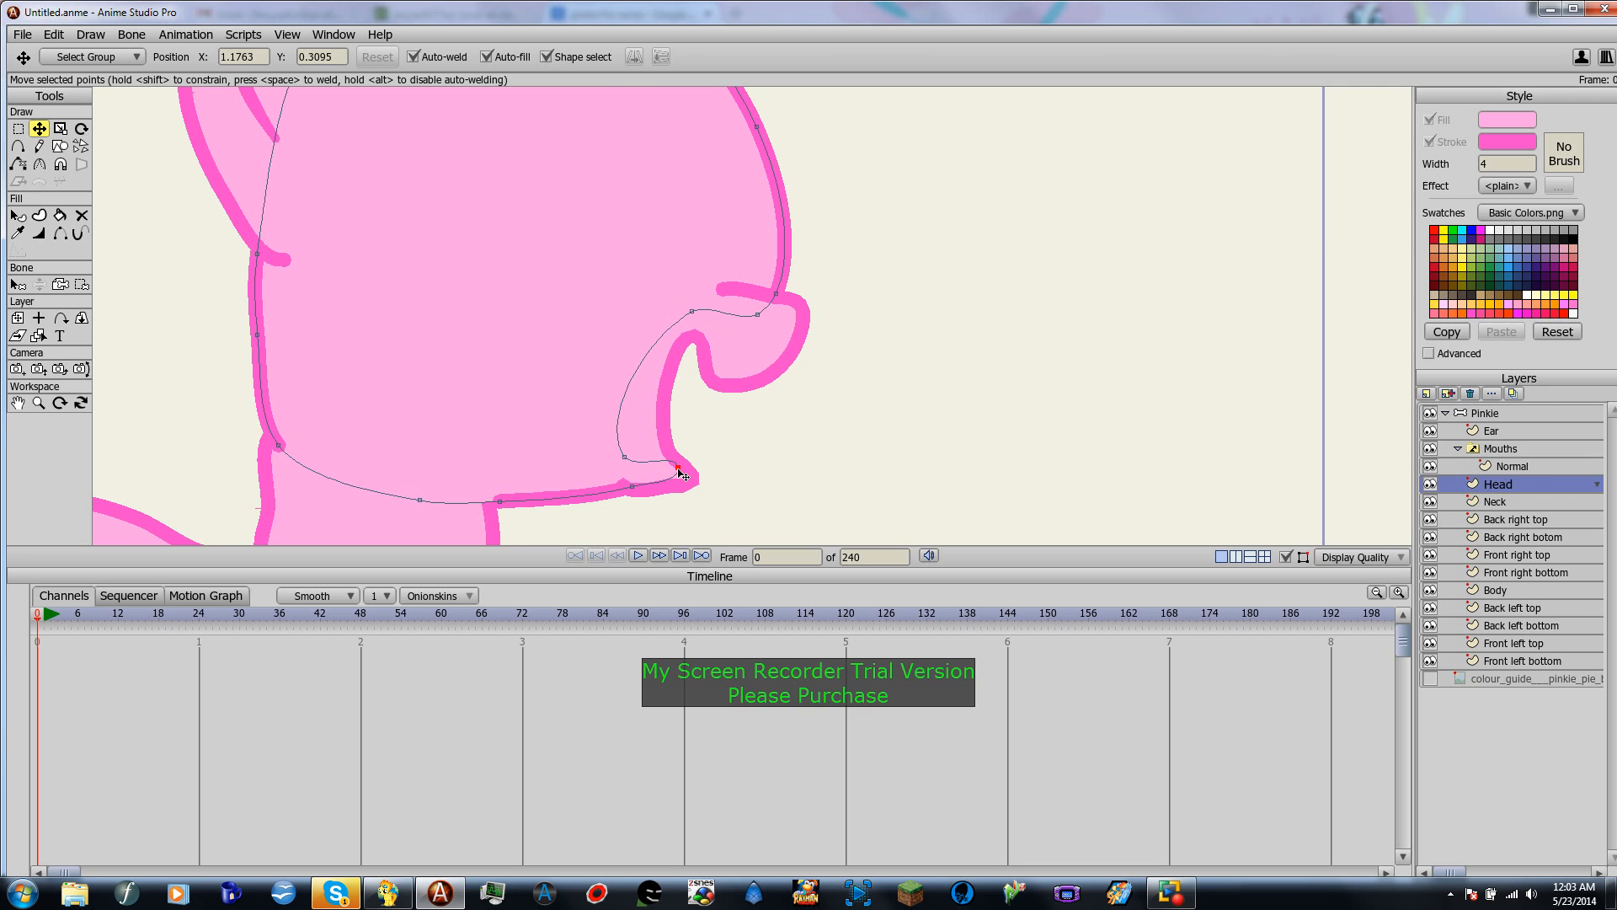
left_click_drag(681, 474, 626, 437)
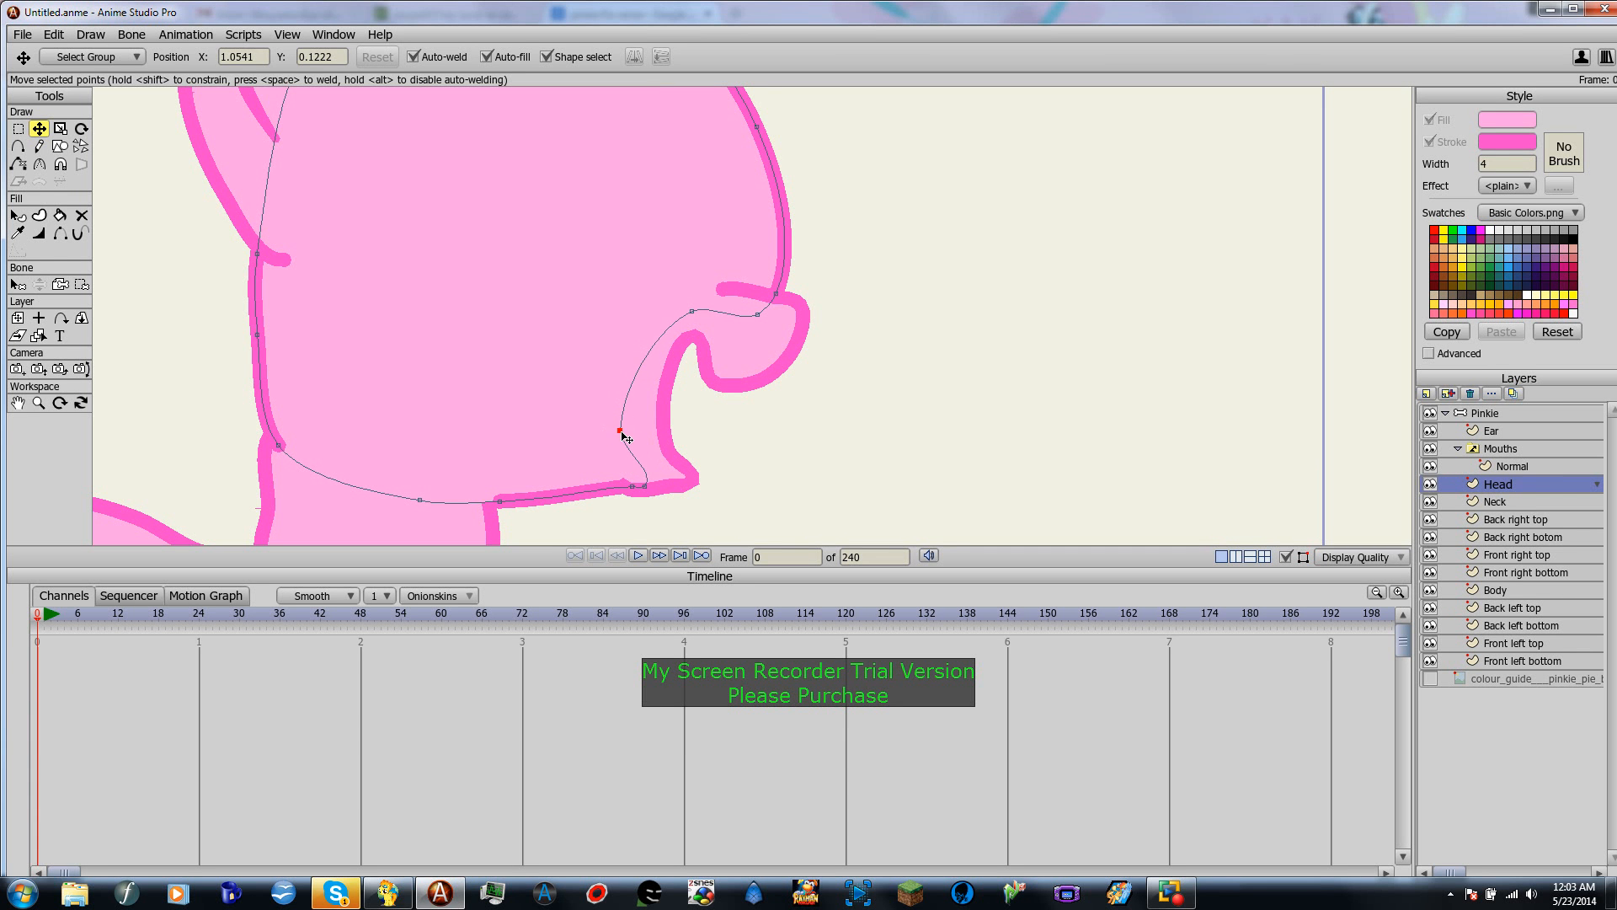
left_click(889, 419)
left_click(1485, 414)
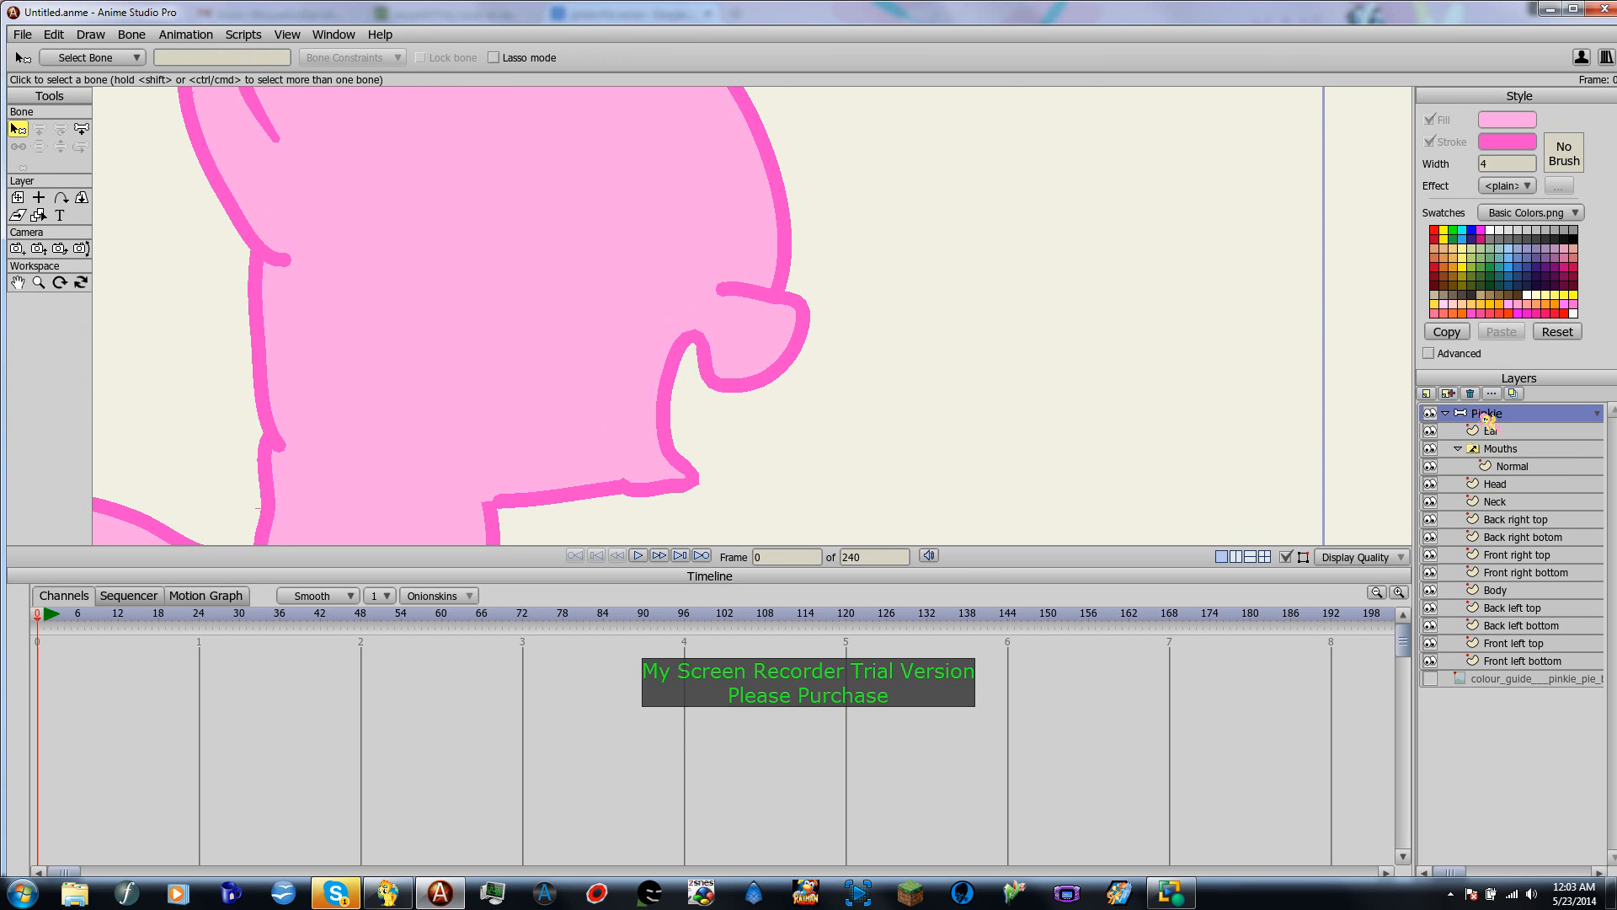
Step: Show the colour guide reference layer and draw a short diagonal nostril line on the muzzle in the Normal mouth layer
left_click(1430, 679)
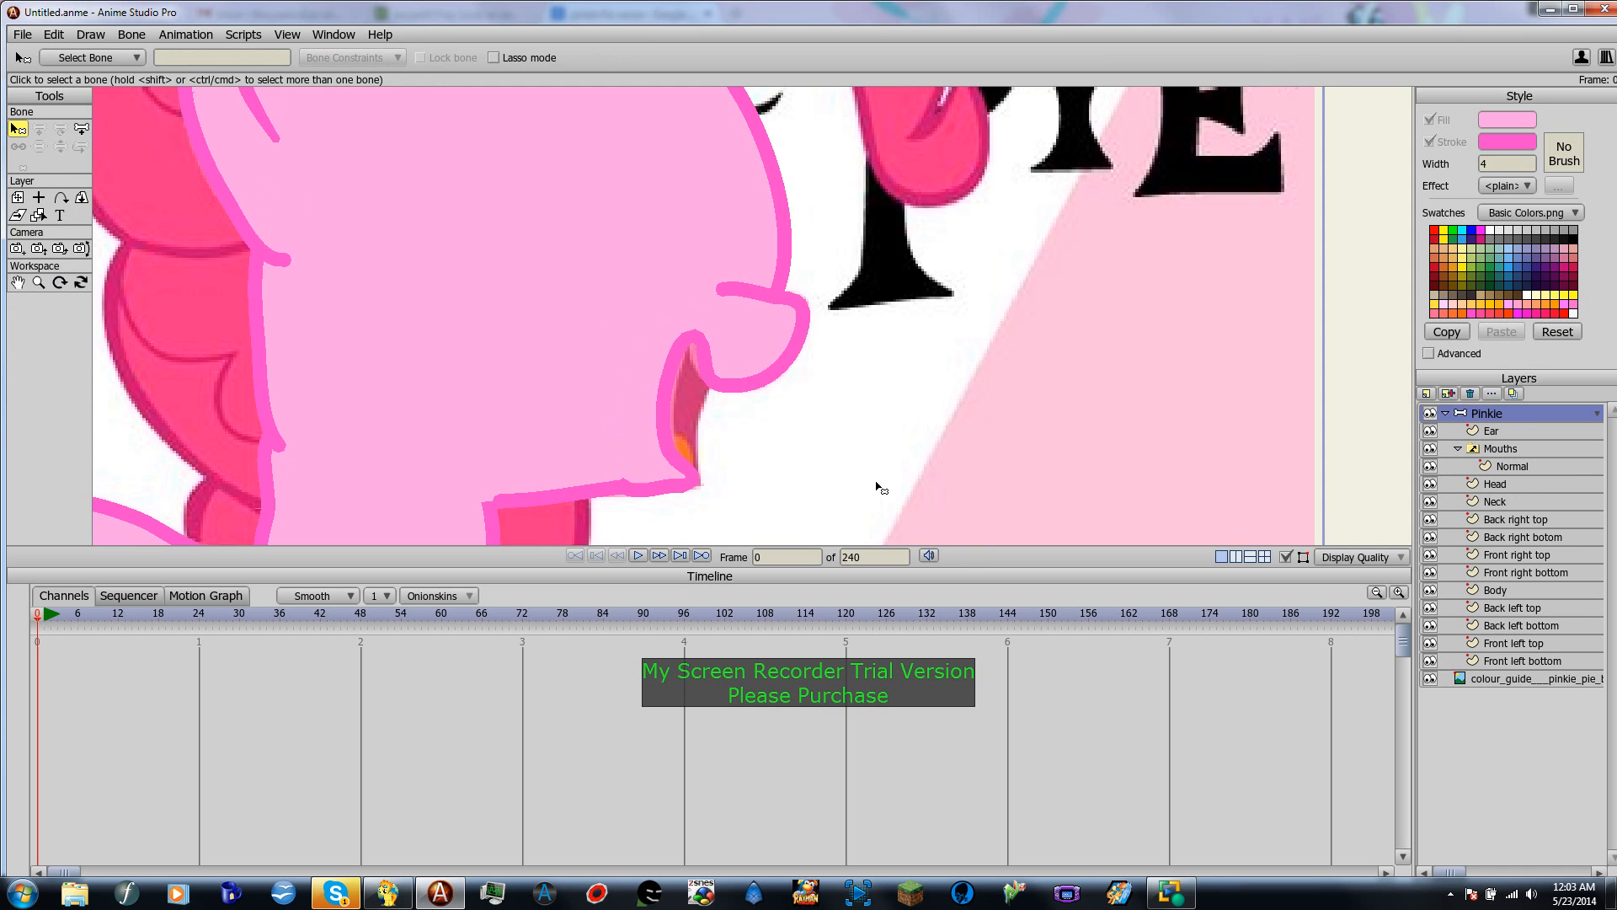
scroll(872, 483, "down", 3)
scroll(843, 447, "up", 4)
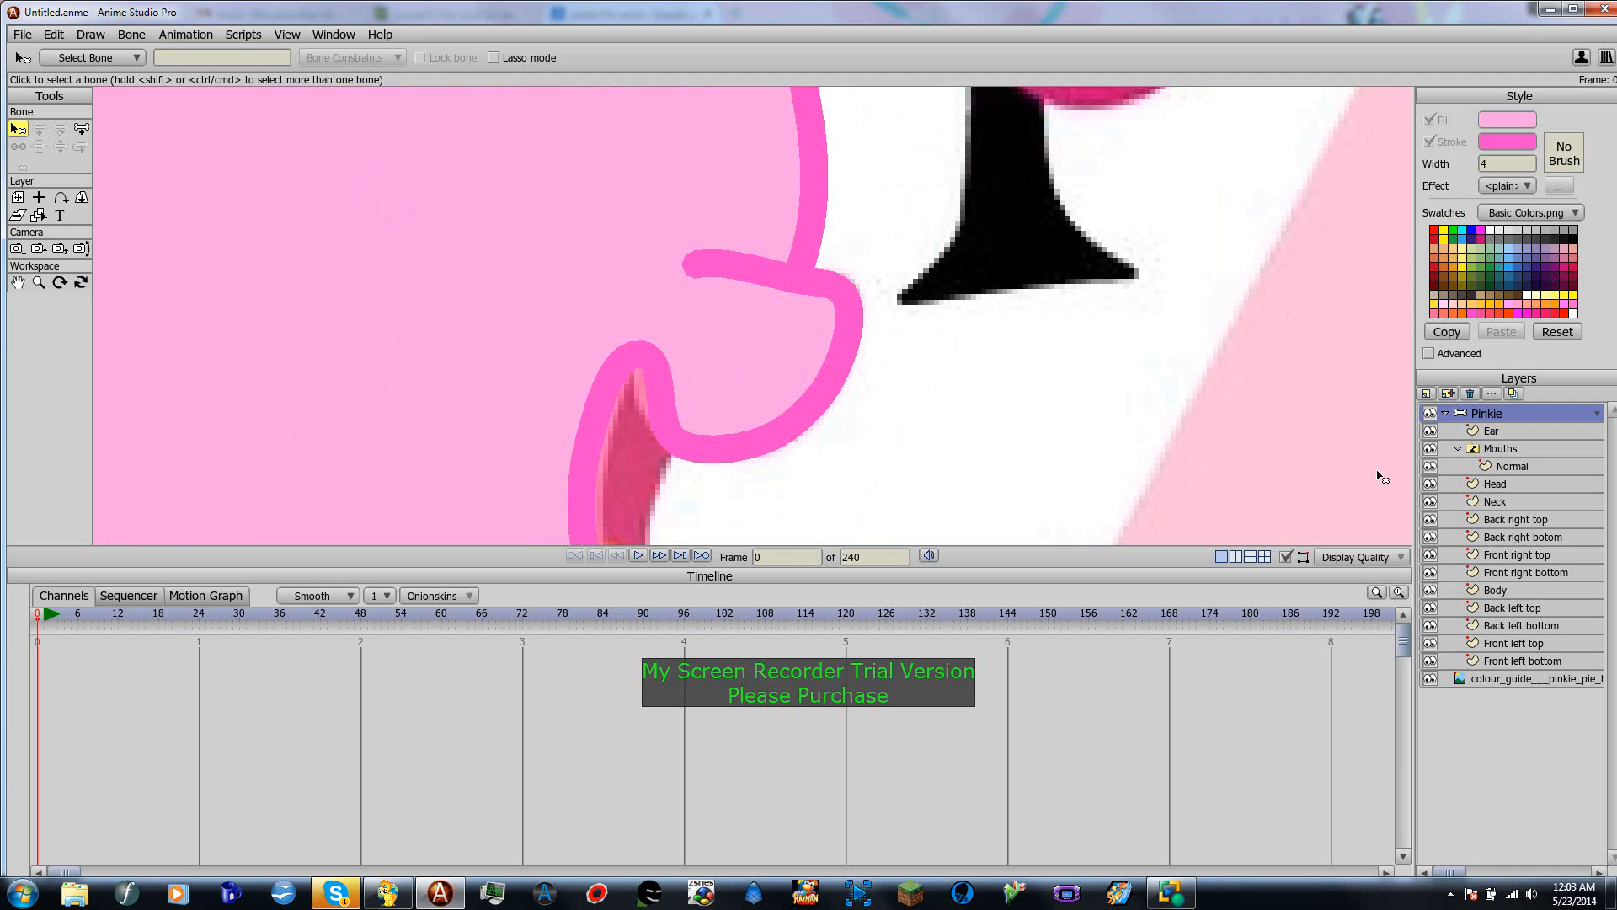
left_click(1516, 466)
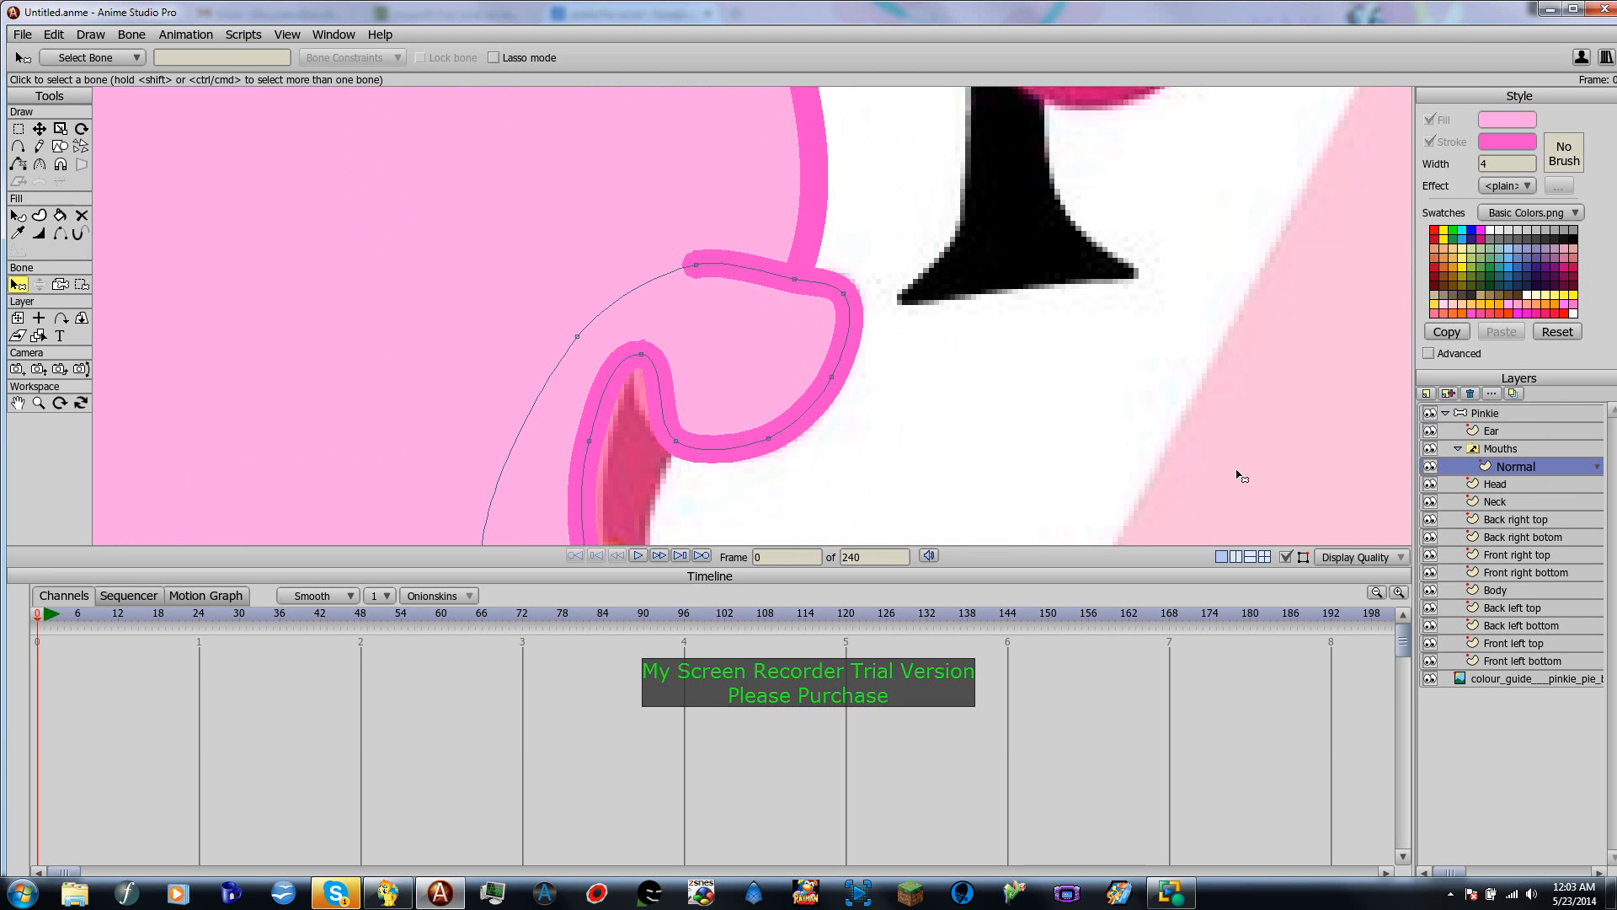
left_click(18, 145)
left_click_drag(728, 323, 770, 363)
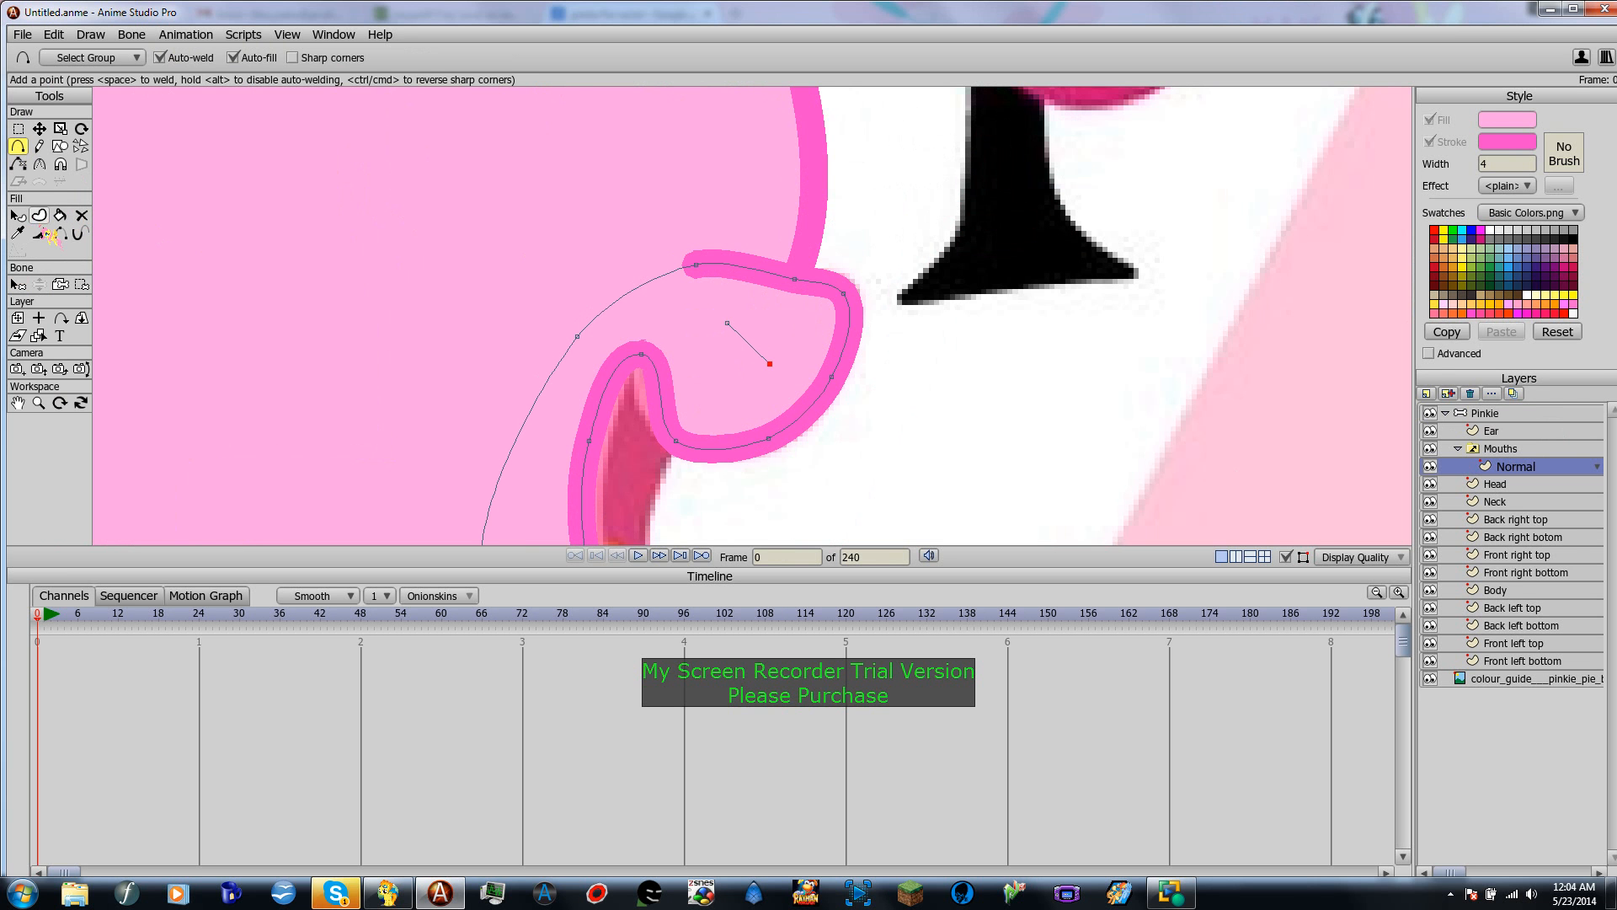
Step: Create a stroke-only shape from the nostril line and check it against the whole head
left_click(39, 215)
mouse_move(750, 317)
left_mouse_down()
mouse_move(715, 316)
mouse_move(801, 376)
mouse_move(799, 324)
left_mouse_up()
left_click(200, 59)
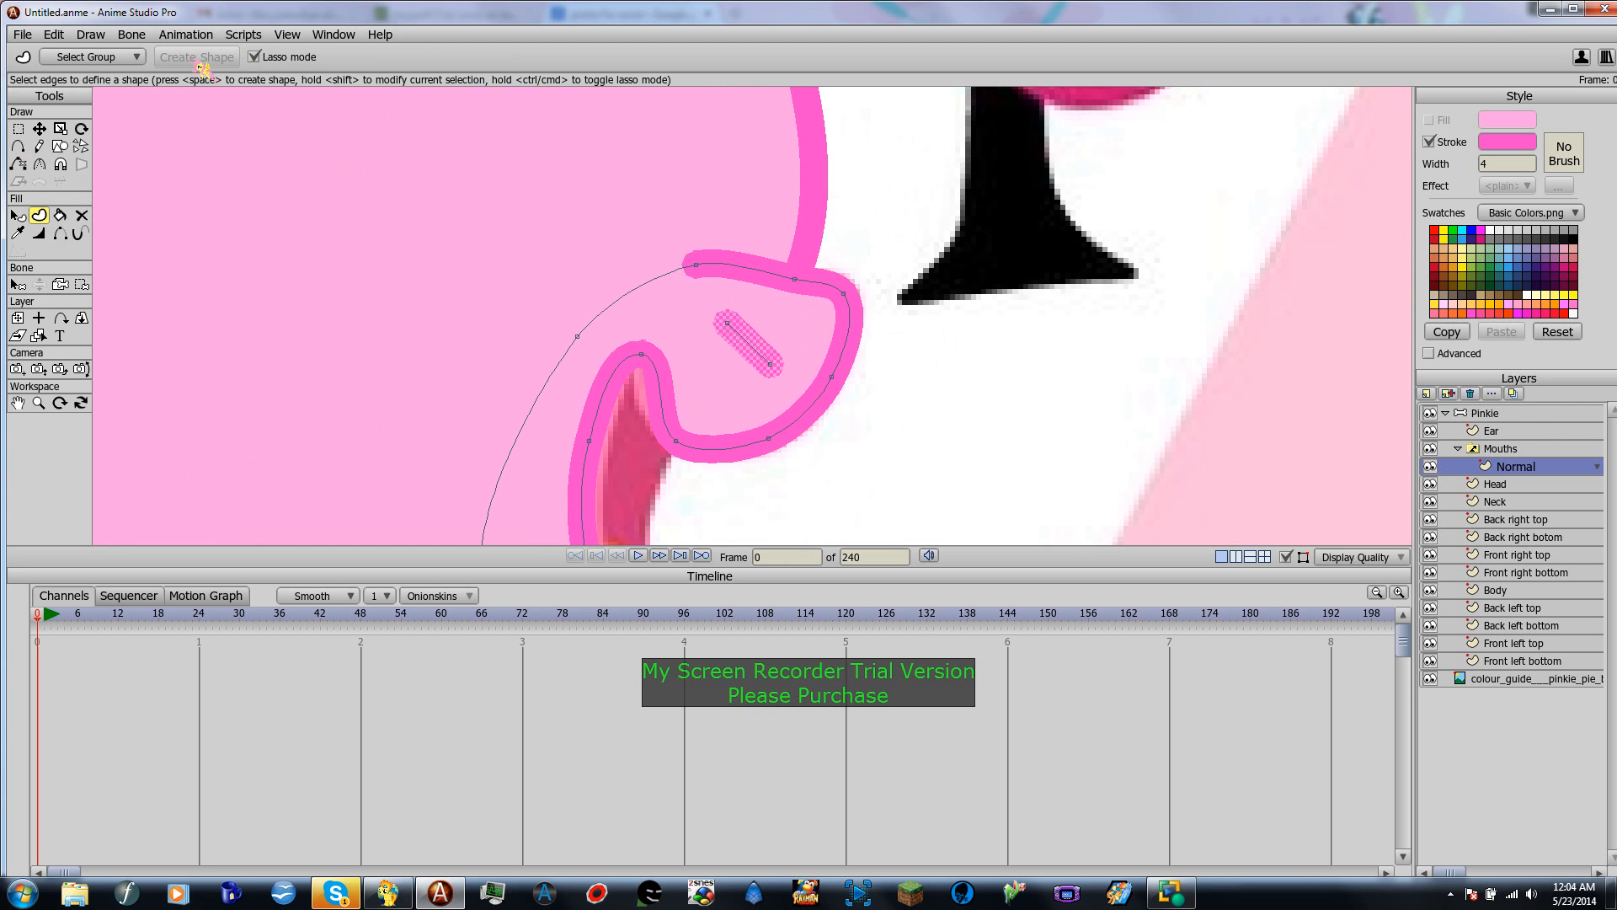
scroll(805, 408, "down", 3)
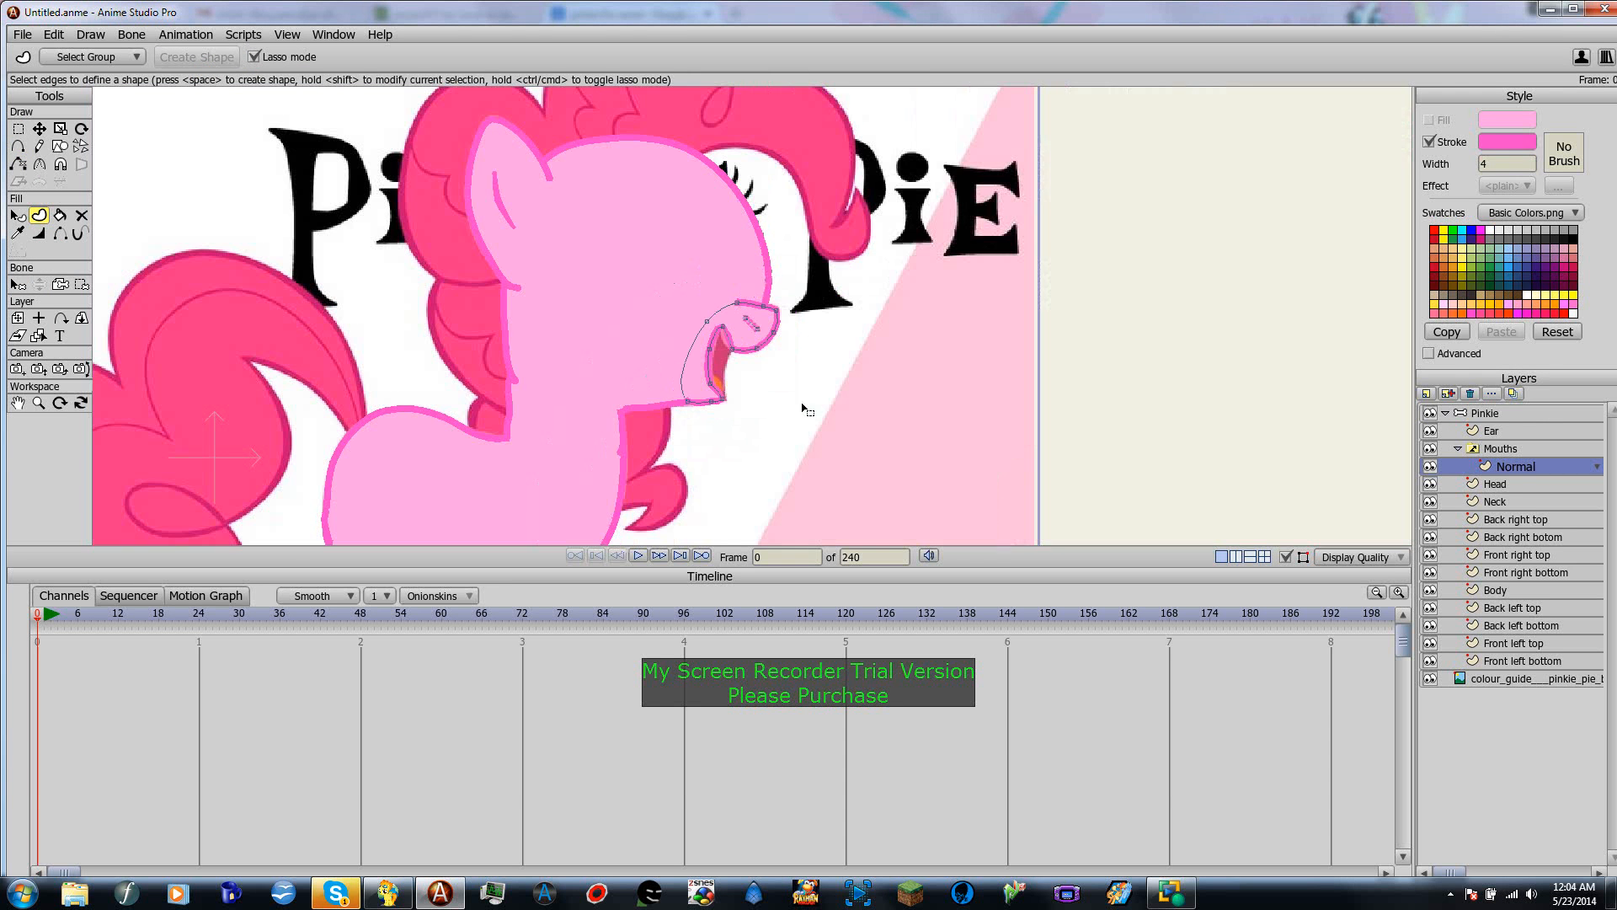
left_click(1495, 430)
scroll(743, 328, "up", 4)
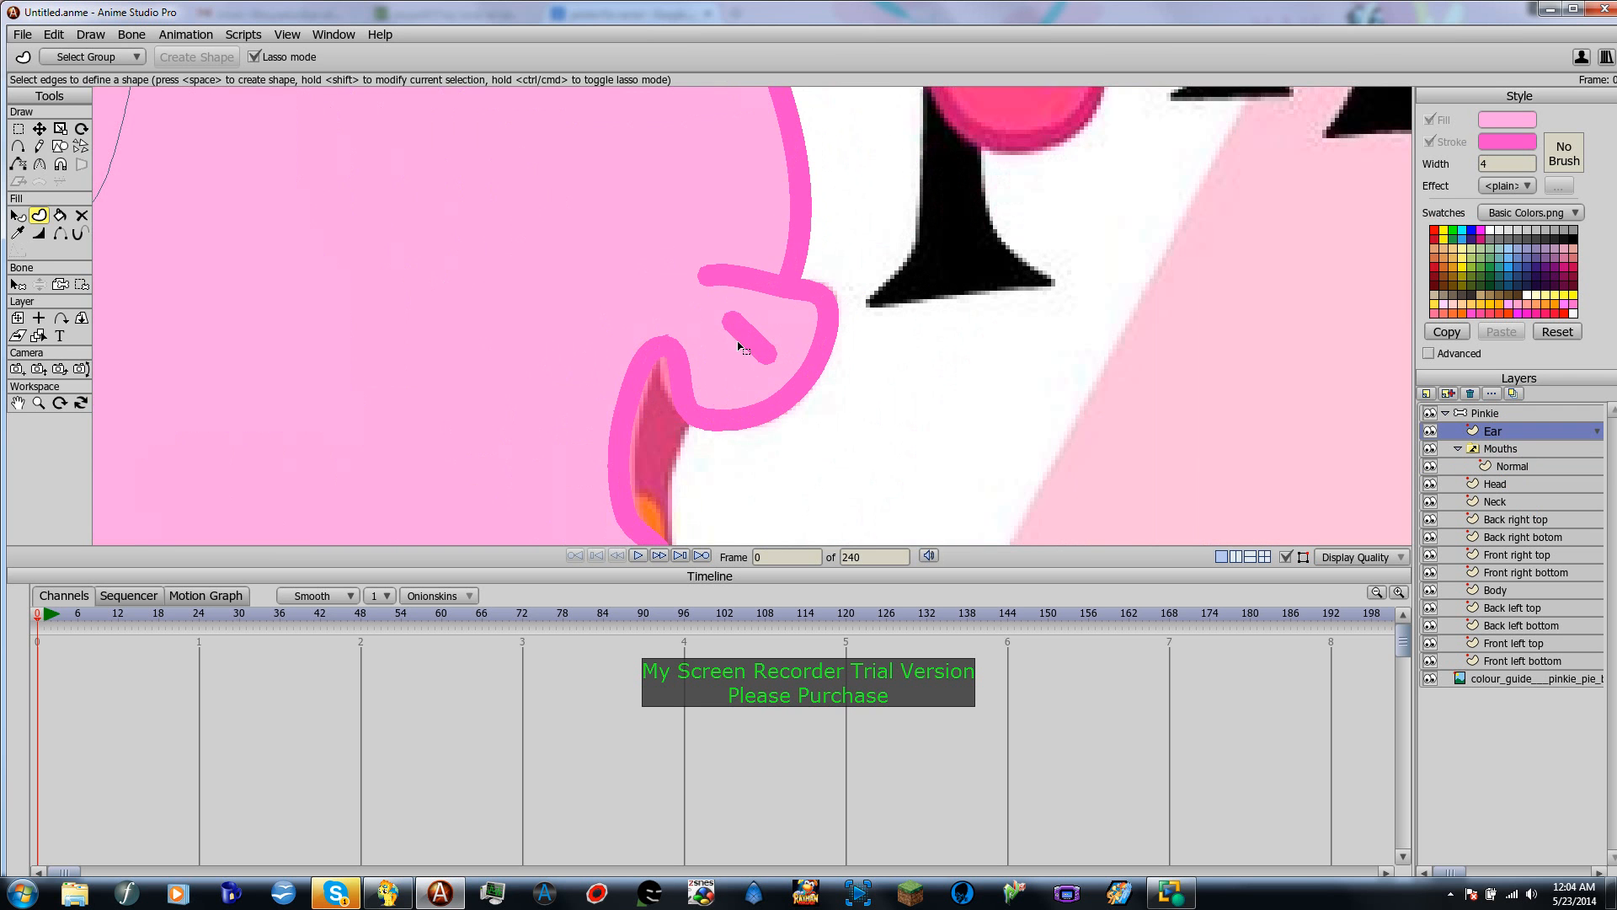
Step: Thin the nostril line in the Normal layer by reducing the line width of its end points to about 1.75
left_click(1514, 455)
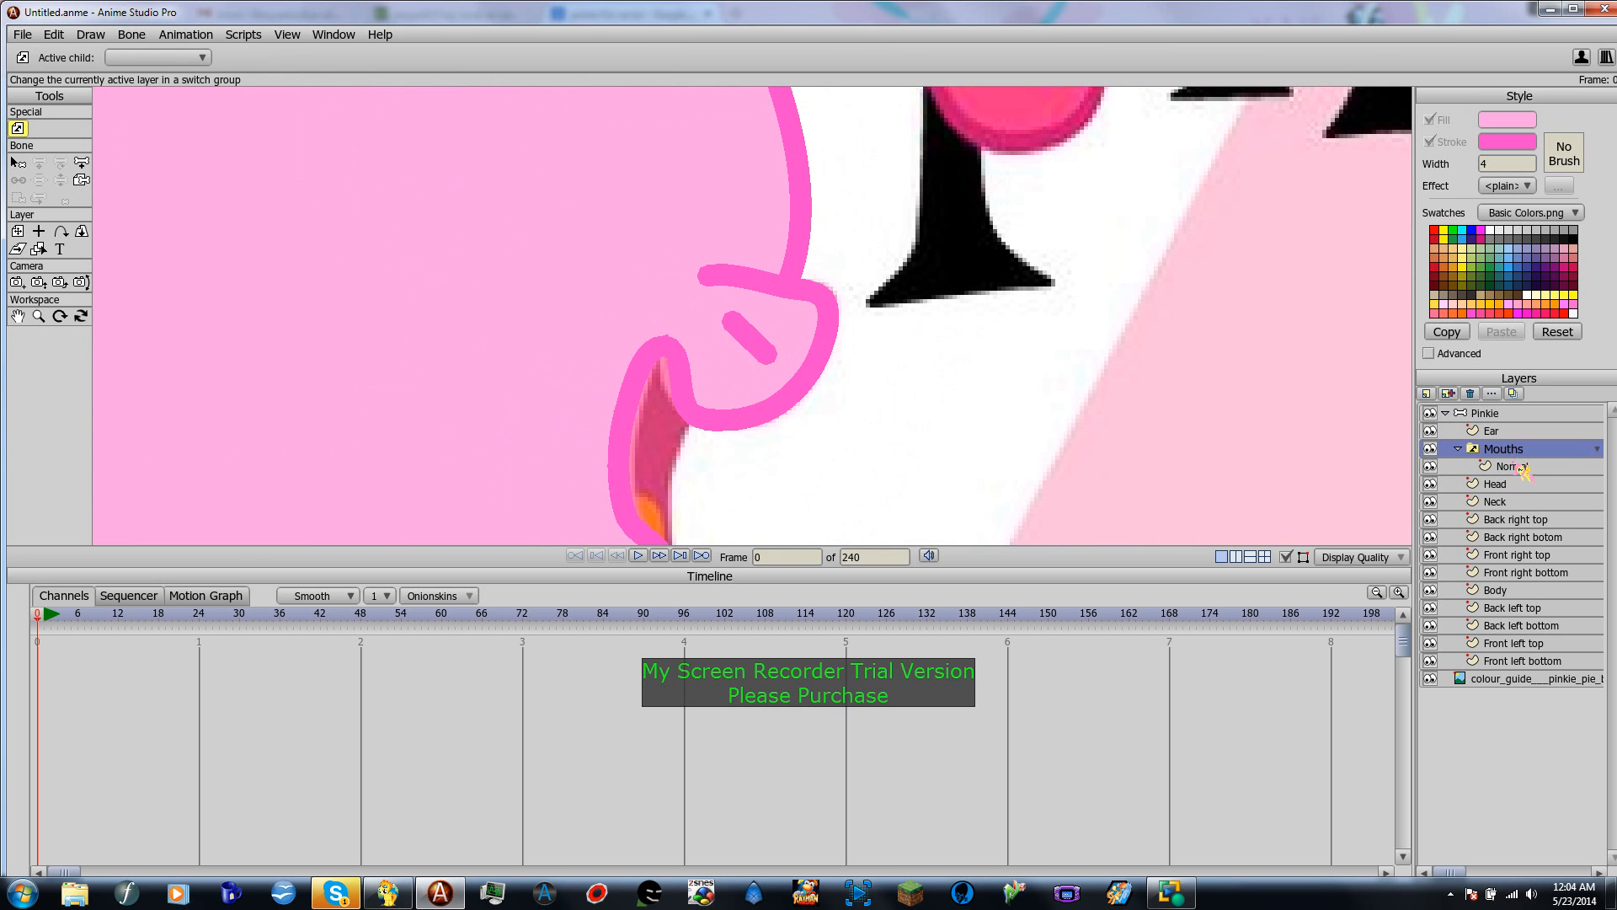
left_click(1515, 463)
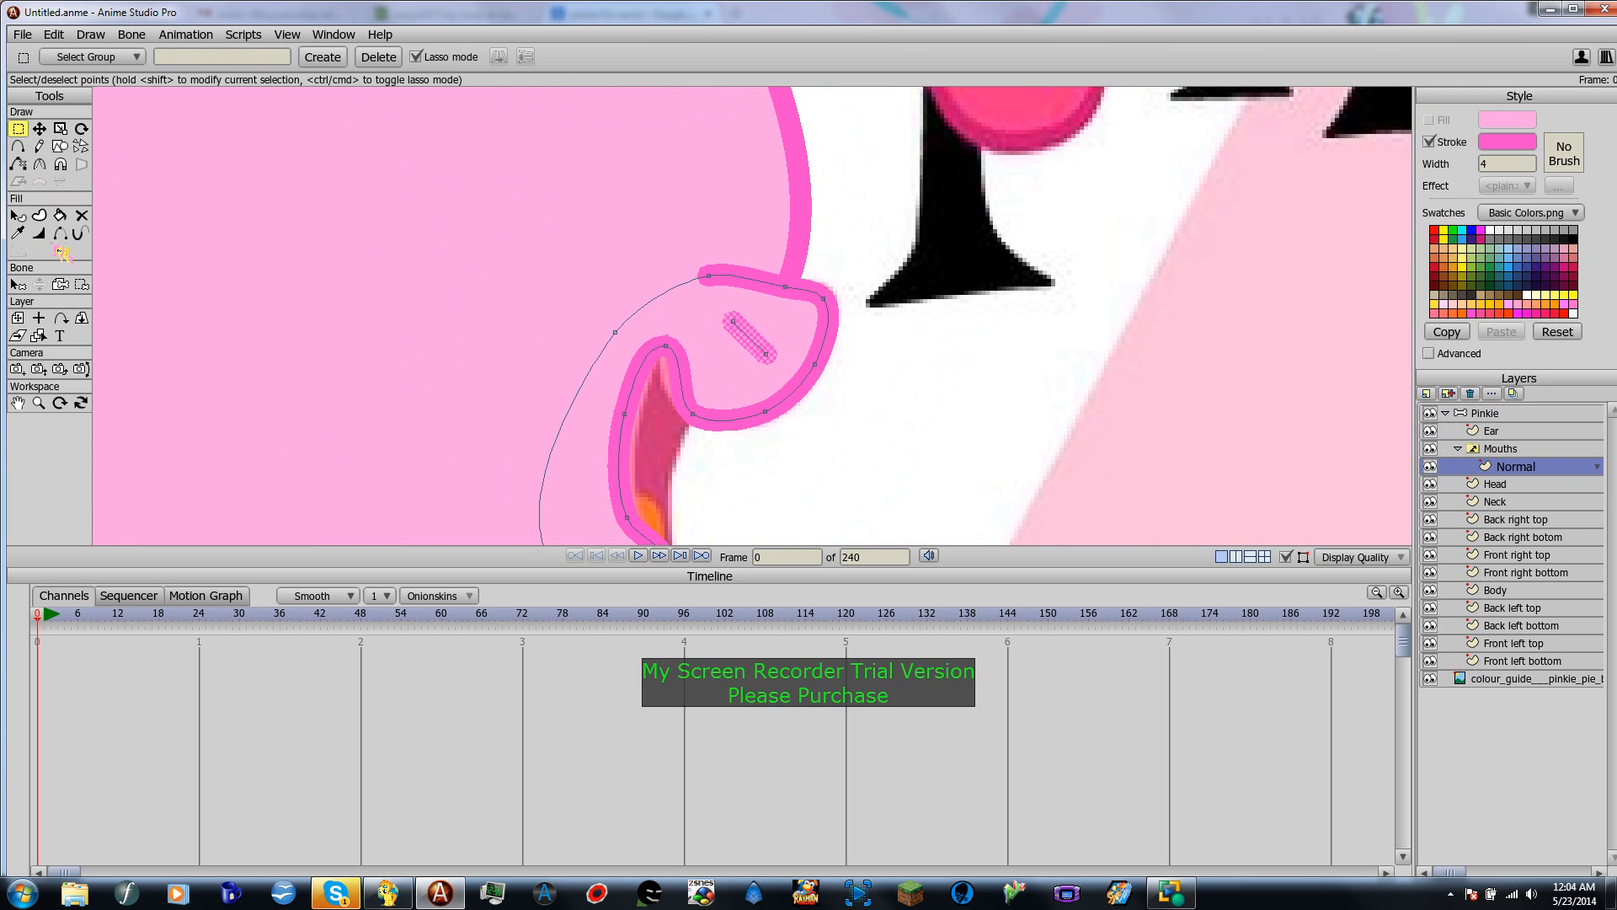
left_click(39, 233)
mouse_move(760, 349)
left_mouse_down()
mouse_move(758, 333)
mouse_move(740, 346)
mouse_move(748, 329)
mouse_move(692, 338)
mouse_move(756, 324)
mouse_move(773, 369)
left_mouse_up()
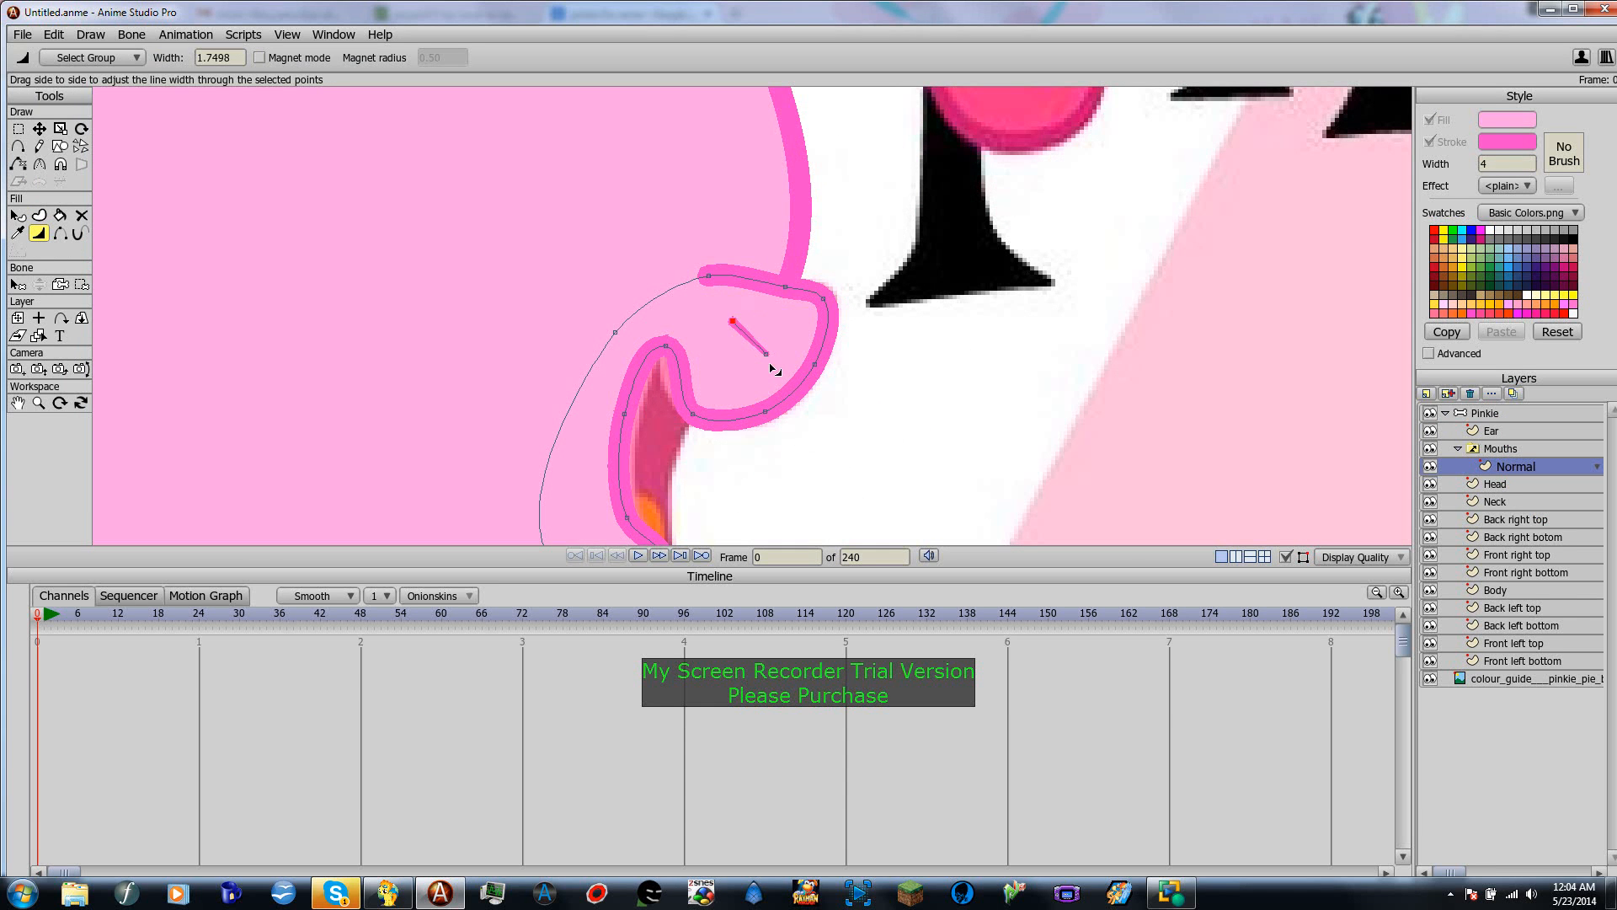
left_click(767, 356)
Step: Toggle the Mouths group's visibility off and on to compare the nostril line with the reference picture
left_click(1529, 682)
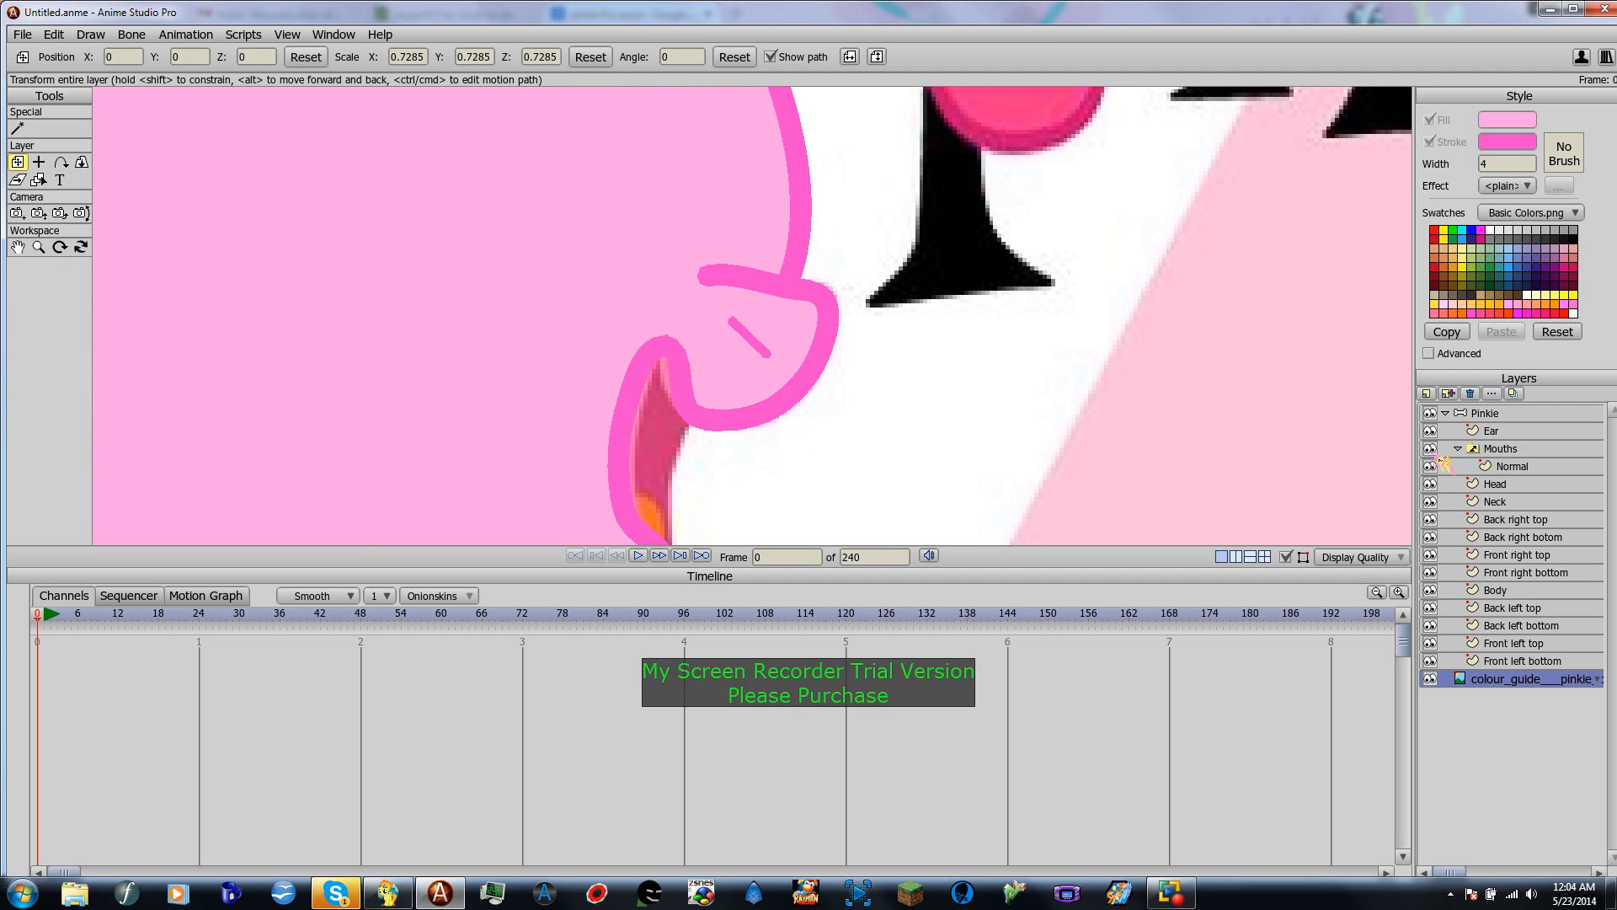
left_click(1431, 450)
left_click(1431, 450)
left_click(1431, 450)
left_click(1431, 450)
scroll(834, 442, "down", 3)
scroll(722, 320, "up", 6)
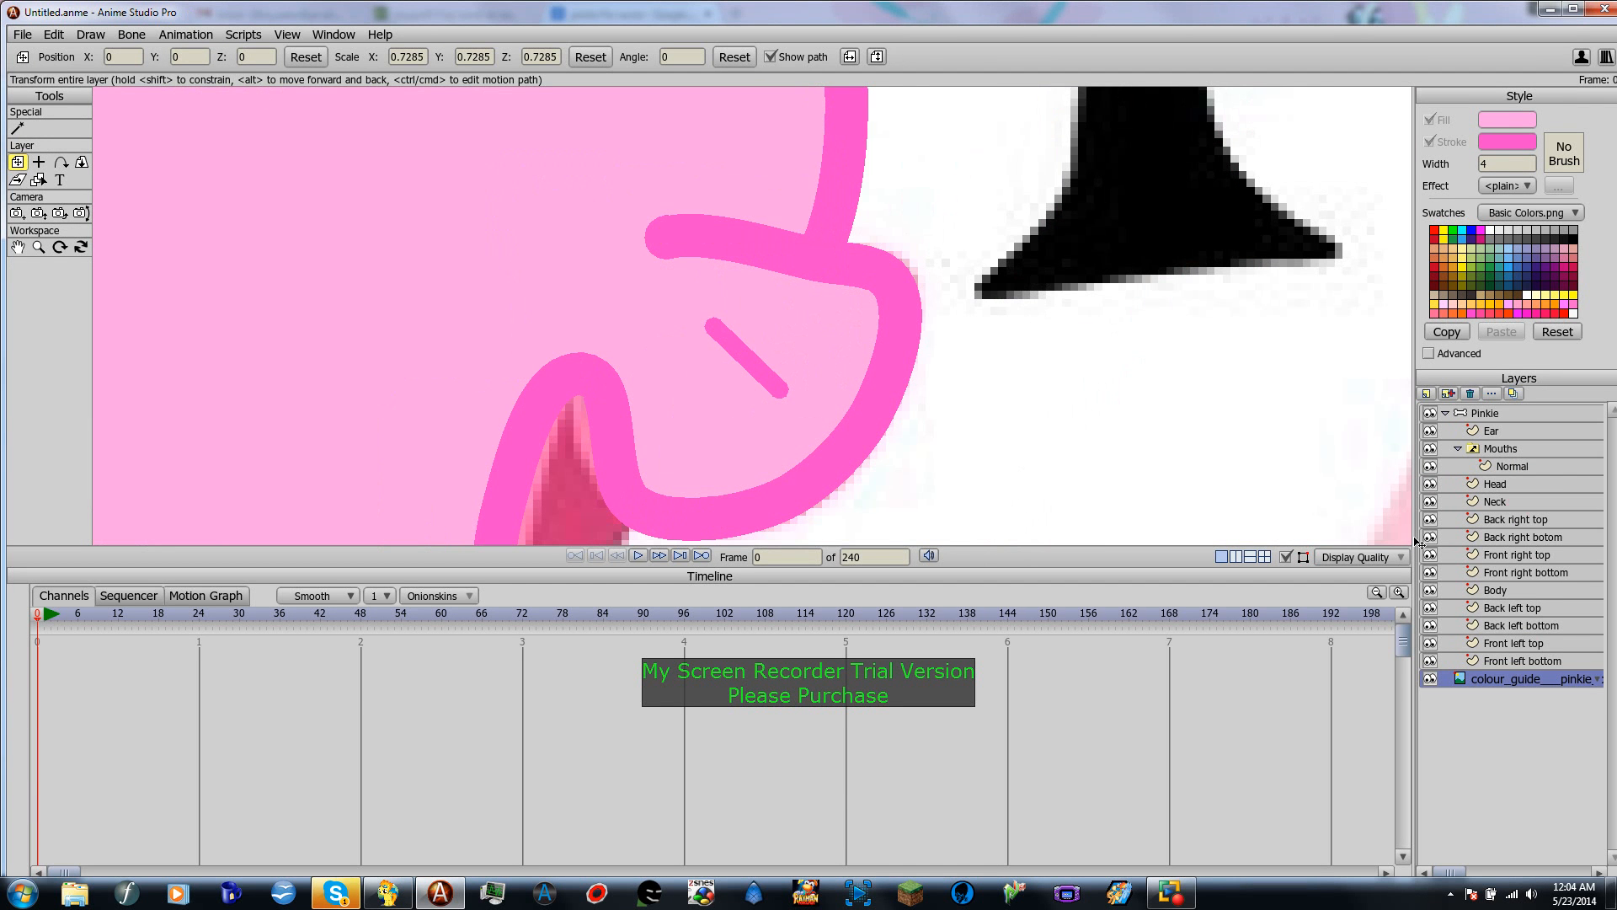
Step: Add a point in the middle of the Normal layer's nostril line and pull it down and inward to form a curve
left_click(1547, 468)
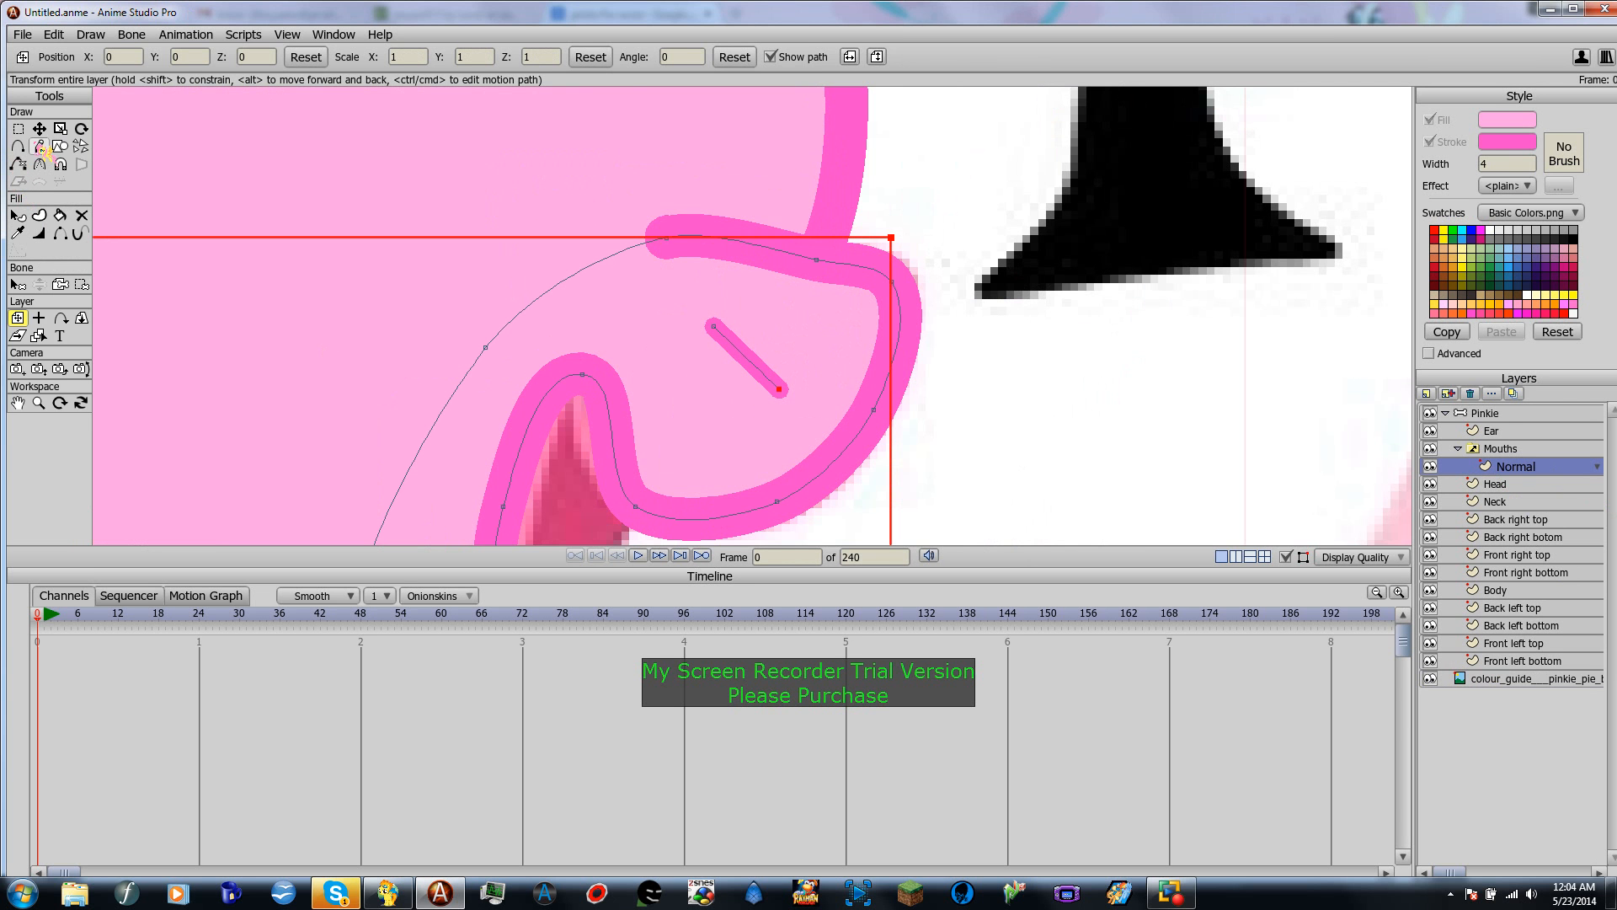
left_click(38, 214)
mouse_move(726, 295)
left_mouse_down()
mouse_move(672, 304)
mouse_move(768, 395)
mouse_move(797, 386)
mouse_move(724, 299)
left_mouse_up()
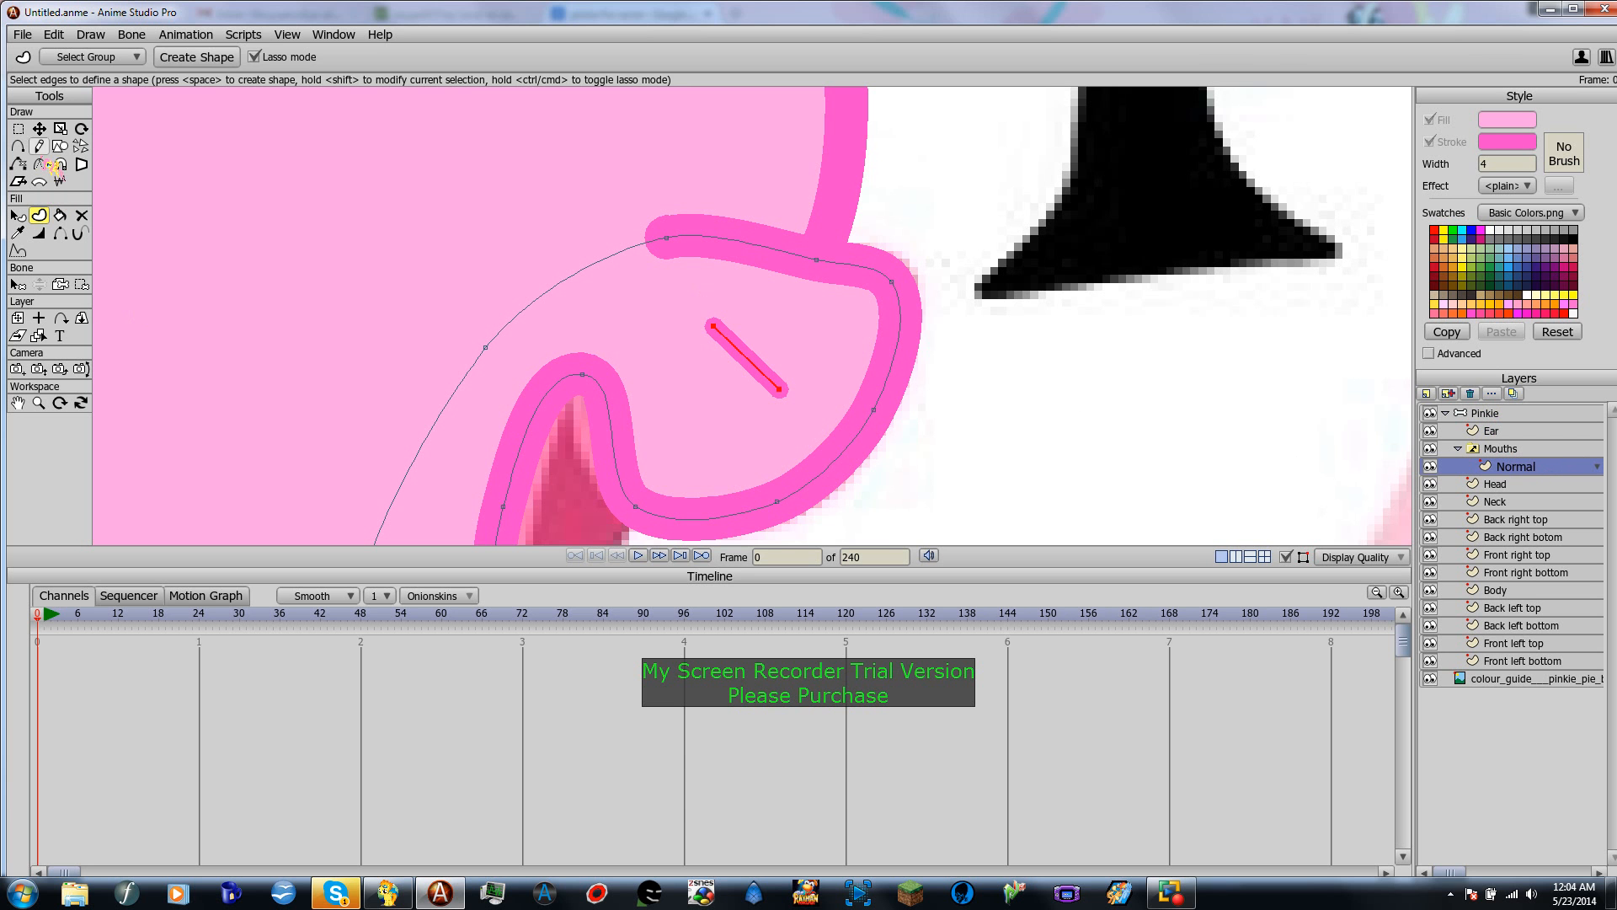
left_click(19, 147)
left_click_drag(739, 353, 722, 369)
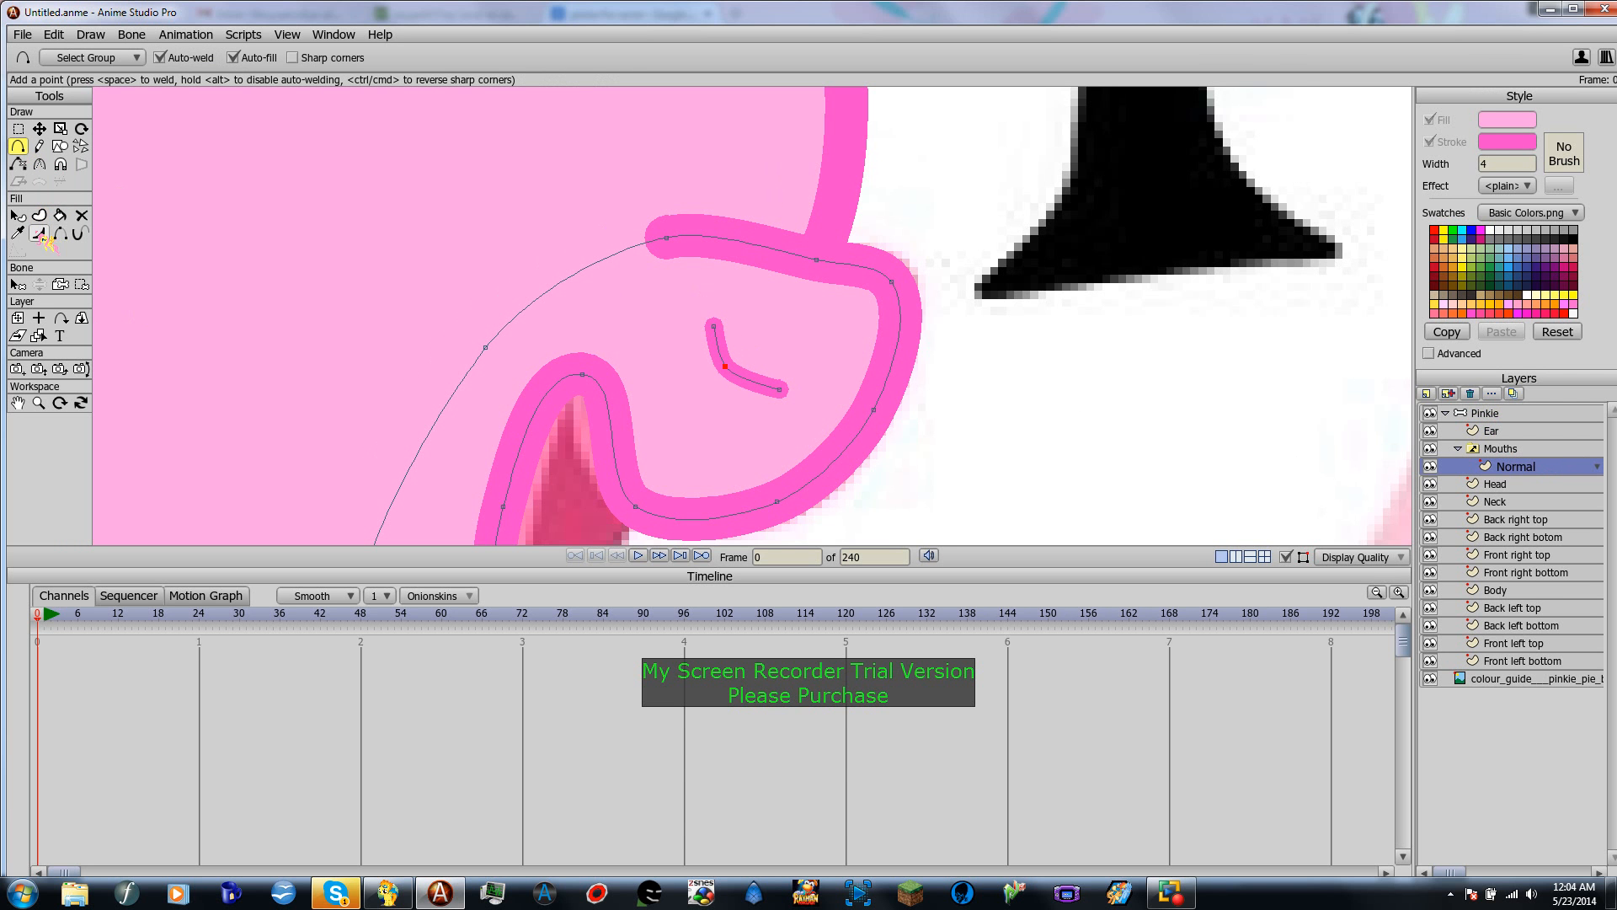
Step: Taper the nostril curve by setting its lower end's line width to about 0.25 and its middle point's to about 1.12
left_click(39, 232)
left_click(780, 389)
left_click_drag(782, 393, 765, 397)
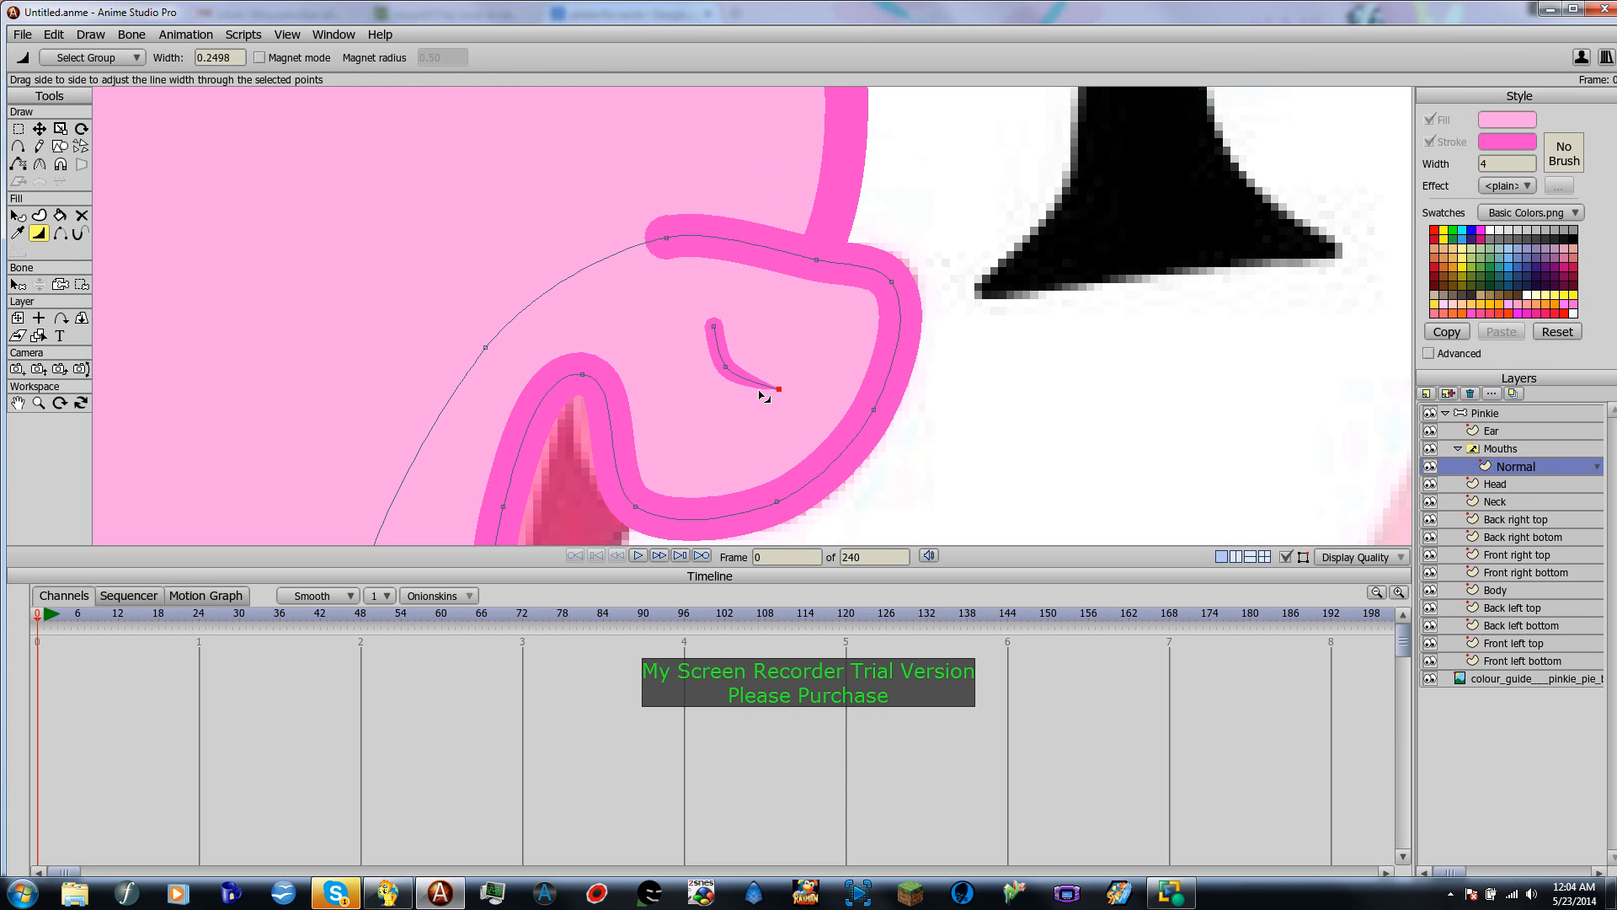
left_click_drag(714, 328, 720, 376)
left_click(724, 367)
left_click(1495, 680)
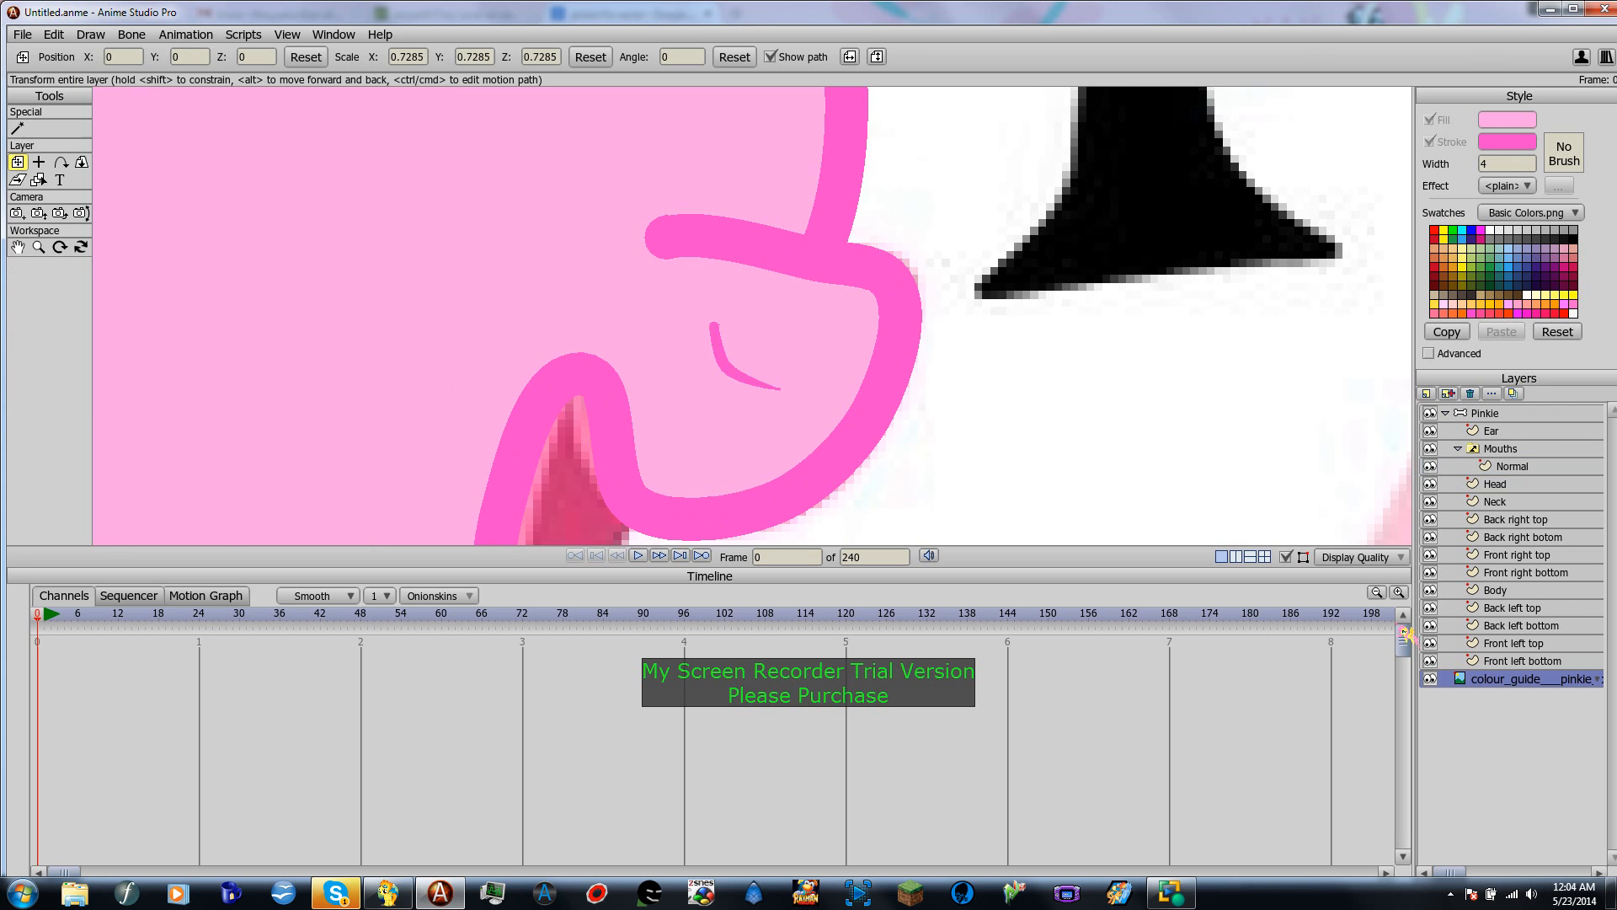
scroll(921, 516, "down", 3)
scroll(813, 409, "up", 1)
scroll(817, 409, "up", 3)
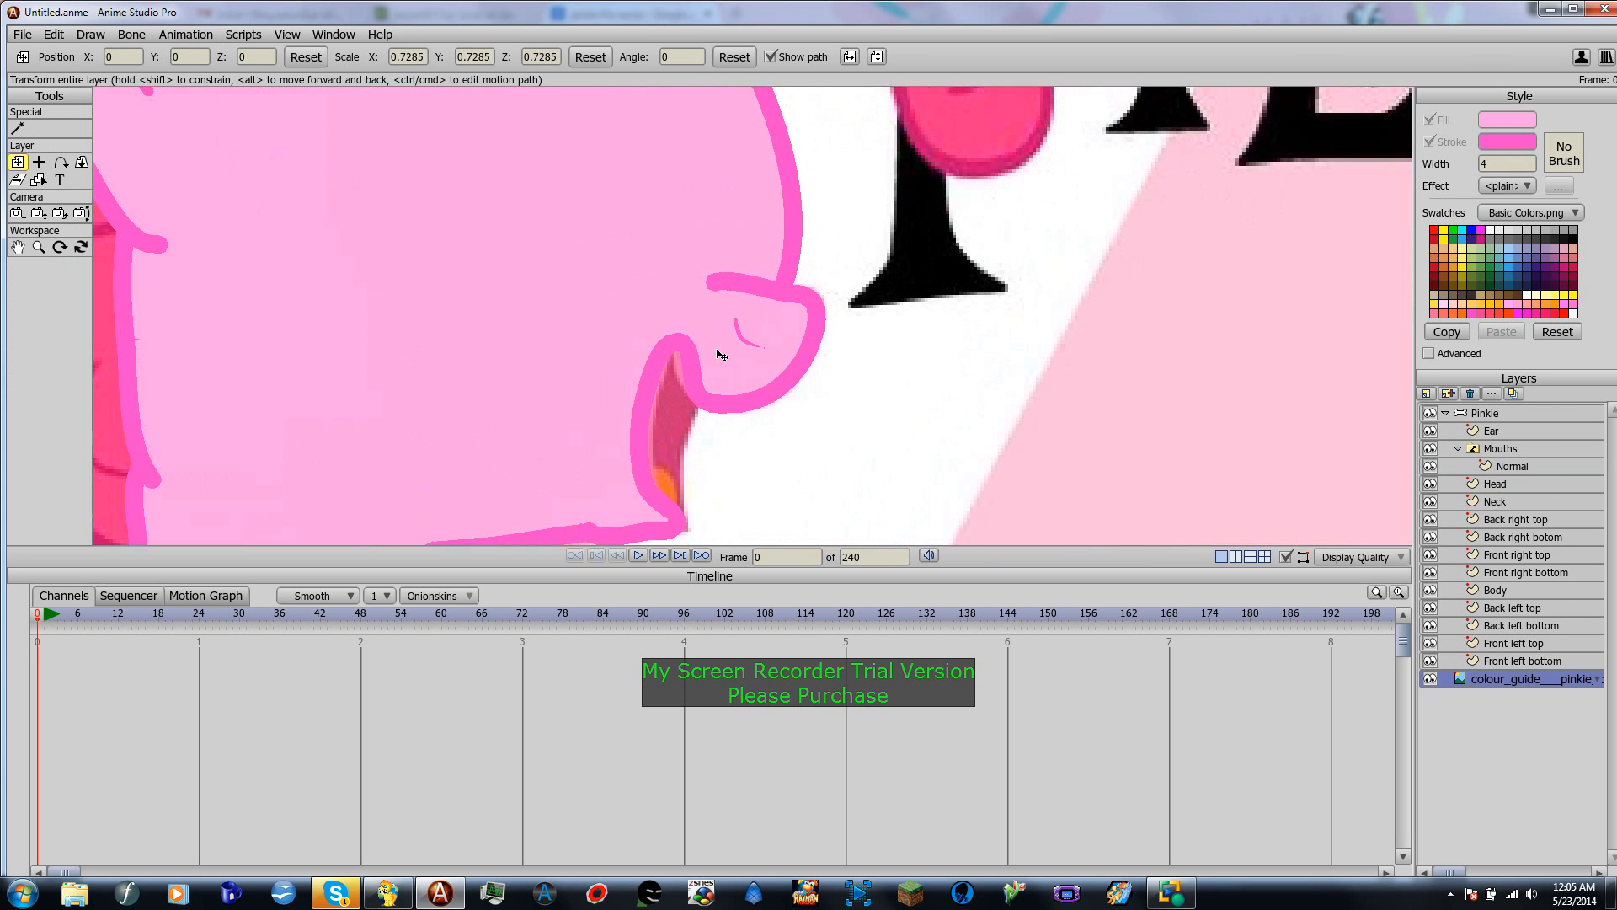
Step: Reduce the line width at the upper end of the Normal layer's nostril curve to about 1.13
left_click(1535, 469)
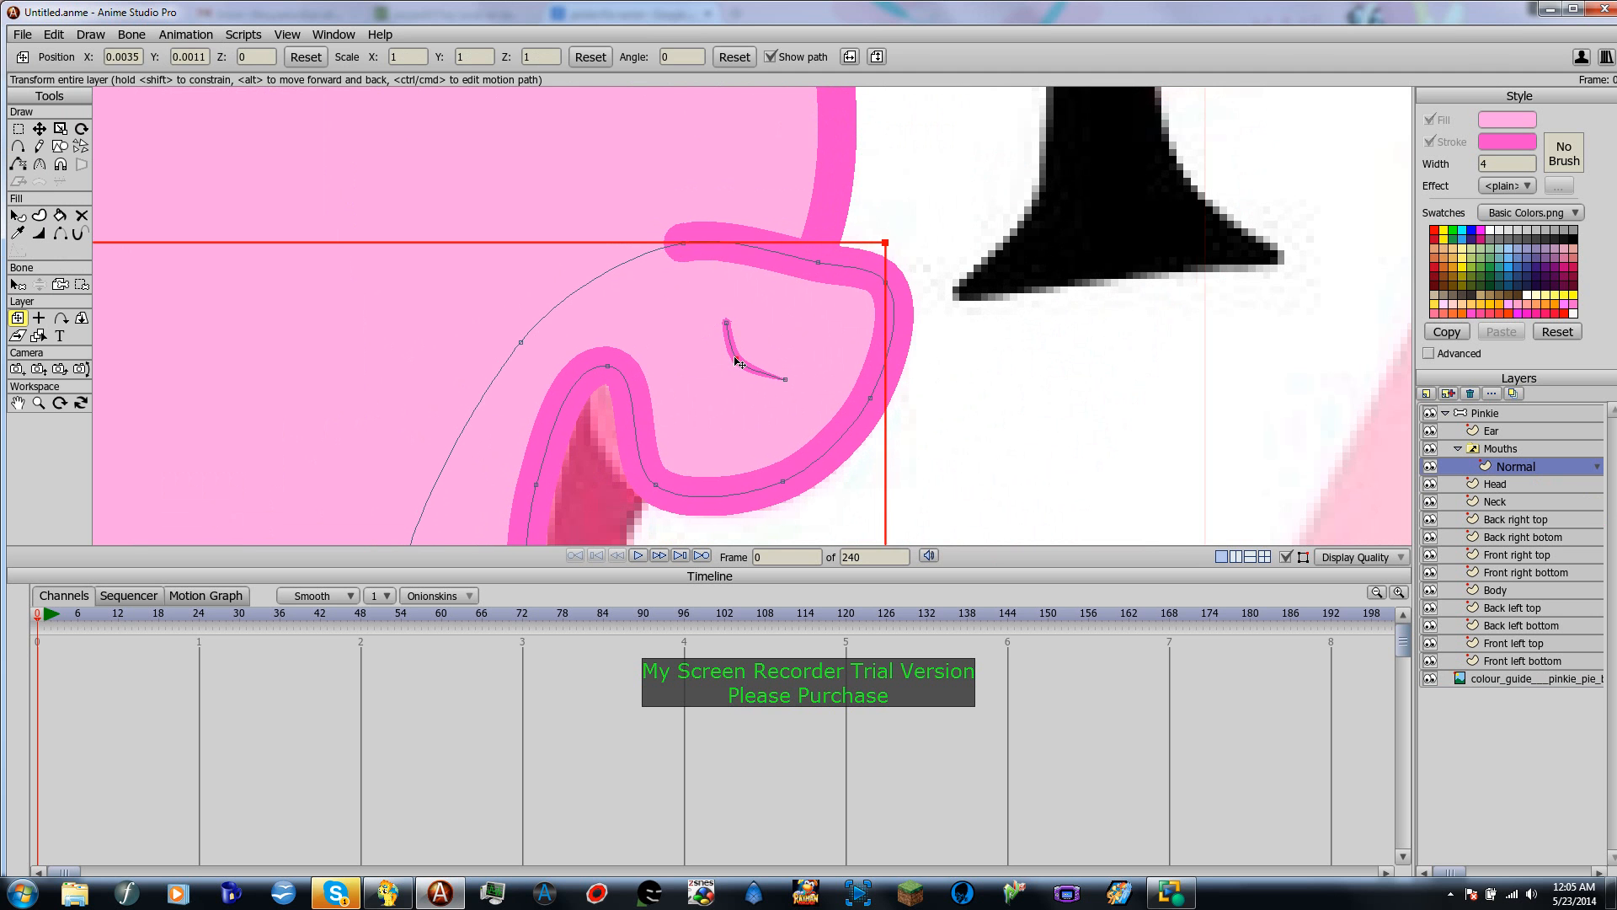
left_click(45, 239)
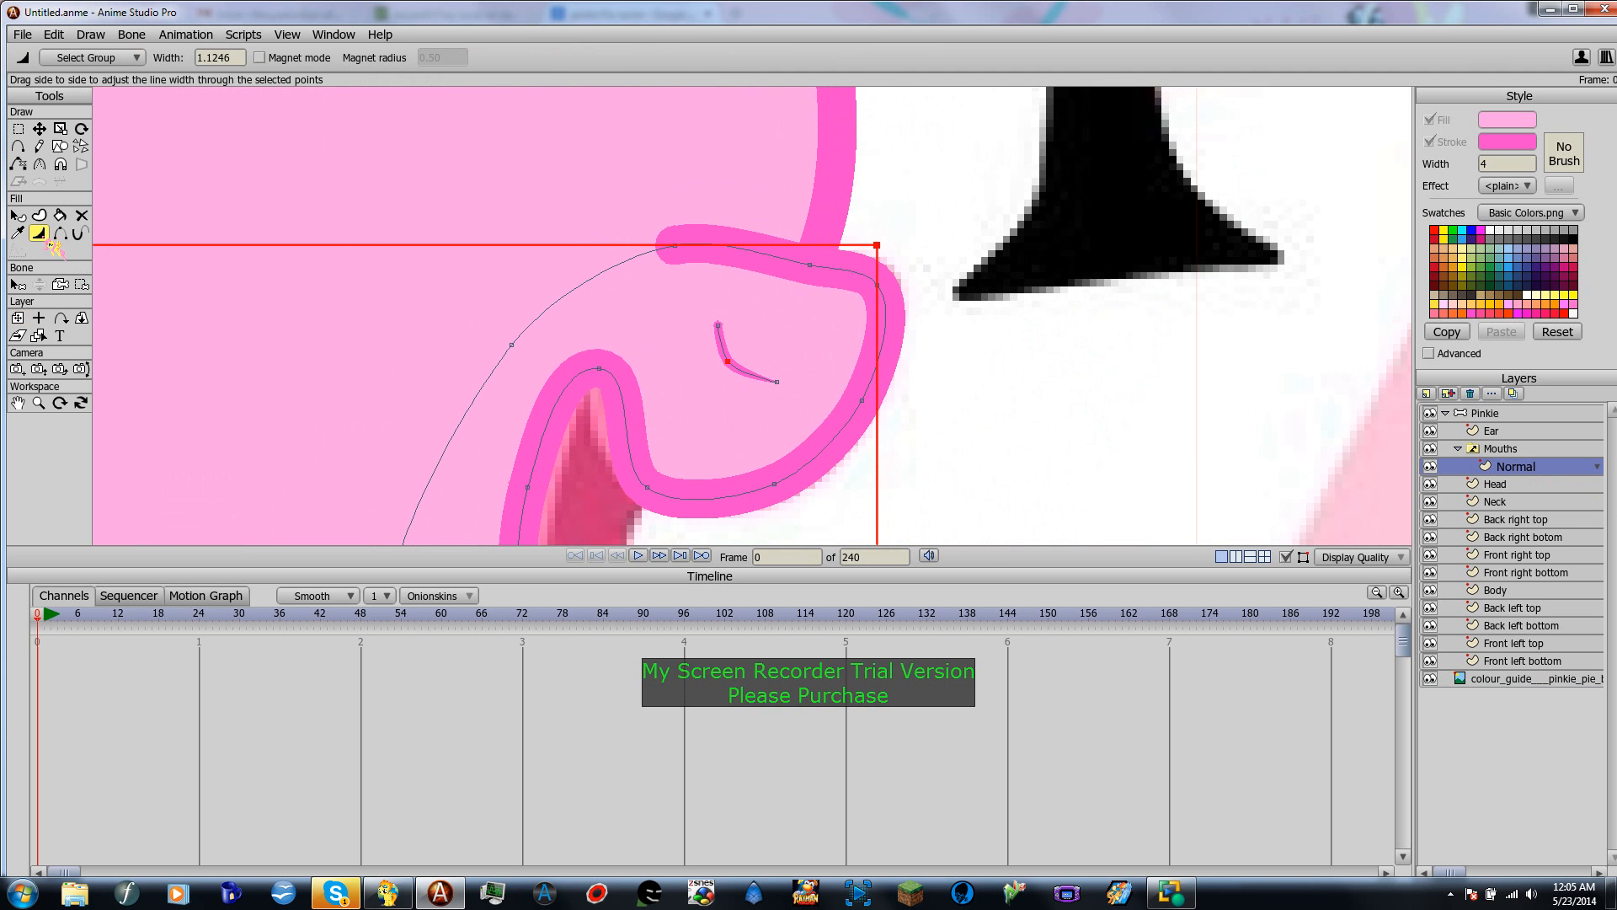
mouse_move(739, 363)
left_mouse_down()
mouse_move(753, 368)
mouse_move(715, 364)
mouse_move(740, 349)
mouse_move(726, 333)
left_mouse_up()
left_click(777, 382)
scroll(769, 441, "down", 2)
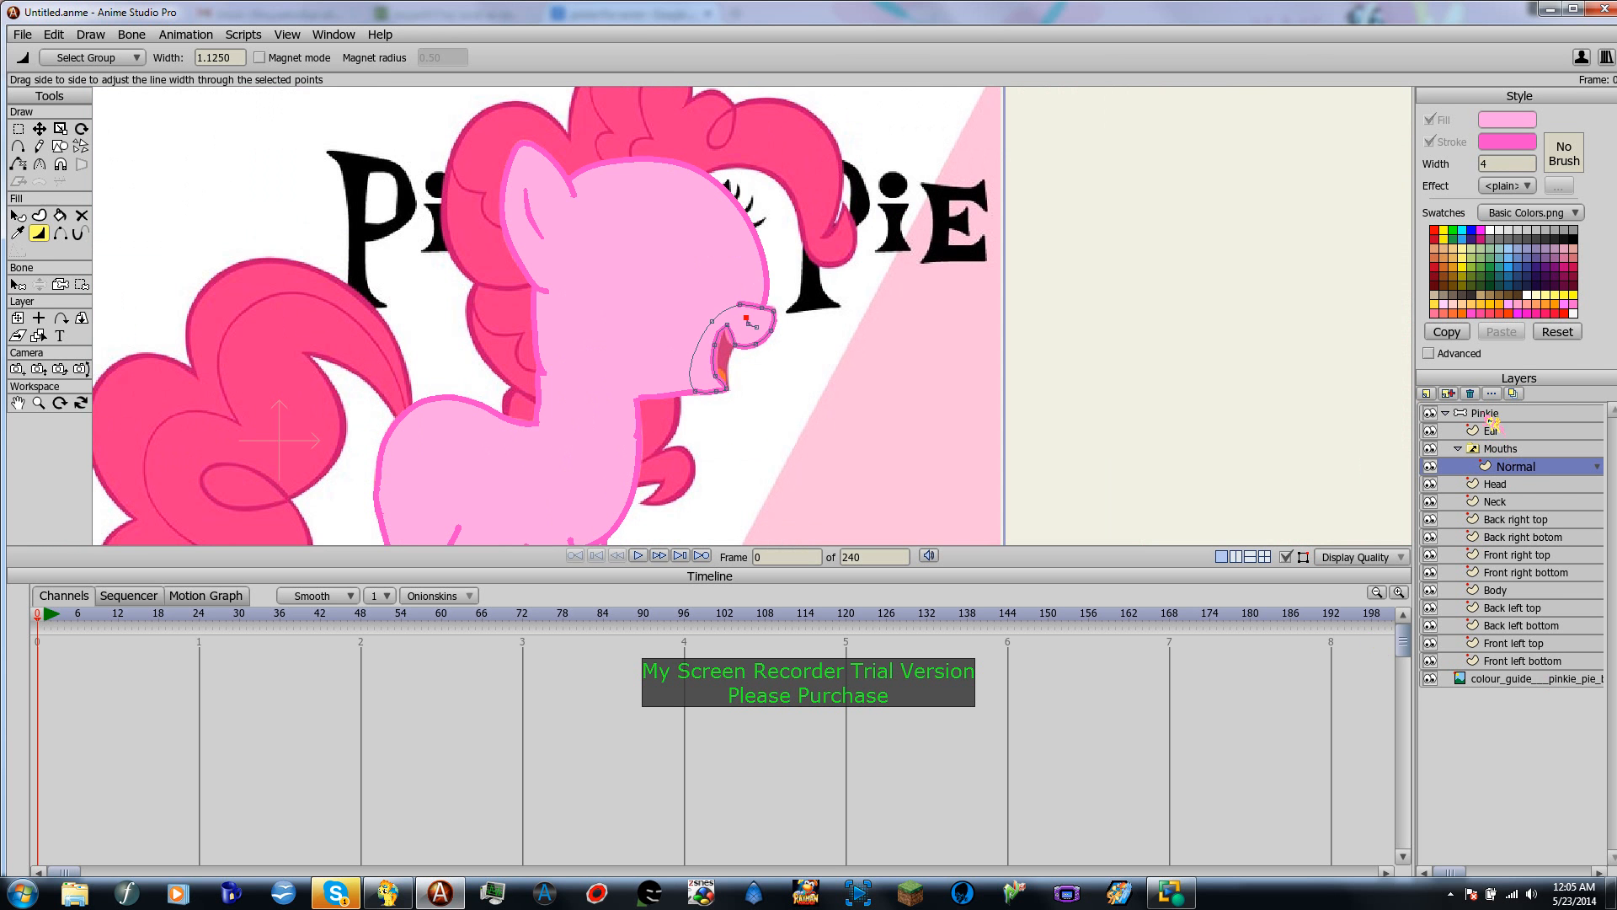
Step: Hide the colour guide reference layer and inspect the finished muzzle, chin and neck outlines with the Pinkie layer selected
left_click(1487, 412)
scroll(773, 386, "up", 1)
scroll(773, 386, "up", 1)
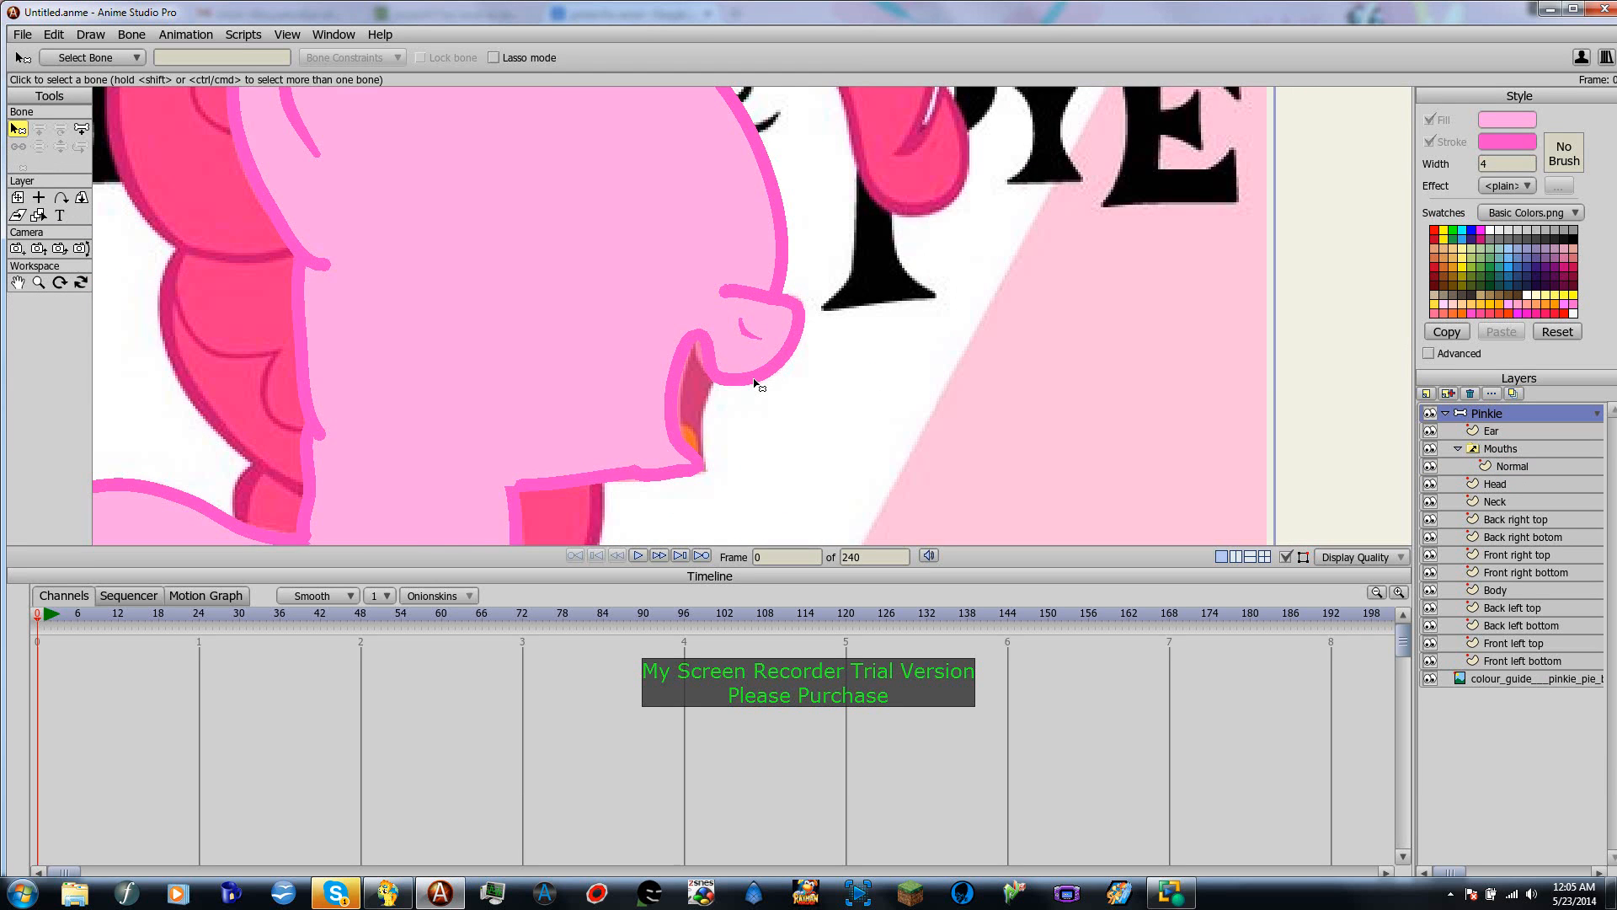
scroll(756, 385, "down", 1)
scroll(750, 388, "down", 1)
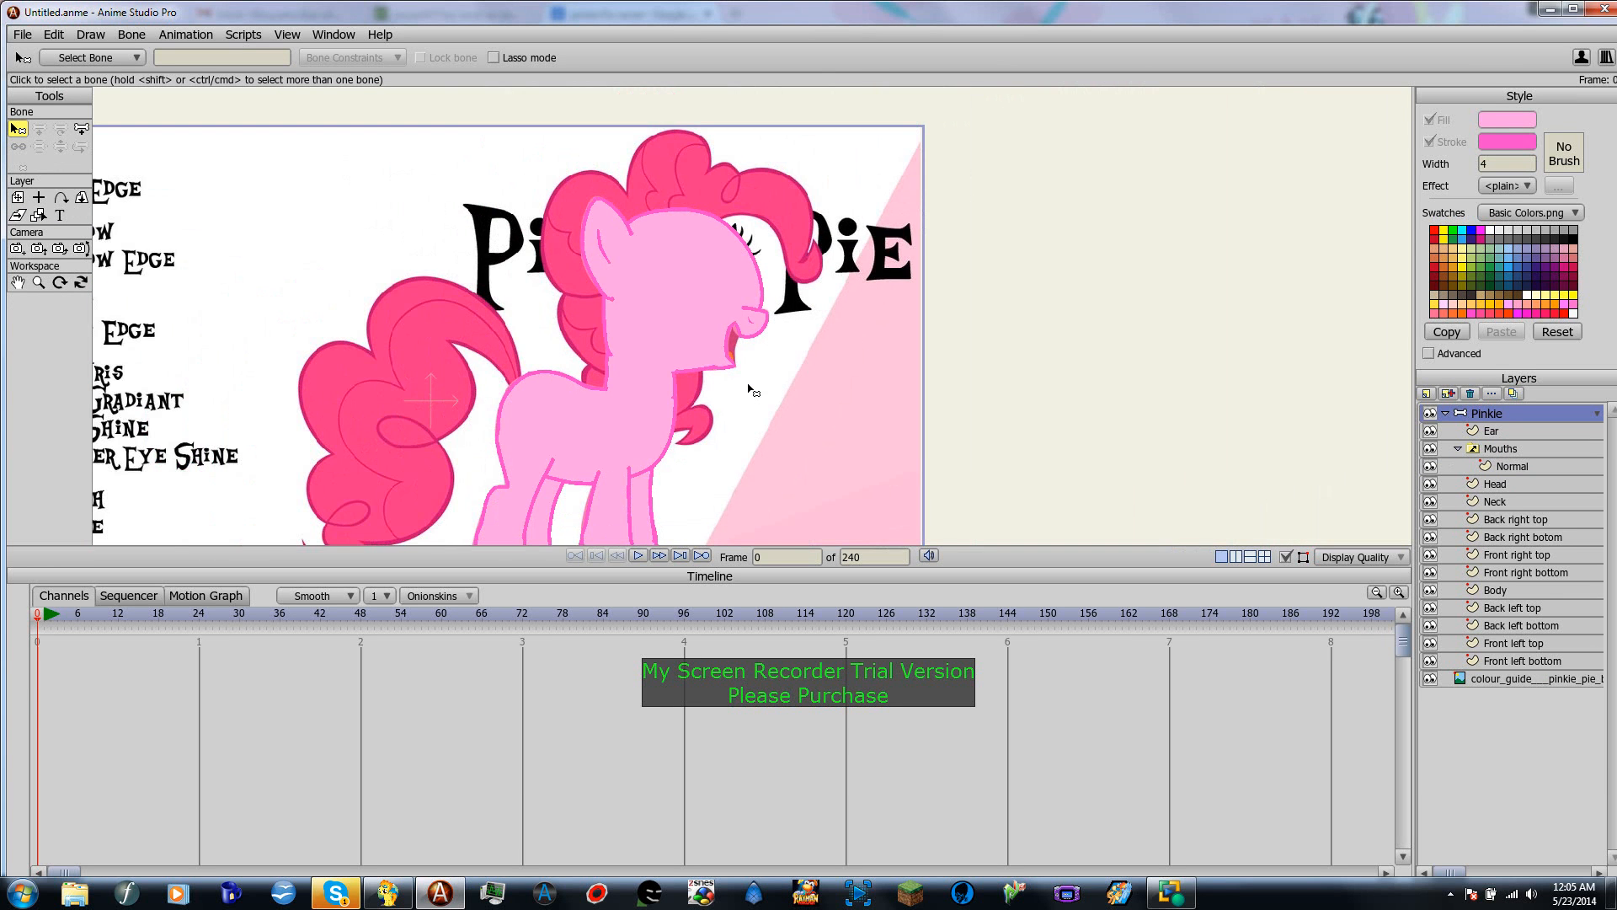
left_click(1430, 678)
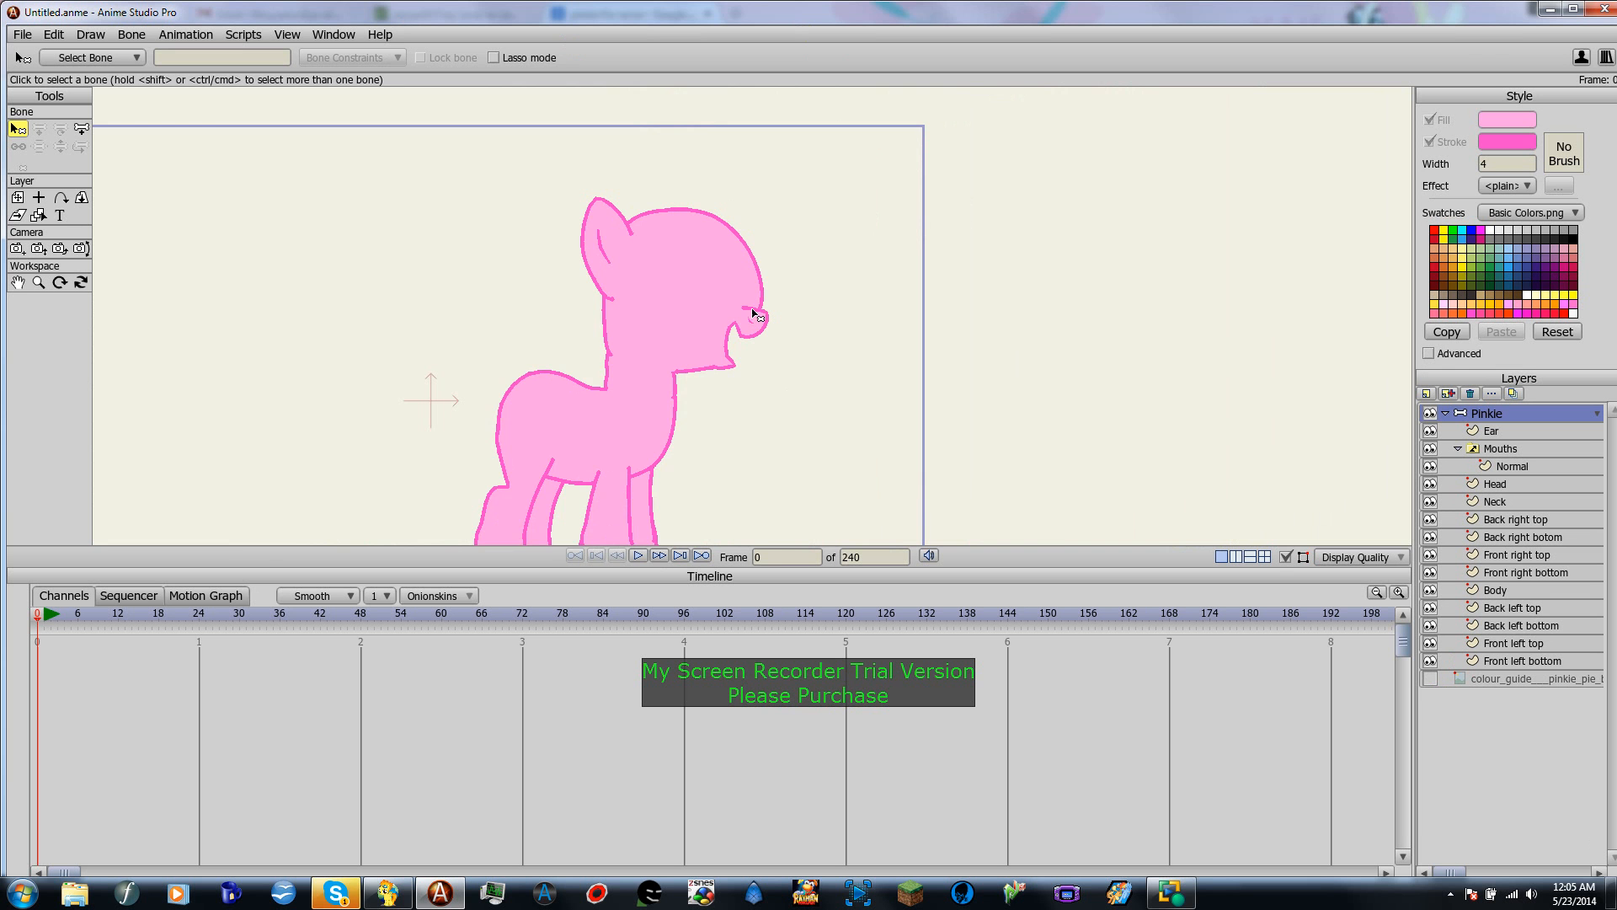
scroll(754, 315, "up", 5)
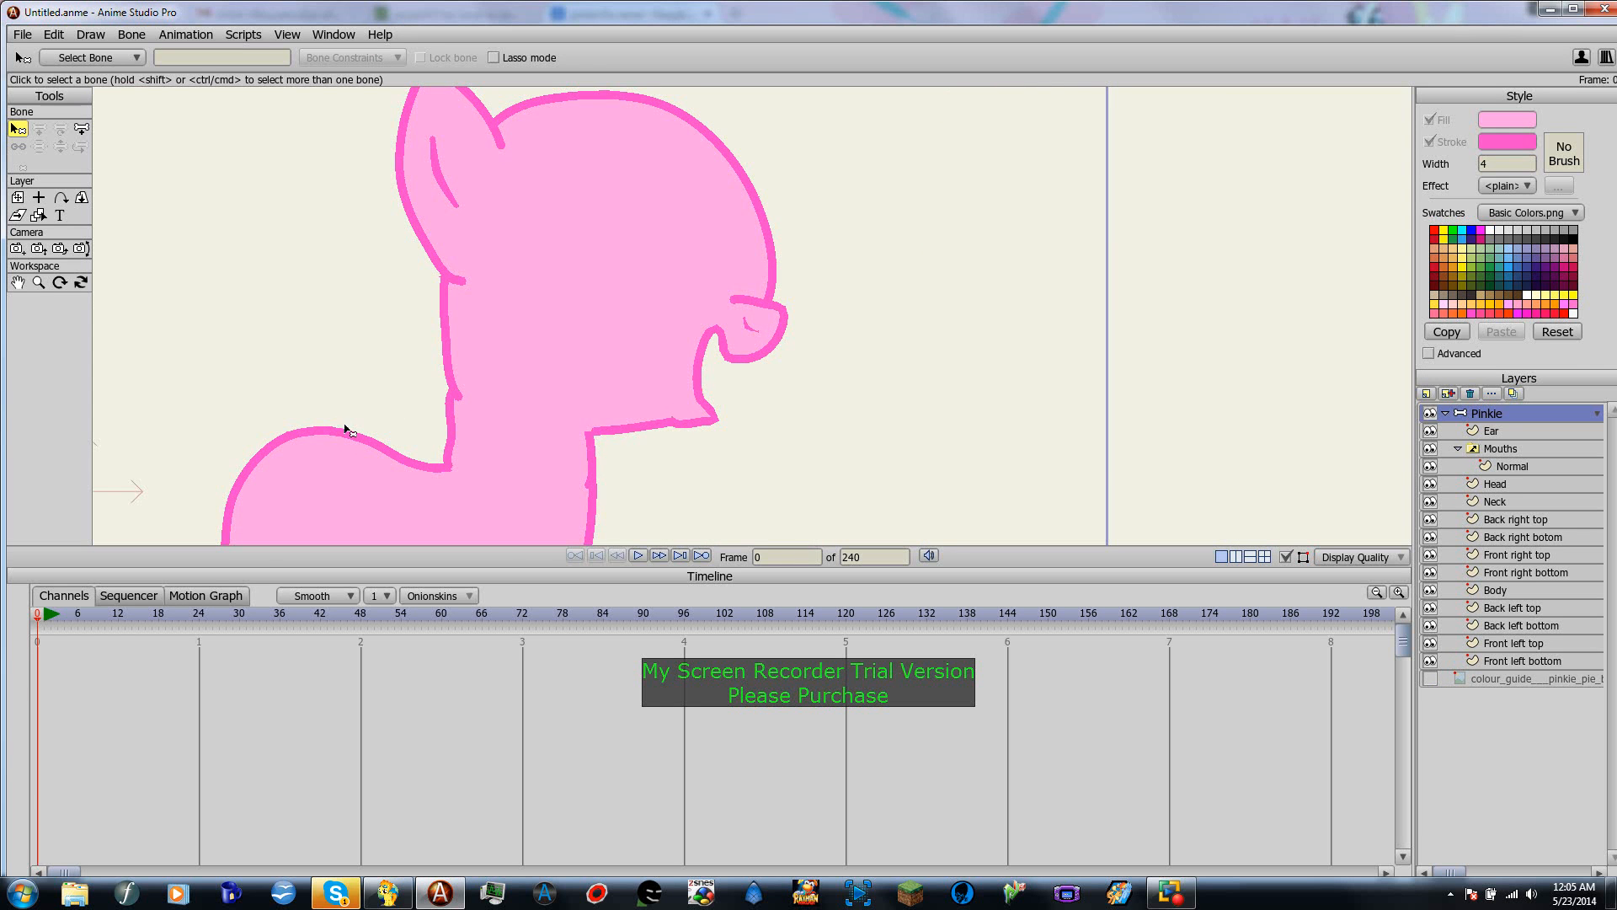
scroll(614, 506, "up", 3)
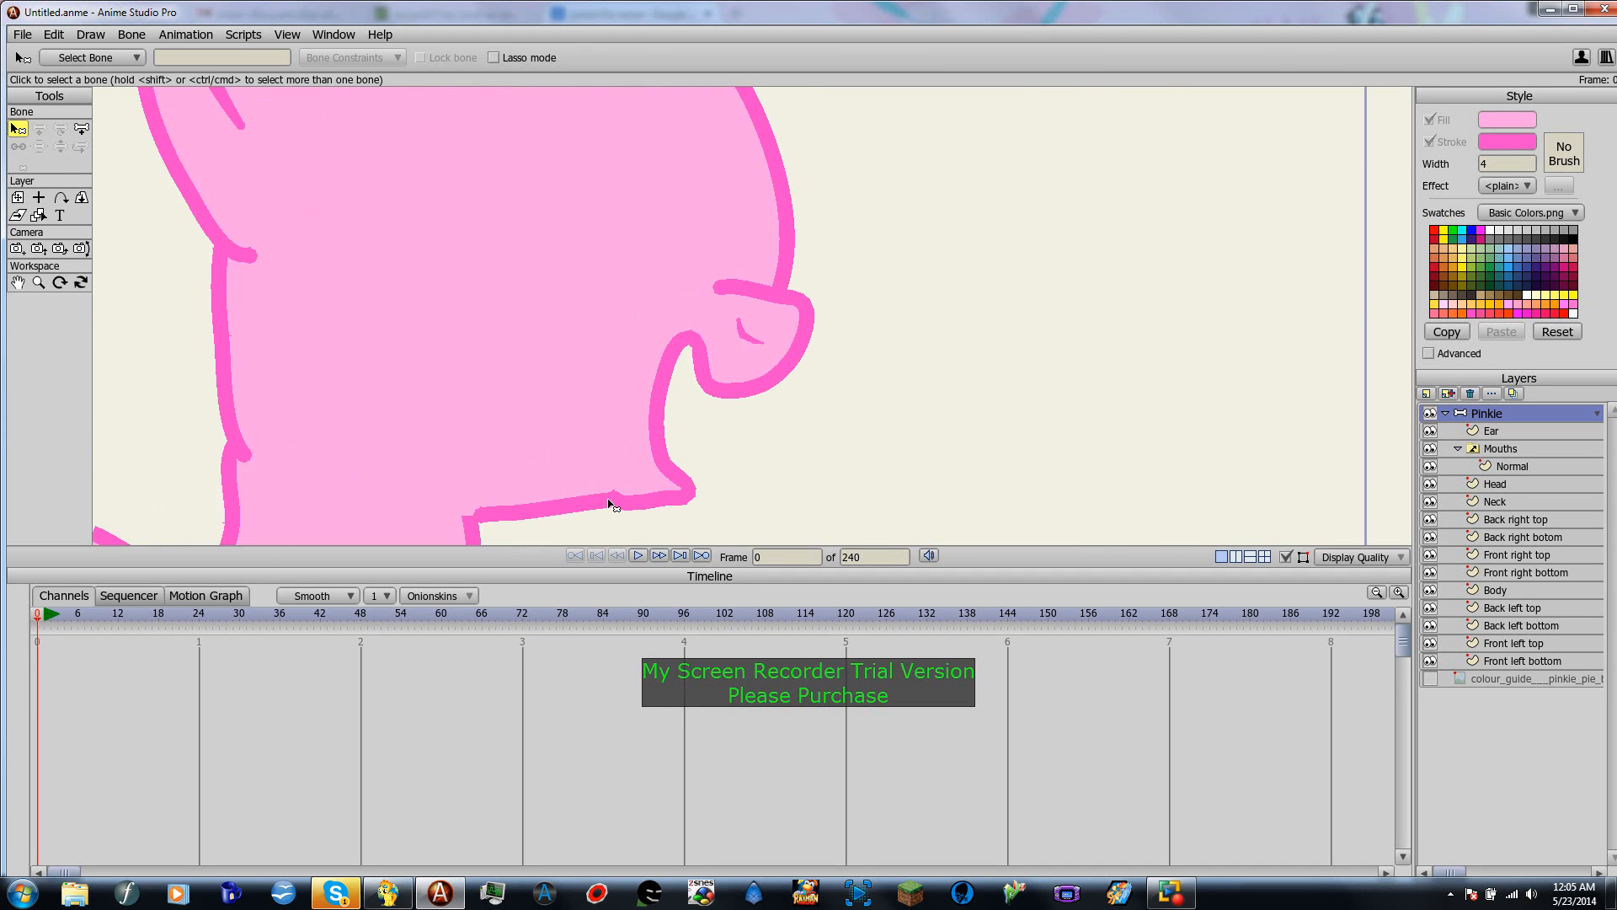
left_click_drag(613, 506, 780, 299)
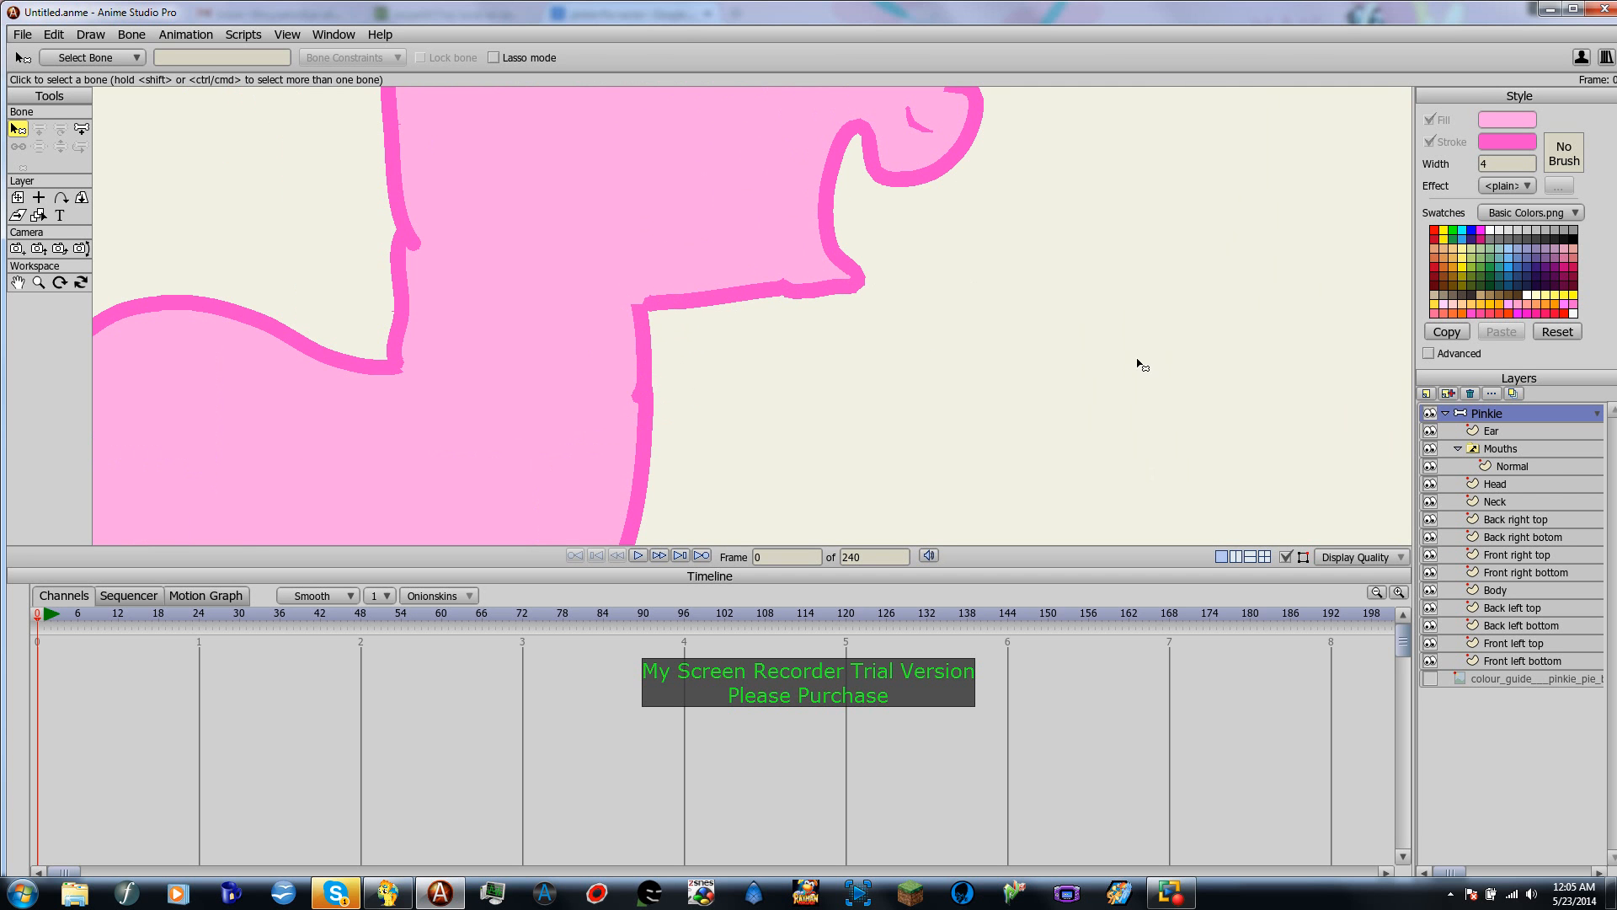
Step: Examine the body and leg outlines for uneven joins with the Back right top layer selected
left_click(1512, 466)
left_click(1503, 519)
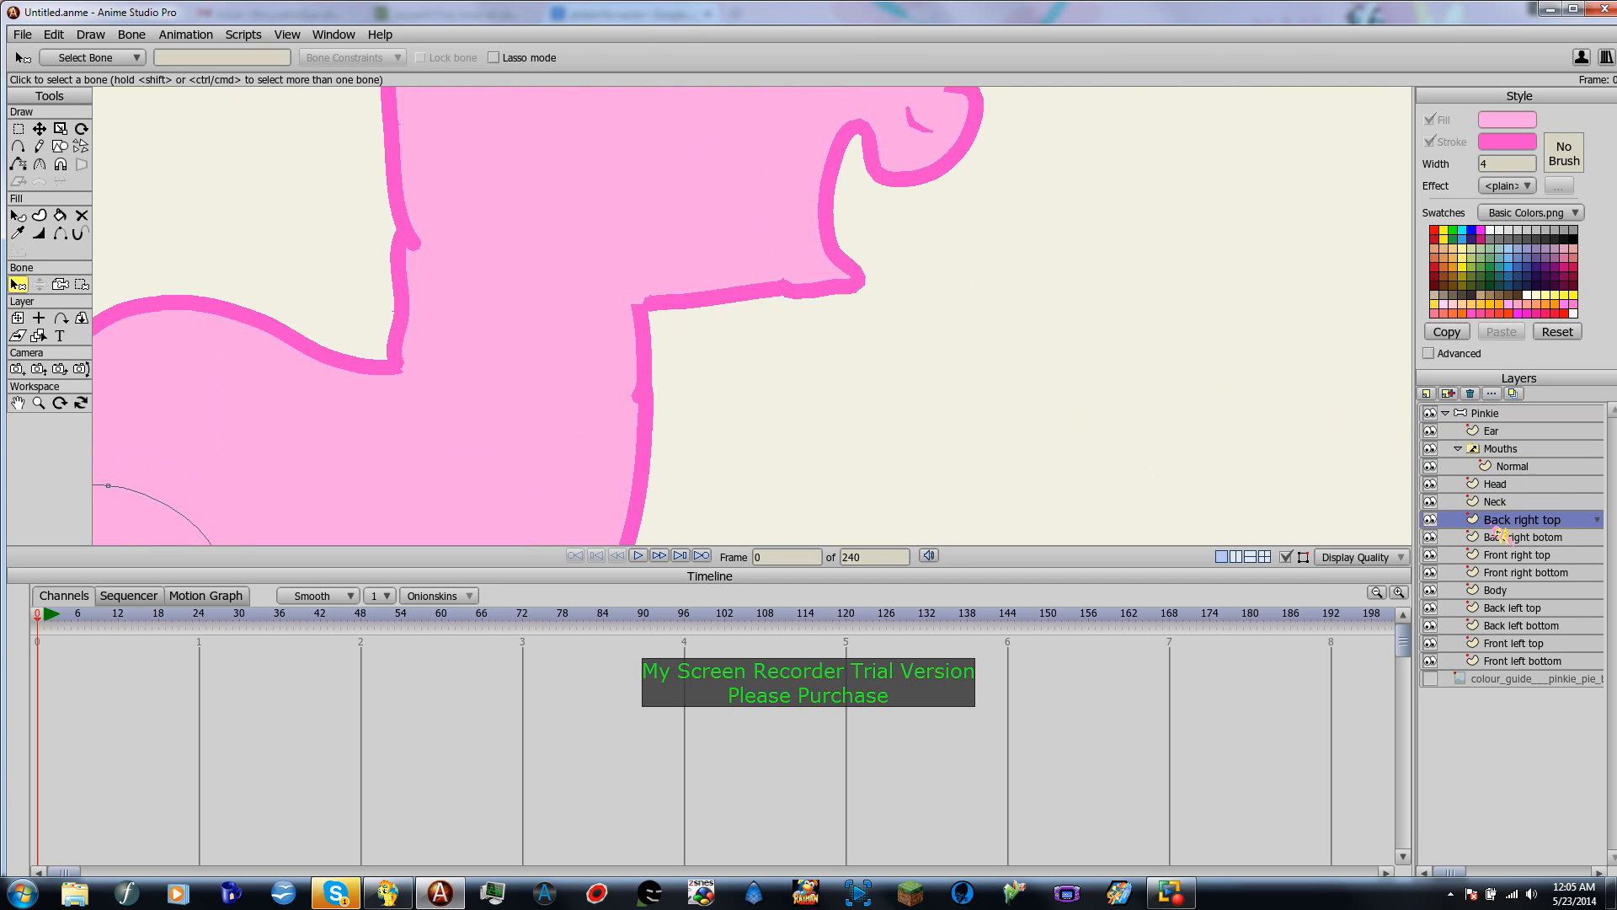
scroll(688, 453, "up", 2)
left_click_drag(686, 450, 902, 412)
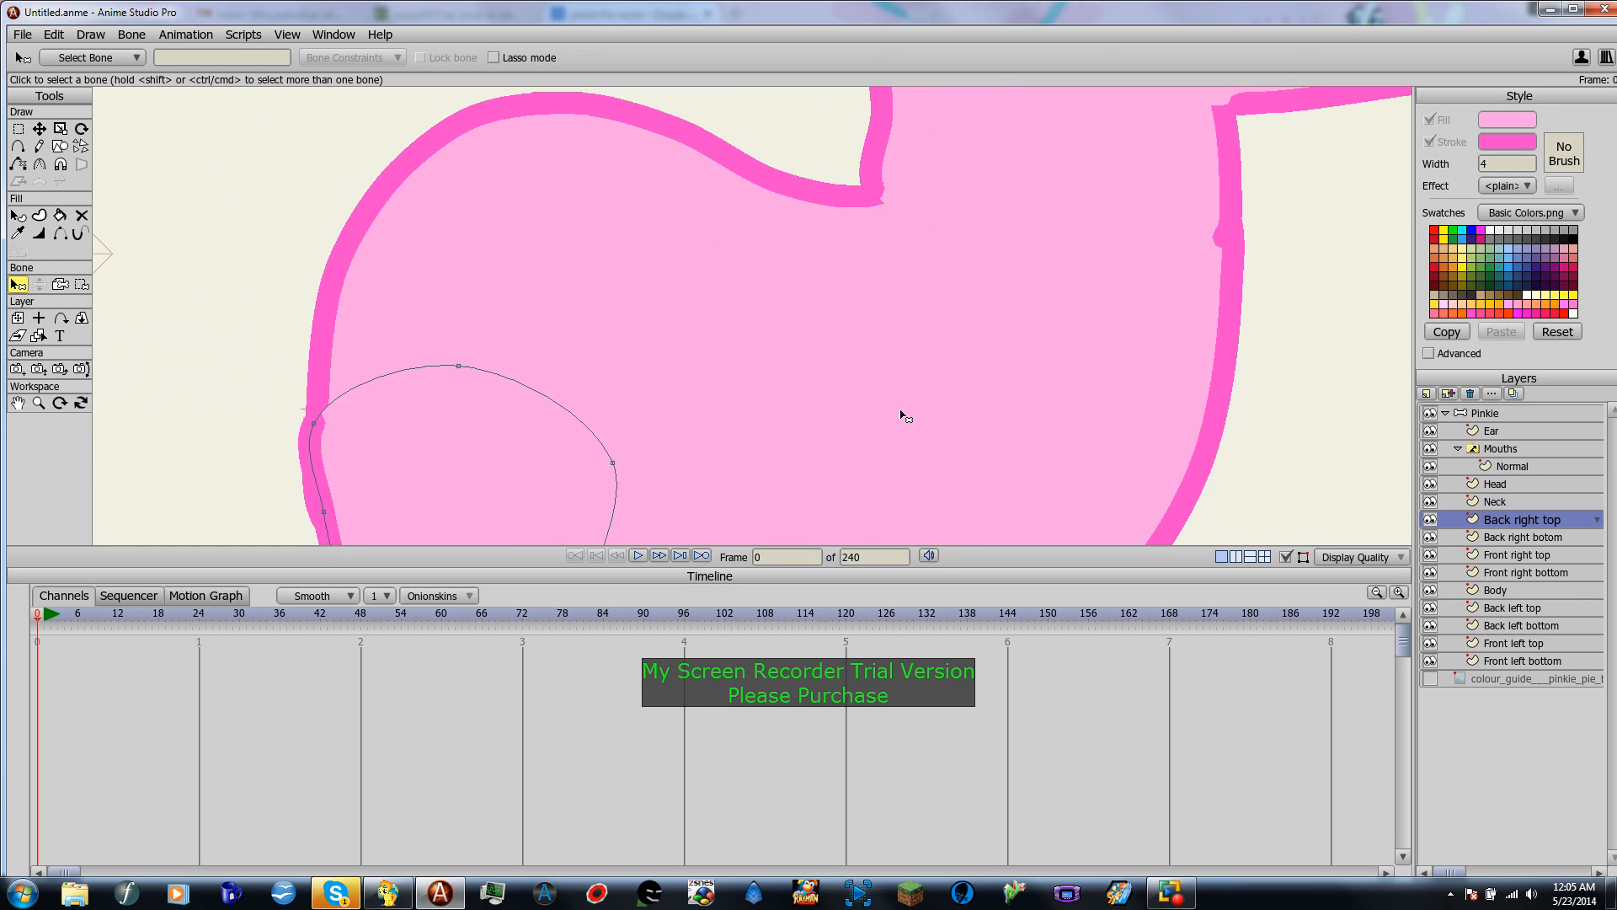
scroll(892, 421, "down", 5)
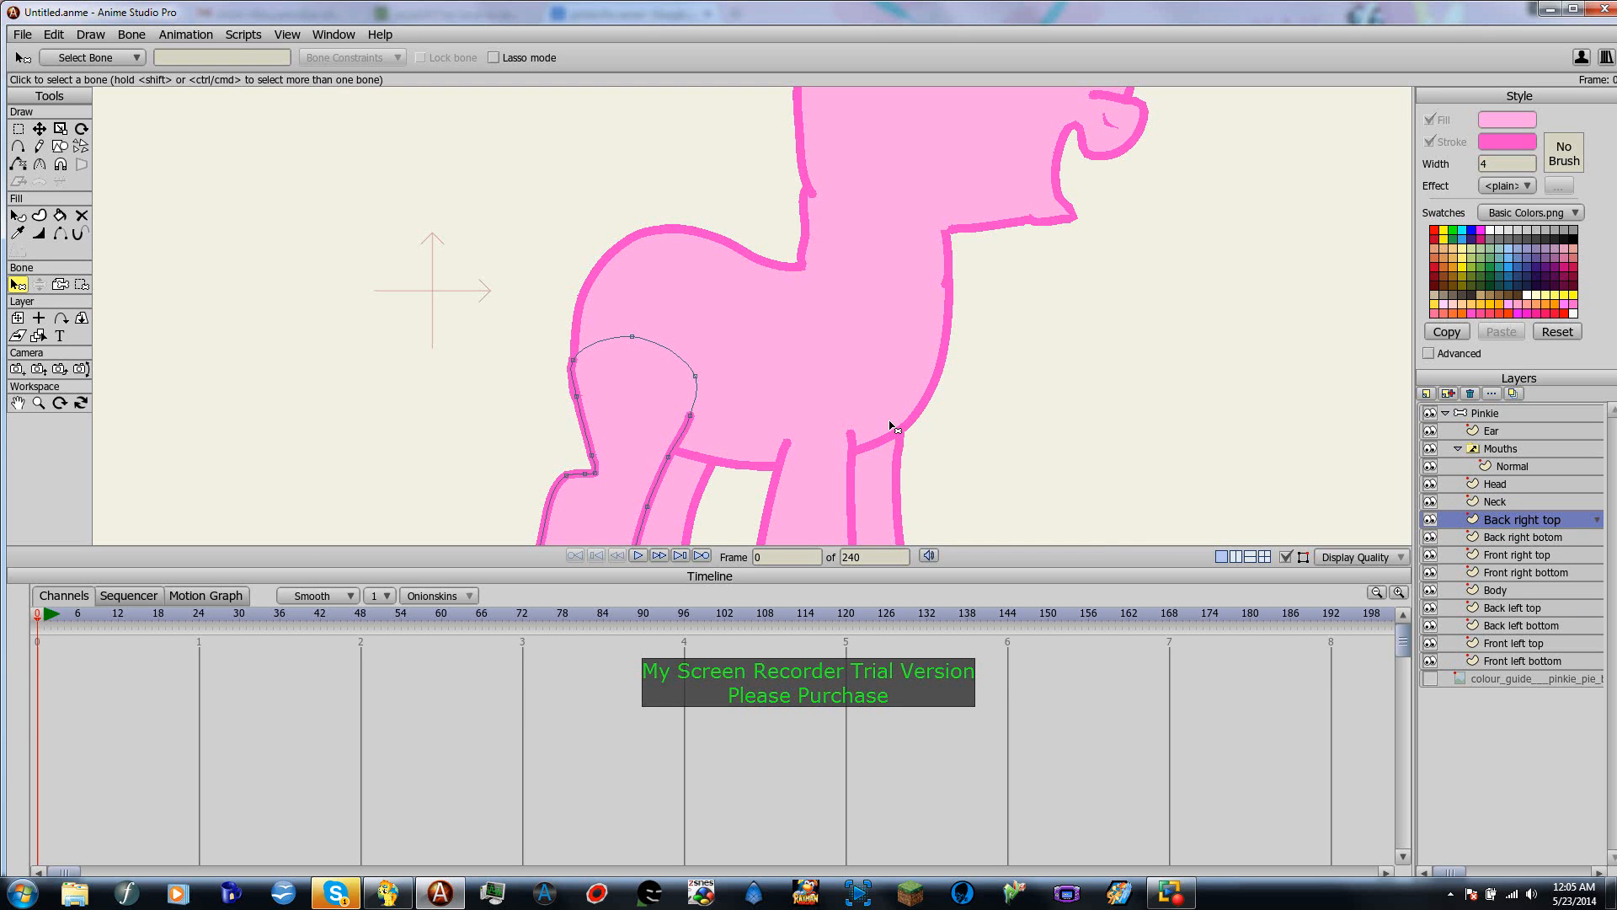
left_click_drag(890, 421, 920, 281)
left_click_drag(924, 369, 936, 245)
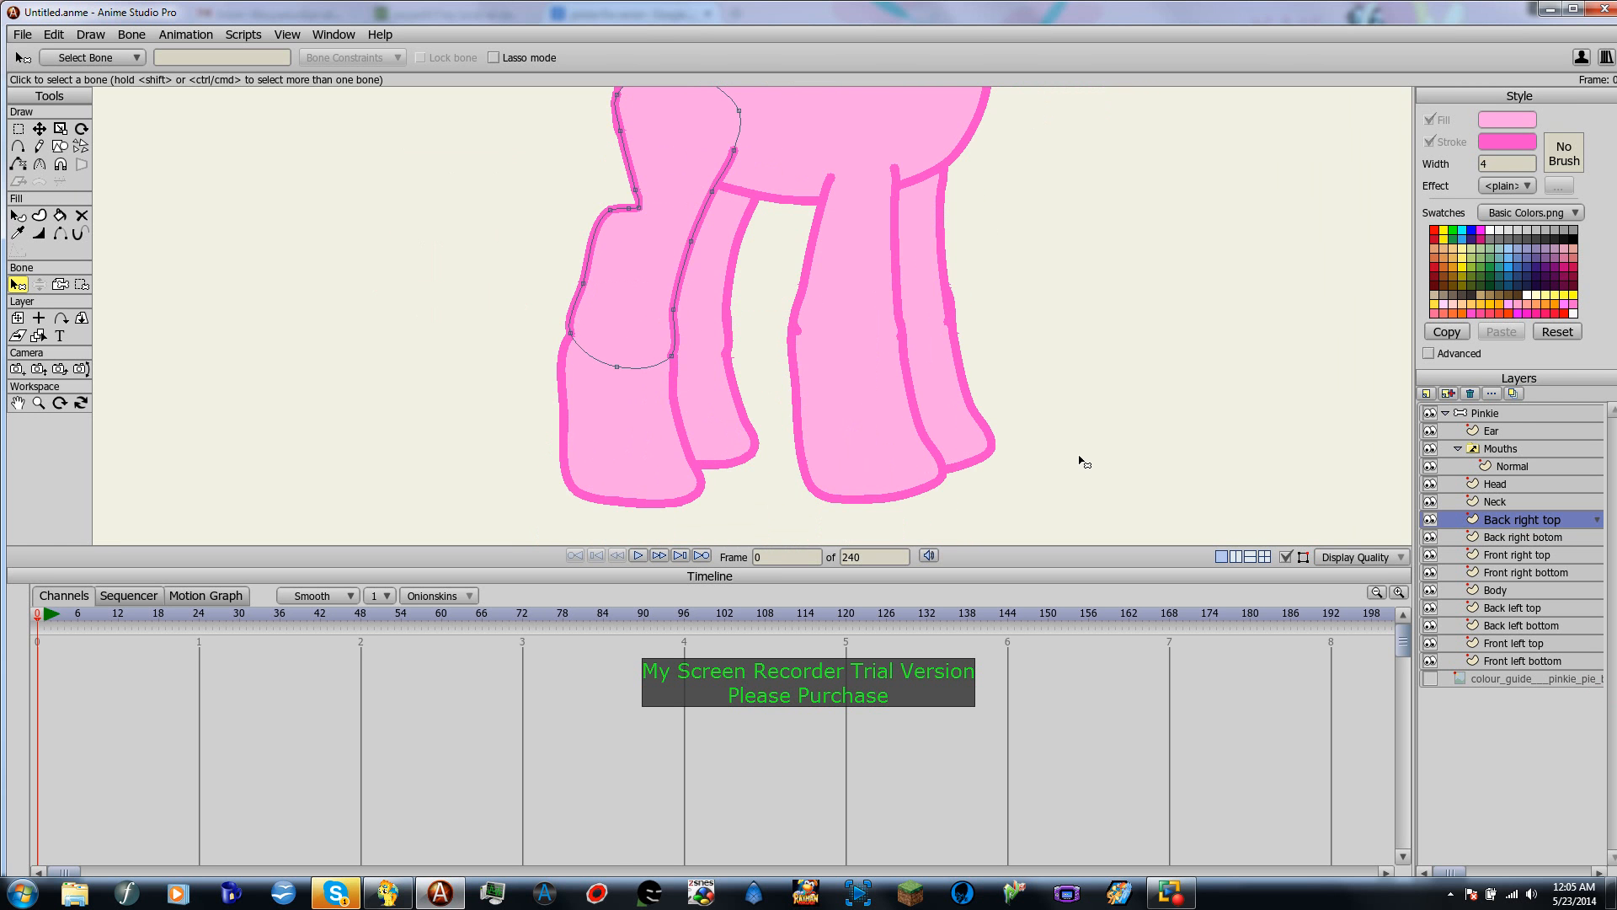
scroll(874, 340, "down", 5)
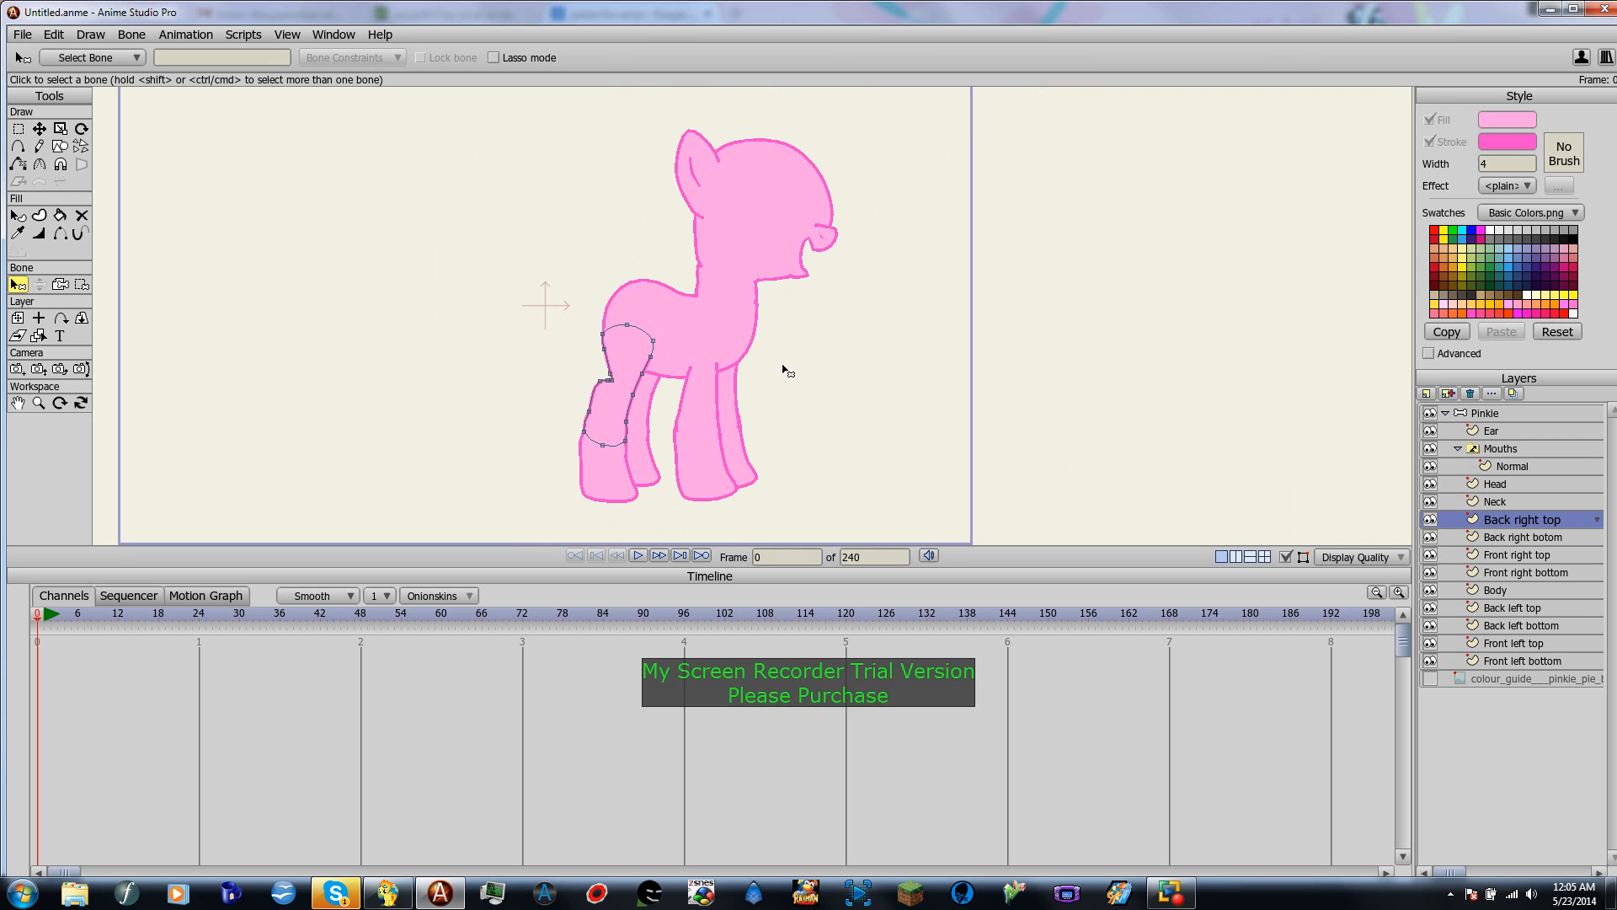
Step: Start saving the project as a new file and browse to the Poinkie Pie folder inside vectors
scroll(809, 360, "down", 2)
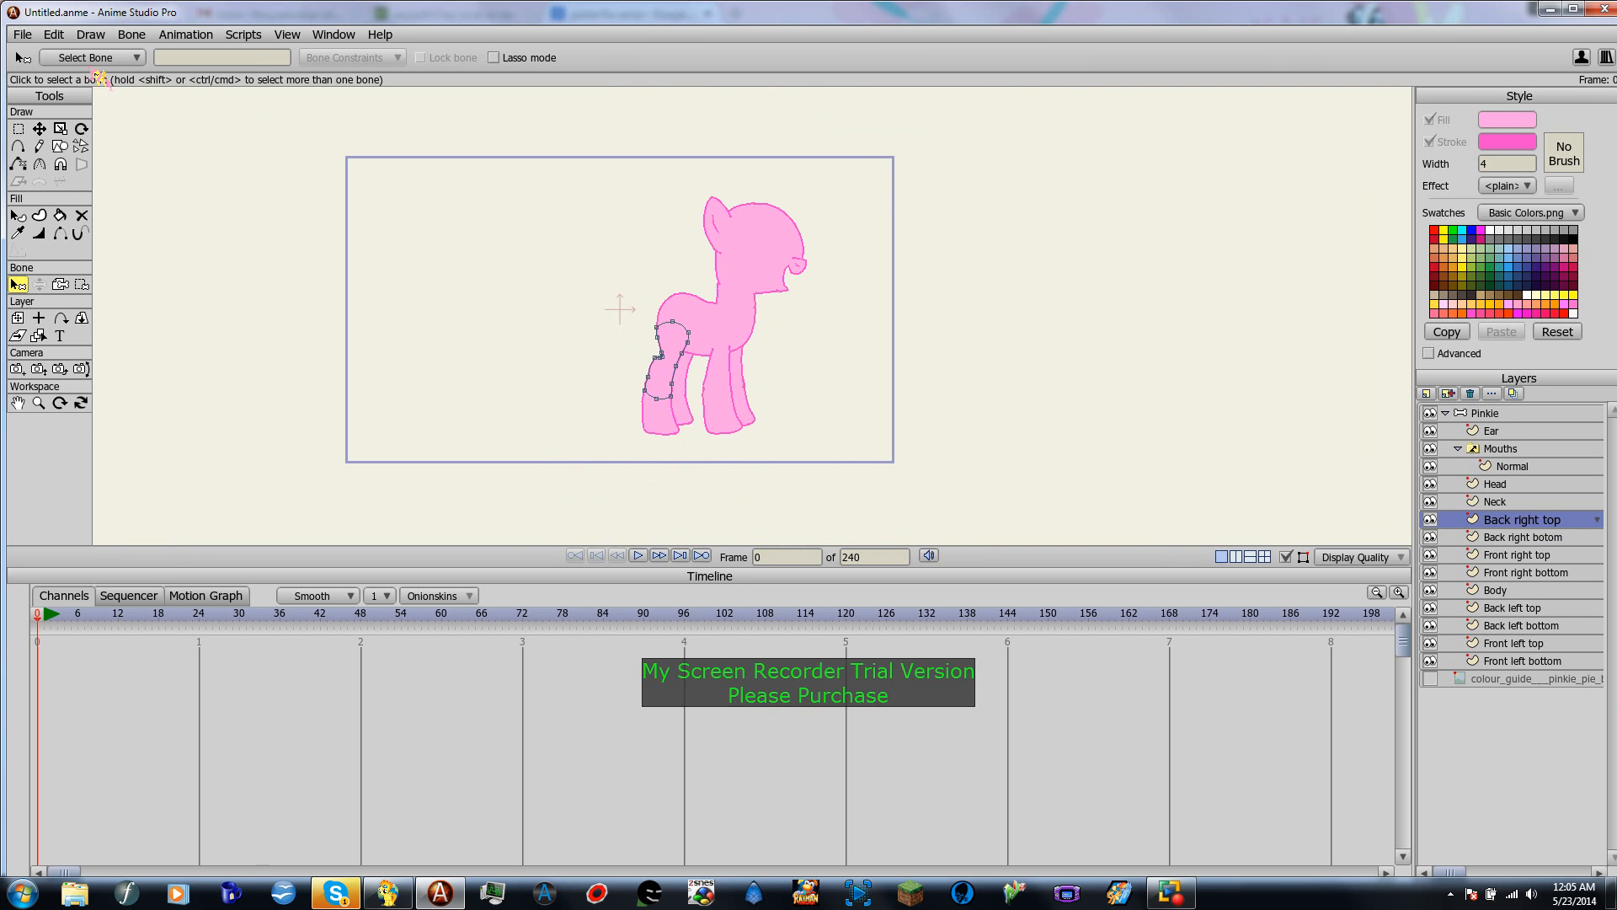
left_click(22, 34)
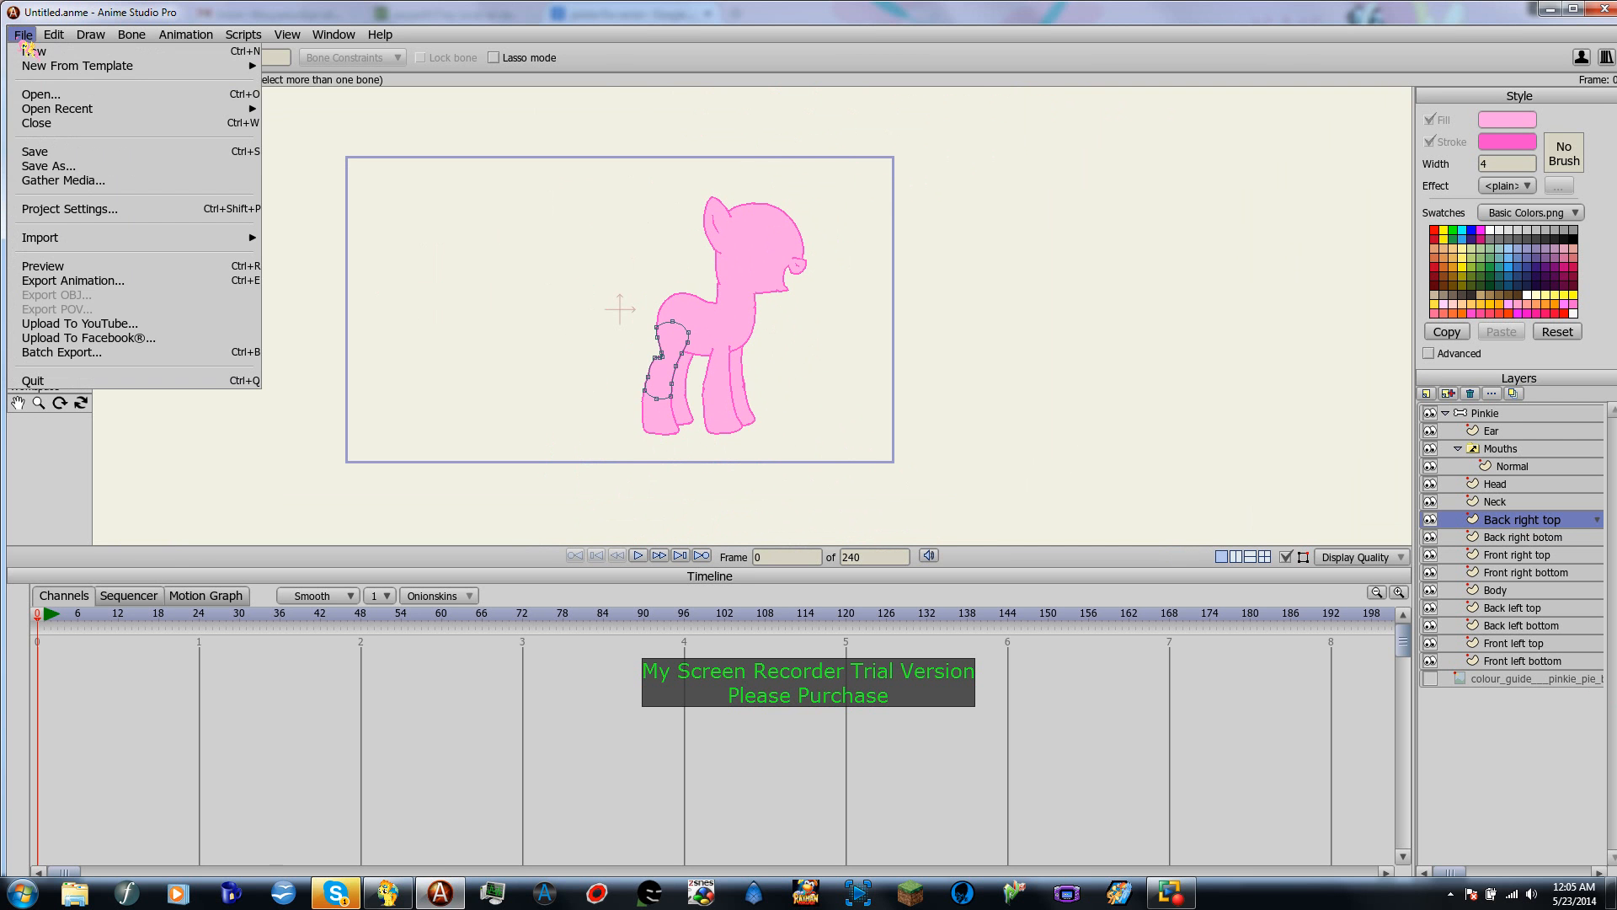
left_click(67, 167)
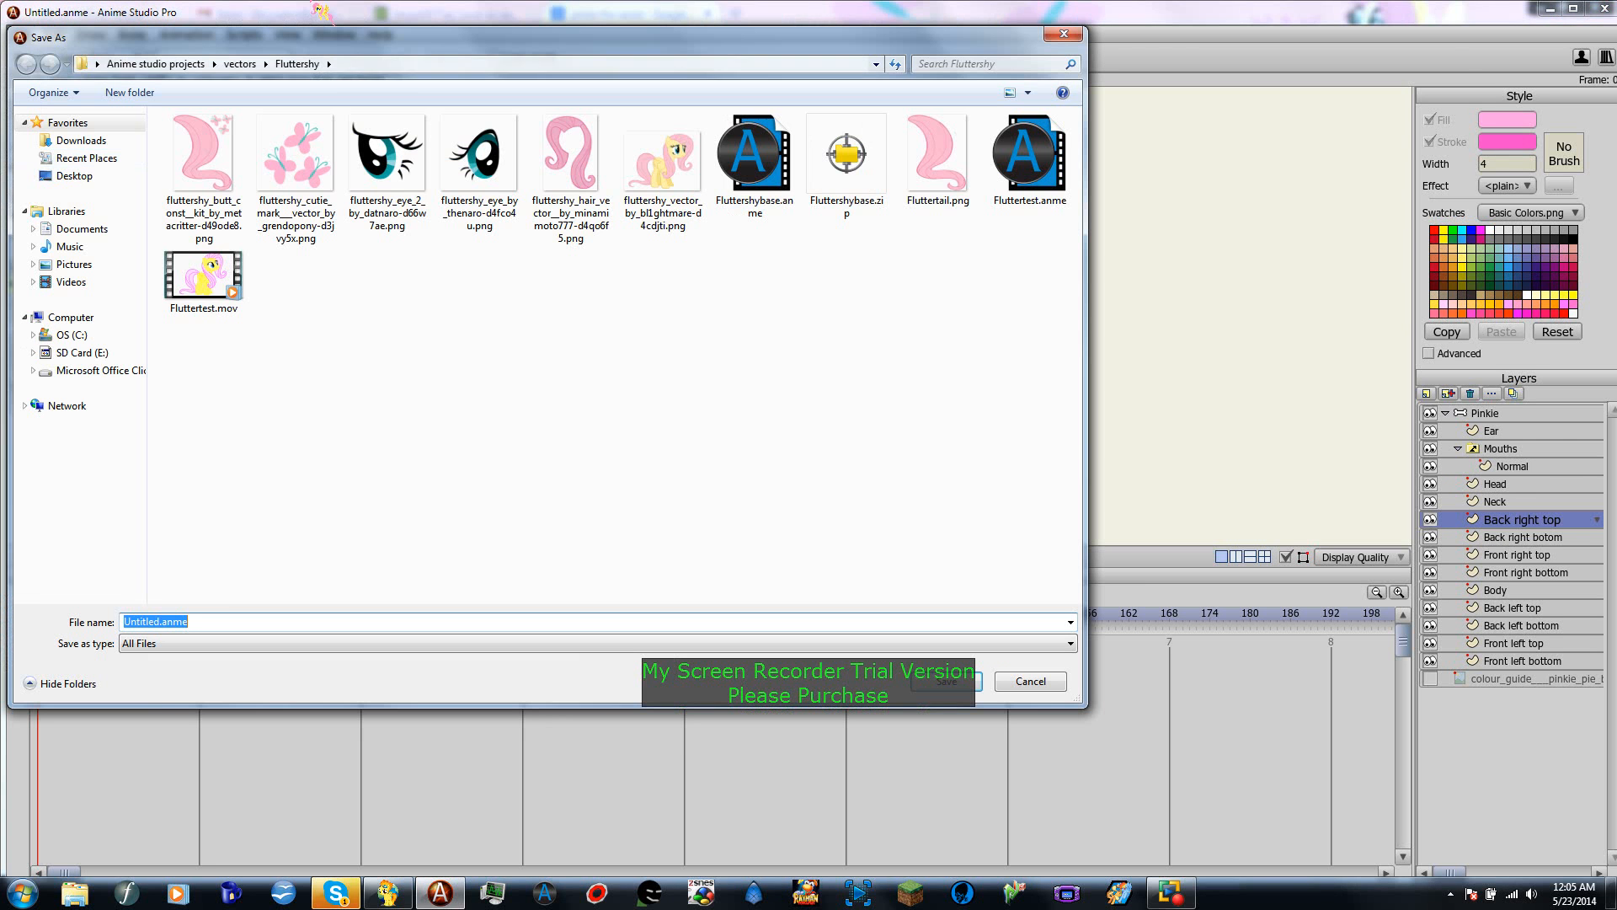
left_click(255, 66)
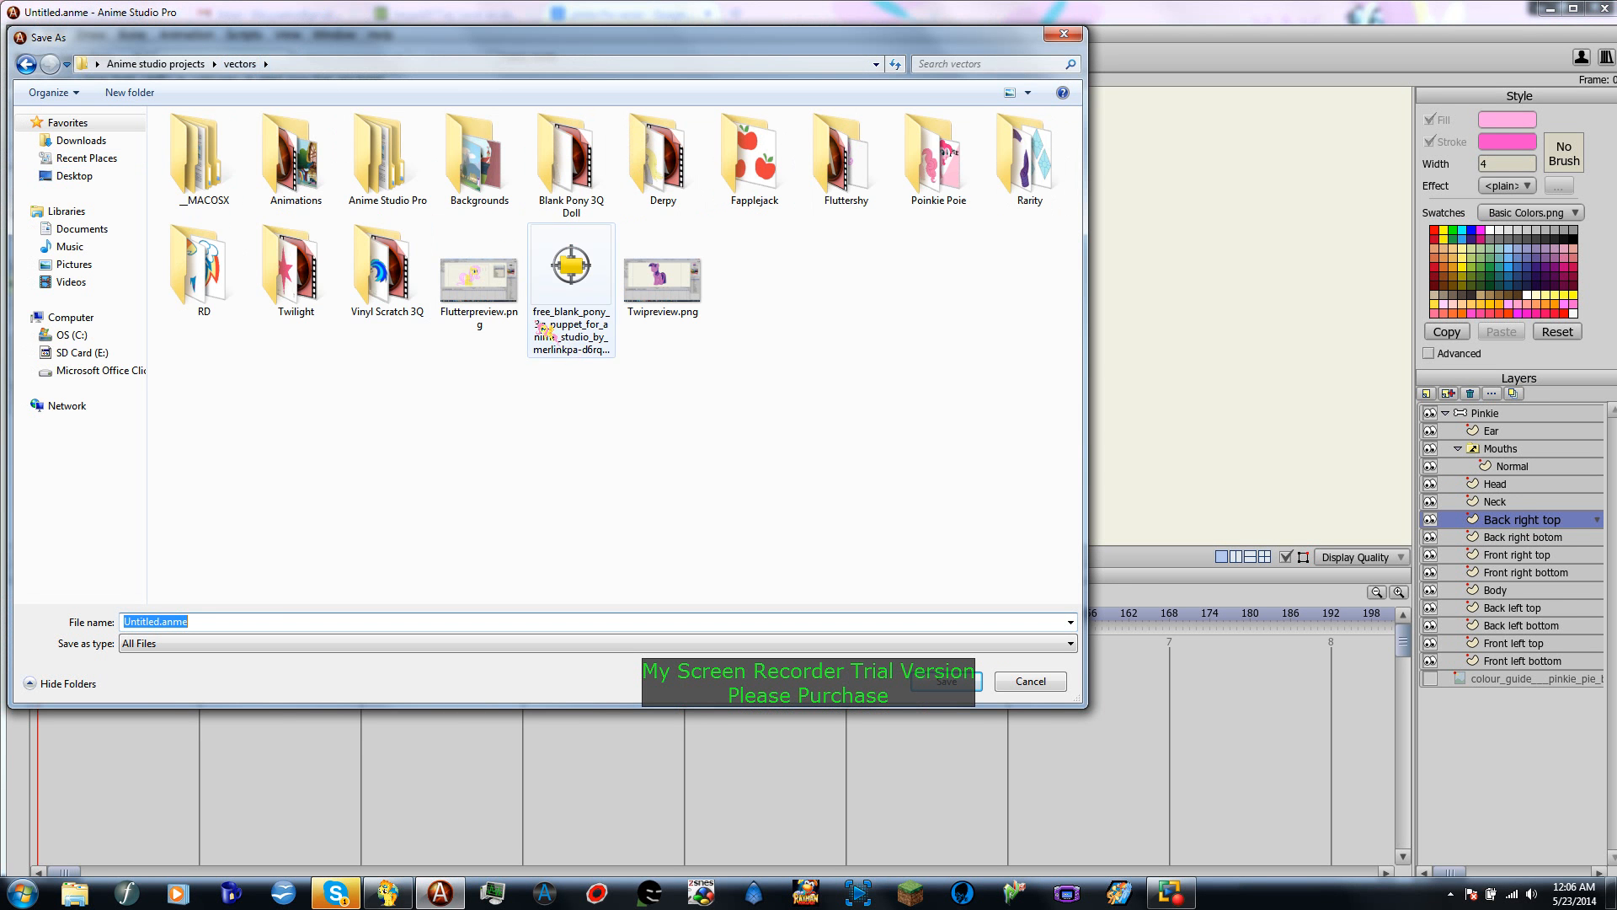
left_click(949, 183)
double_click(948, 183)
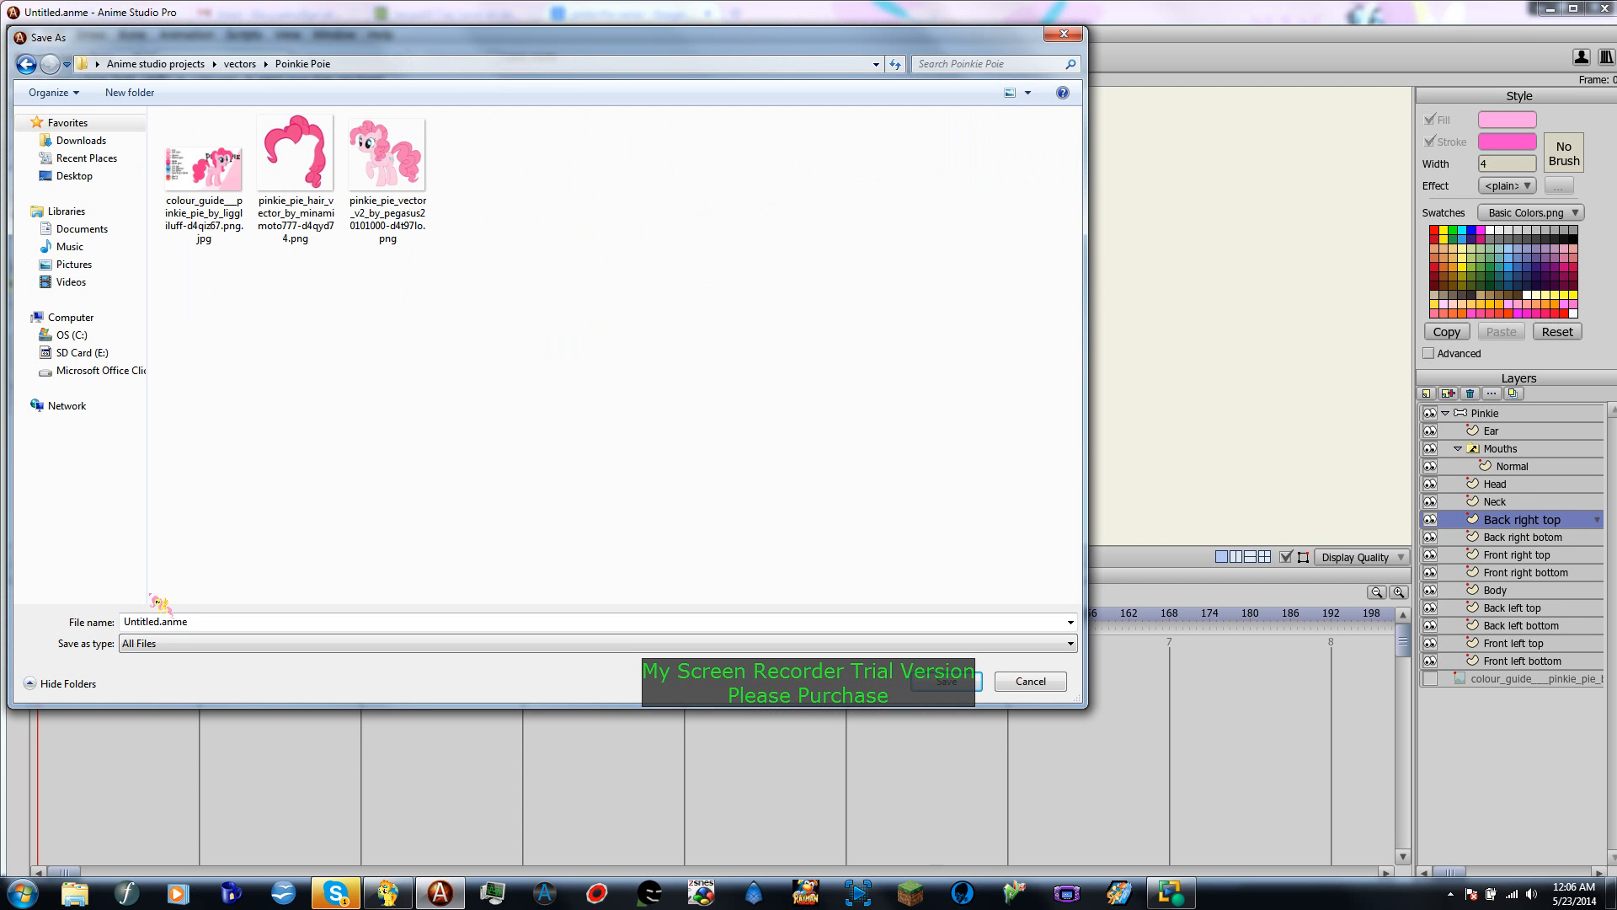
Step: Name the project file PinkiePieBase.anme and save it
left_click(140, 623)
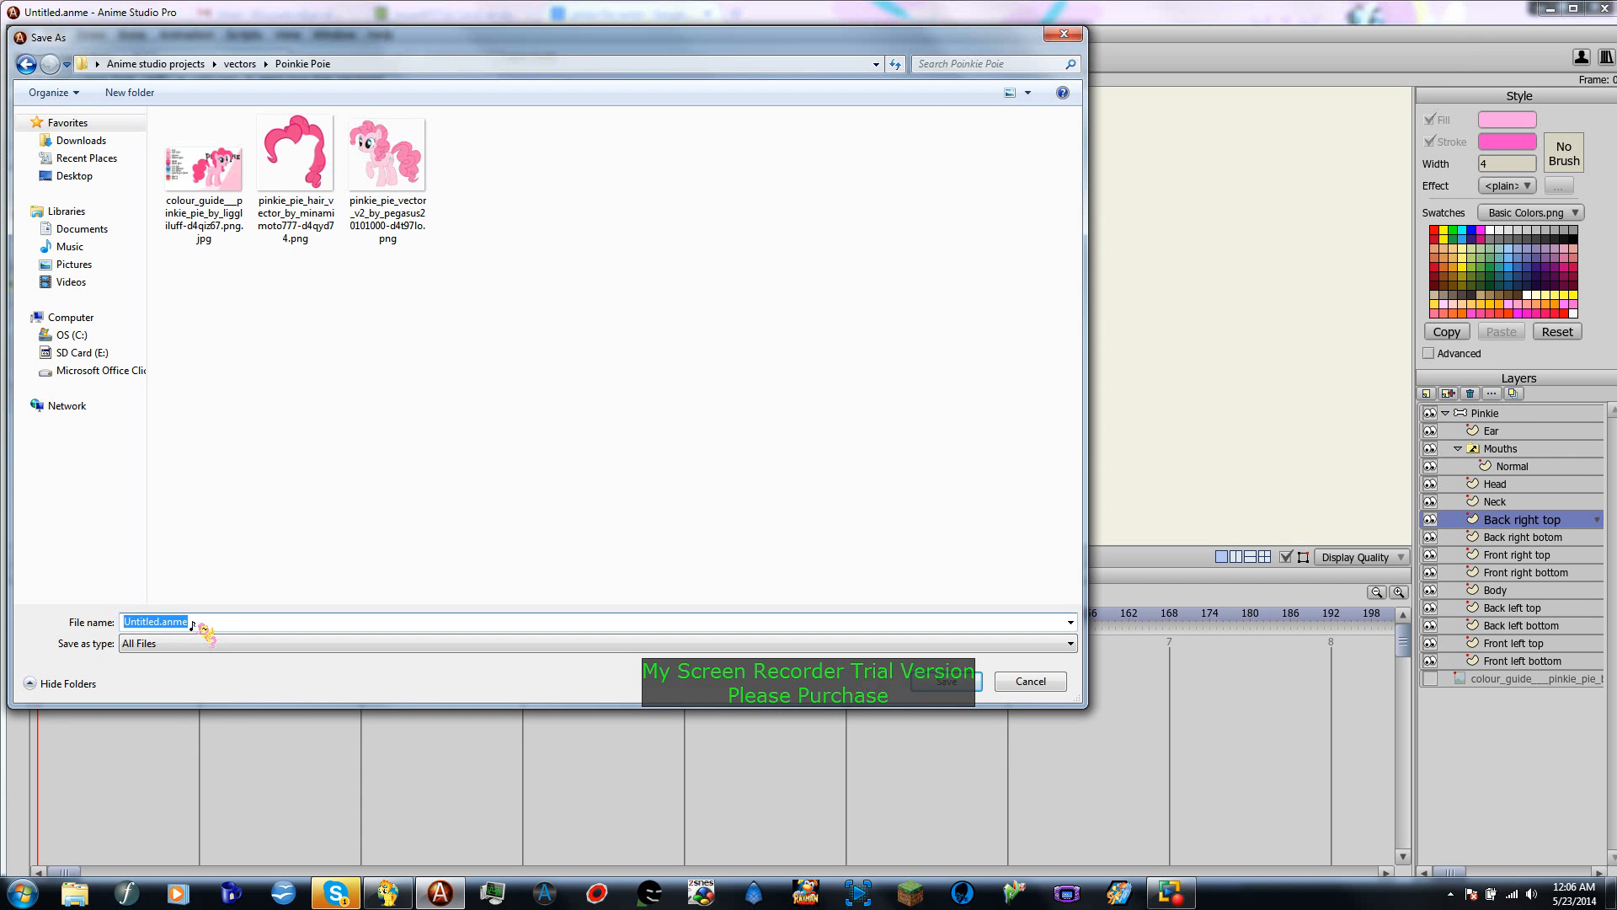
left_click(161, 621)
double_click(162, 622)
left_click(156, 623)
left_click_drag(159, 621, 103, 628)
type("PinkiePiebase")
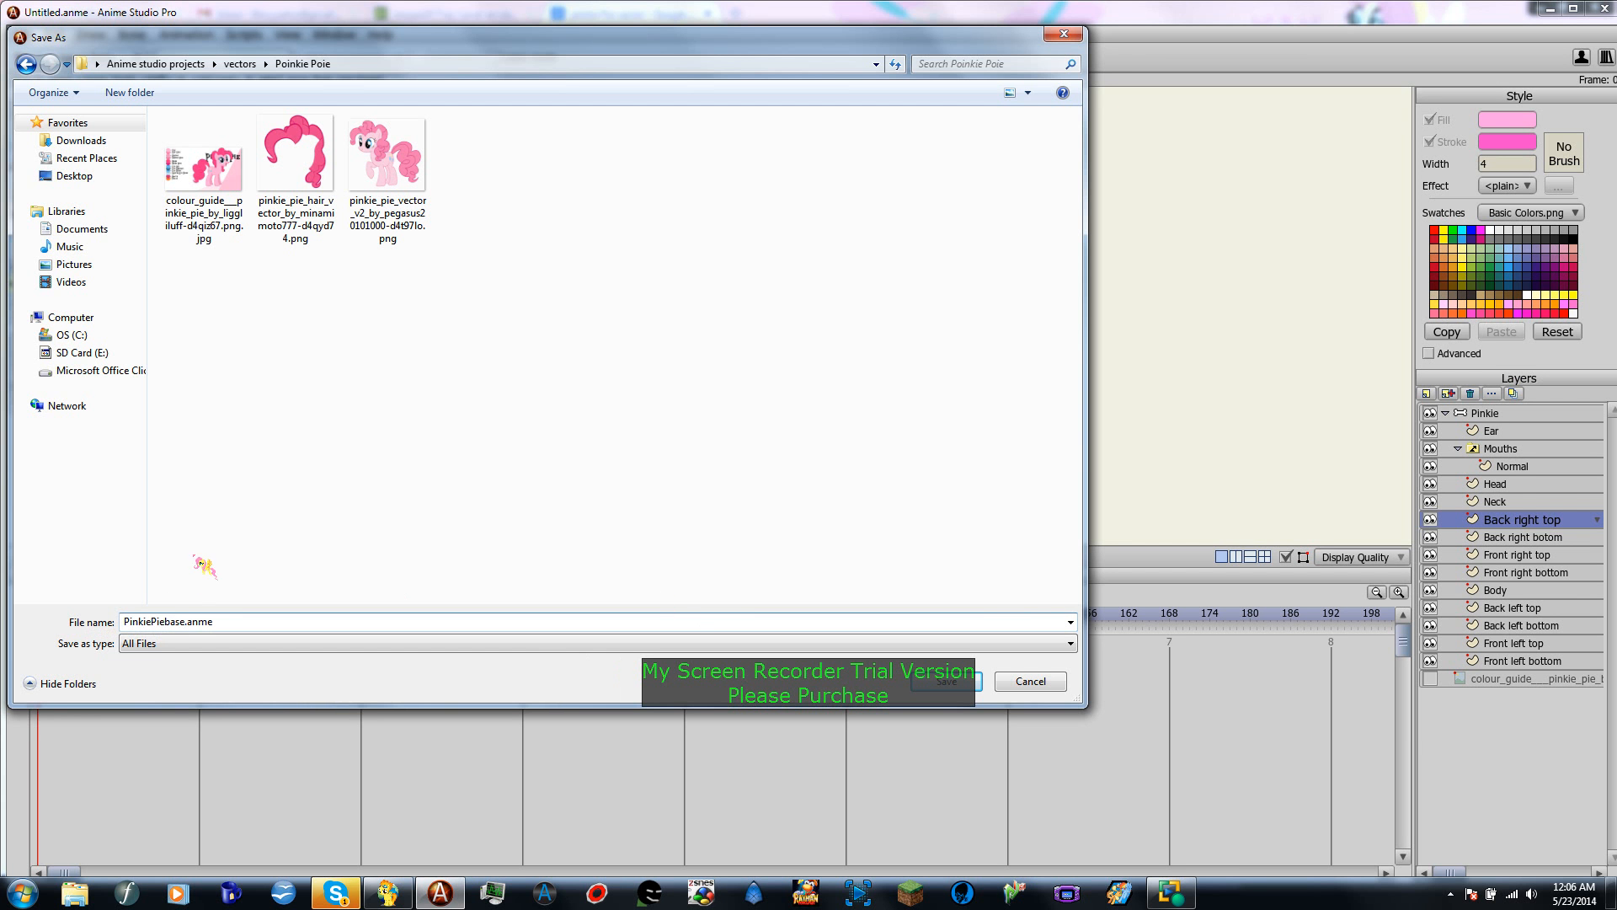
left_click(171, 624)
key("BackSpace")
type("B")
left_click(947, 686)
Step: Select the Pinkie bone layer and show the colour guide reference layer behind the traced body
scroll(776, 411, "up", 5)
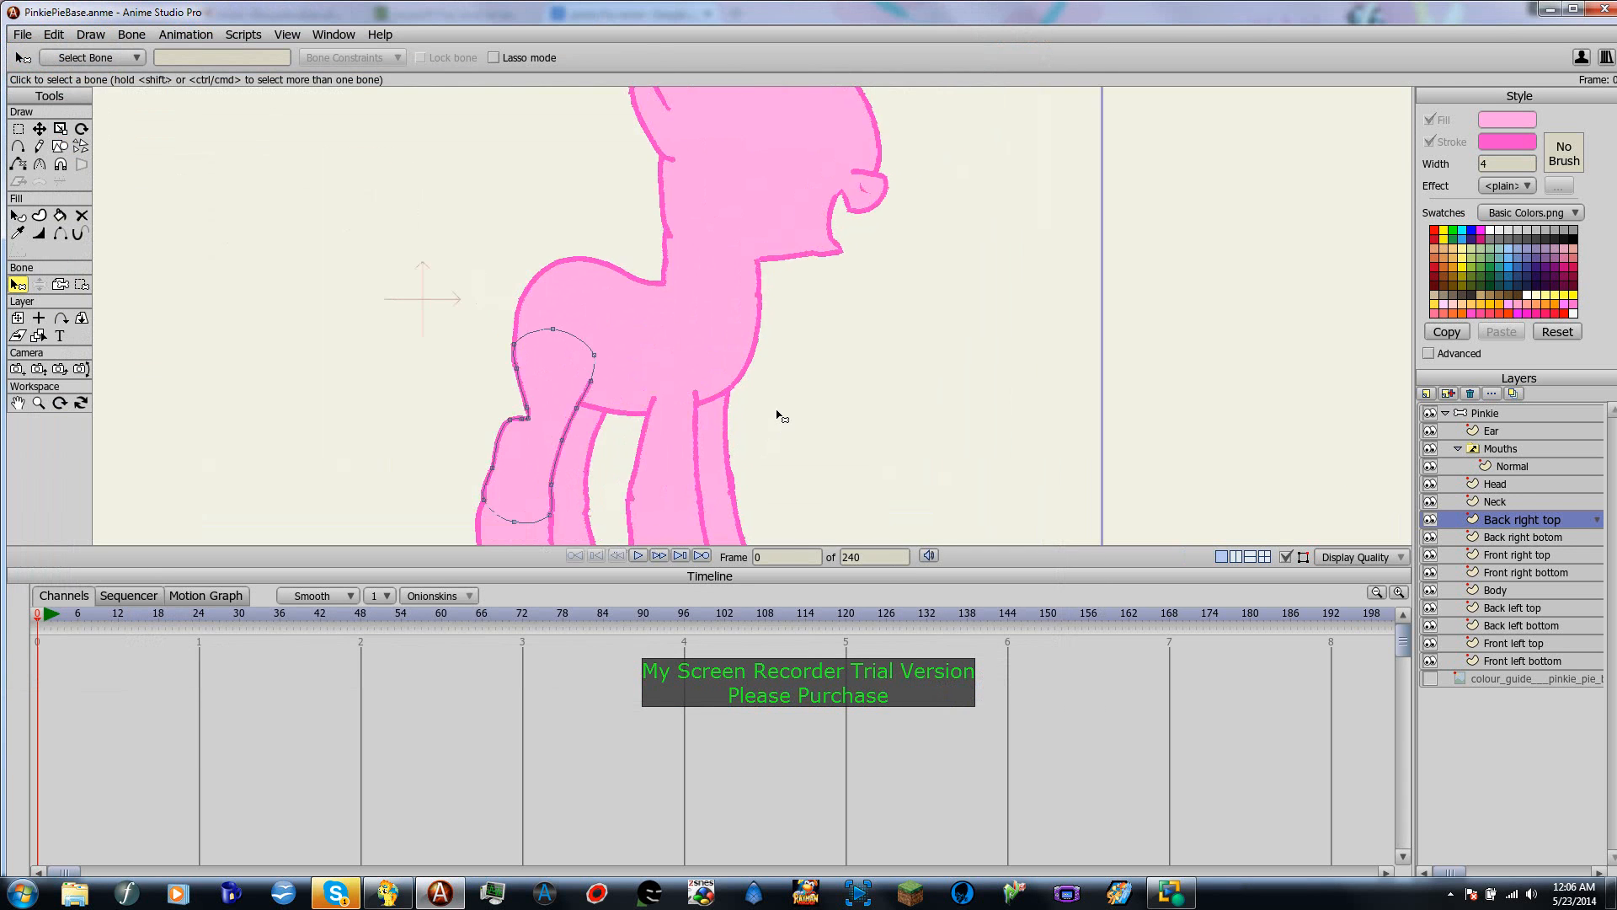
scroll(776, 411, "down", 3)
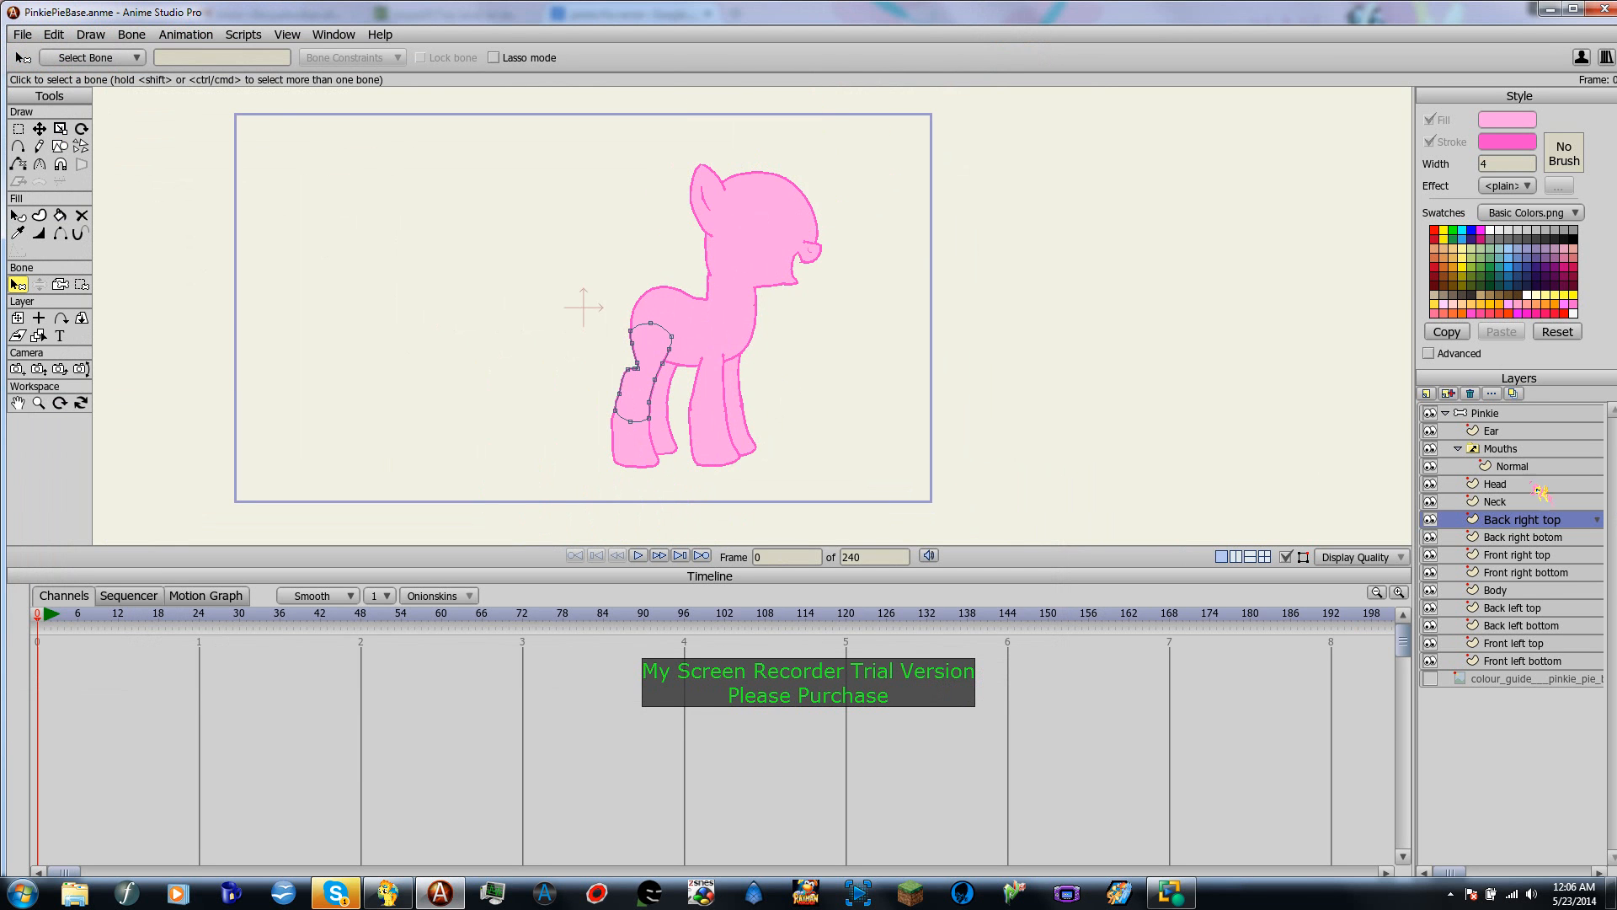
left_click(1499, 431)
left_click(1496, 415)
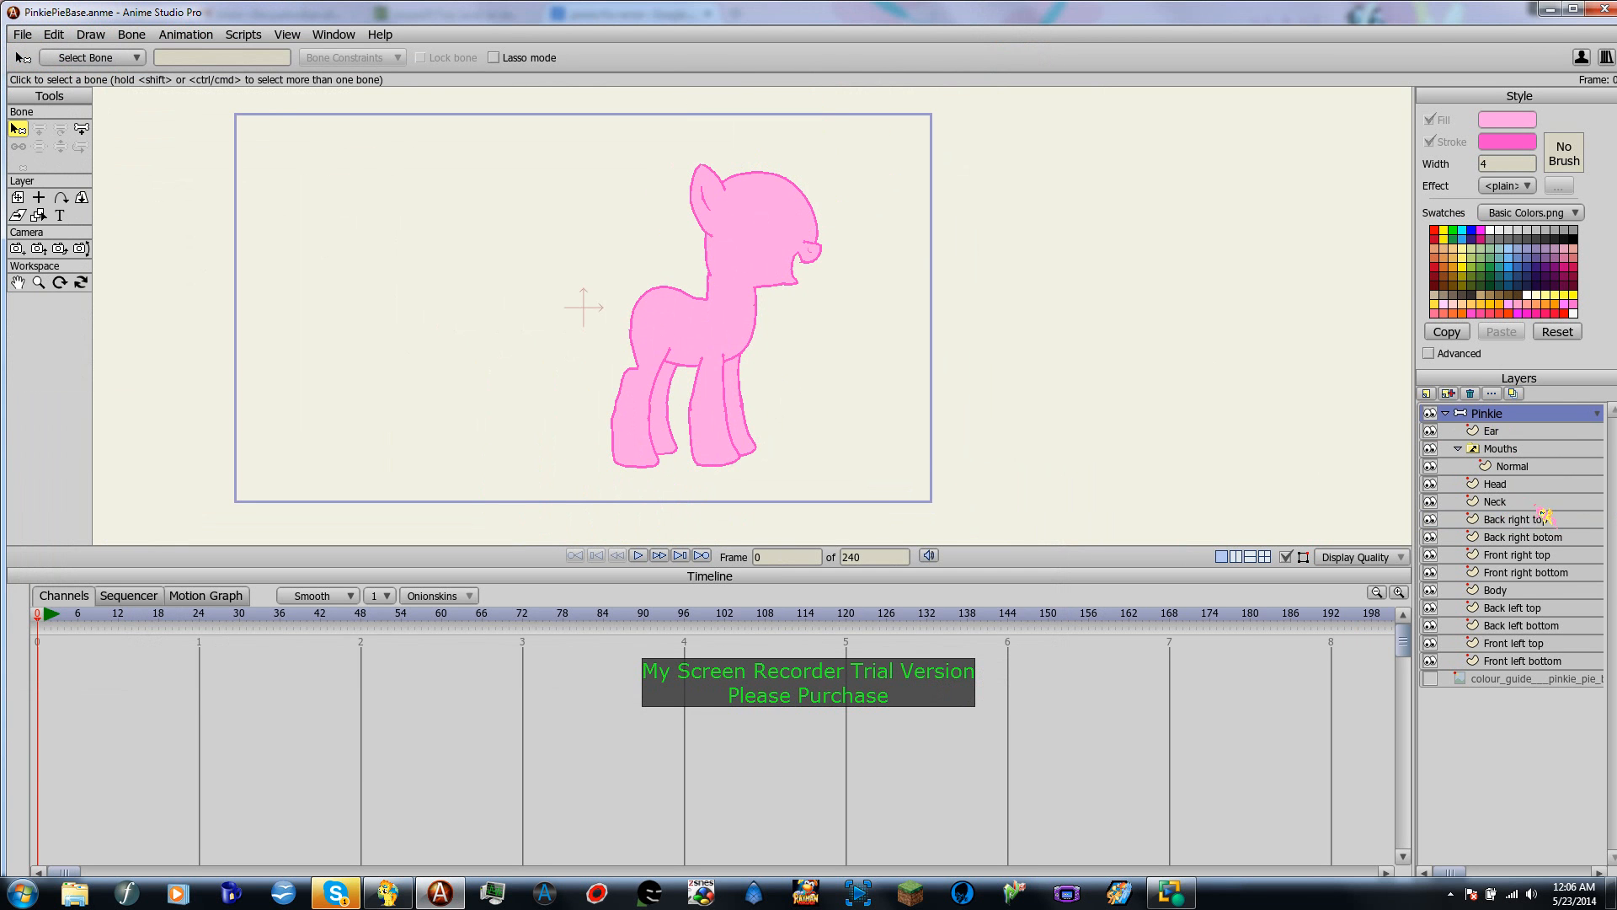
left_click(1432, 680)
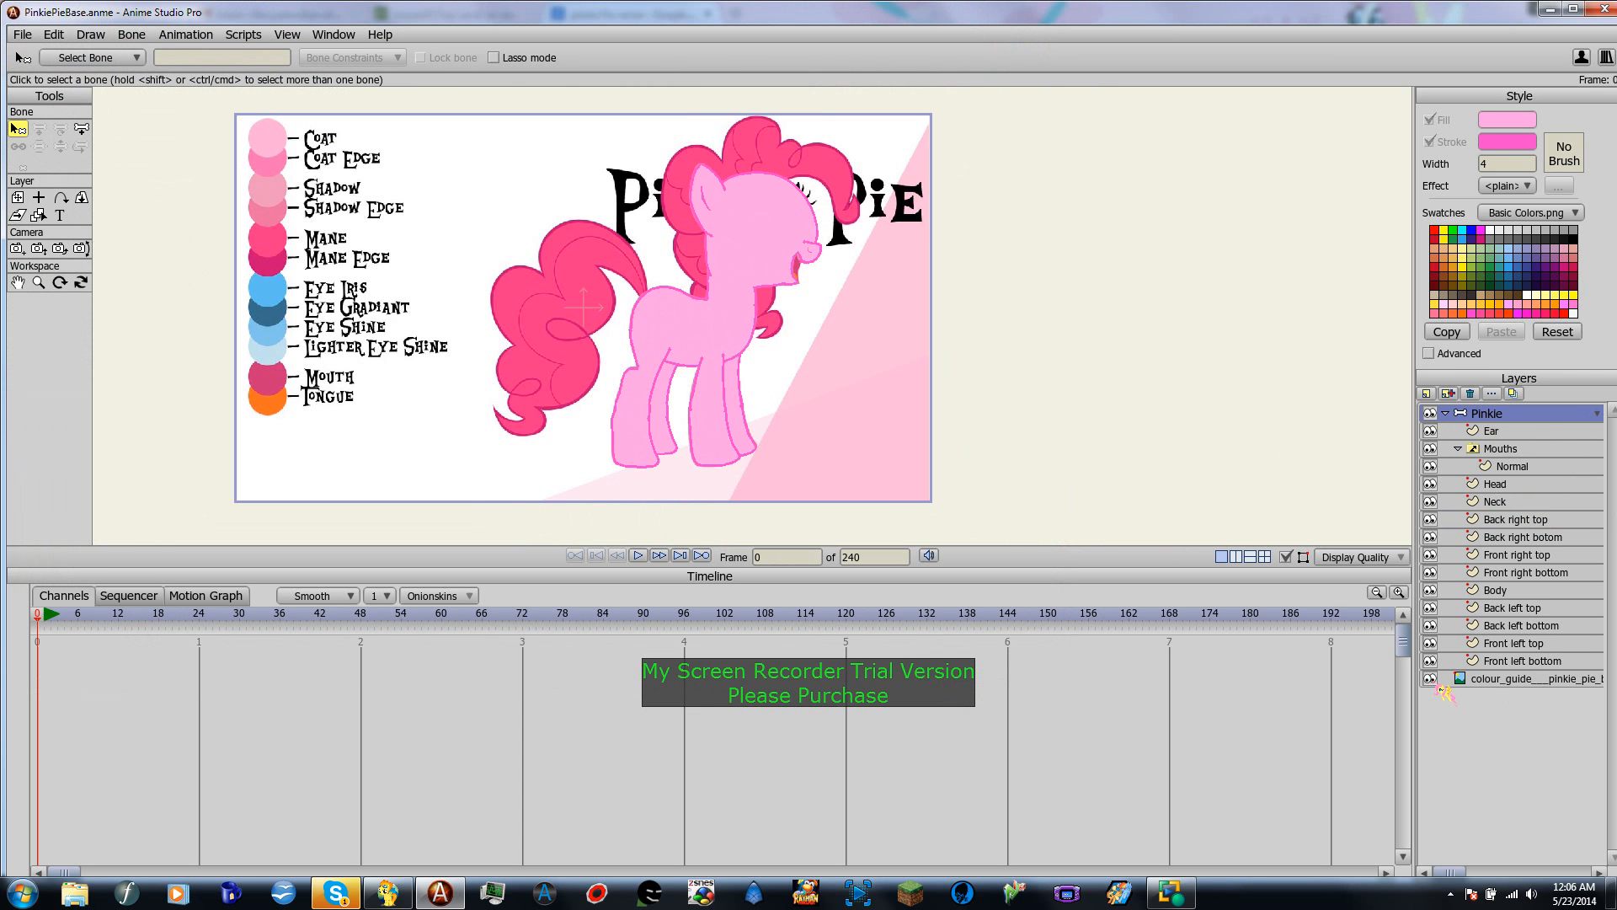
scroll(792, 337, "down", 4)
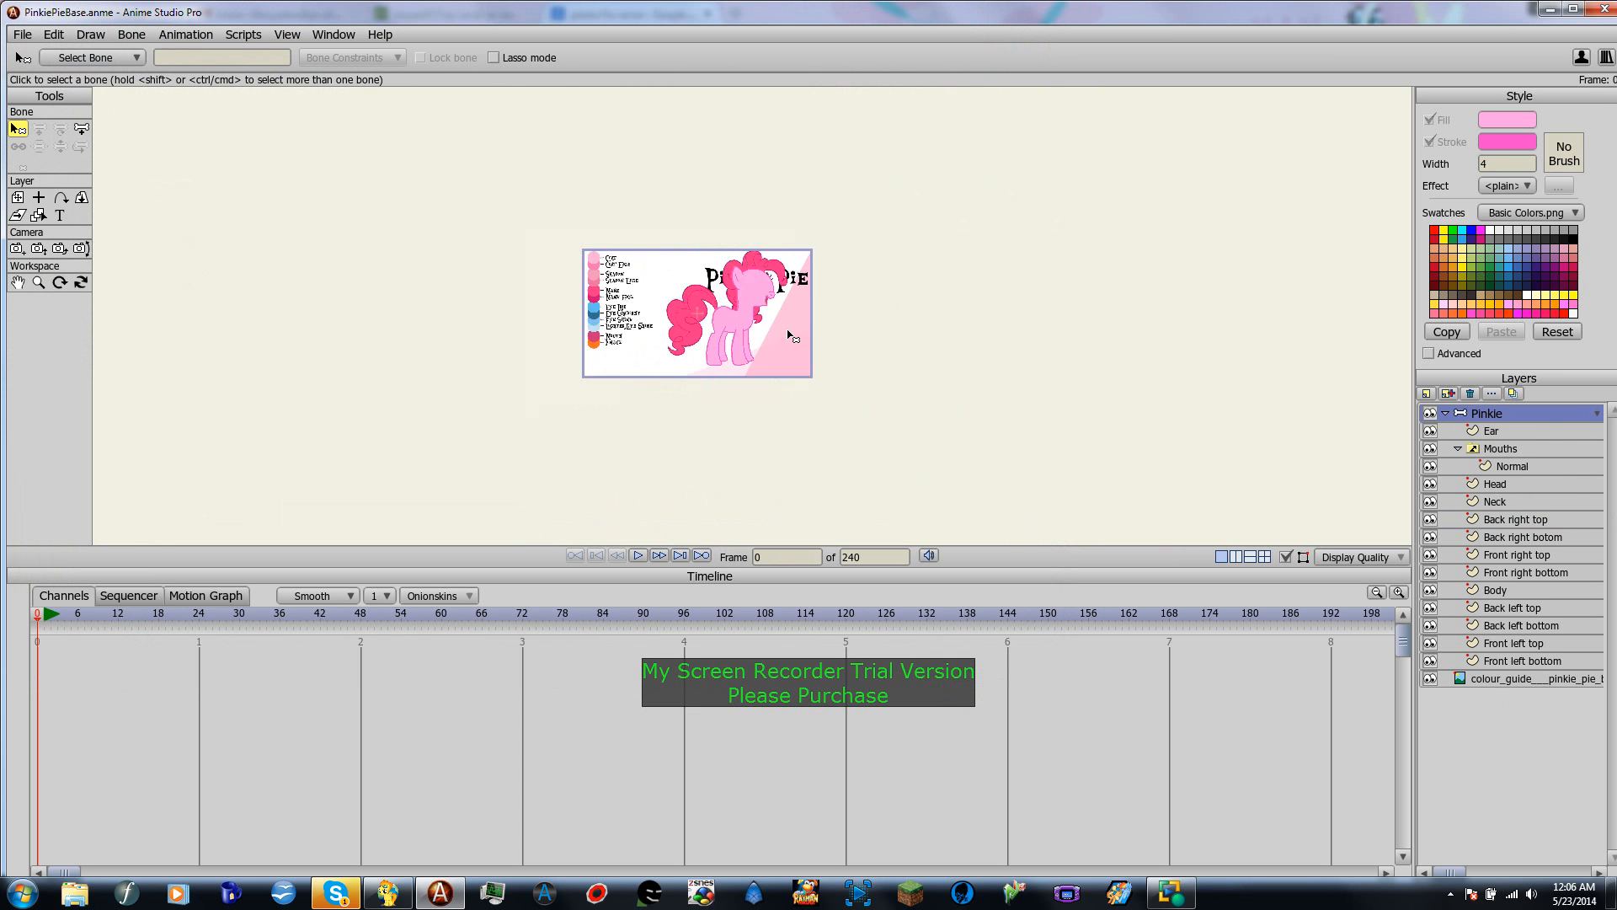
scroll(792, 337, "up", 5)
scroll(792, 337, "down", 1)
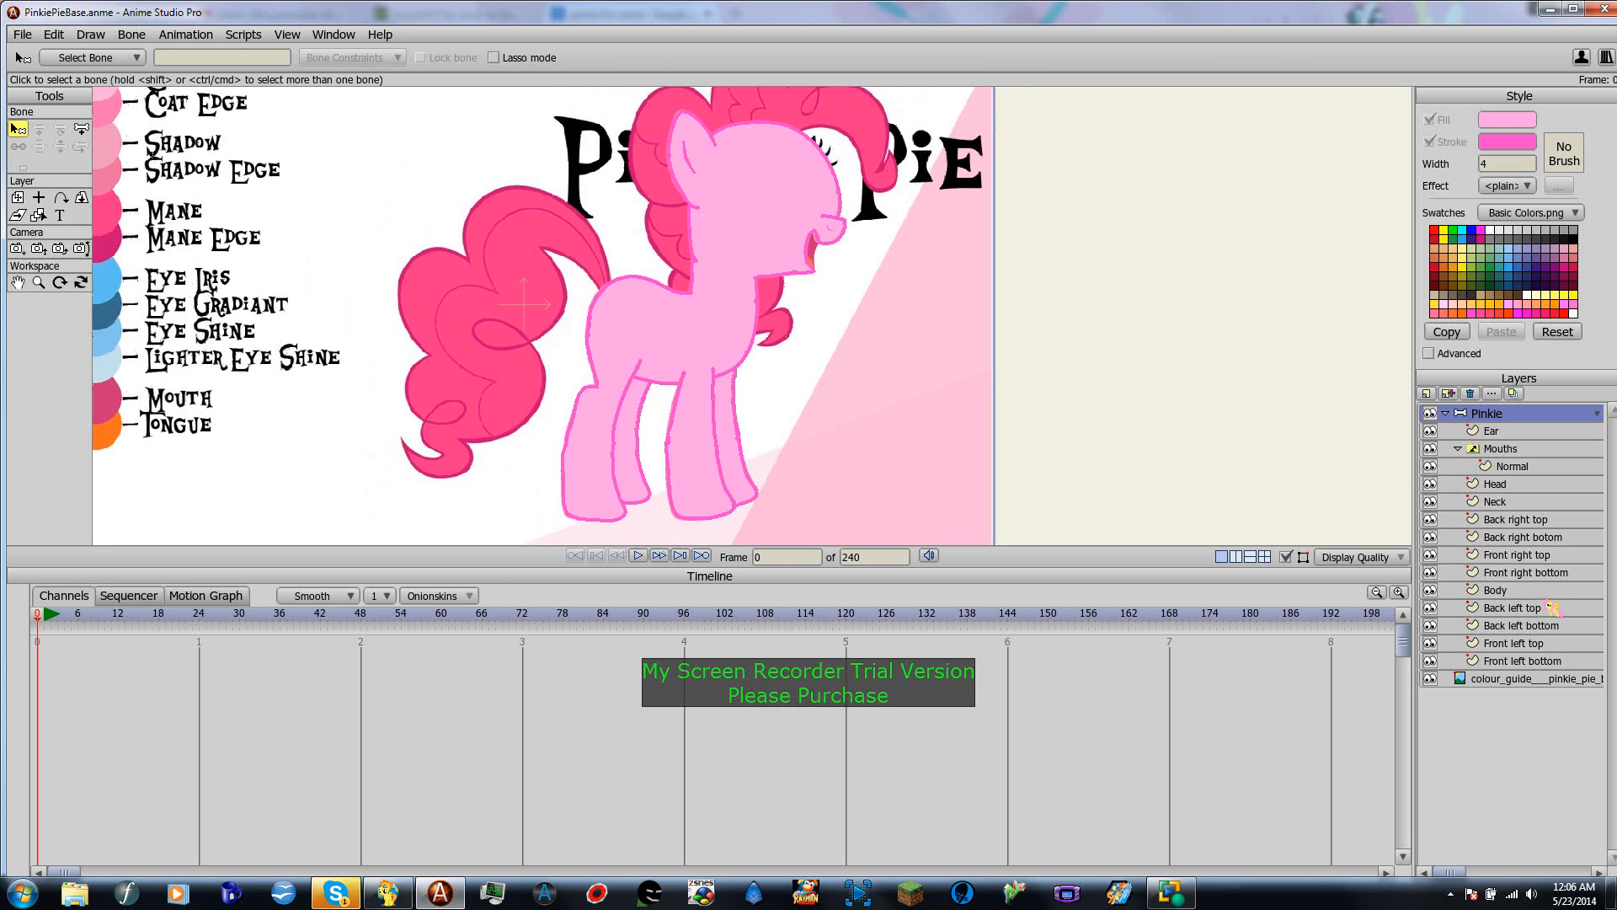
Step: Hide the Pinkie bone layer and examine the reference pony's untraced eyes, mane, tail and cutie mark
left_click(1429, 413)
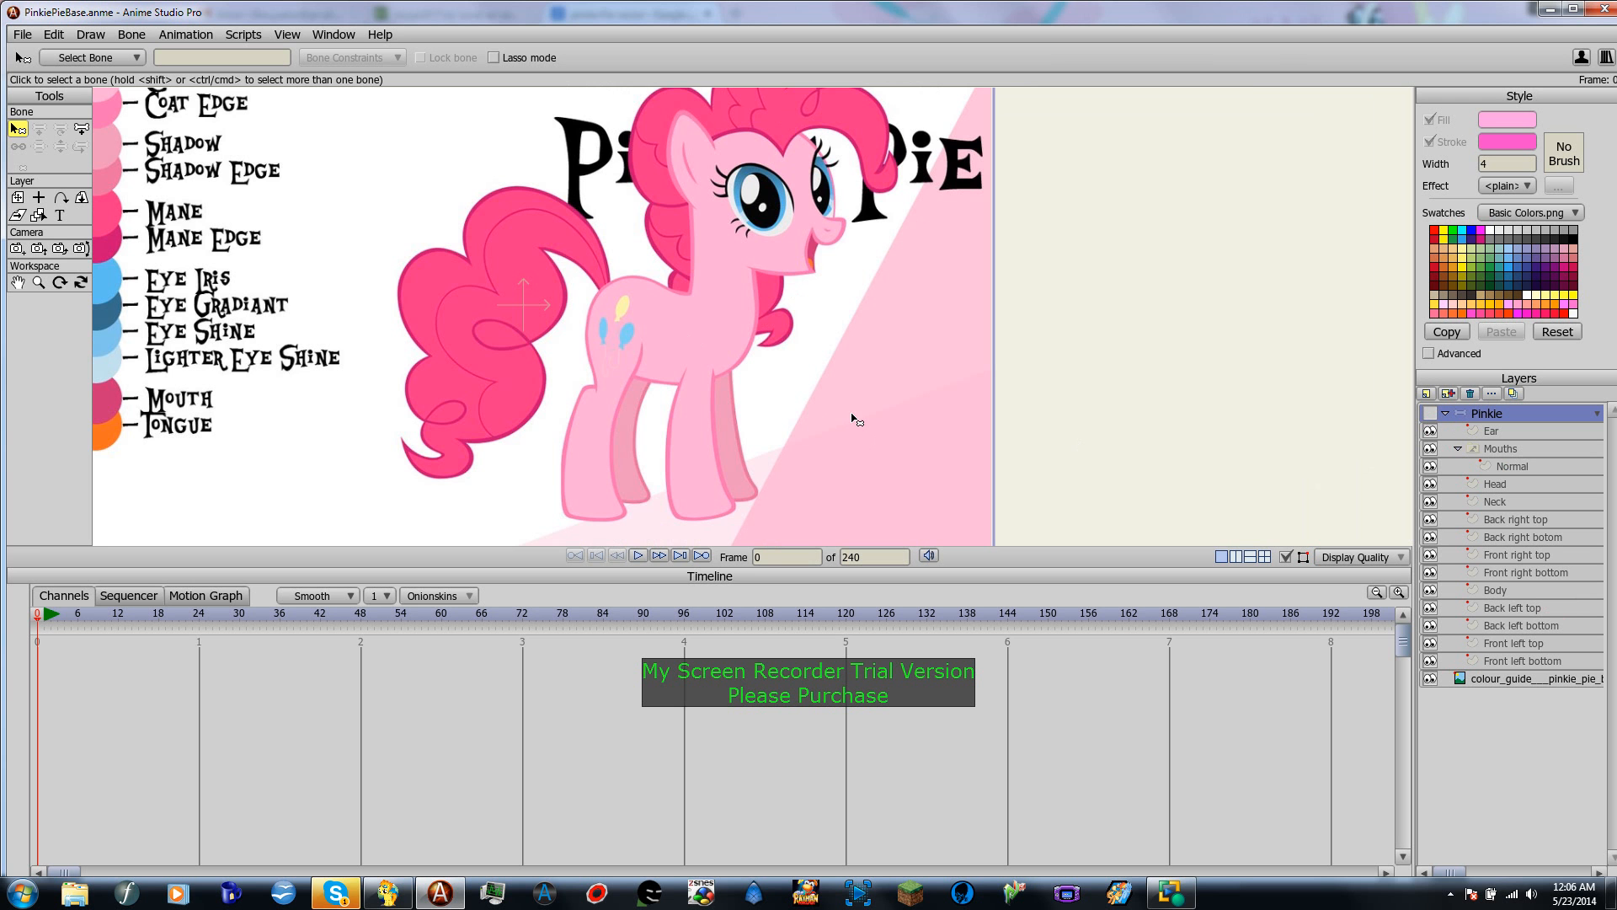
scroll(866, 247, "up", 2)
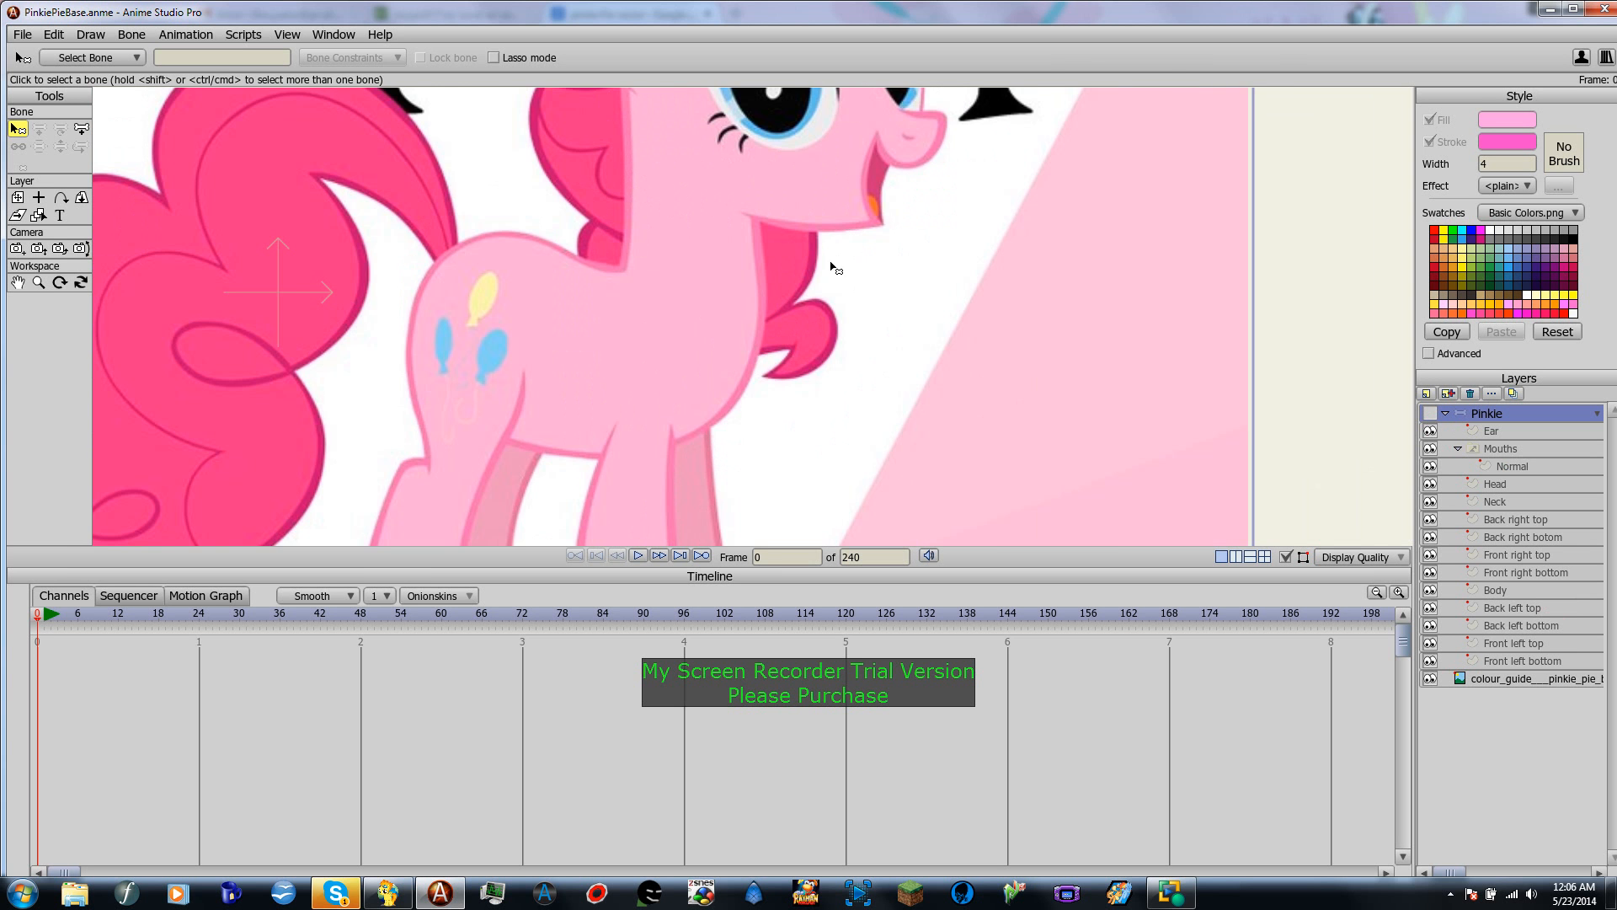
scroll(873, 427, "down", 4)
scroll(873, 430, "up", 2)
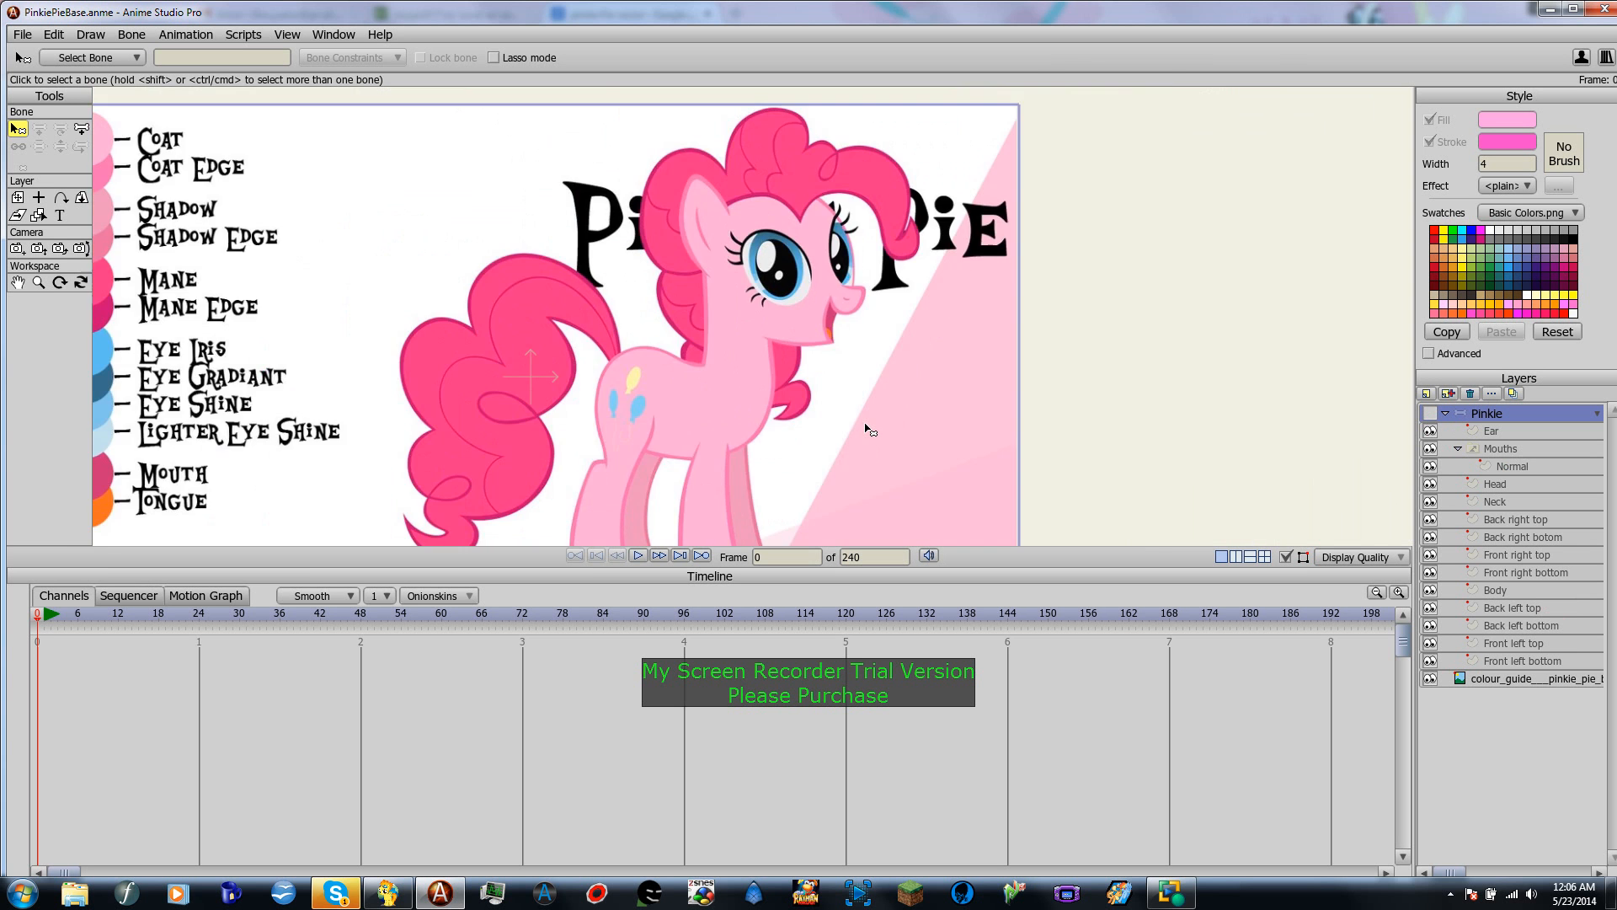
left_click_drag(779, 435, 712, 304)
scroll(765, 339, "down", 3)
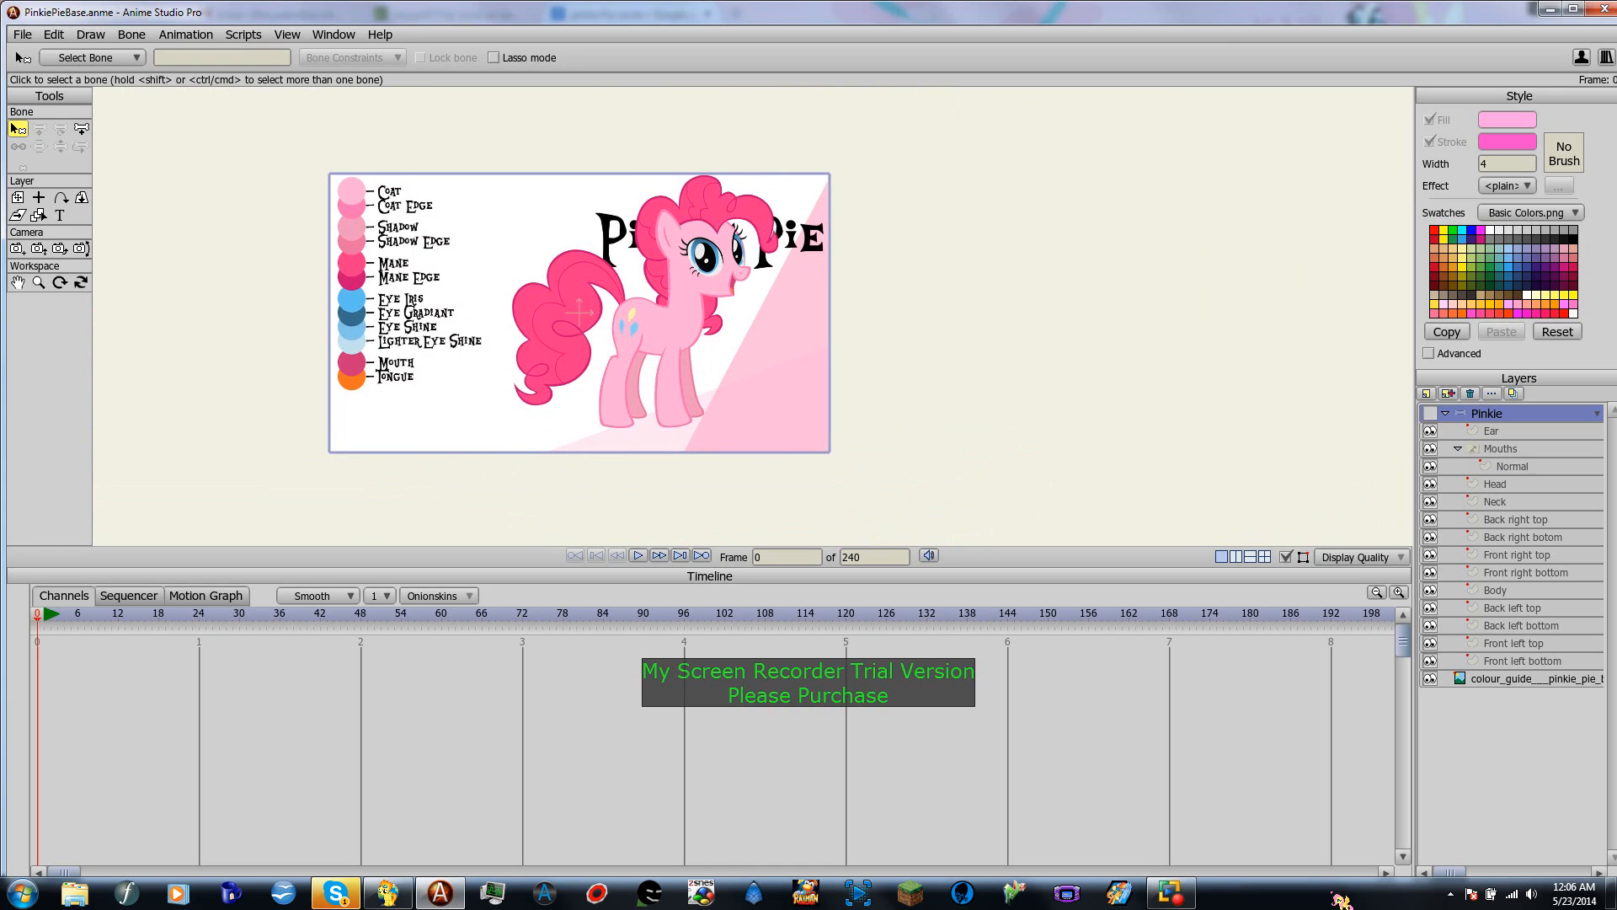
left_click(1171, 893)
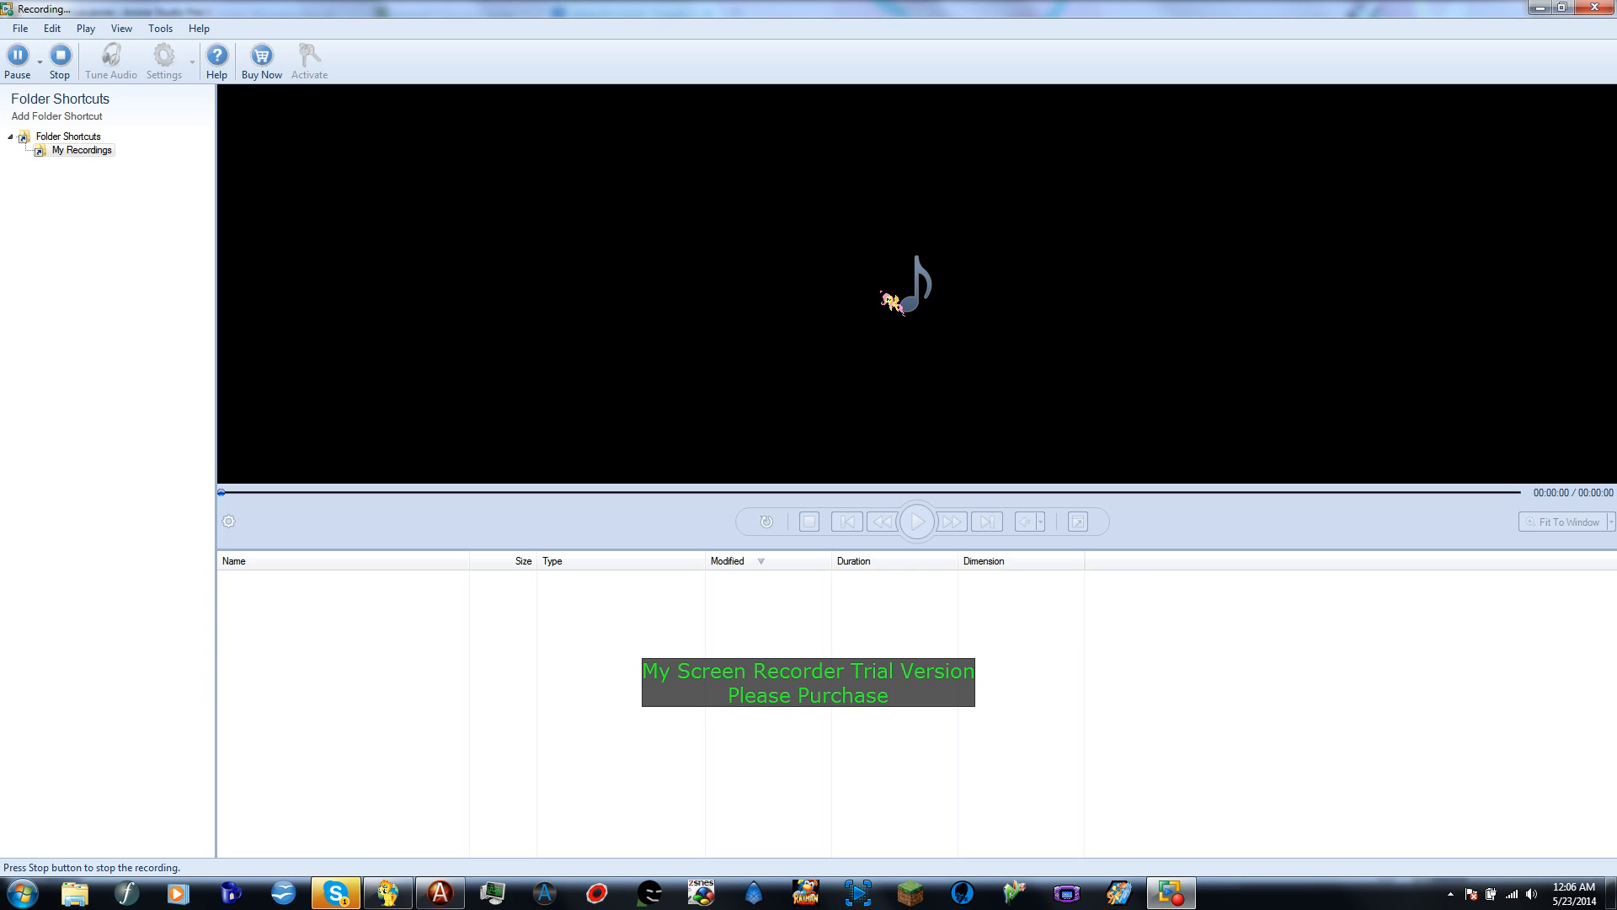